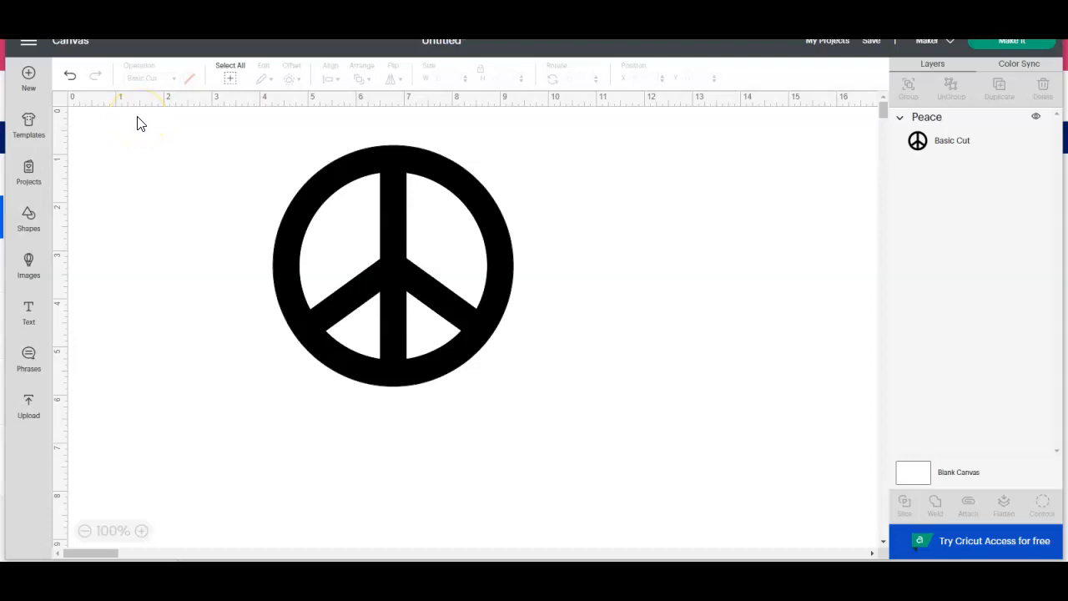
Move the 5-inch peace sign to an emptier area near the middle of the canvas and deselect it.
click(408, 167)
drag(547, 191, 472, 251)
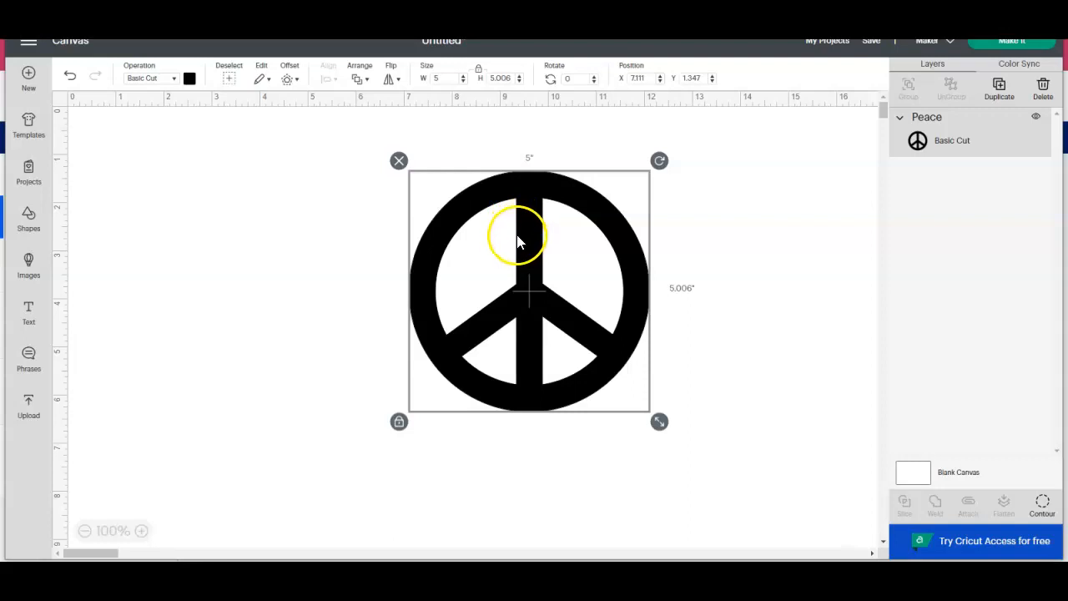
click(772, 260)
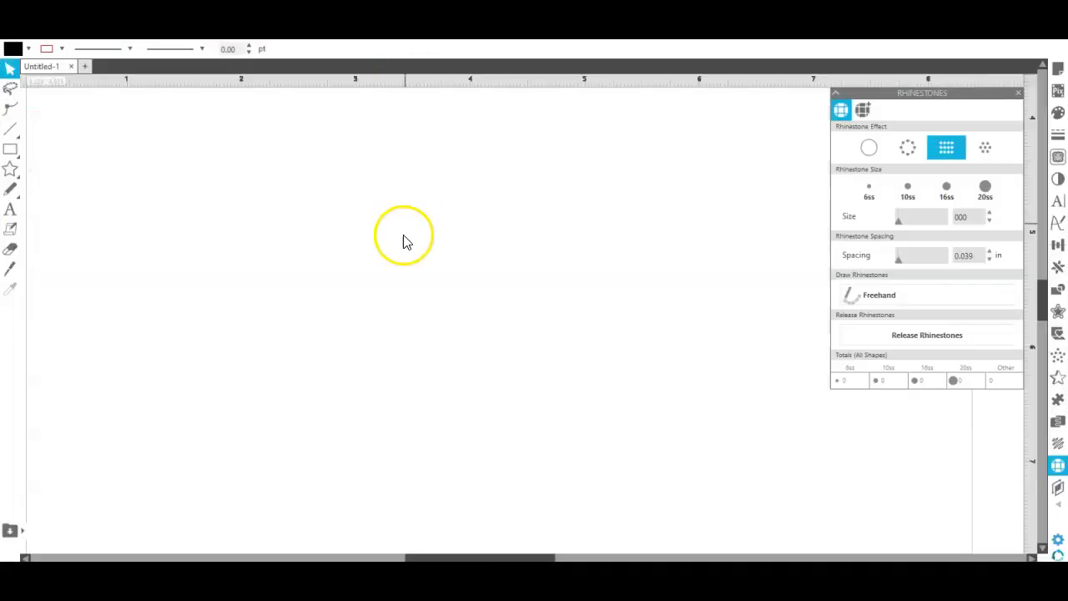
Switch to Silhouette Studio, paste the peace sign image and select a trace area around the whole symbol.
right_click(403, 235)
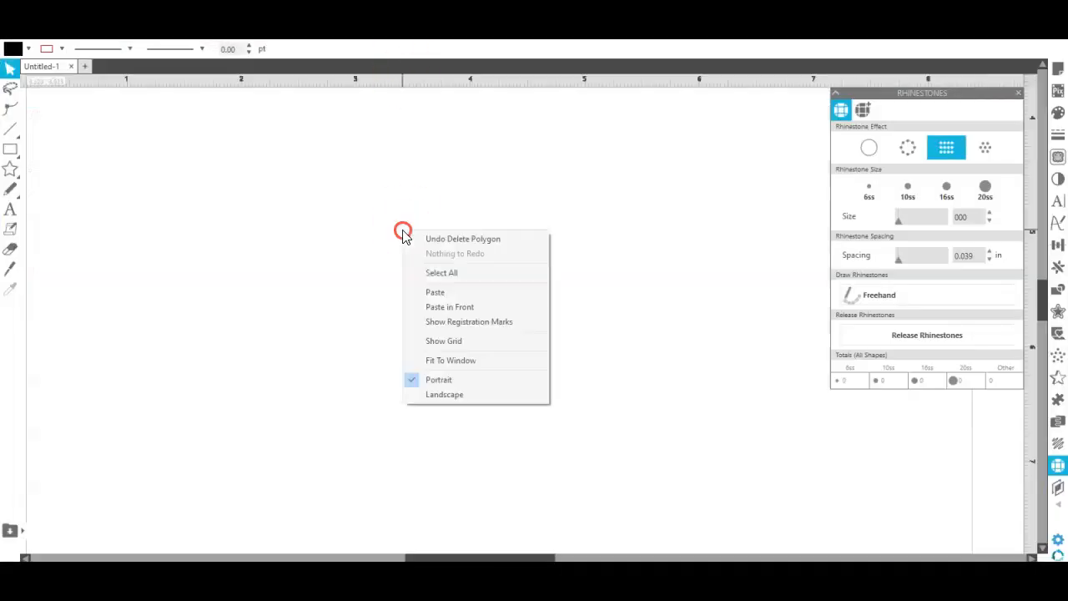
click(451, 292)
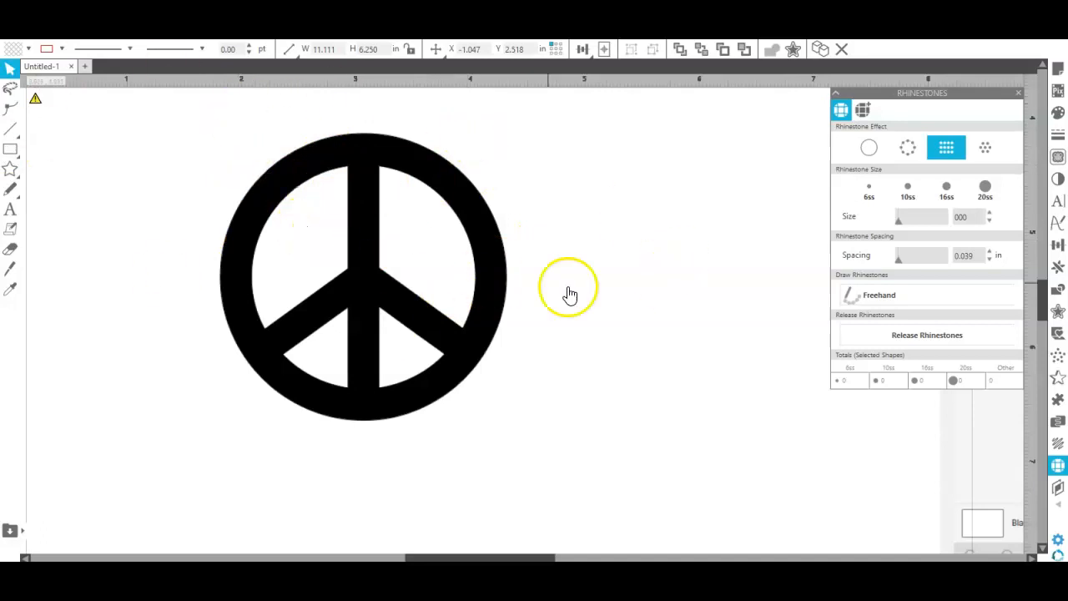
click(1058, 159)
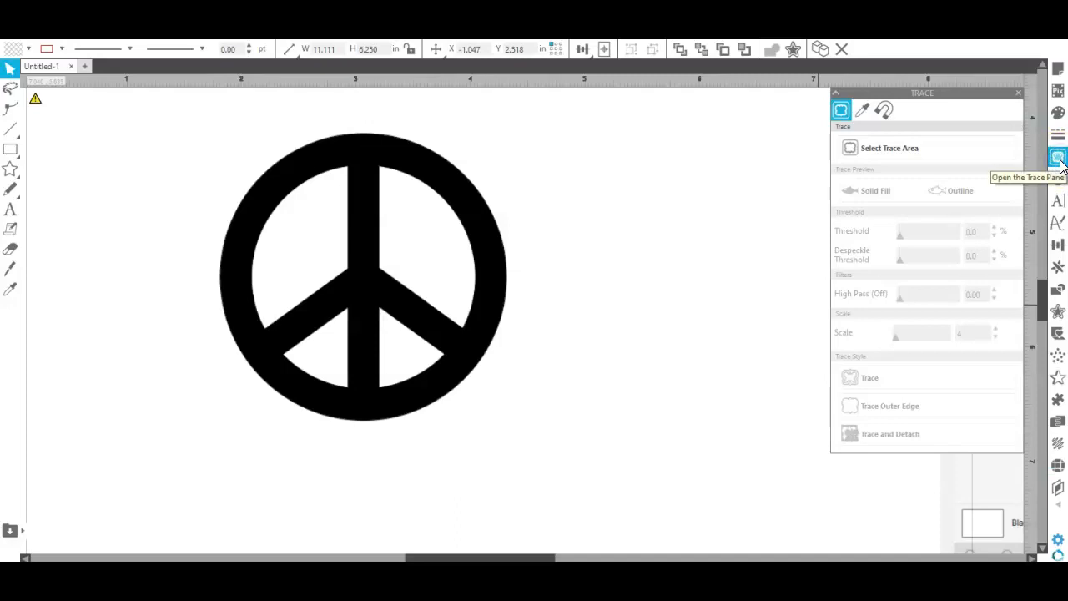
click(950, 154)
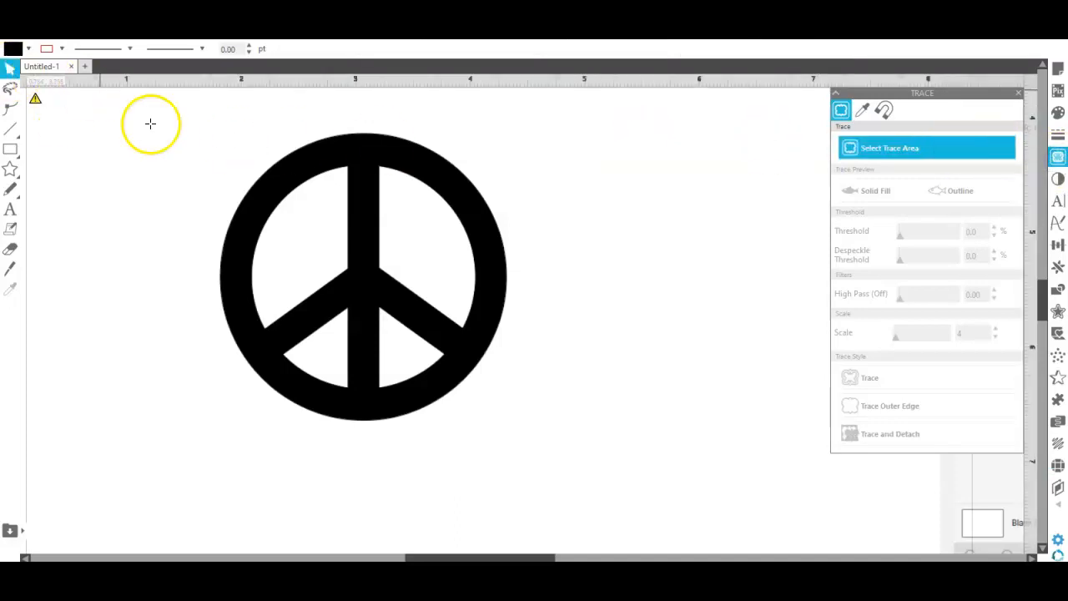
mouse_move(185, 143)
mouse_down()
mouse_move(351, 413)
mouse_move(611, 450)
mouse_move(622, 467)
mouse_up()
click(620, 417)
mouse_move(616, 421)
mouse_down()
mouse_move(612, 398)
mouse_move(581, 398)
mouse_up()
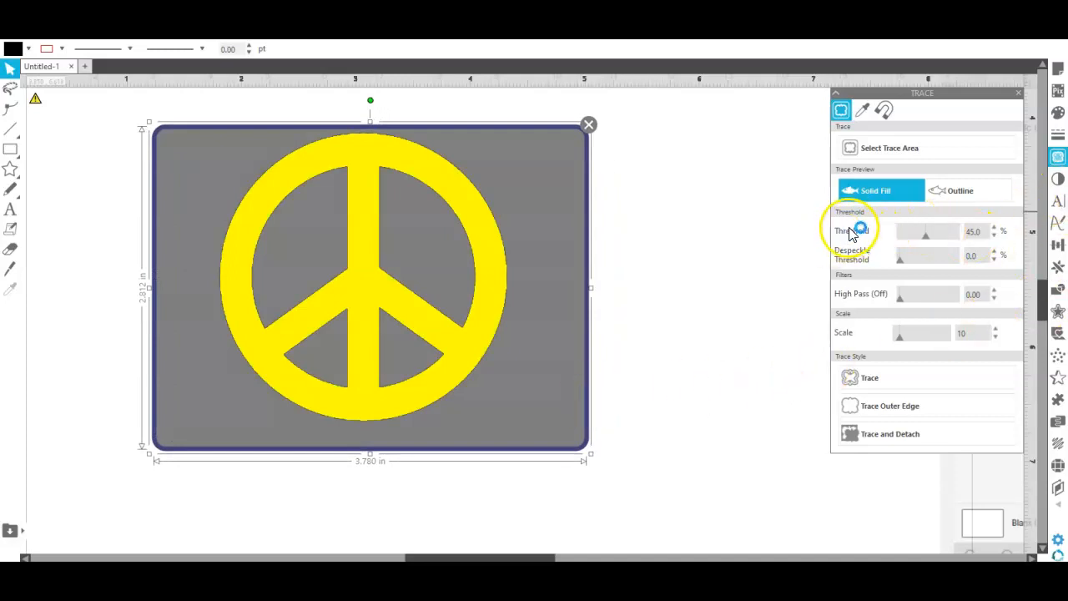
Trace the peace sign with a threshold of 67% and delete the source image, keeping only the traced outline.
click(995, 229)
click(994, 228)
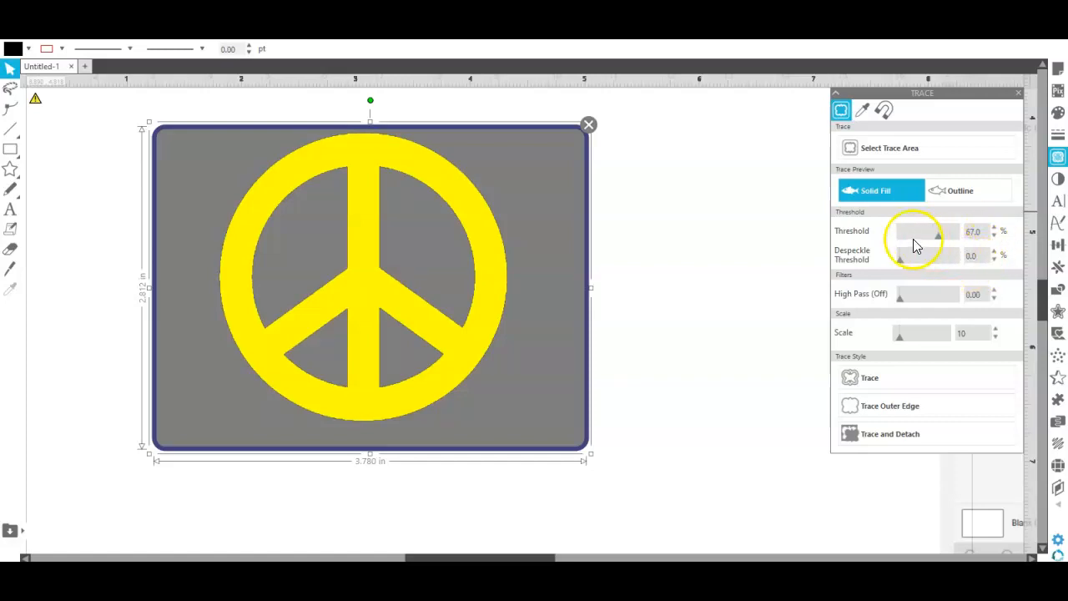
click(856, 373)
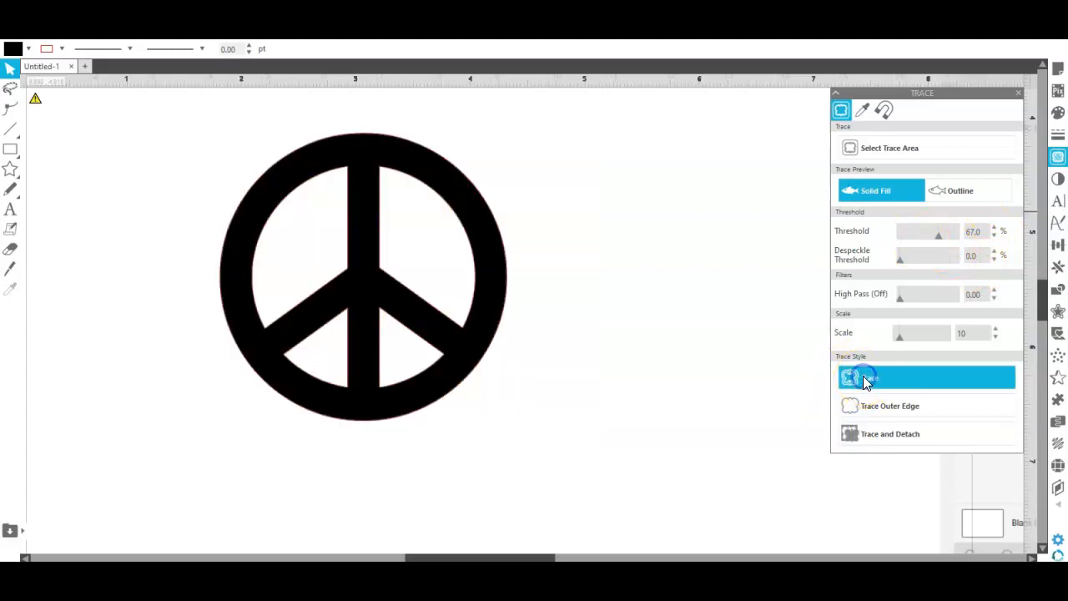
click(635, 250)
key(Delete)
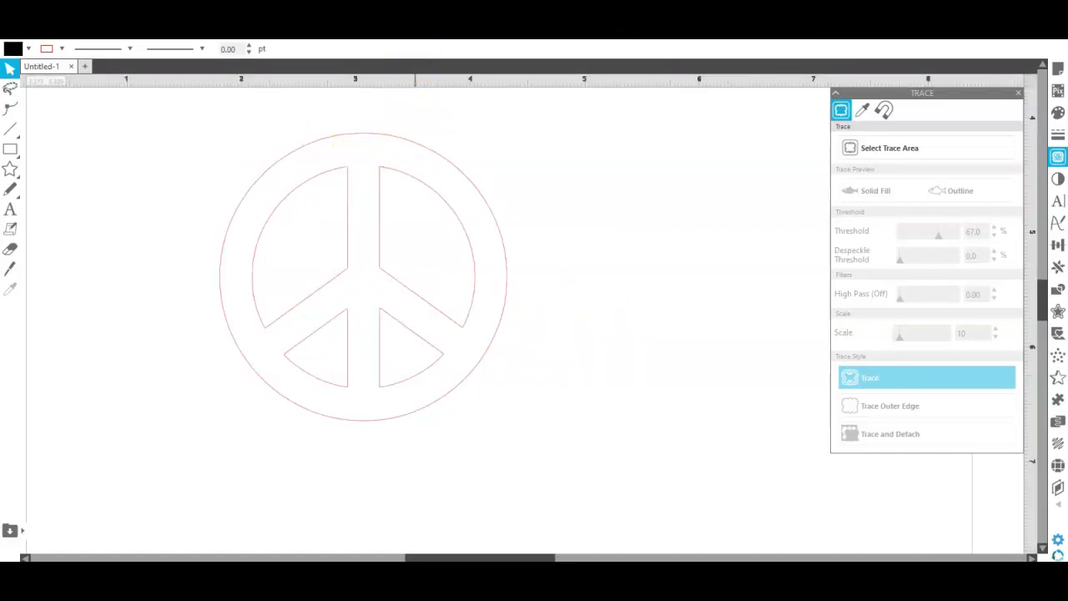
Move the traced outline toward the page's upper left corner and set its width to 6 in with proportions locked.
key(ctrl+0)
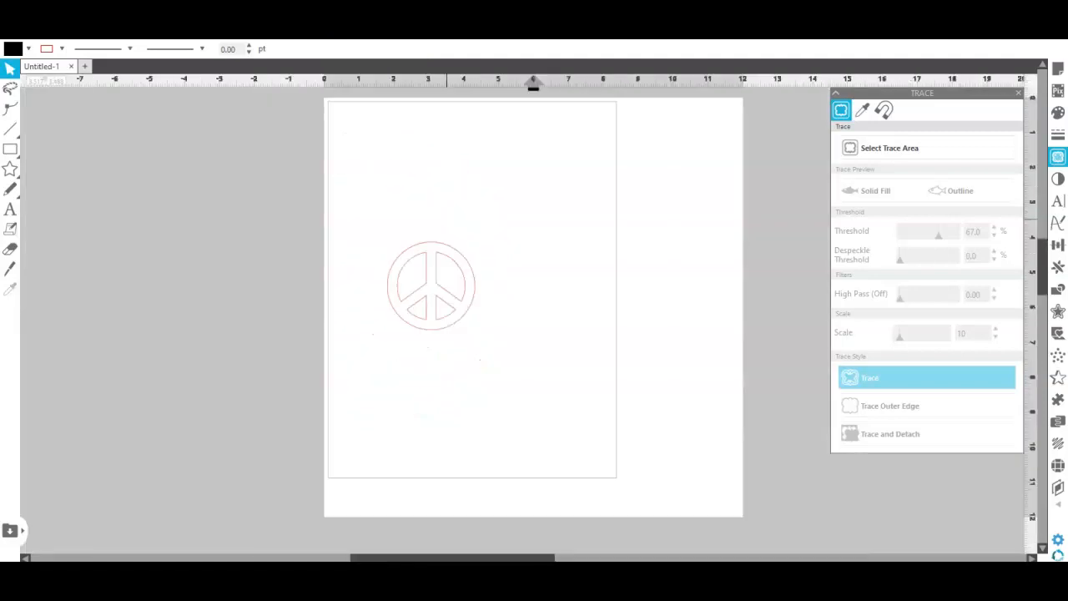
drag(432, 309, 398, 226)
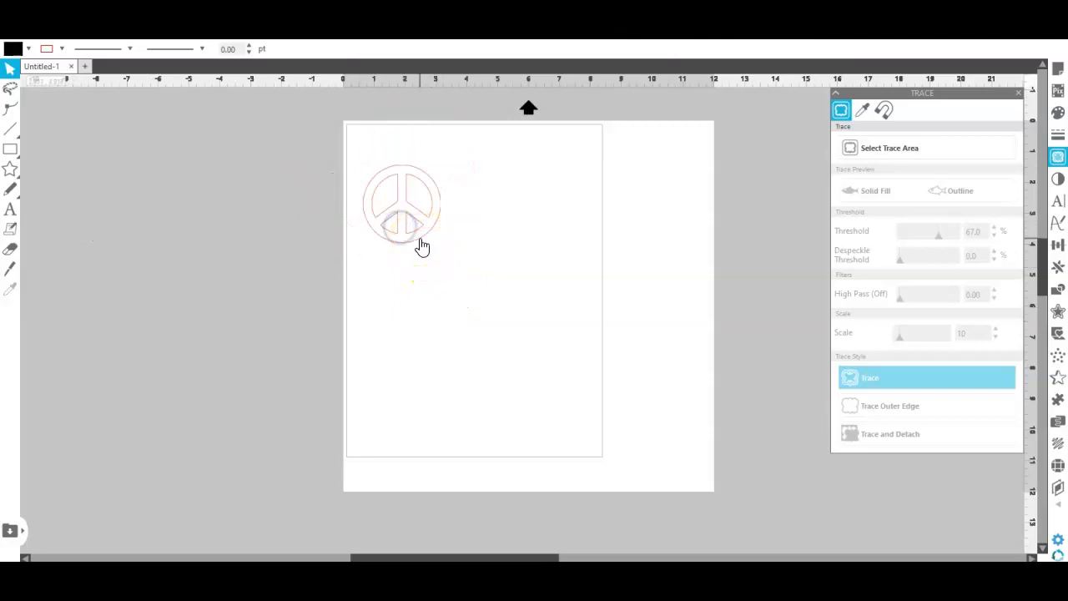
click(419, 240)
click(410, 49)
click(337, 48)
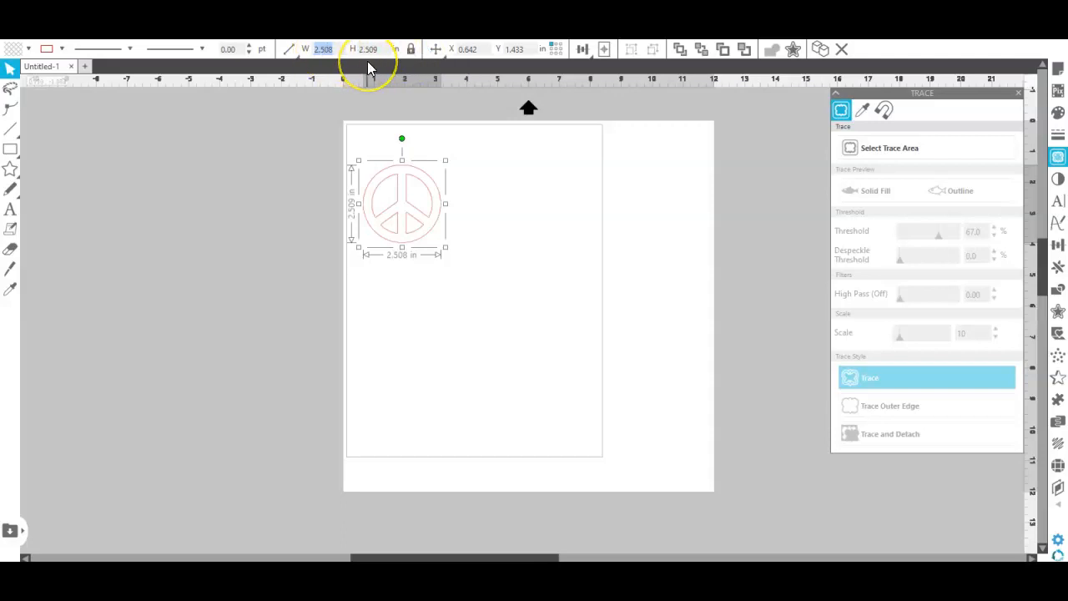
key(Return)
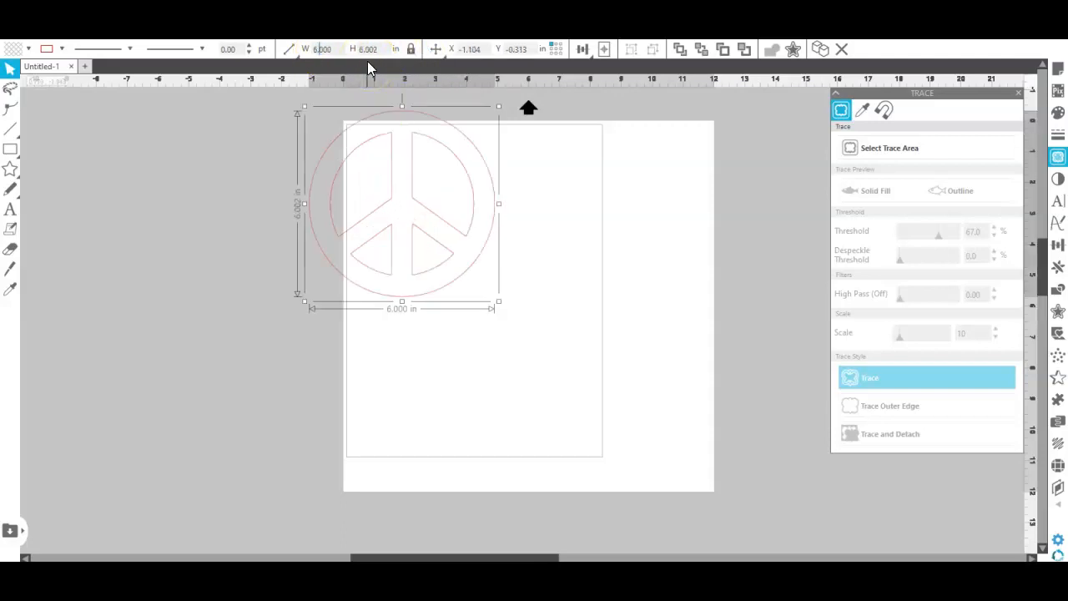
click(369, 153)
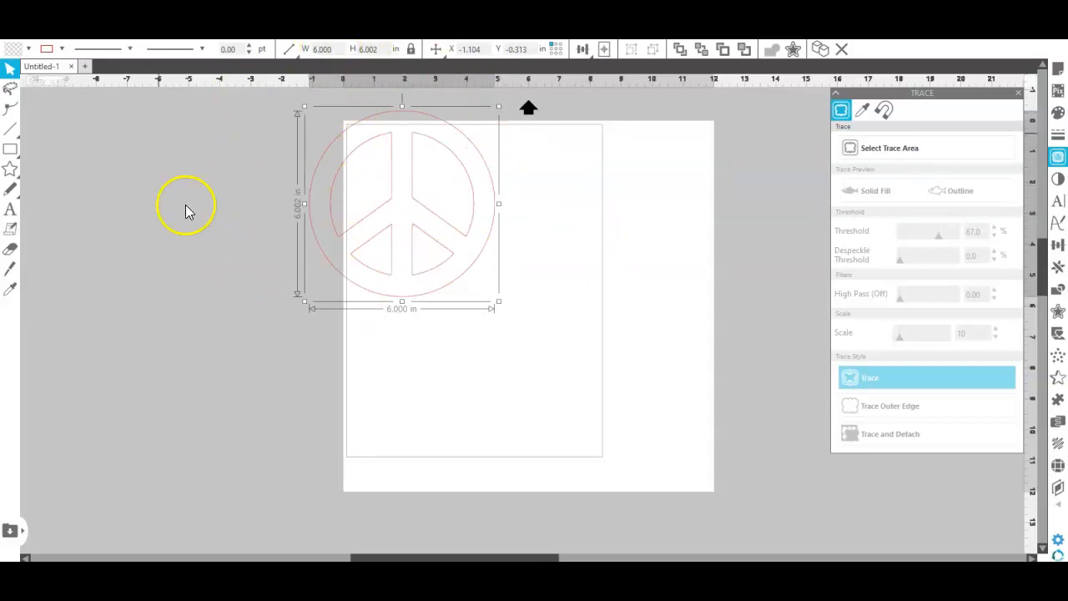
Set both the fill colour and the line colour of the traced peace sign to black.
click(19, 48)
click(15, 70)
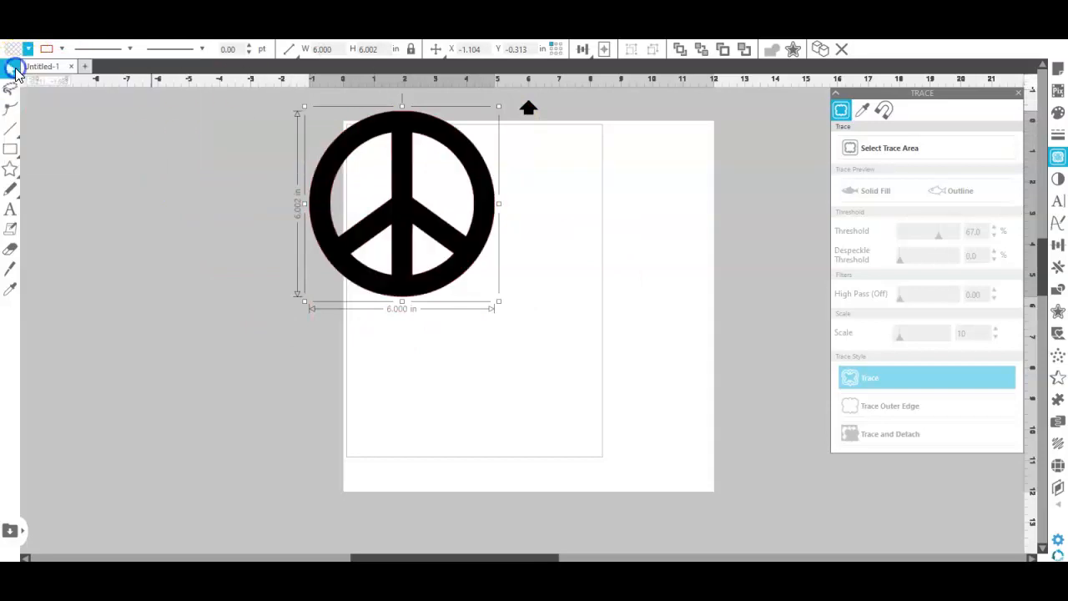
click(61, 49)
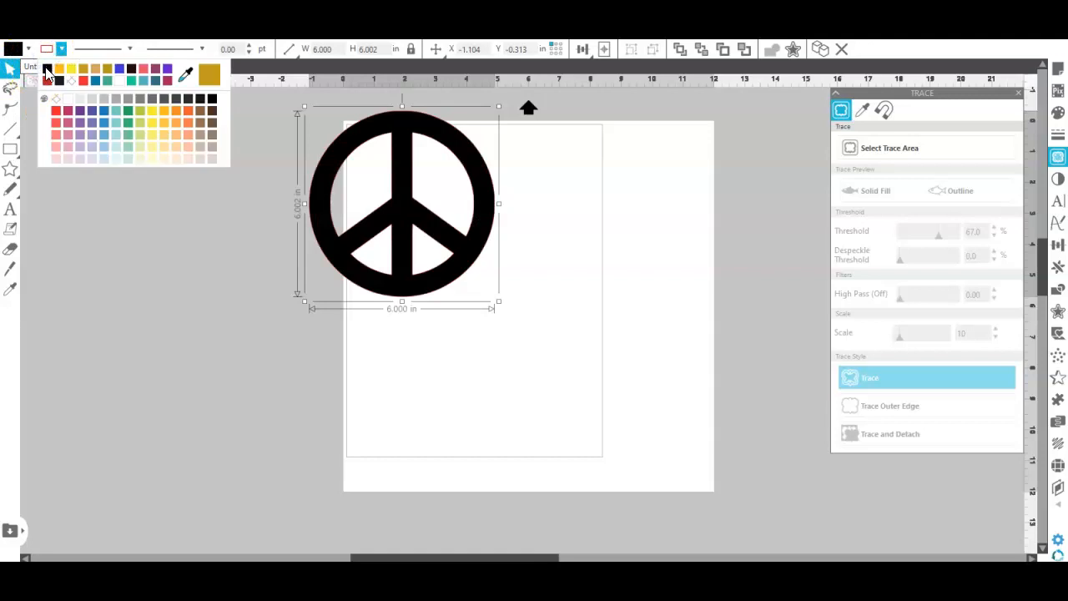
click(44, 70)
Reposition the black peace sign fully inside the page, at about X 0.848 in and Y 1.617 in.
drag(420, 301, 470, 363)
click(289, 48)
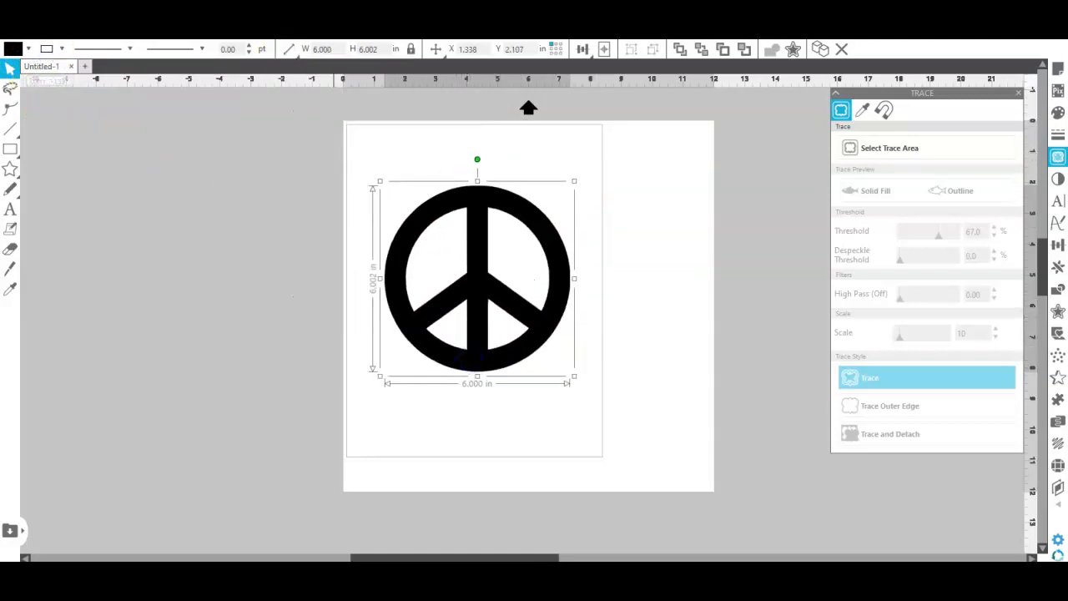
scroll(477, 250, up, 3)
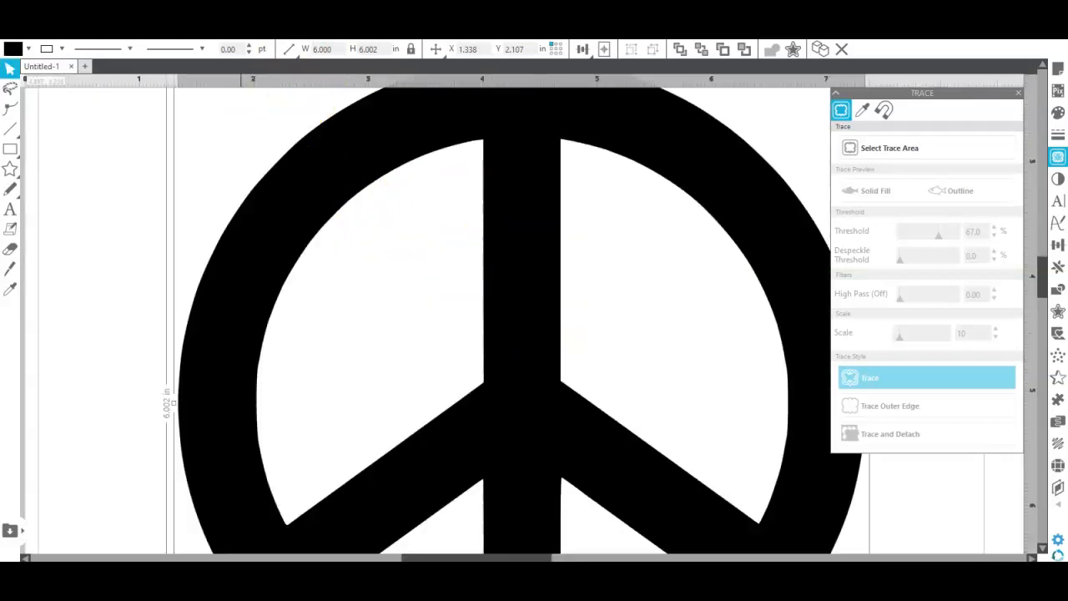
scroll(528, 292, down, 2)
right_click(536, 276)
drag(536, 276, 500, 248)
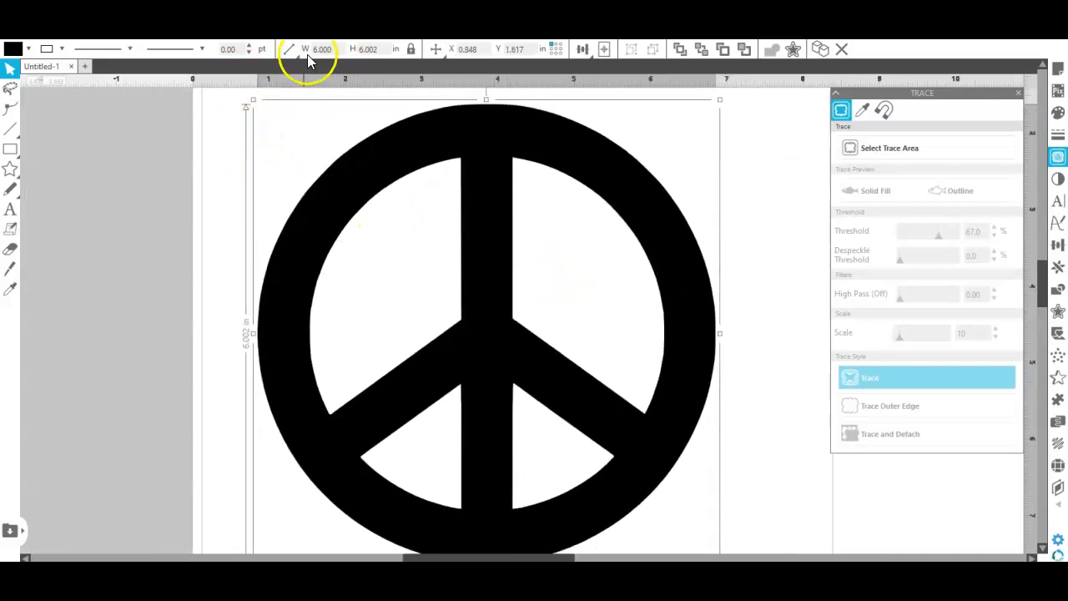
click(304, 28)
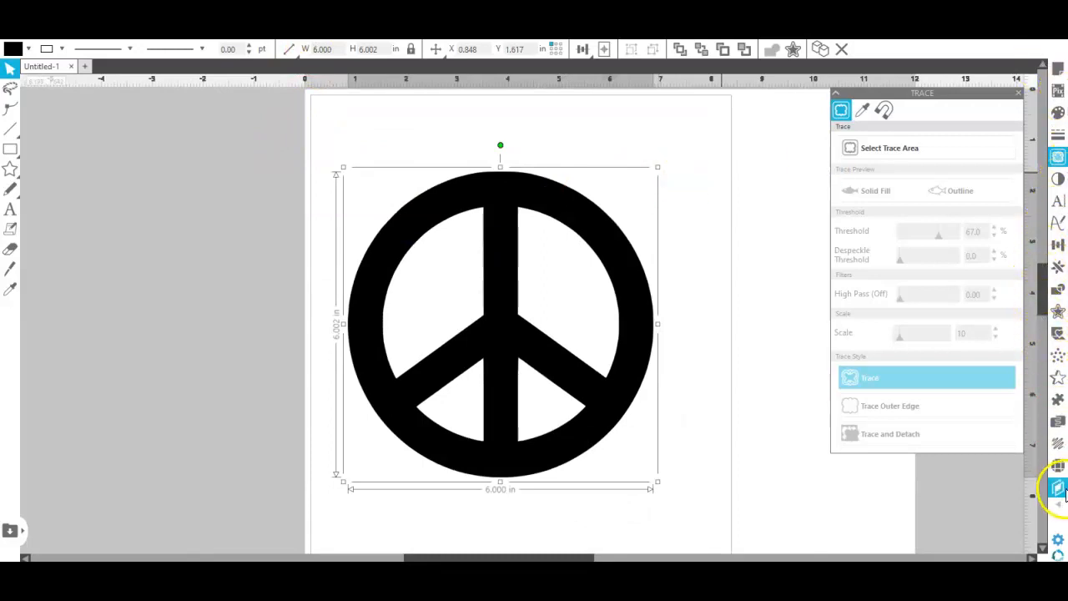
Open the rhinestone settings for the peace sign and choose the 10ss stone size.
click(1057, 467)
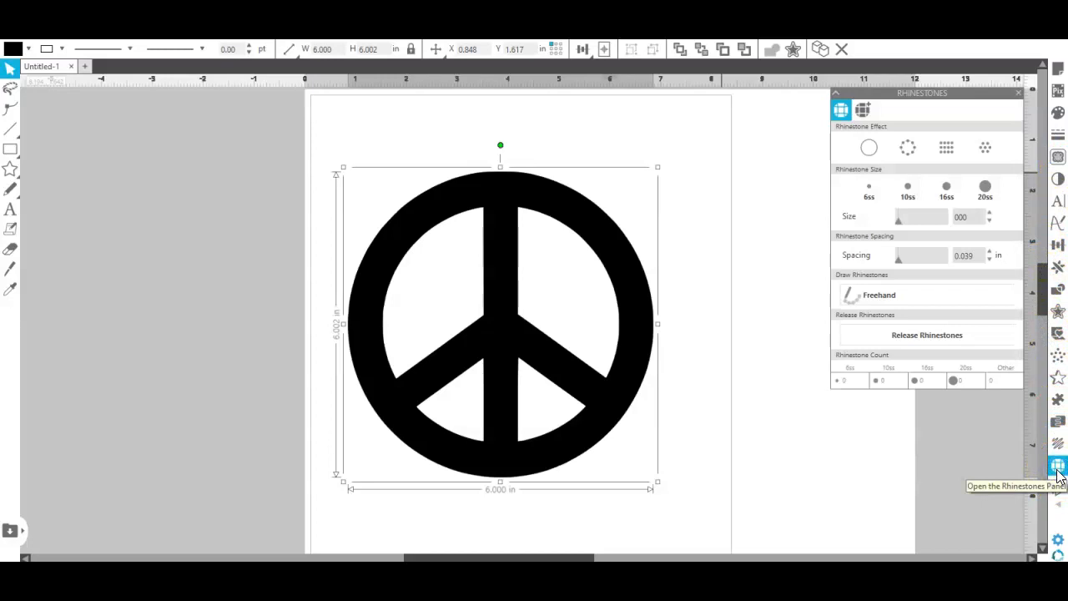
click(553, 231)
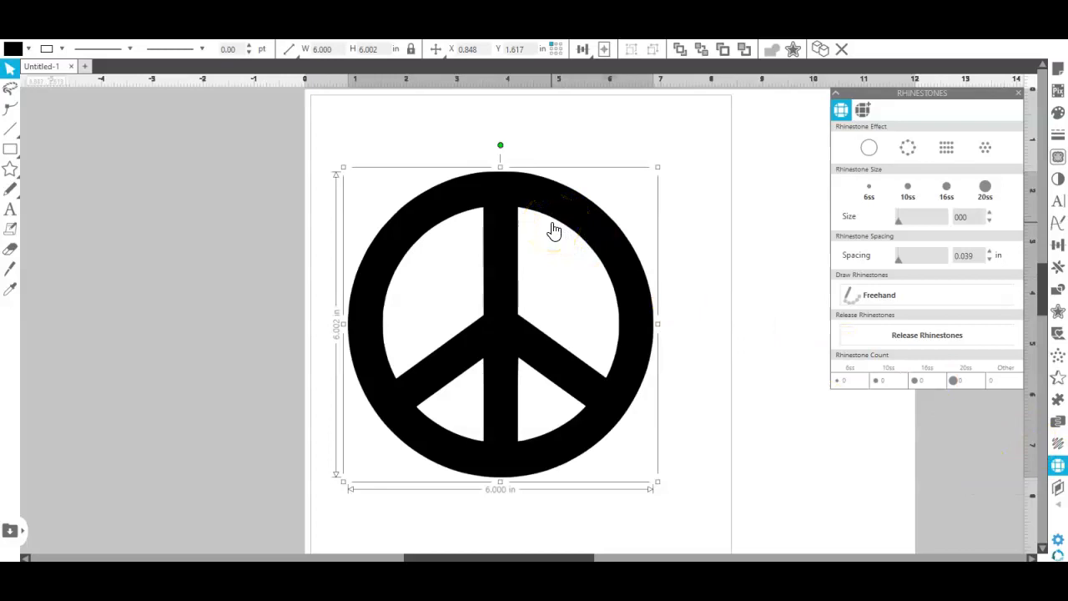
click(908, 189)
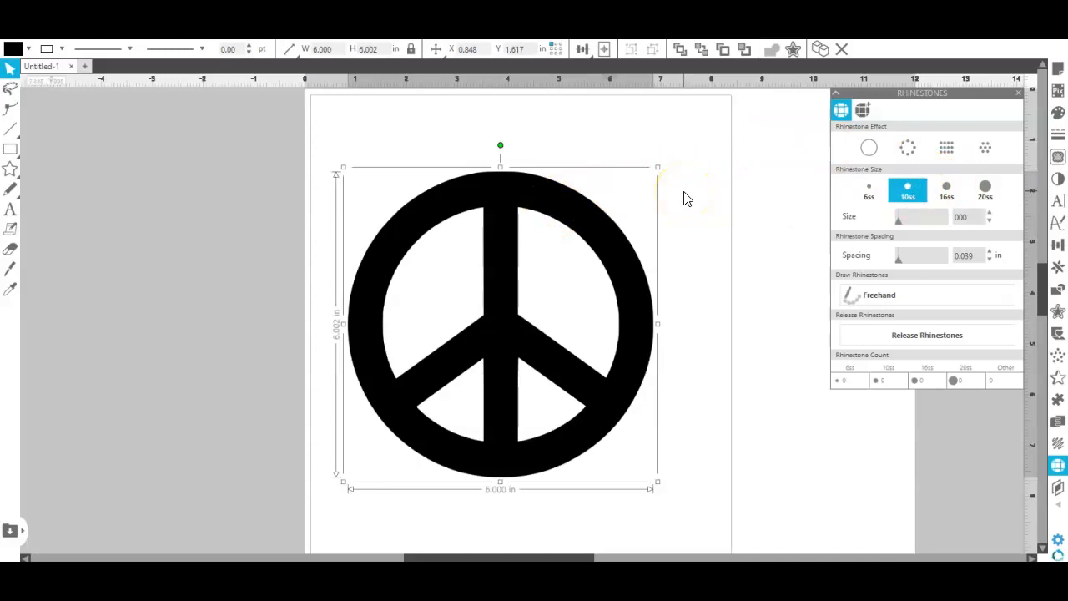
Apply the rhinestone edge effect along the peace sign's outlines and place a duplicate off the page's left side.
click(909, 146)
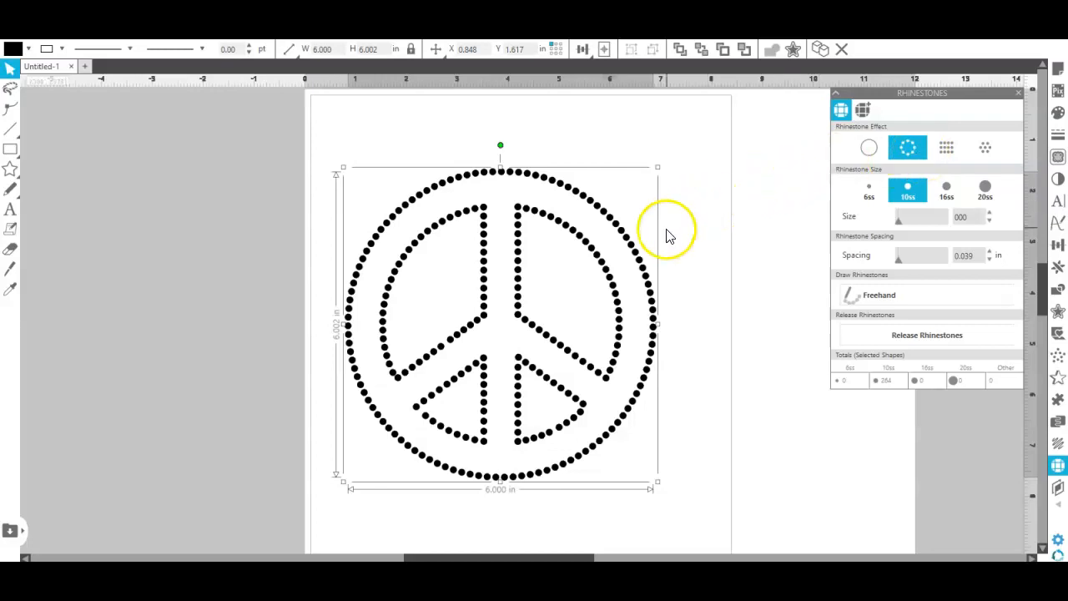
right_click(620, 240)
click(720, 212)
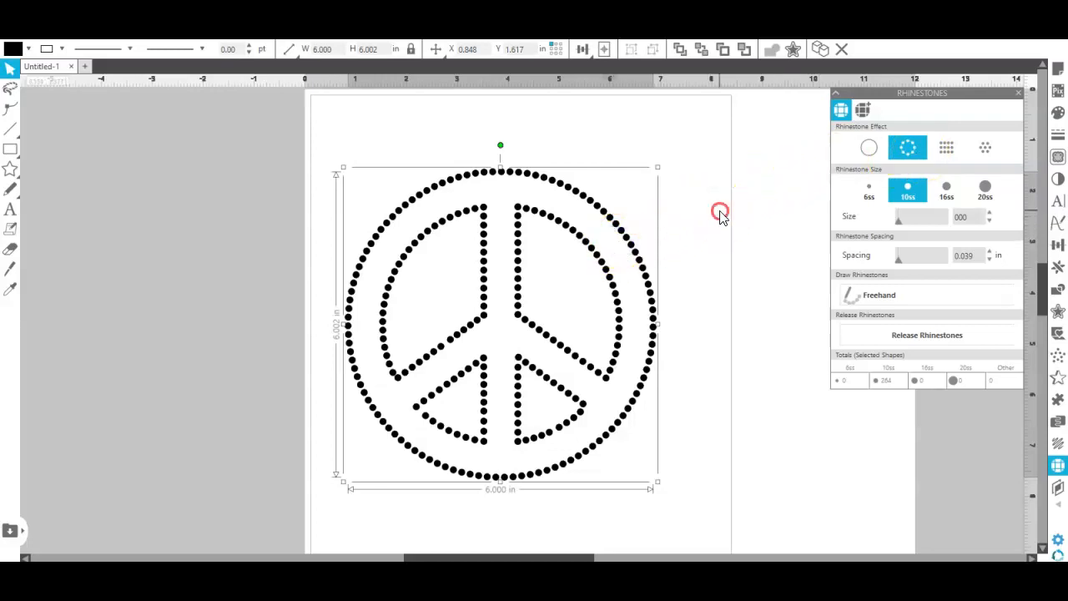
click(758, 309)
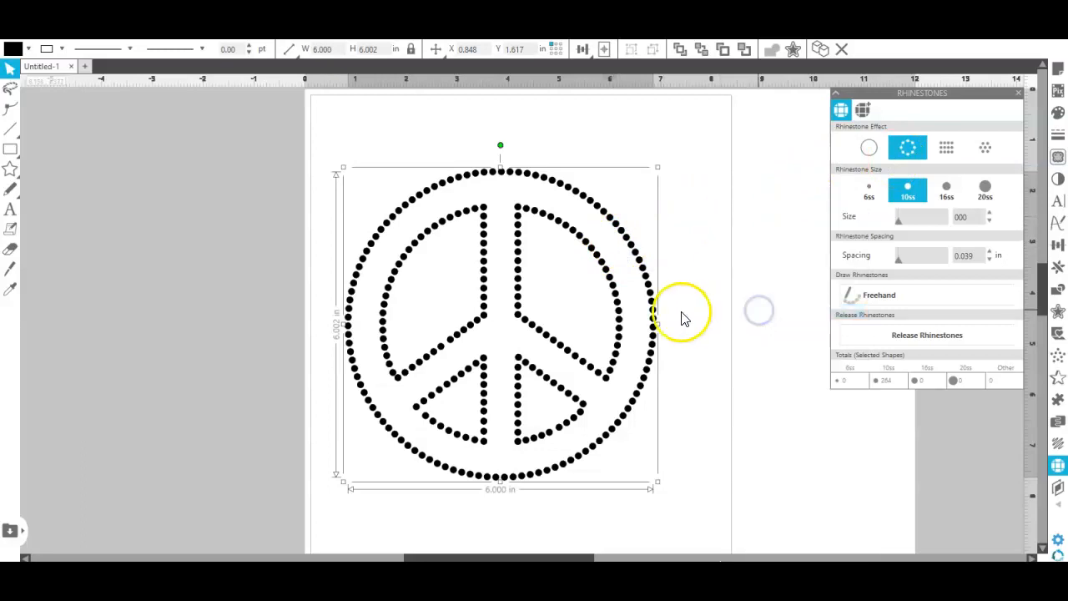
drag(660, 306, 85, 221)
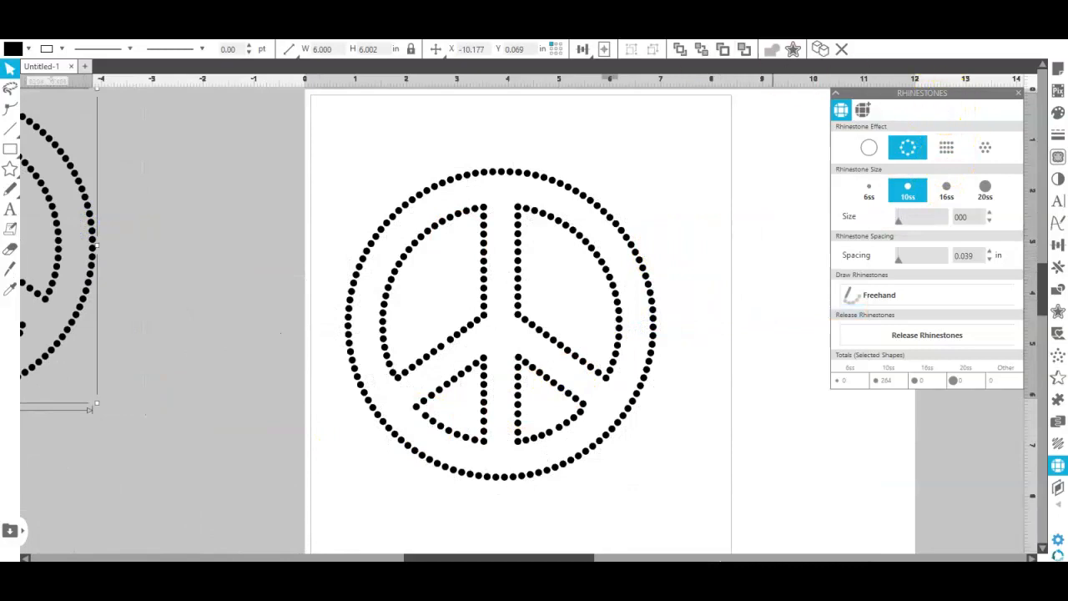
Undo the duplicate and the rhinestone edge effect on the peace sign.
key(ctrl+z)
key(ctrl+z)
key(ctrl+z)
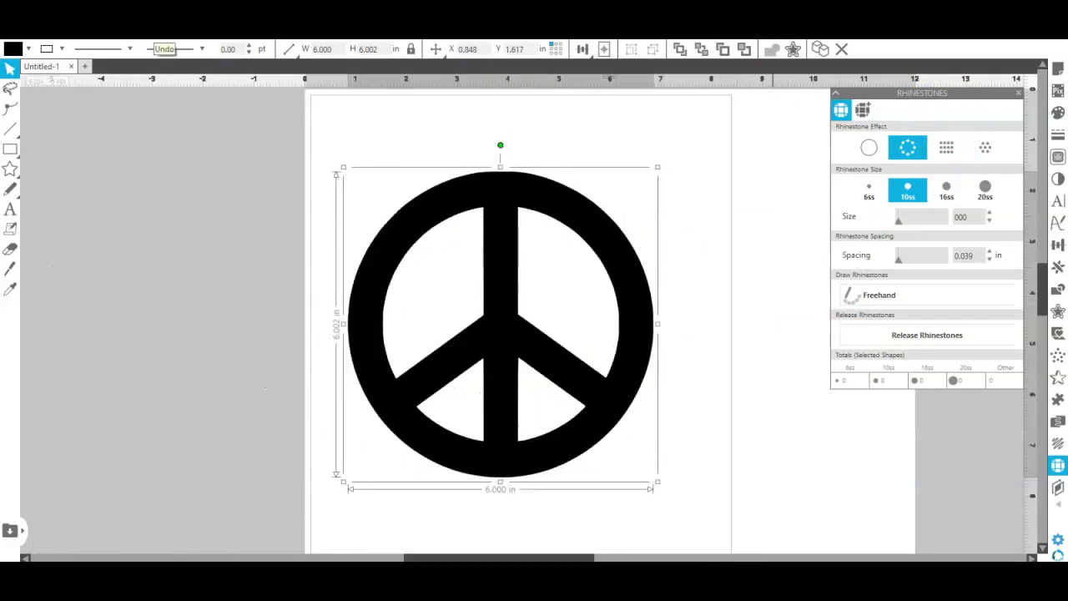
Duplicate the solid peace sign, place the copy off the page's left side and reselect the original.
click(435, 49)
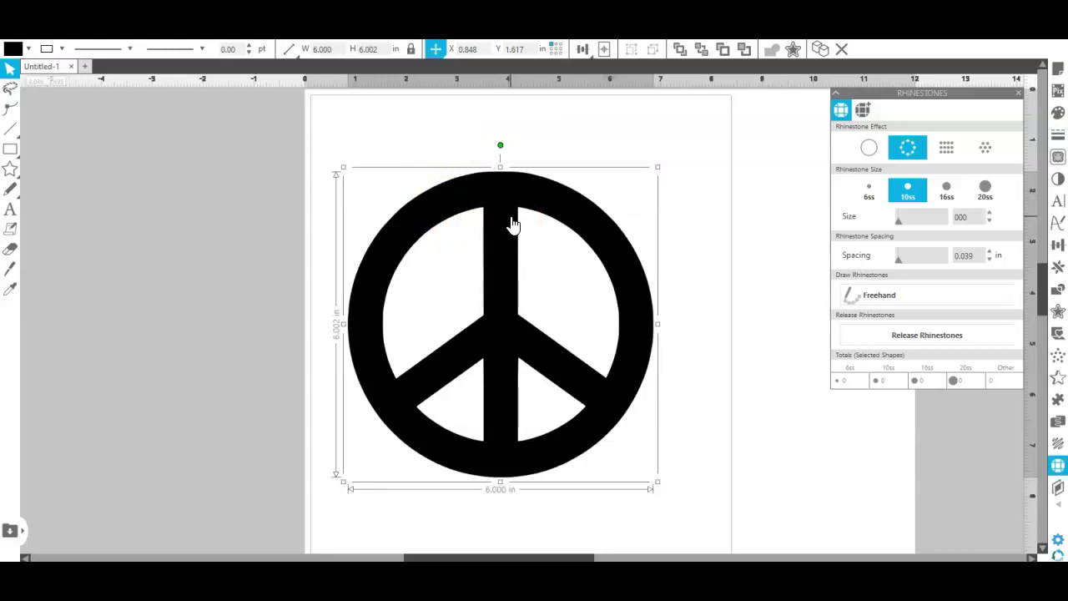
click(493, 221)
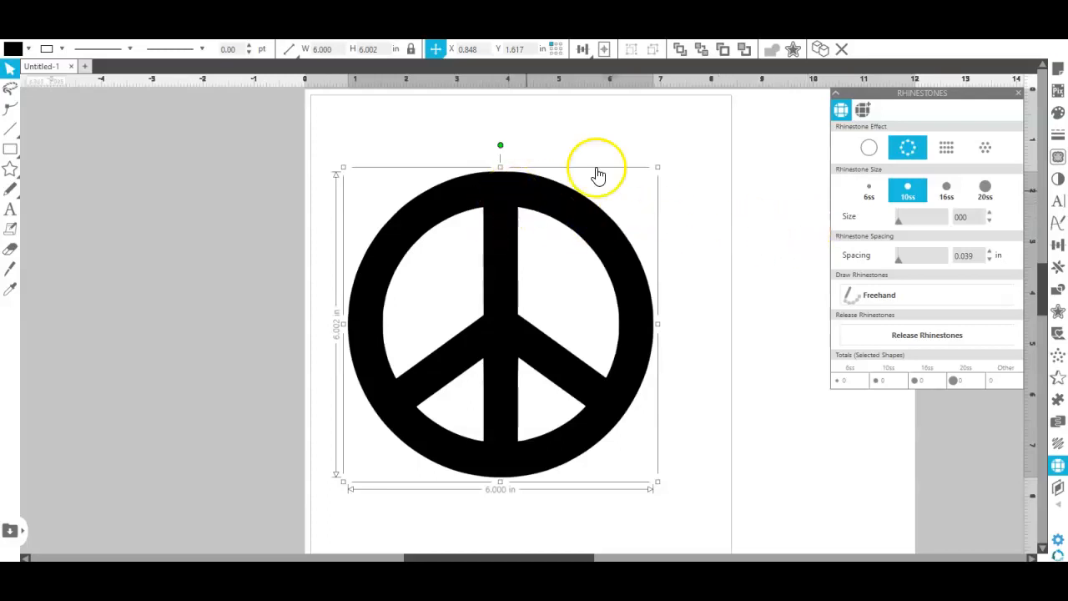
right_click(530, 199)
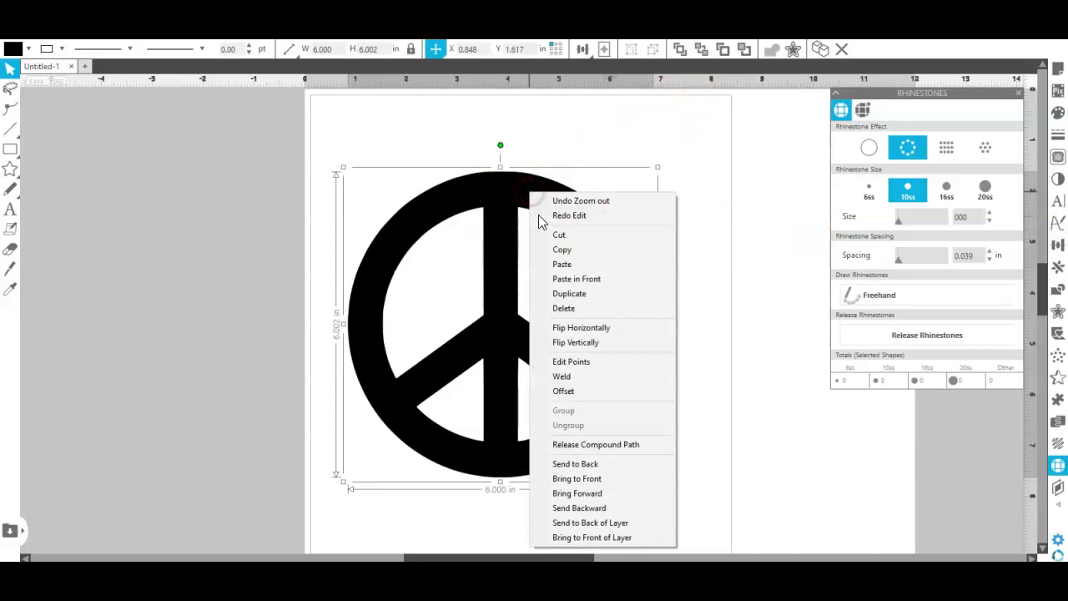
click(568, 294)
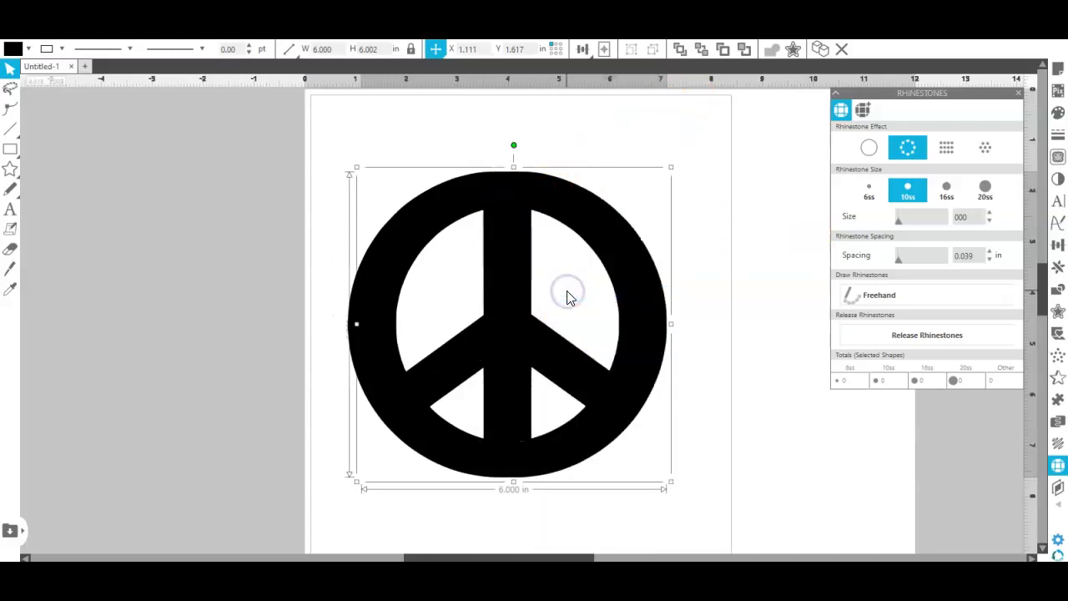
drag(513, 232, 8, 305)
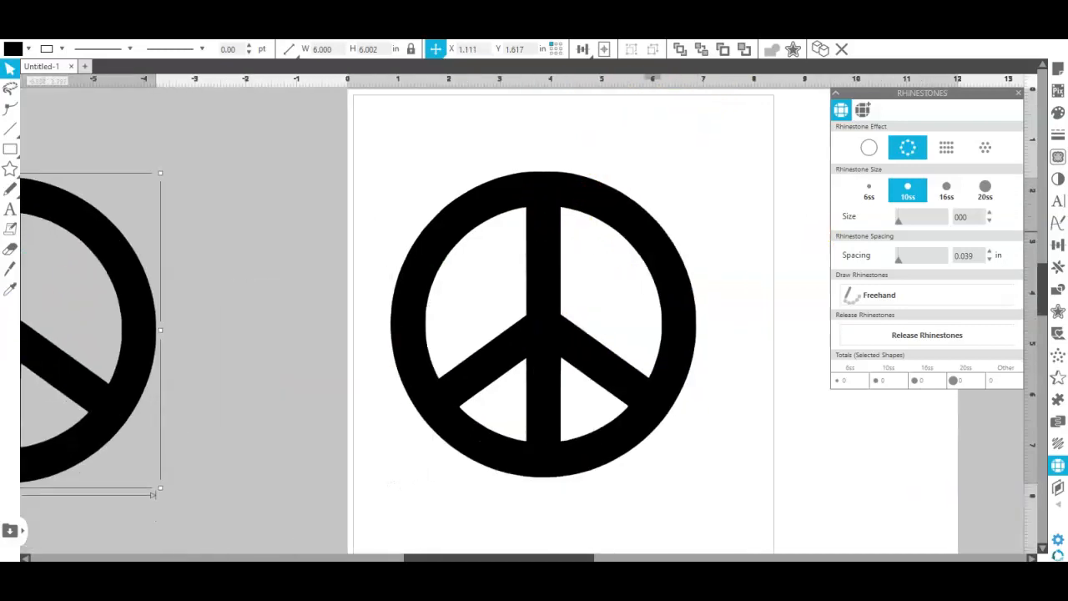
click(553, 192)
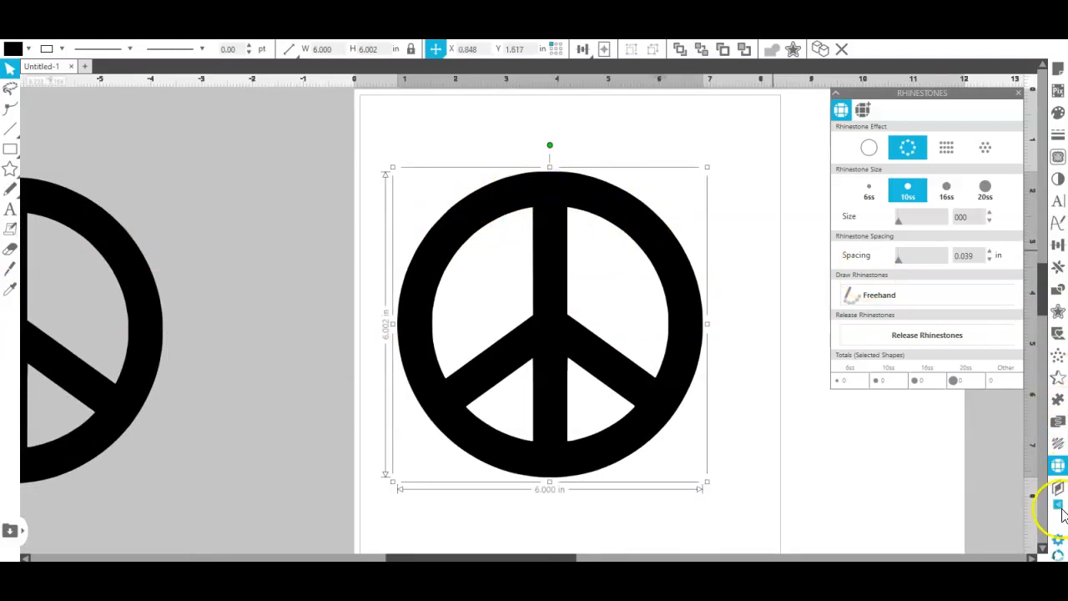
Try the edge and linear fill rhinestone effects on the peace sign on the page.
click(1057, 464)
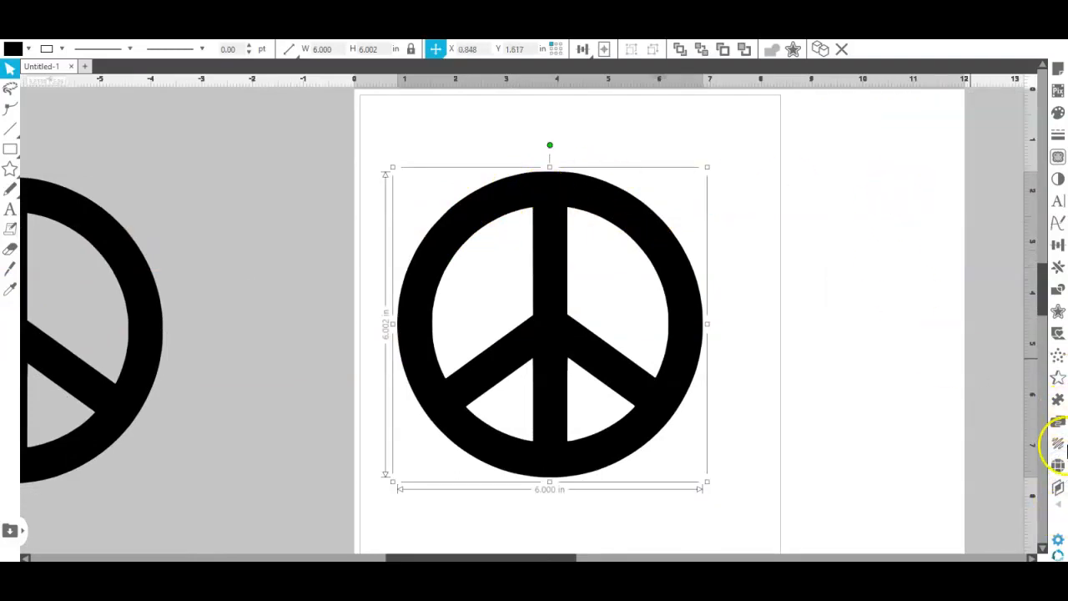
click(1059, 467)
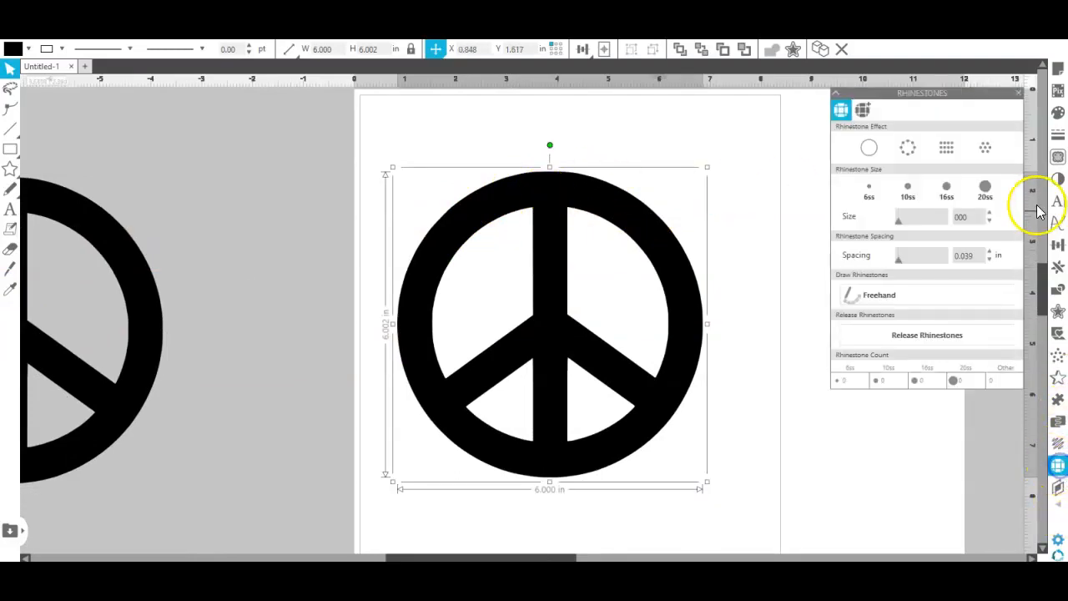
click(944, 150)
click(909, 148)
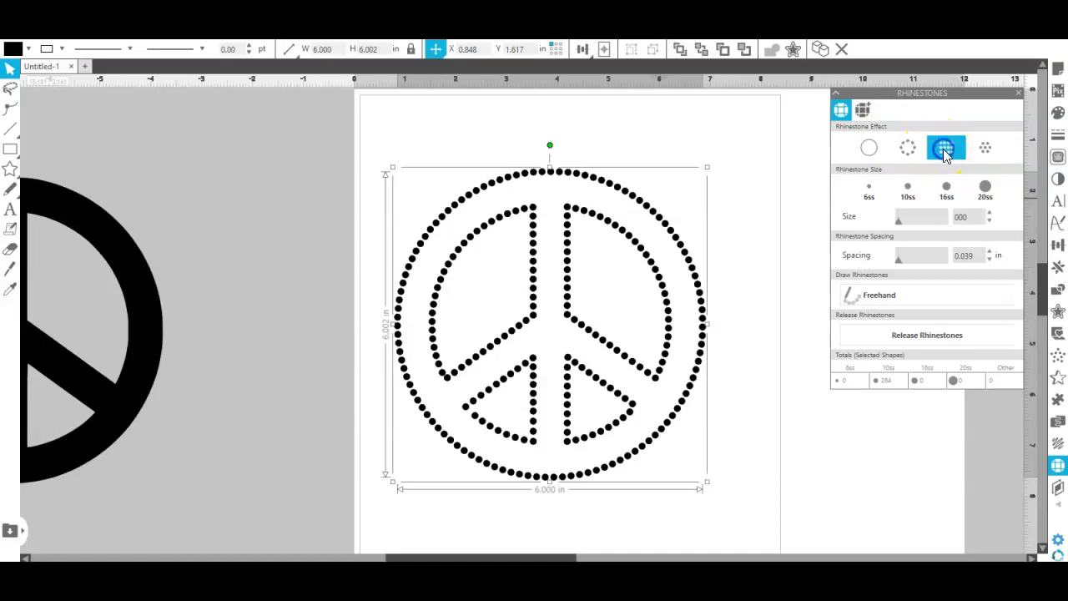
click(945, 151)
click(946, 158)
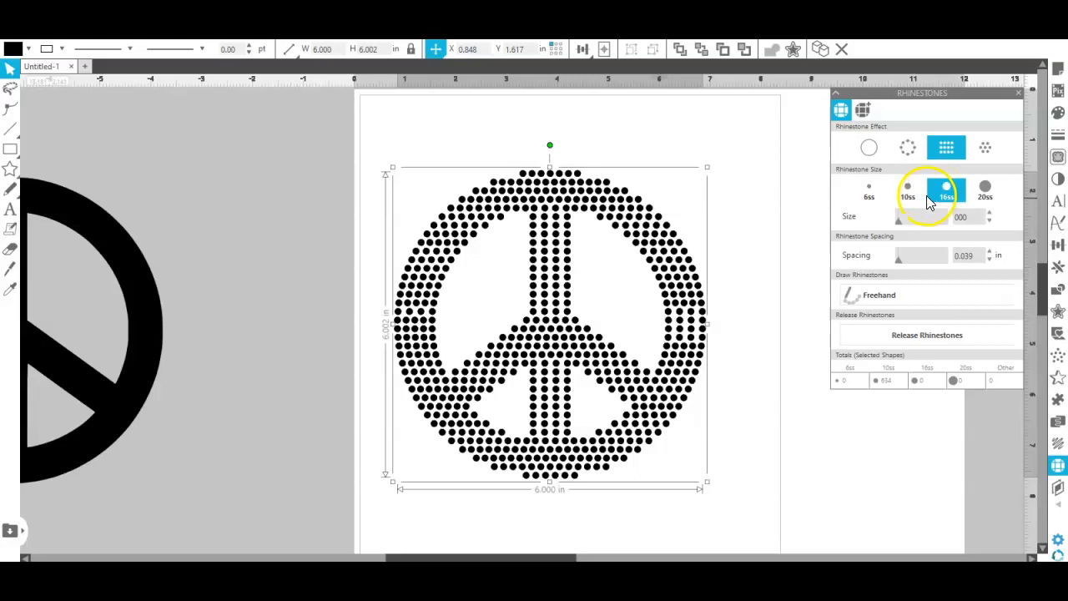
Apply the Radial Fill rhinestone effect to the peace sign on the page.
click(986, 148)
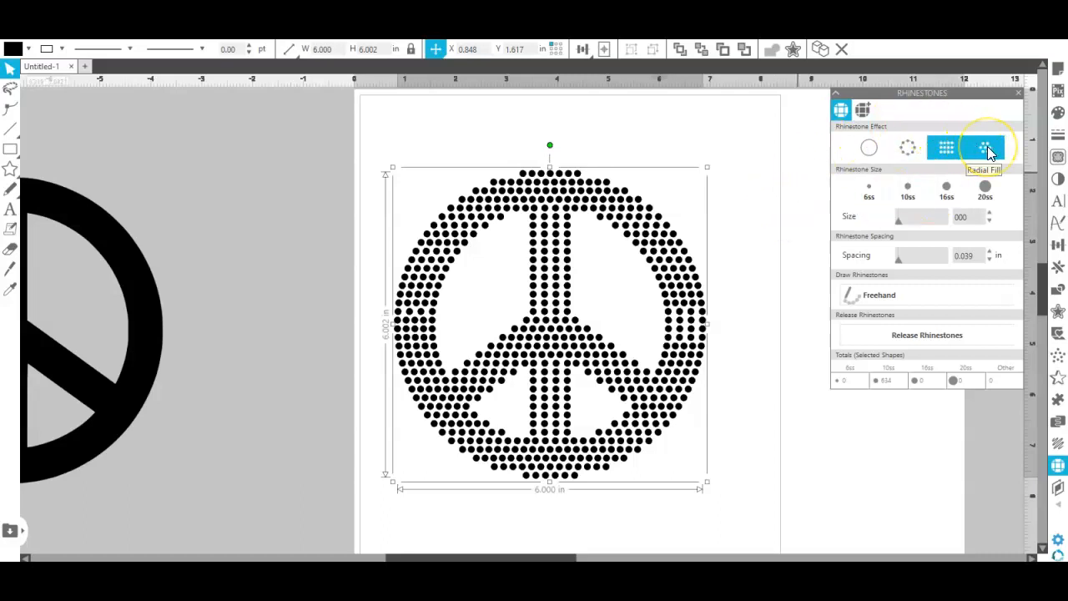
click(988, 149)
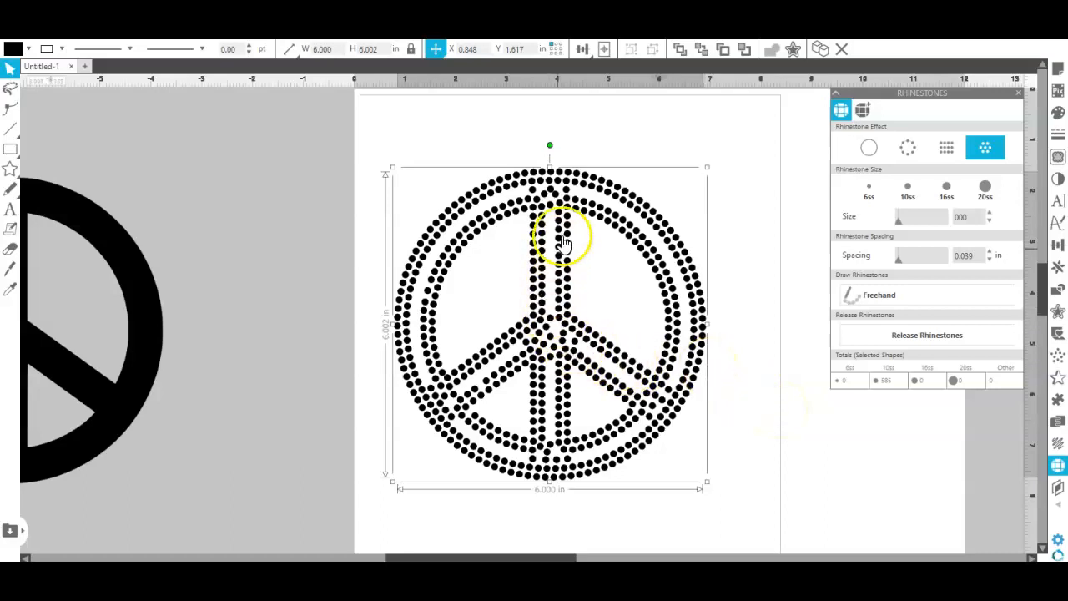
Duplicate the radial-filled peace sign, keeping one on the page and moving the other off the page's left side.
drag(553, 239, 350, 162)
right_click(350, 163)
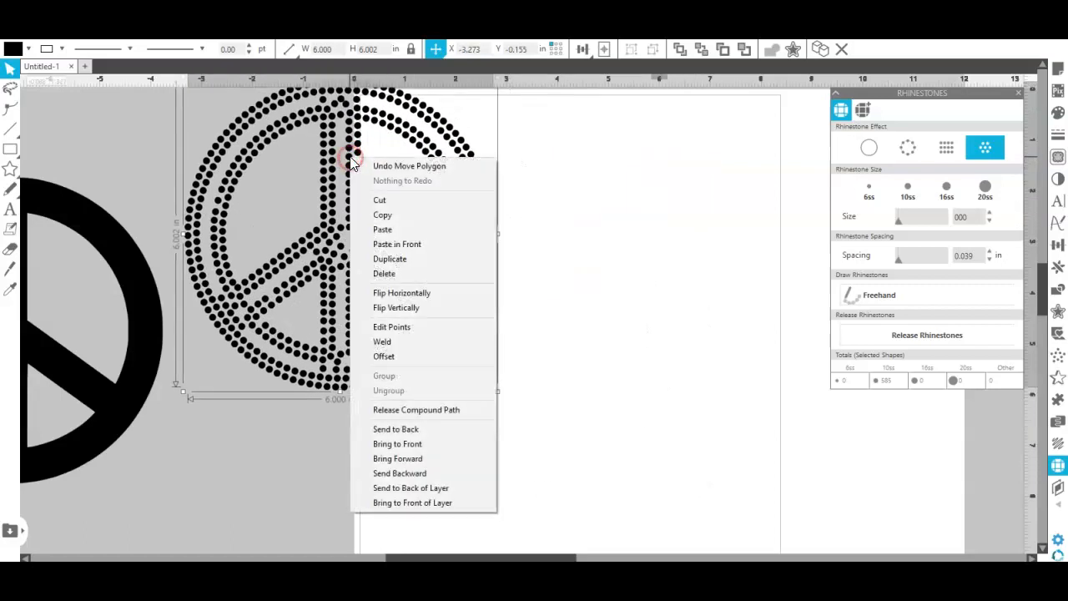
click(399, 265)
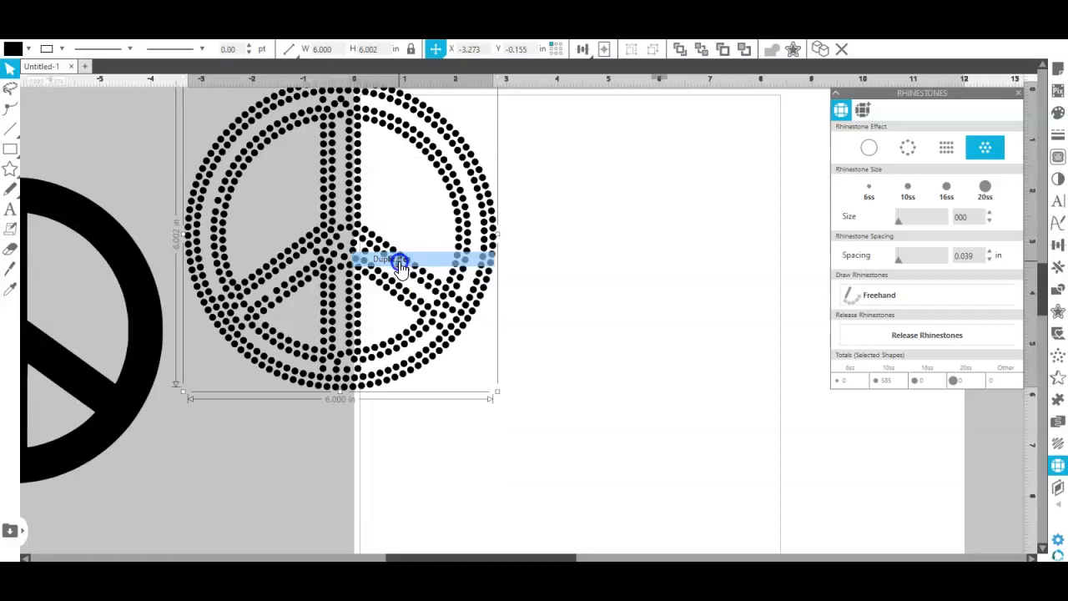
drag(498, 256, 762, 325)
drag(432, 314, 47, 301)
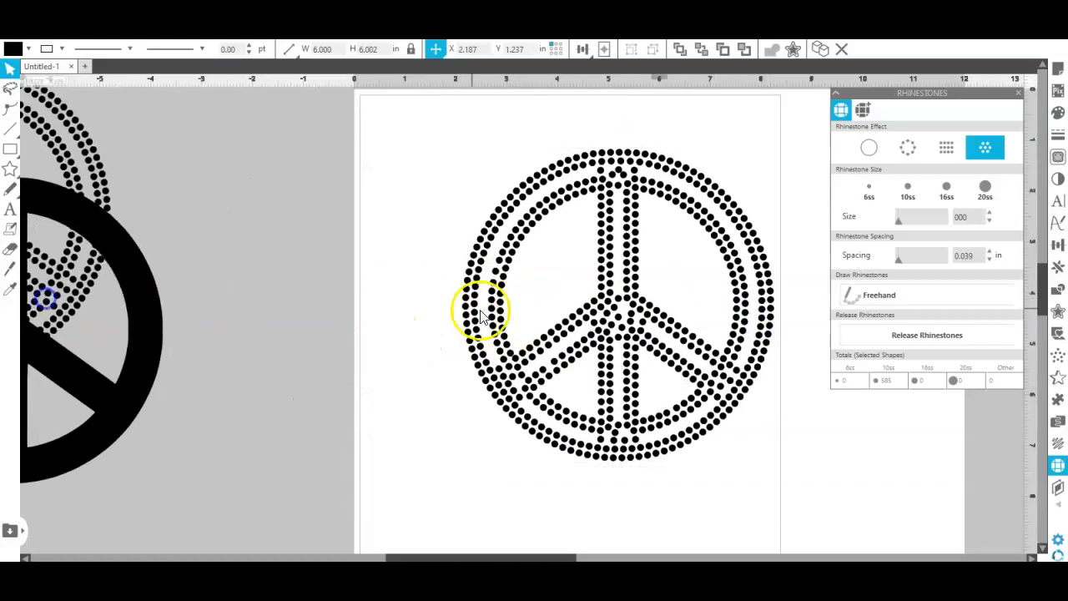
drag(615, 286, 534, 275)
click(535, 273)
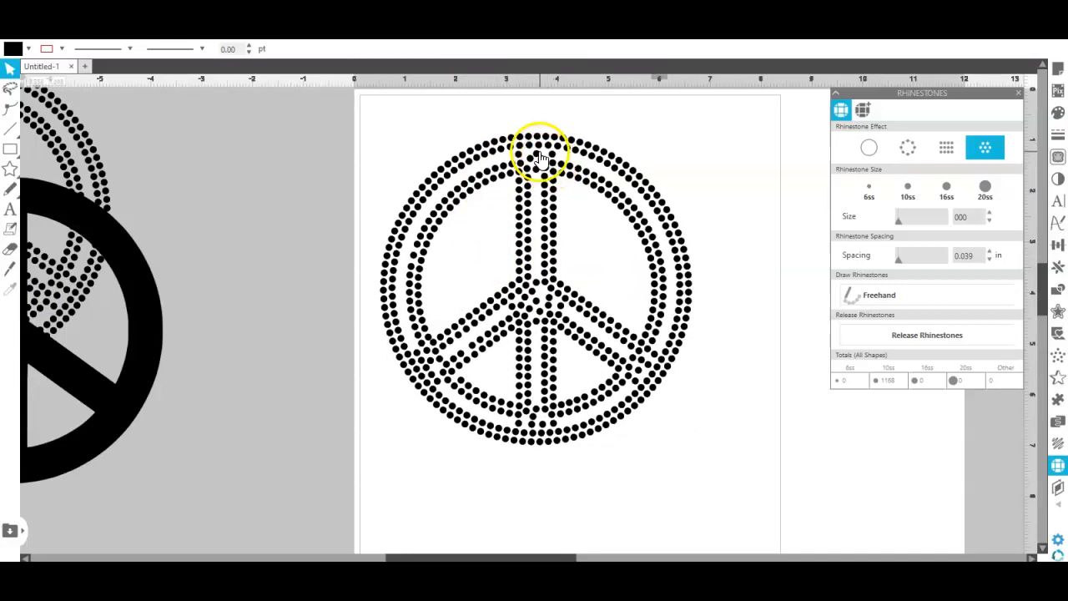
Select the rhinestone peace sign on the page and release its rhinestones into individual stones.
click(933, 338)
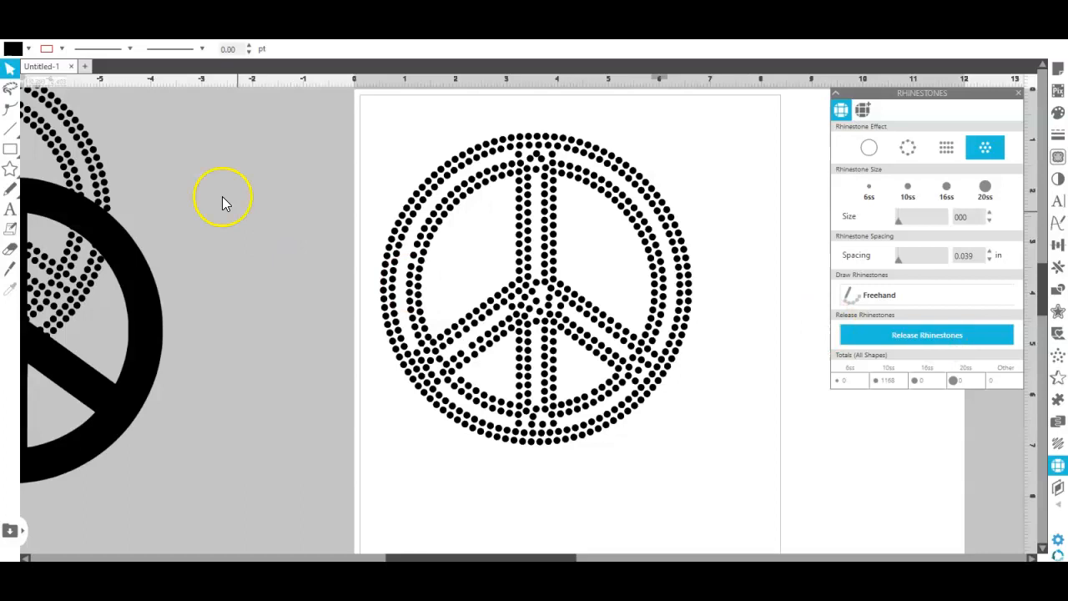
drag(365, 133, 730, 467)
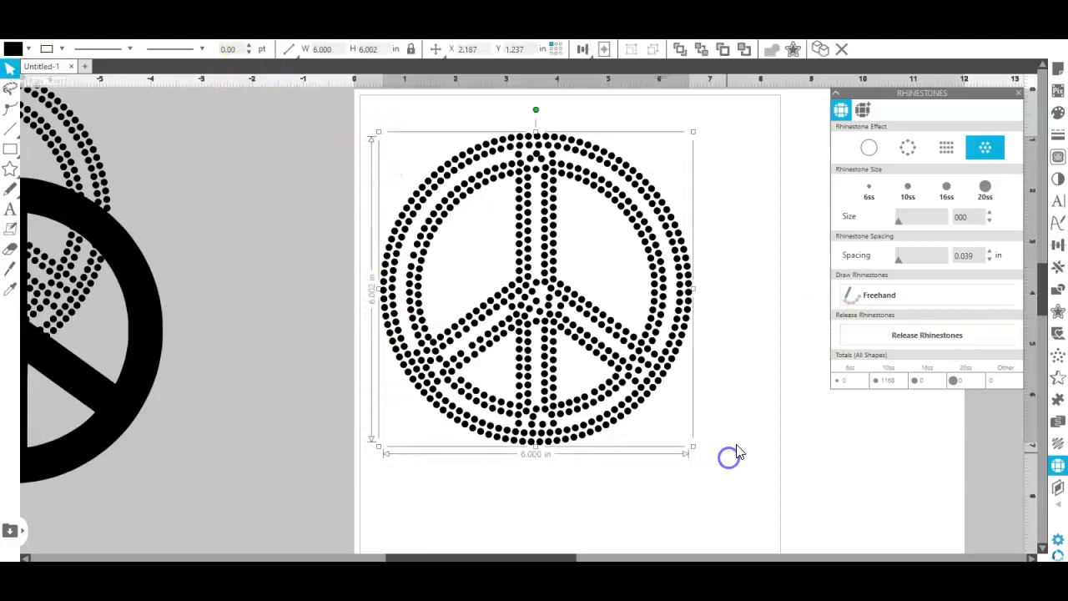
click(972, 344)
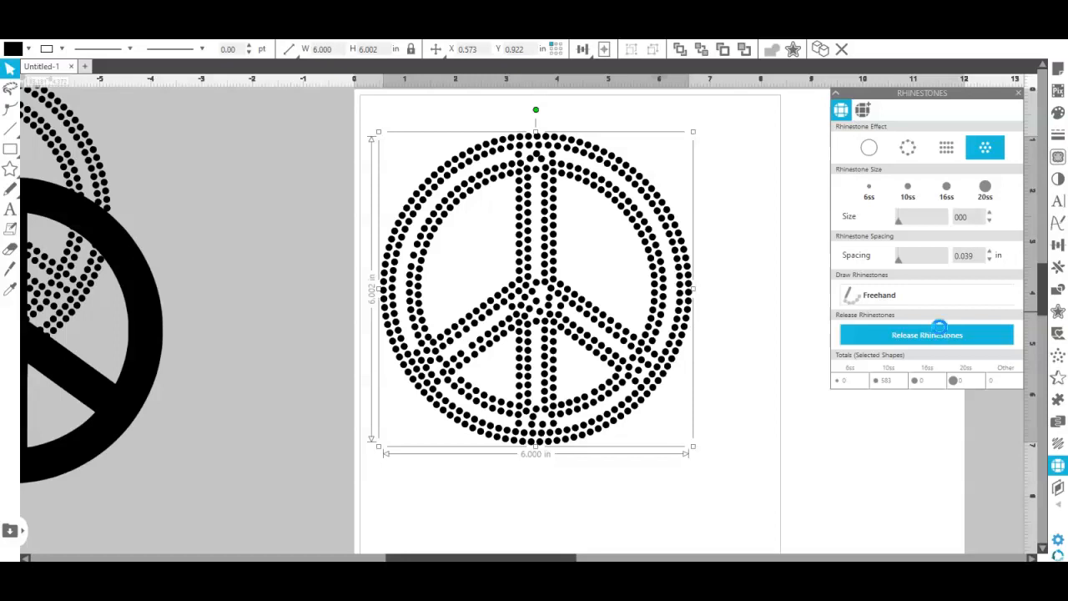
click(939, 327)
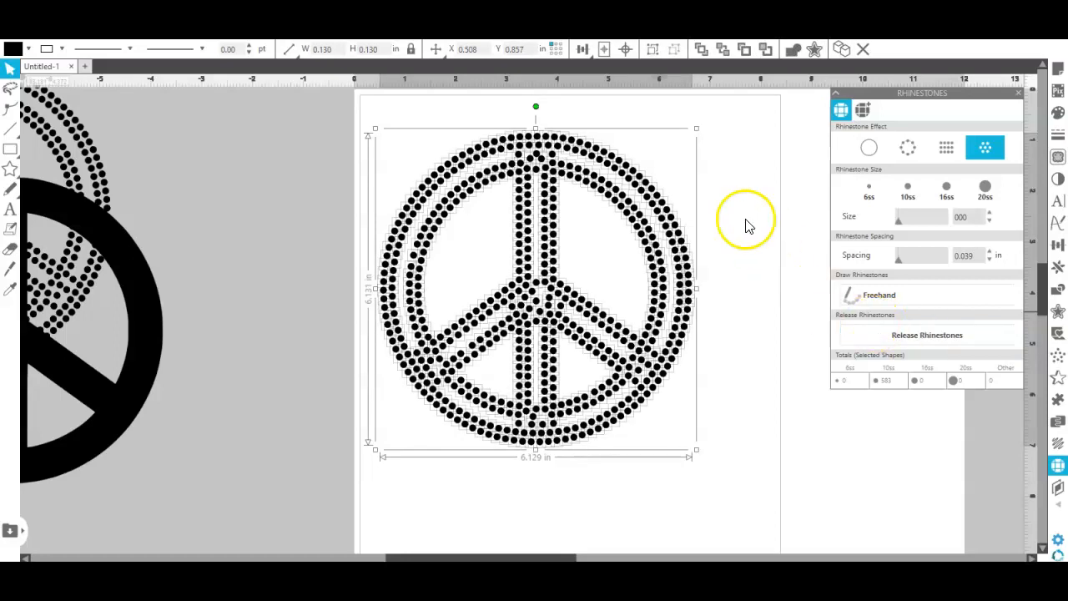
click(768, 184)
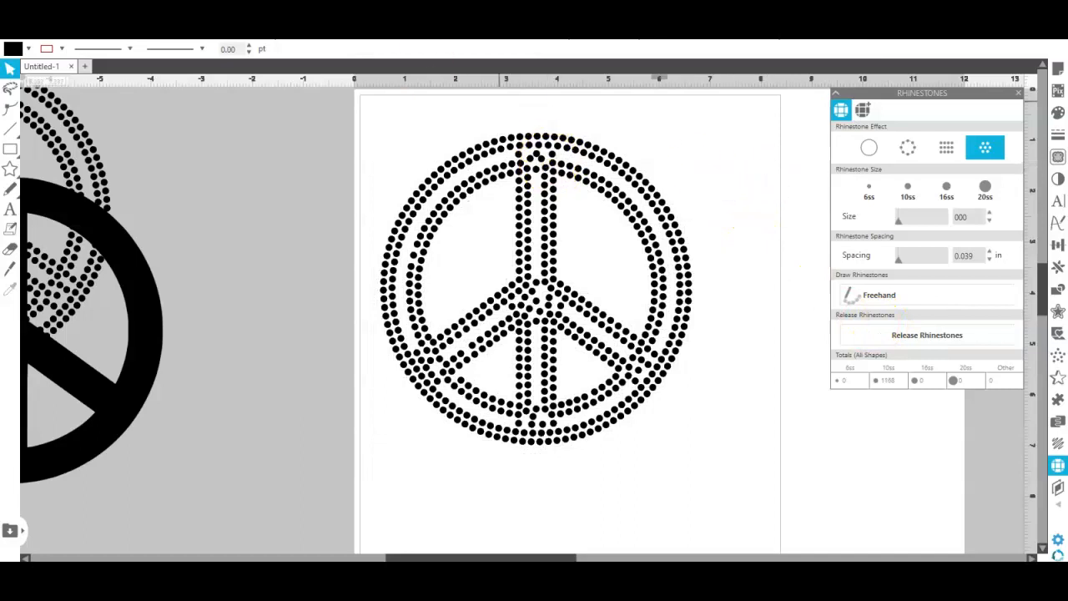
Delete the stray rhinestones where the vertical bar meets the top of the ring.
click(535, 158)
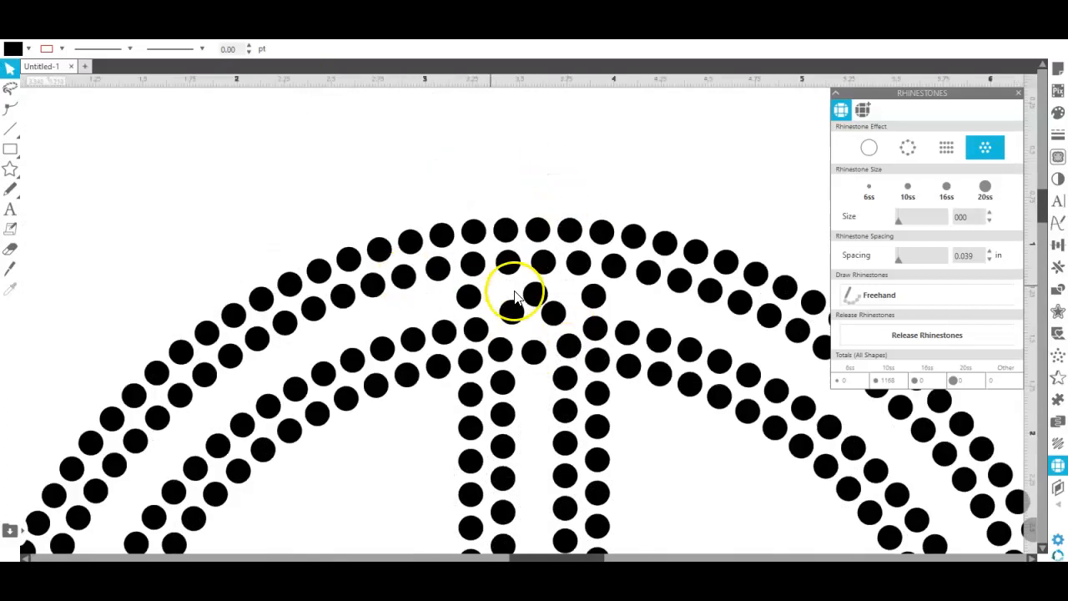
click(470, 293)
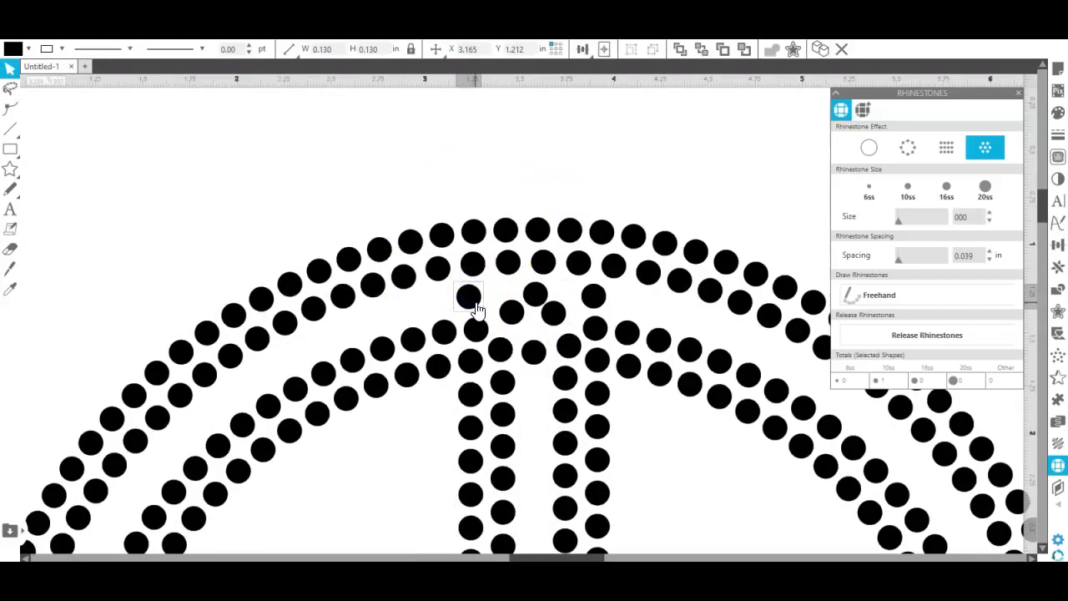
drag(477, 311, 538, 302)
click(537, 297)
key(Delete)
click(555, 315)
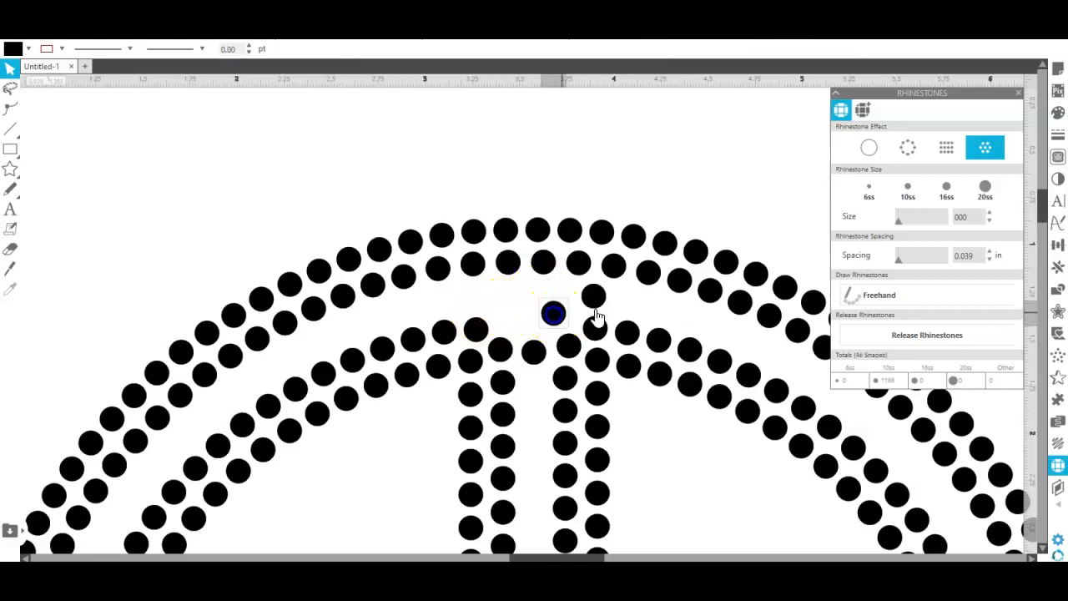
key(Delete)
click(593, 297)
key(Delete)
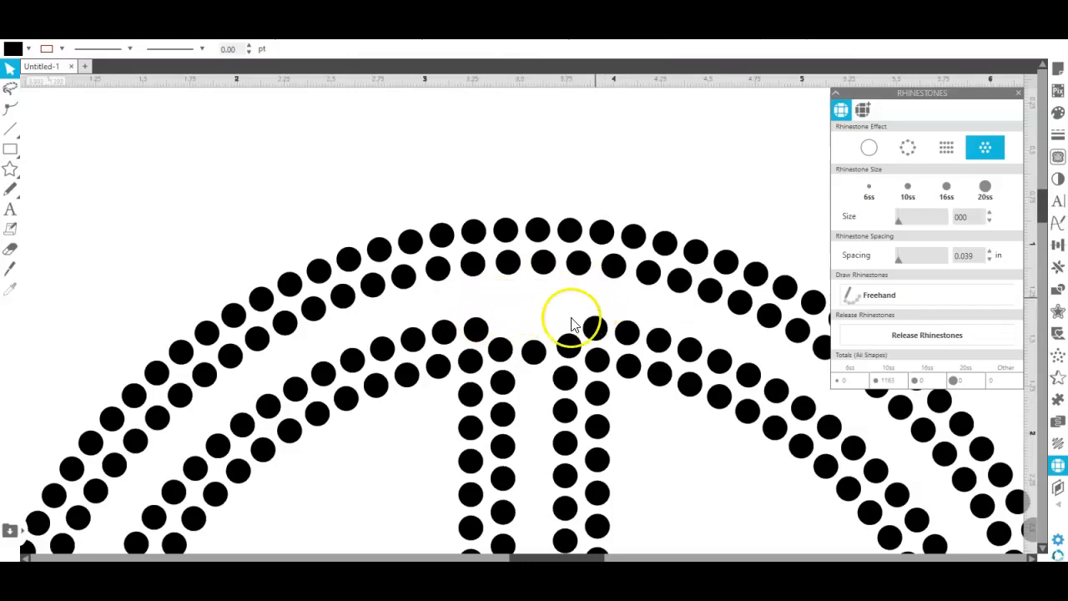
click(531, 355)
key(Delete)
click(565, 350)
Delete the stray rhinestones in the middle and left part of the central junction where the diagonal arms meet the vertical bar.
scroll(675, 349, down, 3)
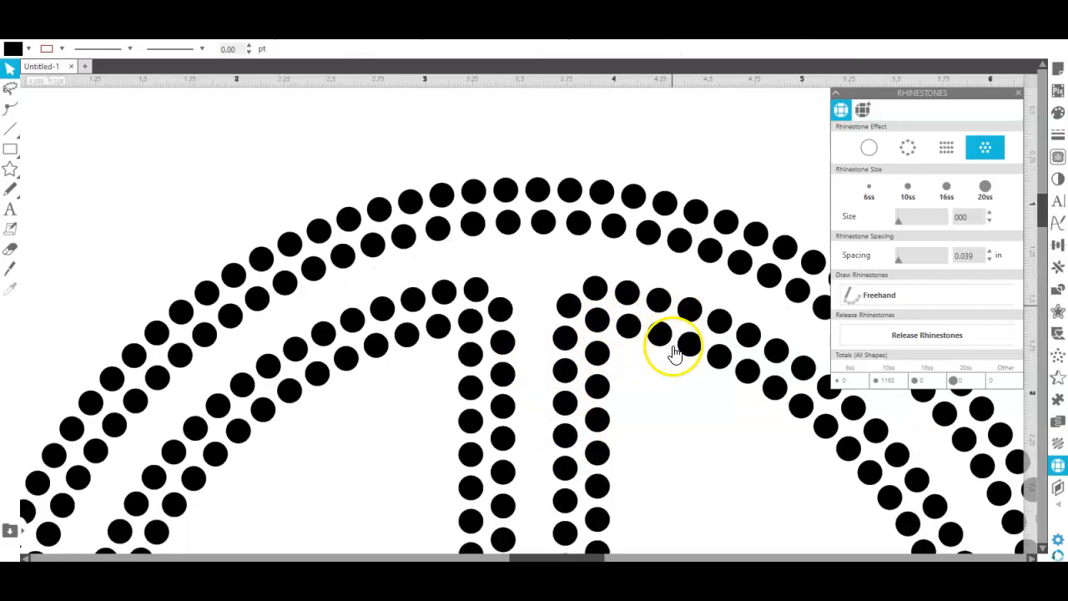
scroll(675, 353, down, 5)
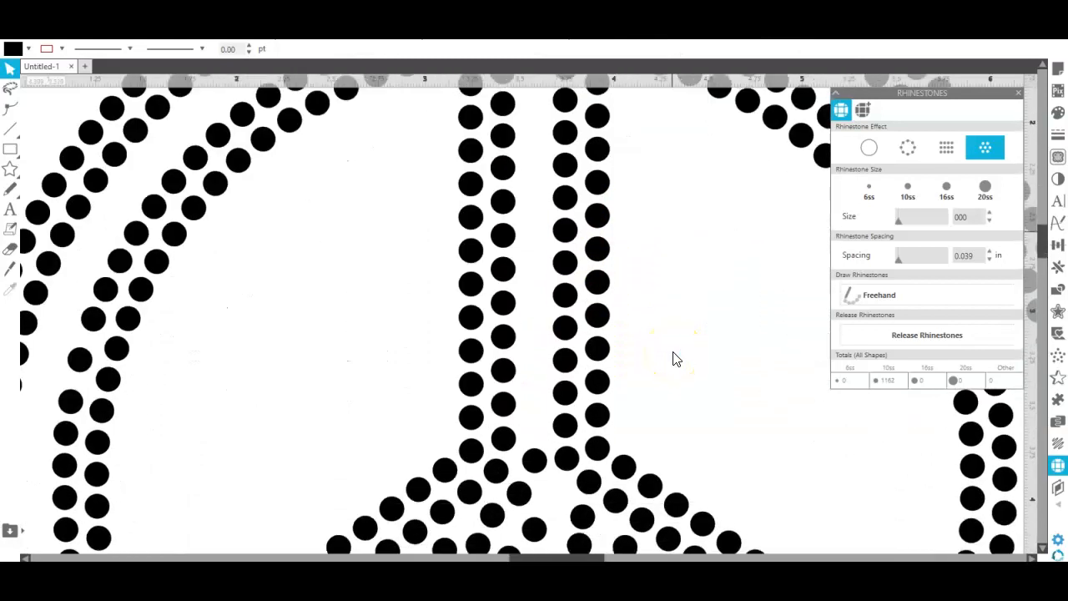
scroll(675, 359, down, 3)
click(470, 334)
click(522, 318)
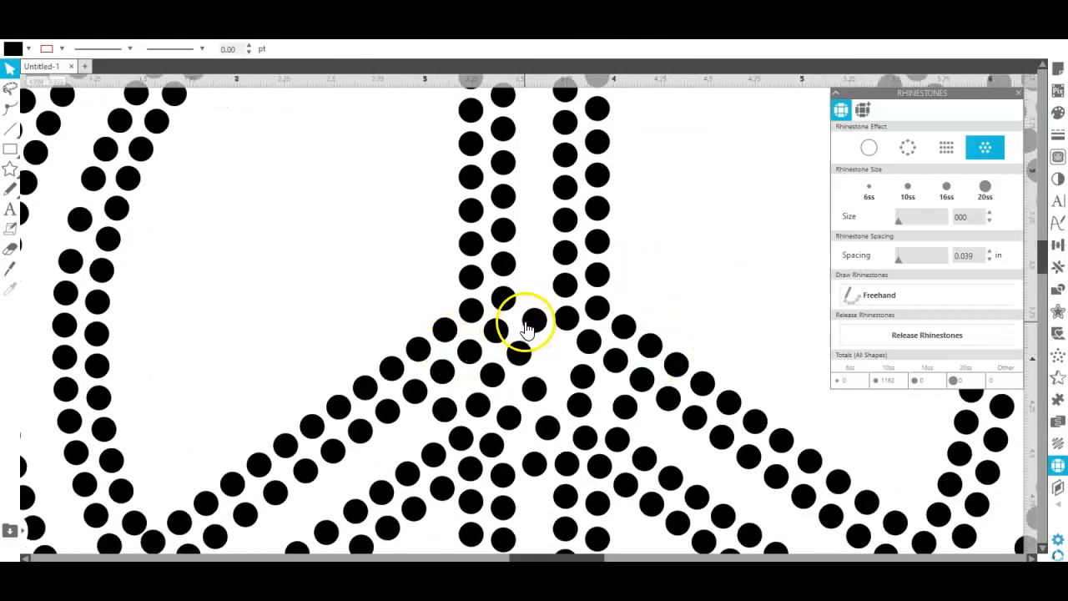
click(510, 362)
key(Delete)
click(526, 354)
key(Delete)
click(535, 390)
click(536, 387)
key(Delete)
click(491, 376)
key(Delete)
click(477, 398)
key(Delete)
click(439, 408)
key(Delete)
Delete the three stray rhinestones at the central junction's right side, between the outlines of the right diagonal arm.
click(582, 379)
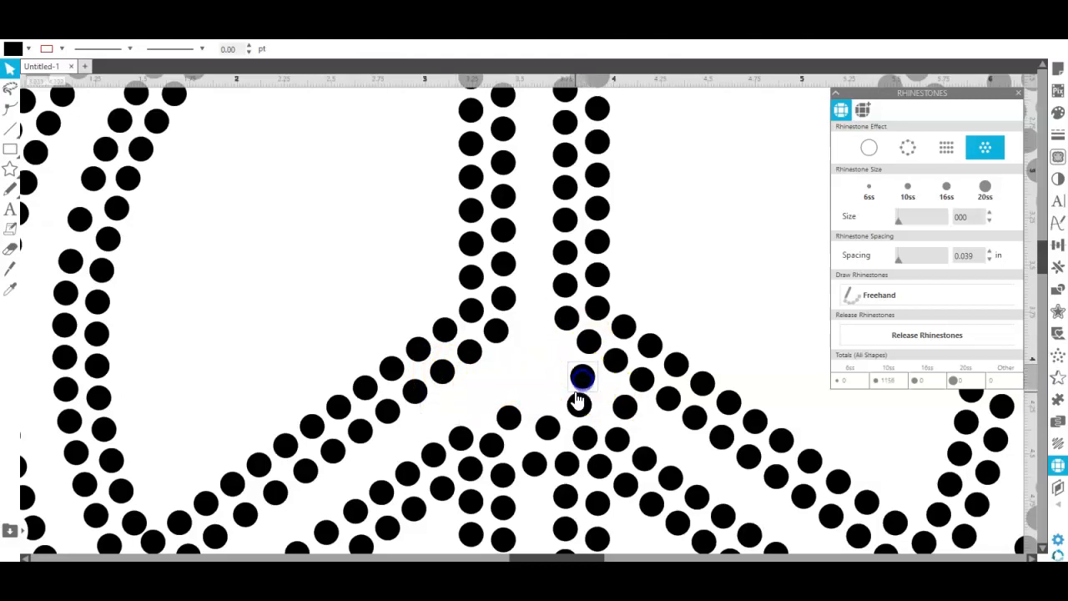
key(Delete)
click(580, 404)
key(Delete)
click(624, 406)
key(Delete)
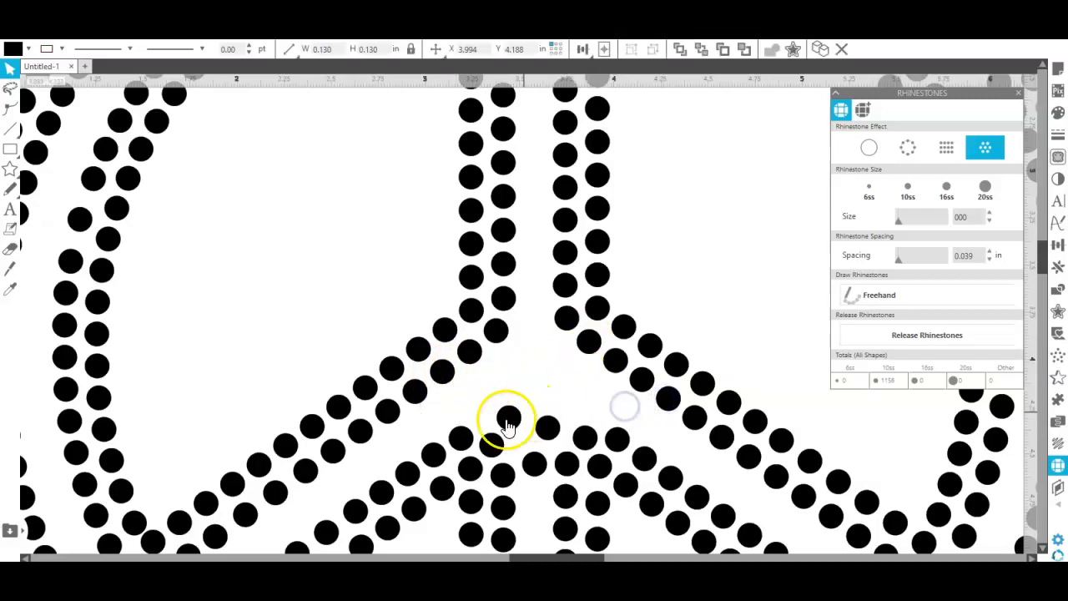
Delete the remaining stray rhinestones at the lower part of the central junction, above and between the lower bar's double rows.
key(Delete)
click(537, 467)
key(Delete)
click(508, 419)
key(Delete)
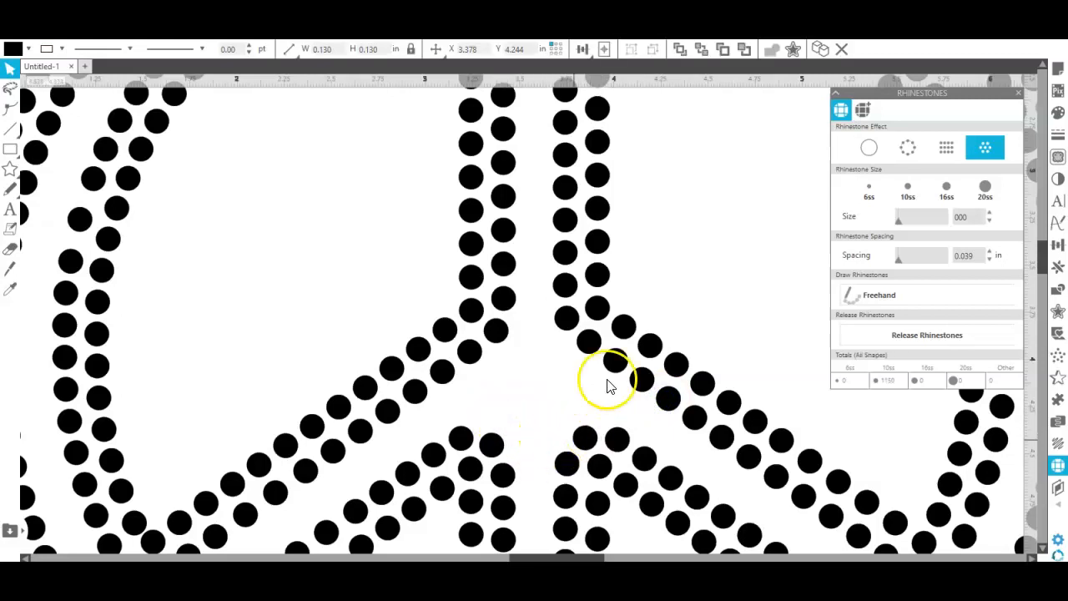
click(517, 440)
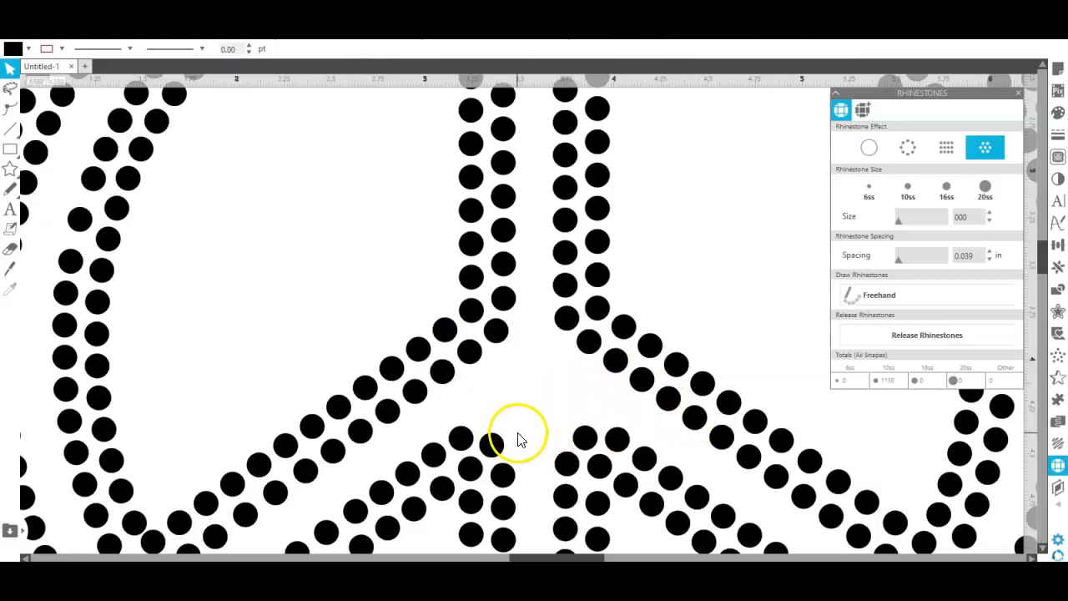
Delete the stray rhinestones running down the middle of the vertical bar's bottom end.
scroll(643, 392, down, 3)
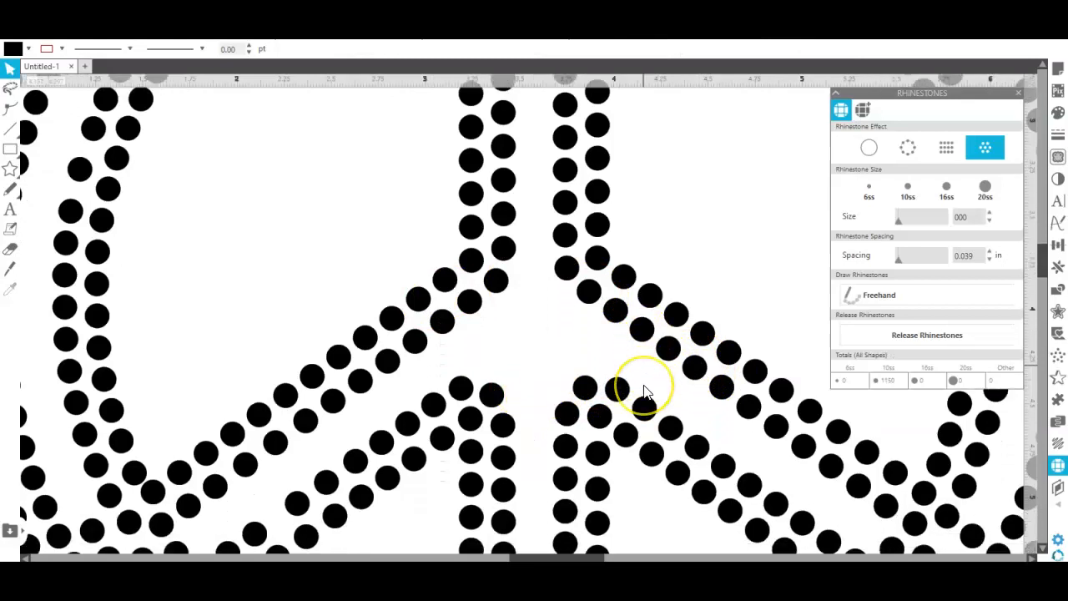
scroll(645, 392, down, 6)
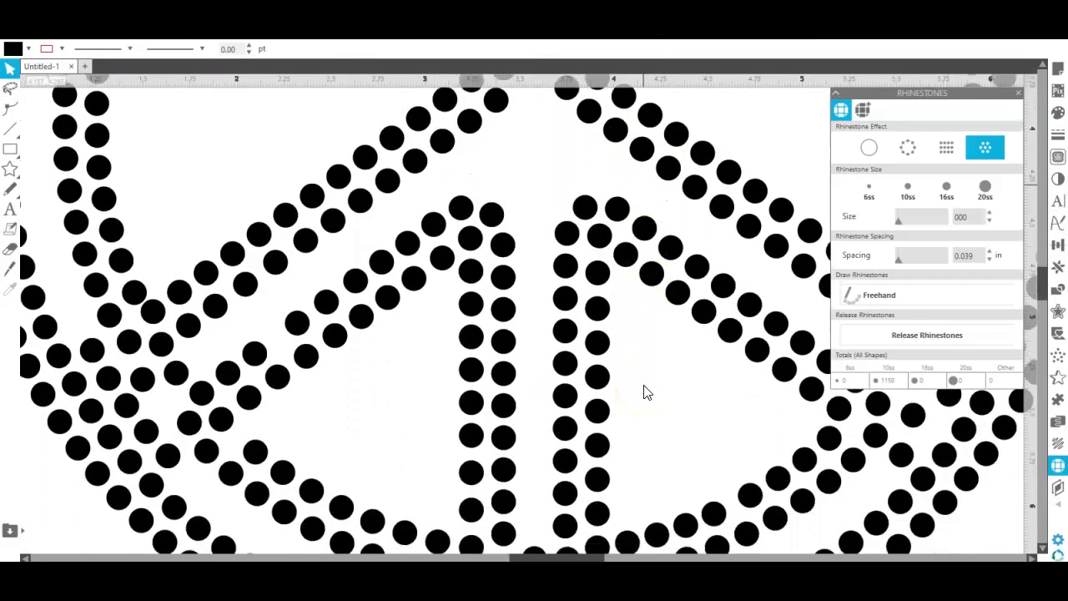
scroll(644, 392, down, 3)
click(531, 391)
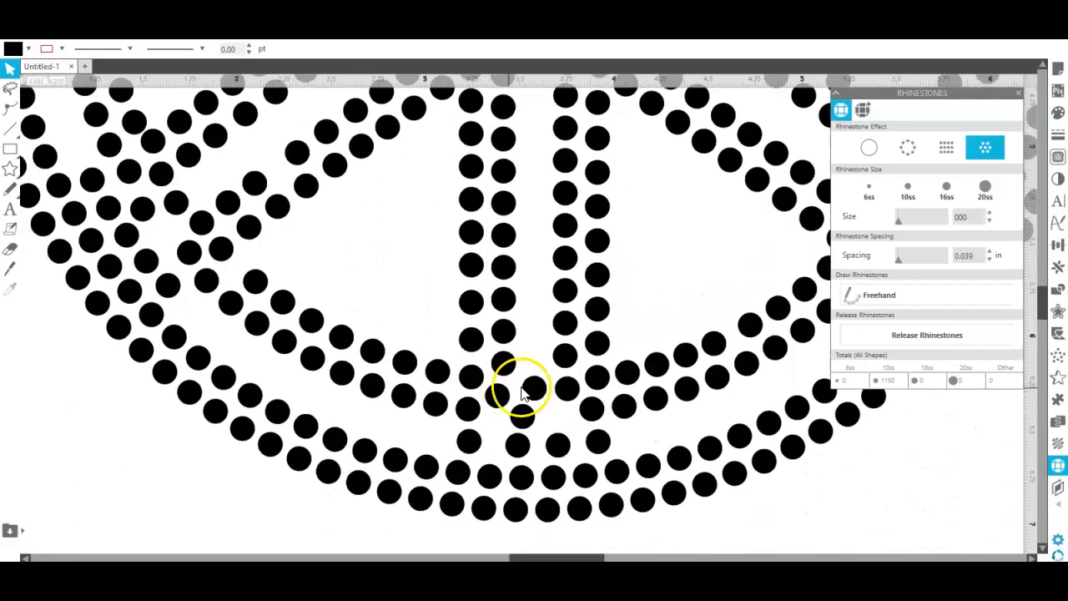
key(Delete)
click(519, 409)
key(Delete)
click(519, 445)
key(Delete)
Delete the remaining loose rhinestones directly above the ring's bottom double row, below the vertical bar.
click(556, 447)
key(Delete)
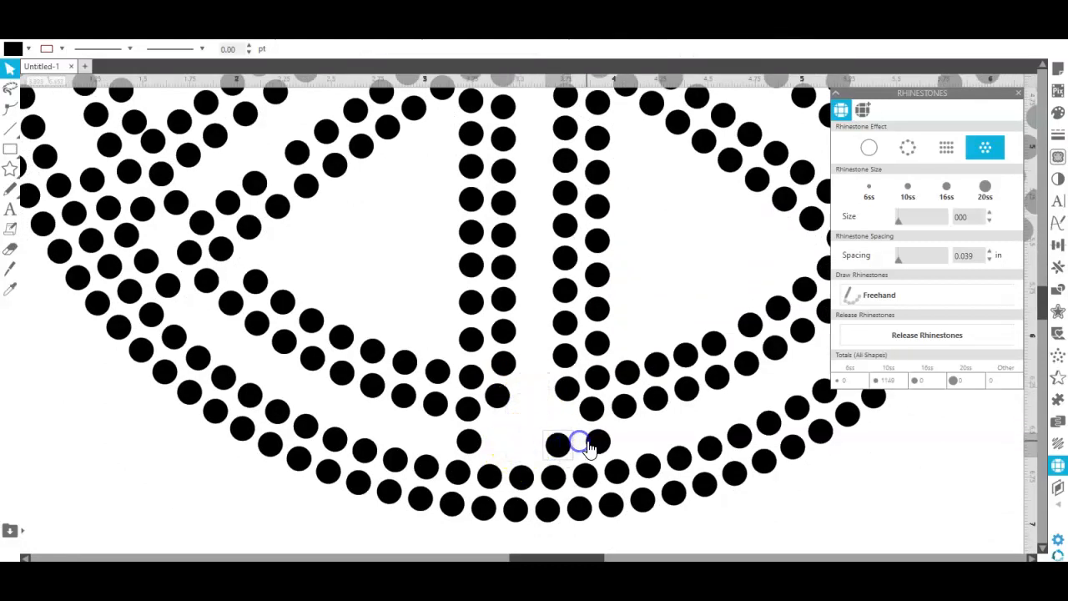
click(591, 442)
key(Delete)
click(556, 445)
key(Delete)
click(469, 444)
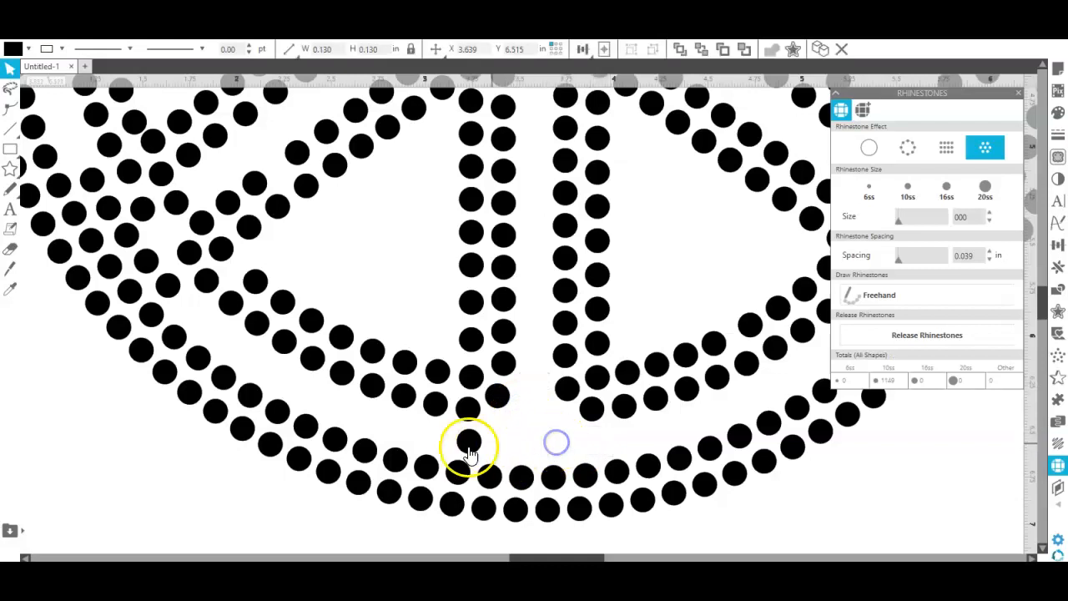
key(Delete)
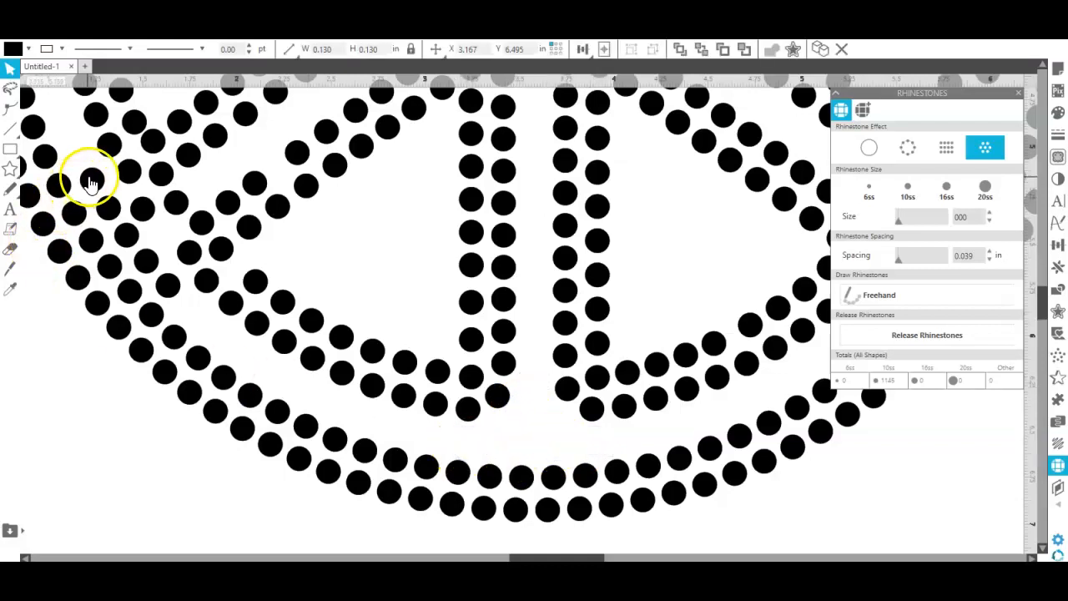
Select the five stray rhinestones between the ring and the lower end of the left diagonal arm and delete them together.
click(92, 180)
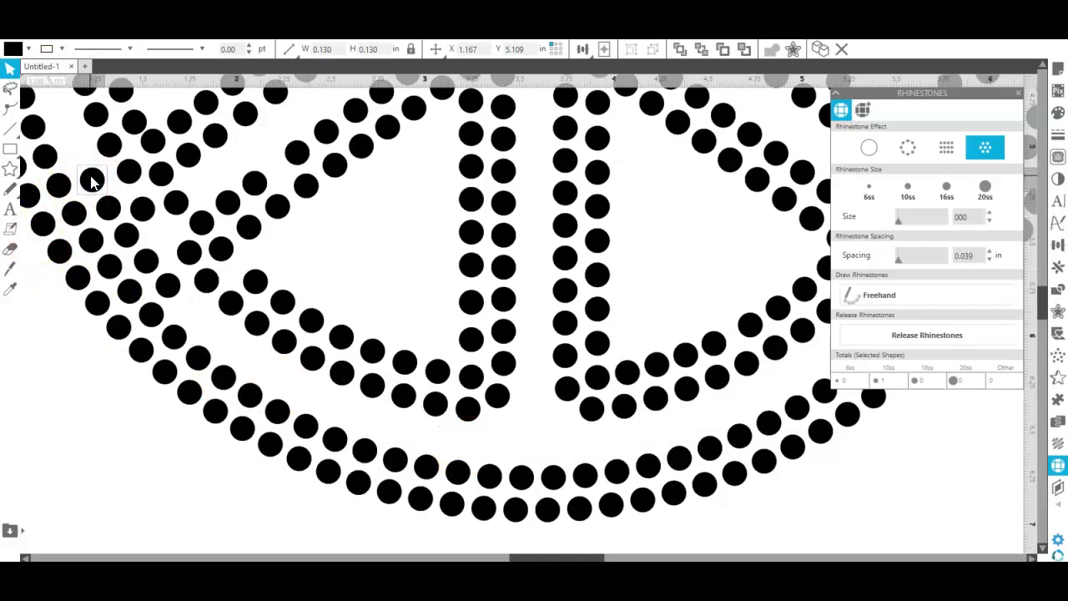
shift+click(106, 209)
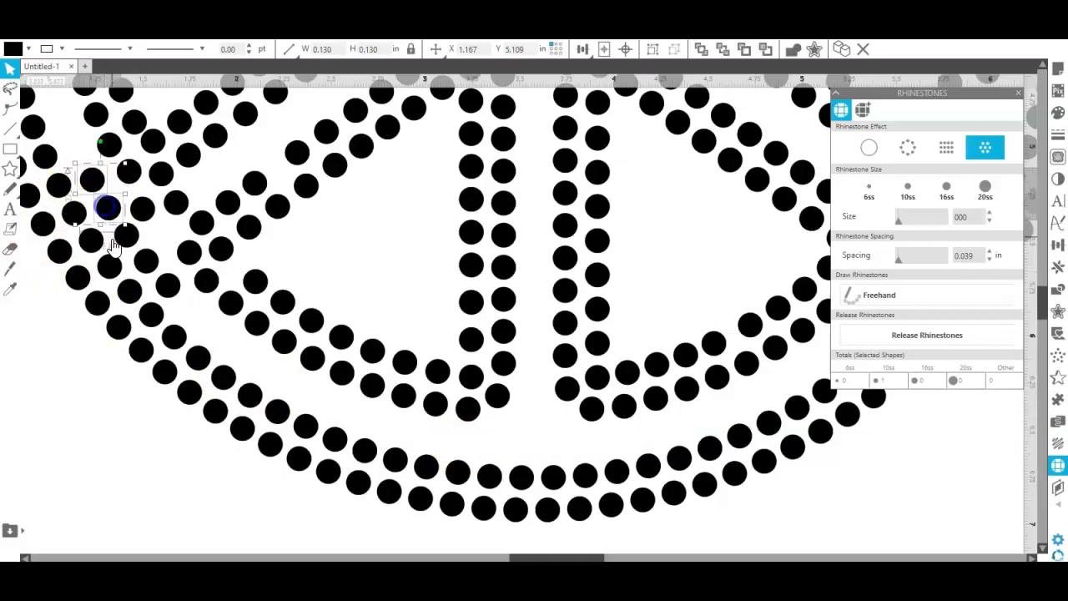
shift+click(124, 242)
shift+click(146, 266)
shift+click(169, 288)
key(Delete)
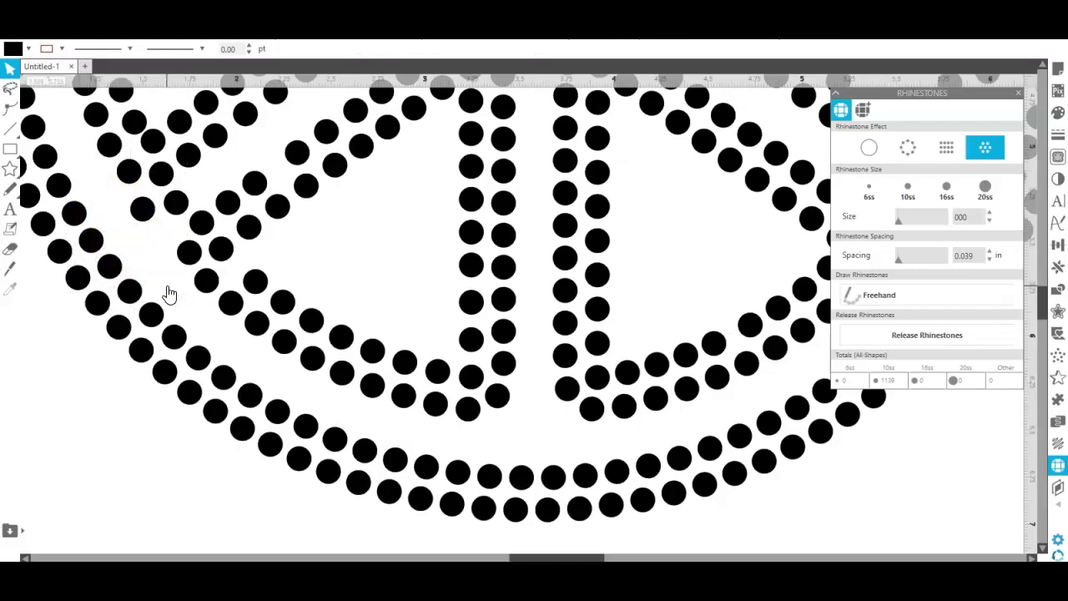
Nudge three rhinestones at the lower tip of the large upper-left section to even out the spacing of its double row.
scroll(230, 254, down, 2)
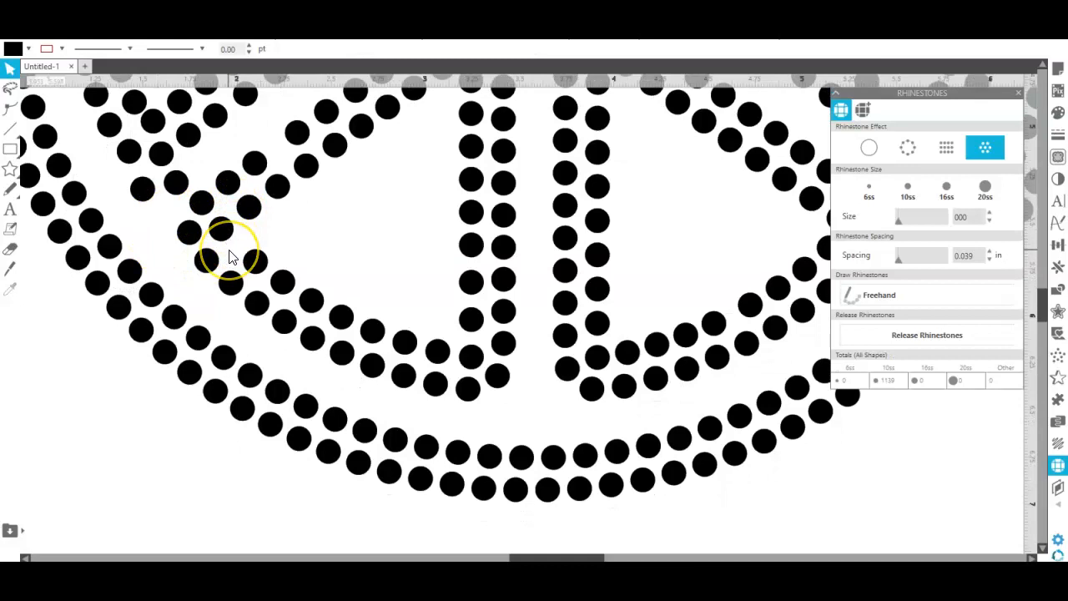
scroll(232, 257, up, 6)
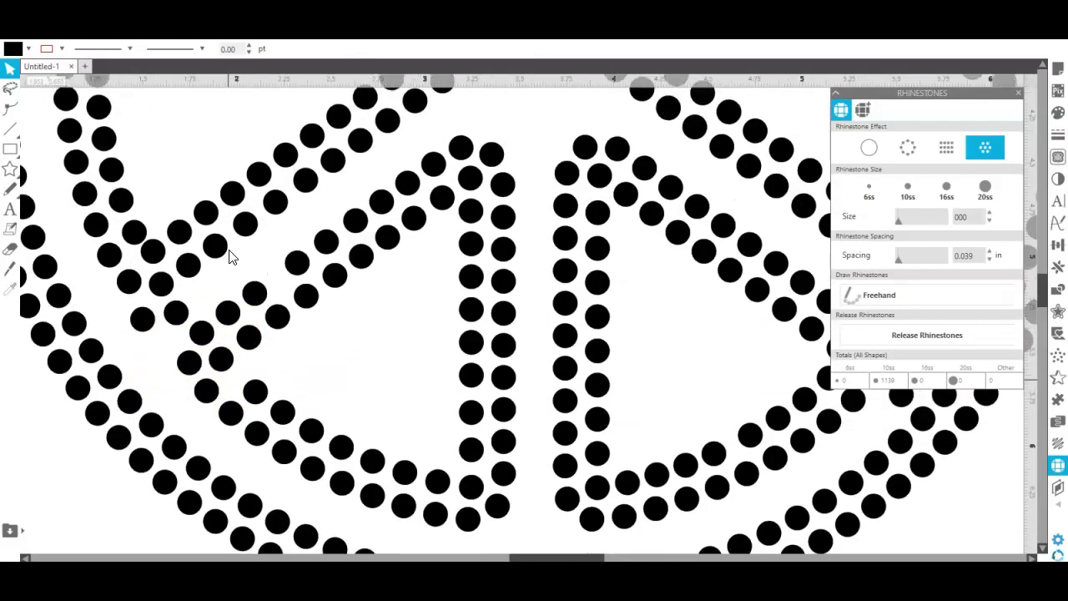
click(143, 327)
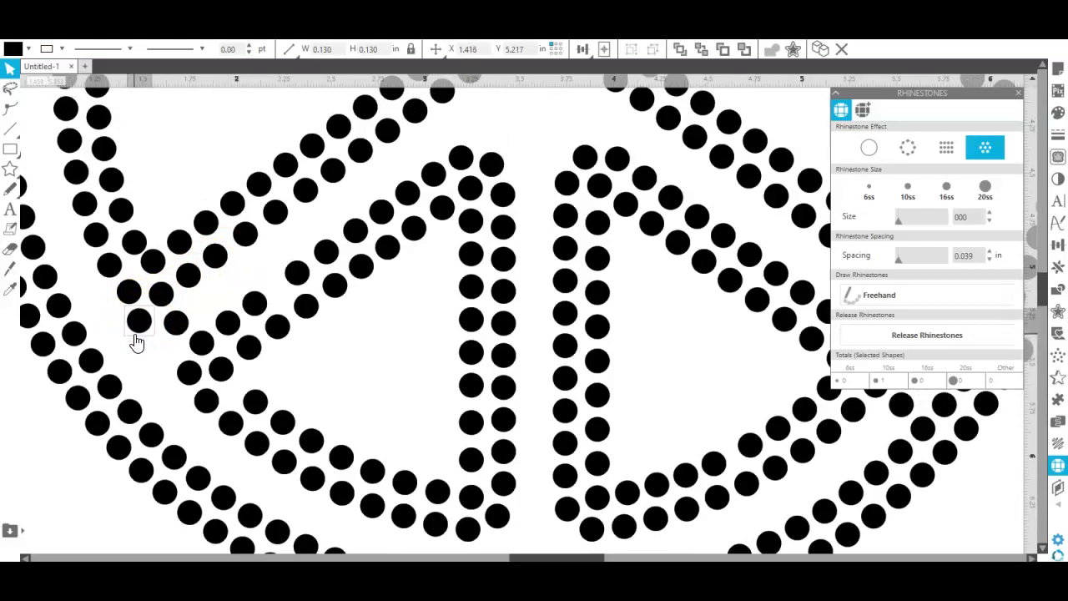
click(137, 295)
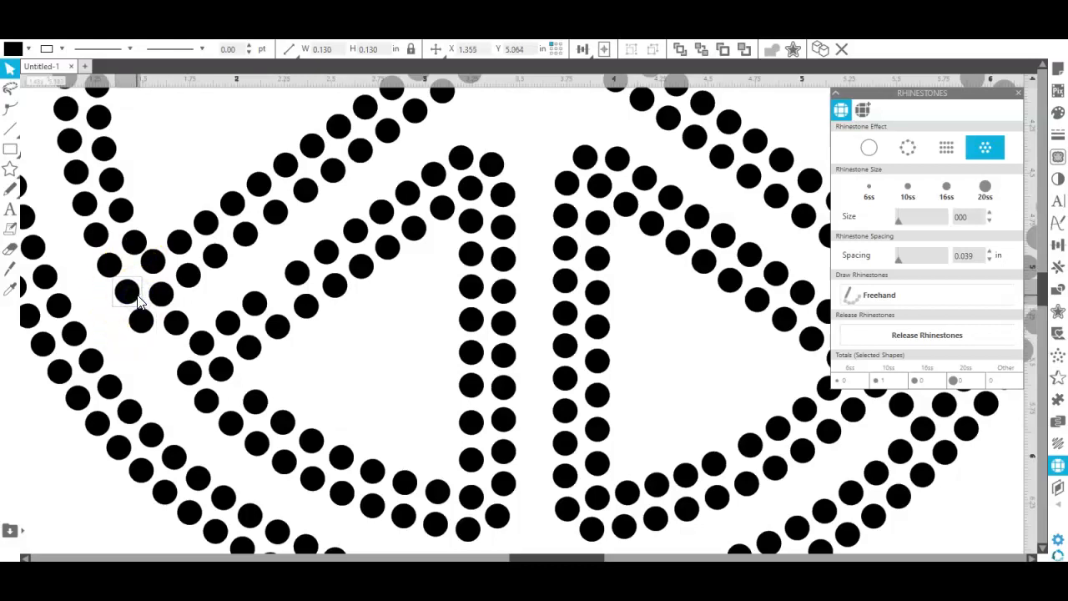
click(153, 264)
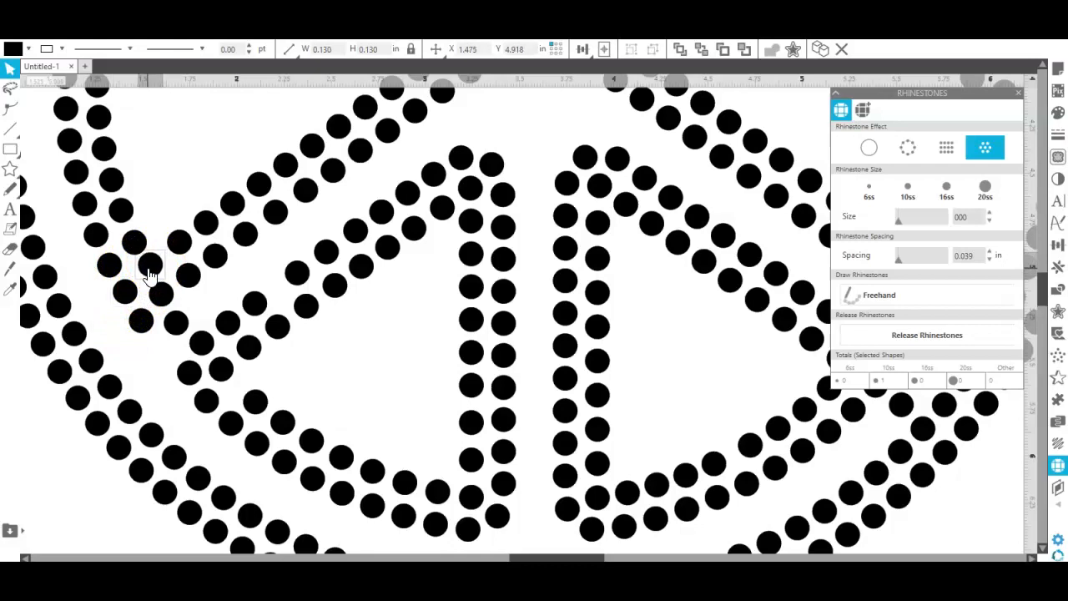
click(176, 324)
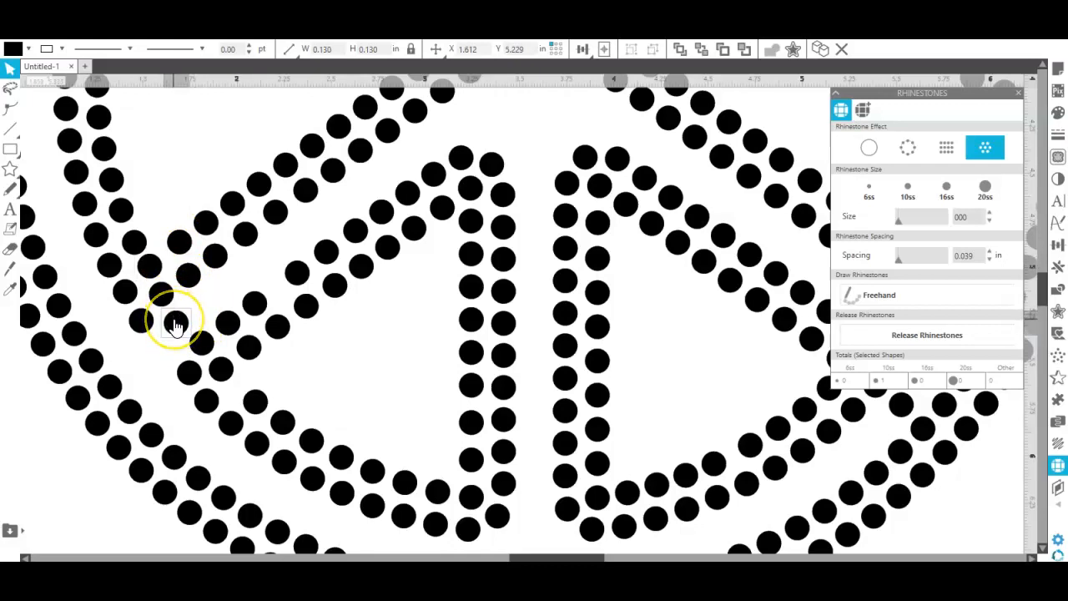
key(Delete)
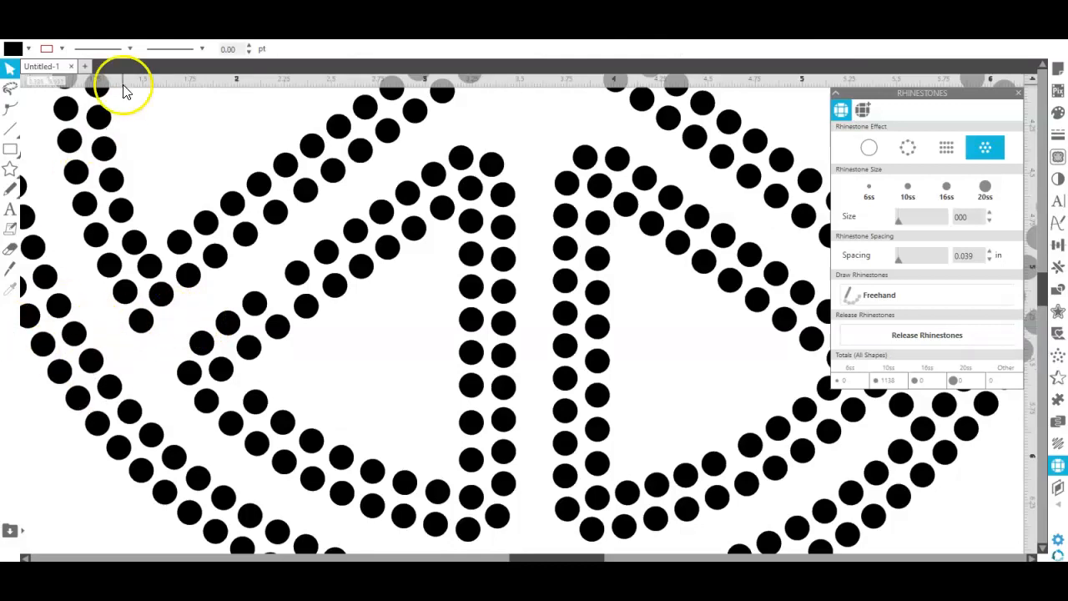
key(ctrl+z)
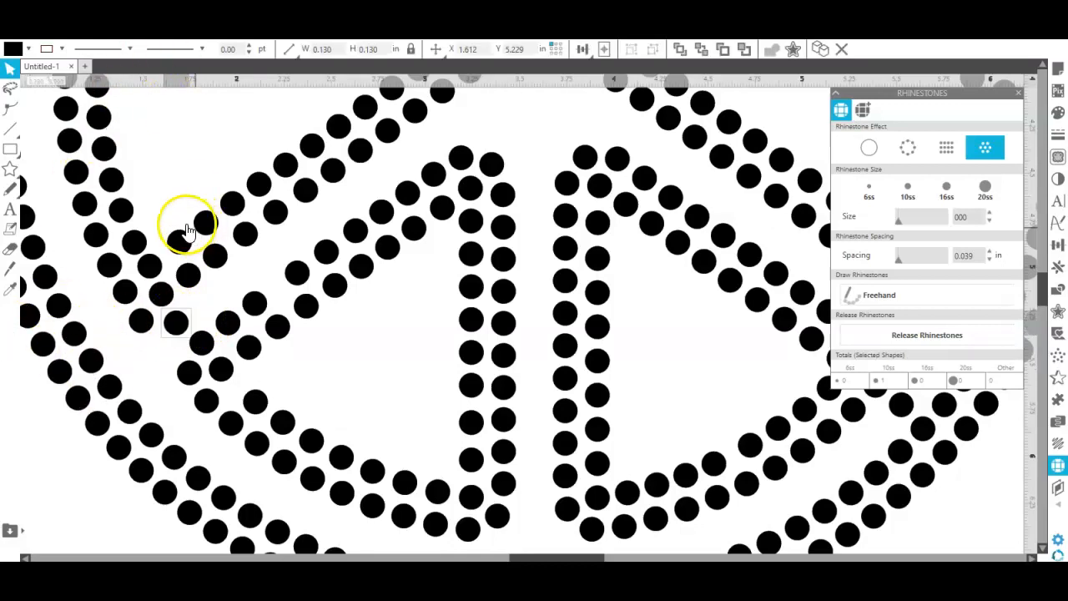
Move the loose rhinestone beside the upper-left section's lower tip into the gap in the upper row of the lower-left triangular section.
drag(174, 332, 195, 346)
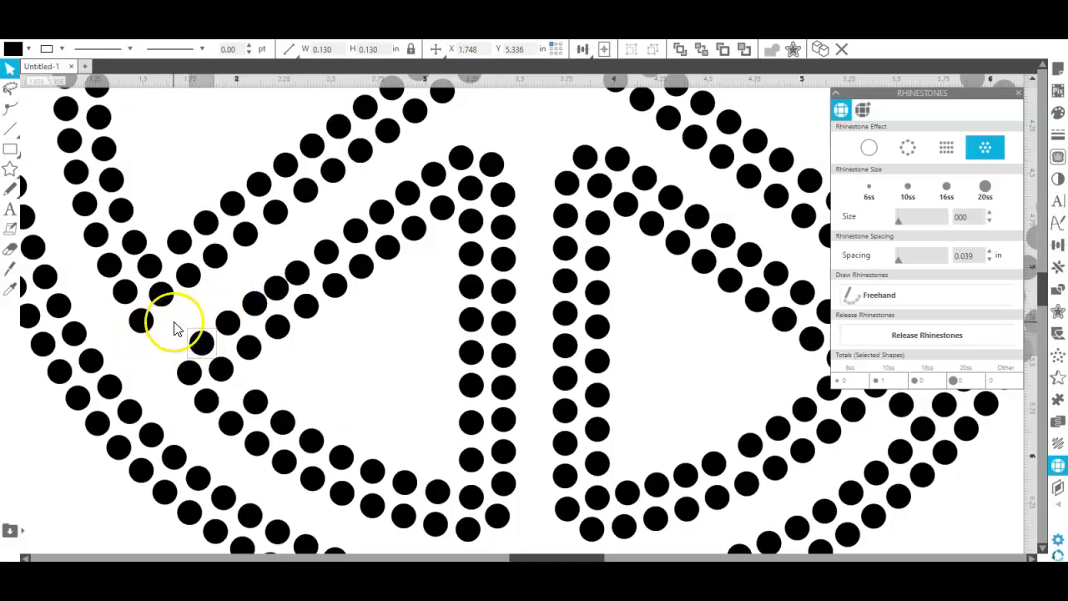
drag(173, 330, 310, 275)
mouse_move(326, 242)
mouse_down()
mouse_move(352, 210)
mouse_move(407, 193)
mouse_up()
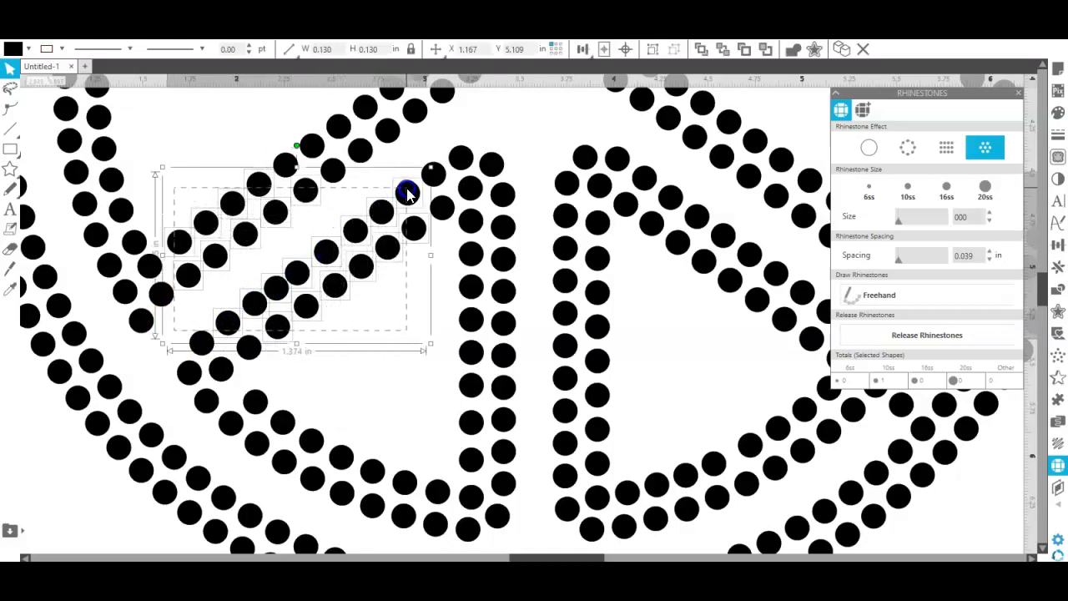
click(197, 338)
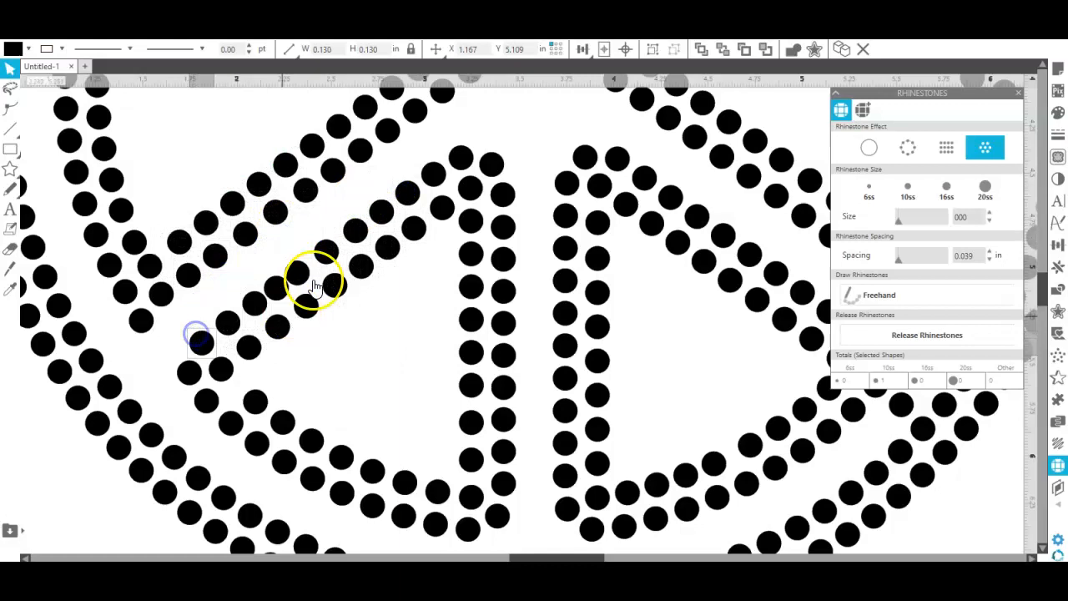
Select the ten rhinestones in the upper diagonal row of the lower-left triangular section and space them evenly horizontally.
click(433, 177)
drag(431, 138, 371, 226)
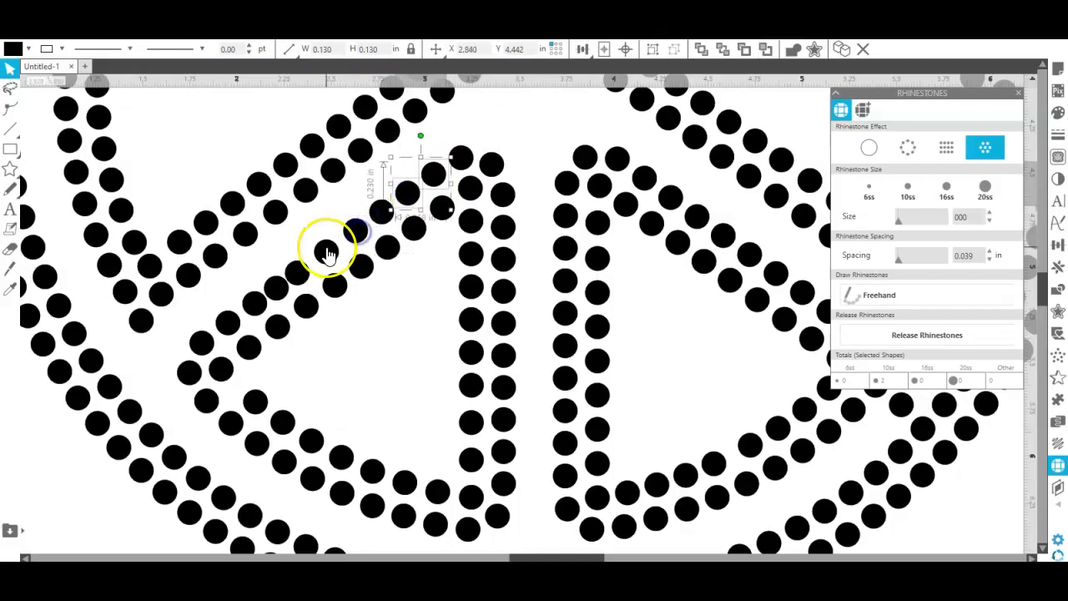
shift+click(382, 213)
drag(355, 231, 276, 292)
shift+click(255, 306)
shift+click(229, 326)
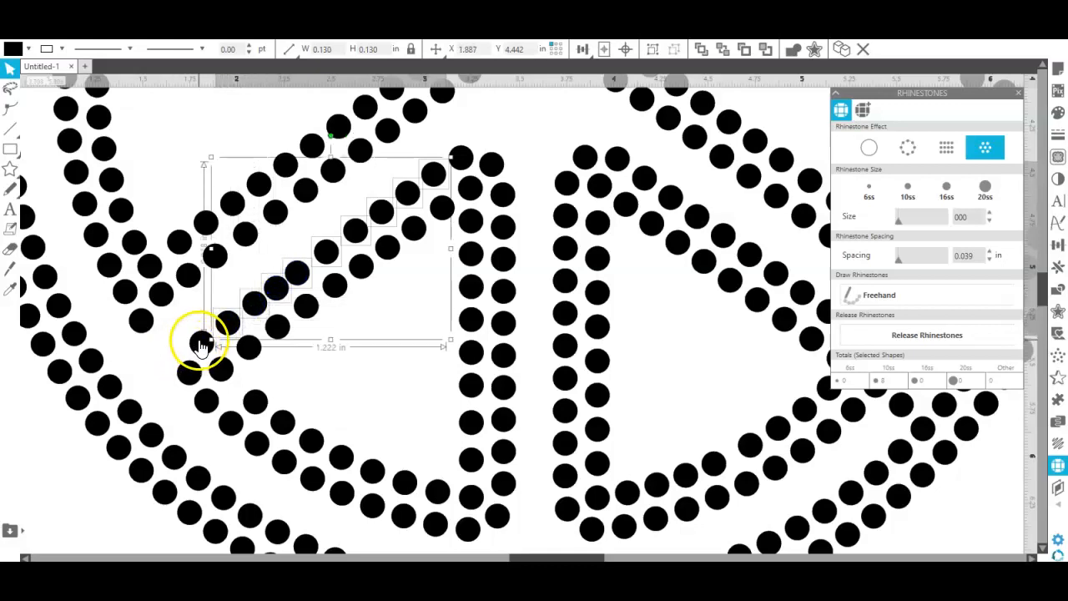
shift+click(201, 343)
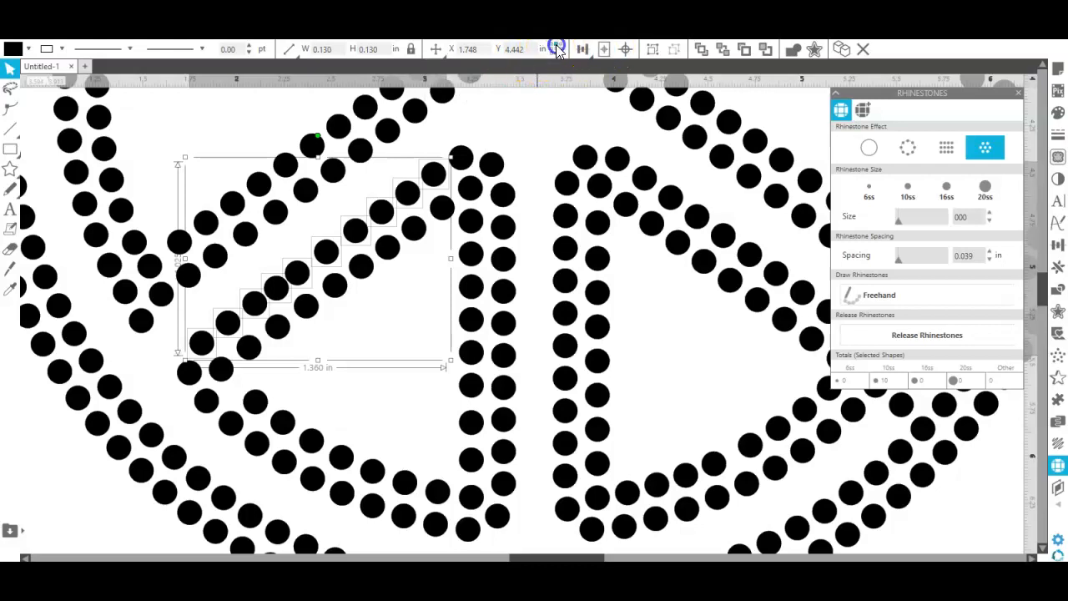
mouse_move(581, 50)
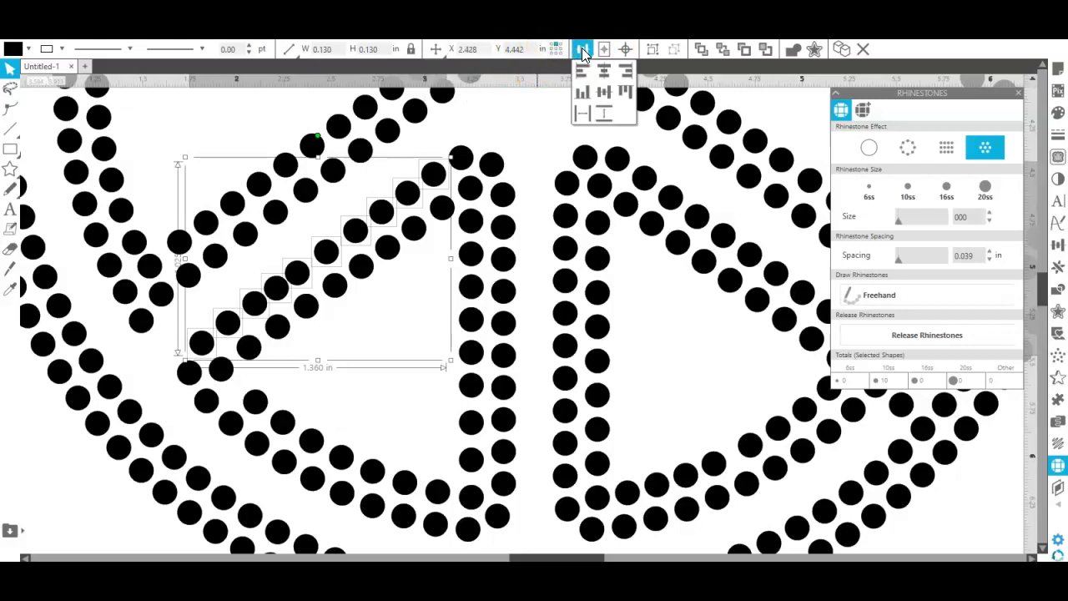
click(584, 111)
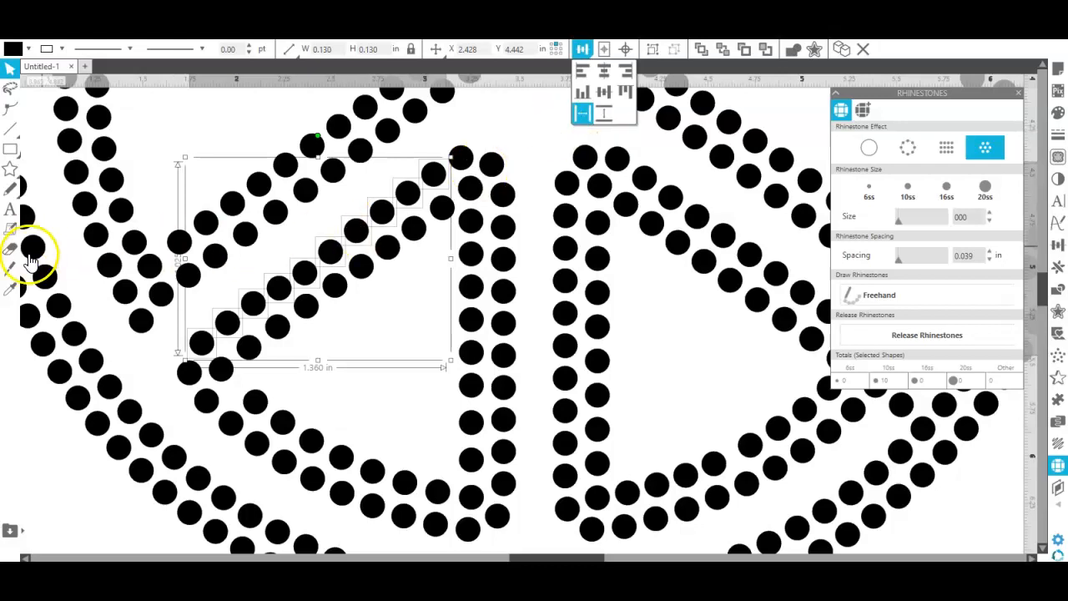
click(69, 455)
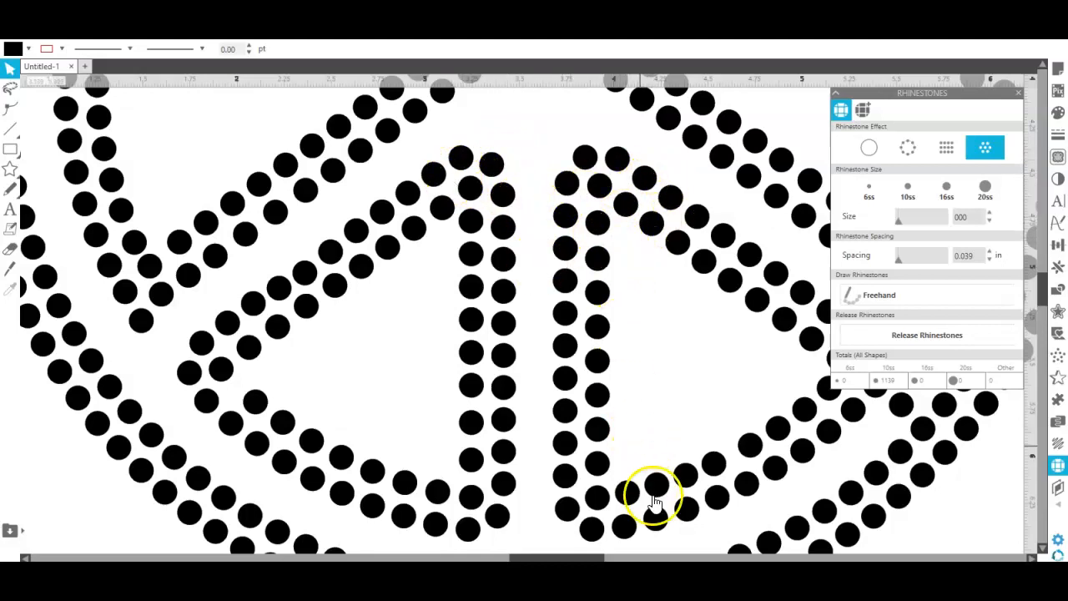
Examine the vertical bar and upper half of the peace sign for remaining stray or unevenly spaced rhinestones.
scroll(607, 377, up, 3)
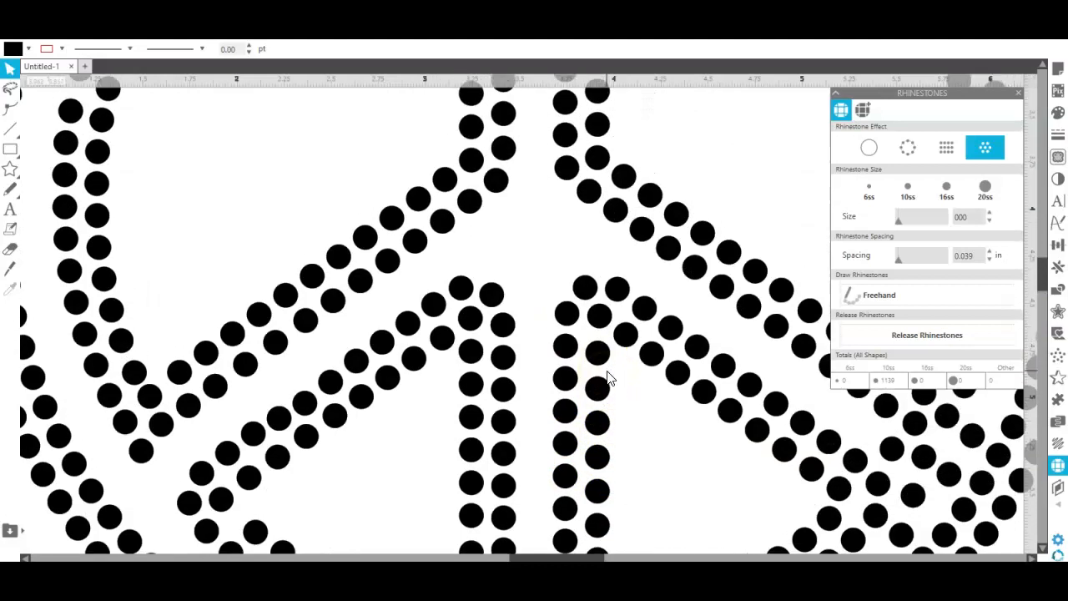
scroll(606, 377, up, 4)
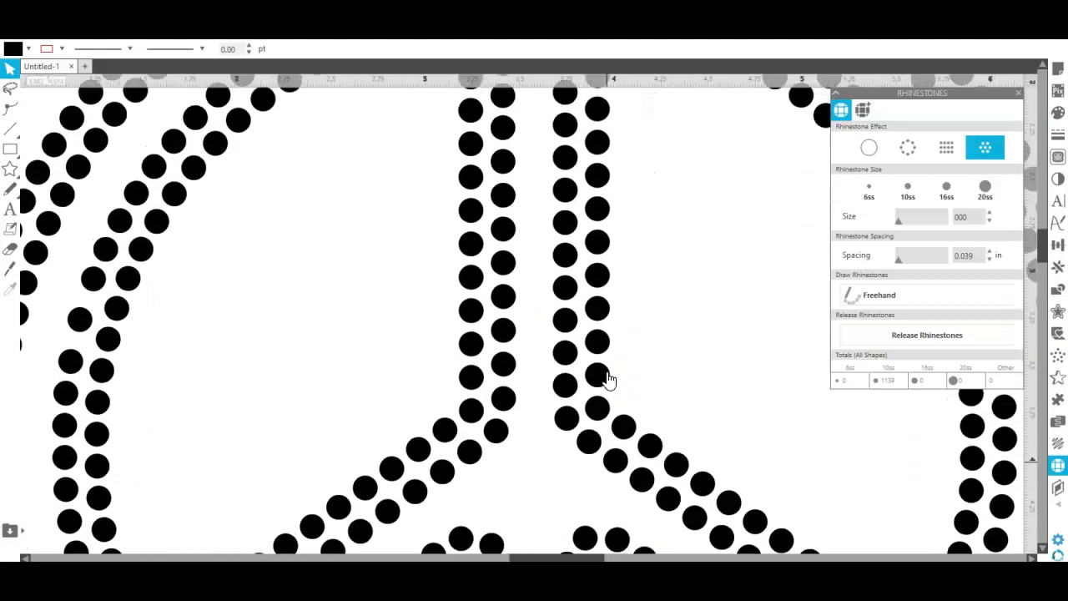
scroll(606, 380, up, 4)
scroll(606, 380, down, 4)
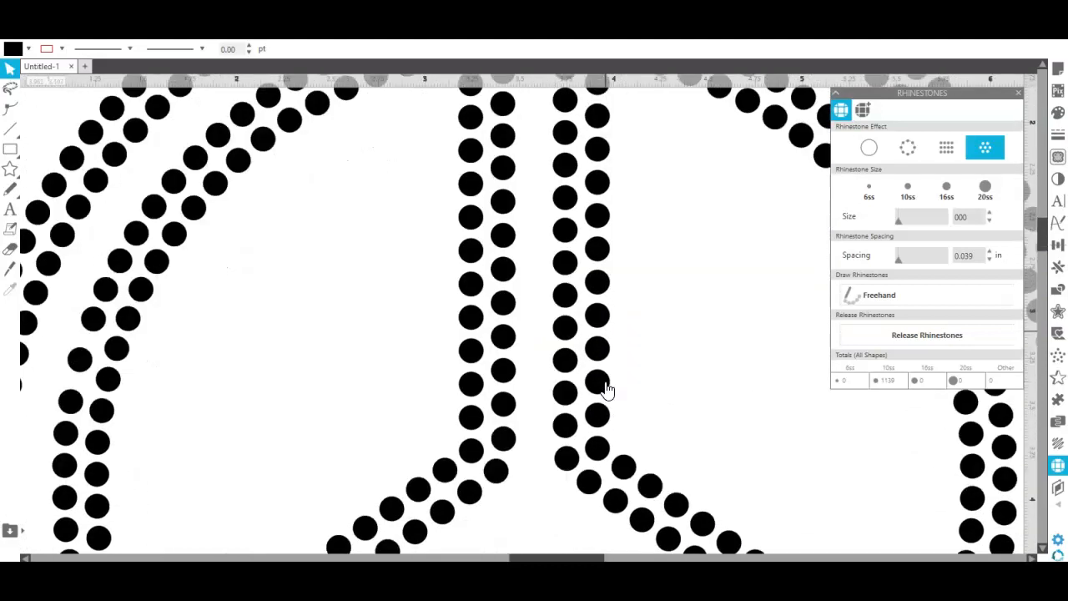
scroll(605, 391, down, 5)
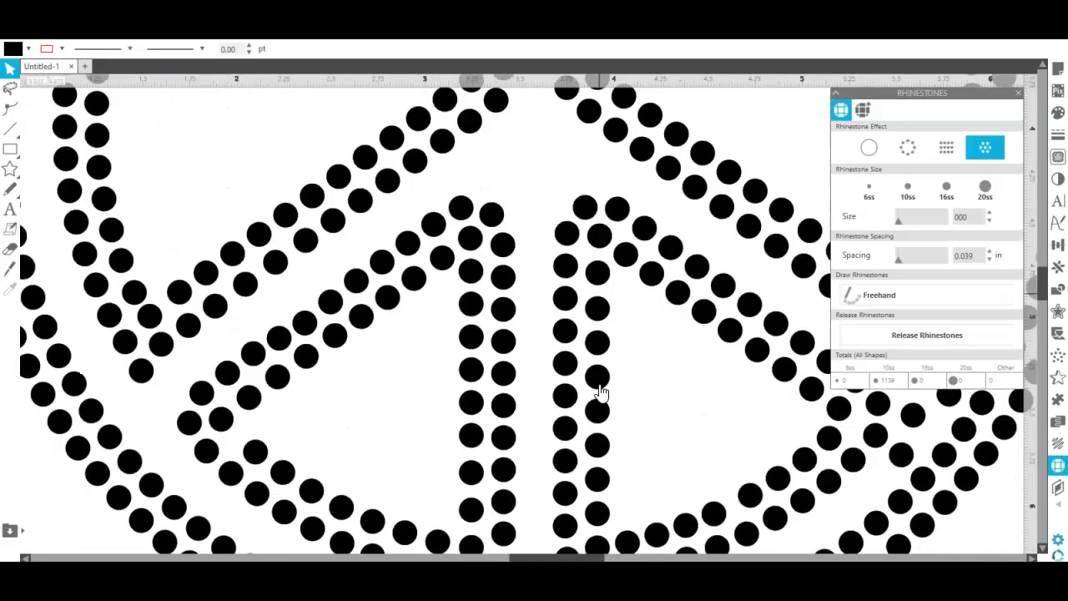
Select the six stray rhinestones between the ring and the lower end of the right diagonal arm and delete them together.
scroll(599, 382, right, 1)
scroll(601, 386, right, 5)
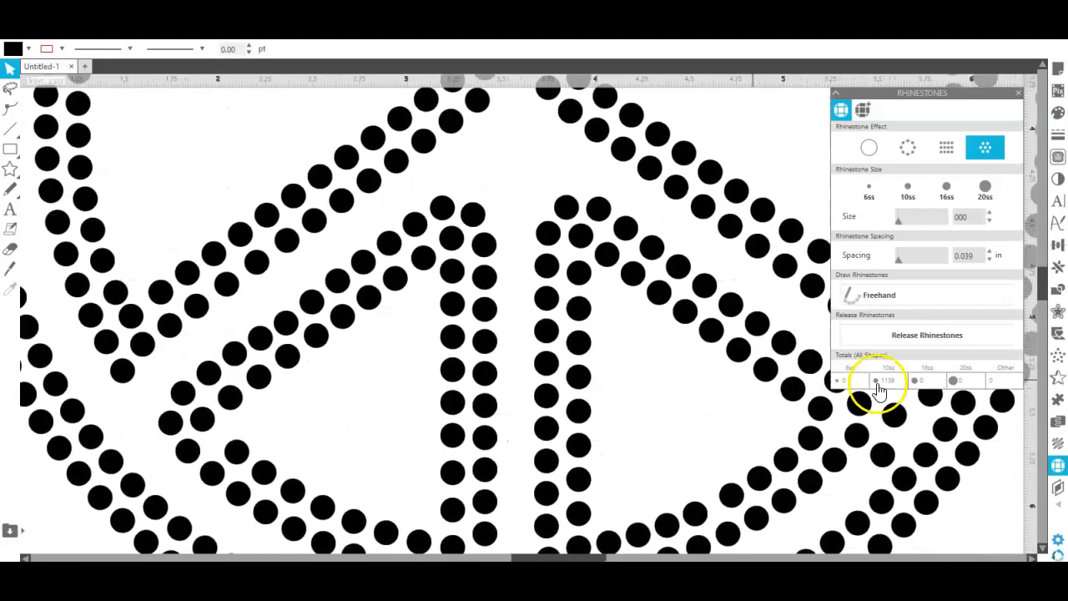
scroll(934, 495, right, 4)
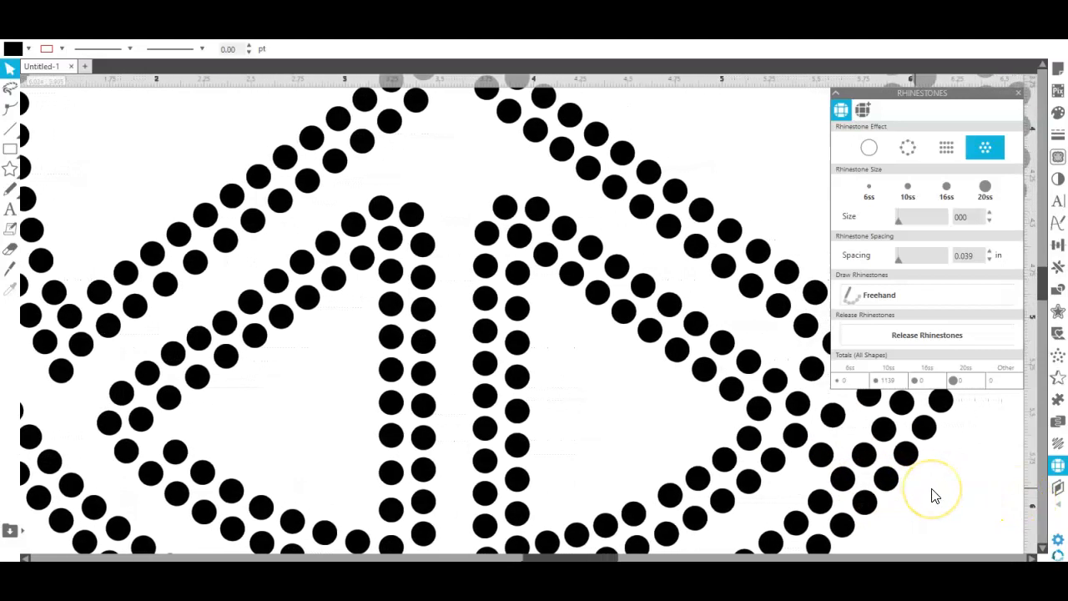
scroll(934, 495, right, 4)
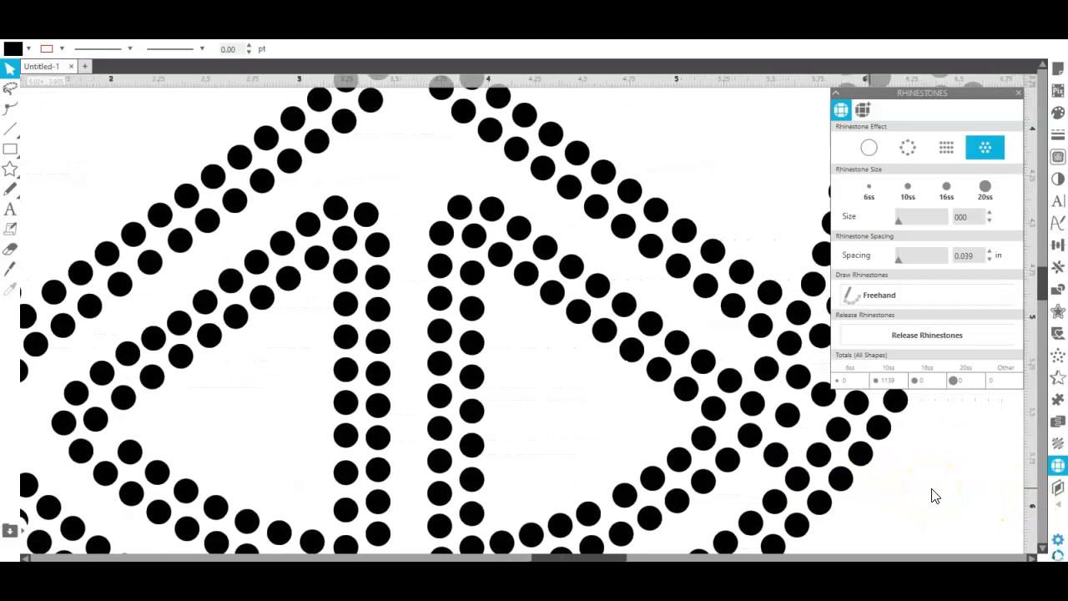
scroll(935, 495, right, 4)
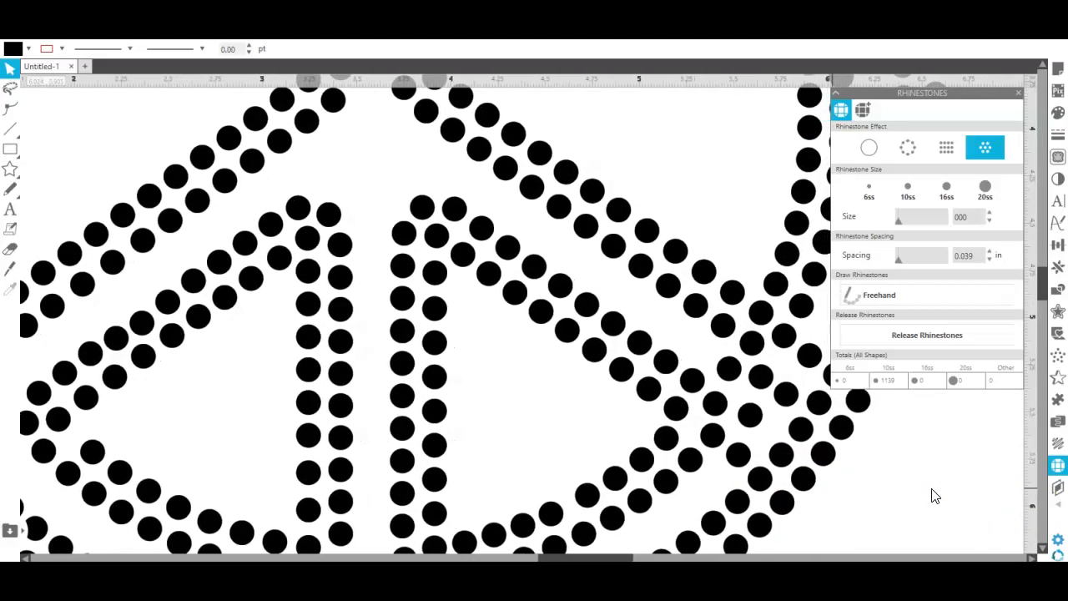
scroll(457, 363, right, 5)
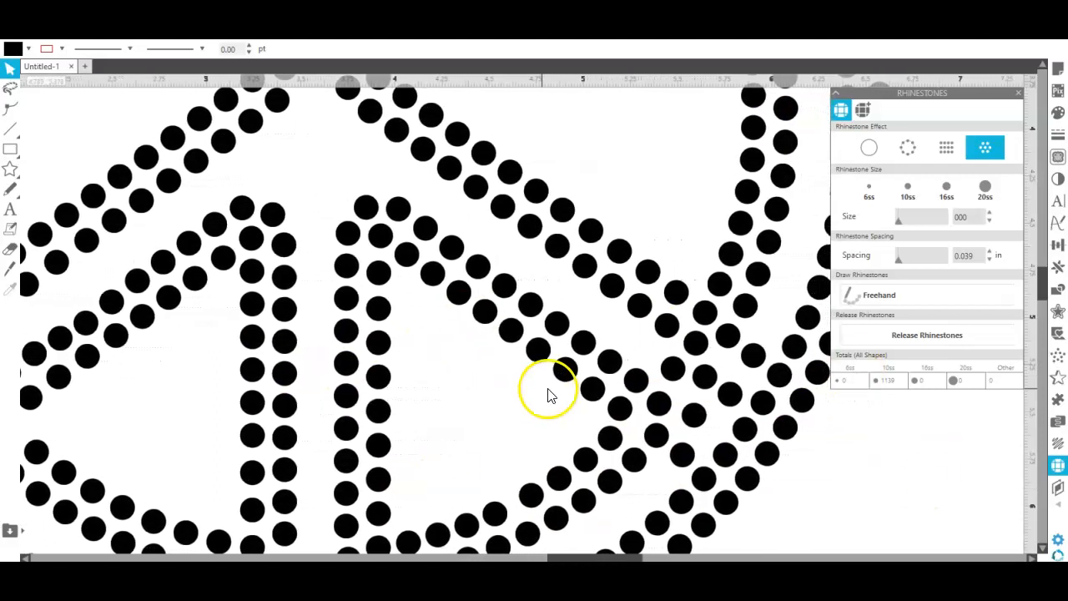
scroll(656, 360, right, 5)
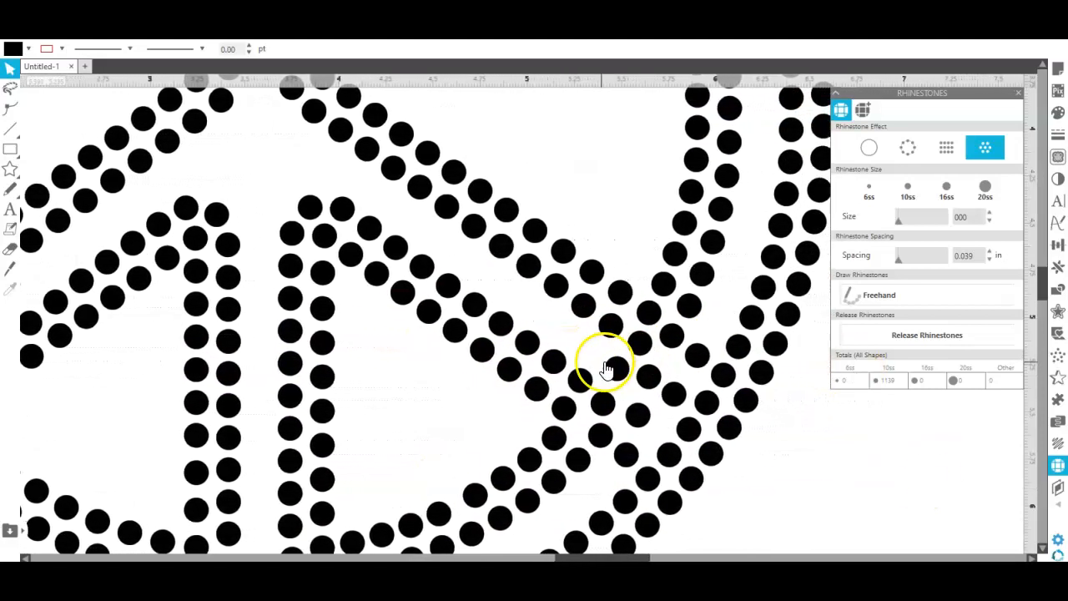
scroll(590, 382, right, 2)
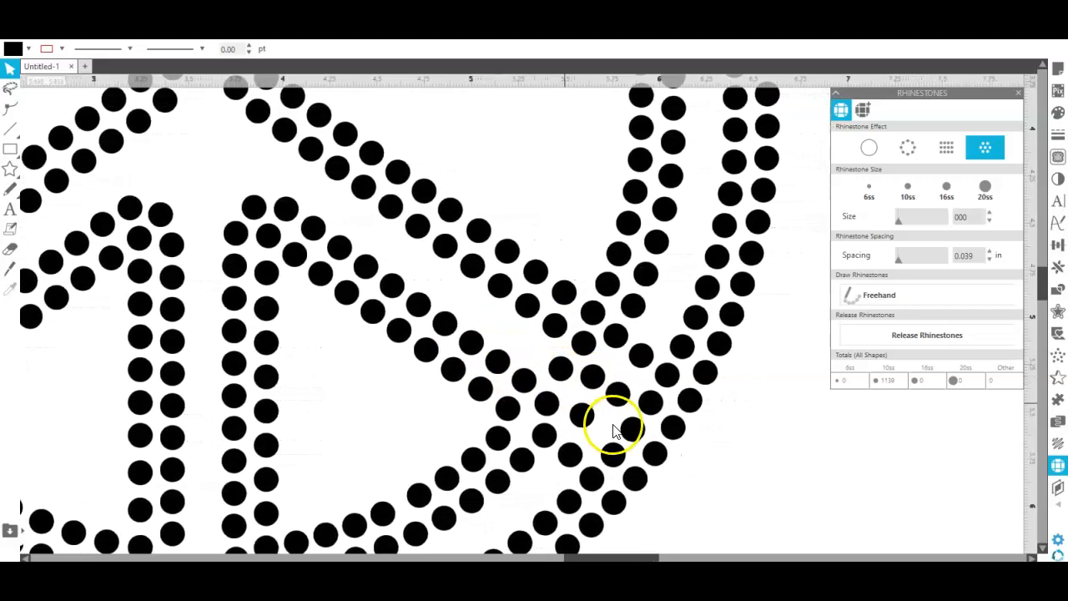
click(631, 359)
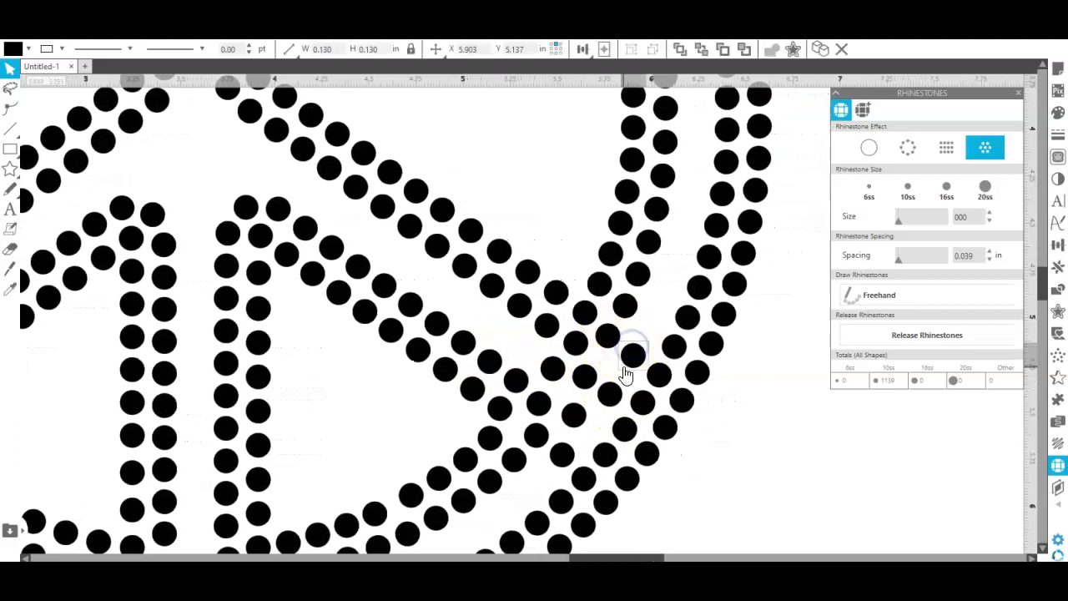
shift+click(610, 397)
shift+click(581, 379)
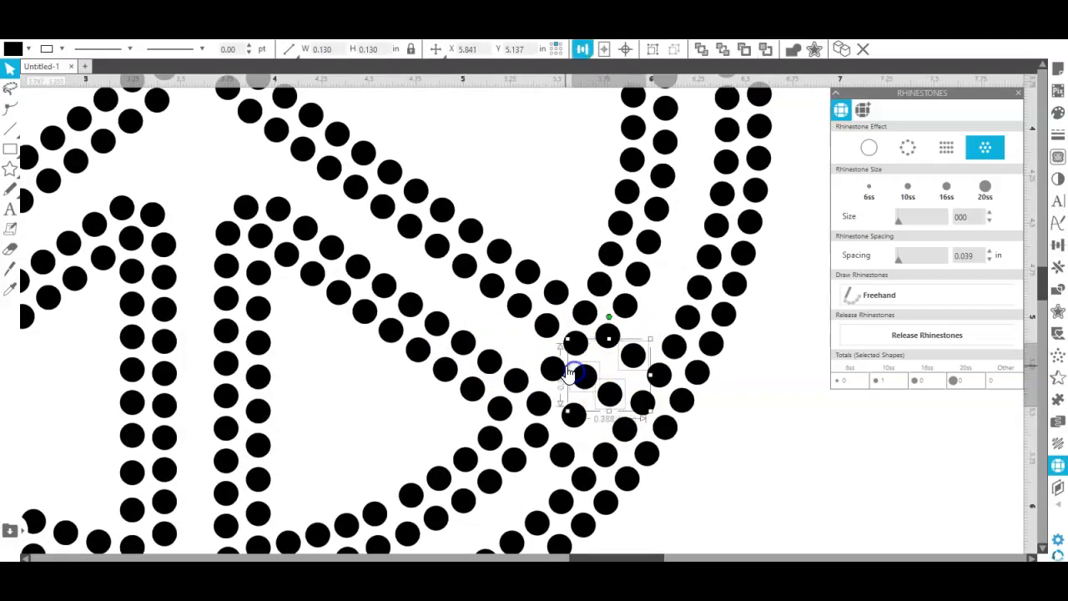
shift+click(546, 370)
shift+click(573, 417)
shift+click(564, 456)
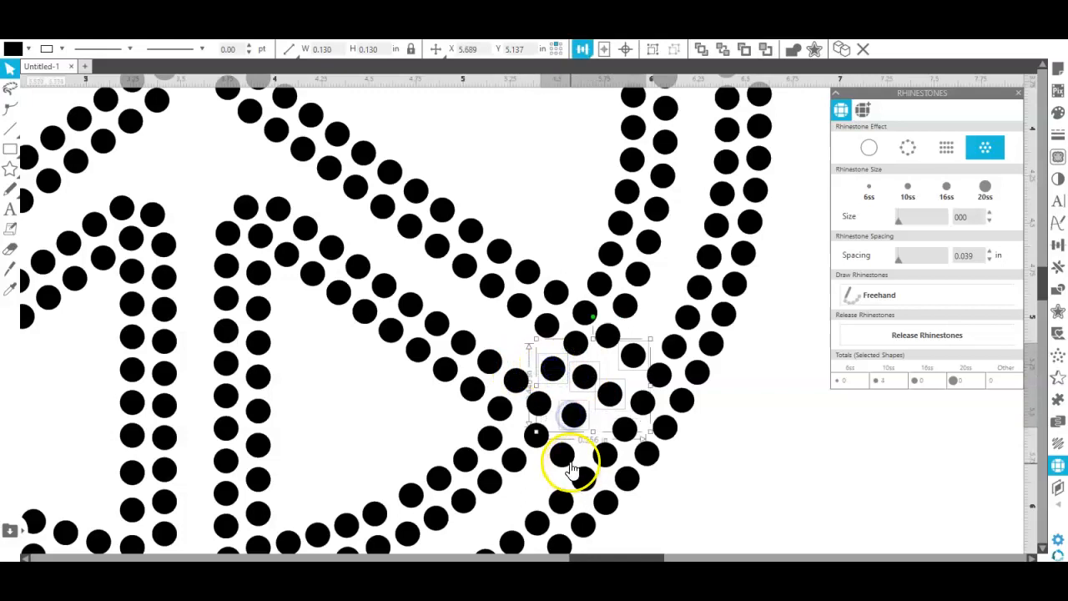
key(Delete)
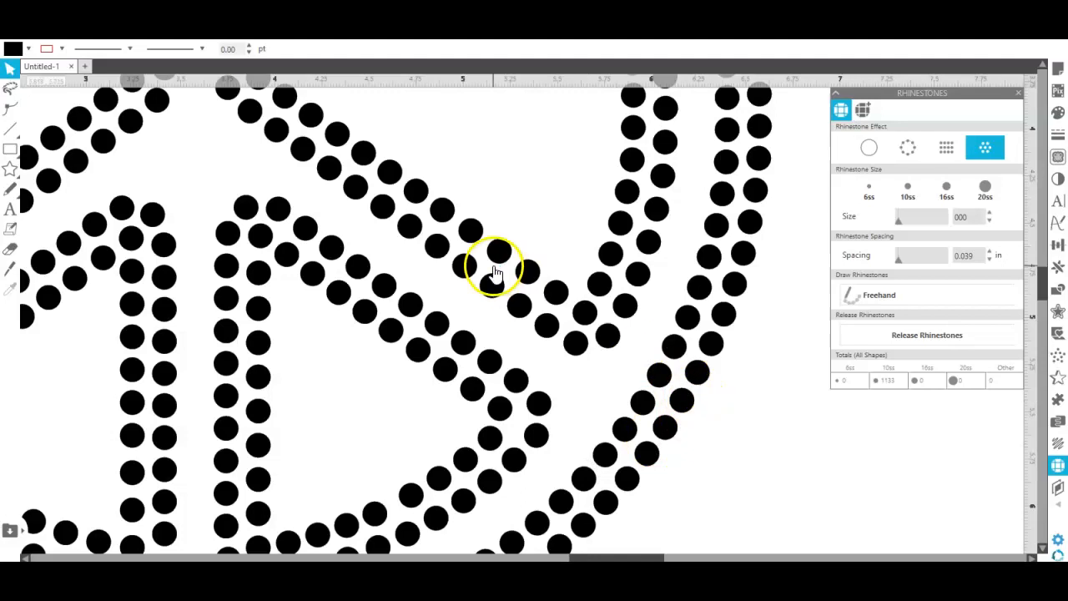
Nudge the inner corner rhinestone at the outer tip of the lower-right triangular section slightly outward to even its spacing.
click(501, 407)
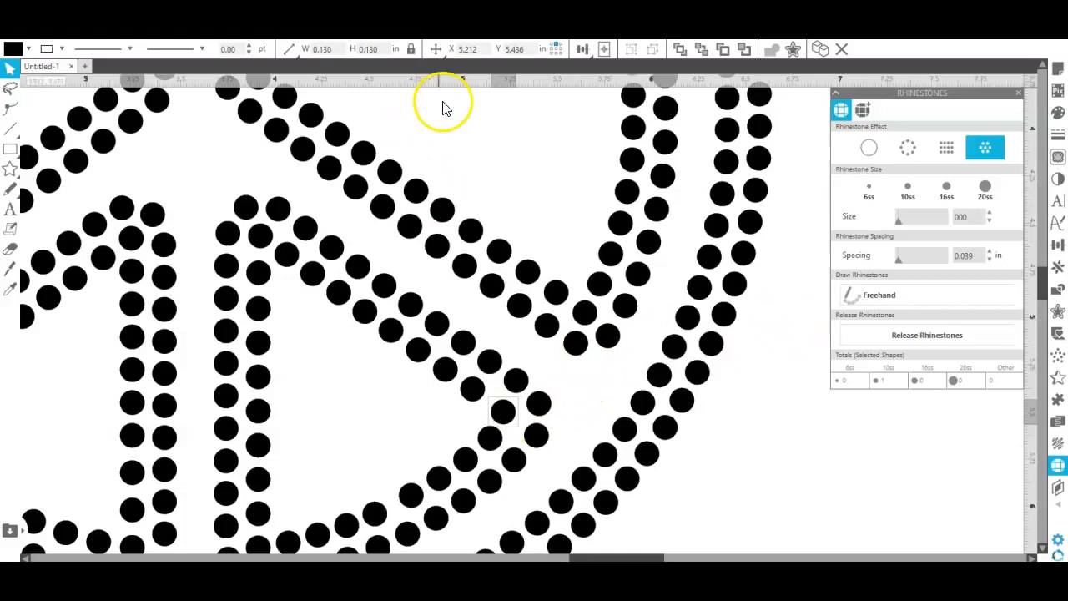
click(397, 31)
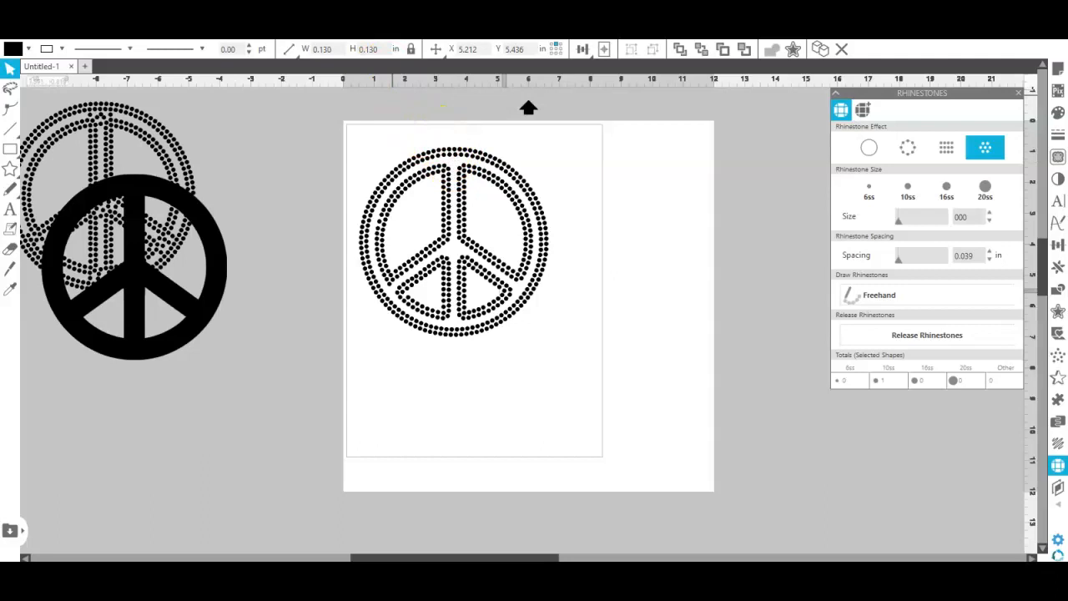
click(462, 181)
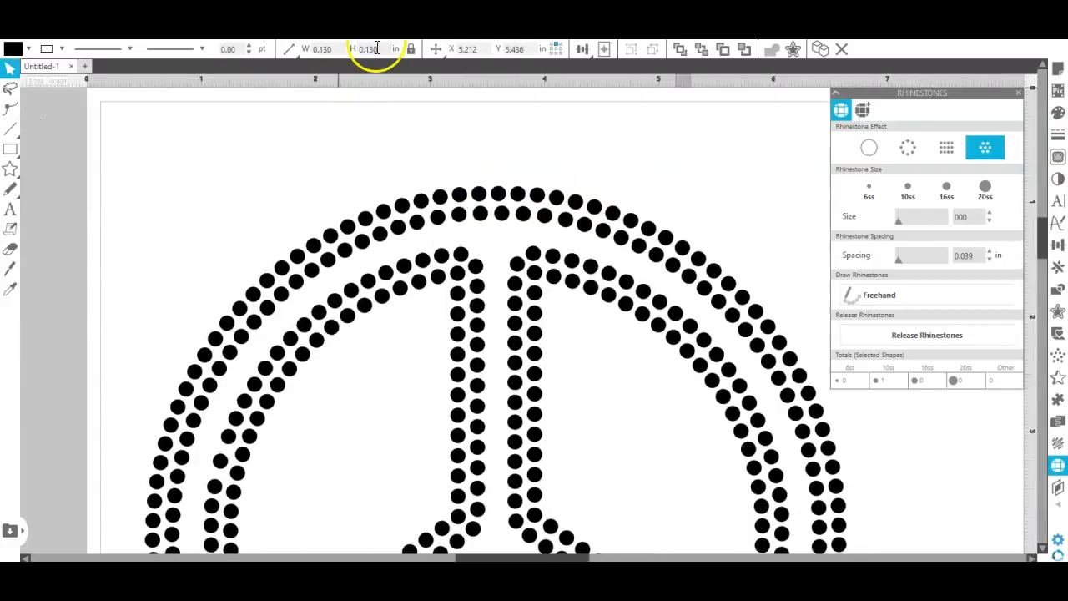
Review the whole peace sign on the page for remaining uneven rows or stray rhinestones.
click(309, 30)
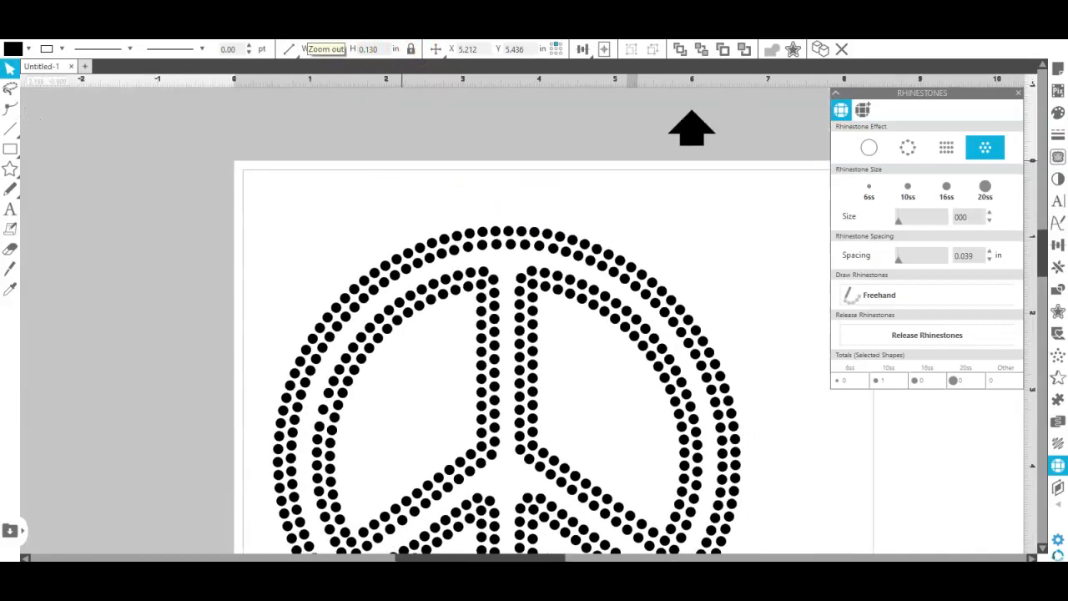
click(309, 30)
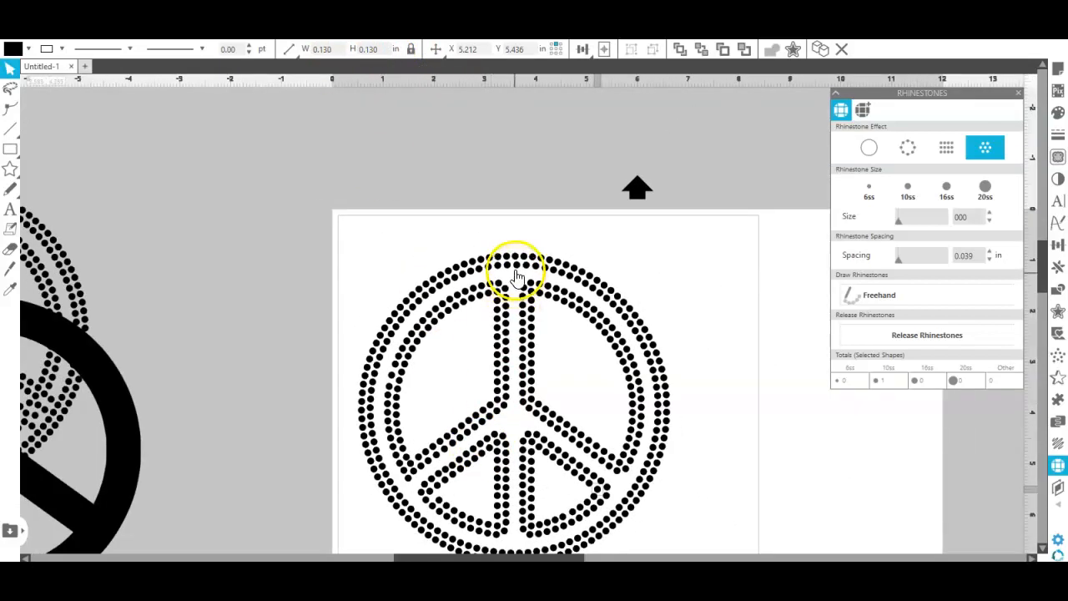
drag(520, 329, 626, 193)
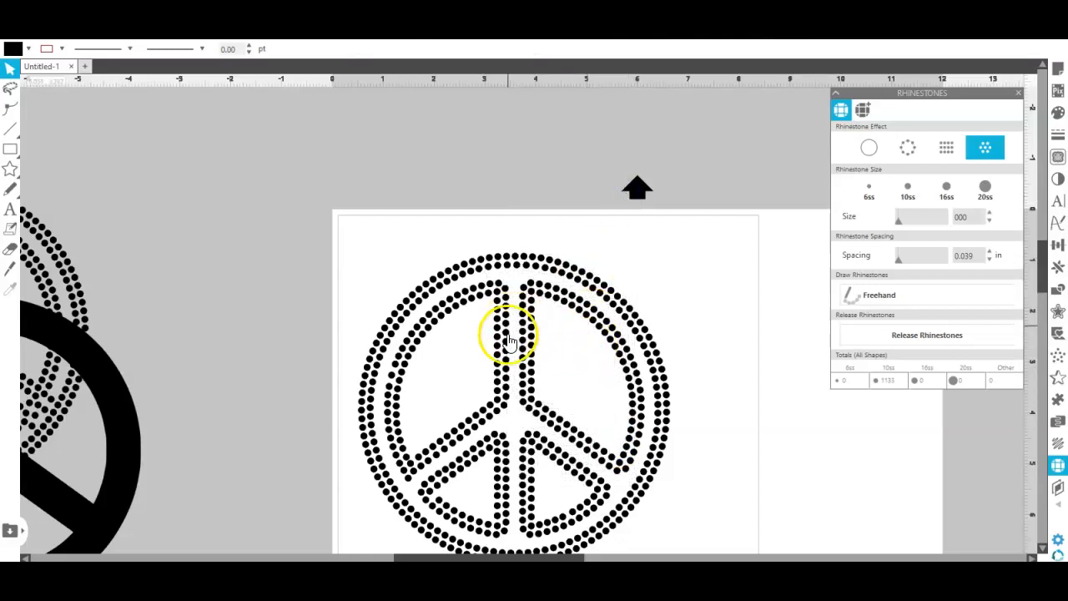
mouse_move(542, 385)
mouse_down()
mouse_move(563, 411)
mouse_move(542, 403)
mouse_move(534, 383)
mouse_move(533, 307)
mouse_up()
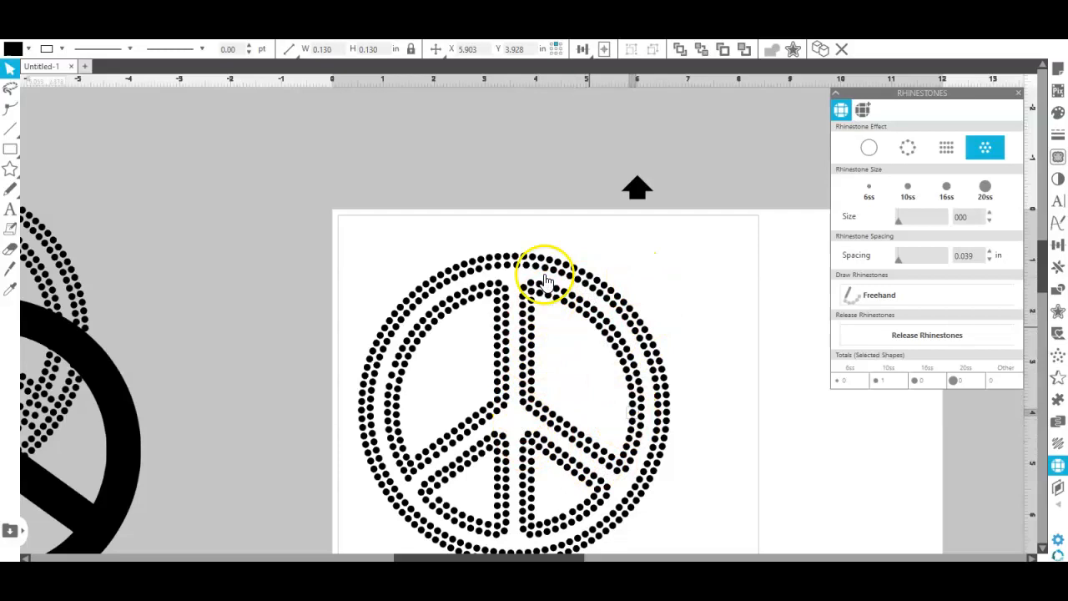
click(592, 287)
click(632, 270)
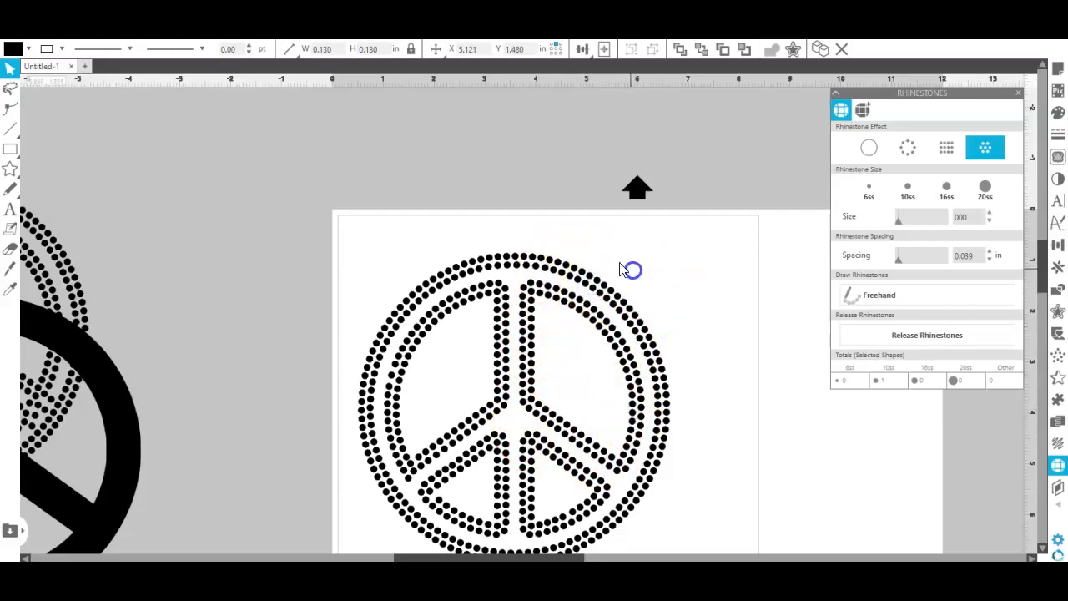
Duplicate the original 6-inch rhinestone peace sign beside the page and move the copy to open space above the black peace sign.
click(77, 330)
right_click(179, 218)
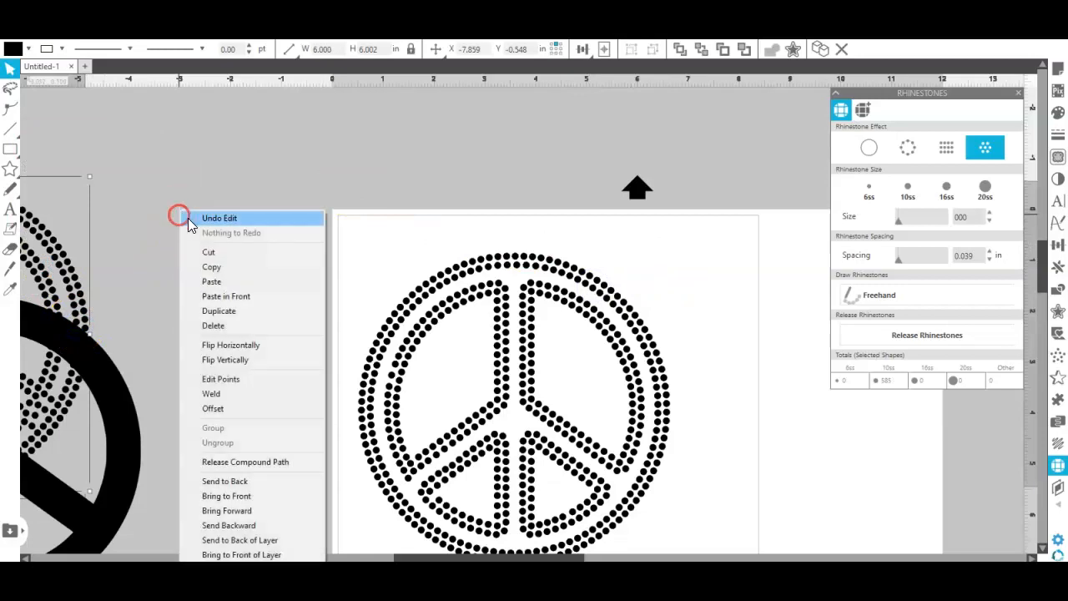
click(242, 312)
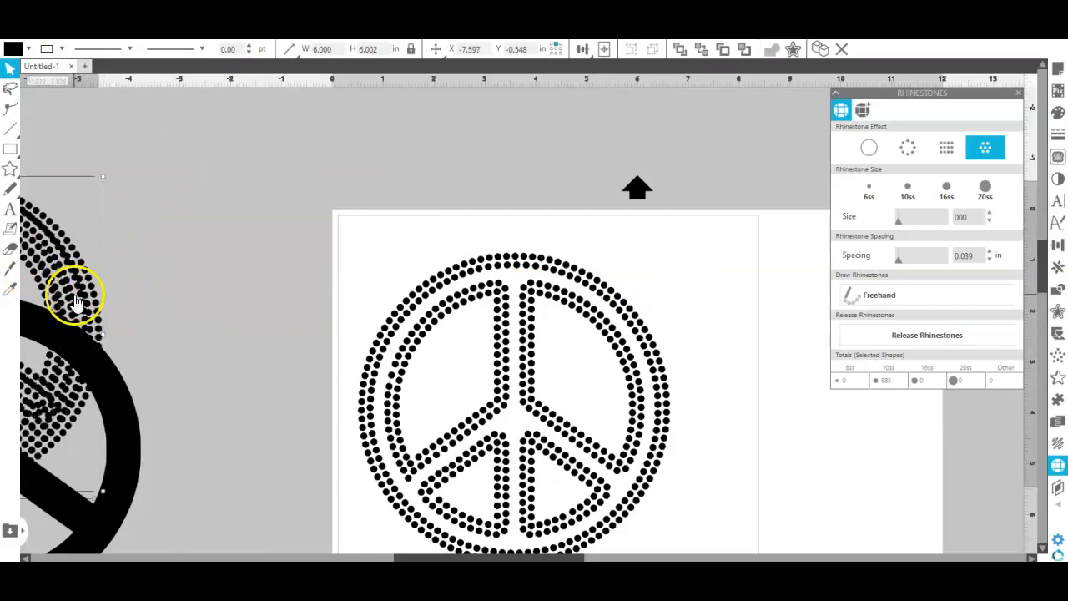
drag(81, 286, 382, 194)
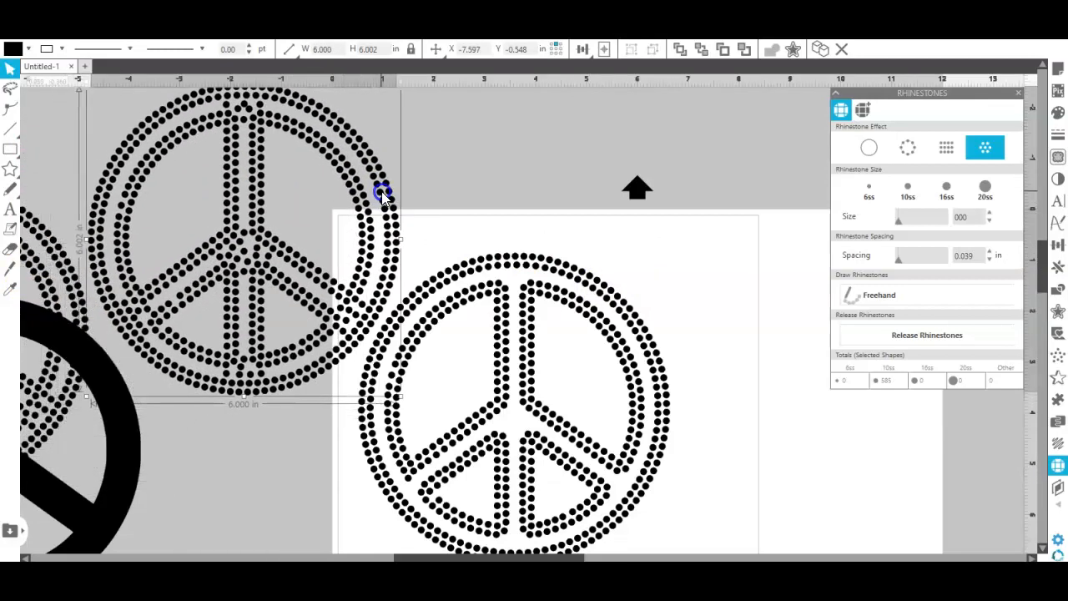
Slice the duplicated rhinestone peace sign vertically through the middle of its centre bar with a straight, solid knife cut.
click(11, 267)
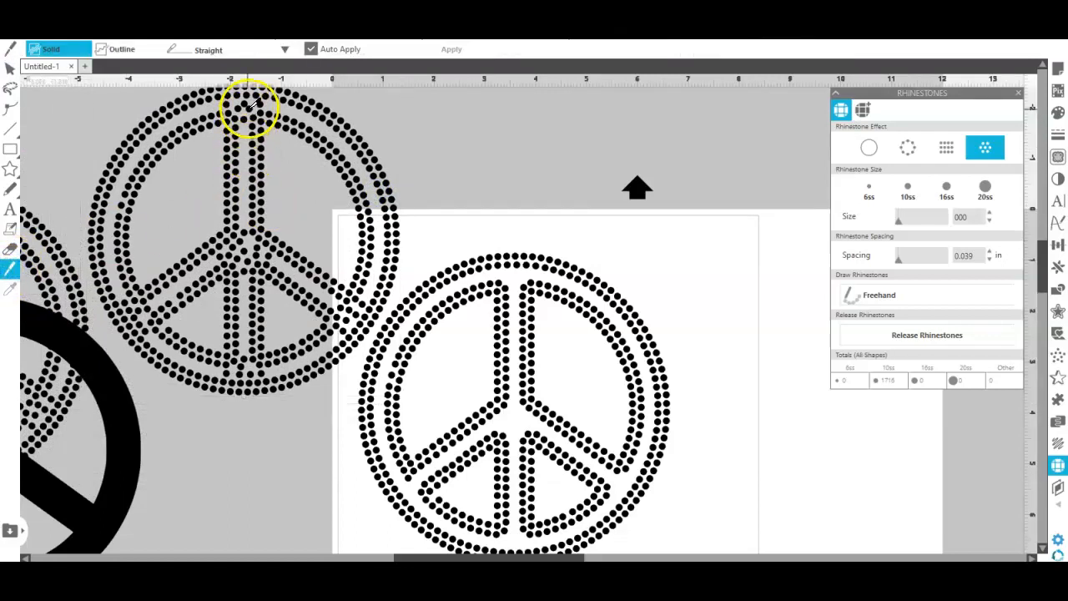
mouse_move(254, 73)
mouse_down()
mouse_move(243, 77)
mouse_move(242, 208)
mouse_up()
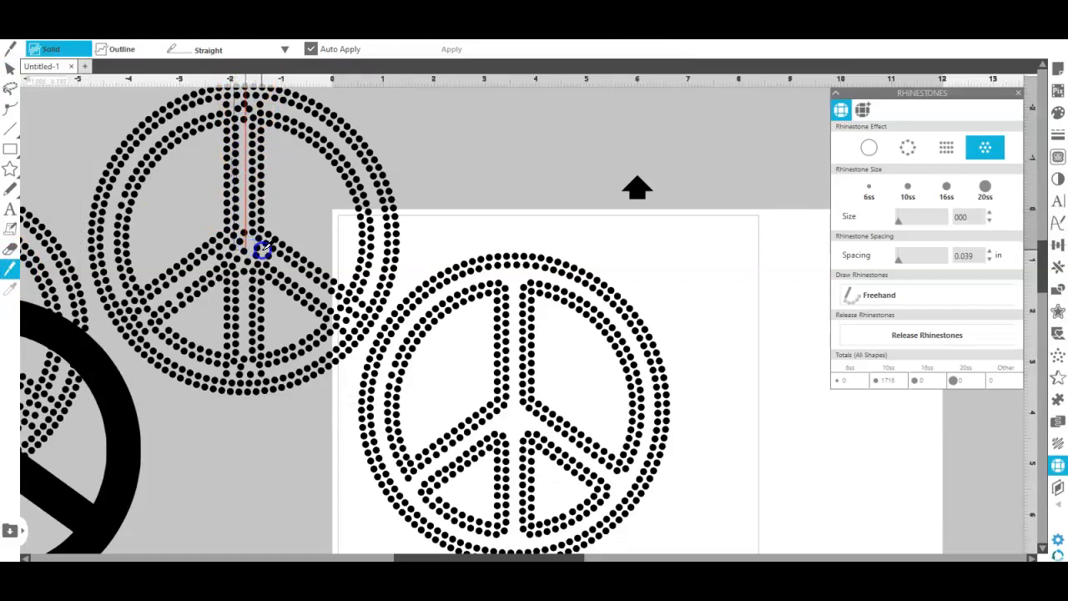
drag(300, 330, 278, 419)
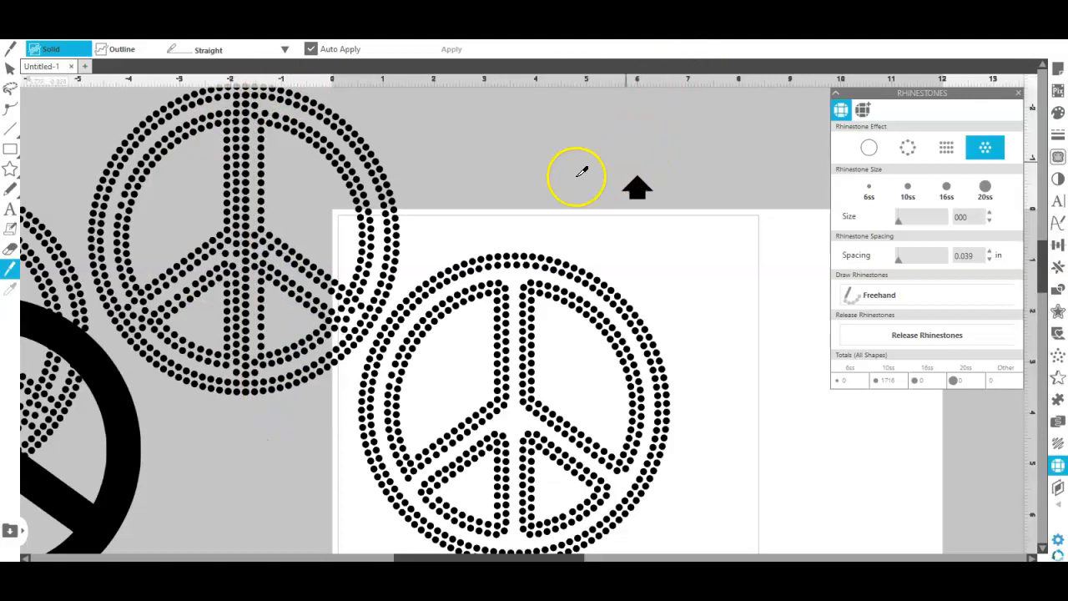
drag(493, 167, 30, 59)
click(6, 71)
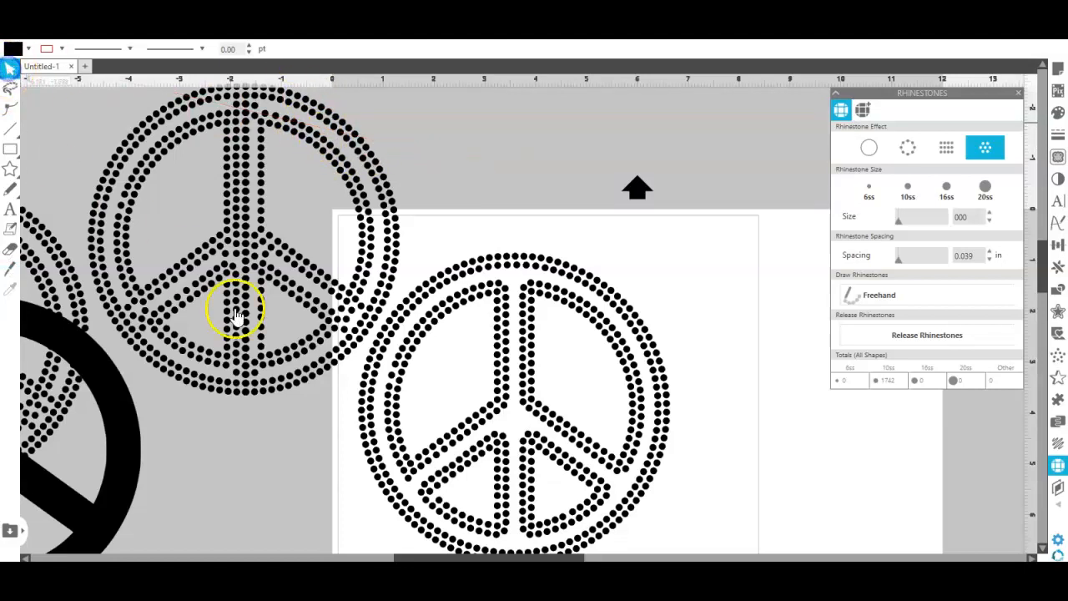
Pull the two halves of the sliced peace sign copy apart to leave a gap between them.
click(291, 124)
mouse_move(290, 129)
mouse_down()
mouse_move(365, 155)
mouse_move(529, 110)
mouse_move(648, 105)
mouse_move(341, 91)
mouse_move(287, 123)
mouse_move(310, 114)
mouse_move(300, 122)
mouse_up()
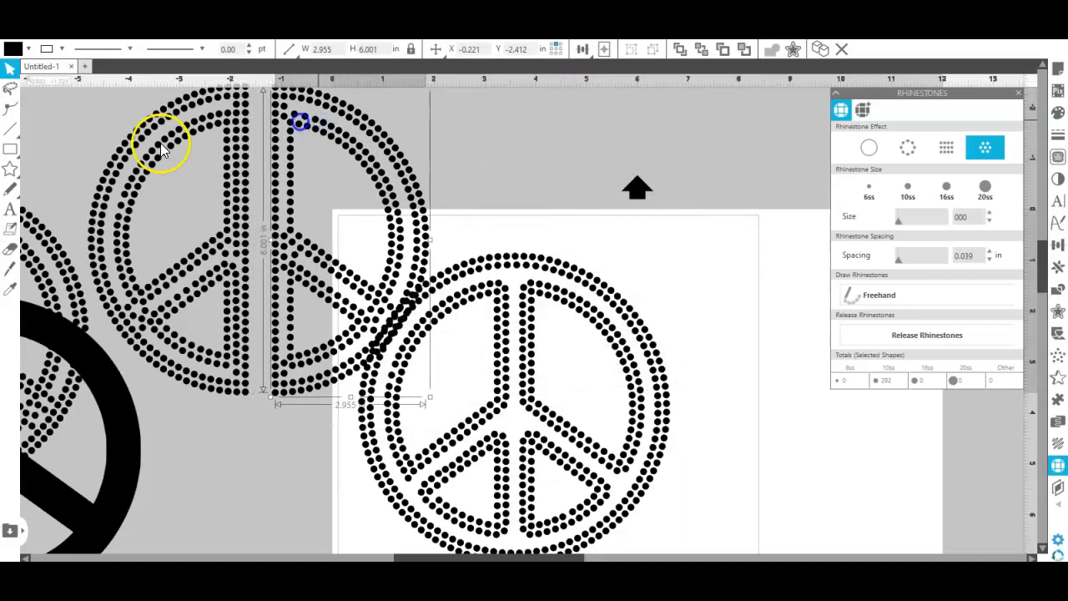
drag(231, 198, 186, 179)
click(288, 156)
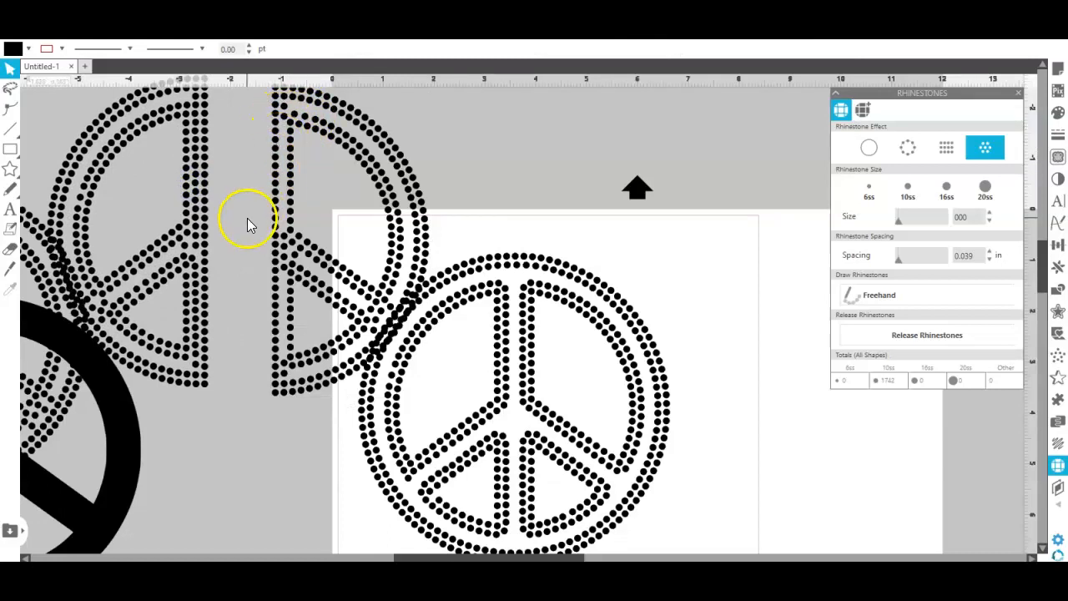
Bring the two sliced halves back together, then select them and delete the whole copy.
drag(322, 345, 245, 348)
drag(411, 112, 184, 198)
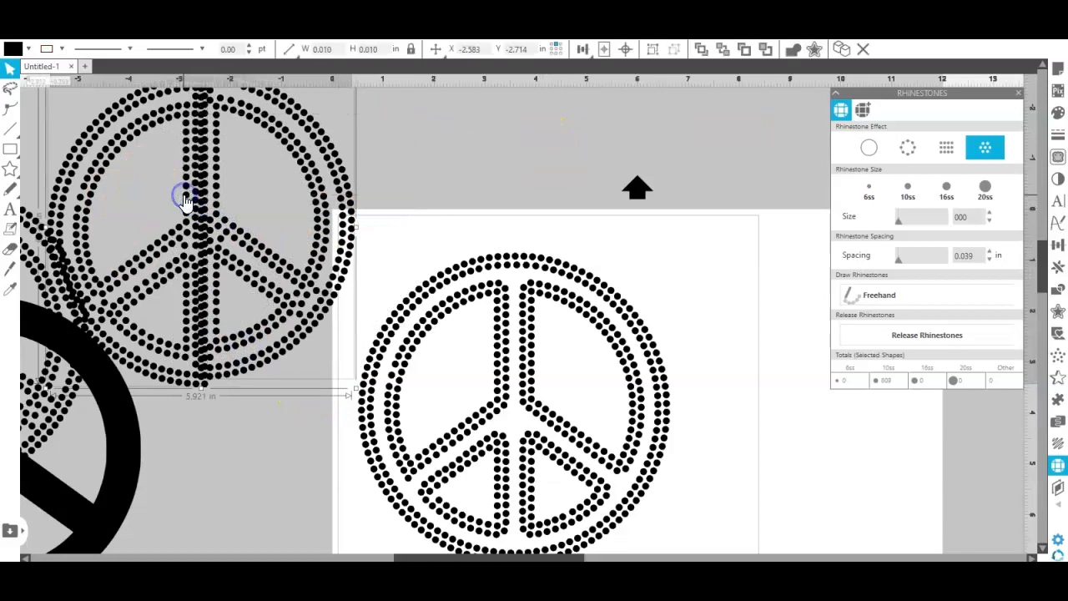
key(Delete)
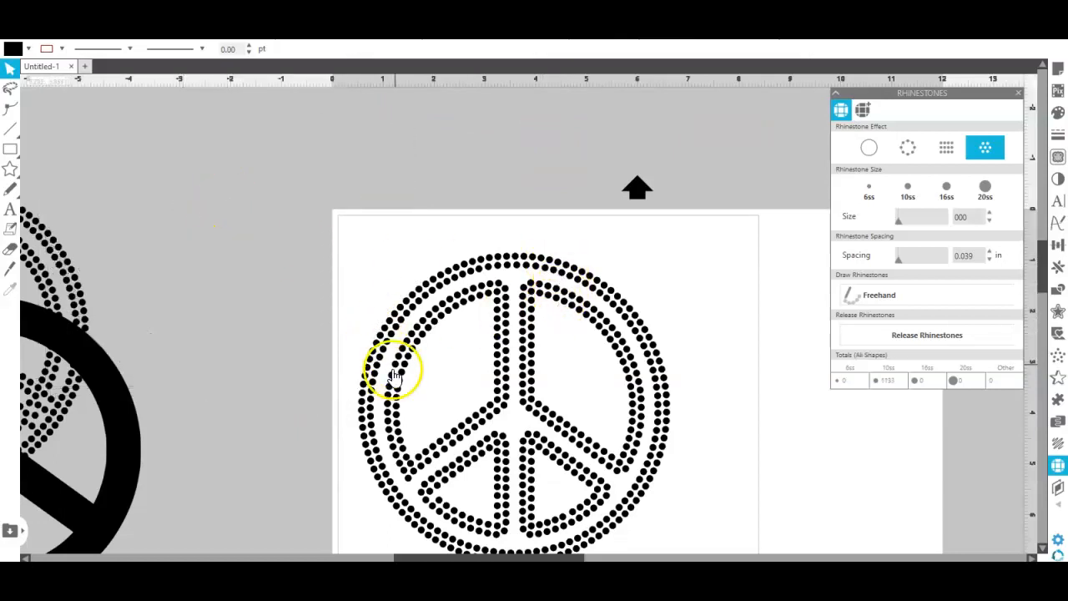
Duplicate a rhinestone on the left side of the inner ring's outer row and place the copy in the nearby gap.
scroll(655, 290, down, 4)
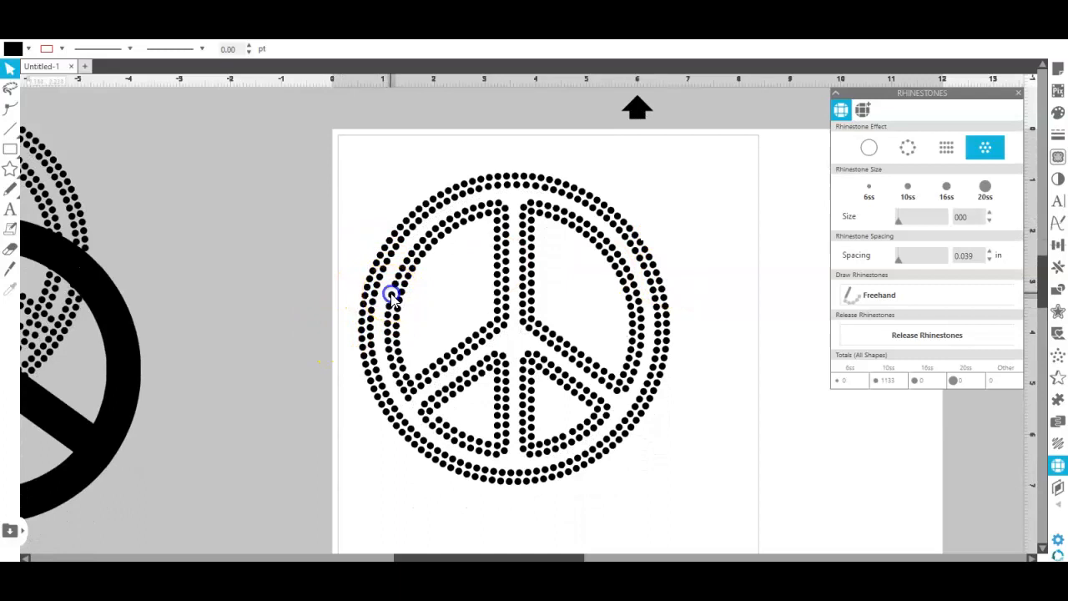
click(393, 297)
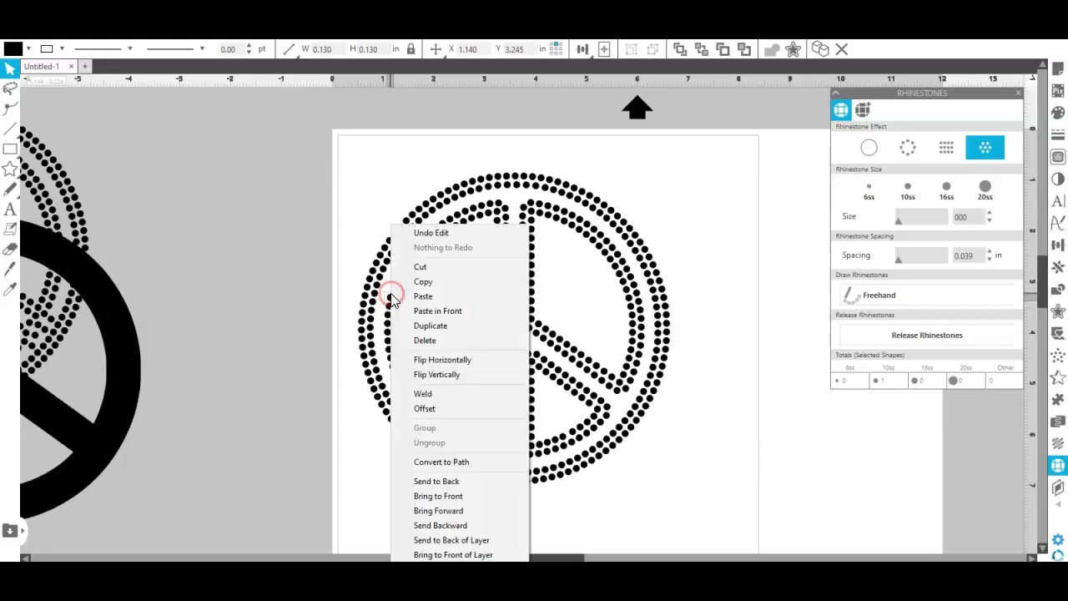
click(482, 326)
click(404, 296)
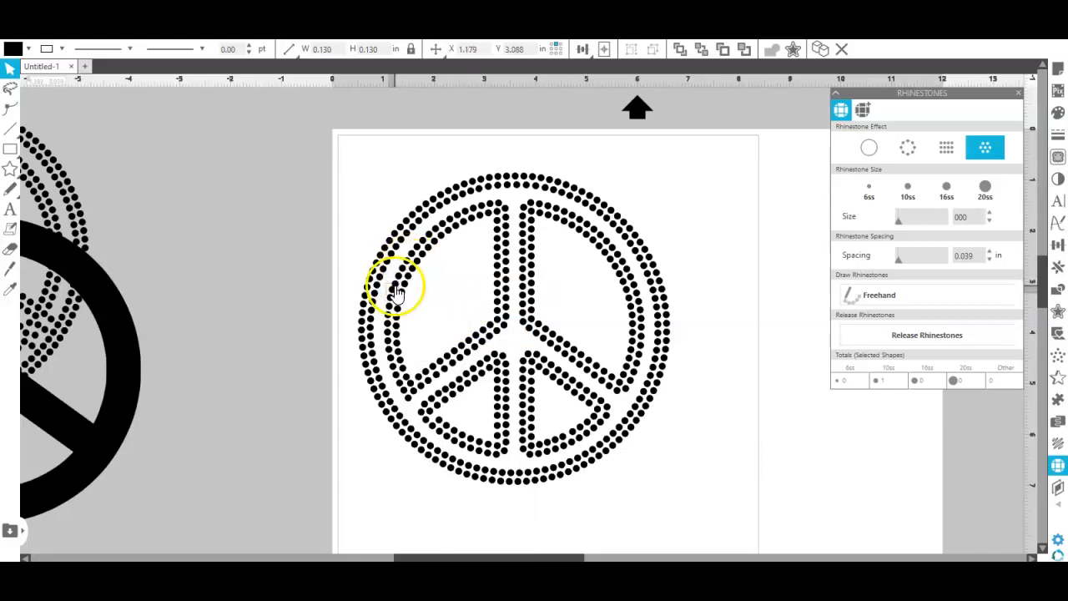
Nudge the rhinestones around the added stone on the left inner arc so that the row is evenly spaced.
click(395, 285)
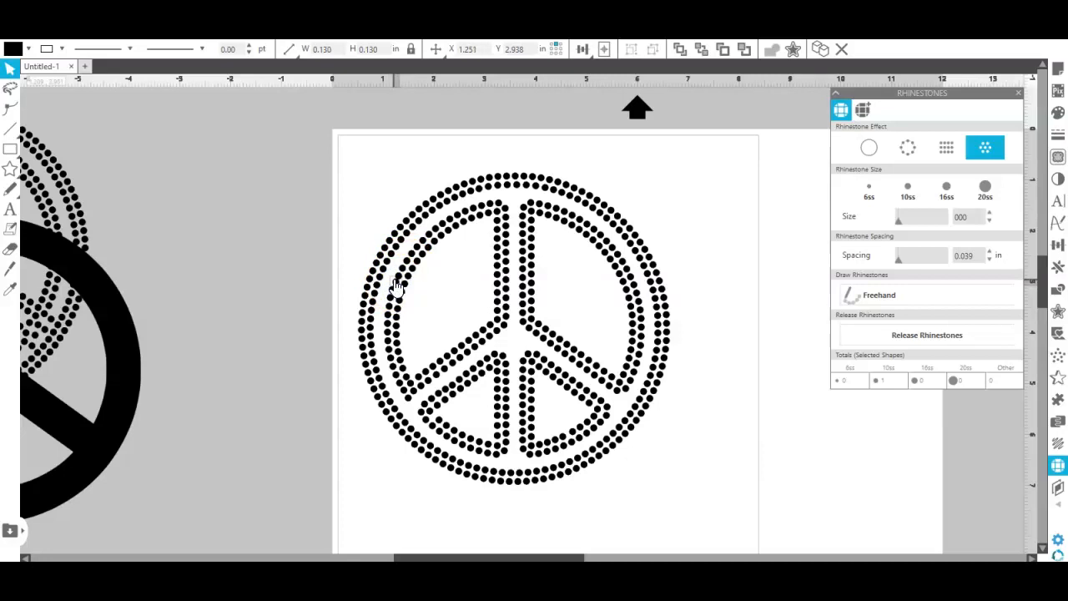
click(402, 276)
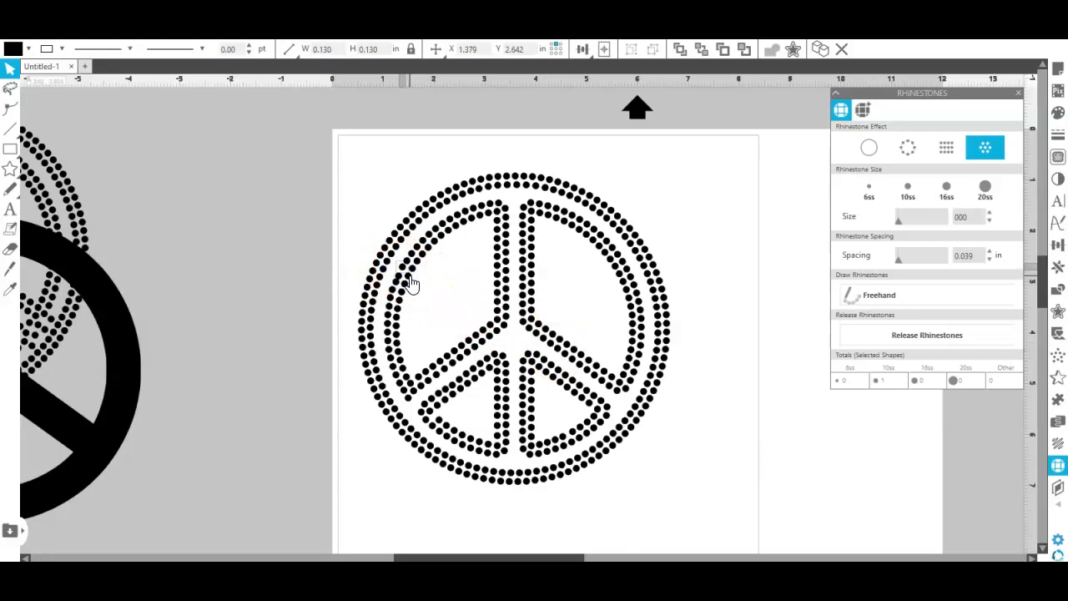
click(402, 277)
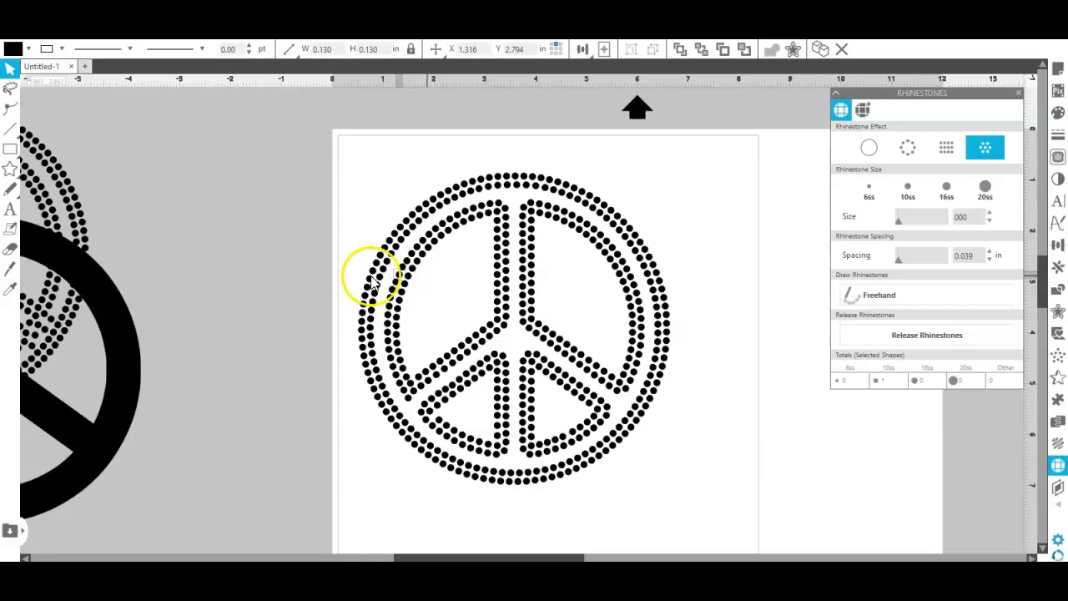
click(746, 237)
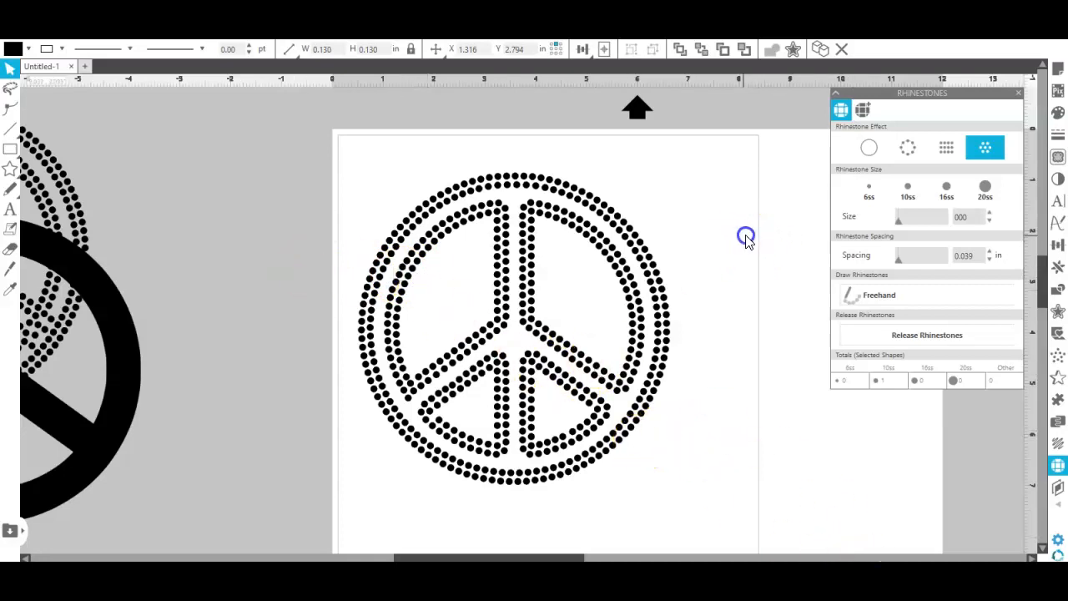
Duplicate one rhinestone from the top of the outer ring and place the copy outside the page.
click(473, 183)
right_click(474, 182)
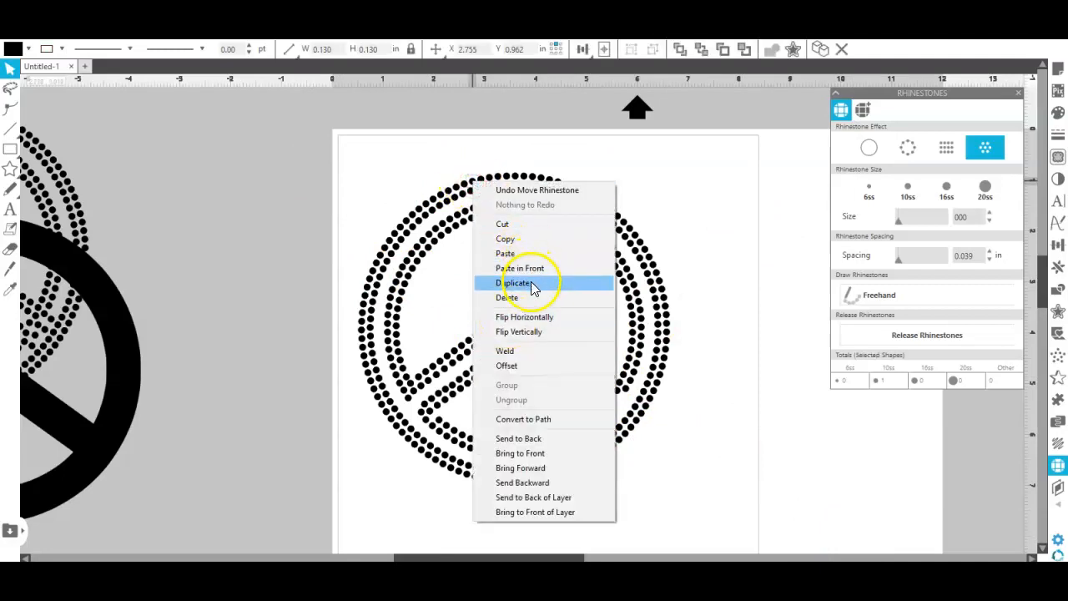
click(490, 282)
mouse_move(487, 190)
mouse_down()
mouse_move(484, 175)
mouse_move(370, 138)
mouse_move(278, 150)
mouse_up()
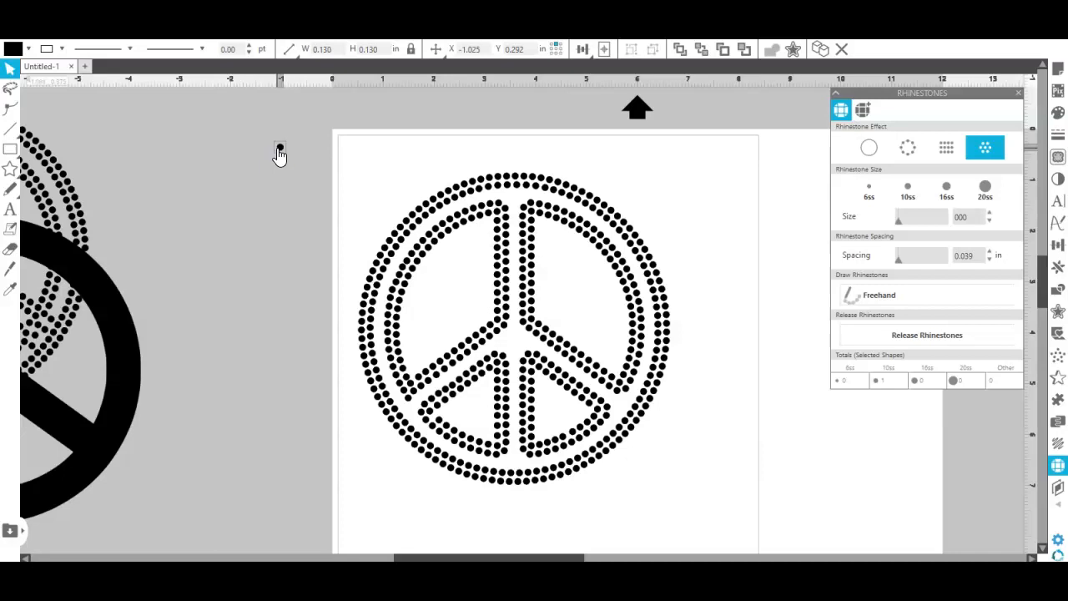
click(159, 222)
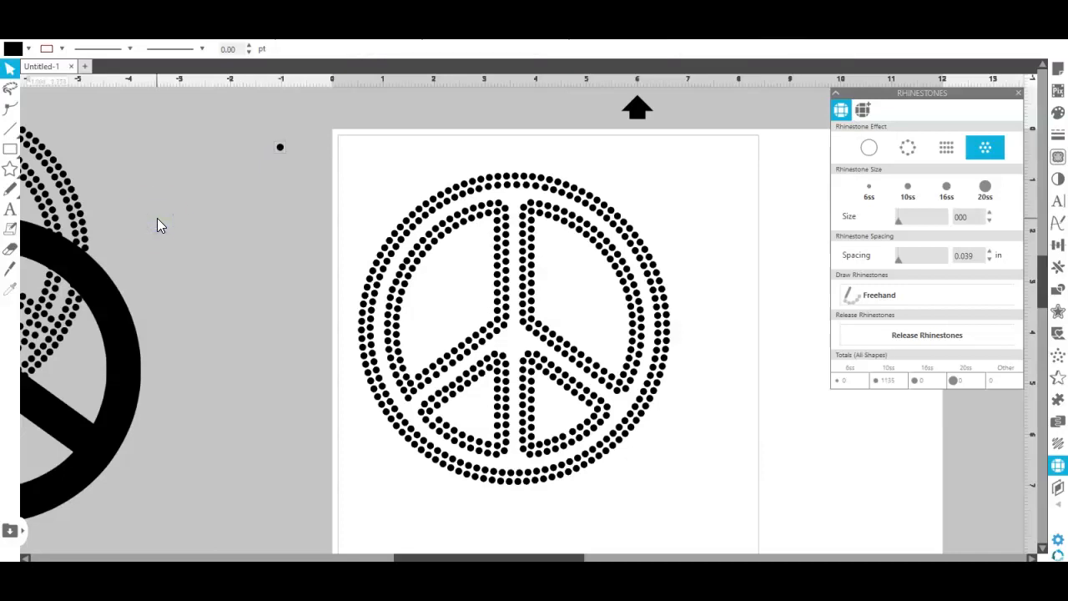
Select the single rhinestone copy outside the page and delete it.
click(280, 148)
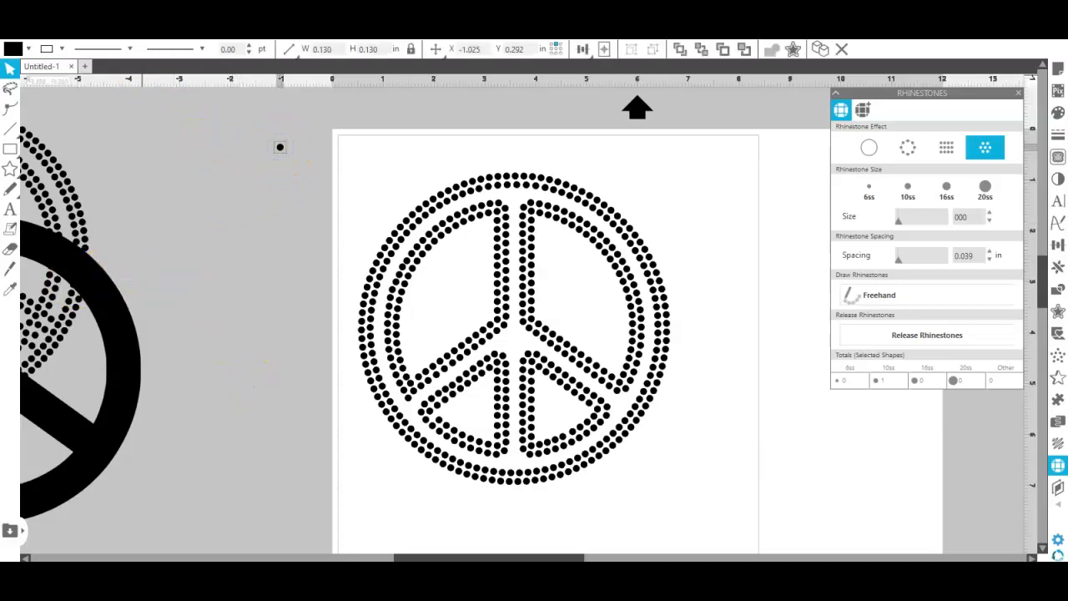
drag(264, 134, 306, 181)
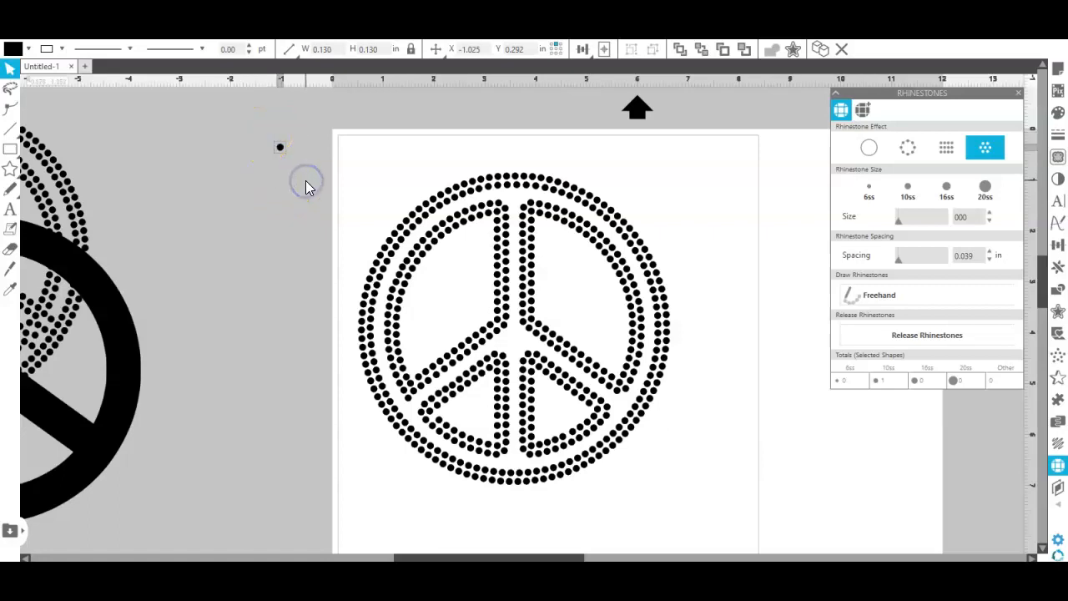
key(Delete)
click(311, 181)
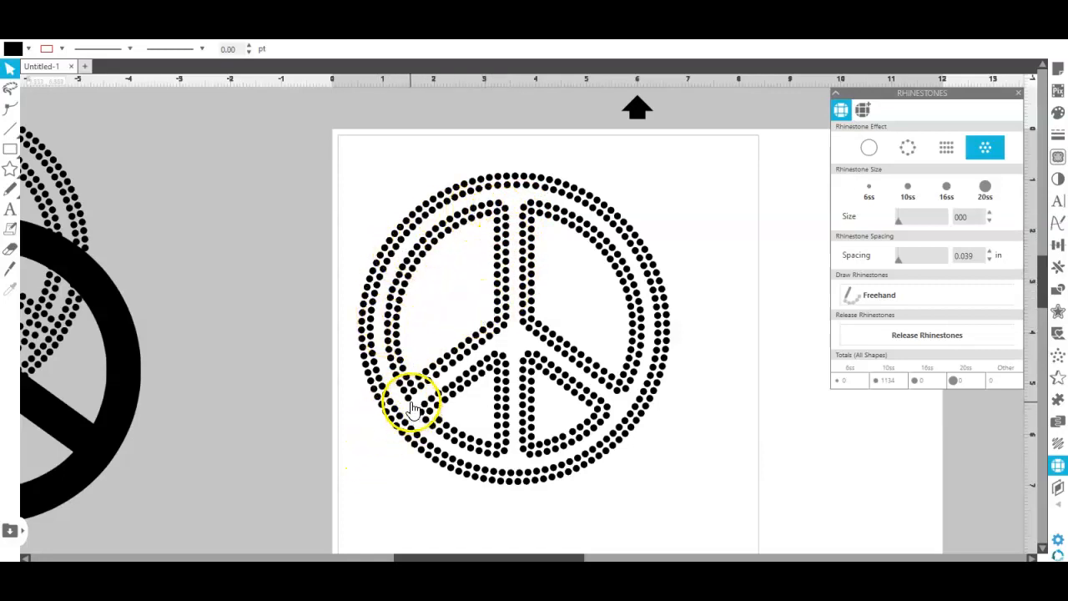
Select every rhinestone of the peace sign on the page and set their width and height to 0.135 in.
drag(332, 163, 797, 473)
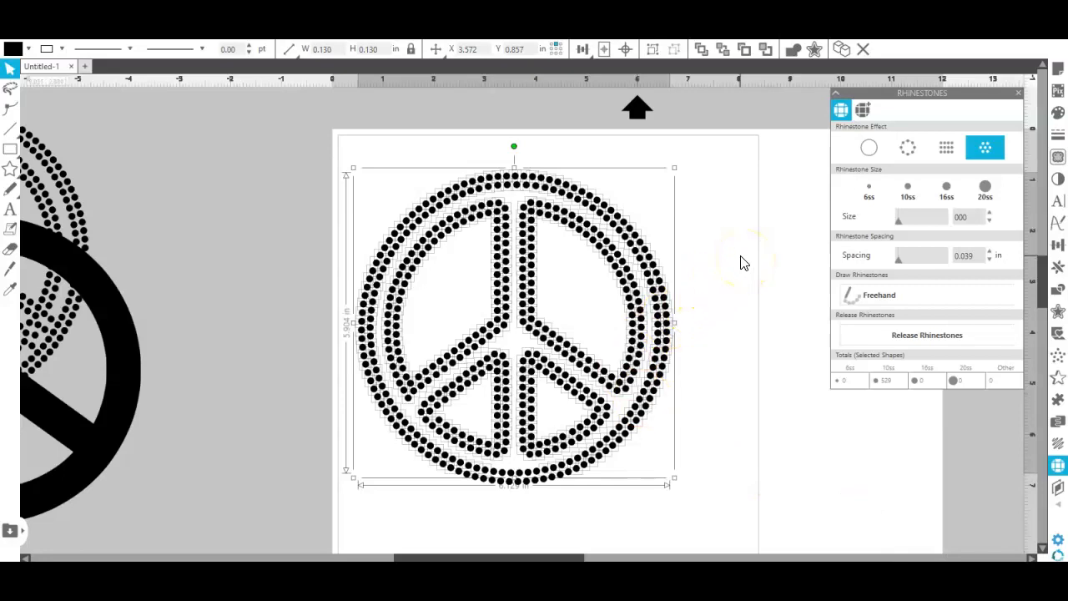
click(287, 49)
click(323, 48)
click(334, 52)
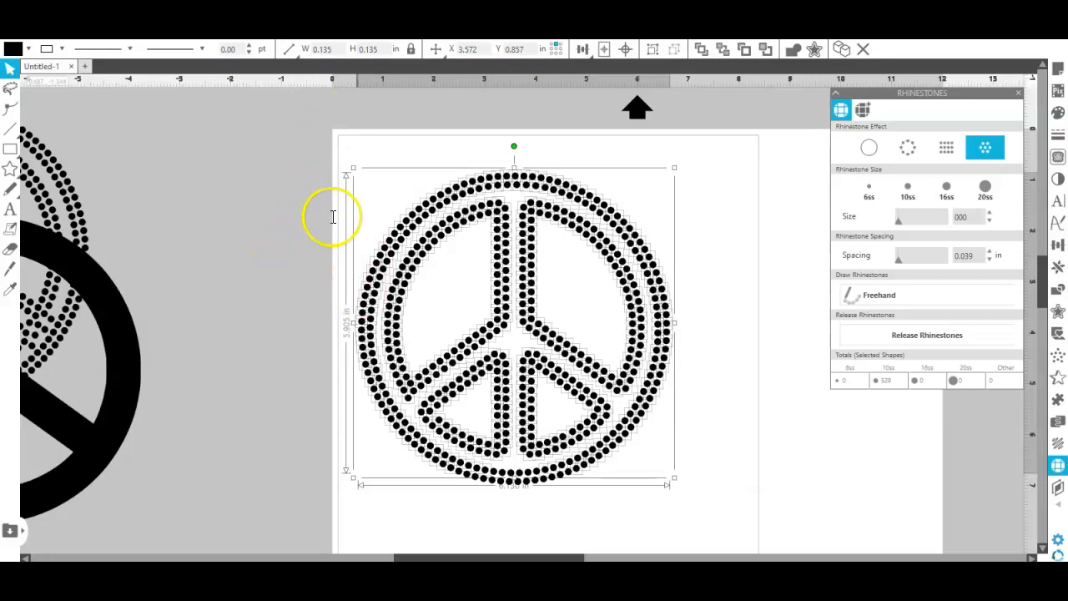
click(460, 125)
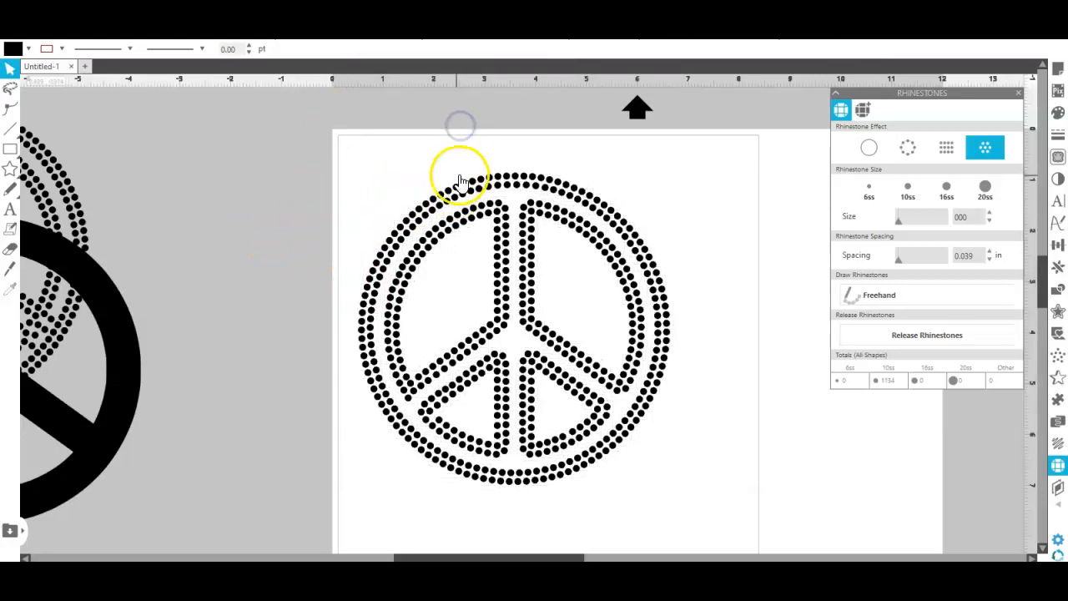
Duplicate one resized 0.135 in rhinestone from the top of the outer ring and place the copy outside the page.
click(496, 171)
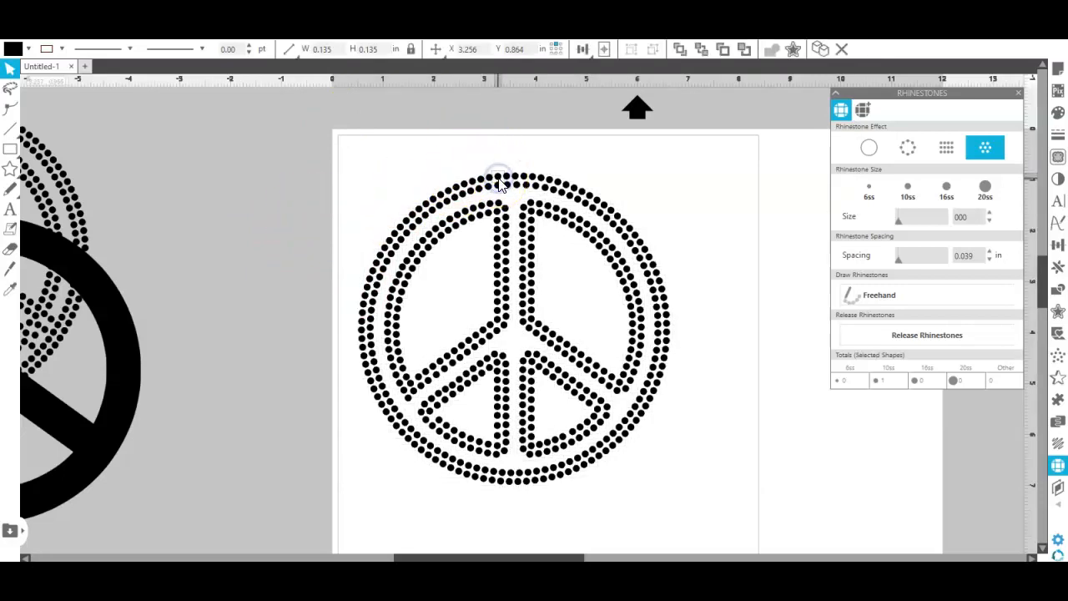
right_click(499, 178)
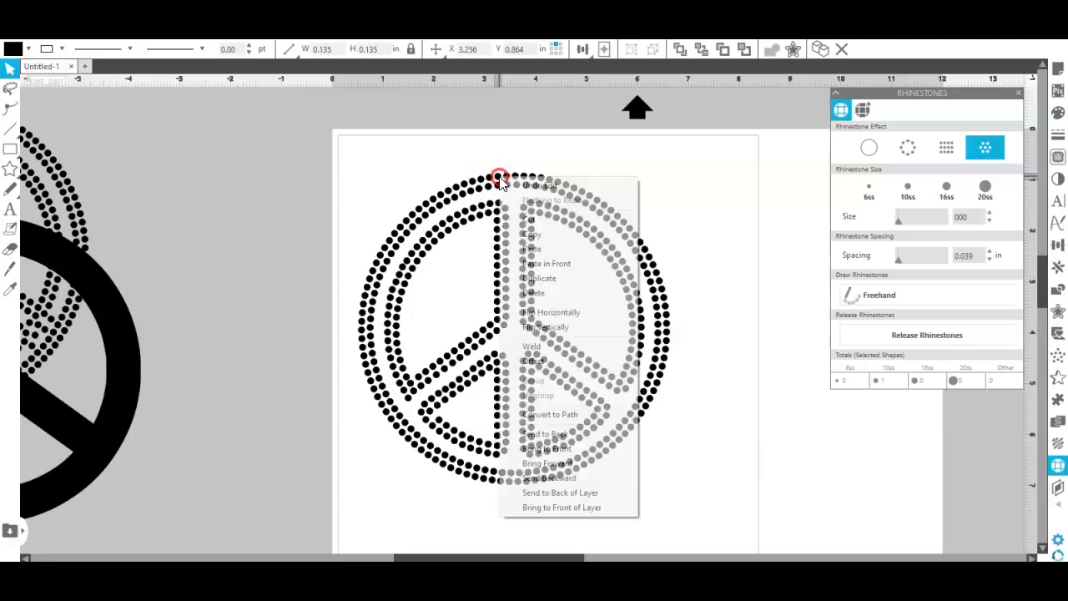
click(541, 279)
drag(510, 182, 227, 162)
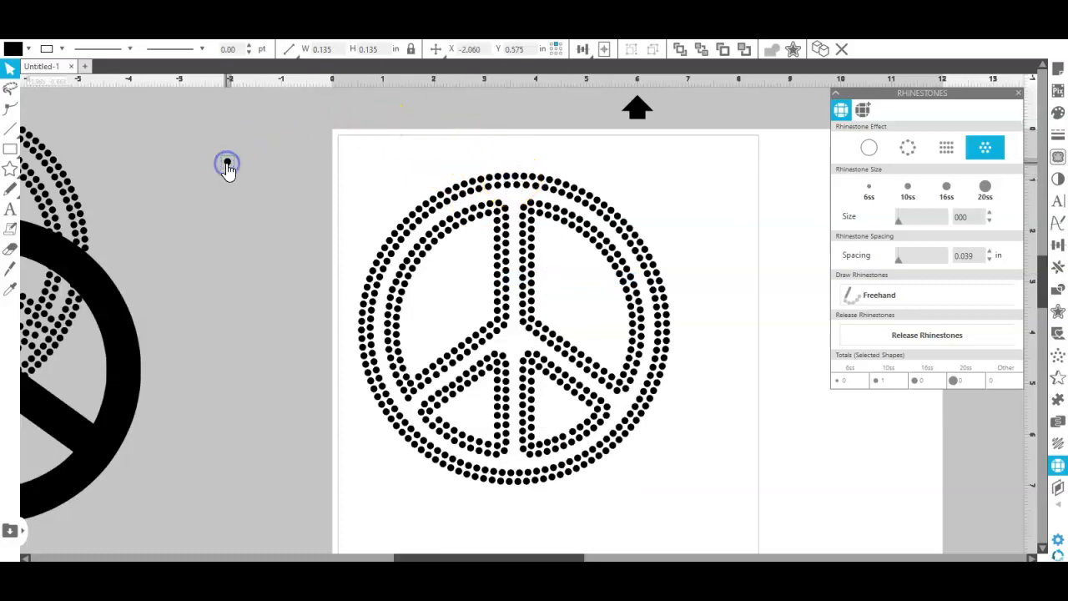
Select individual rhinestones outside the page and around the peace sign to check their size.
click(227, 218)
click(227, 162)
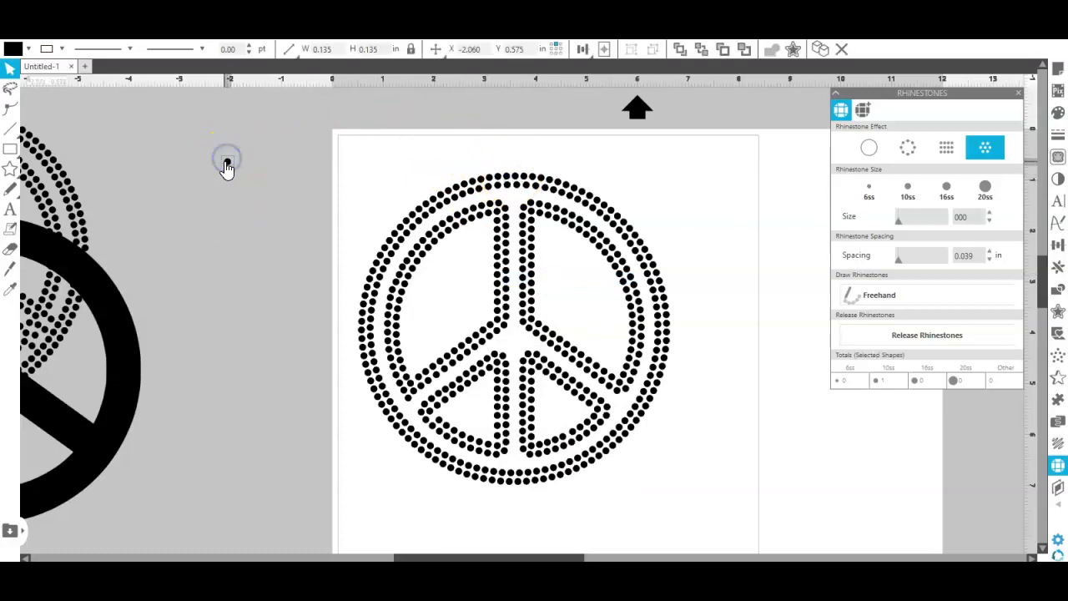
click(382, 271)
mouse_move(383, 271)
mouse_down()
mouse_move(364, 311)
mouse_move(368, 344)
mouse_up()
click(369, 366)
click(373, 369)
click(376, 376)
click(532, 210)
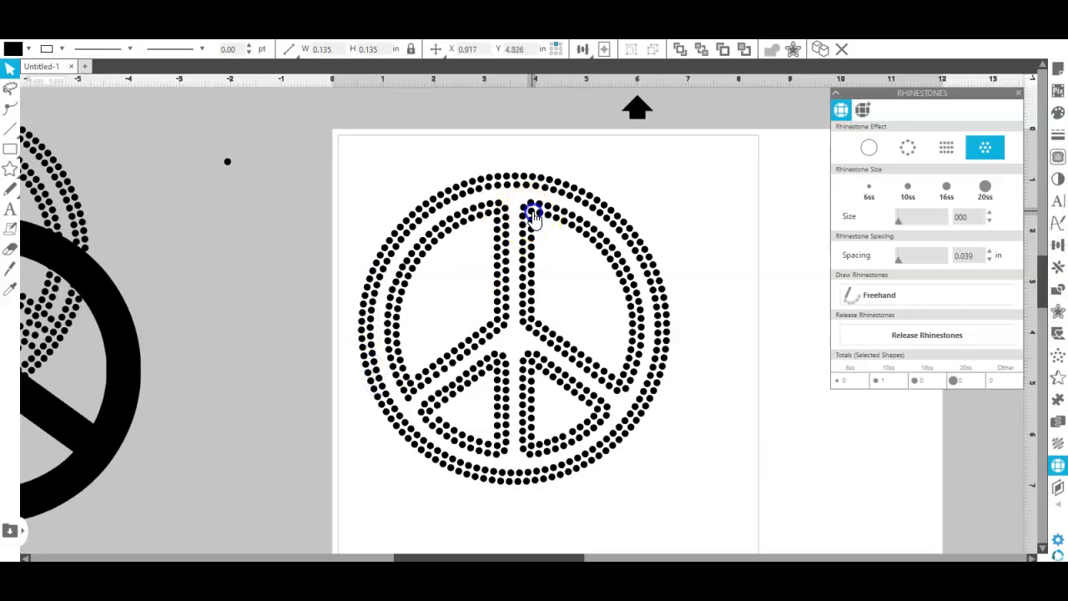
Try moving one rhinestone from the outer ring into the upper-left opening of the peace sign, and undo it.
right_click(534, 215)
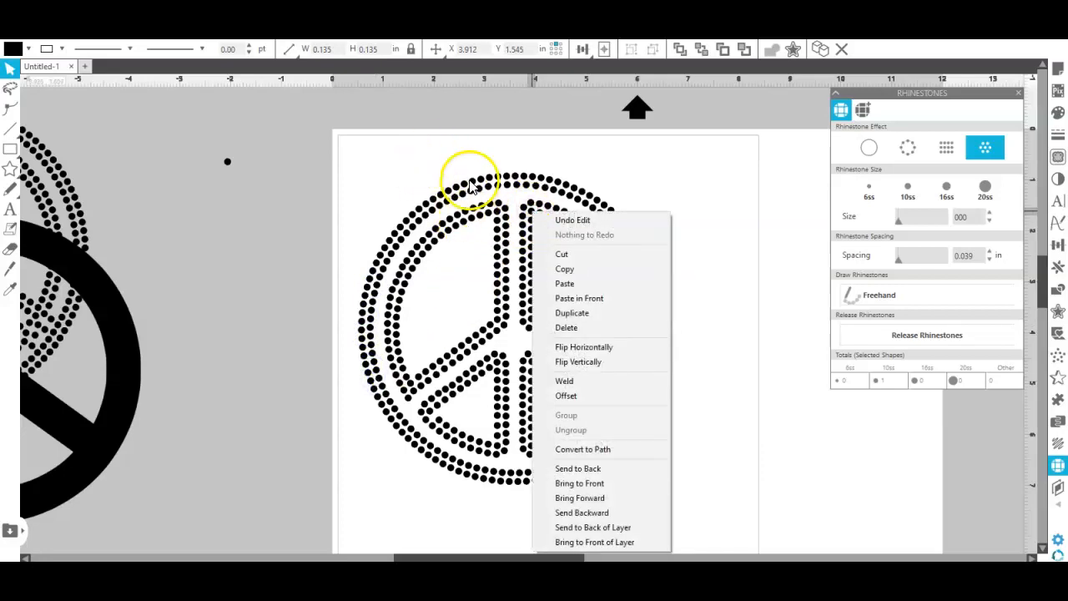
click(473, 208)
drag(472, 208, 471, 230)
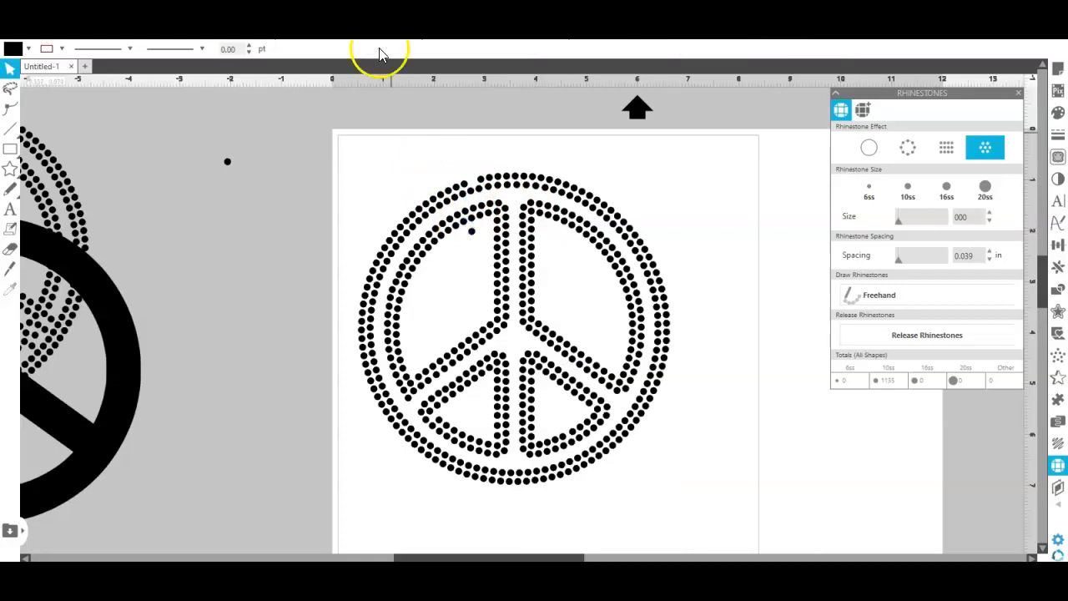
key(ctrl+z)
key(ctrl+z)
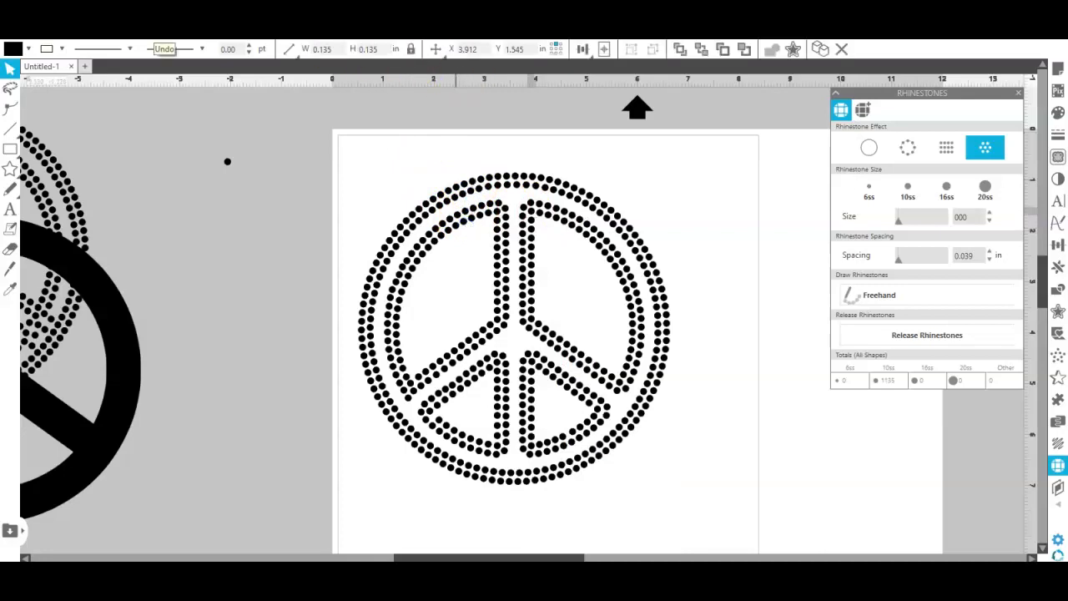
Select individual rhinestones along the edge of the upper-right opening to examine their placement.
click(564, 224)
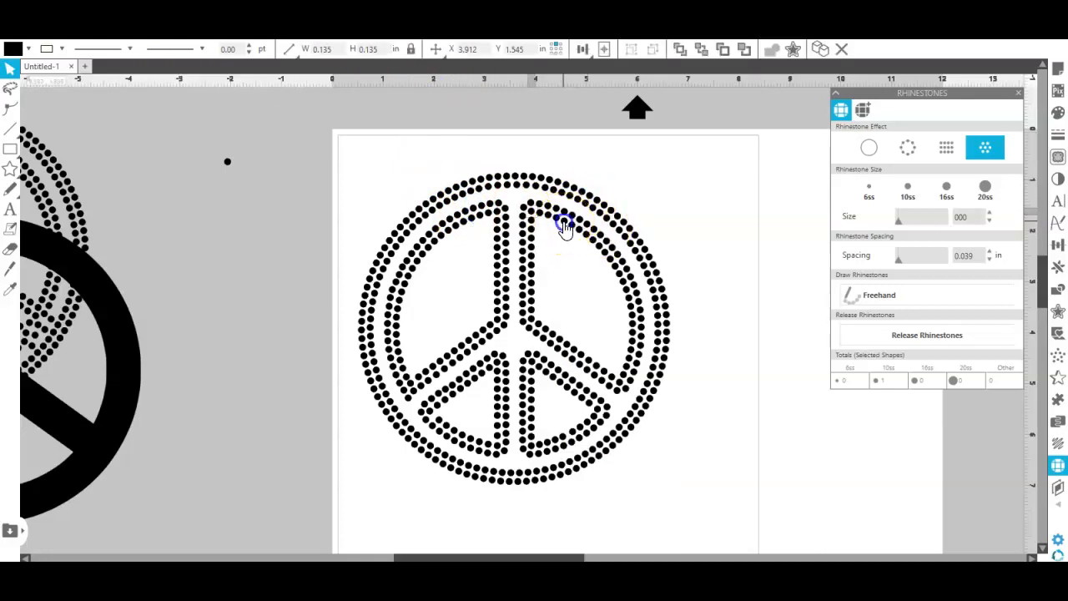
click(565, 260)
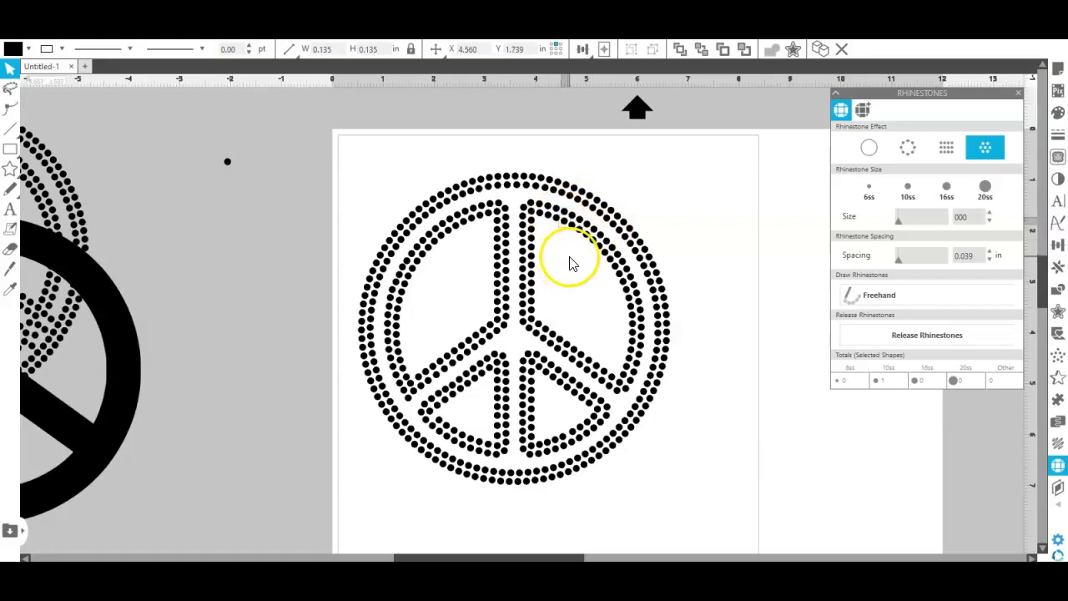
click(530, 250)
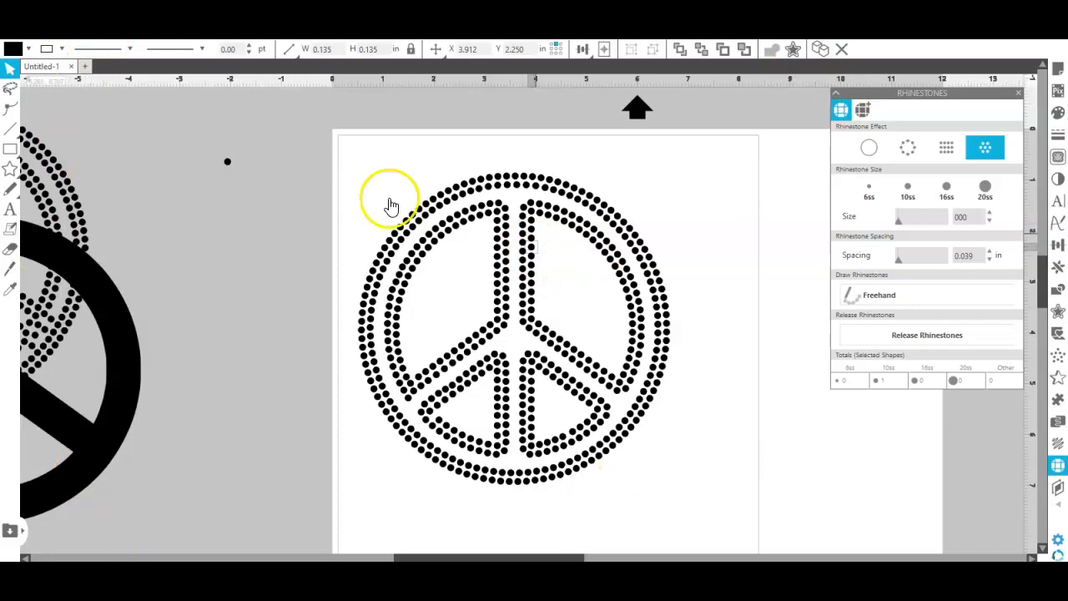
Duplicate the rhinestone at the upper inner corner of the lower-left triangle and shift the copy toward it.
scroll(715, 244, down, 4)
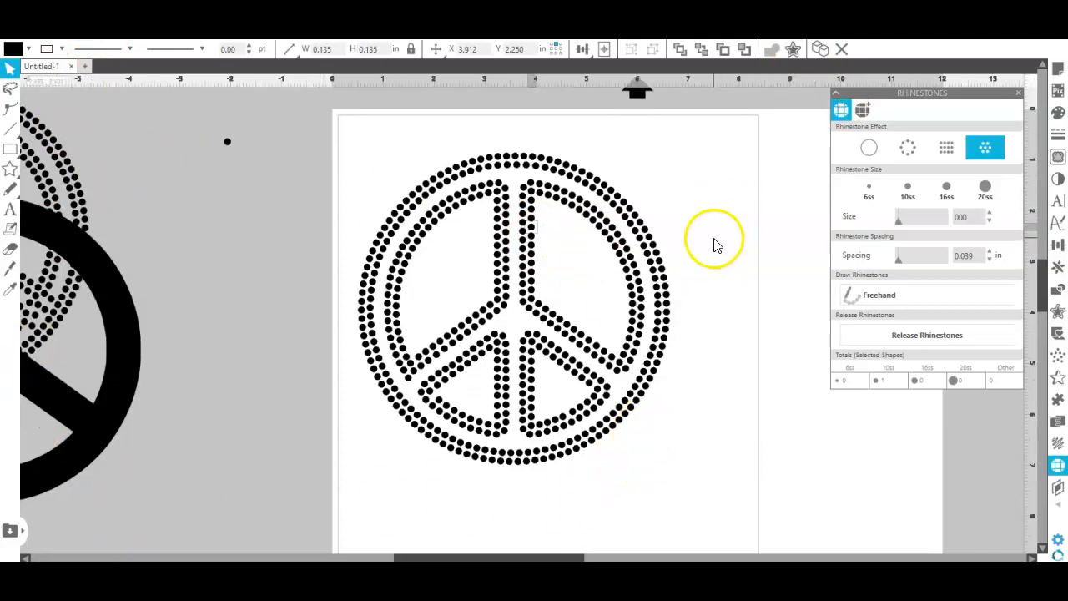
scroll(716, 248, down, 1)
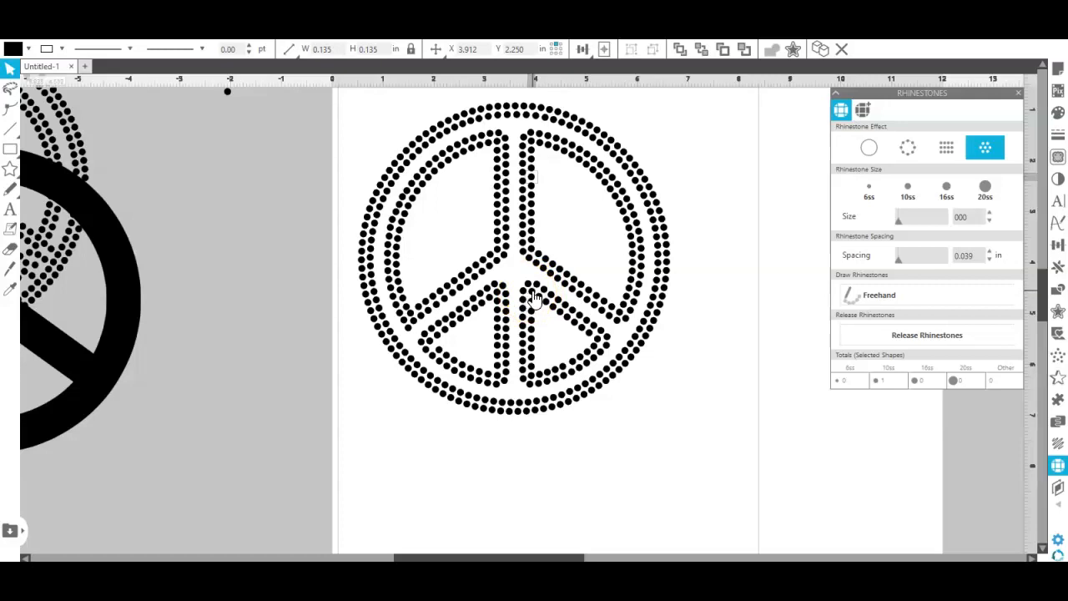
click(503, 288)
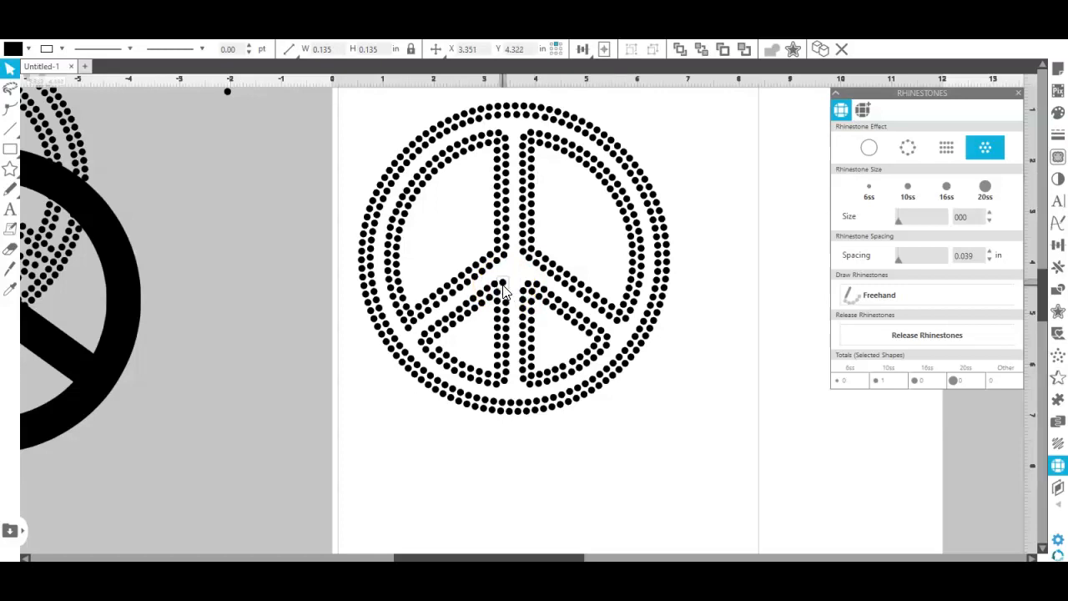
right_click(503, 288)
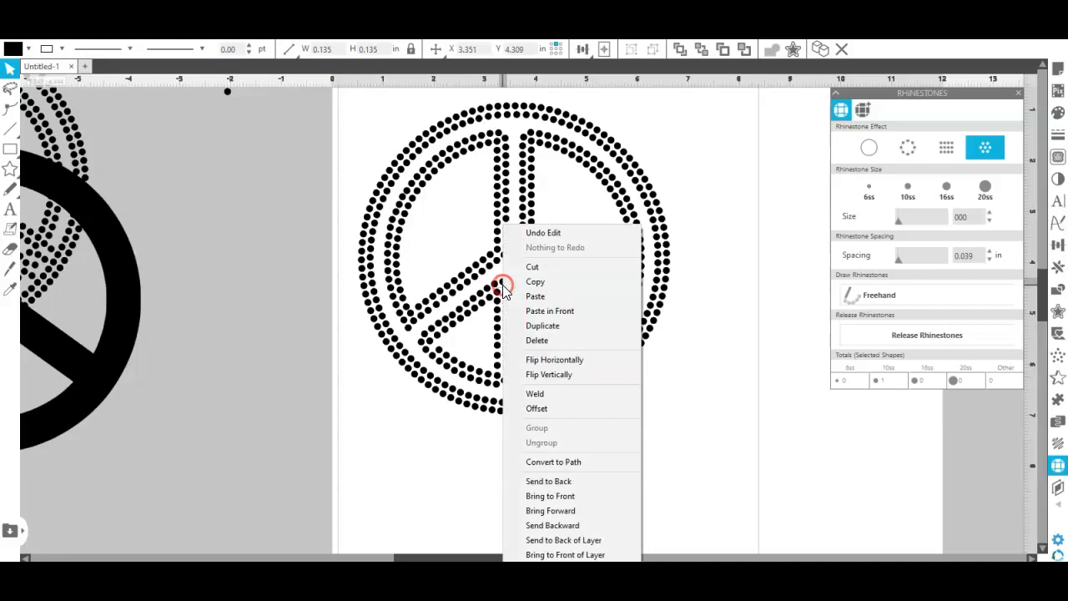
click(542, 326)
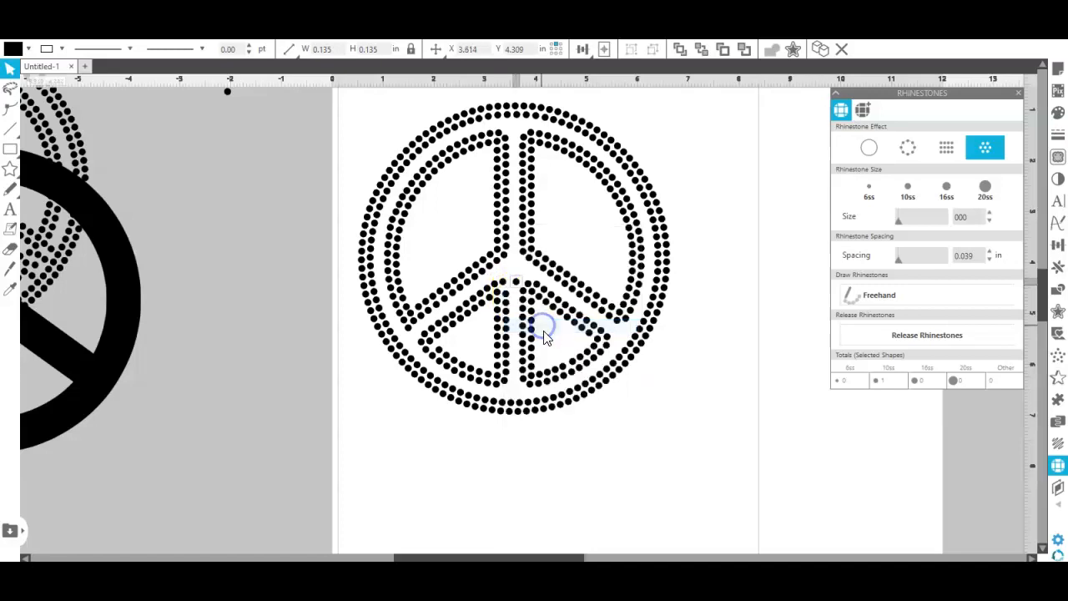
drag(516, 283, 512, 285)
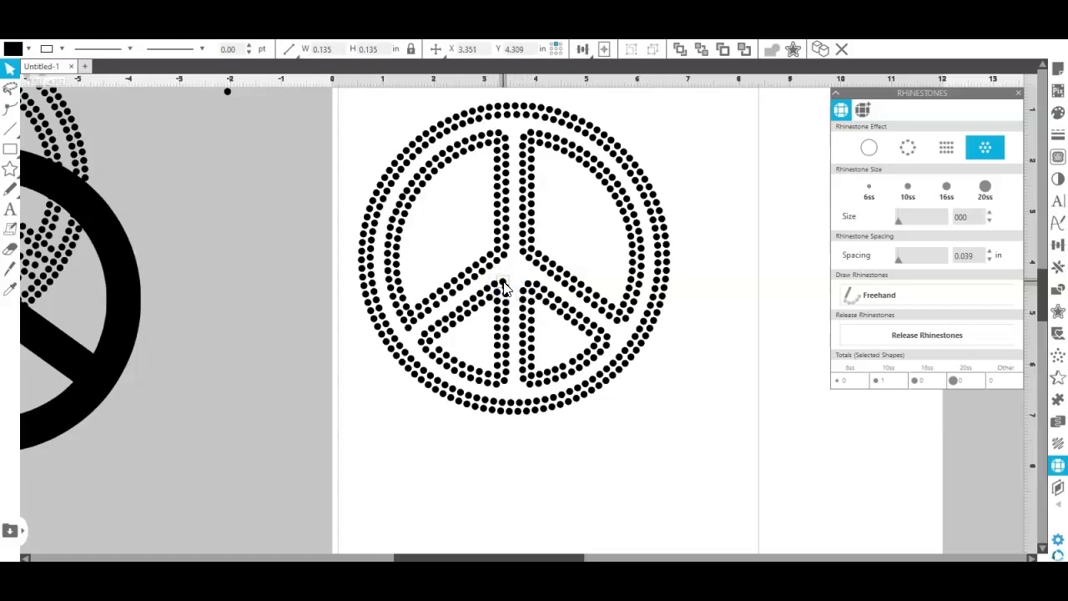
Compare the top rhinestones of the two lower triangles and delete the extra copy near the lower-left one.
drag(504, 288, 528, 290)
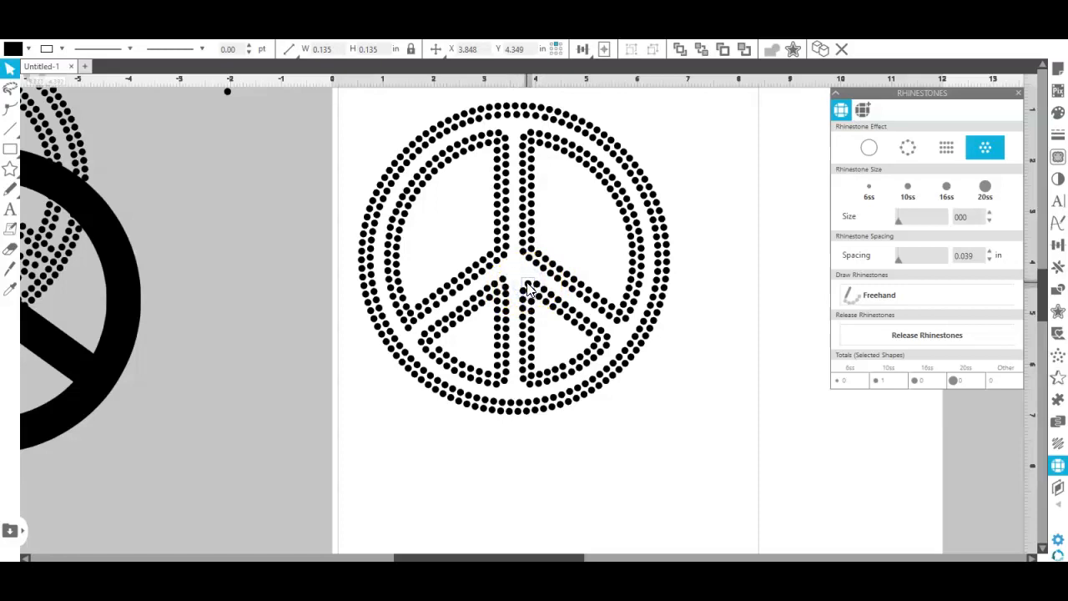
click(528, 286)
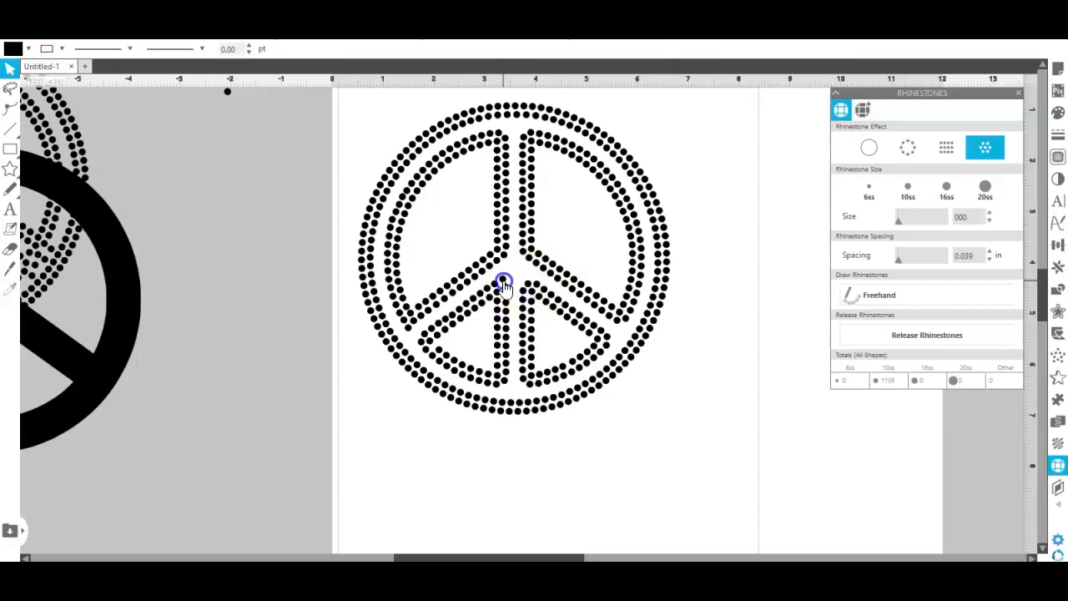
click(504, 284)
shift+click(528, 286)
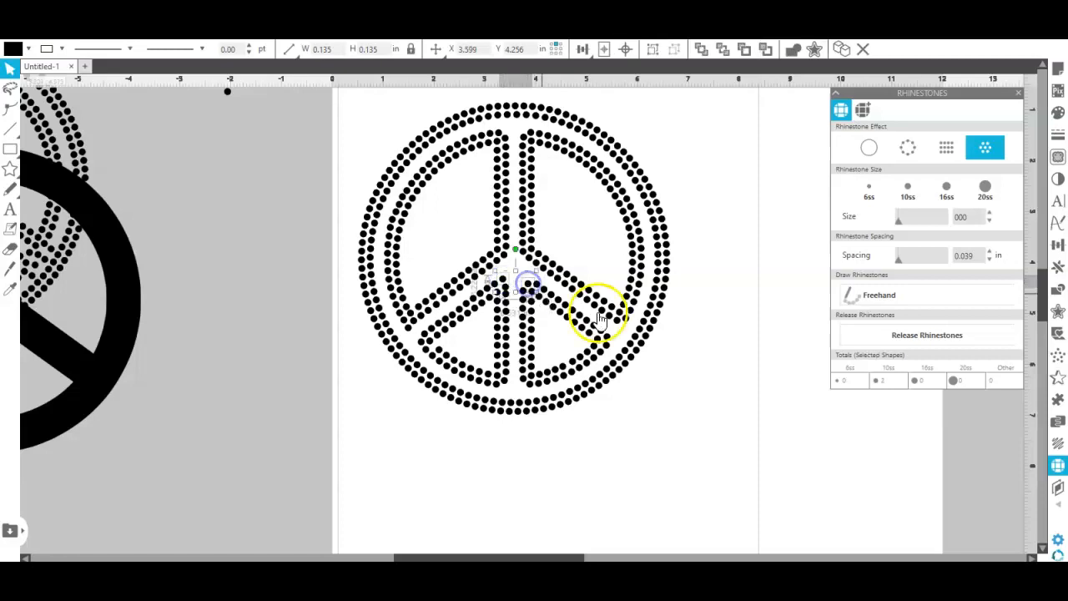
click(728, 294)
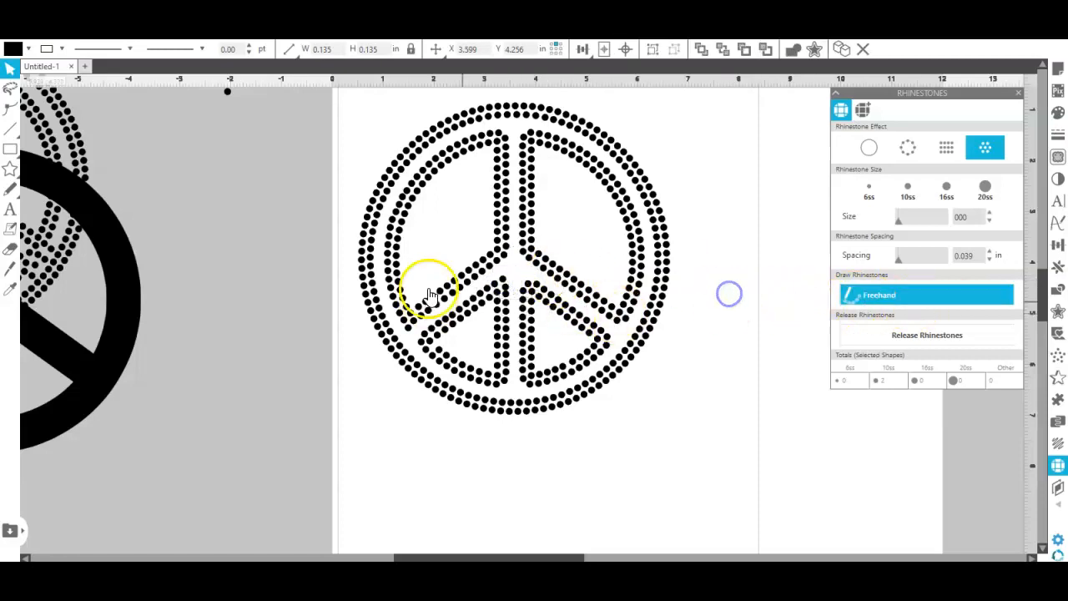
click(506, 281)
key(Delete)
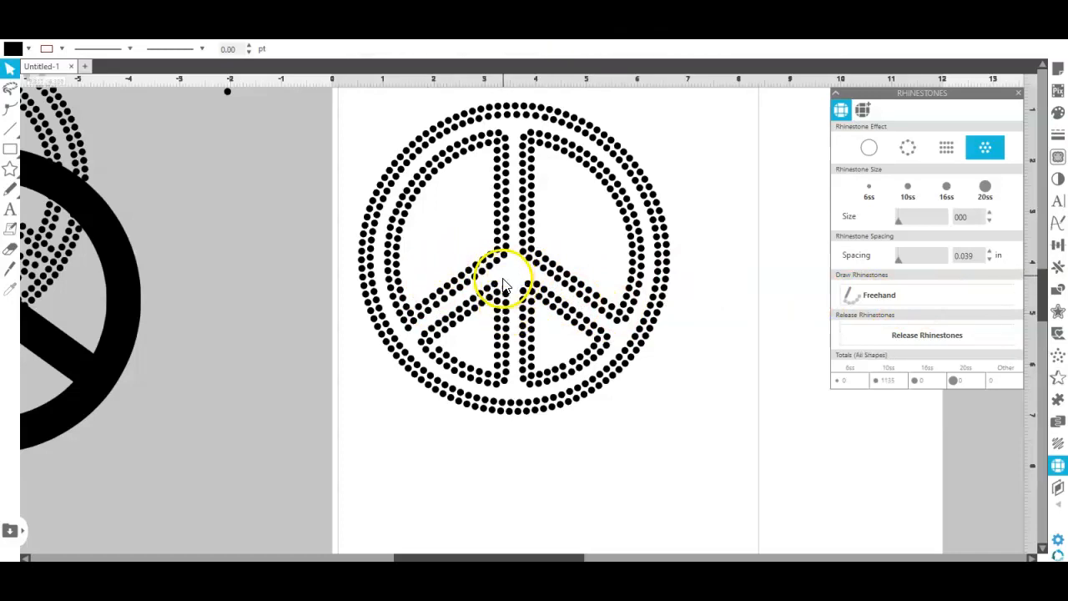
Reposition the top rhinestone of the lower-left triangle level with the matching one in the lower-right triangle.
click(505, 288)
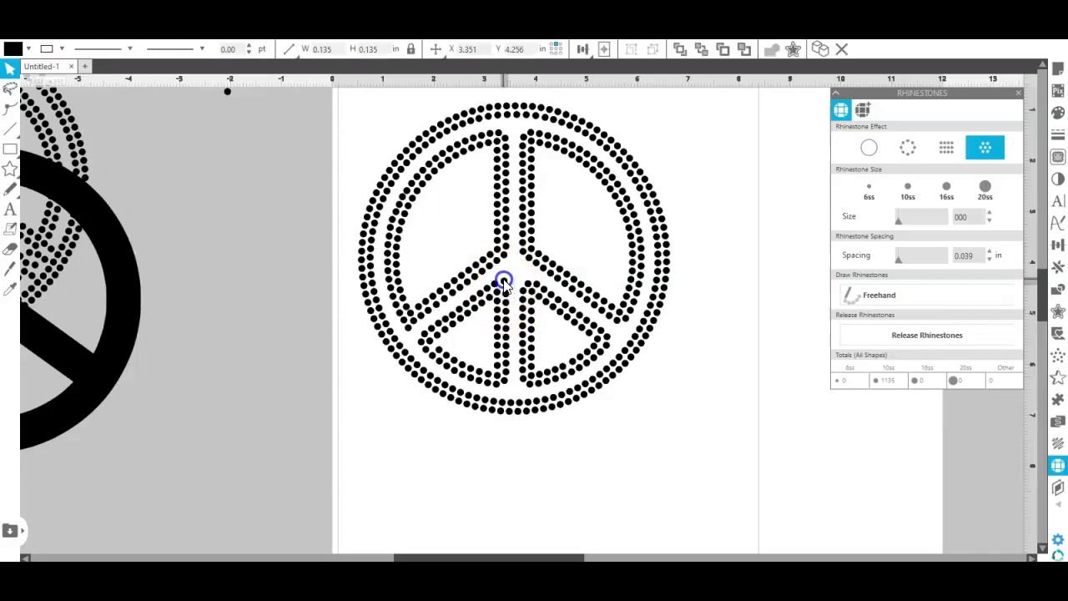
click(525, 286)
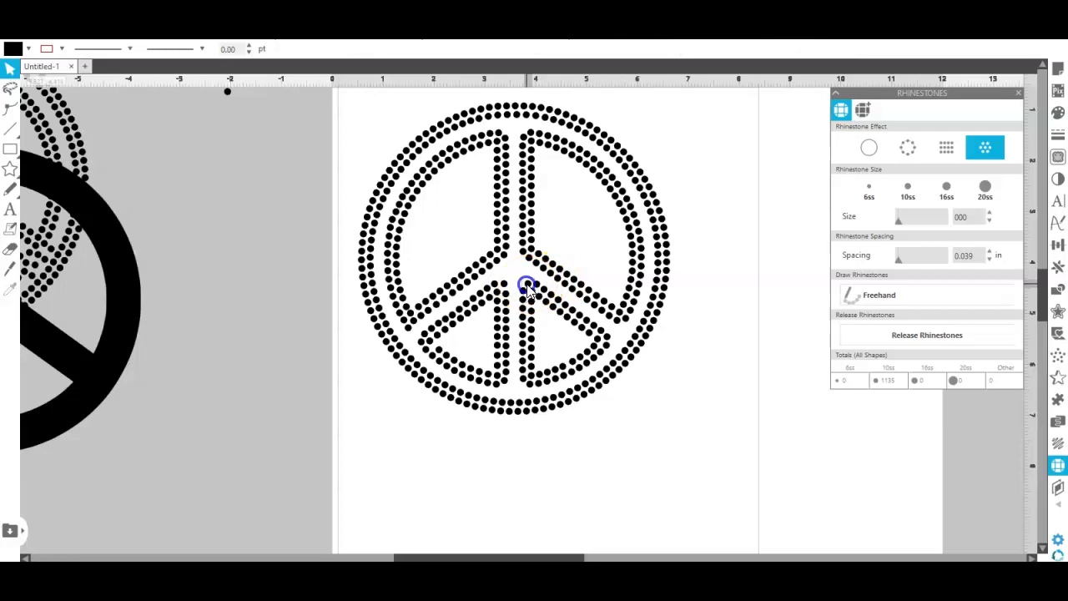
shift+click(503, 285)
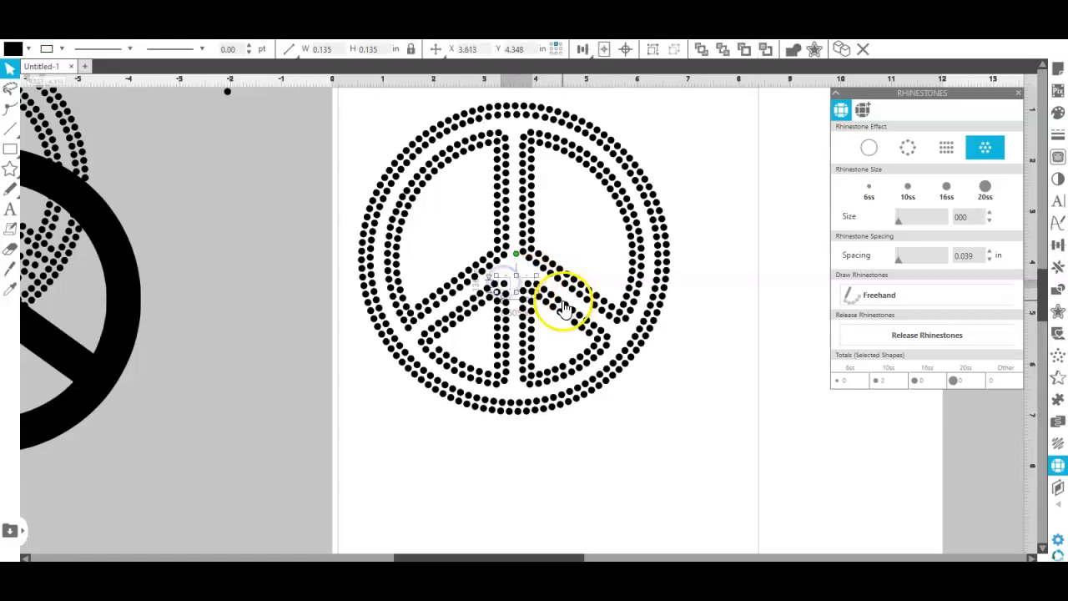
click(632, 423)
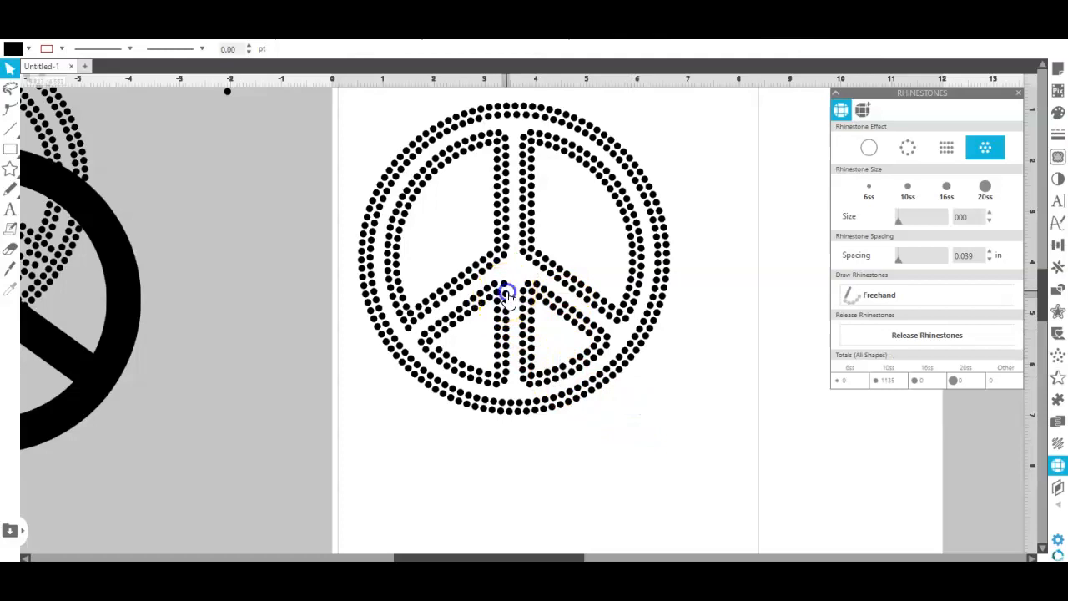
Nudge the third rhinestone down the inner edge of the lower-left triangle to Y 4.706 in.
click(507, 294)
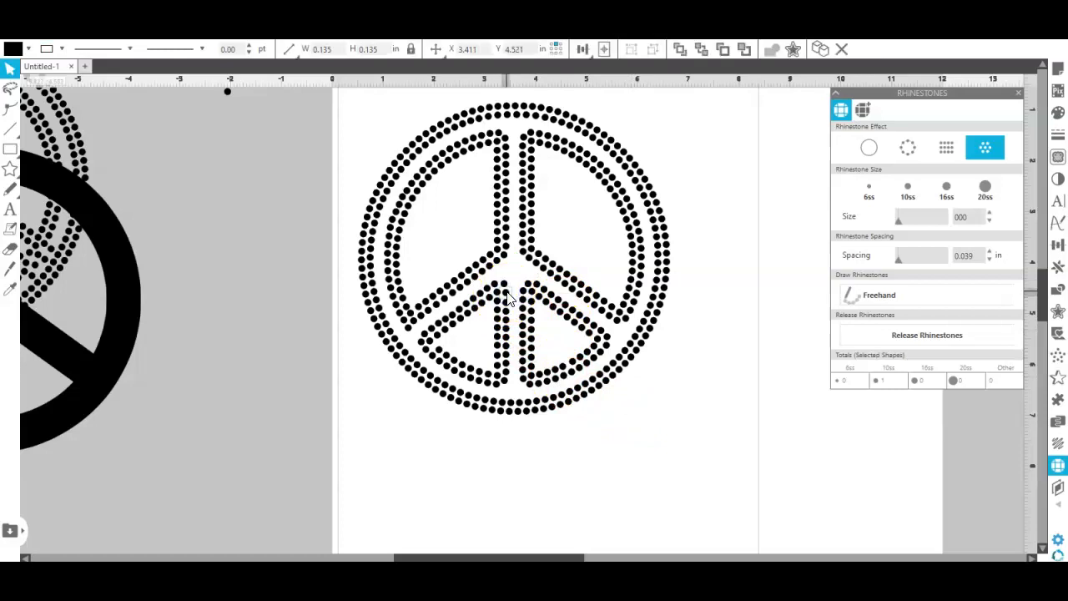
mouse_move(509, 296)
mouse_down()
mouse_move(477, 297)
mouse_move(508, 306)
mouse_up()
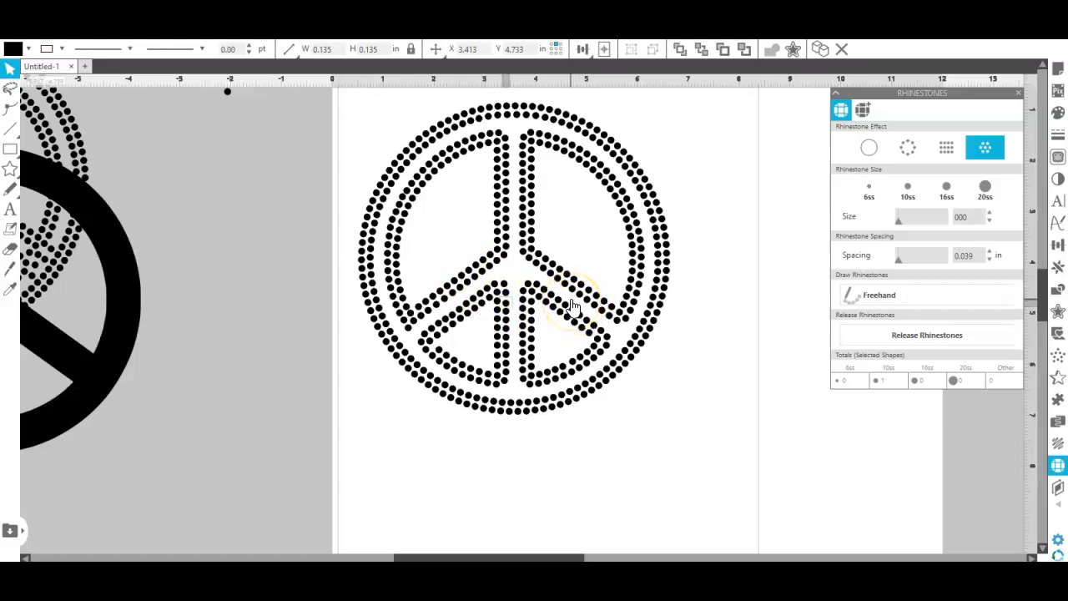
drag(573, 298, 567, 302)
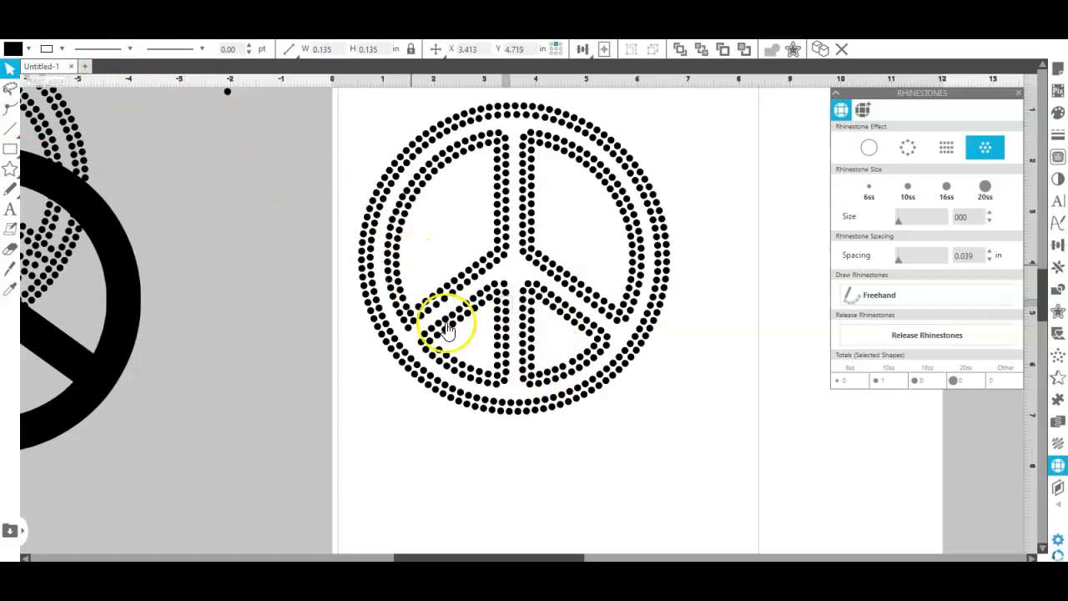
click(505, 304)
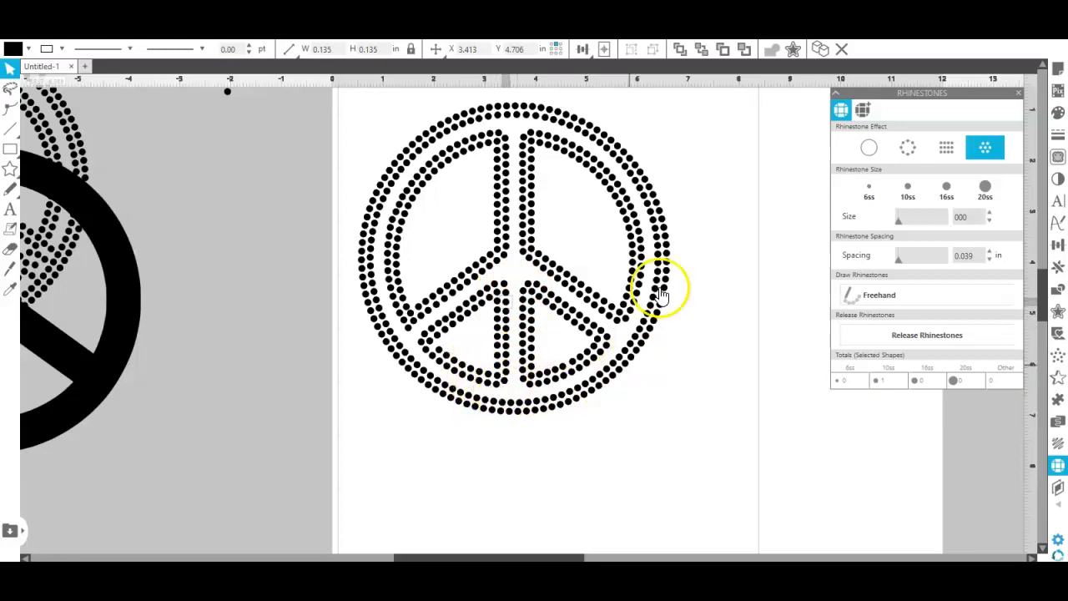
Select all the rhinestones of the peace sign on the page and group them.
drag(336, 93, 799, 519)
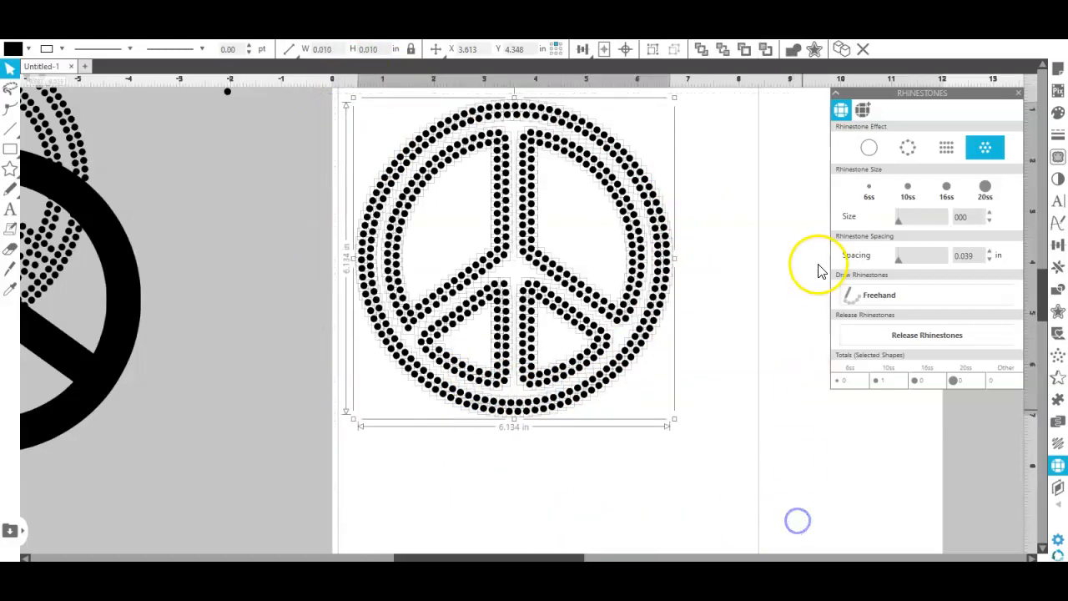
right_click(783, 238)
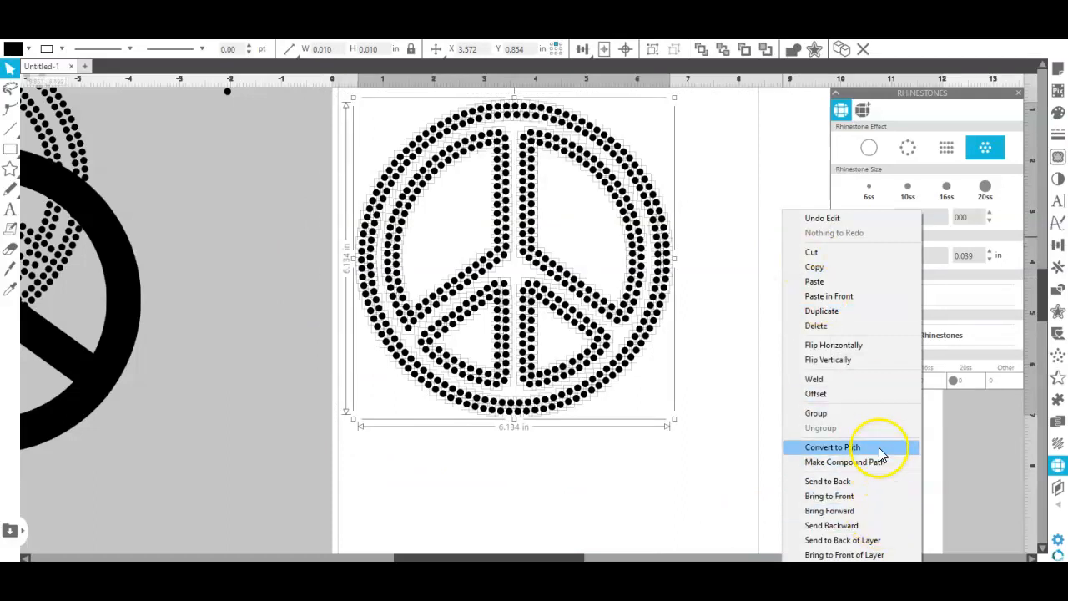
click(857, 414)
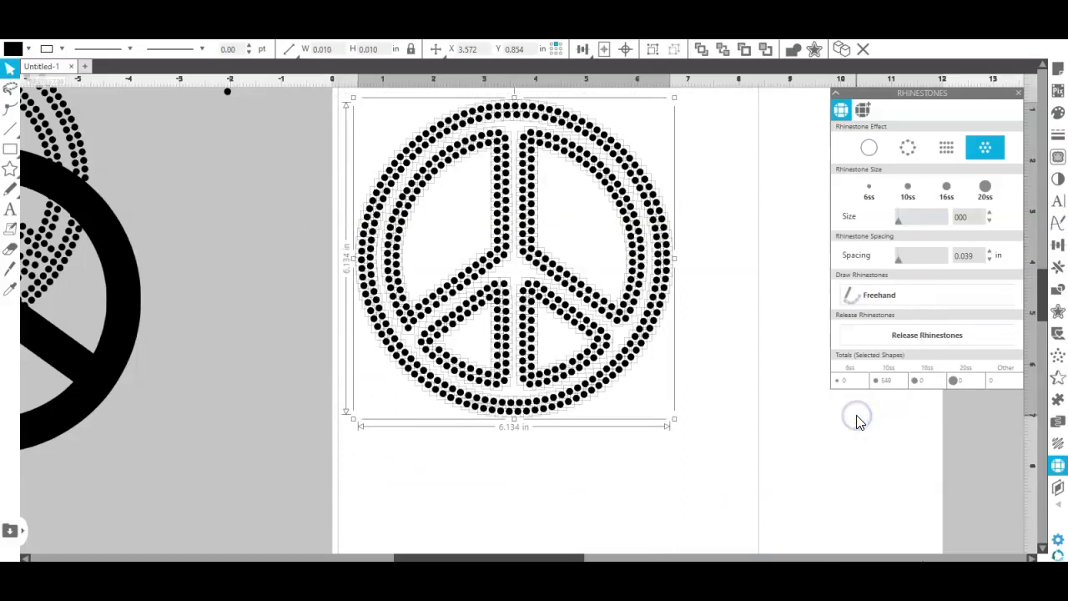
click(833, 408)
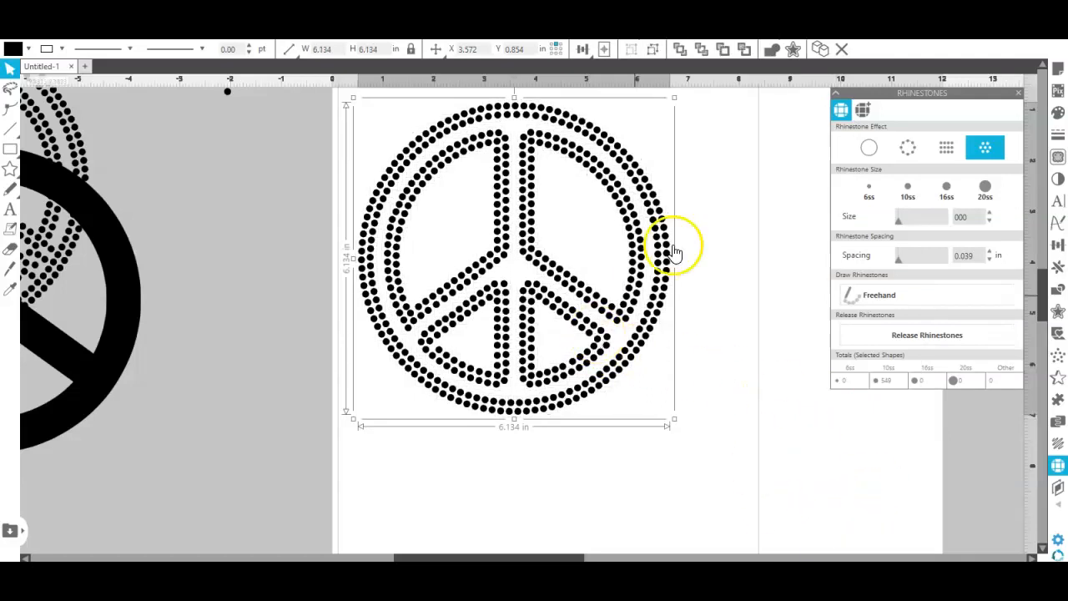
Try moving the grouped peace sign partly off the page, undo the move and ungroup the rhinestones.
click(492, 242)
drag(492, 241, 354, 267)
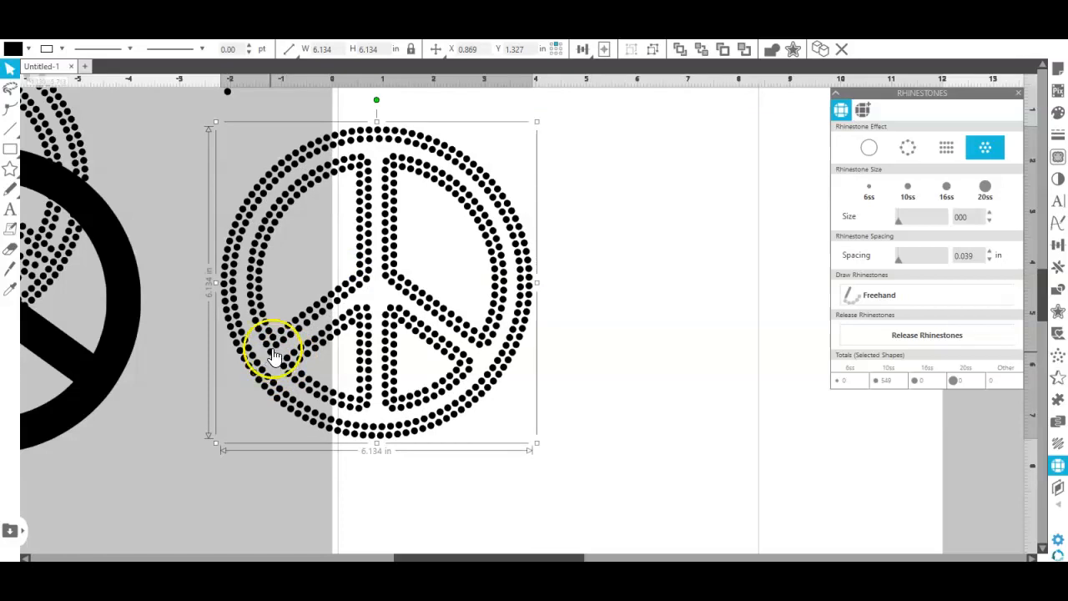
right_click(271, 358)
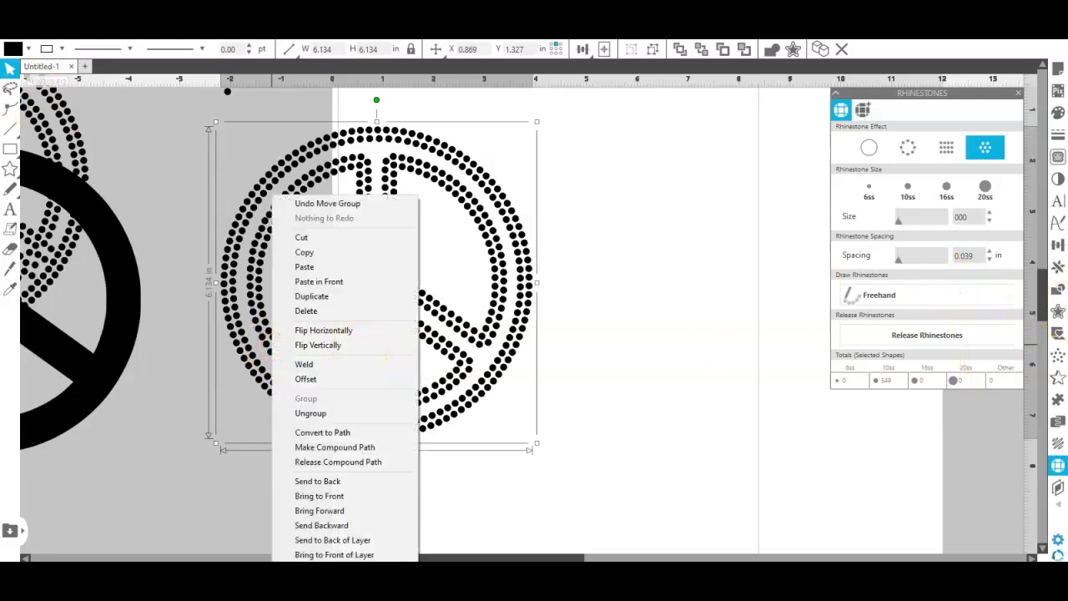
drag(447, 307, 584, 283)
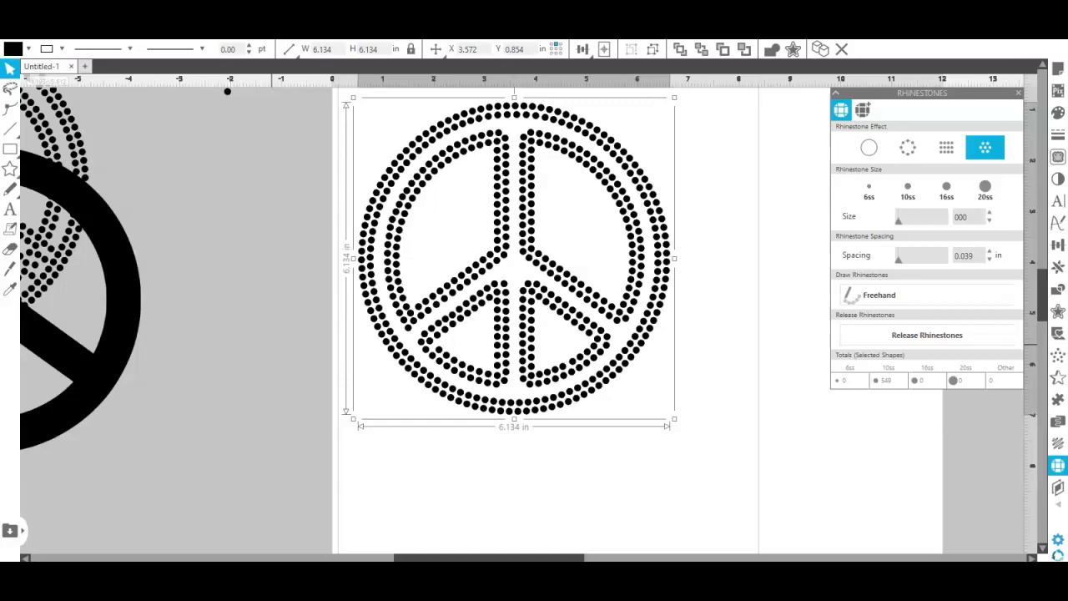
key(ctrl+shift+g)
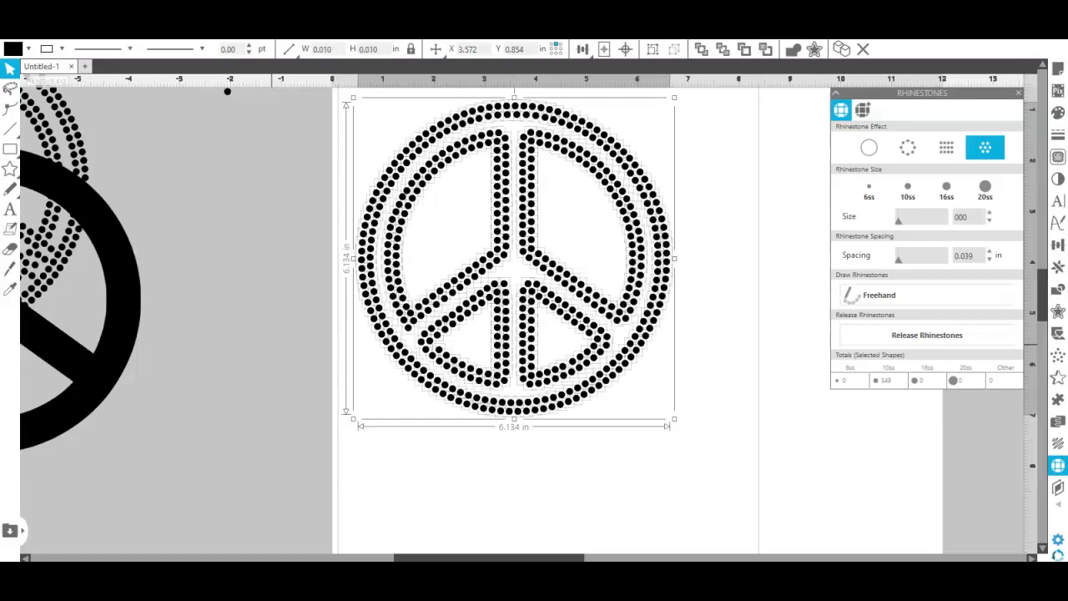
Delete the extra rhinestone at the lower-left tip of the upper-left section of the peace sign.
drag(295, 422, 365, 346)
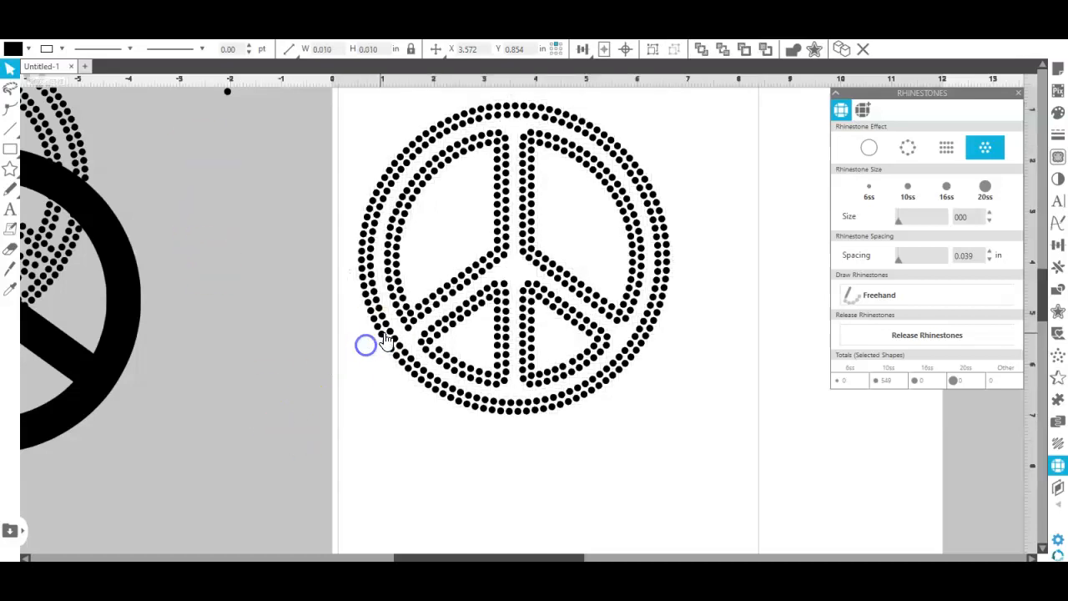
click(411, 329)
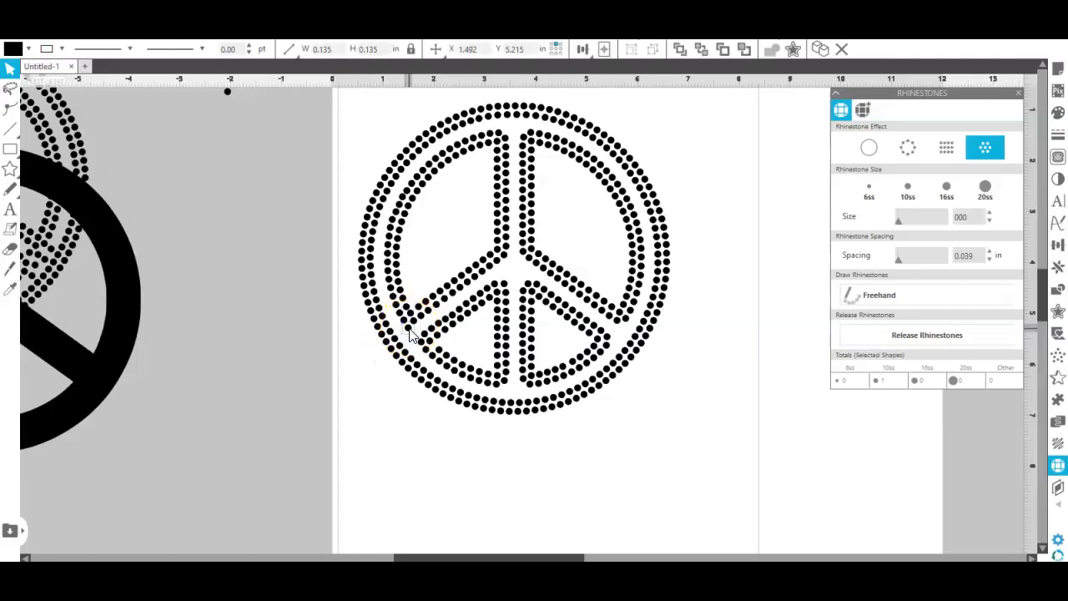
key(Delete)
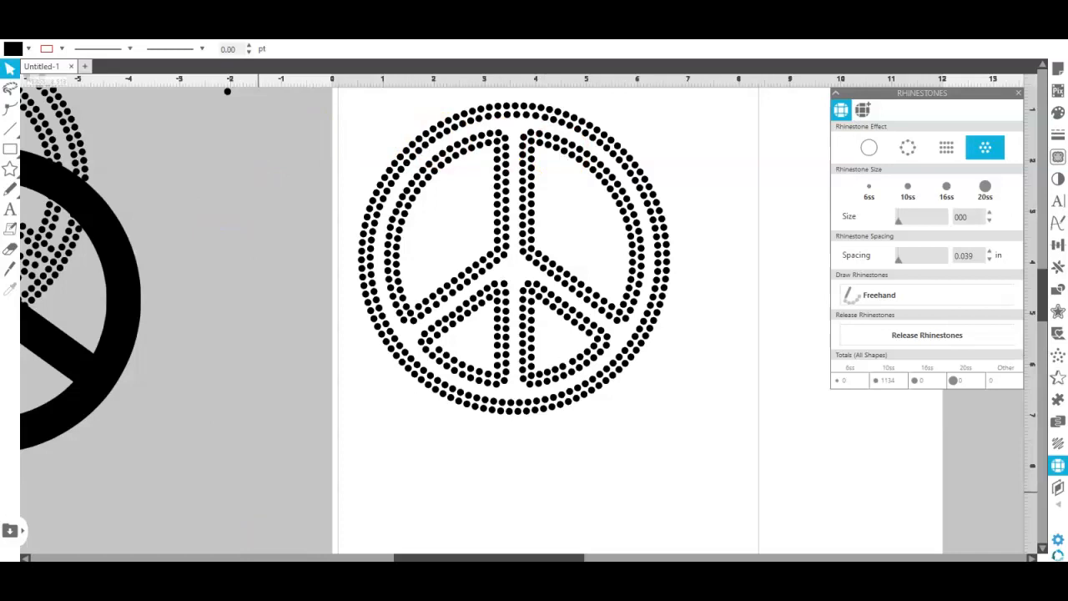
Try to group the peace sign rhinestones and move the group off the page.
drag(328, 100, 782, 335)
right_click(727, 192)
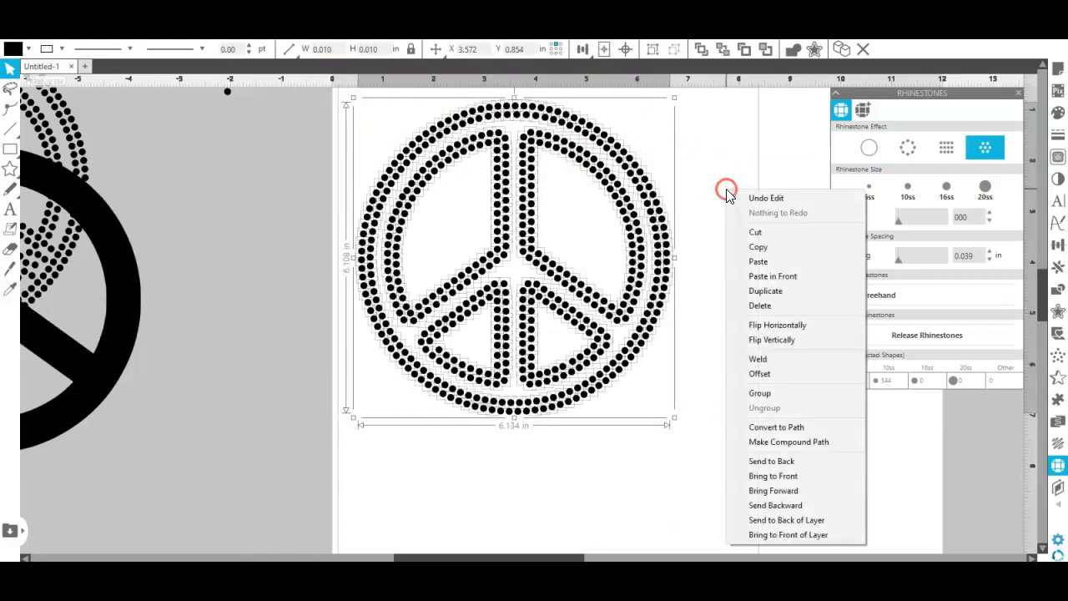
click(757, 398)
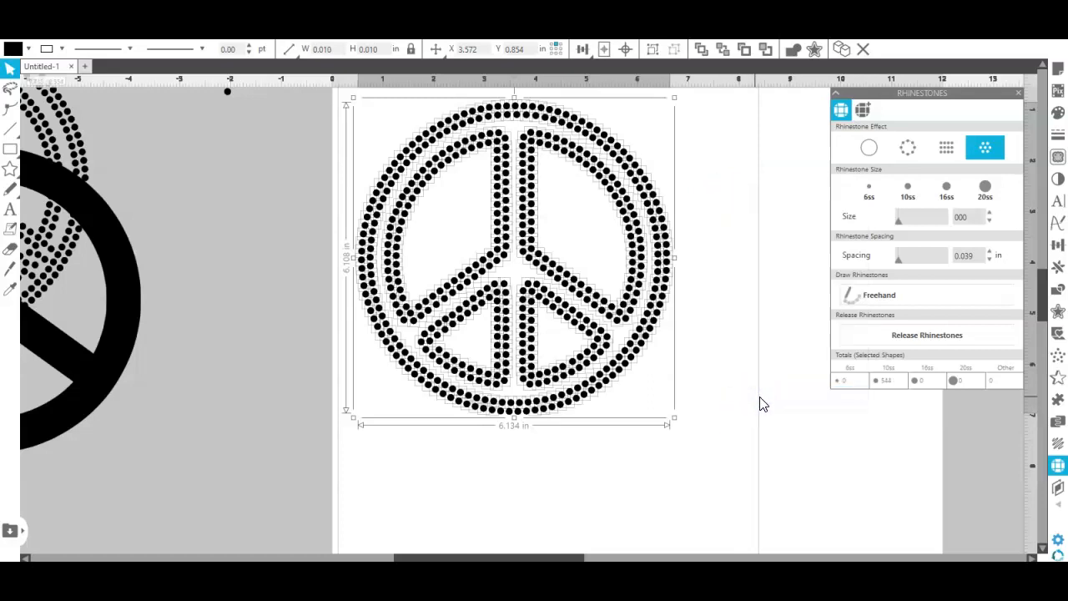
click(761, 409)
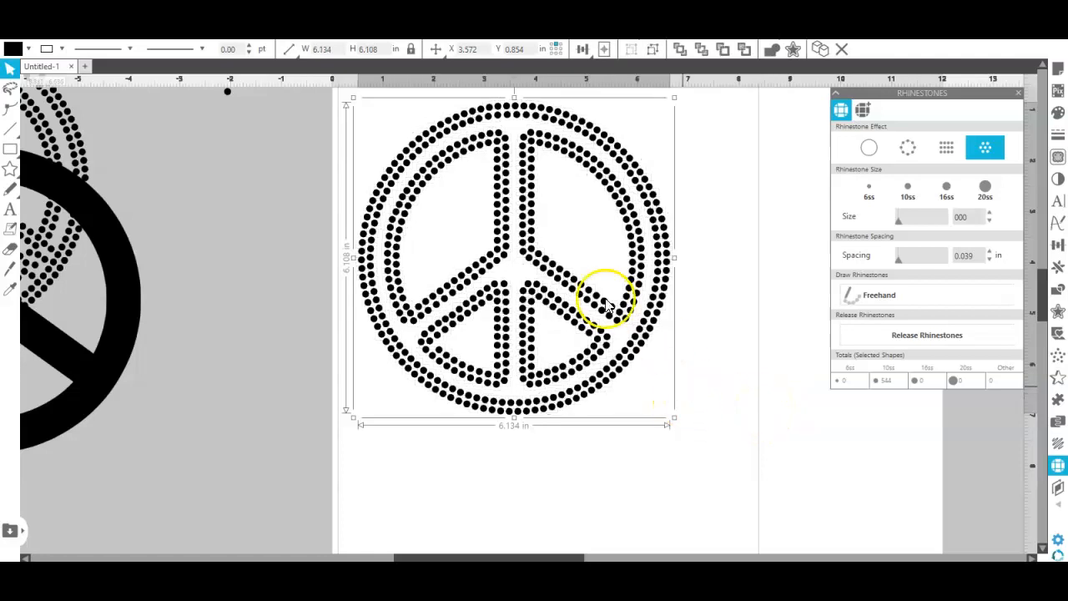
drag(634, 330, 147, 234)
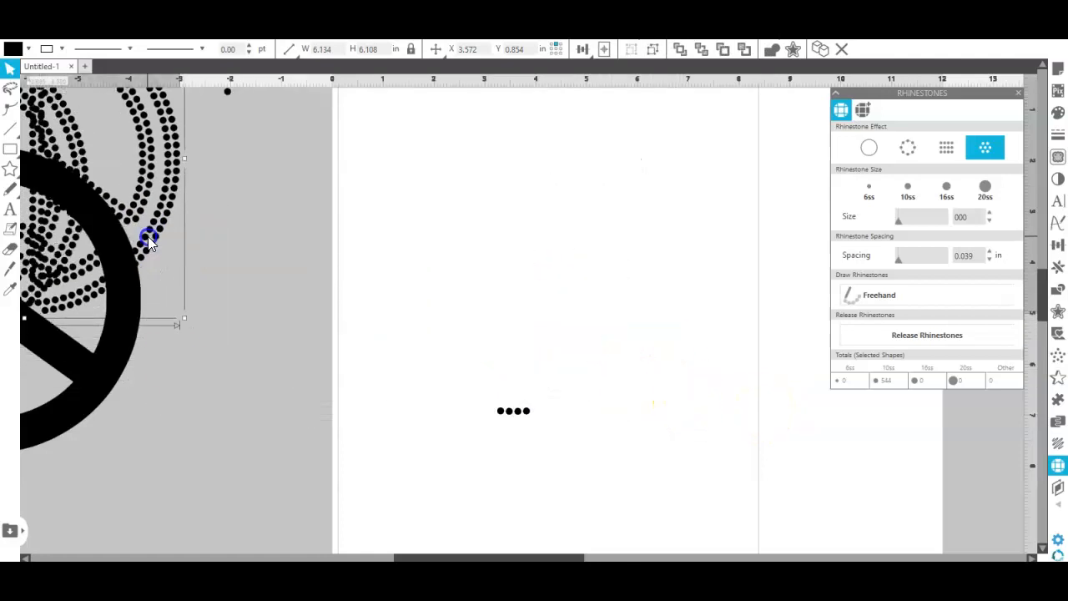
Duplicate the solid peace sign and move the copy onto the page.
right_click(100, 363)
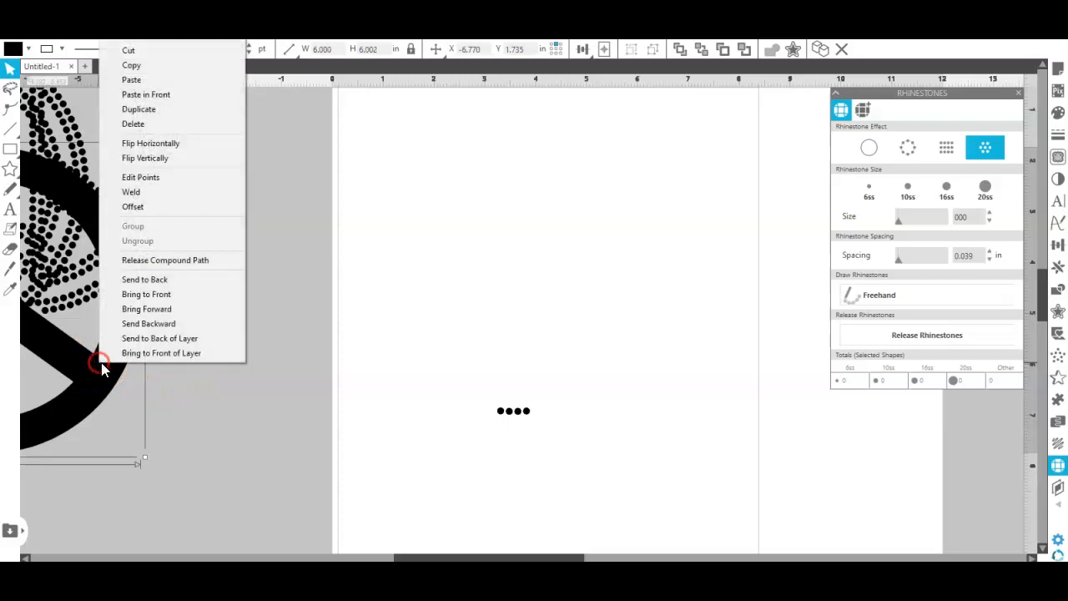
click(159, 109)
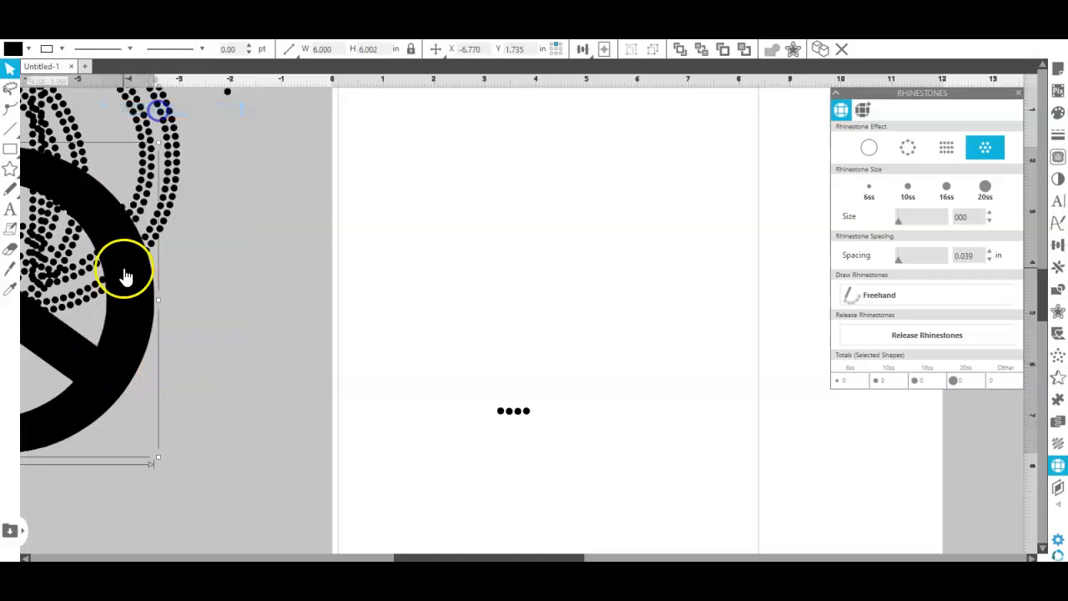
drag(412, 321, 744, 235)
key(Escape)
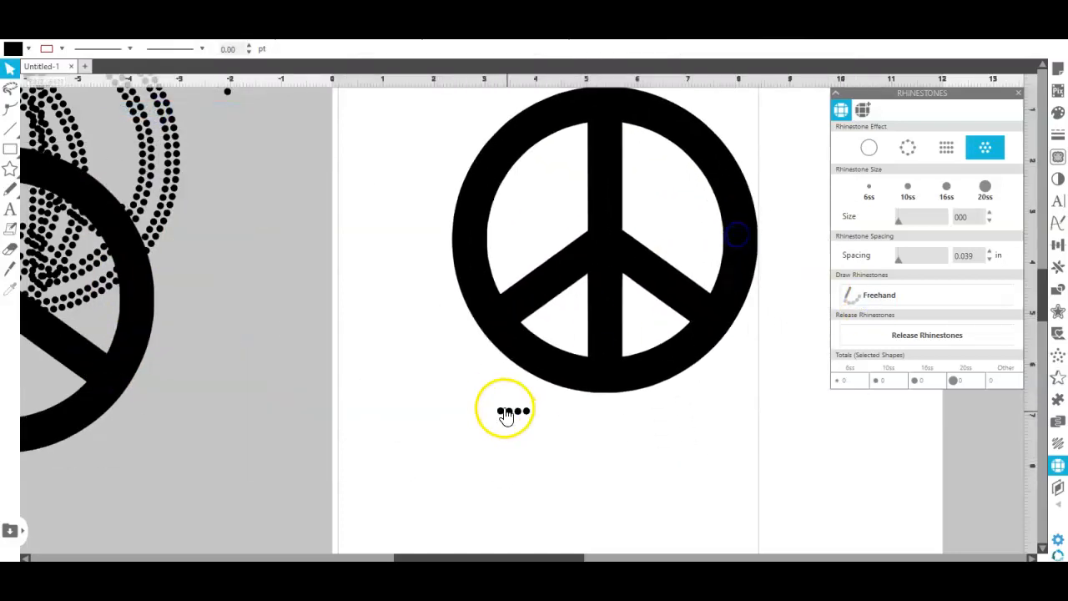
Try moving the grouped rhinestones back toward the page, and undo the moves and the duplication of the solid peace sign.
drag(37, 138, 481, 181)
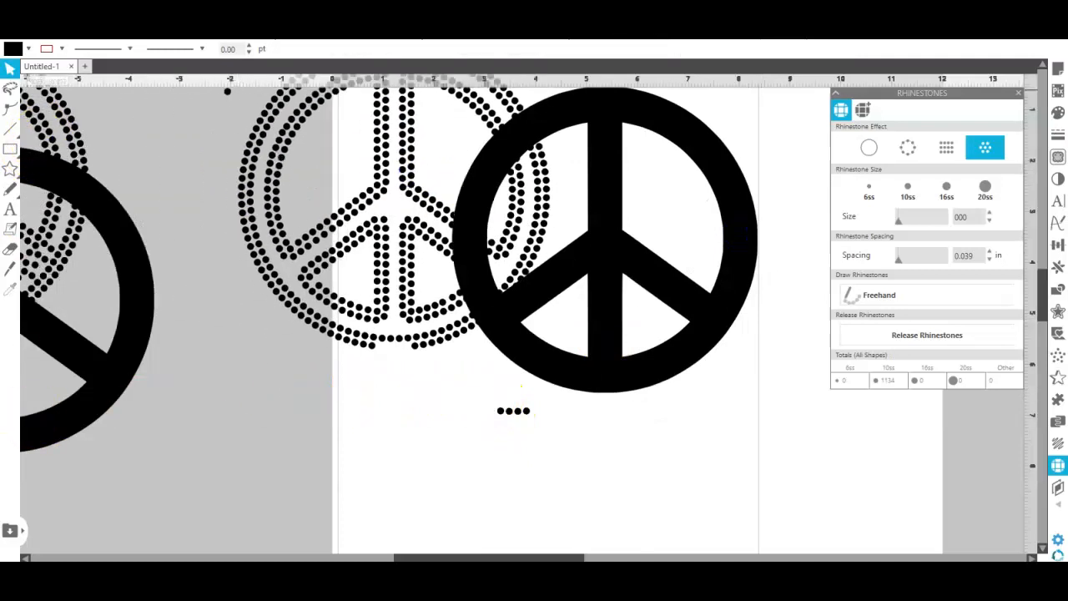
key(ctrl+z)
key(ctrl+z)
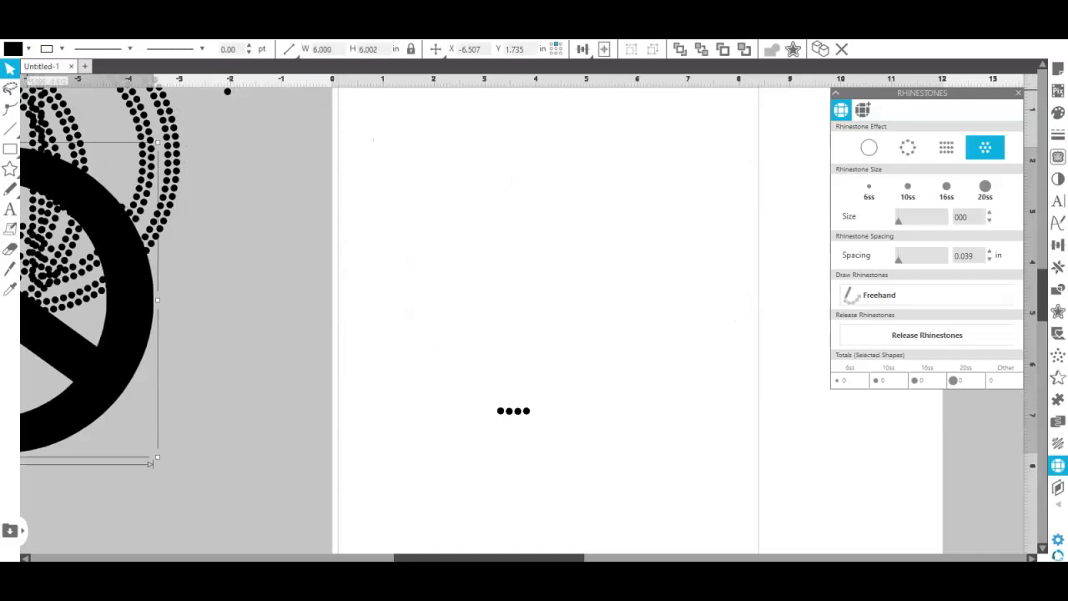
key(ctrl+z)
key(ctrl+z)
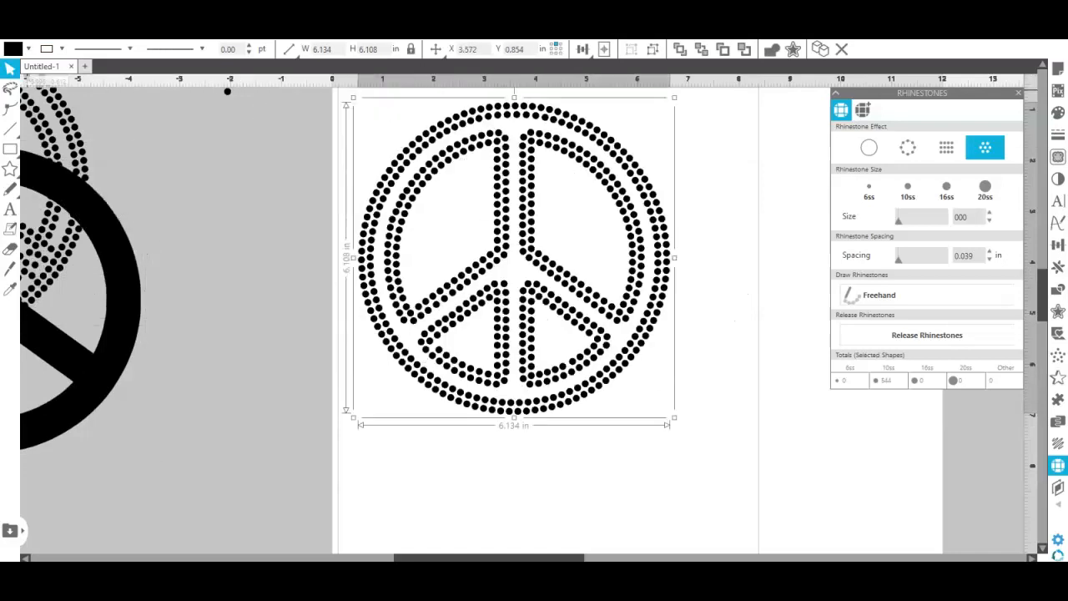
Group all the rhinestones on the page, including the bottom row, and move the group off the page.
click(132, 219)
drag(292, 106, 794, 483)
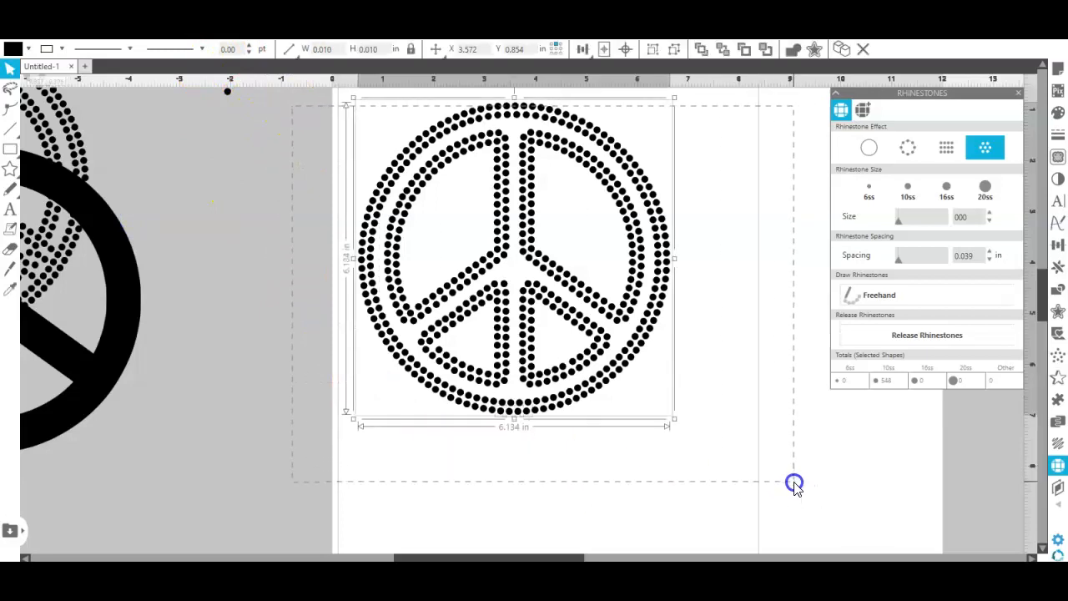
right_click(248, 219)
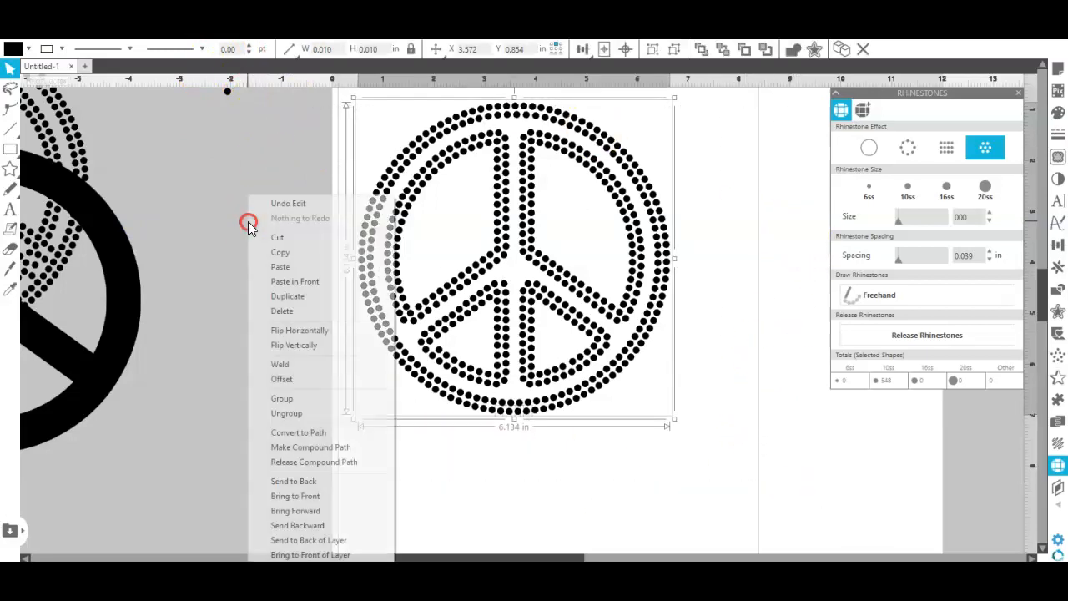
click(278, 399)
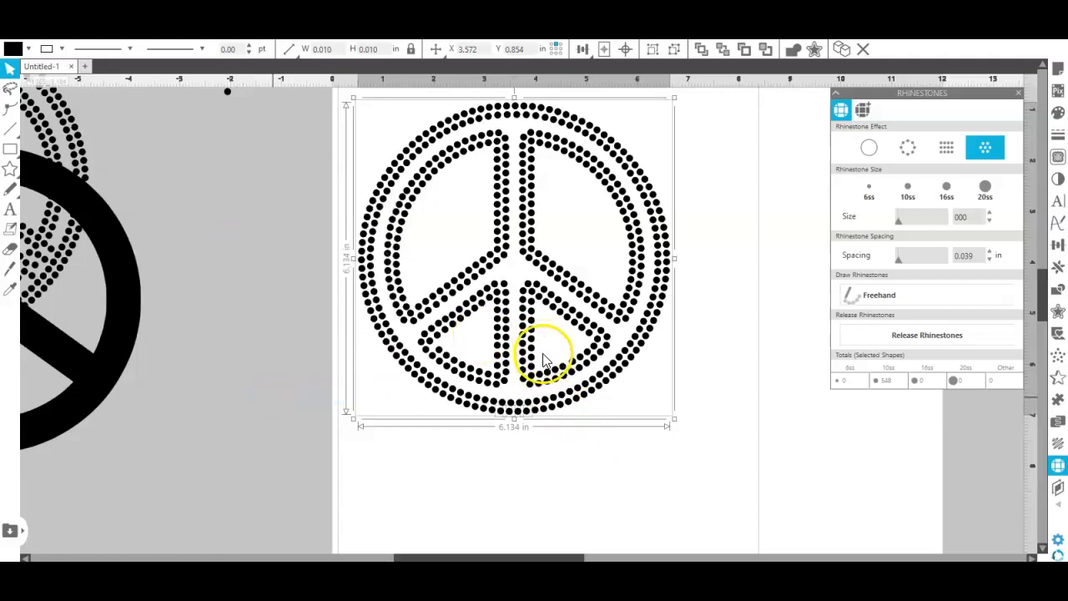
drag(443, 418, 138, 349)
Duplicate the solid 6-inch peace sign and place the copy on the page at X 4.019, Y 0.948 in.
click(170, 357)
right_click(166, 354)
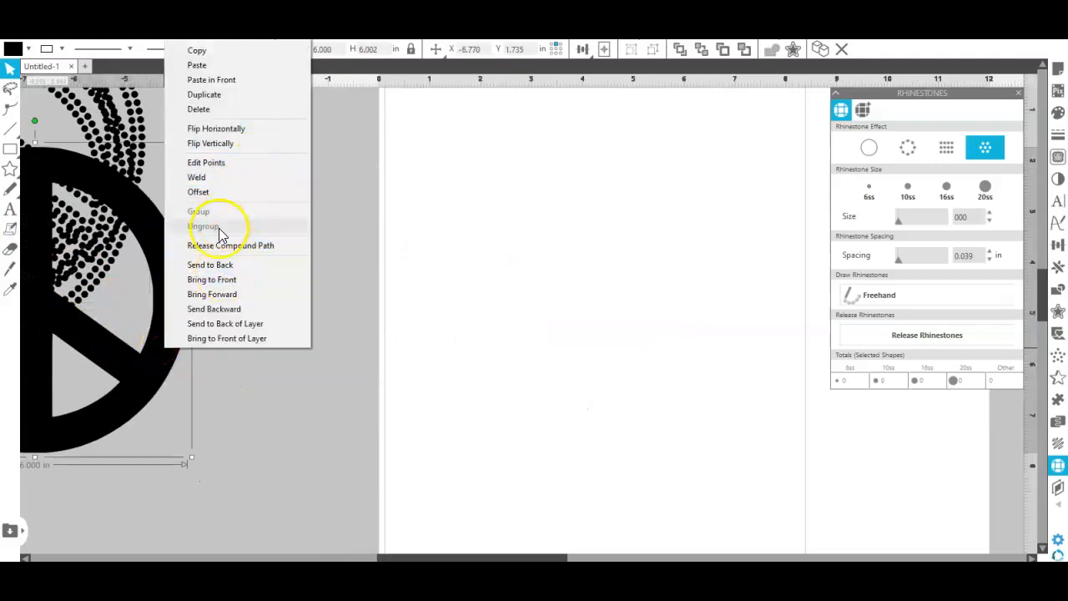
click(264, 95)
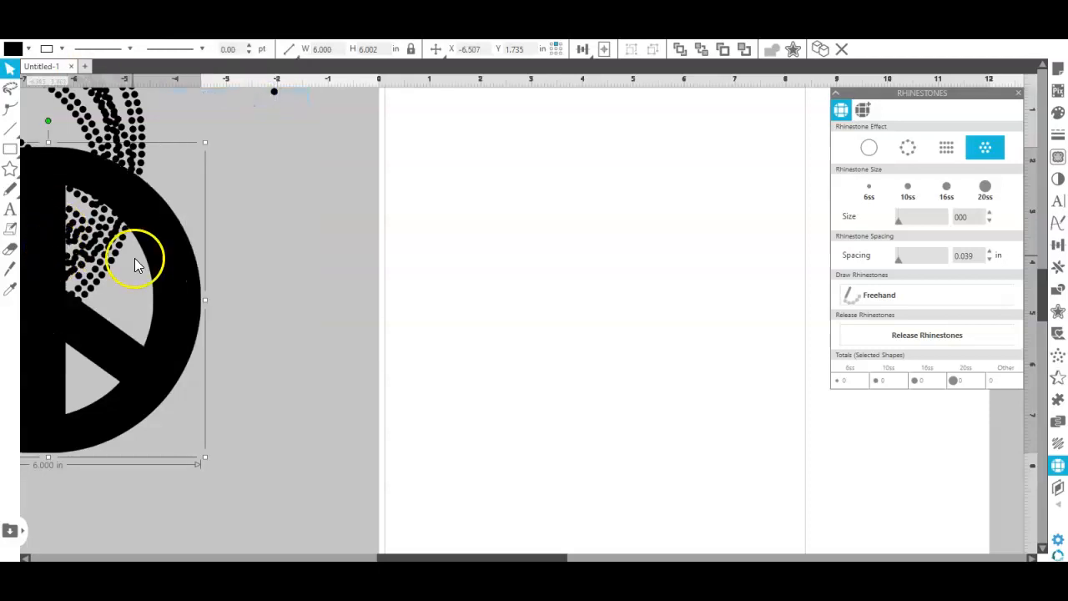
drag(198, 301, 737, 262)
click(782, 175)
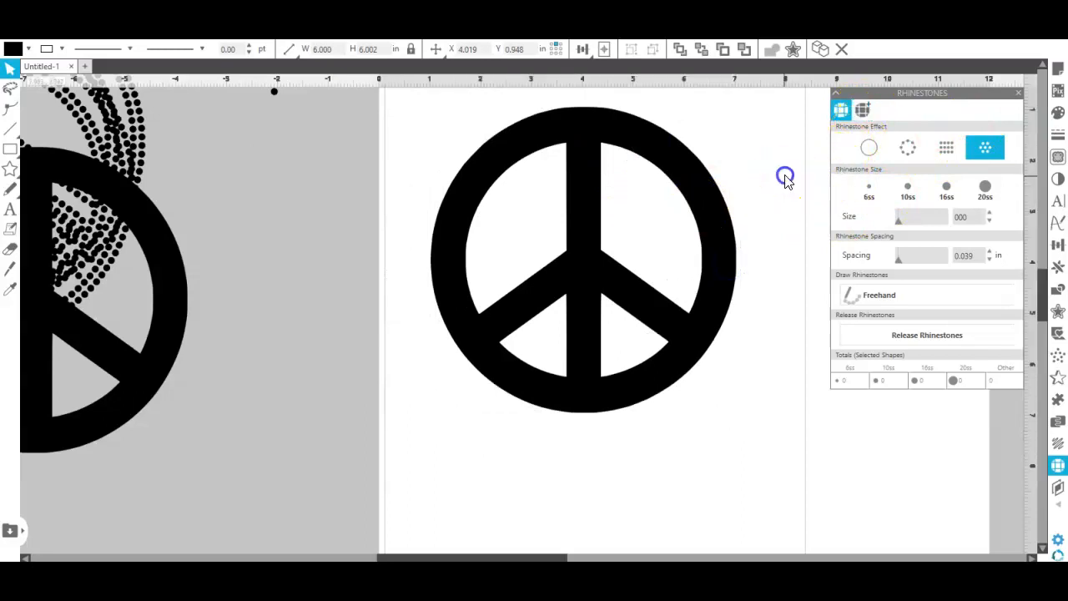
Apply the Linear Fill rhinestone effect to the peace sign copy, comparing it with Radial Fill, and release the rhinestones.
click(948, 153)
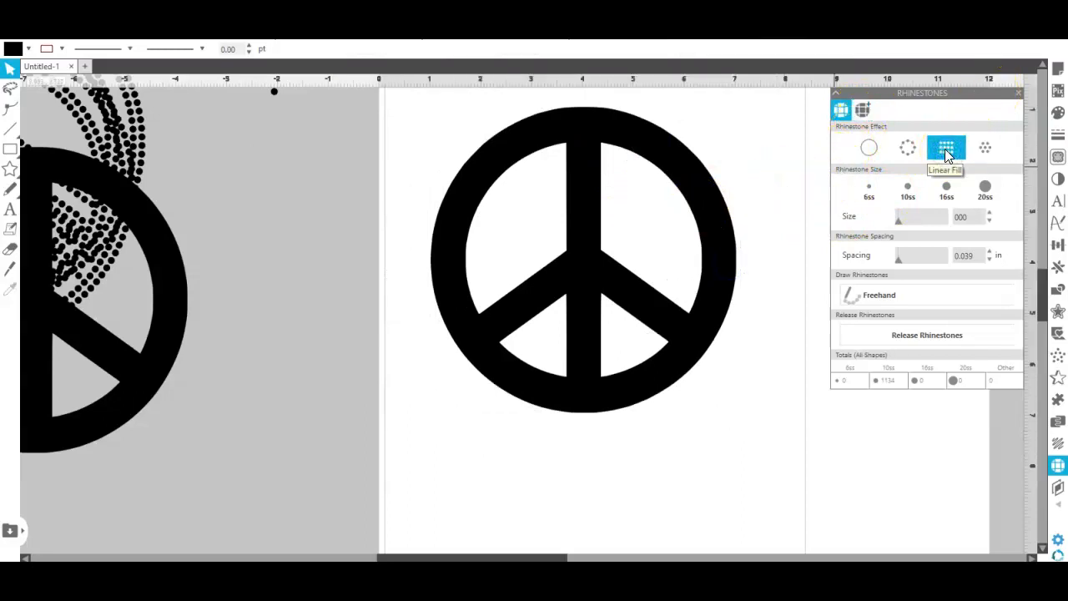
click(671, 172)
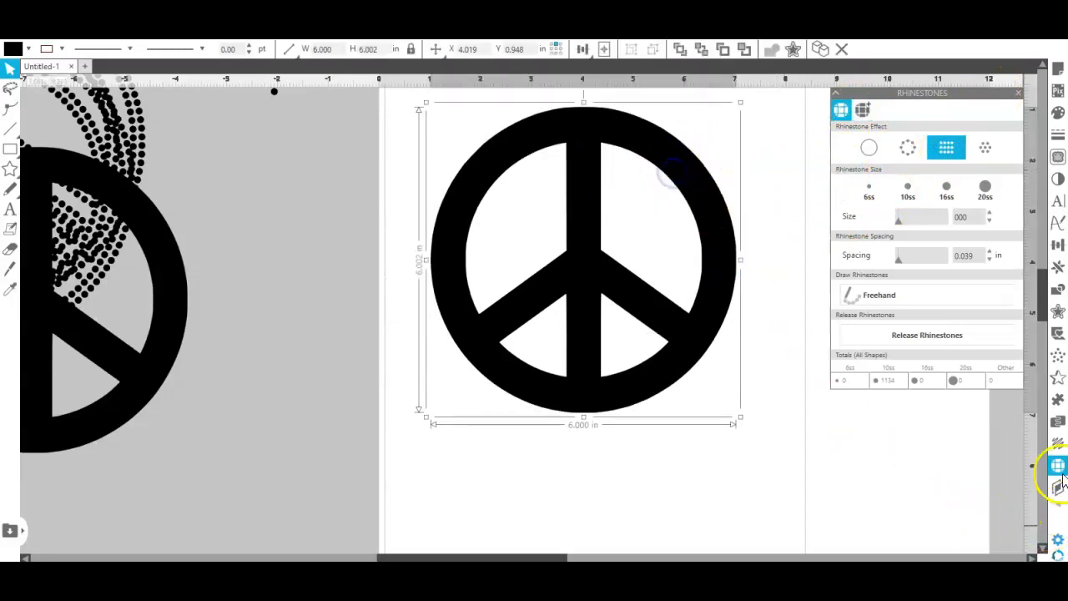
click(907, 149)
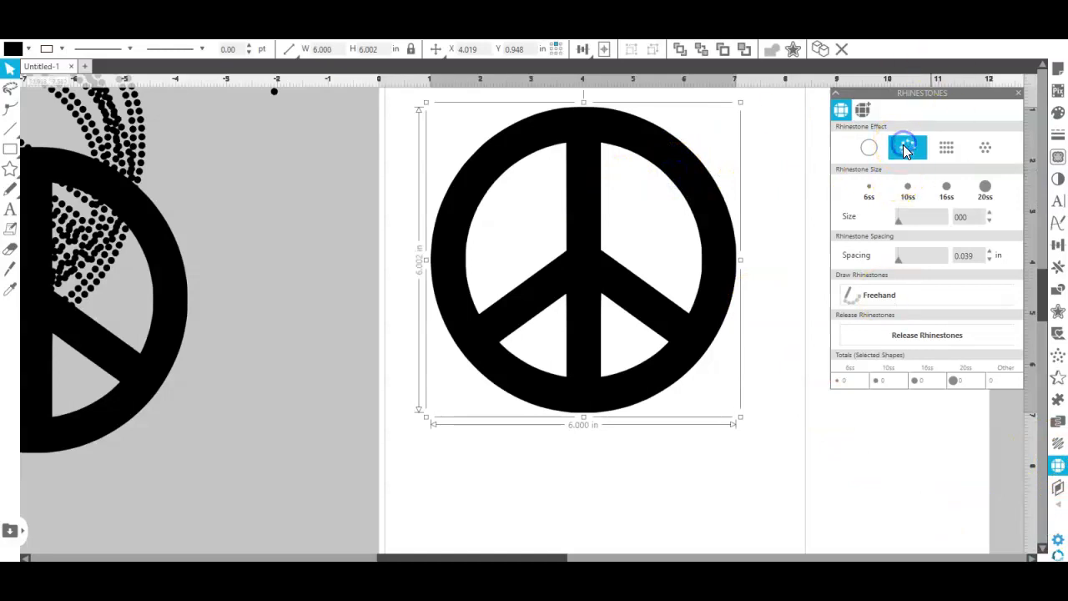
click(948, 151)
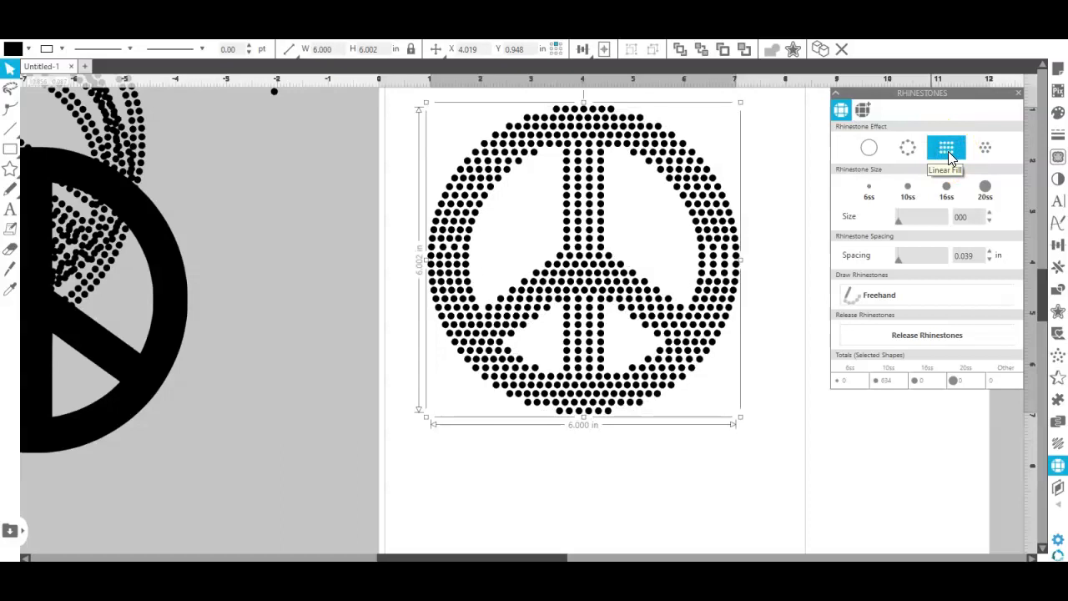
click(985, 150)
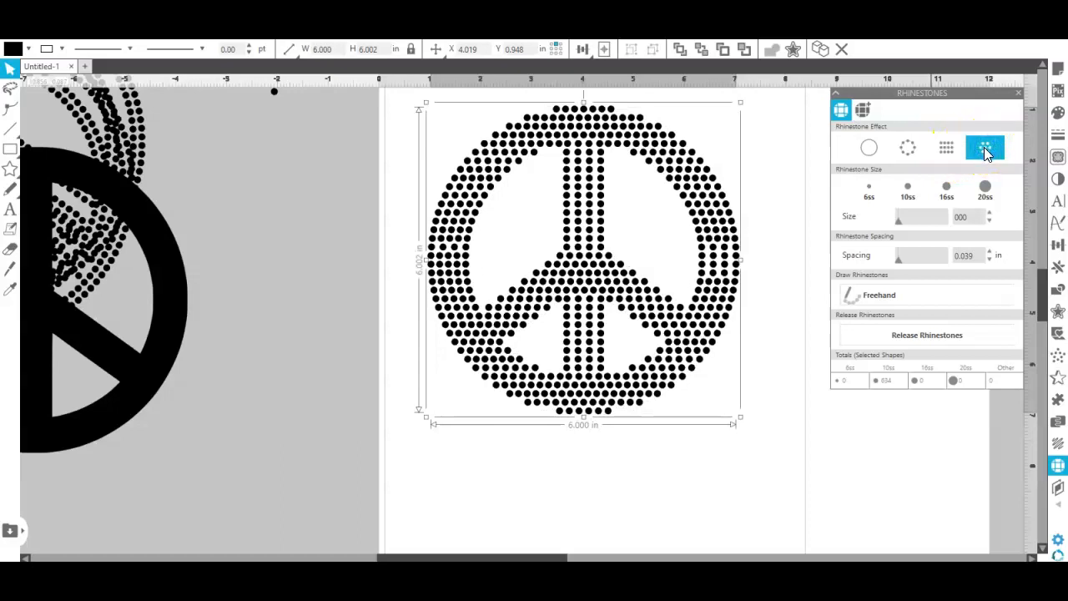
click(960, 151)
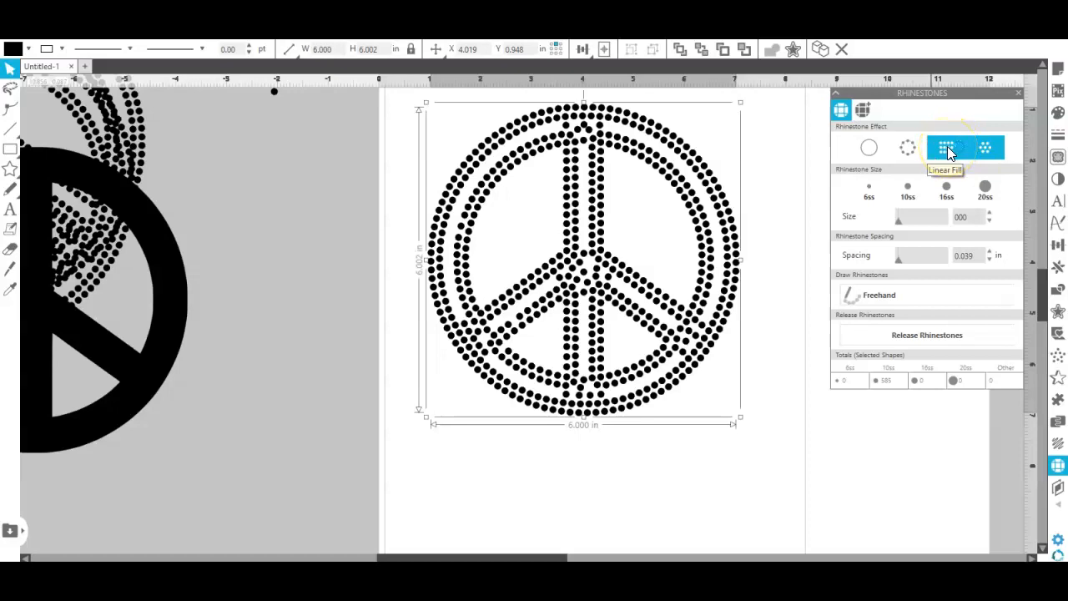
click(948, 149)
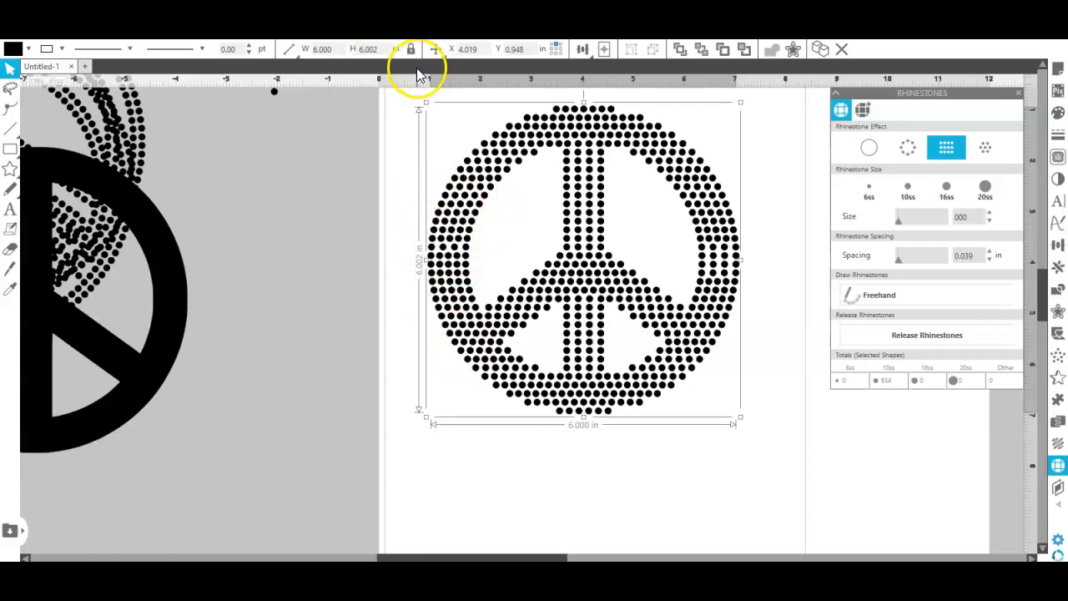
click(892, 342)
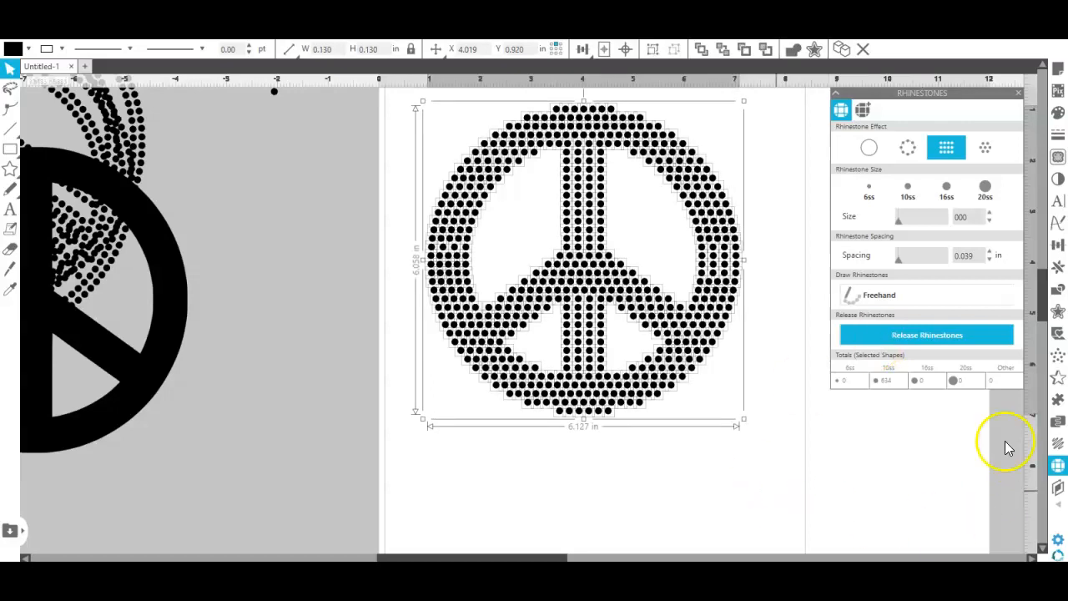
click(567, 363)
Try deleting the three protruding rhinestones along the lower-right triangle's curved edge, and undo the deletions.
click(633, 368)
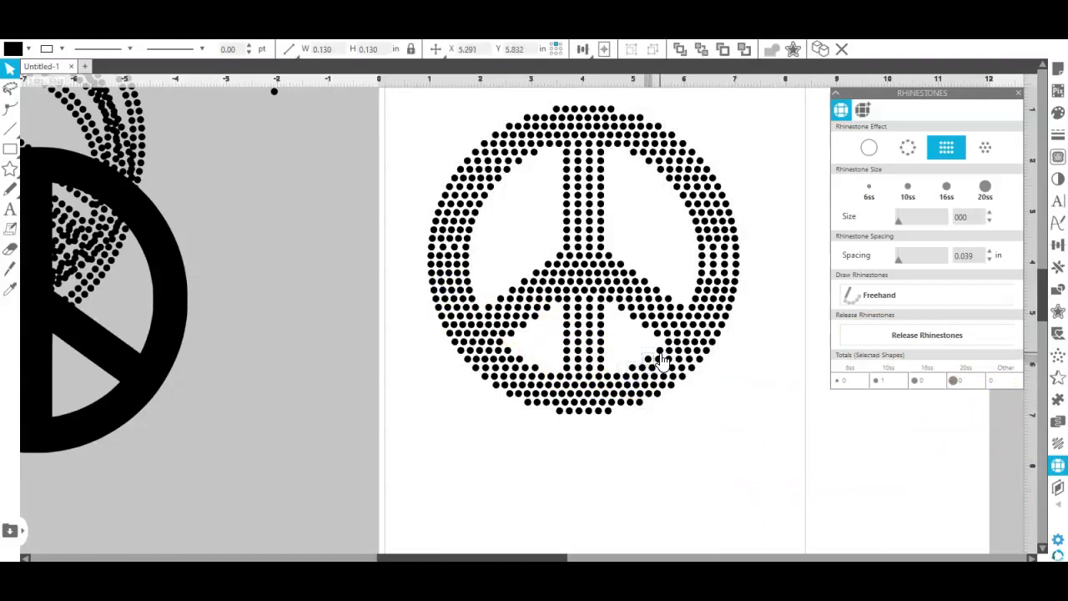
key(Delete)
click(649, 359)
key(Delete)
click(632, 368)
key(Delete)
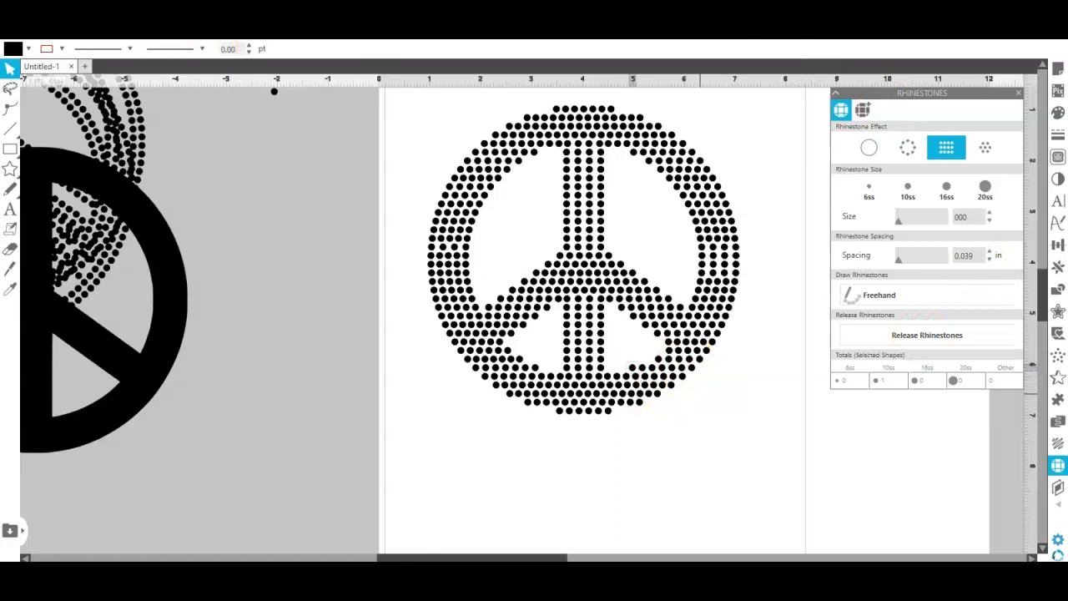
key(ctrl+z)
click(648, 358)
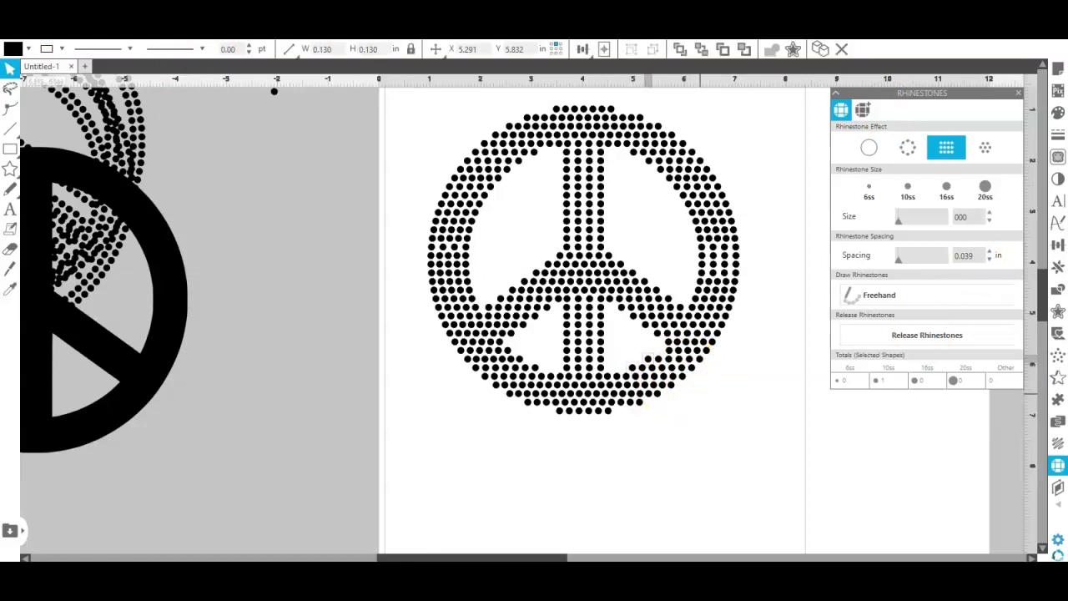
drag(648, 359, 660, 351)
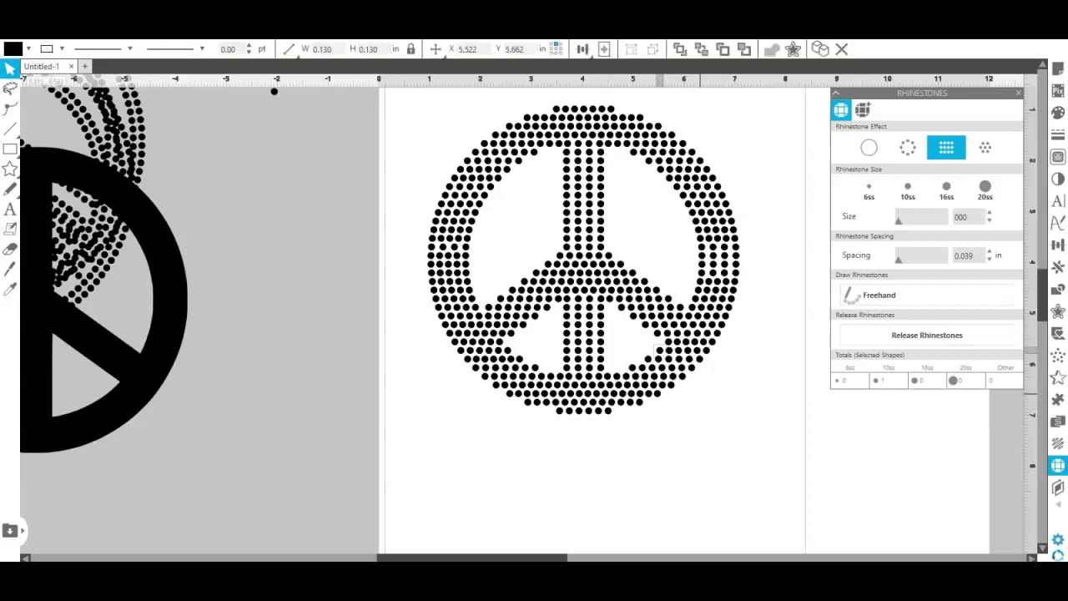
Delete the three rhinestones protruding into the lower-right triangle along its curved edge.
click(660, 351)
click(648, 358)
key(Delete)
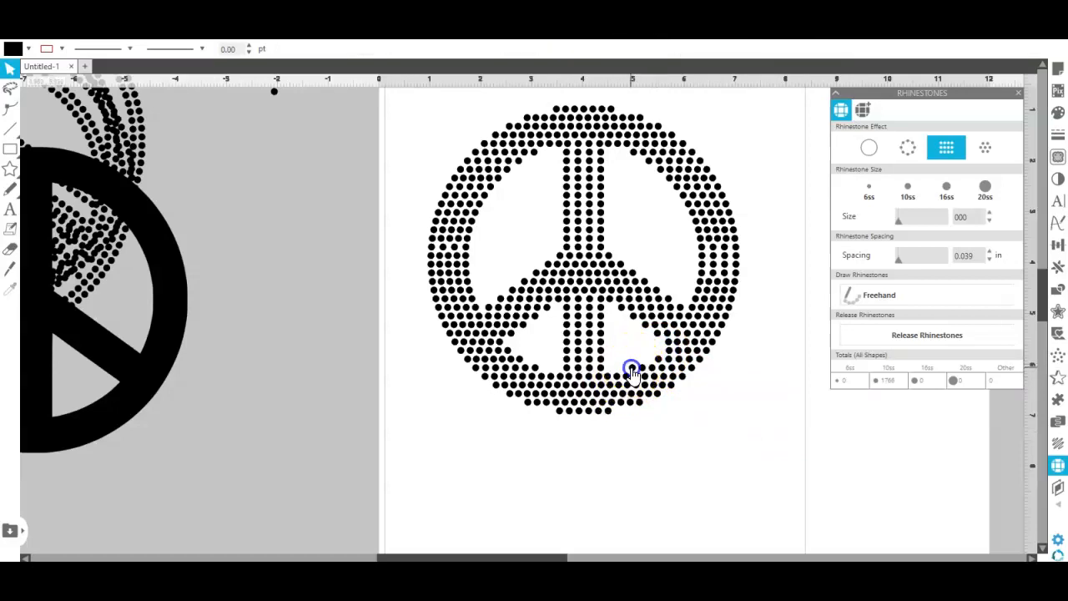
click(631, 368)
key(Delete)
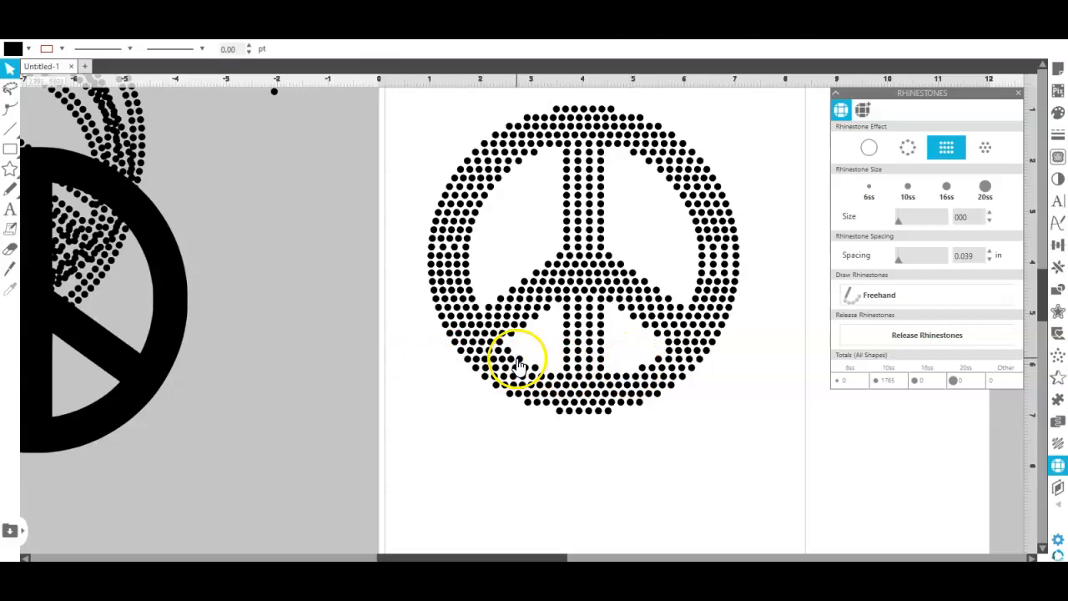
Delete the three matching rhinestones protruding into the lower-left triangle along its curved edge.
click(517, 363)
key(Delete)
click(535, 367)
key(Delete)
click(508, 354)
key(Delete)
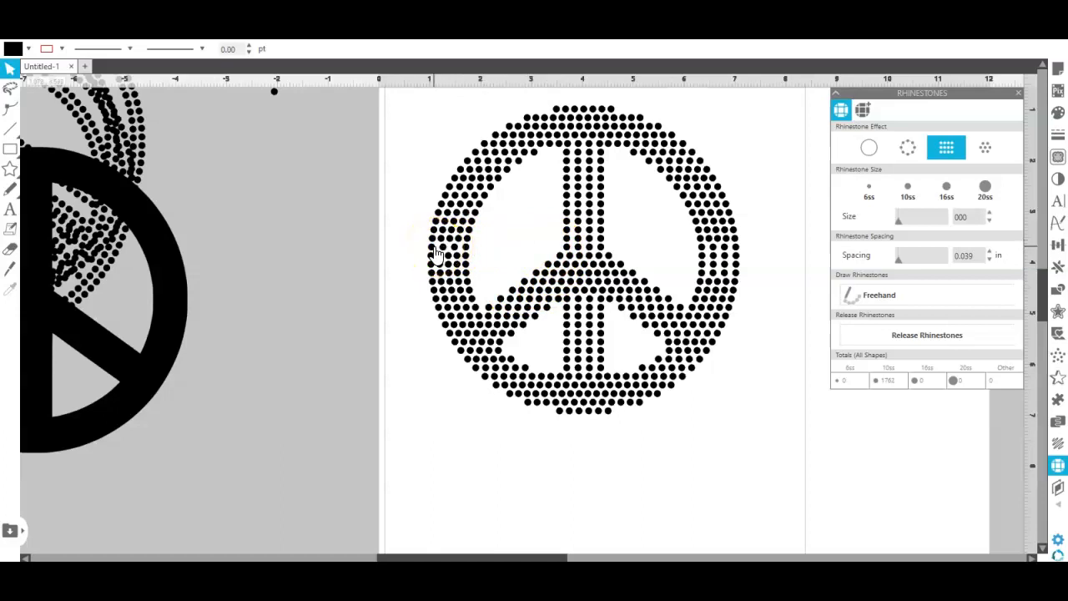
Duplicate the innermost rhinestone of the row at mid-height on the ring's left side and place the copy just inside it.
right_click(467, 248)
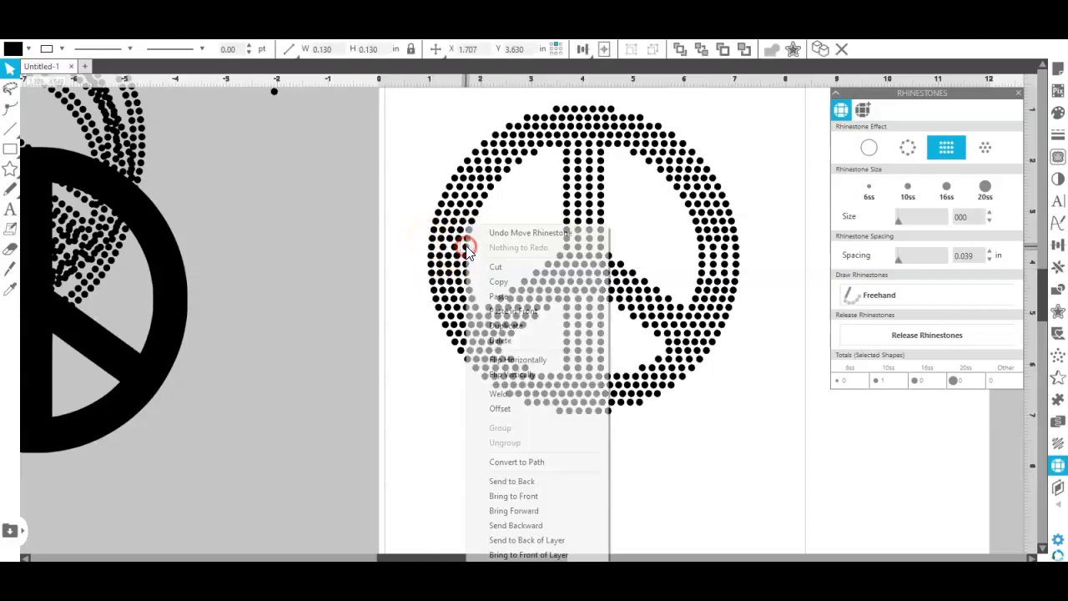
click(501, 323)
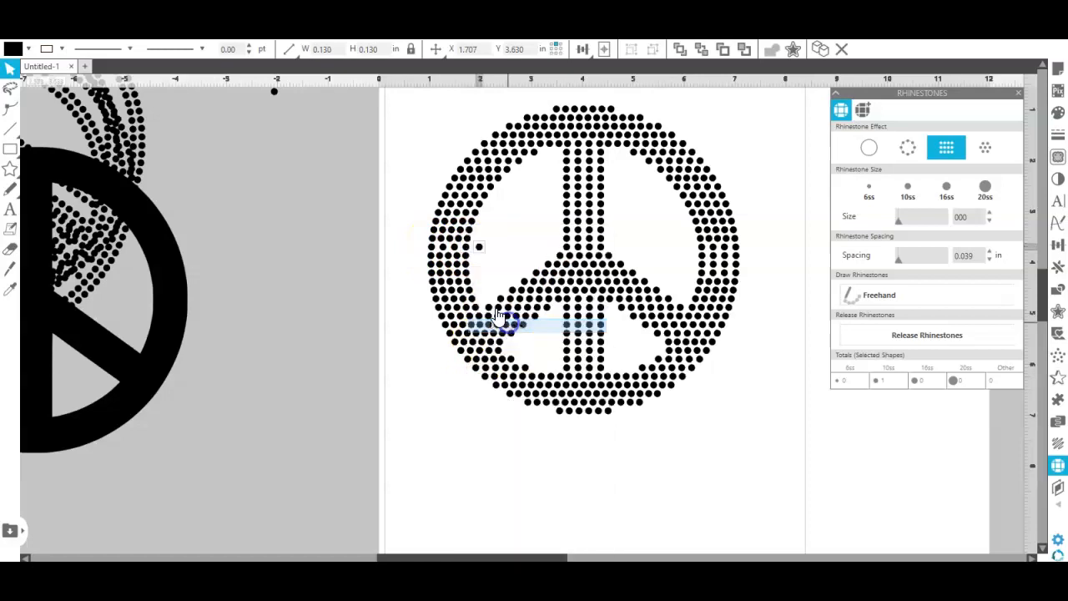
drag(481, 245, 478, 248)
click(418, 245)
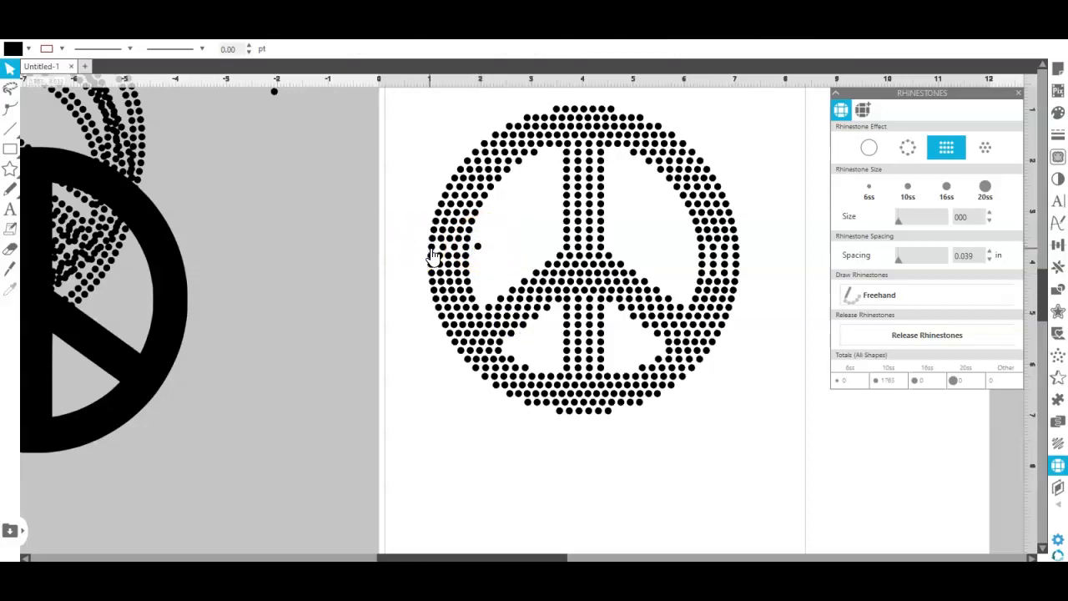
Try spacing the five rhinestones in the ring's left mid-height row evenly in the horizontal direction, and undo the spacing.
click(432, 252)
drag(434, 254, 478, 247)
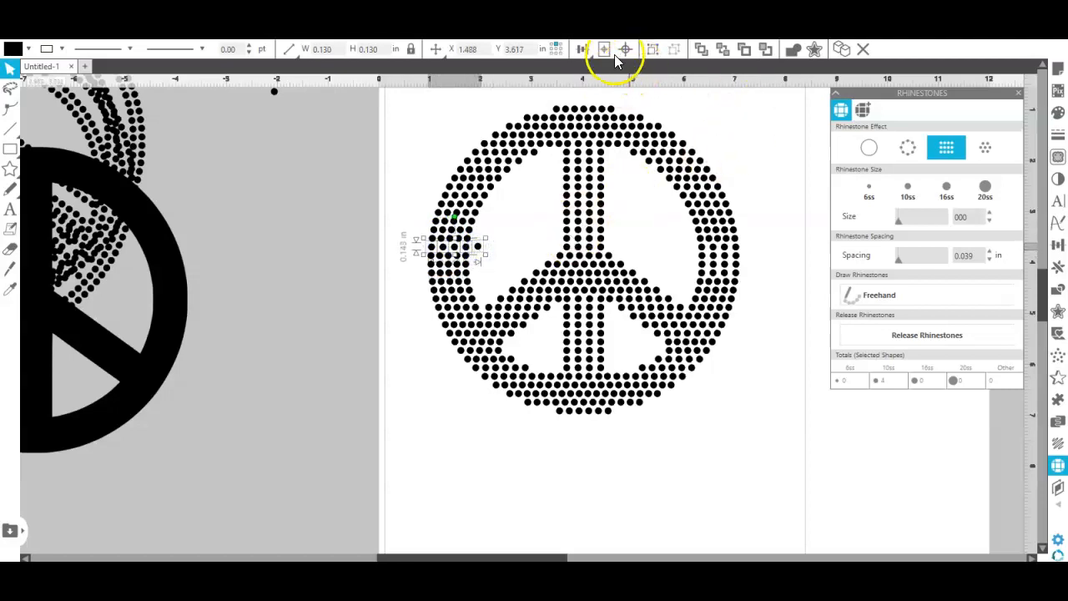
mouse_move(583, 52)
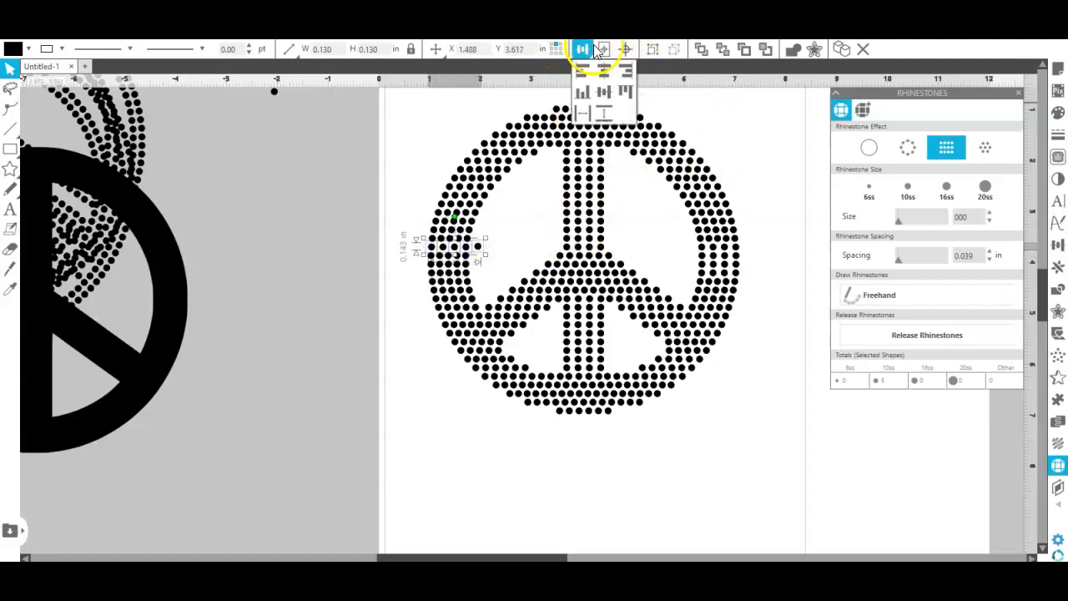
click(582, 52)
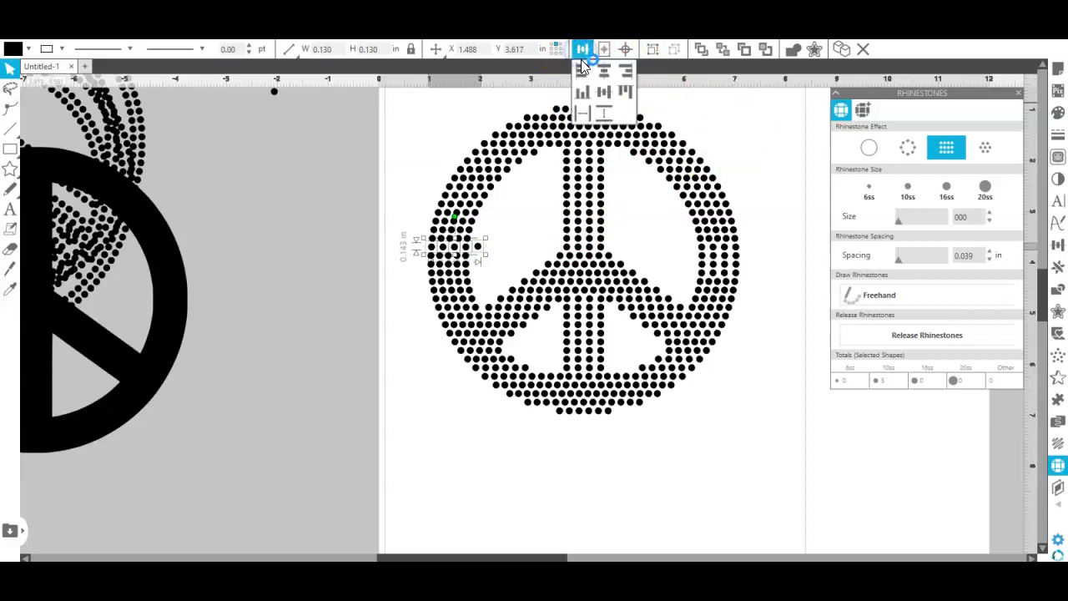
click(584, 117)
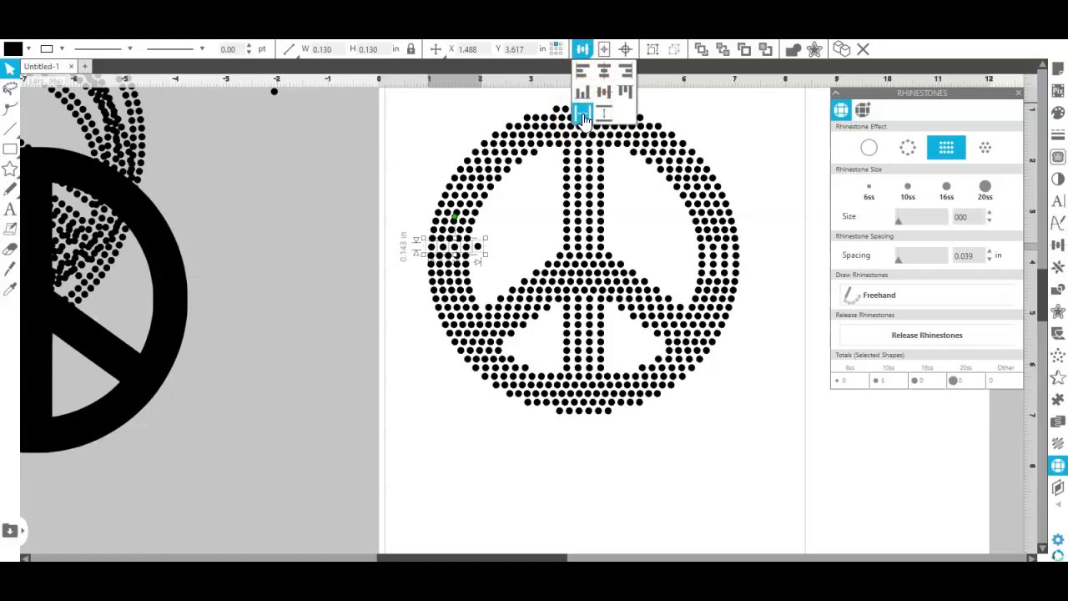
click(300, 101)
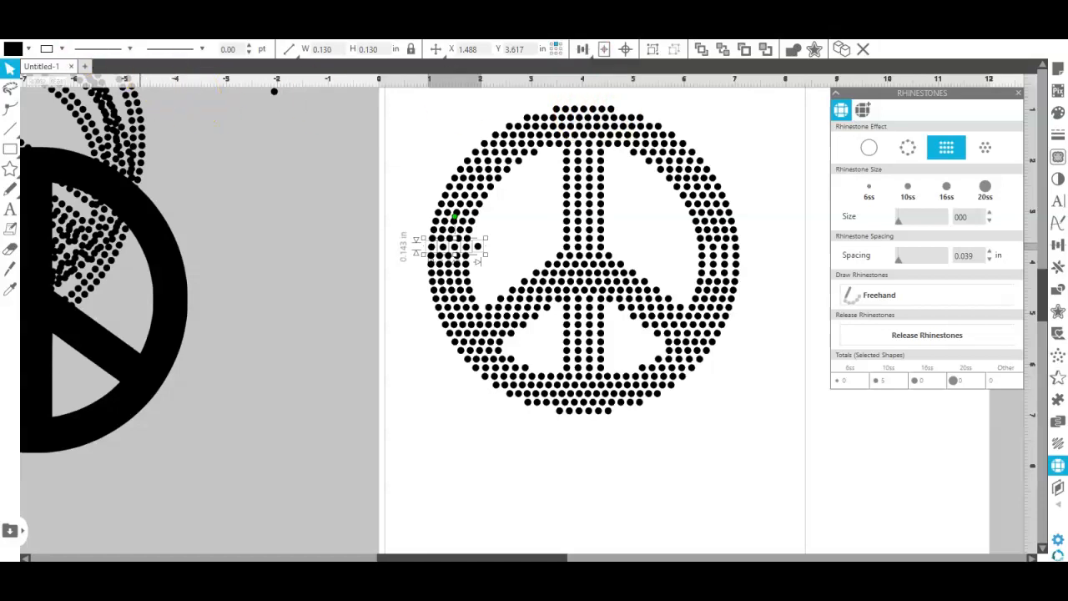
key(ctrl+z)
key(ctrl+z)
key(ctrl+z)
key(ctrl+z)
key(ctrl+z)
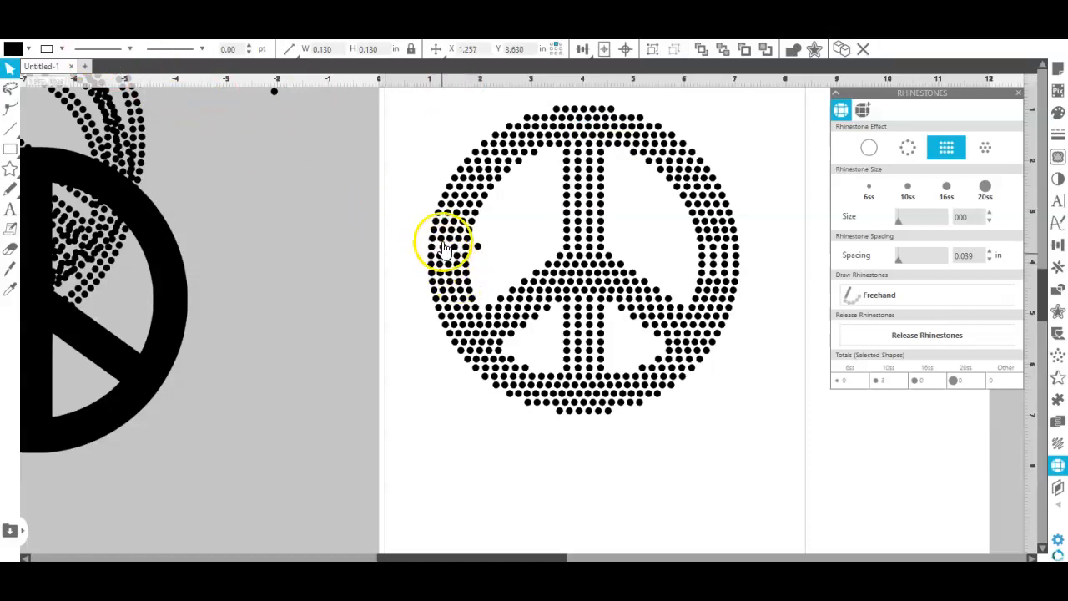
Select the inner rhinestones of the ring's left mid-height row and nudge them left toward the outer edge.
click(445, 247)
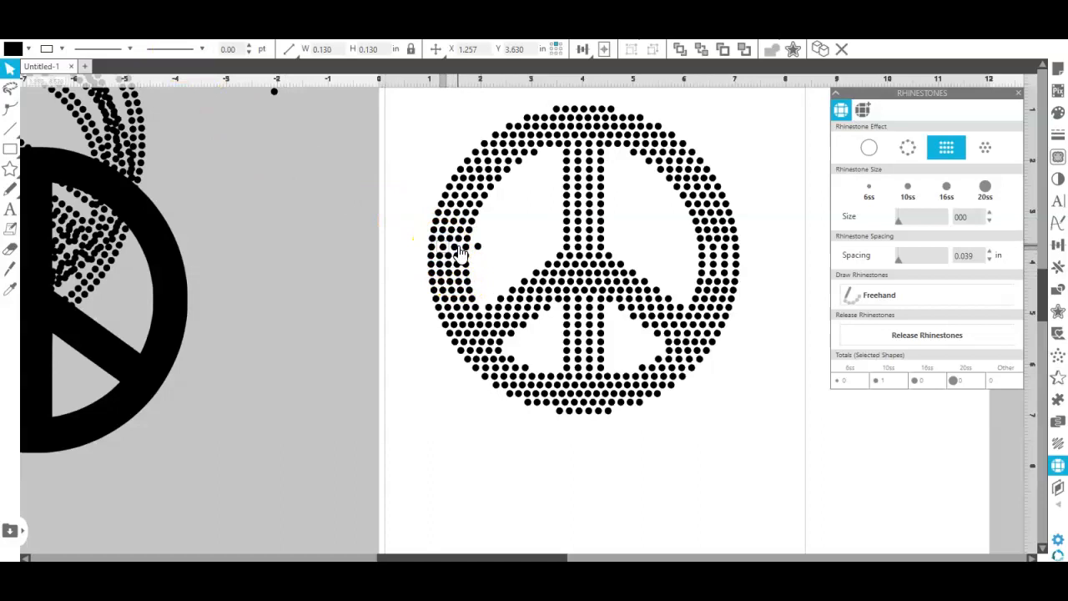
drag(460, 252, 484, 248)
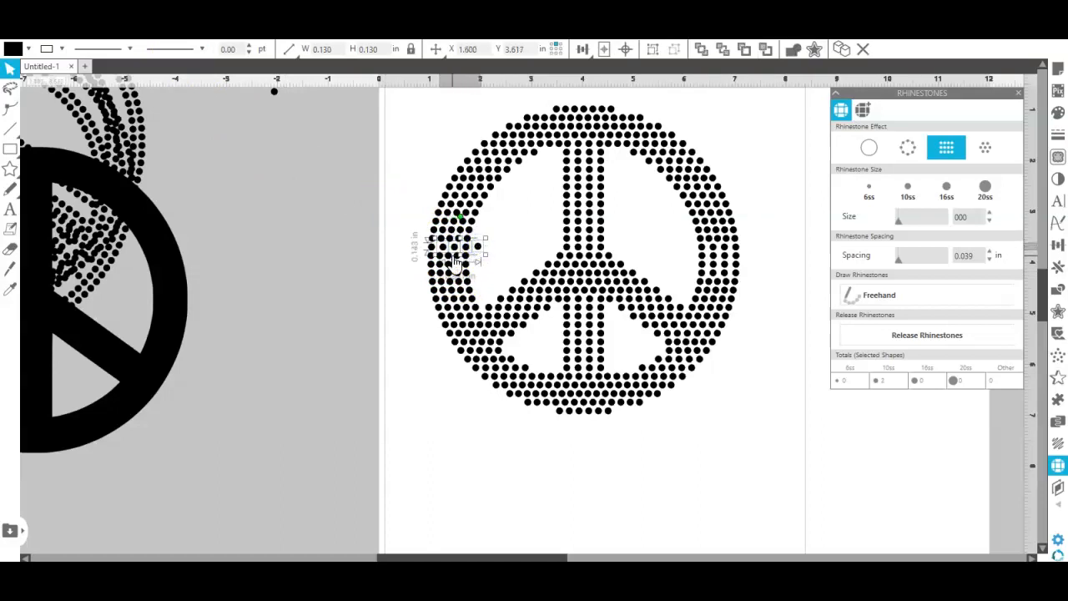
key(Left)
key(Left)
key(Left)
key(Left)
key(Left)
key(Left)
key(Left)
key(Left)
key(Left)
key(Left)
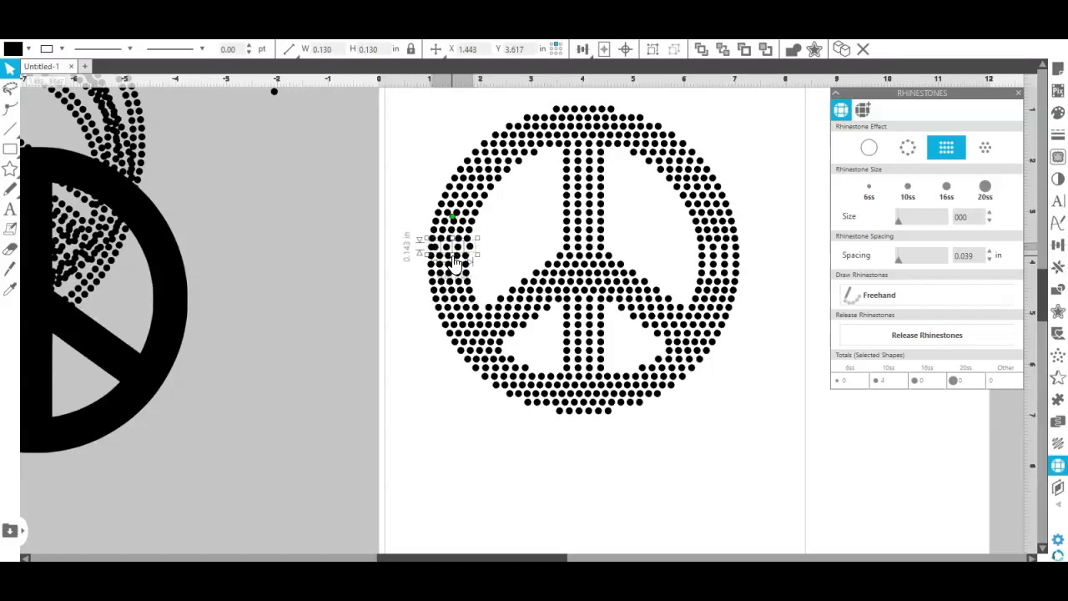
Delete the surplus rhinestone at the outer end of the left mid-height row.
click(328, 195)
click(432, 250)
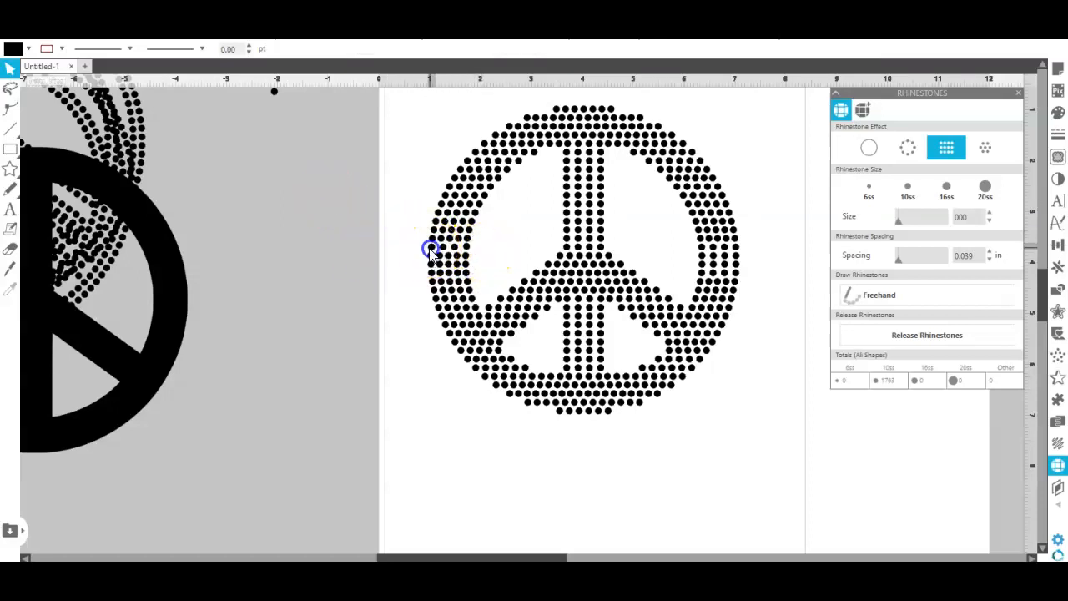
click(470, 282)
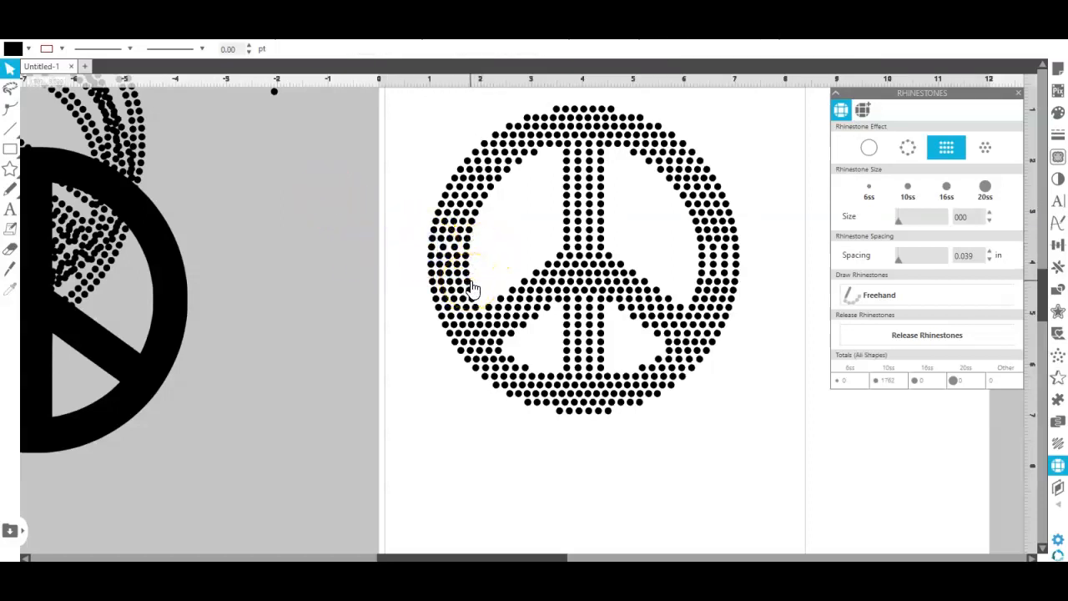
Duplicate a rhinestone in the left mid-height row and position the copy at the row's inner end, in line with the ring's inner edge.
click(442, 250)
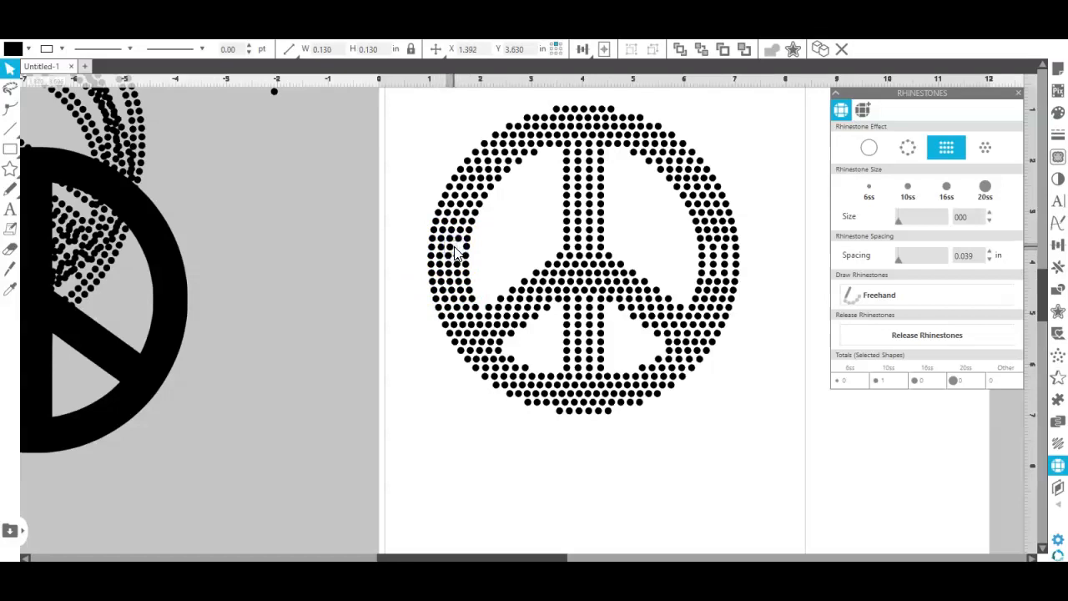
right_click(455, 254)
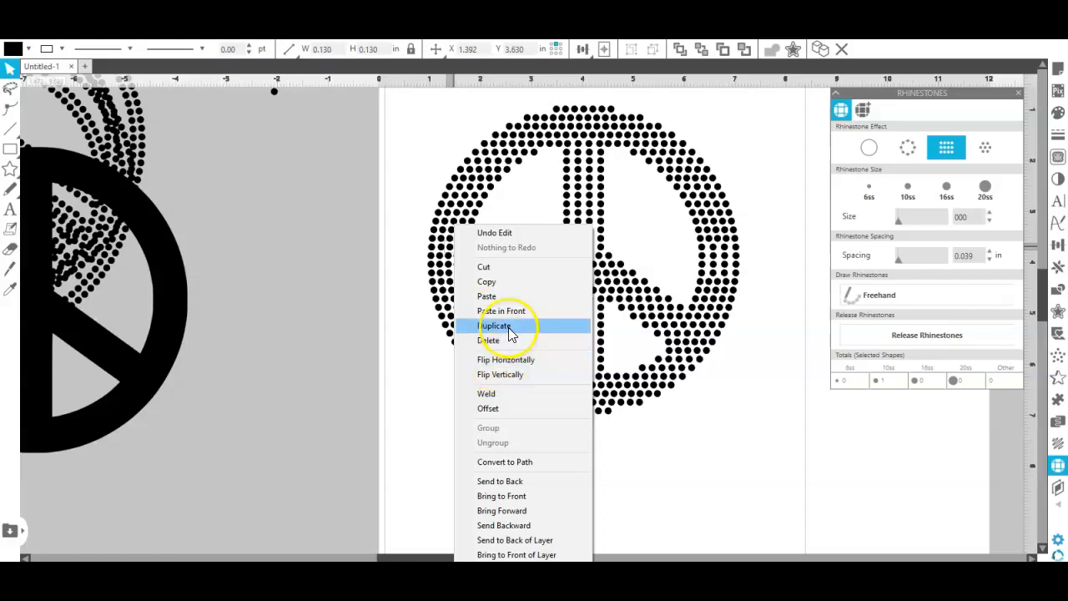
click(511, 325)
mouse_move(511, 332)
mouse_down()
mouse_move(462, 245)
mouse_move(470, 250)
mouse_move(458, 252)
mouse_up()
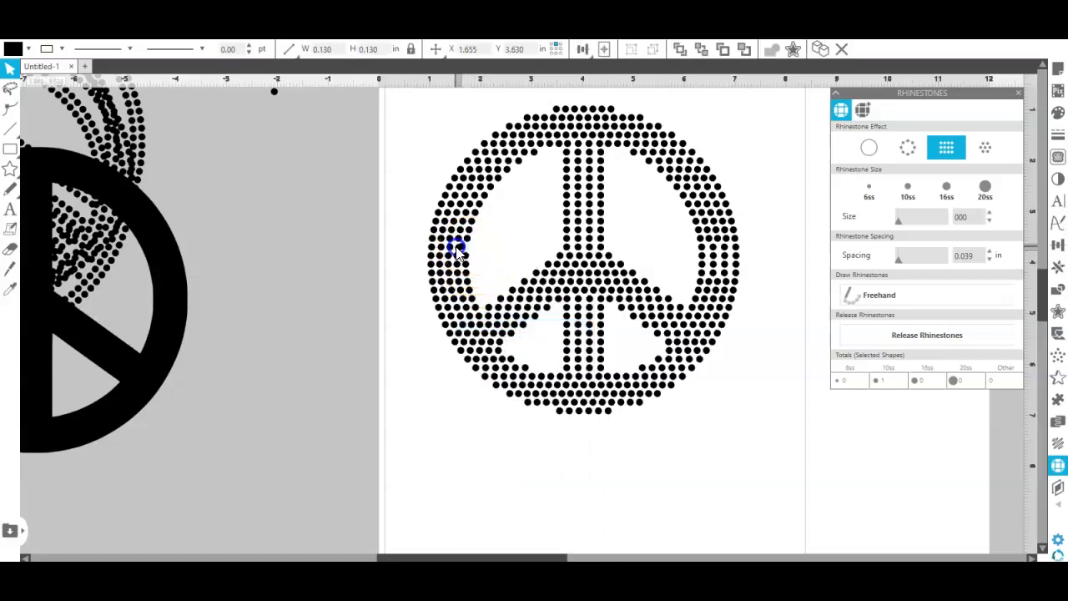
click(465, 253)
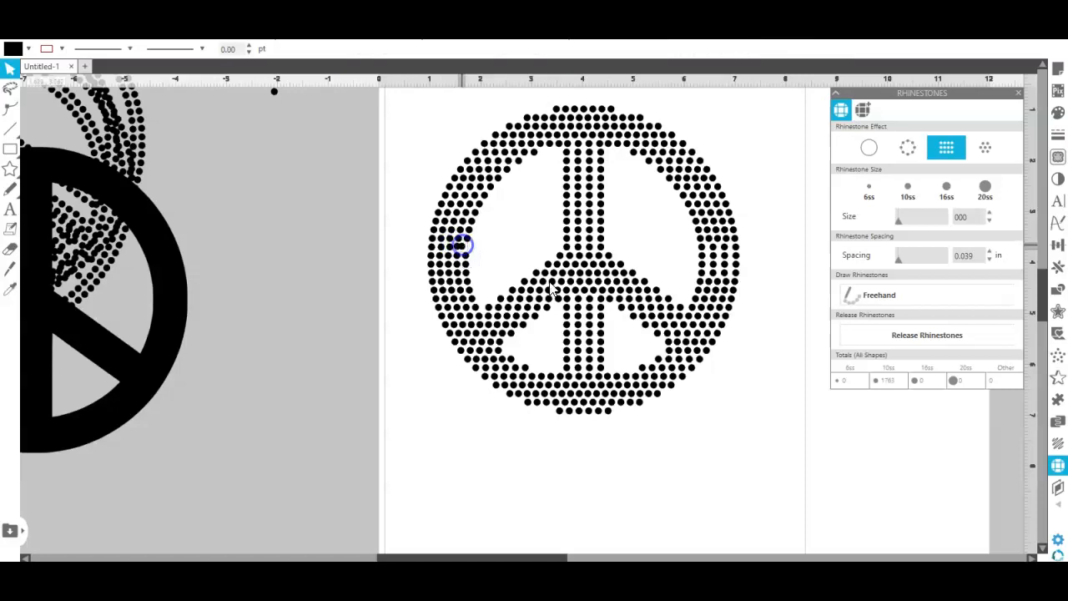
click(551, 286)
click(435, 276)
key(Right)
key(Right)
key(Right)
key(Down)
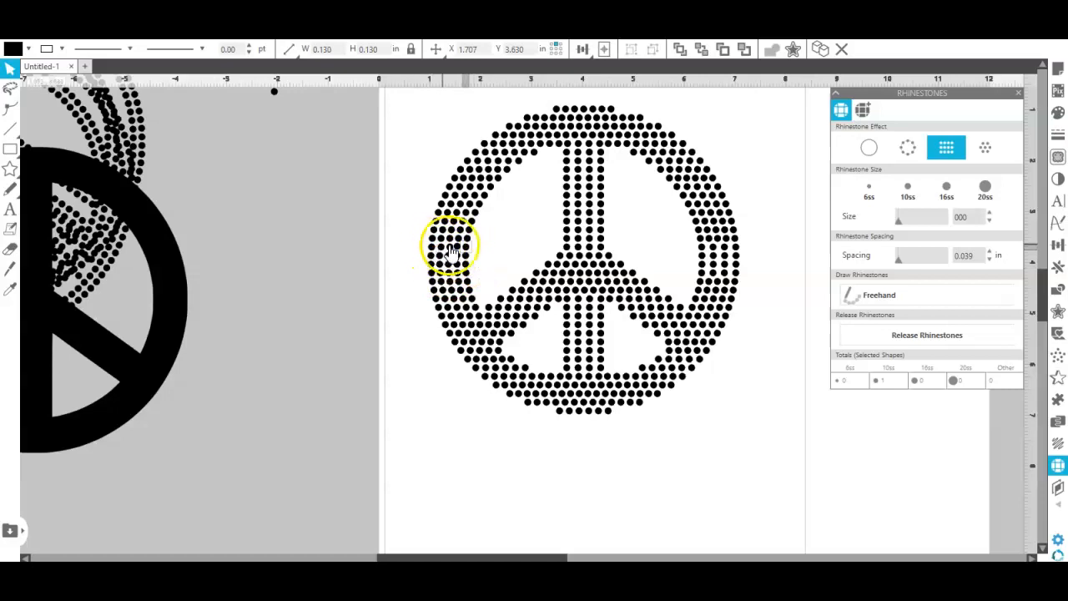
Nudge the middle rhinestones of the left mid-height row individually to even out the gaps between them.
key(Left)
key(Left)
key(Left)
key(Left)
key(Left)
key(Left)
key(Left)
key(Left)
key(Left)
key(Left)
key(Left)
key(Left)
key(Left)
key(Left)
key(Left)
key(Left)
key(Left)
key(Left)
key(Left)
key(Left)
key(Left)
key(Left)
key(Left)
key(Left)
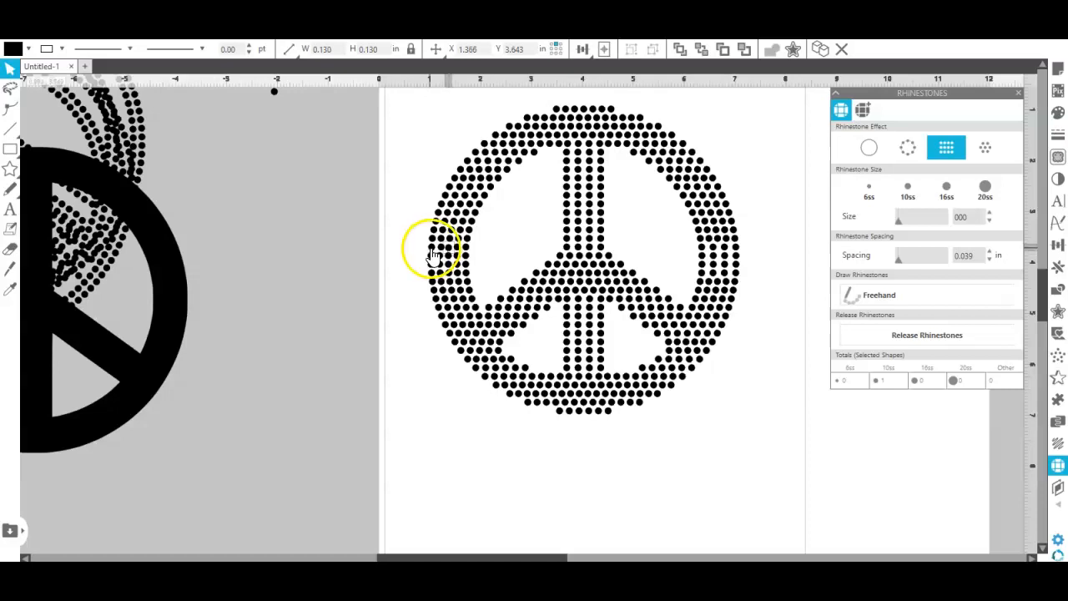
click(442, 250)
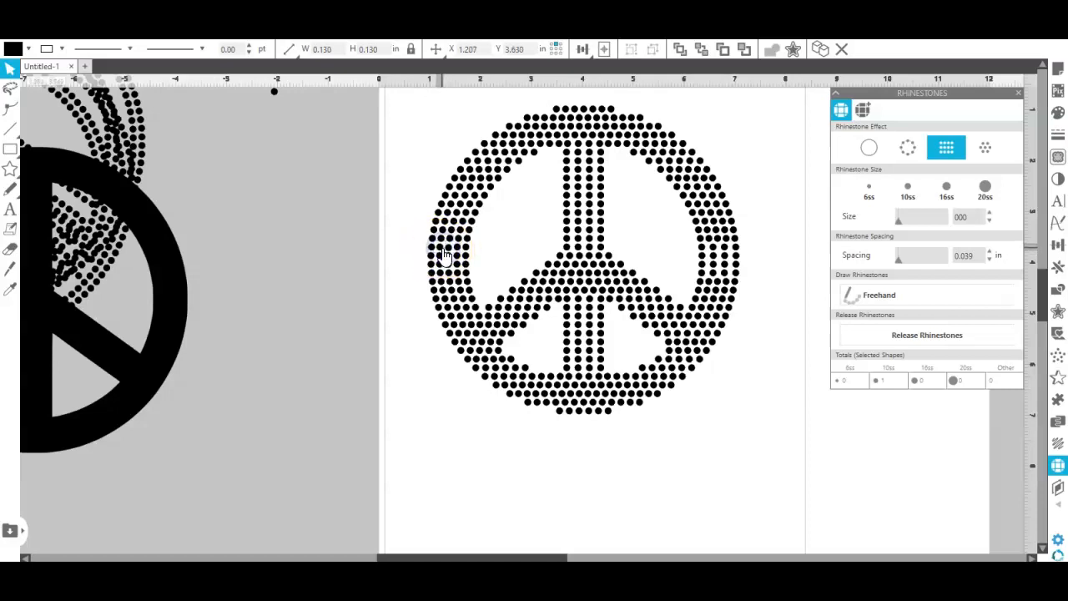
click(448, 249)
click(458, 250)
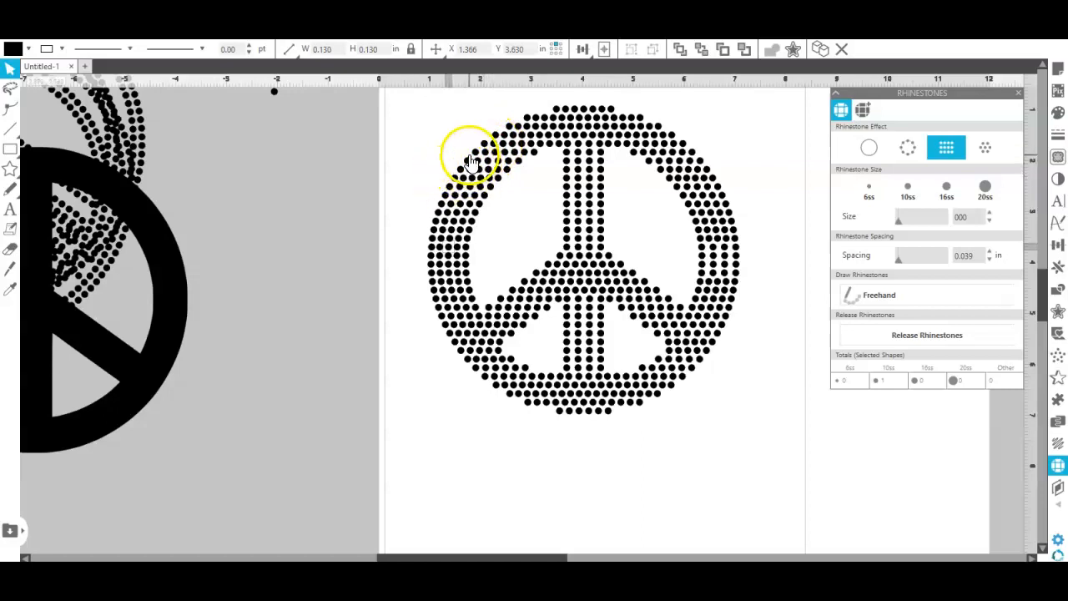
Adjust the rhinestones in one row of the ring's upper-left curve and delete the surplus stone at its inner edge.
click(479, 164)
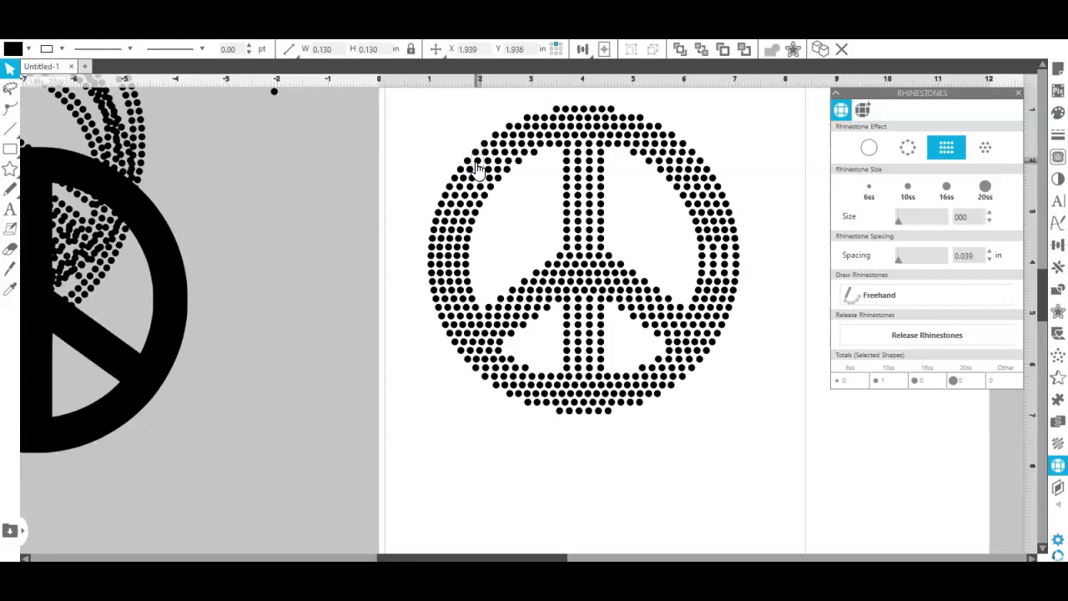
click(491, 162)
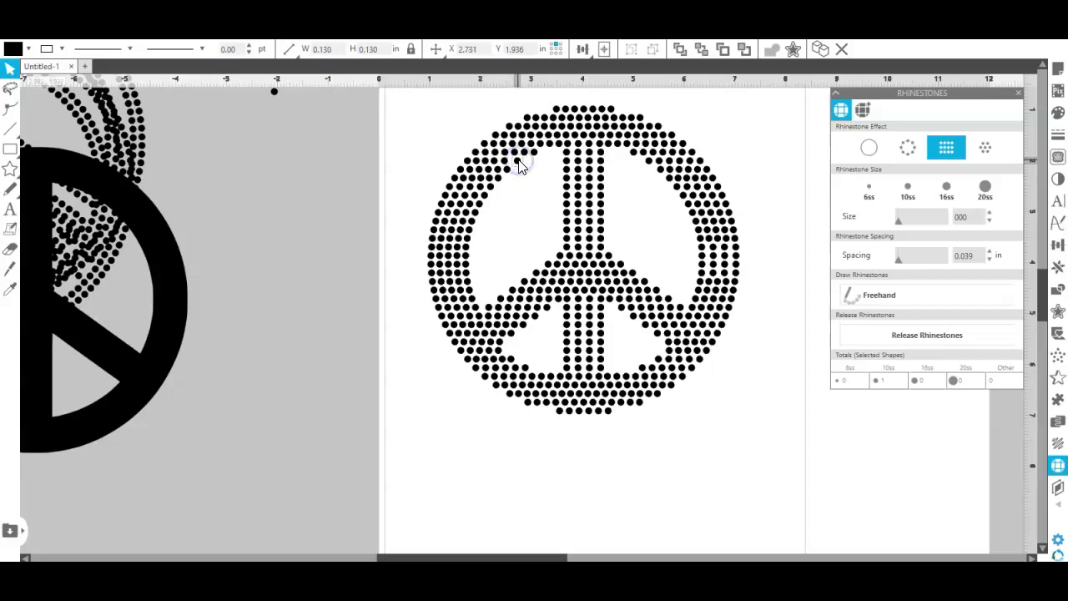
mouse_move(519, 167)
mouse_down()
mouse_move(514, 184)
mouse_move(543, 167)
mouse_move(534, 151)
mouse_move(535, 161)
mouse_up()
key(Delete)
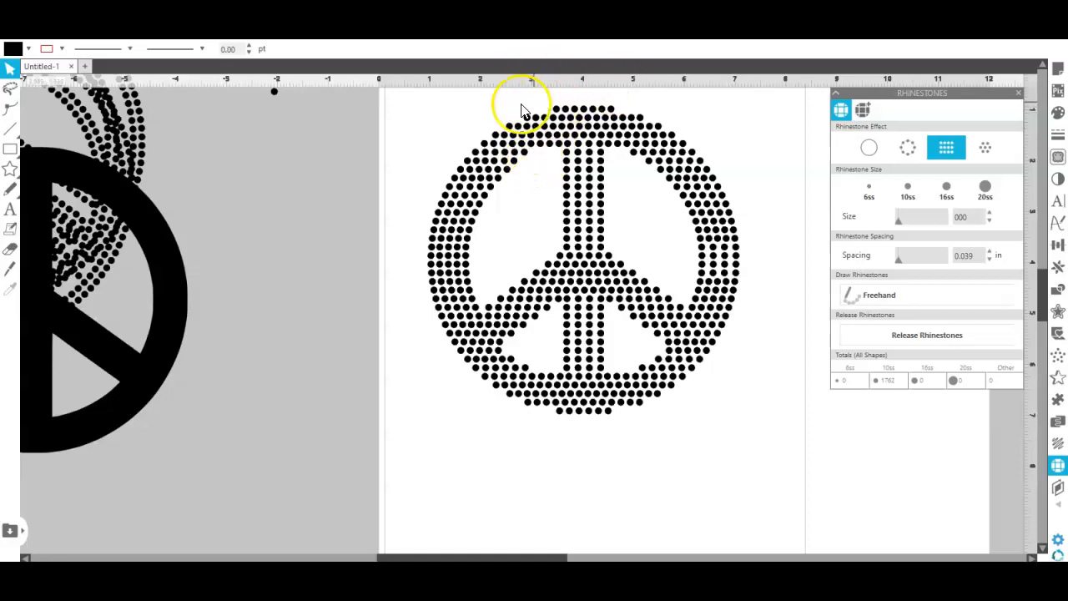
Duplicate a rhinestone from the ring's second row and place the copy at the left end of the top row.
click(532, 120)
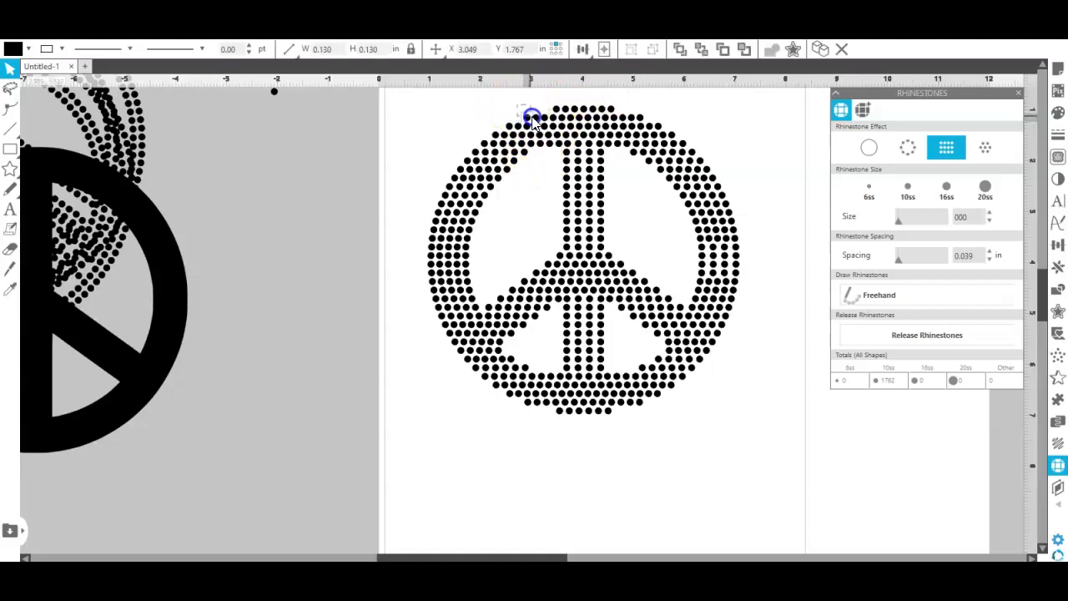
click(558, 121)
click(551, 119)
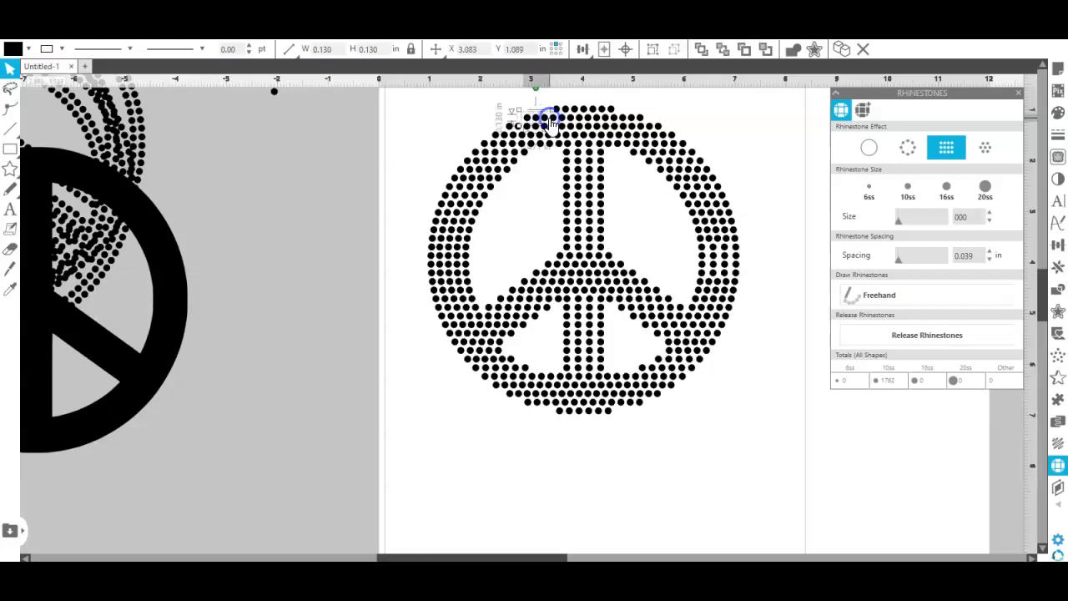
right_click(550, 123)
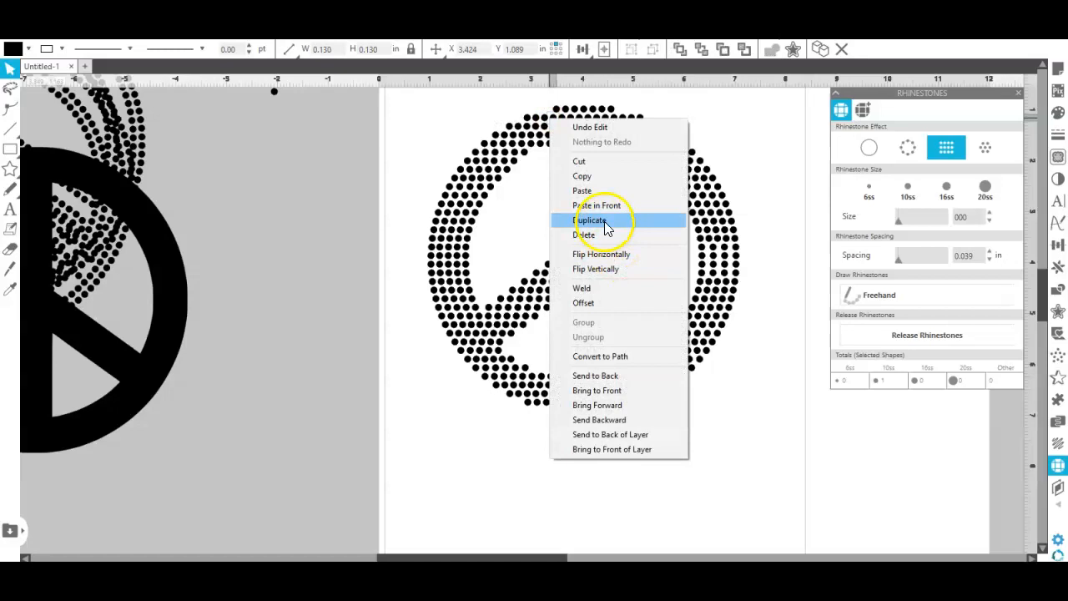
click(604, 219)
drag(555, 111, 541, 106)
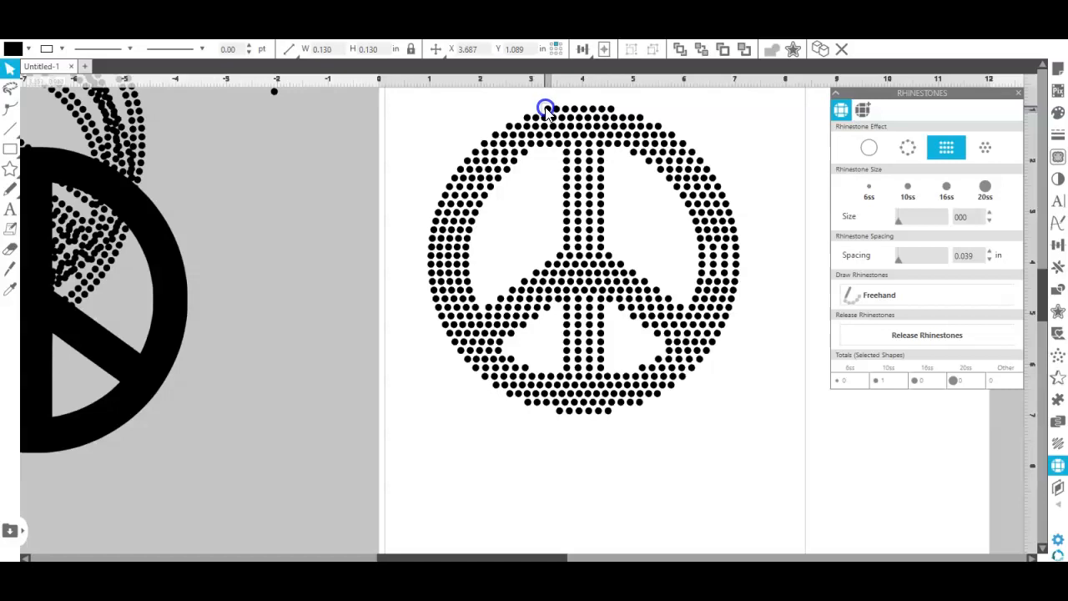
Duplicate the end rhinestone twice more, extending the left ends of the ring's top and second rows by one stone each.
right_click(547, 113)
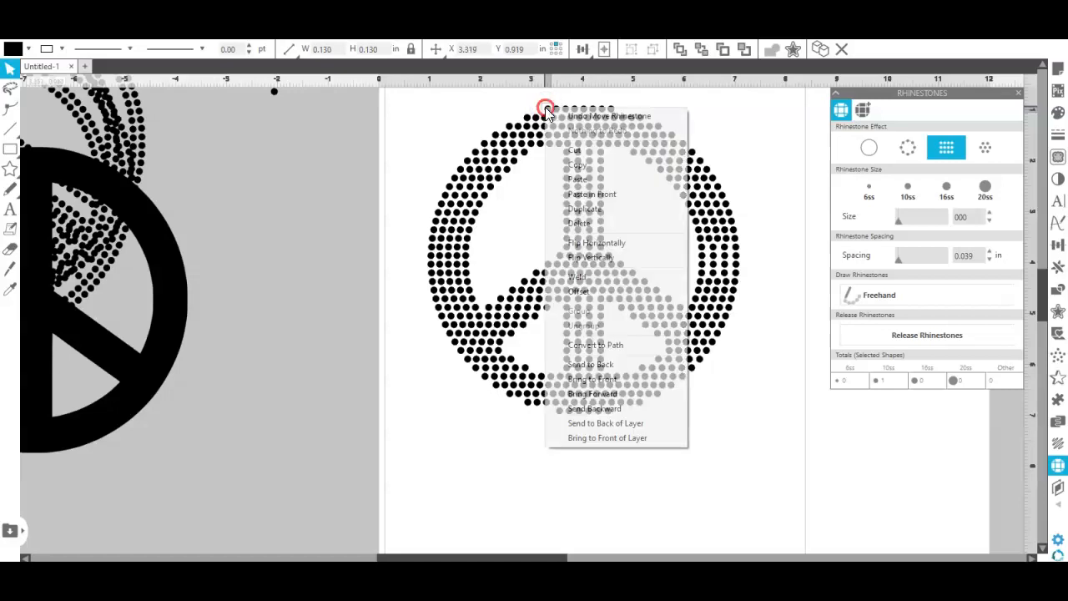
click(581, 209)
mouse_move(556, 91)
mouse_down()
mouse_move(572, 112)
mouse_move(549, 113)
mouse_up()
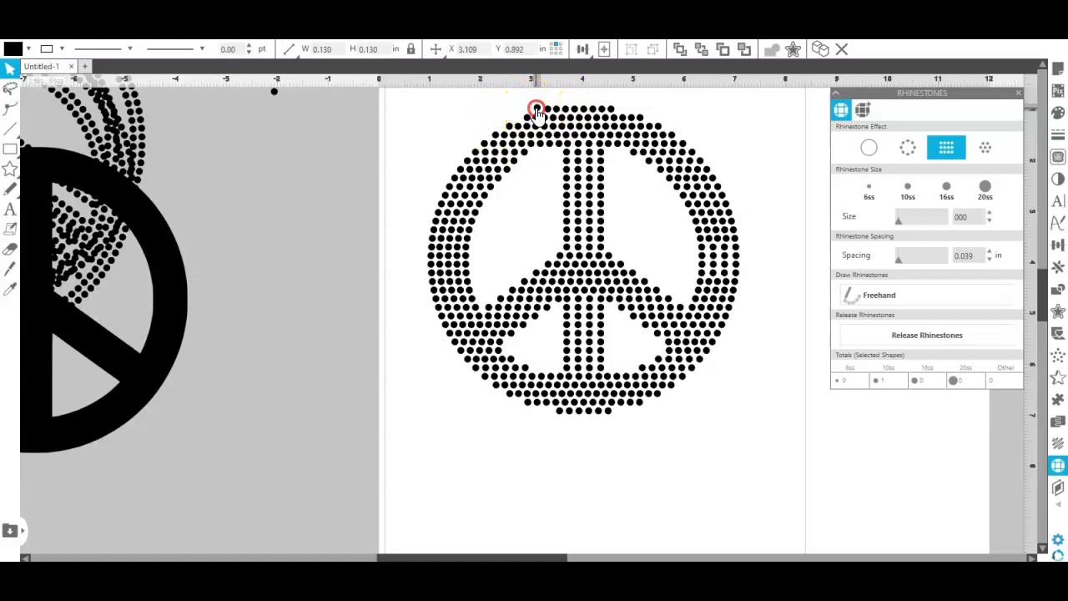
right_click(537, 113)
click(588, 211)
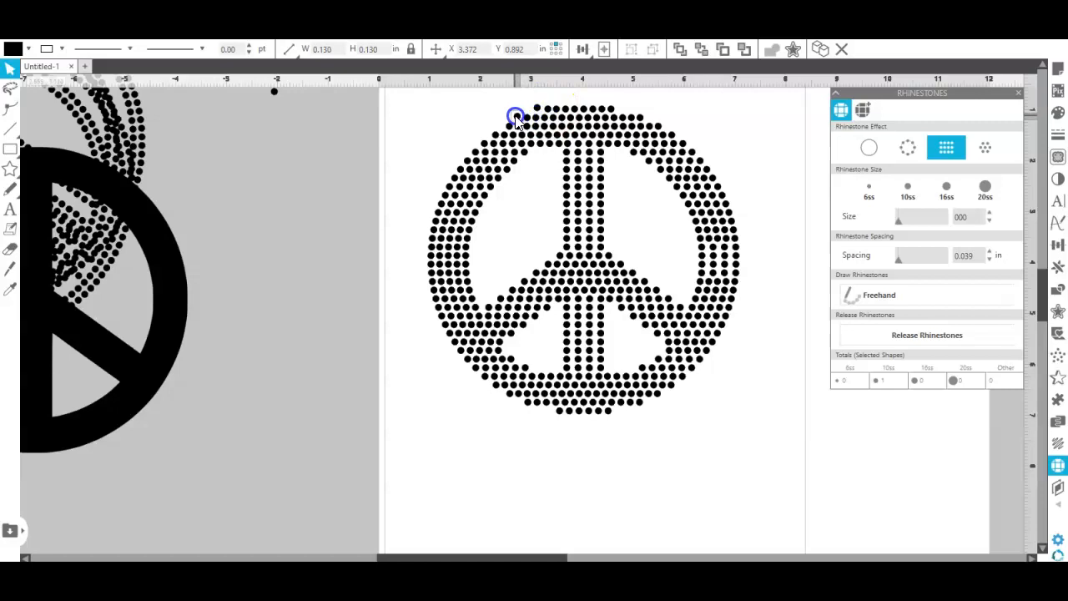
Select all rhinestones in the ring's top row and align them along their top edges.
drag(517, 119, 614, 106)
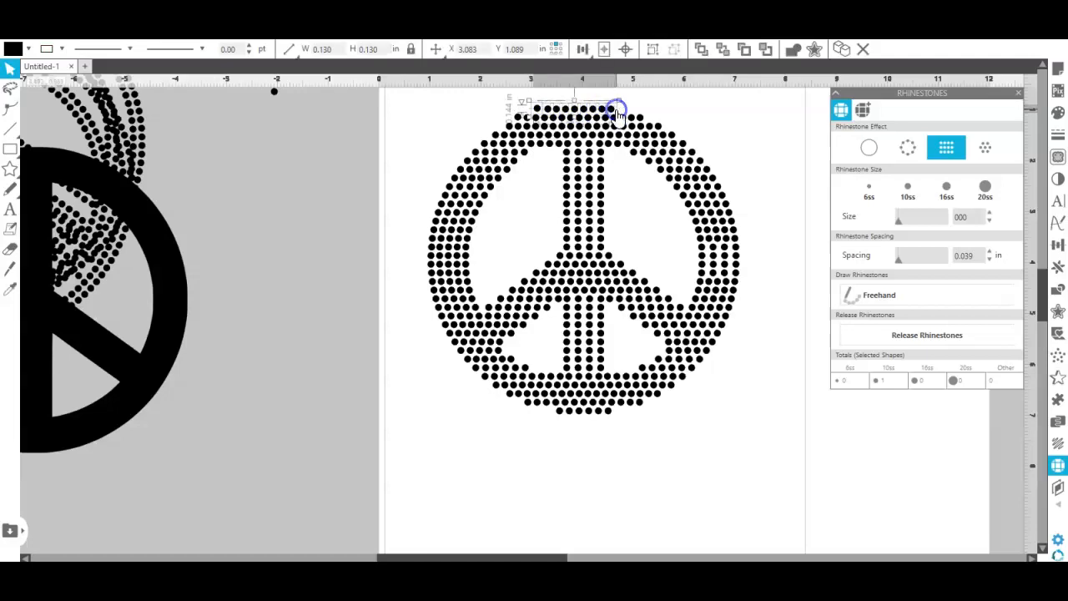
right_click(643, 110)
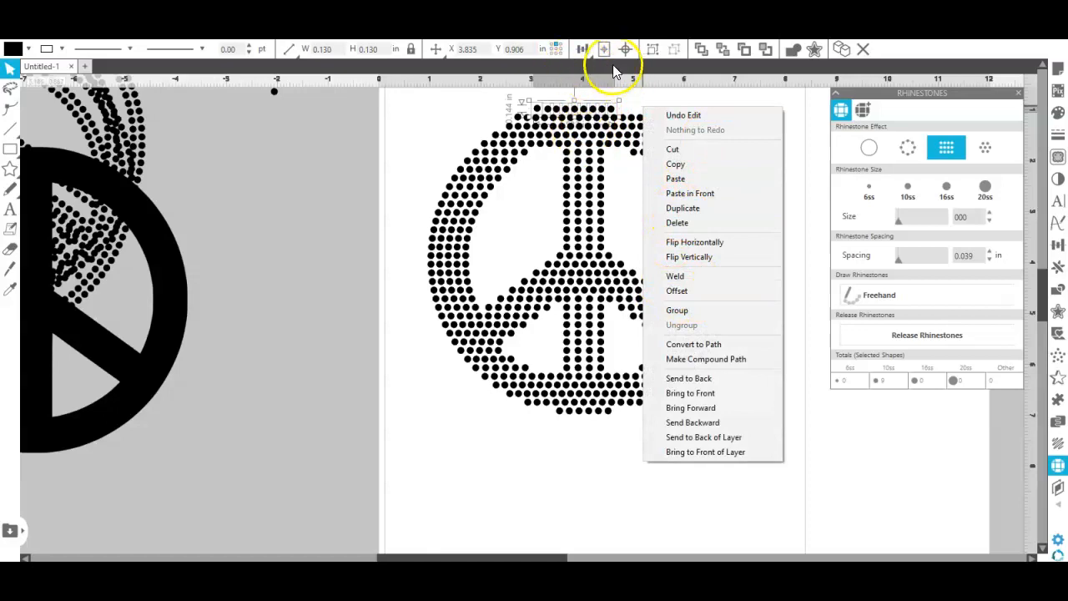
click(577, 51)
click(578, 50)
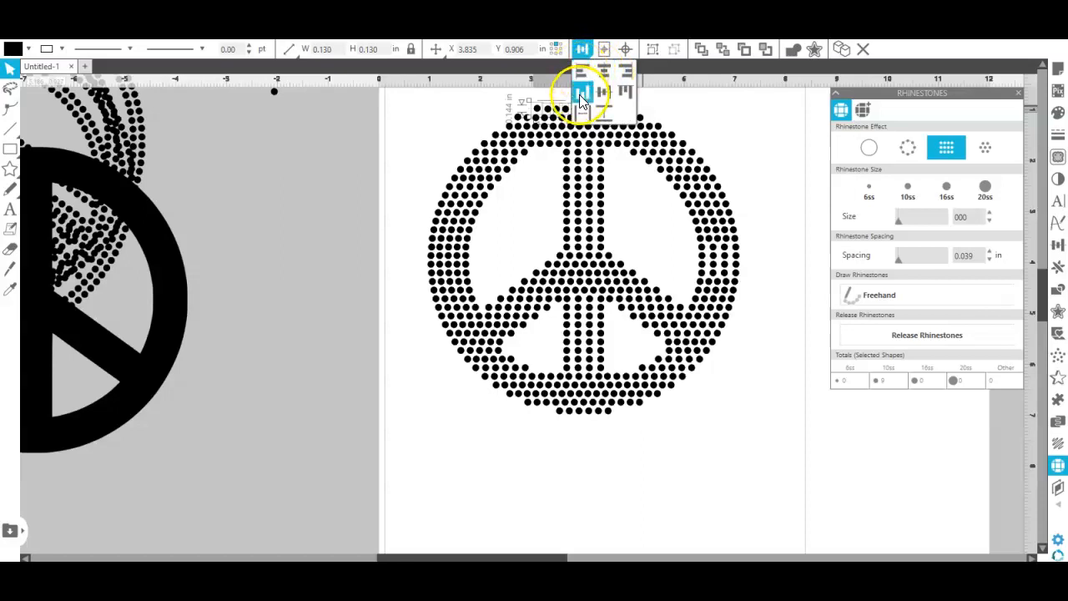
click(629, 89)
click(761, 189)
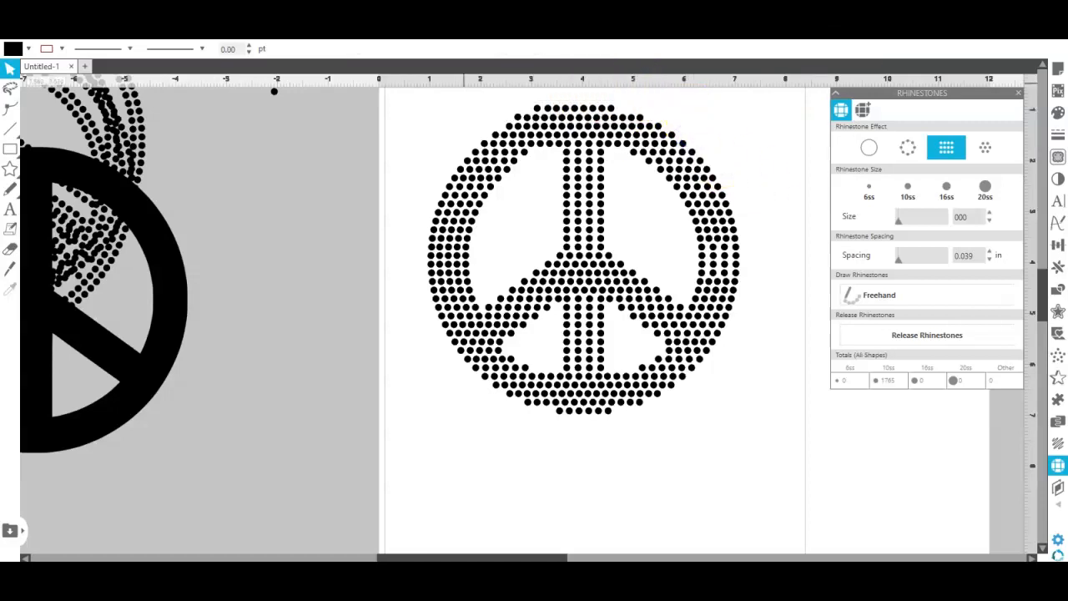
Adjust individual rhinestones in the ring's top row to even out the gaps between them.
click(548, 108)
mouse_move(549, 109)
mouse_down()
mouse_move(560, 107)
mouse_move(566, 127)
mouse_move(574, 110)
mouse_move(587, 110)
mouse_up()
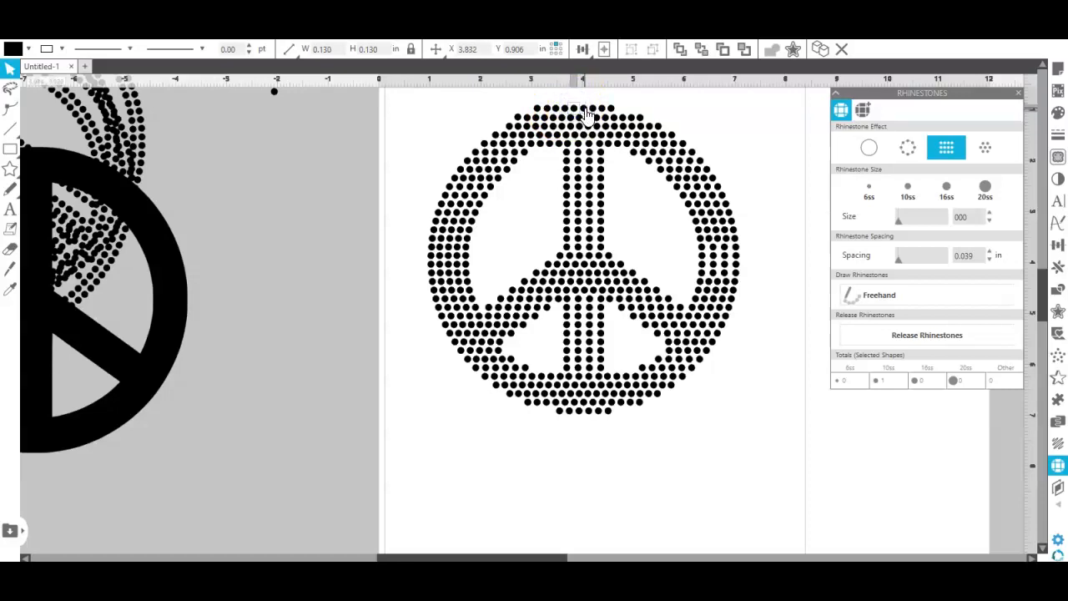
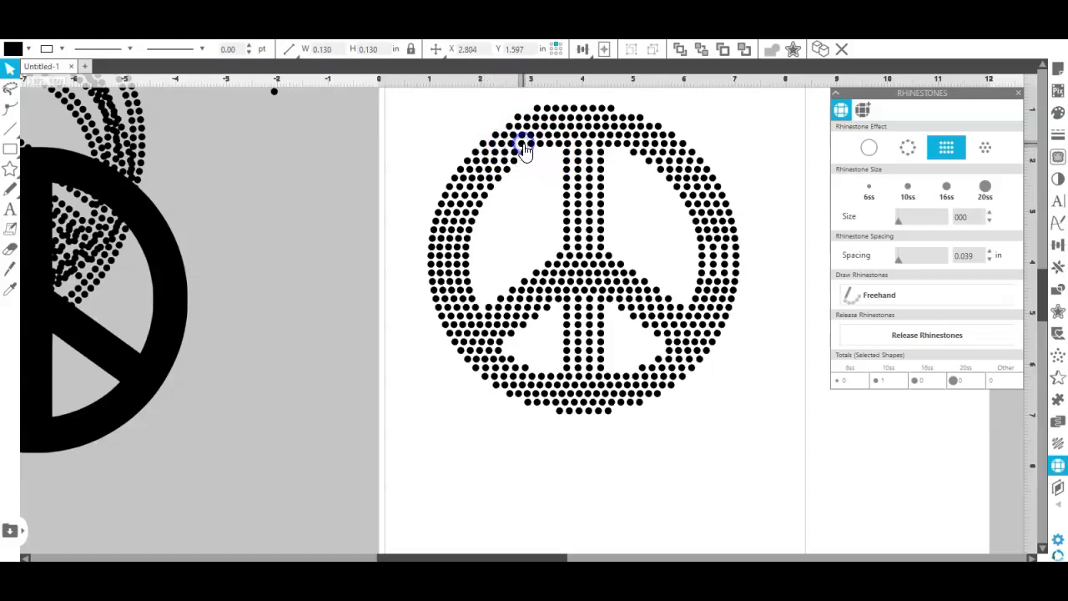
click(527, 192)
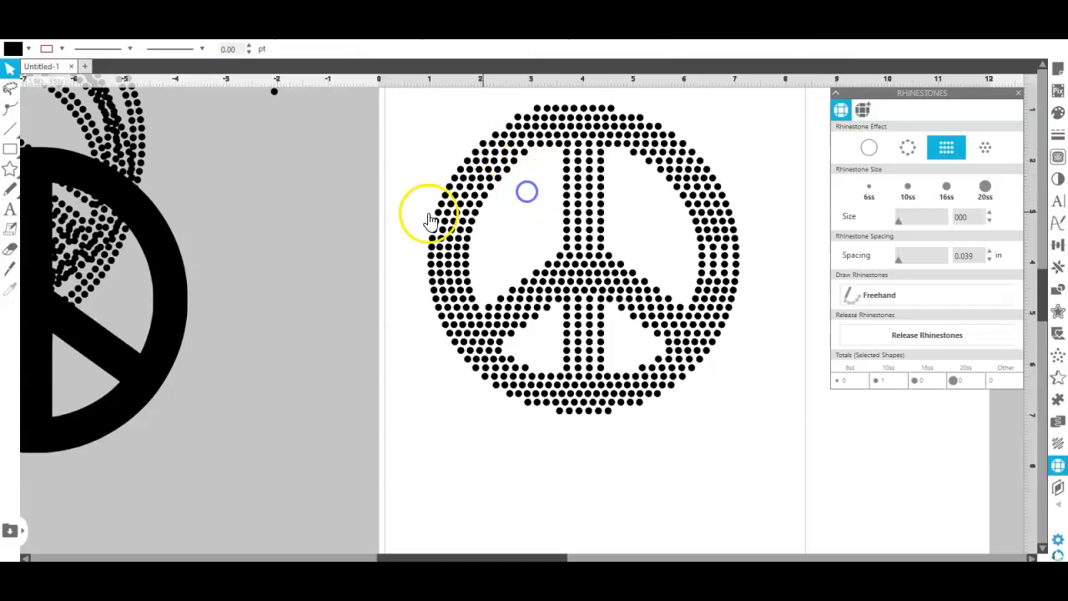
Duplicate the left end rhinestone of the ring's fourth row and place the copy at the left end of the third row.
click(493, 135)
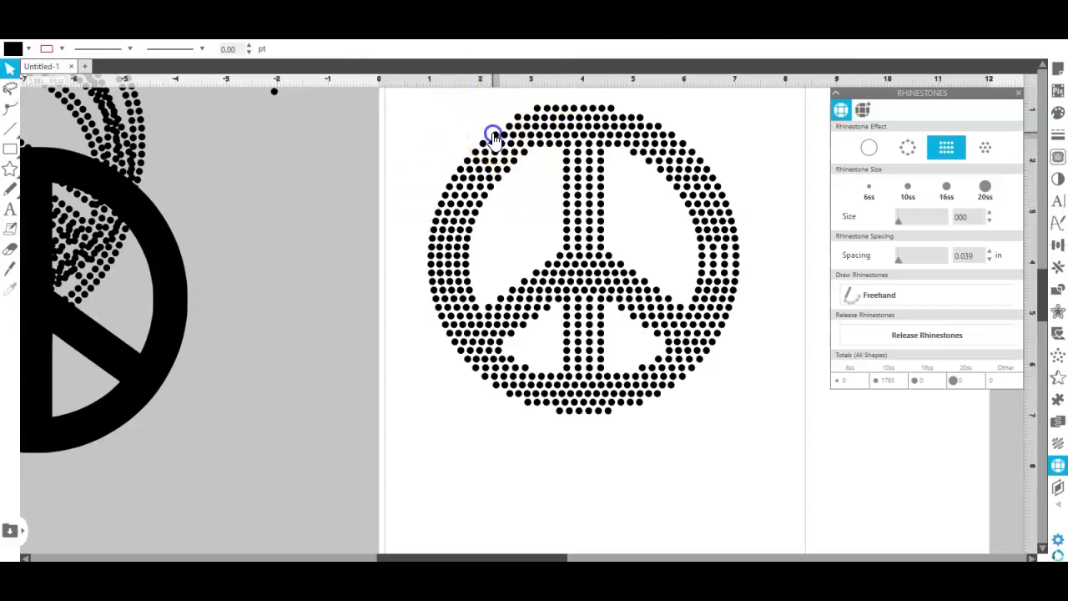
right_click(497, 129)
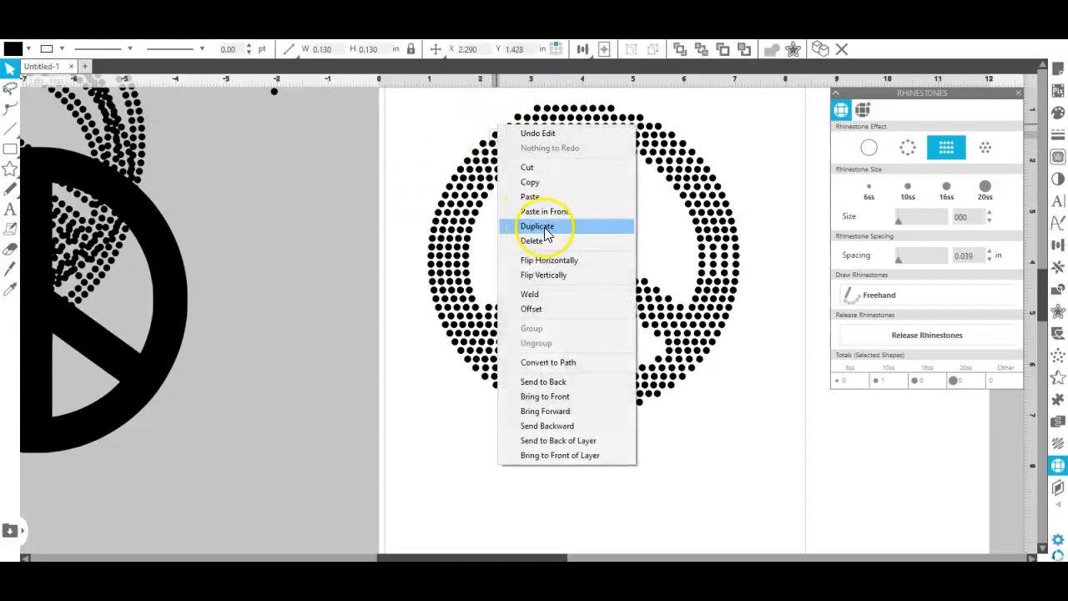
click(543, 228)
drag(497, 142, 501, 124)
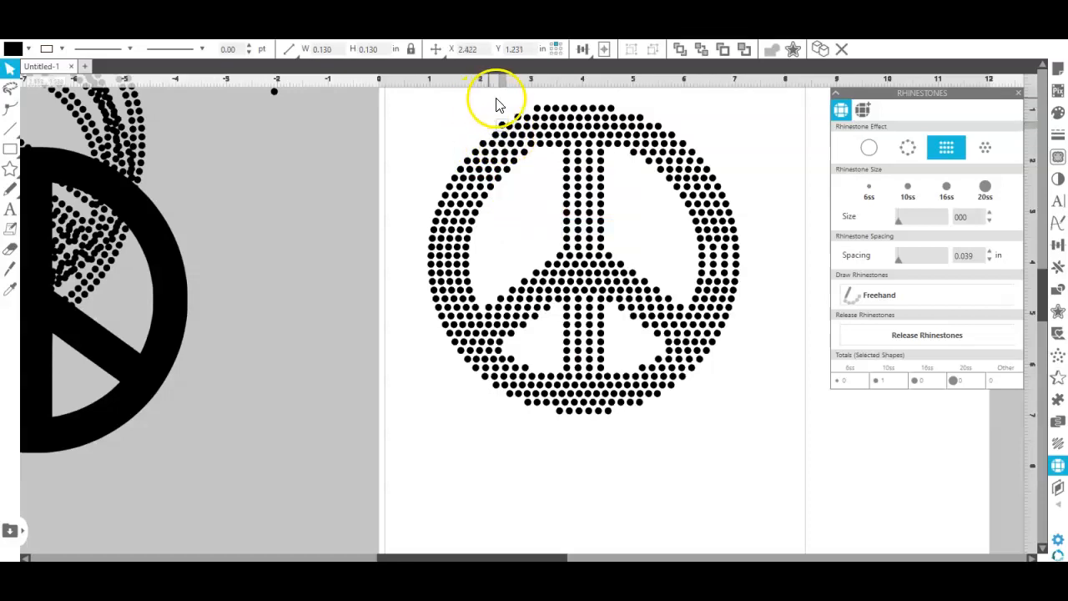
Duplicate end rhinestones to extend the left end of the ring's top row by two stones and the second row by one.
right_click(513, 121)
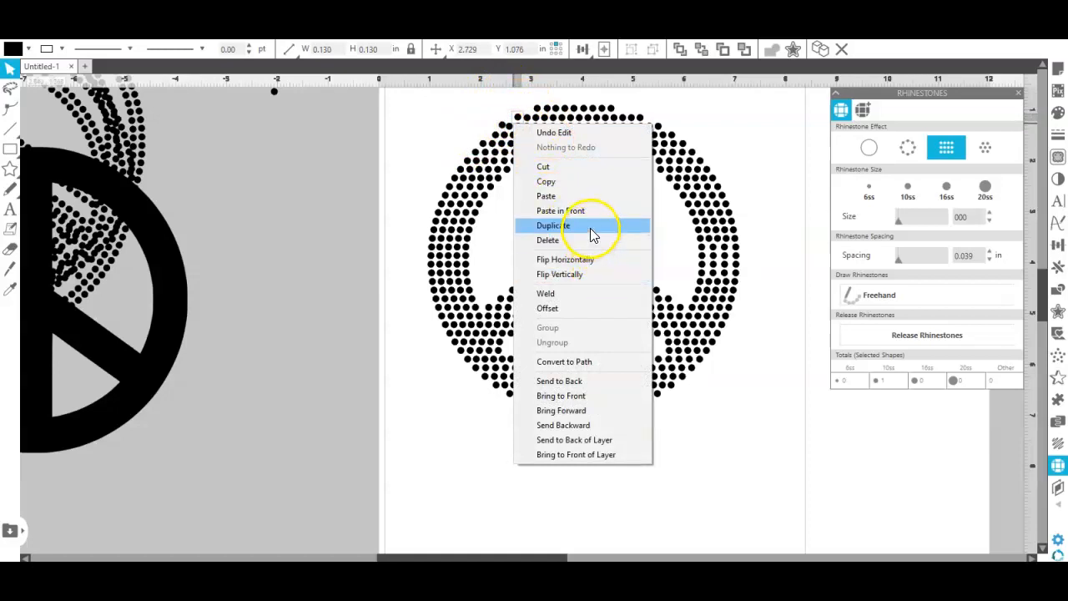
click(590, 226)
click(532, 108)
right_click(528, 110)
click(561, 209)
drag(543, 109, 517, 112)
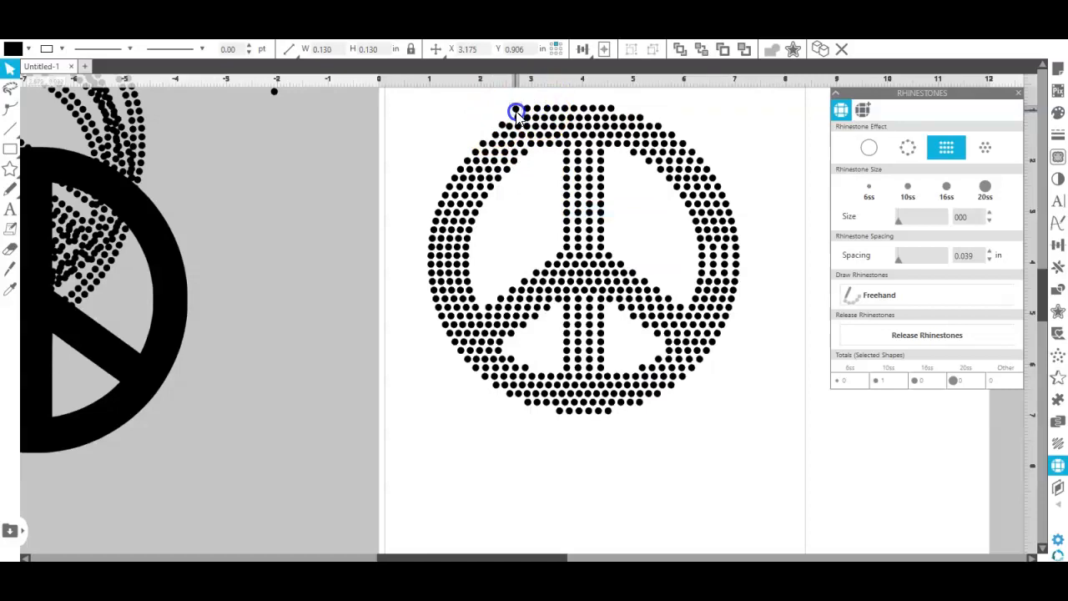
right_click(516, 112)
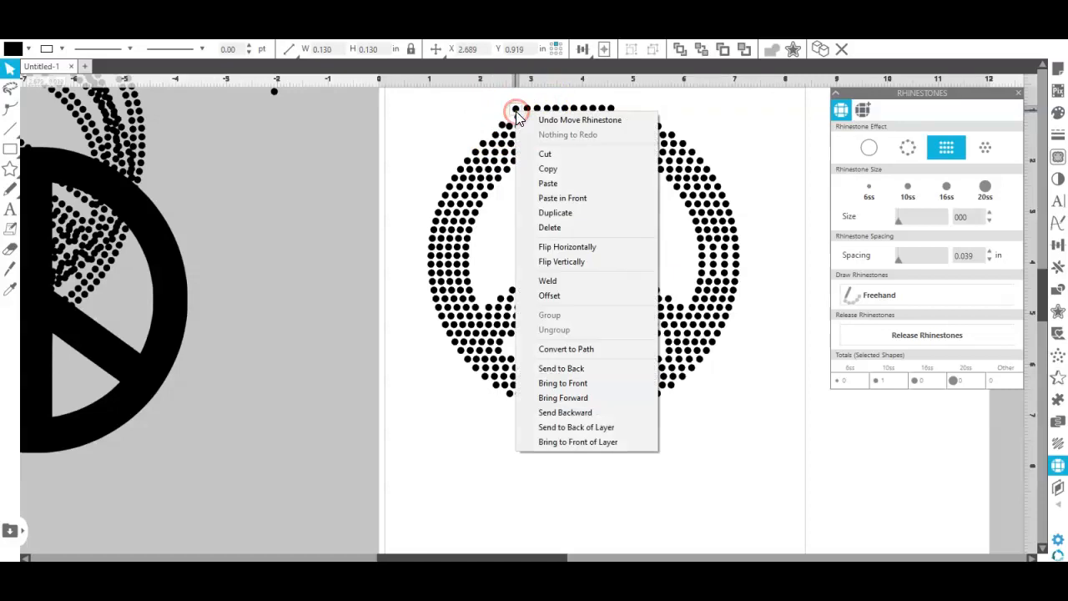
click(550, 214)
drag(525, 114, 491, 146)
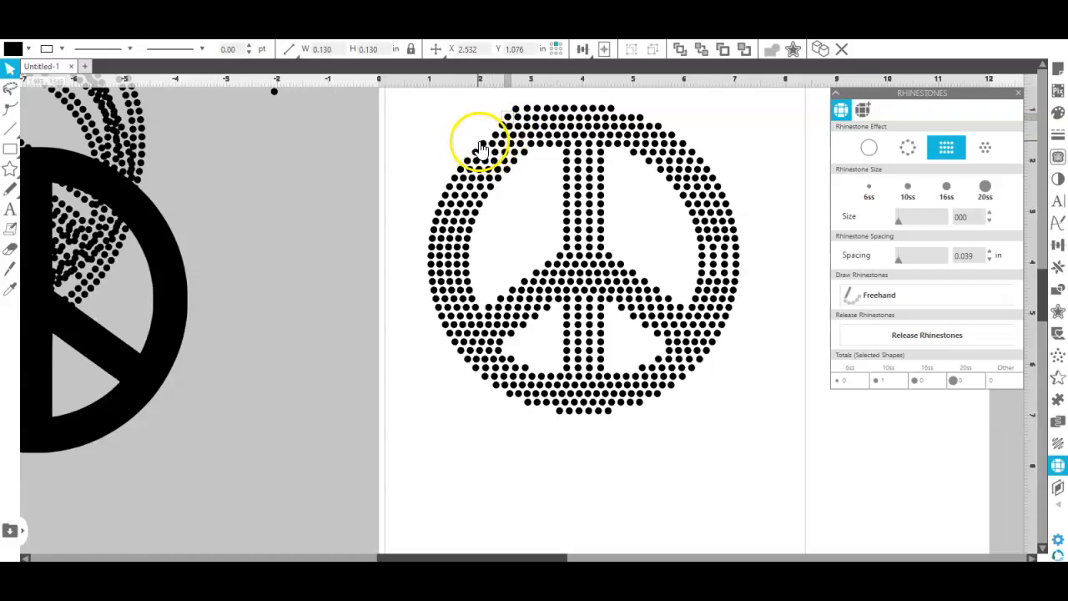
Duplicate the fifth row's left end rhinestone onto the left end of the fourth row and nudge the original slightly outward.
right_click(478, 112)
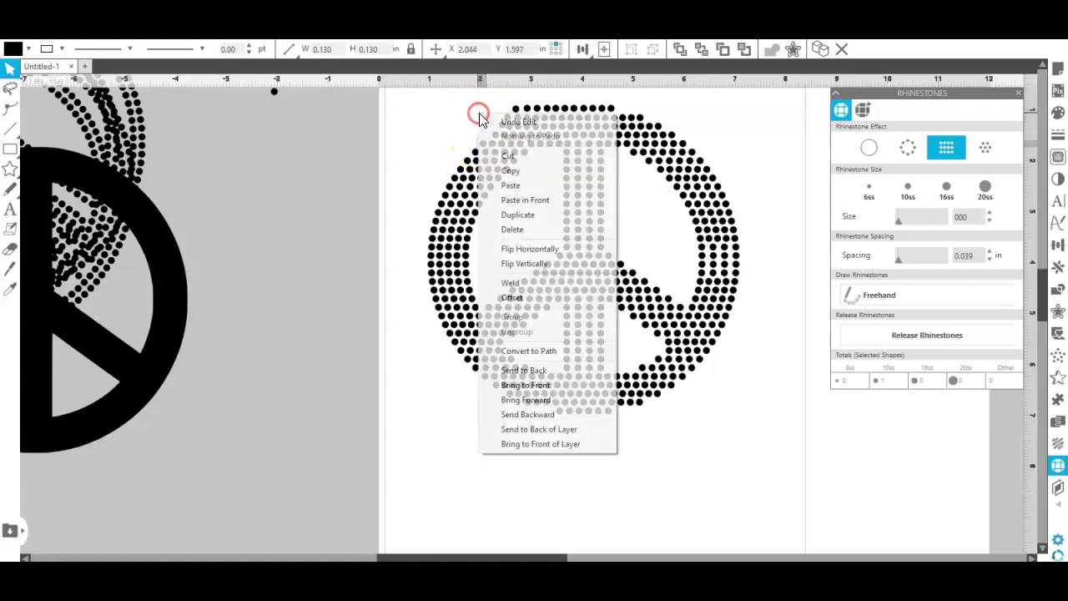
click(539, 214)
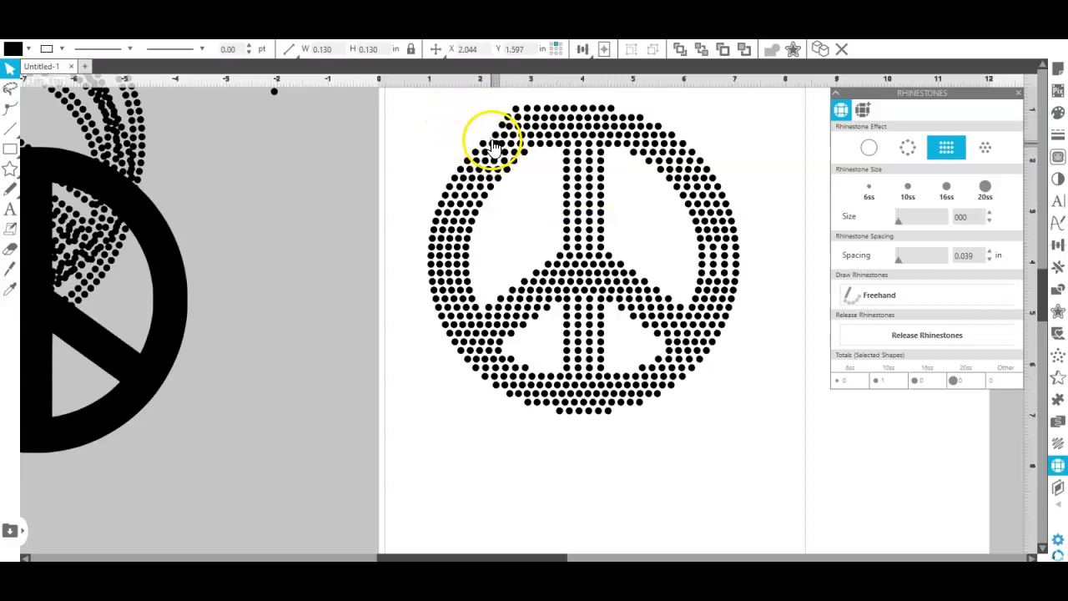
drag(496, 143, 490, 137)
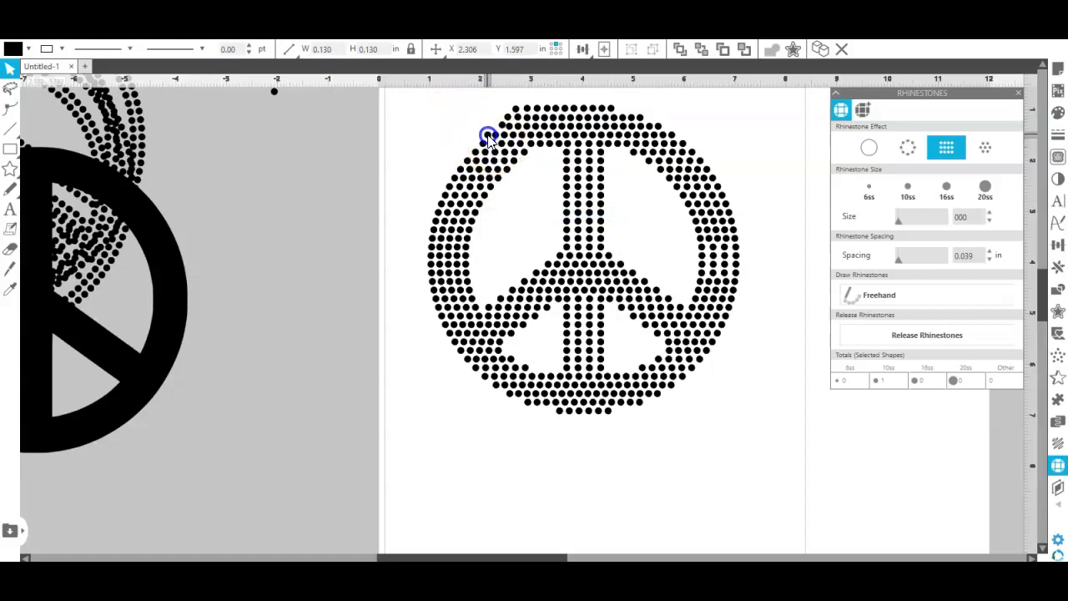
drag(488, 140, 488, 141)
click(483, 144)
key(i)
key(v)
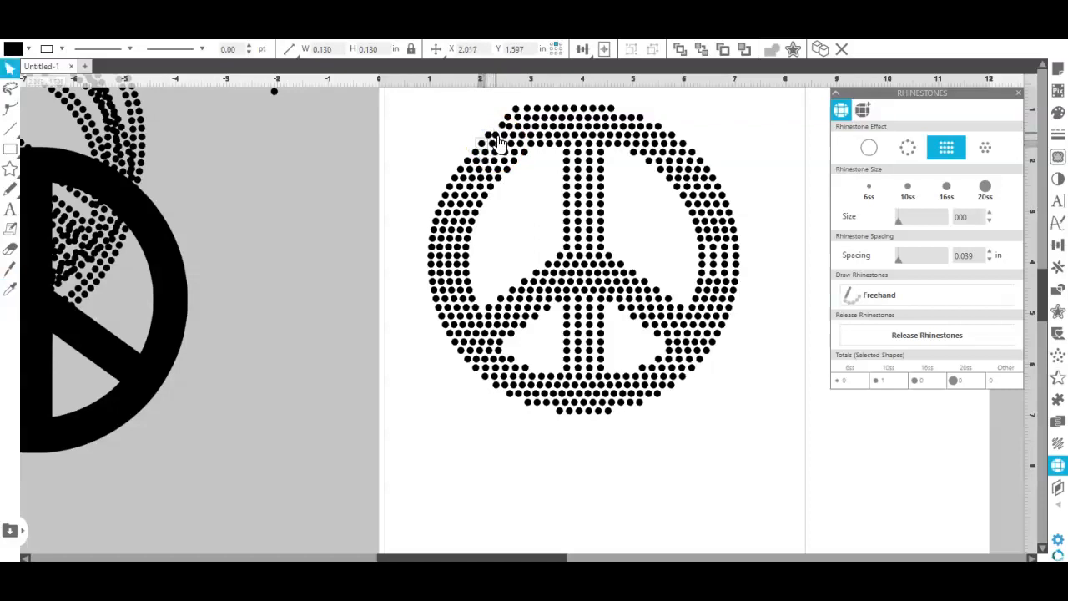
Nudge the left end rhinestones of the ring's third and fourth rows into line with their neighbours.
click(496, 138)
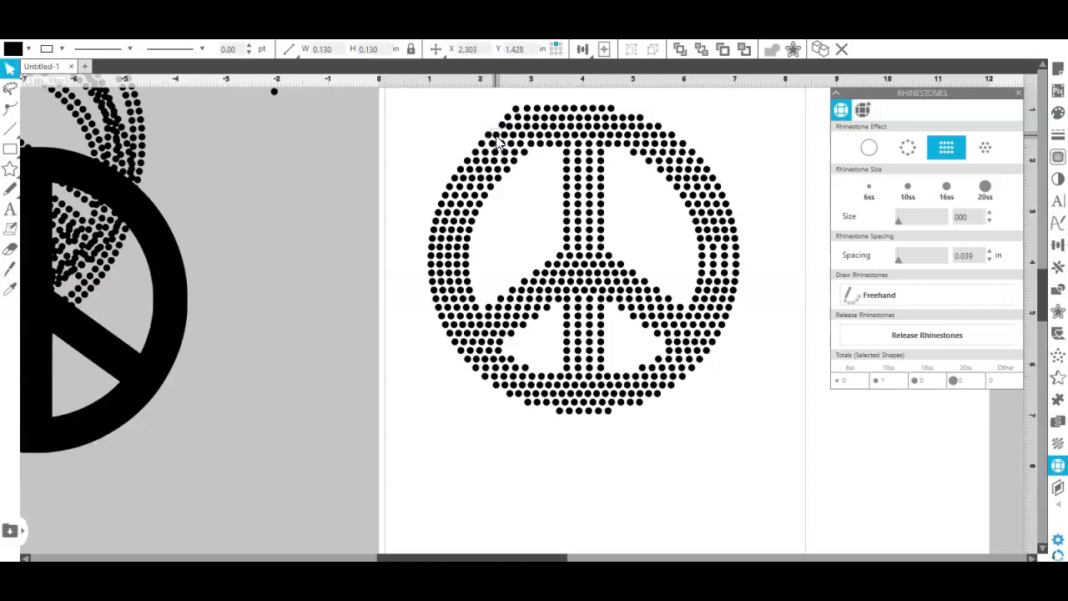
click(501, 125)
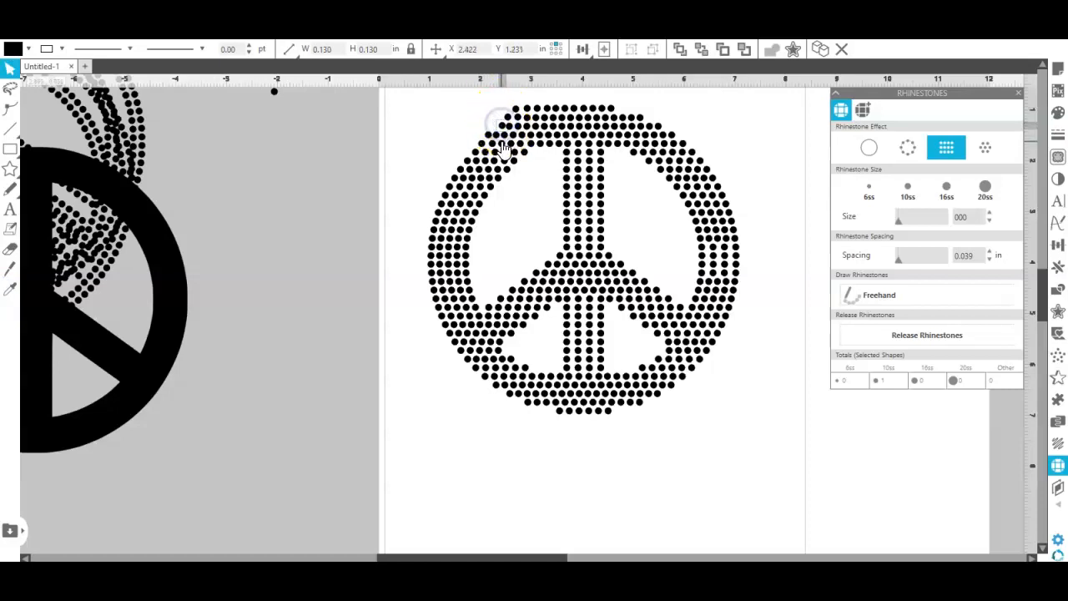
key(Down)
key(Down)
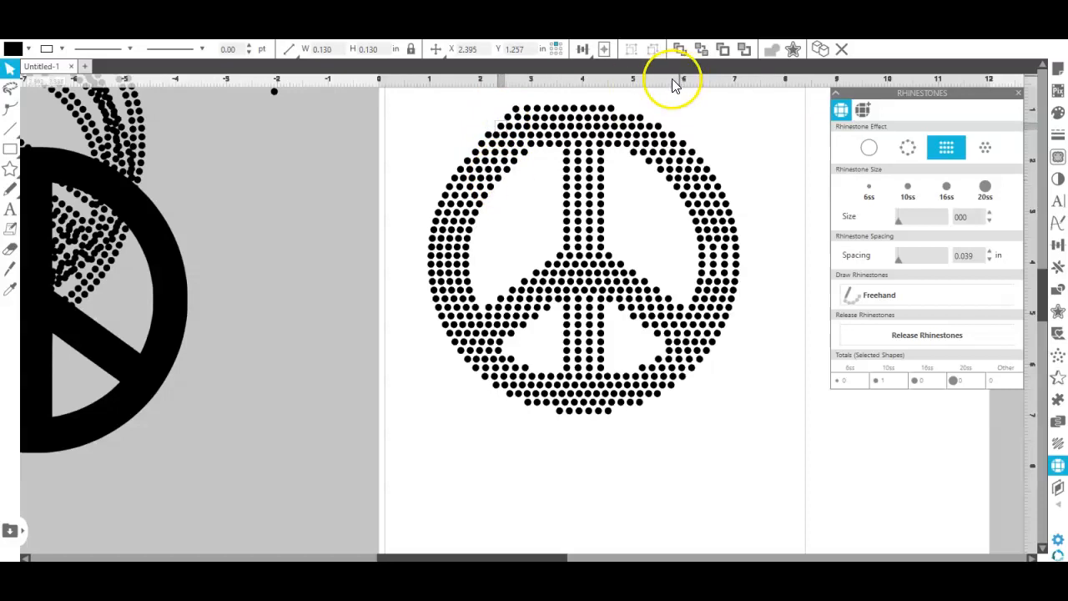
Delete the leftmost rhinestone of the ring's top row and nudge the end stones of the rows below to even their spacing.
click(516, 108)
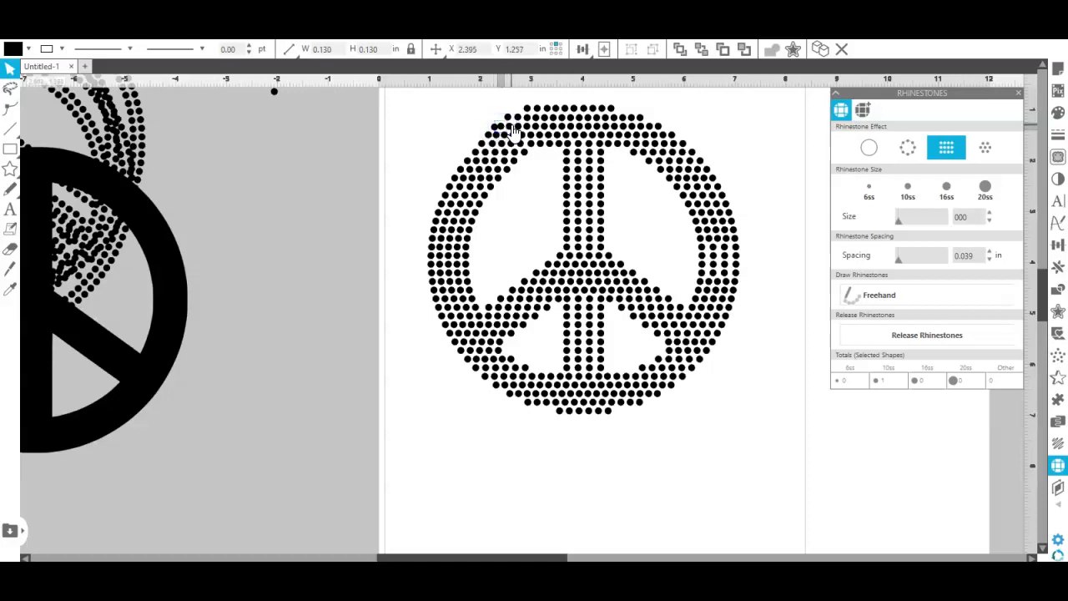
click(511, 132)
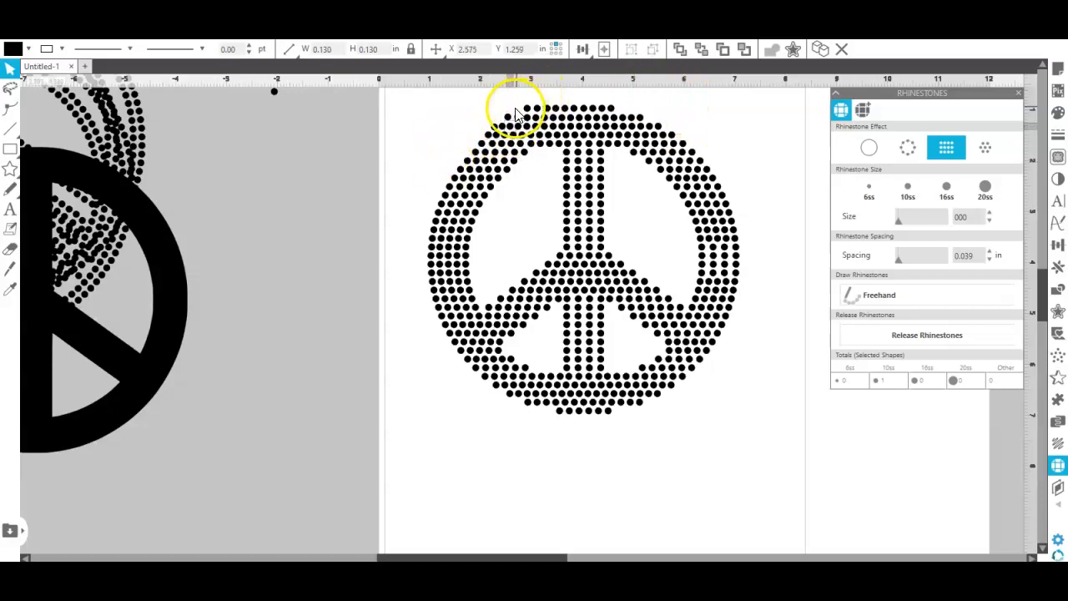
click(513, 121)
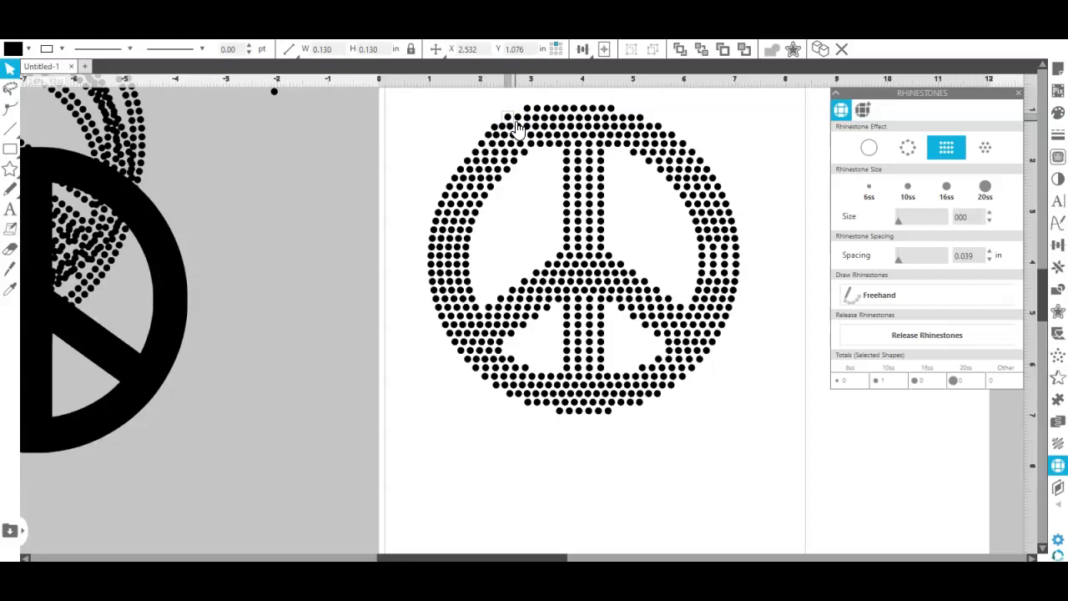
click(519, 118)
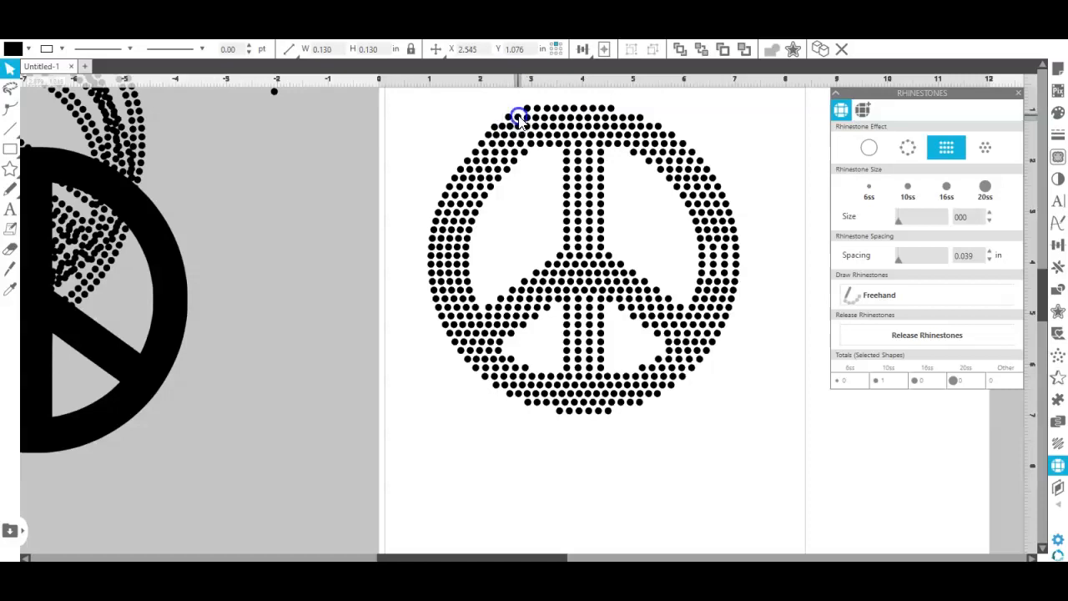
click(694, 131)
Try to align the rhinestones of the ring's top two rows together along their top edges, and undo the alignment.
click(496, 118)
drag(505, 119, 639, 121)
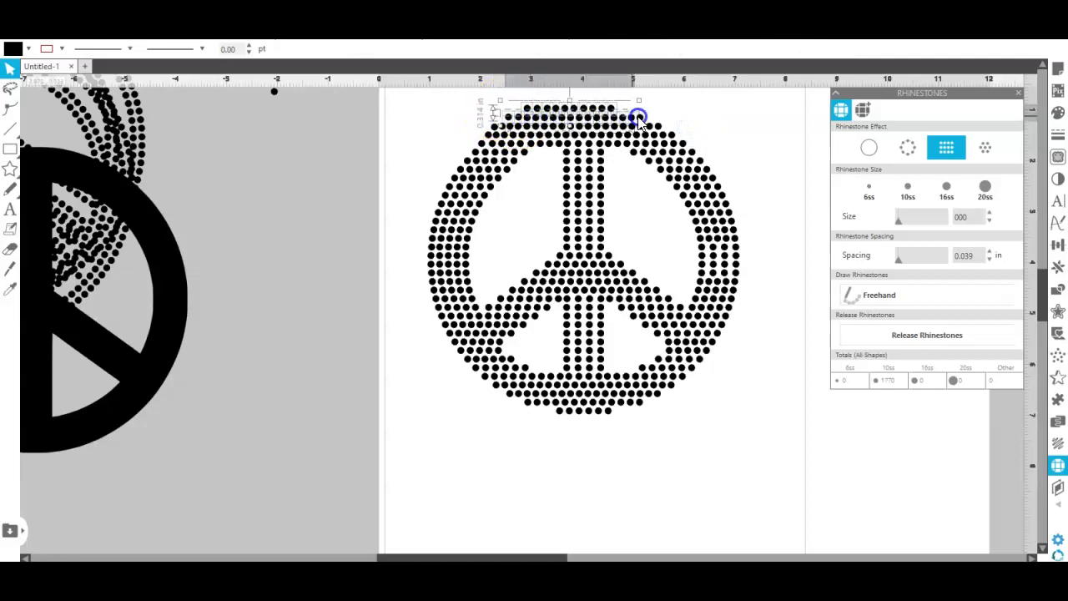
right_click(667, 105)
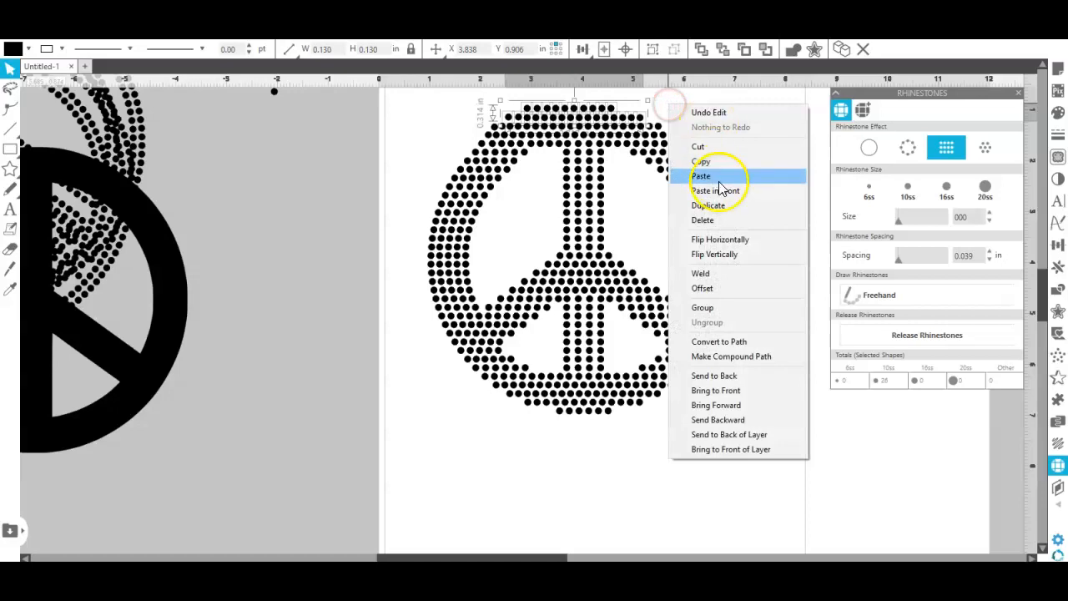
click(585, 49)
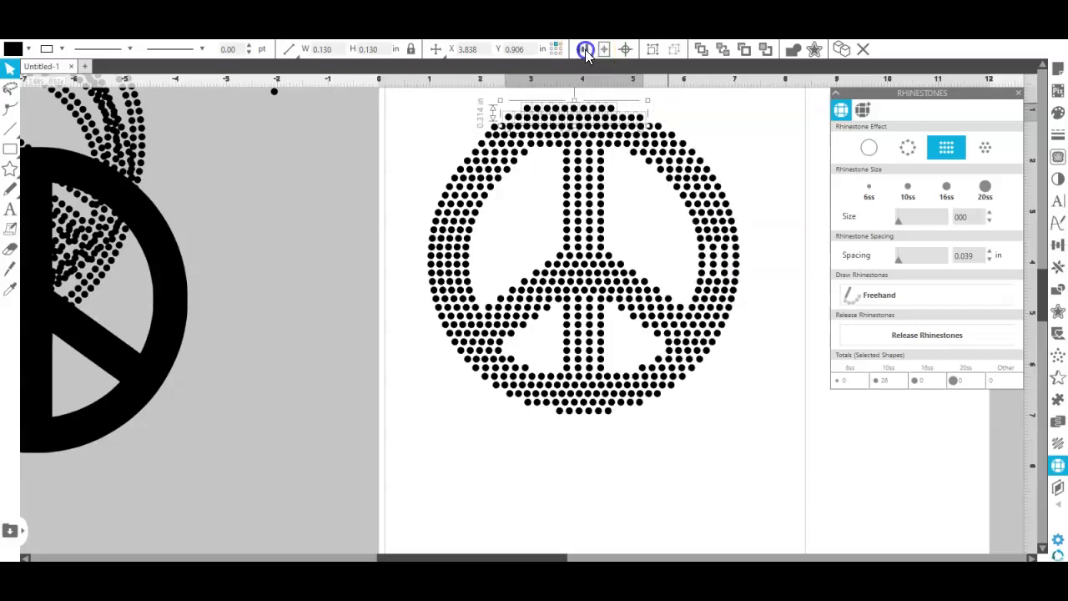
click(584, 49)
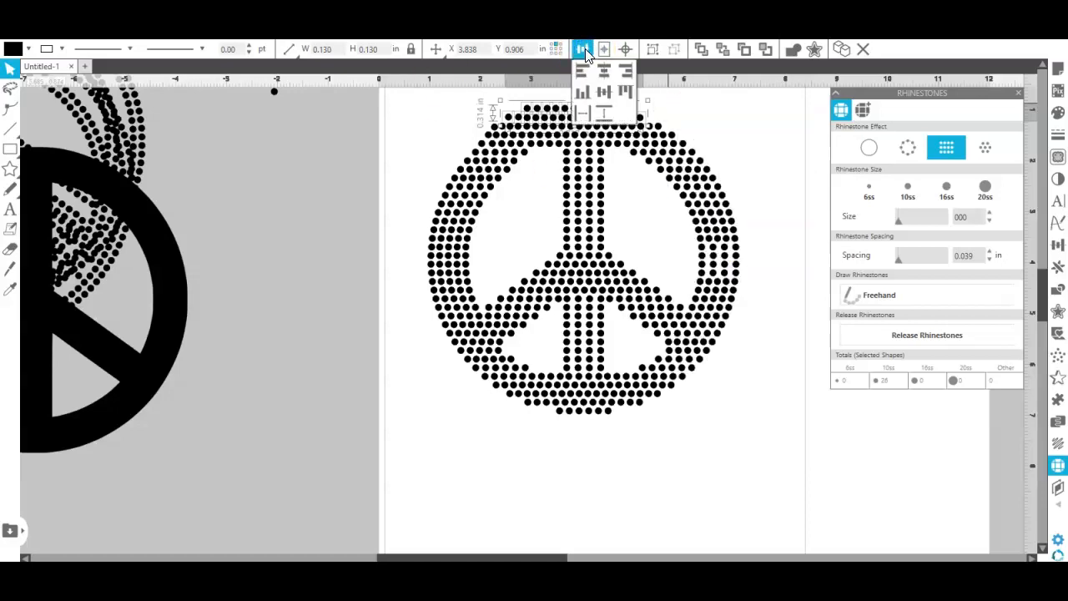
click(632, 91)
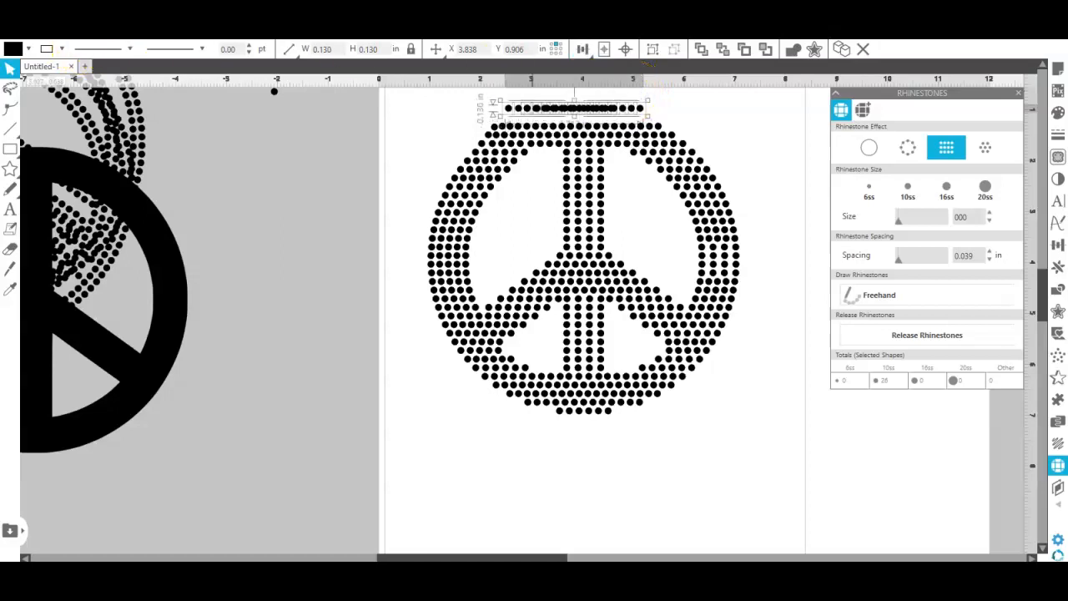
key(ctrl+z)
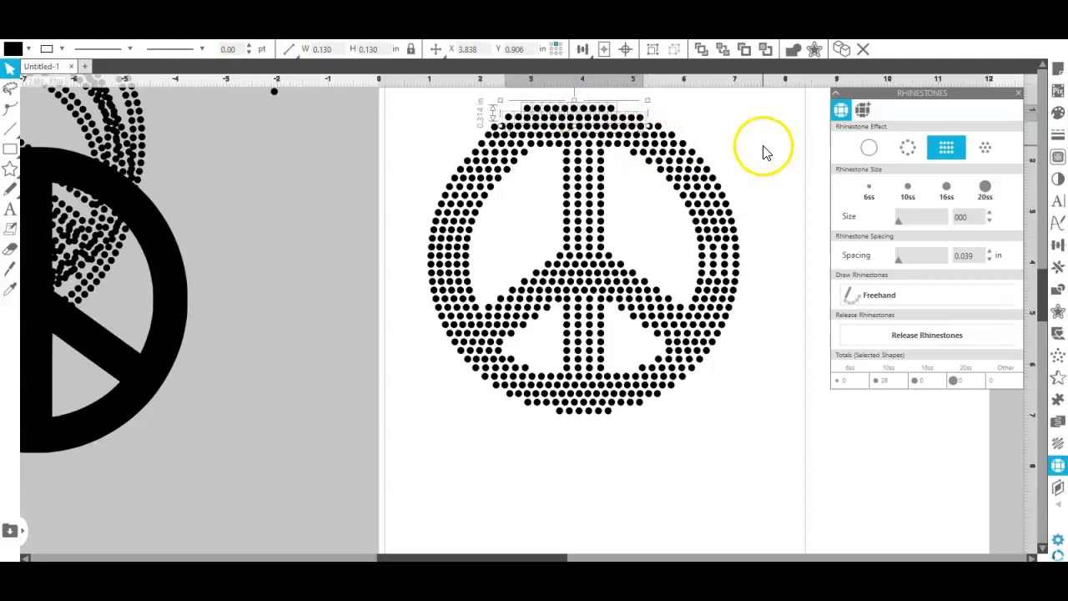
Remove the top row's rhinestones from the selection and align the ring's second row along its bottom edges.
click(526, 108)
click(526, 108)
click(527, 108)
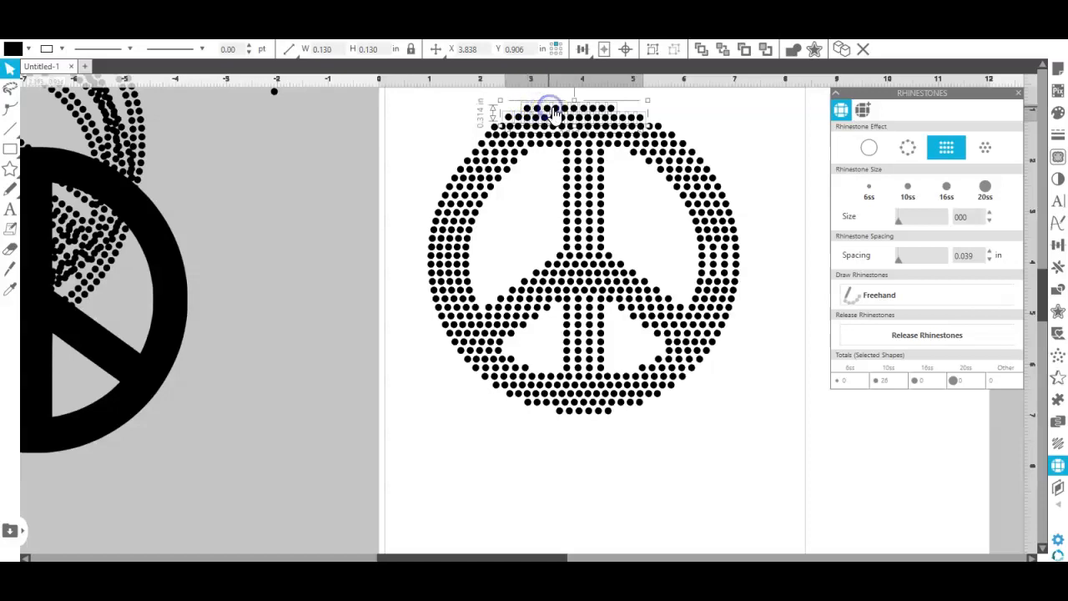
click(534, 108)
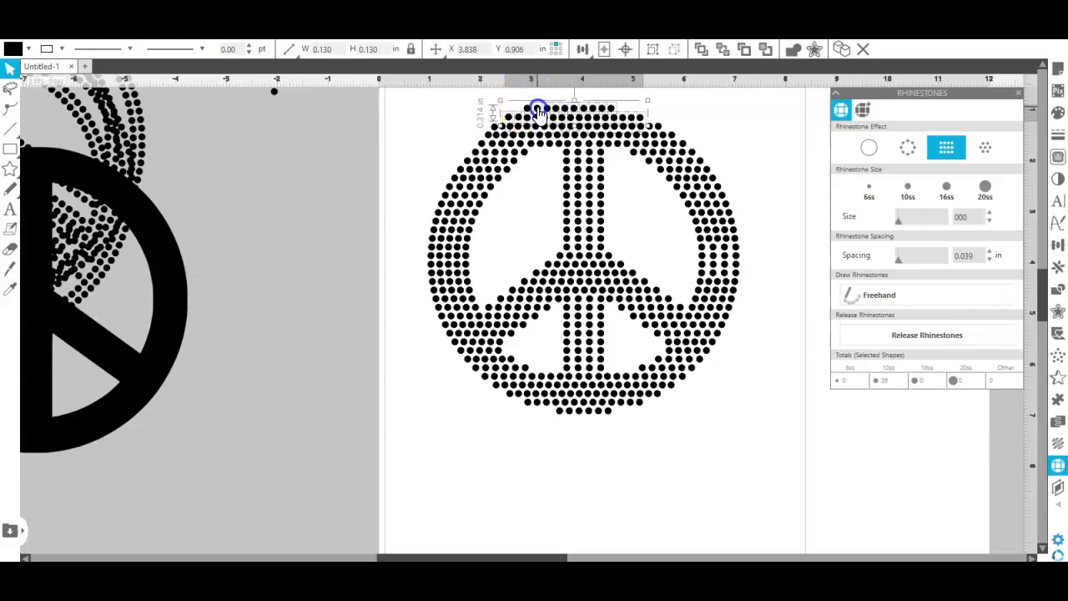
click(564, 108)
click(576, 108)
click(587, 109)
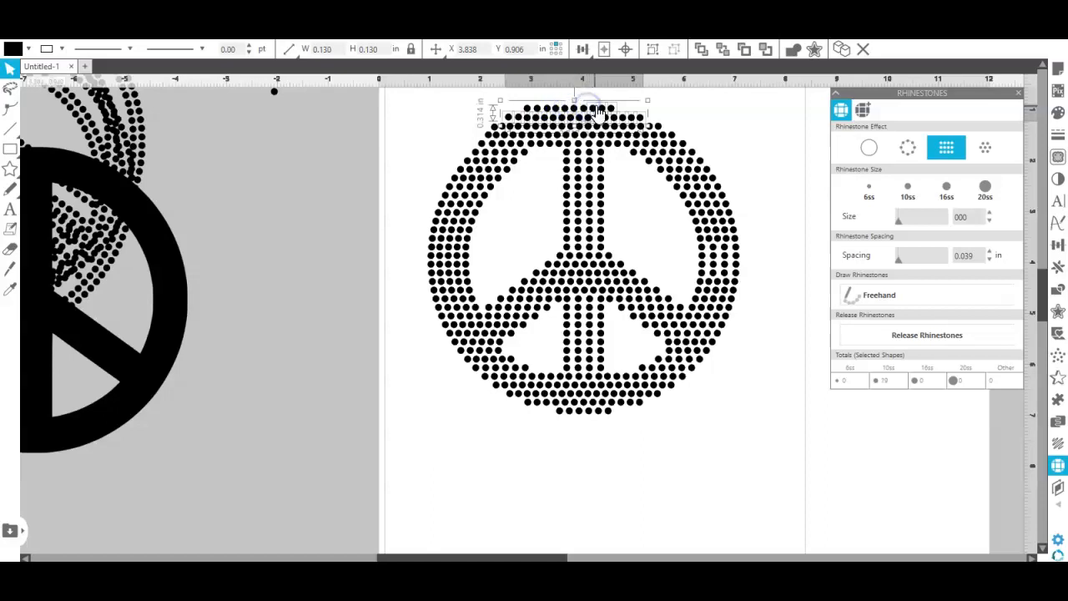
right_click(454, 101)
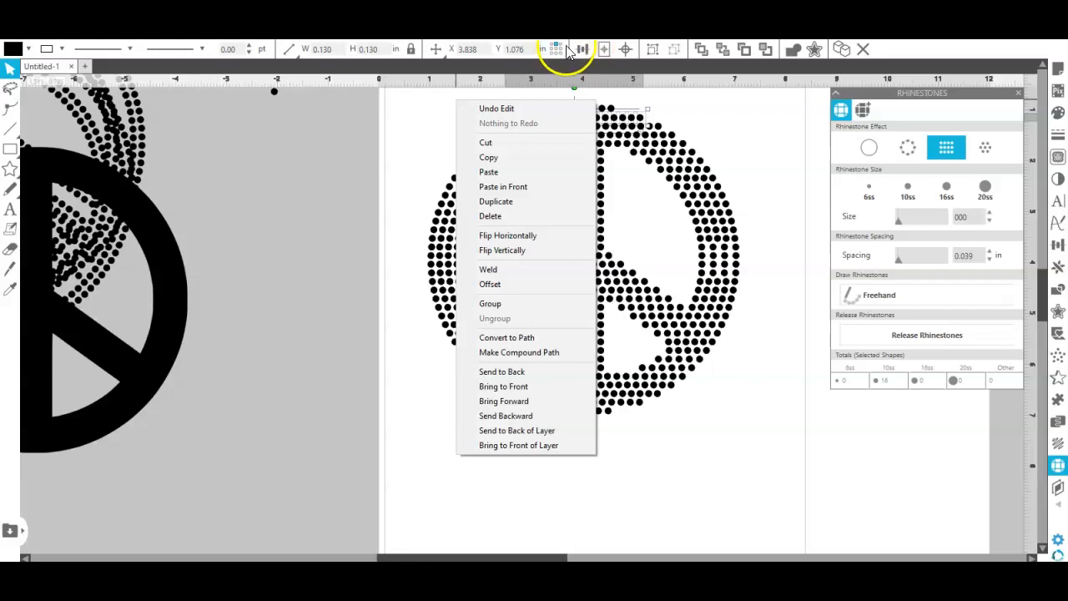
click(582, 50)
click(582, 49)
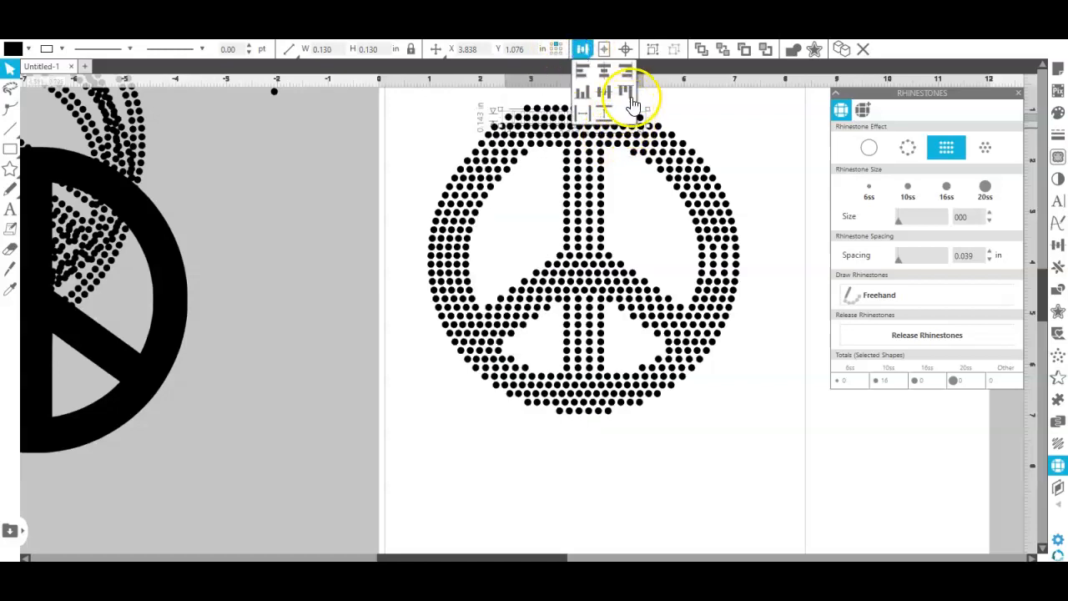
click(581, 97)
click(579, 95)
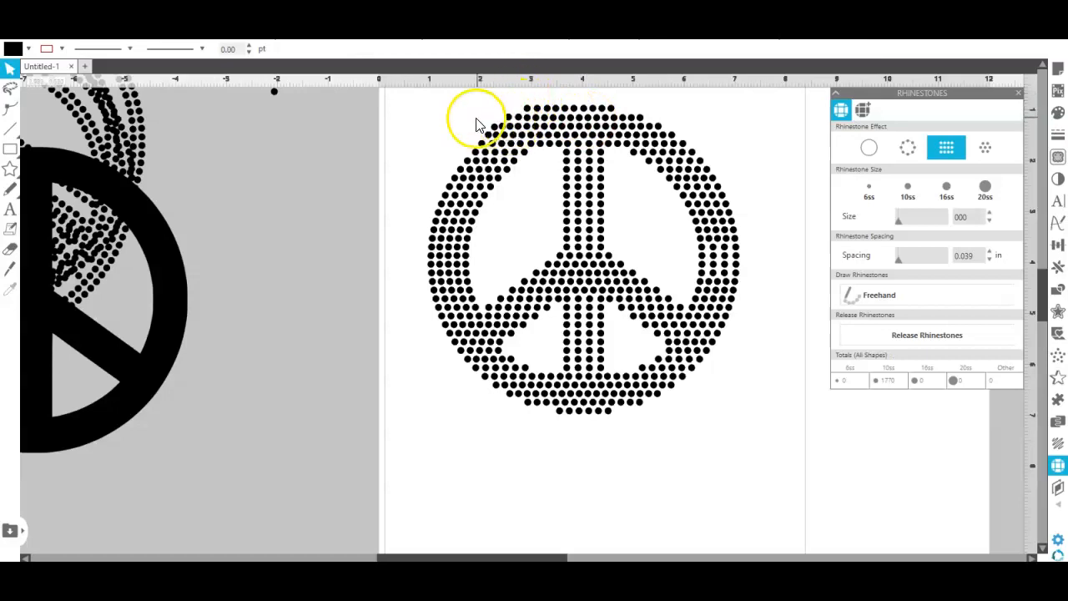
Nudge the left end rhinestone of the ring's second row into line with its neighbours and clear the selection.
click(541, 136)
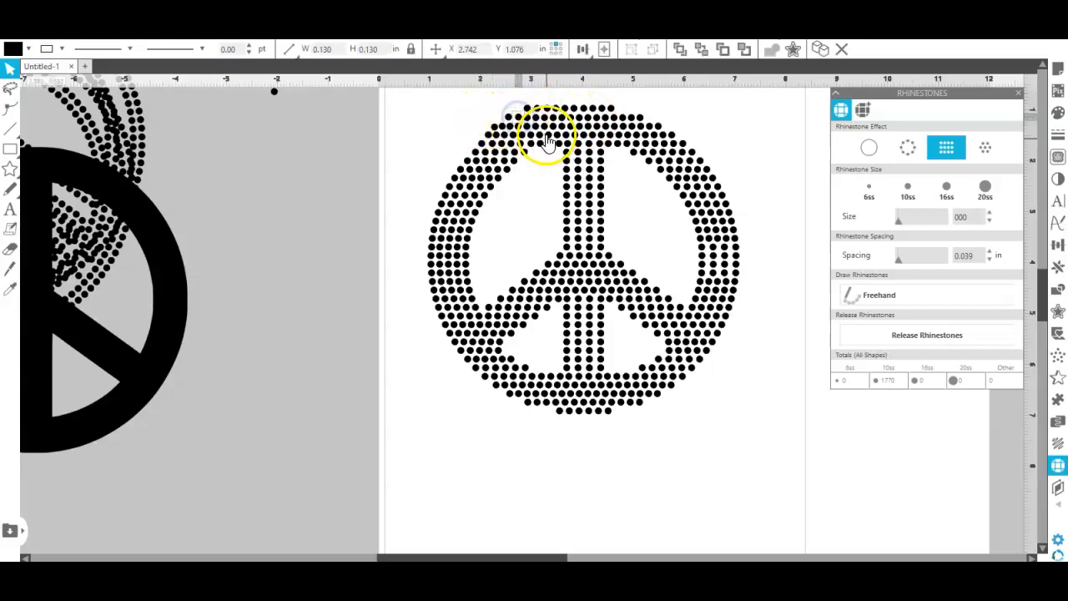
drag(541, 135, 505, 122)
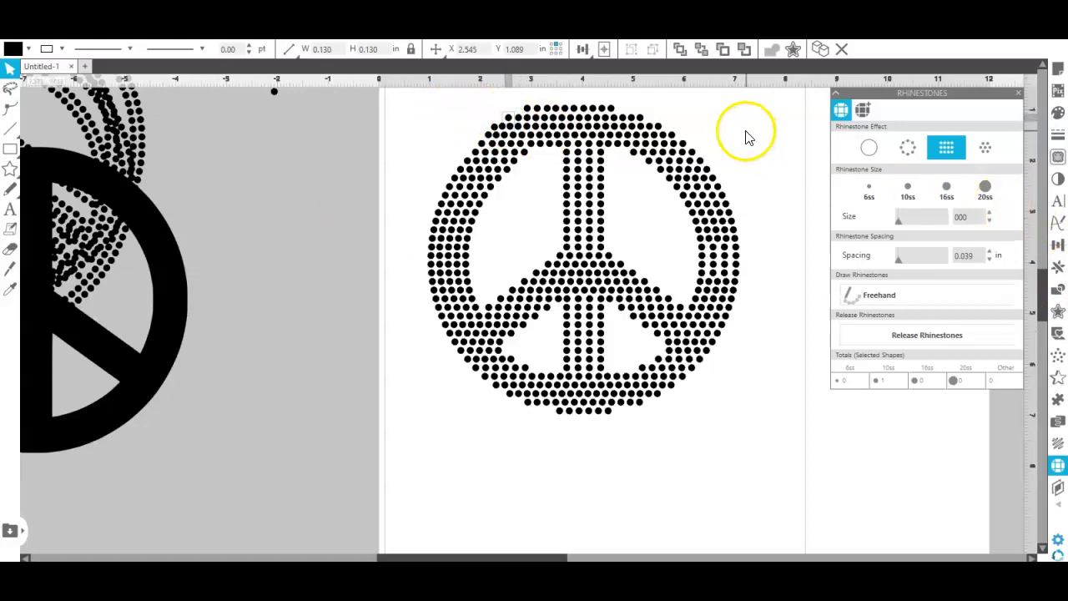
click(325, 231)
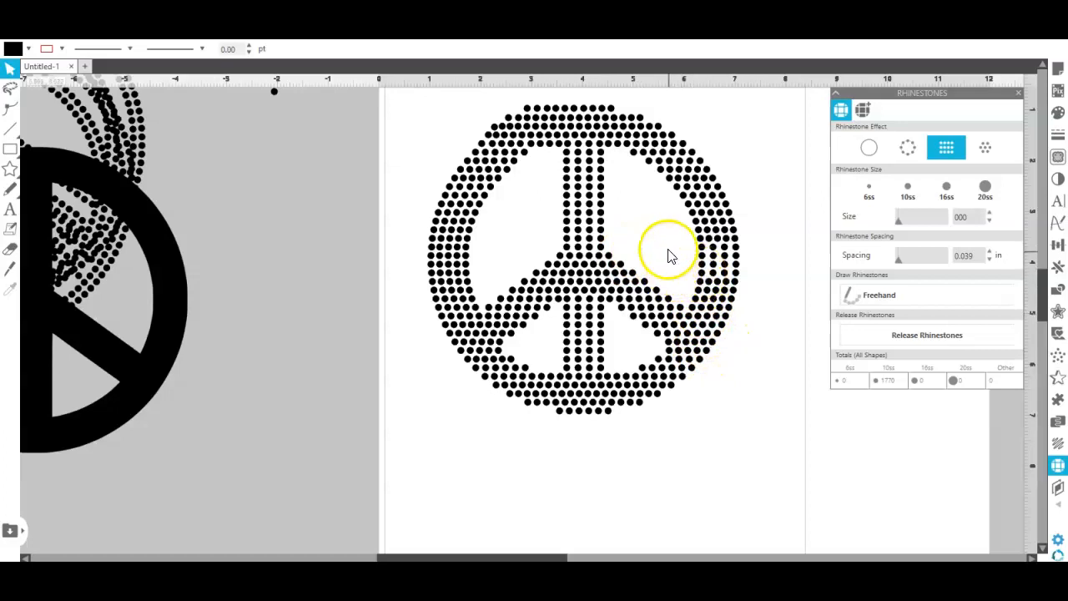
Duplicate the rhinestones of the ring's upper left side, move the copy off the page to the left and flip it horizontally.
drag(417, 175, 505, 288)
right_click(464, 237)
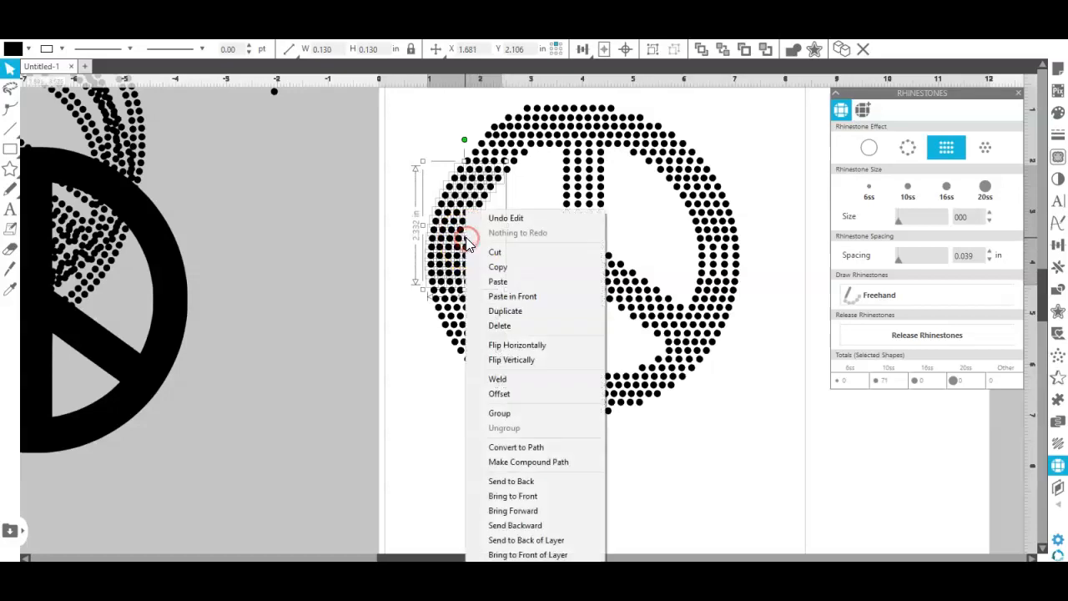
click(525, 312)
drag(484, 258, 214, 254)
right_click(274, 240)
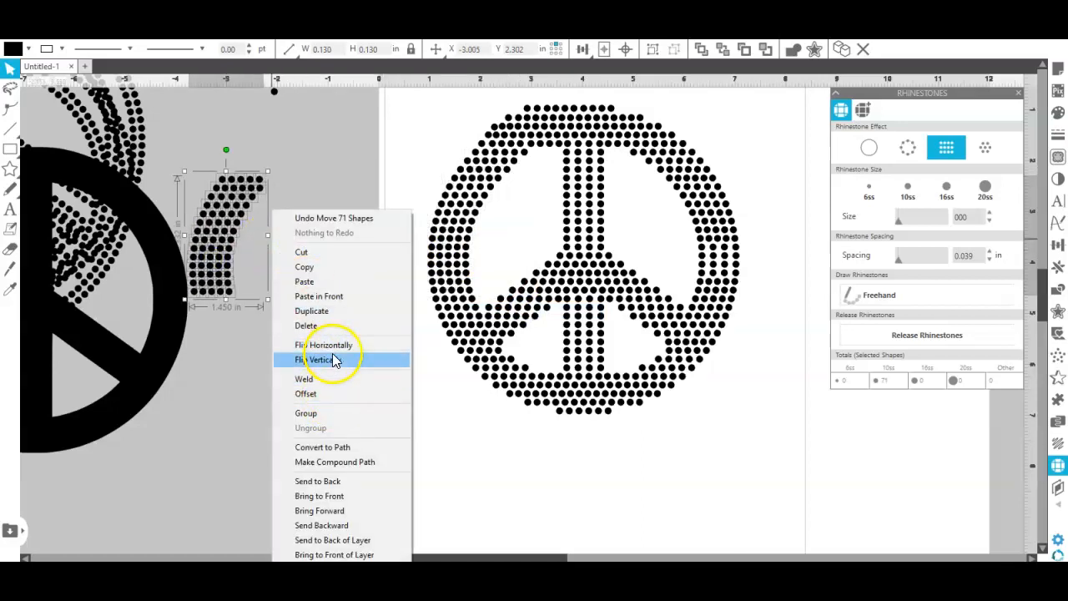
click(334, 344)
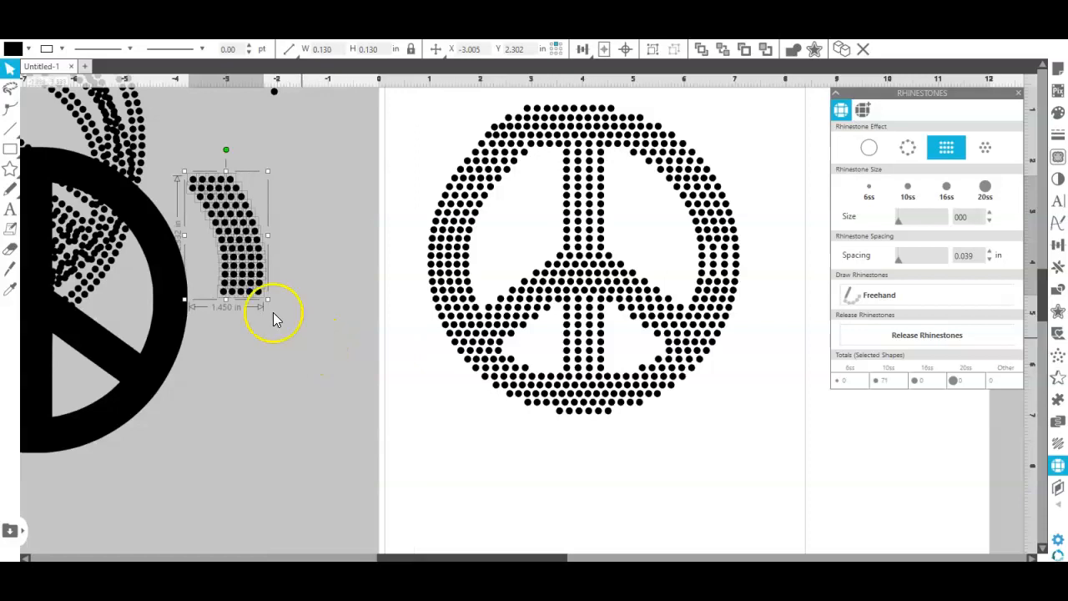
Try to replace the ring's upper right side by moving the mirrored section into the ring and deleting the old right-side rhinestones.
drag(254, 258, 548, 264)
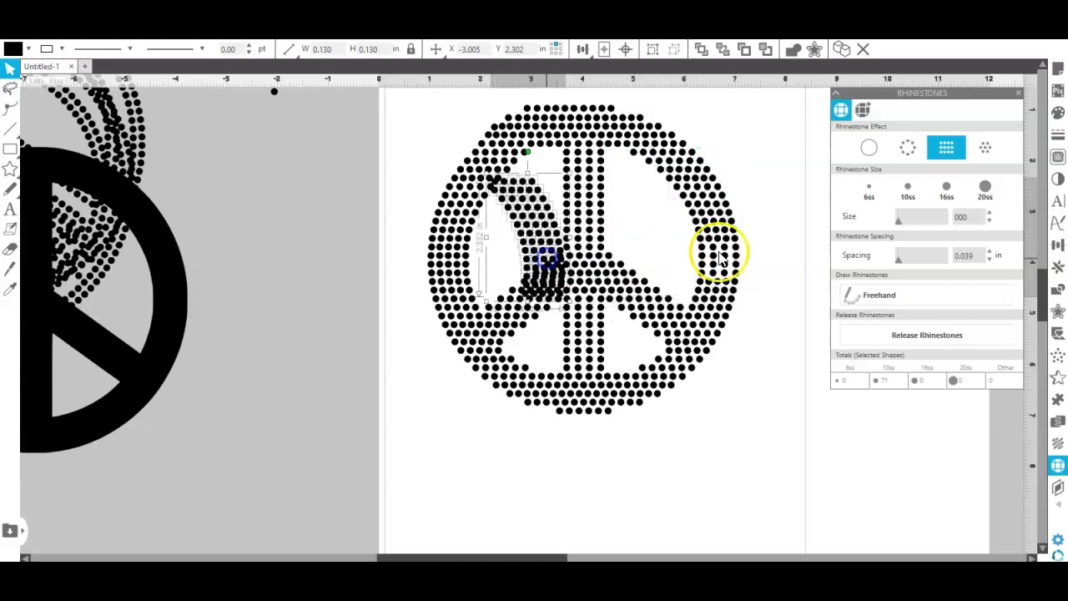
drag(659, 176, 766, 288)
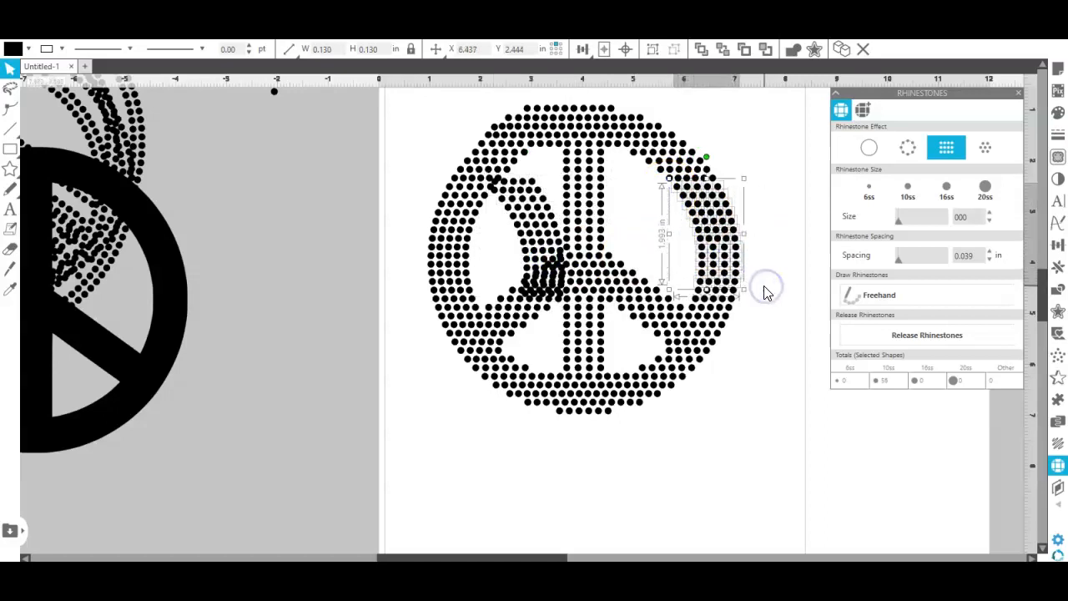
key(Delete)
mouse_move(538, 290)
mouse_down()
mouse_move(548, 274)
mouse_move(615, 267)
mouse_up()
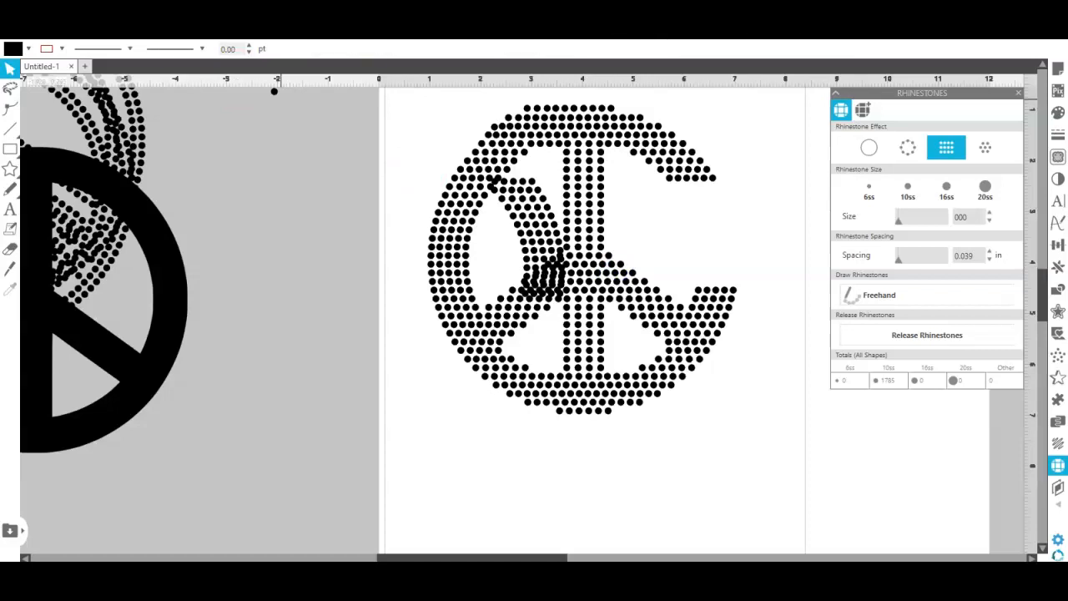
Undo the deletion of the right-side rhinestones and the mirrored section's move, returning to the flipped copy beside the page.
key(ctrl+z)
key(ctrl+z)
key(ctrl+z)
key(ctrl+z)
key(ctrl+z)
key(ctrl+z)
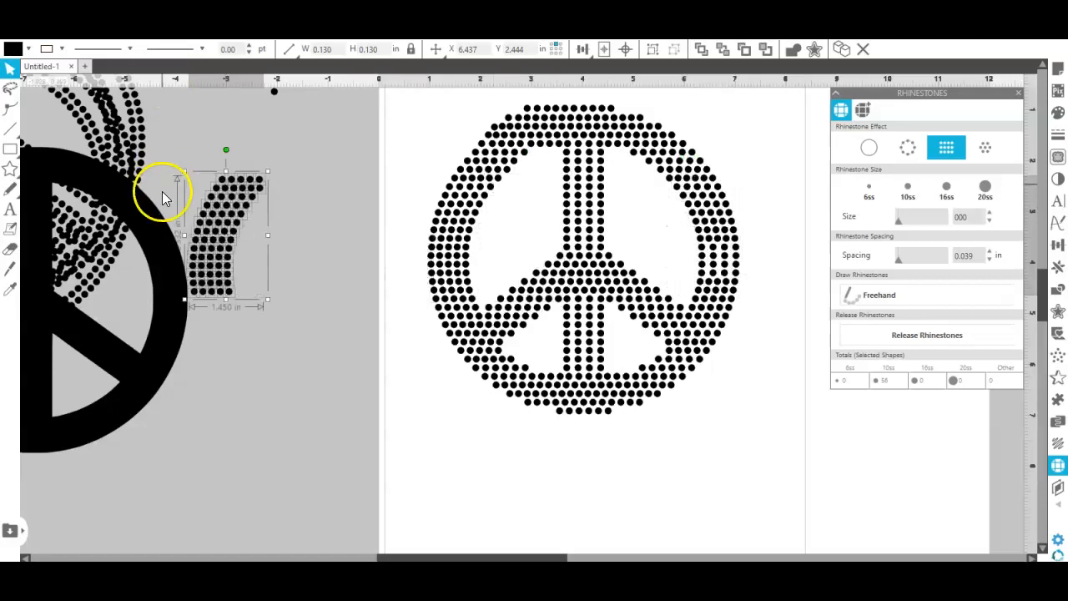
key(ctrl+z)
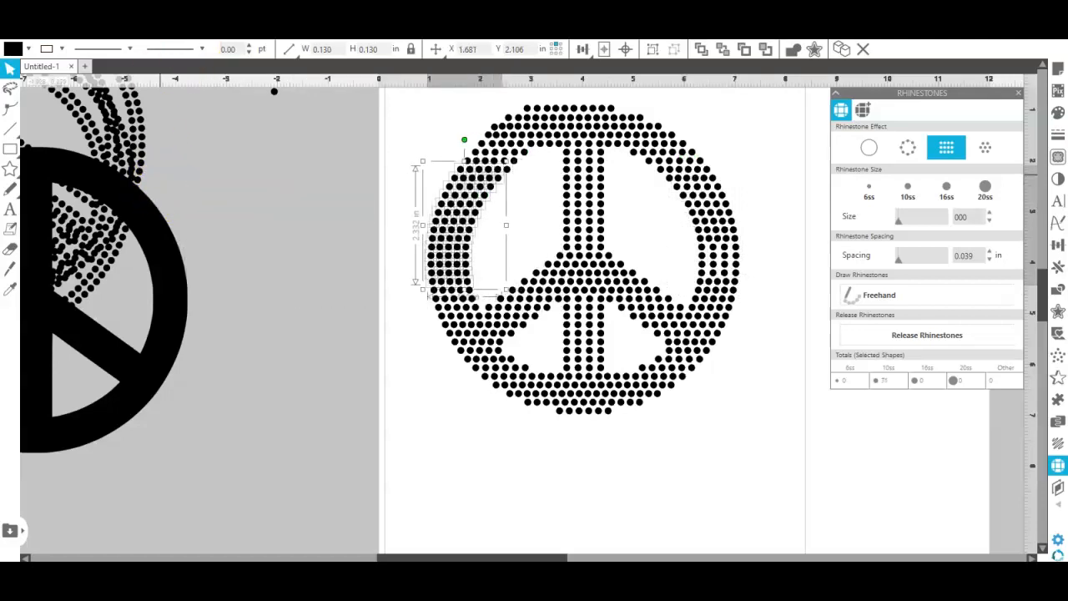
key(ctrl+z)
key(ctrl+z)
key(ctrl+z)
key(ctrl+z)
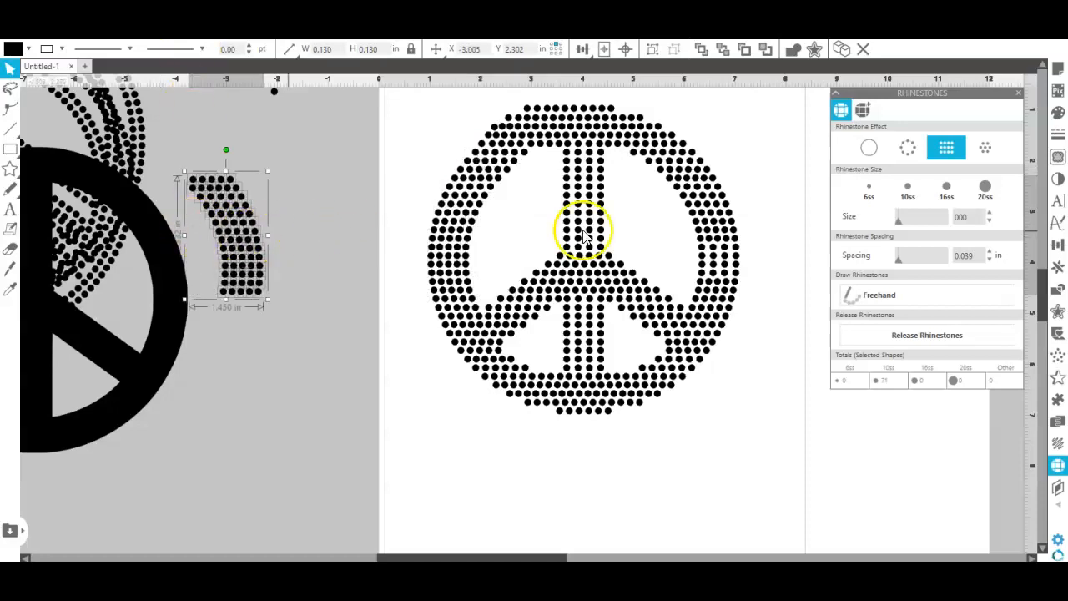
Move the curved stone segment to the right of the peace sign and delete the existing stones from the ring's upper-right section.
click(268, 259)
drag(269, 260, 844, 253)
click(659, 178)
drag(661, 180, 755, 275)
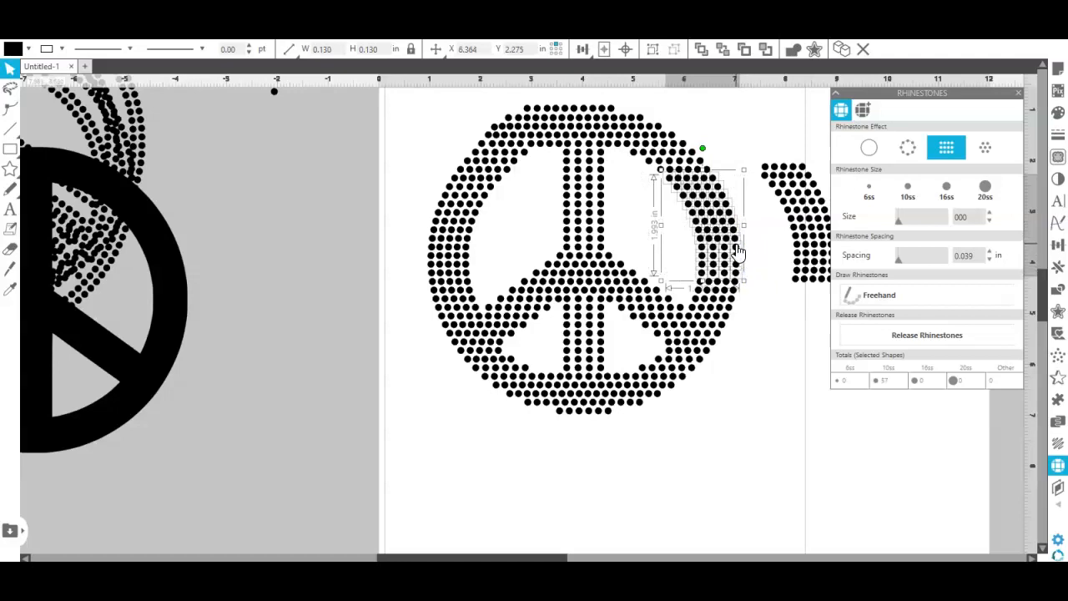
right_click(738, 250)
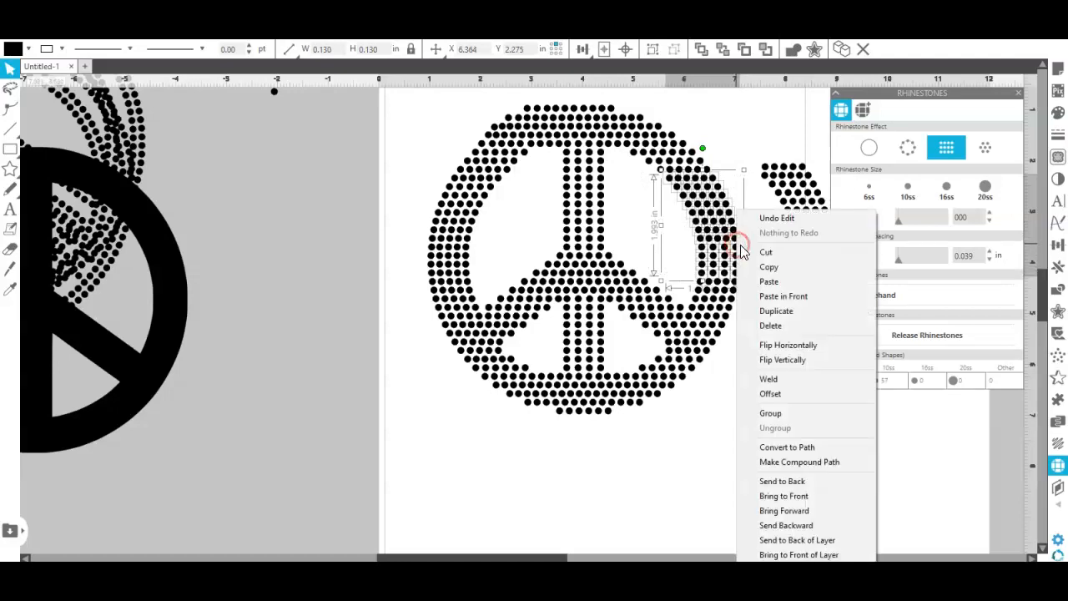
click(796, 326)
Move the curved segment close to the gap and delete the lowest row of stones at the gap's upper edge.
drag(740, 148, 768, 277)
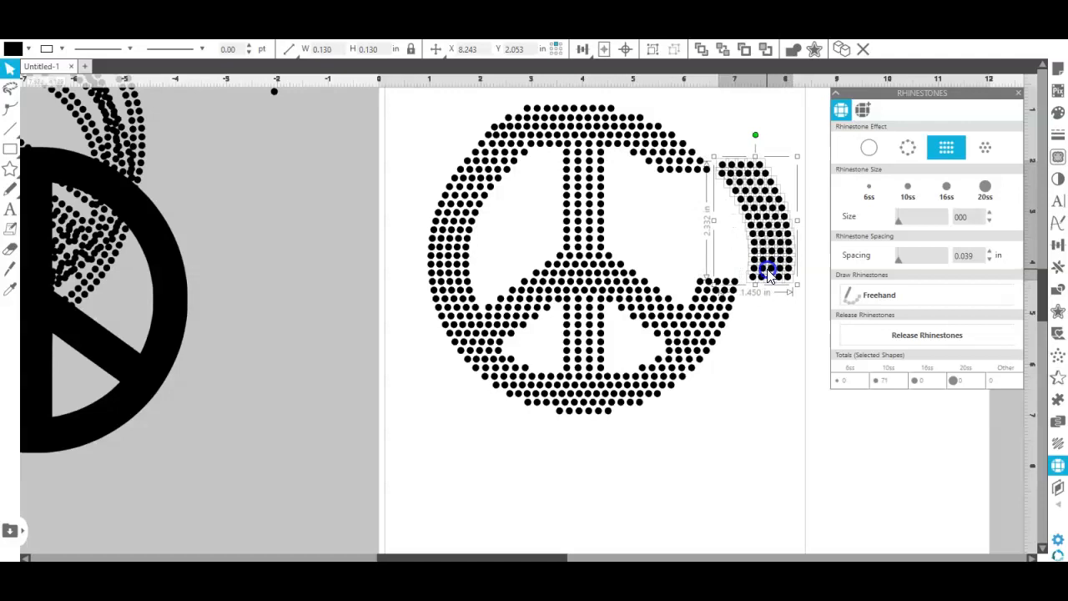
click(648, 182)
click(668, 171)
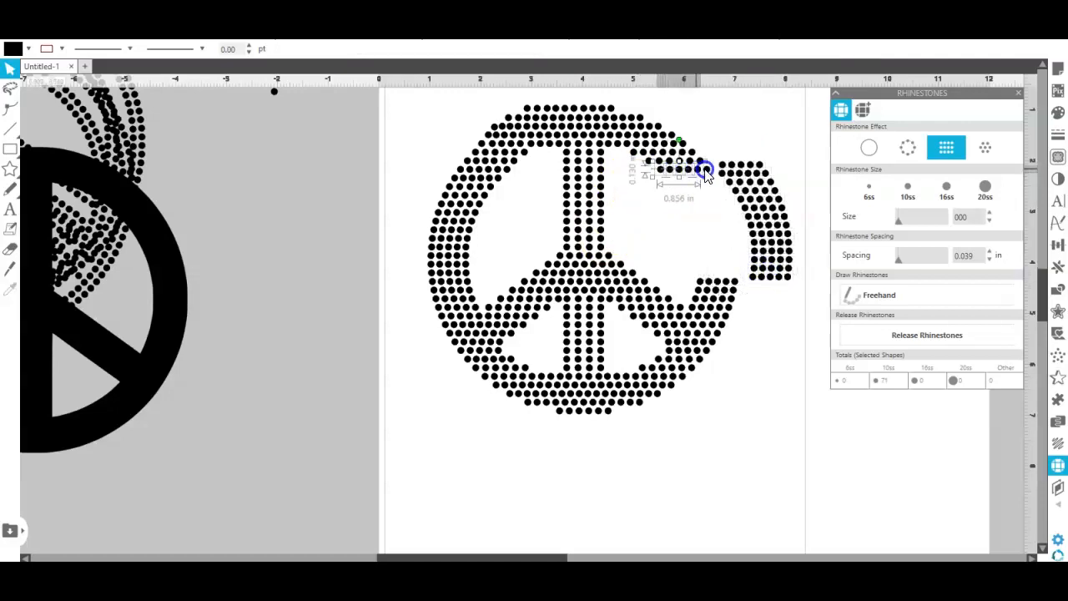
click(706, 172)
key(Delete)
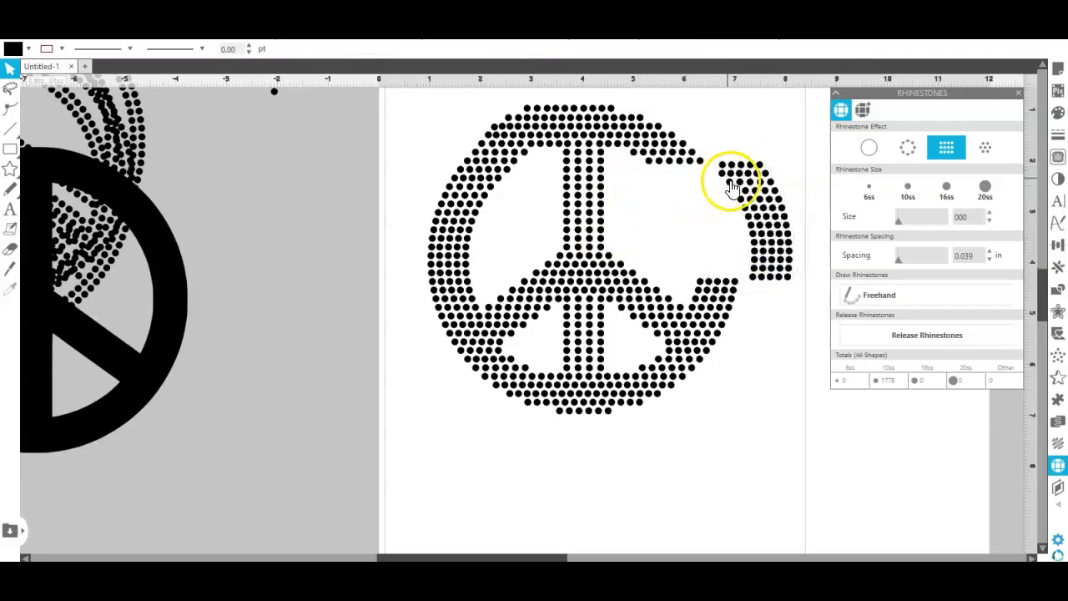
Select the whole curved segment and shift it slightly away from the ring's gap.
drag(794, 149, 748, 332)
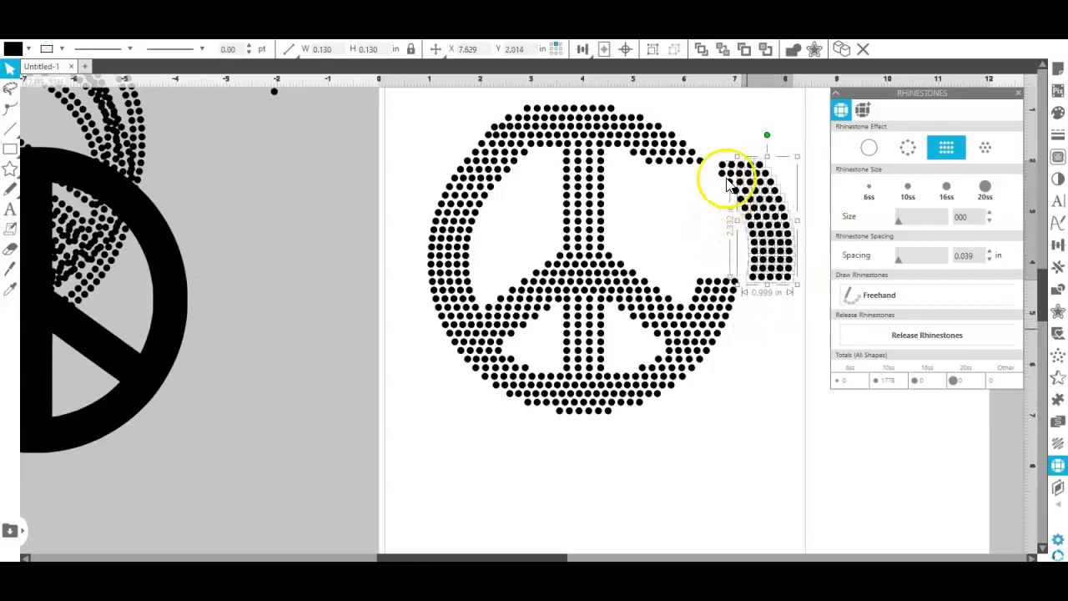
drag(707, 148, 819, 275)
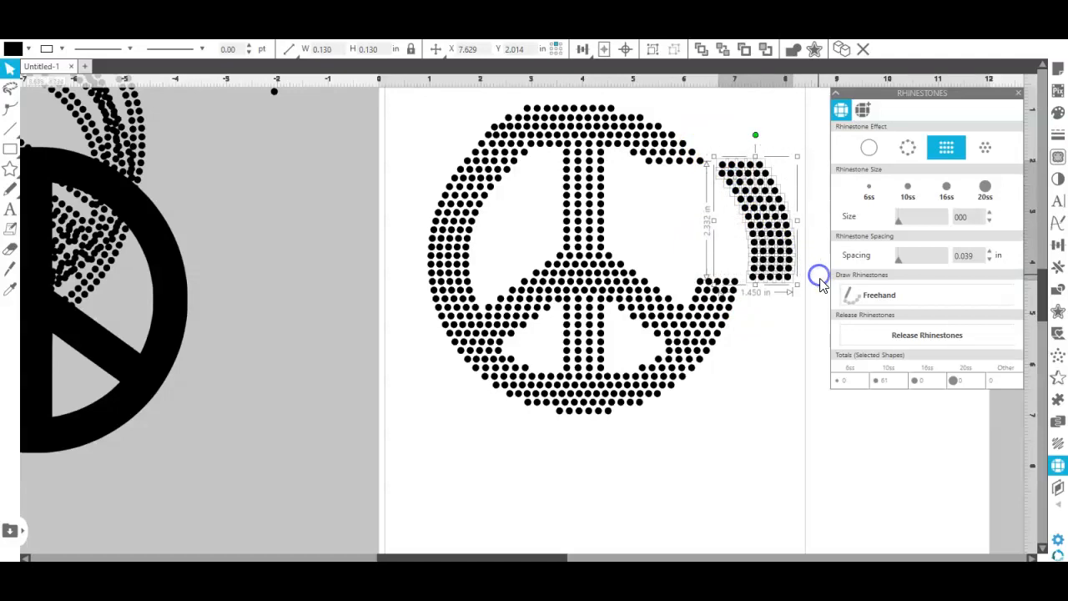
mouse_move(770, 268)
mouse_down()
mouse_move(708, 272)
mouse_move(775, 273)
mouse_up()
Delete the top row of stones at the gap's lower edge and fit the curved segment into the ring's gap.
click(672, 269)
click(698, 279)
shift+click(707, 283)
shift+click(716, 285)
shift+click(748, 287)
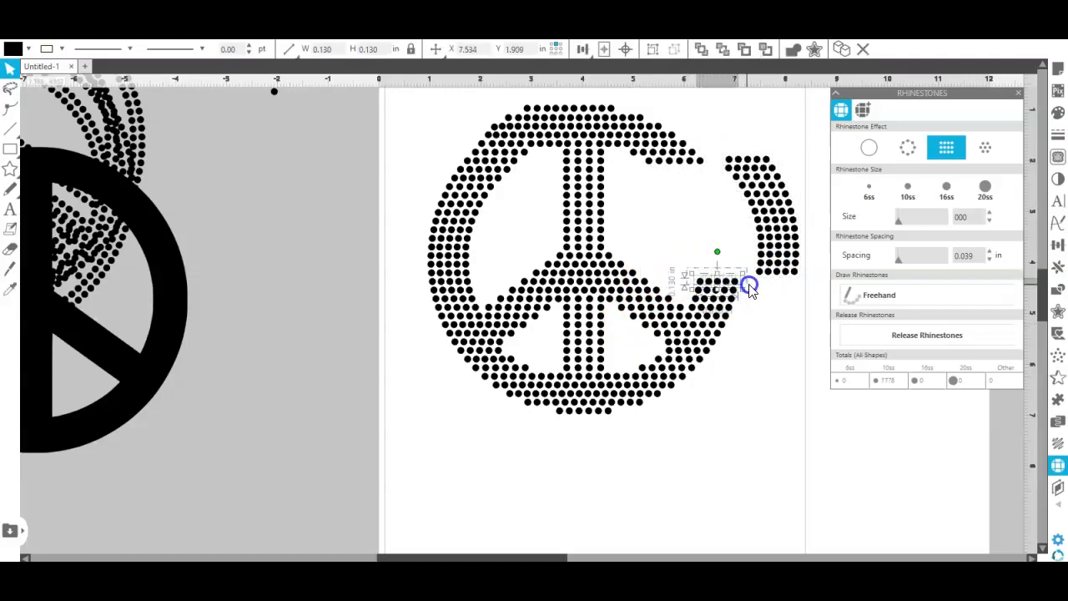
key(Delete)
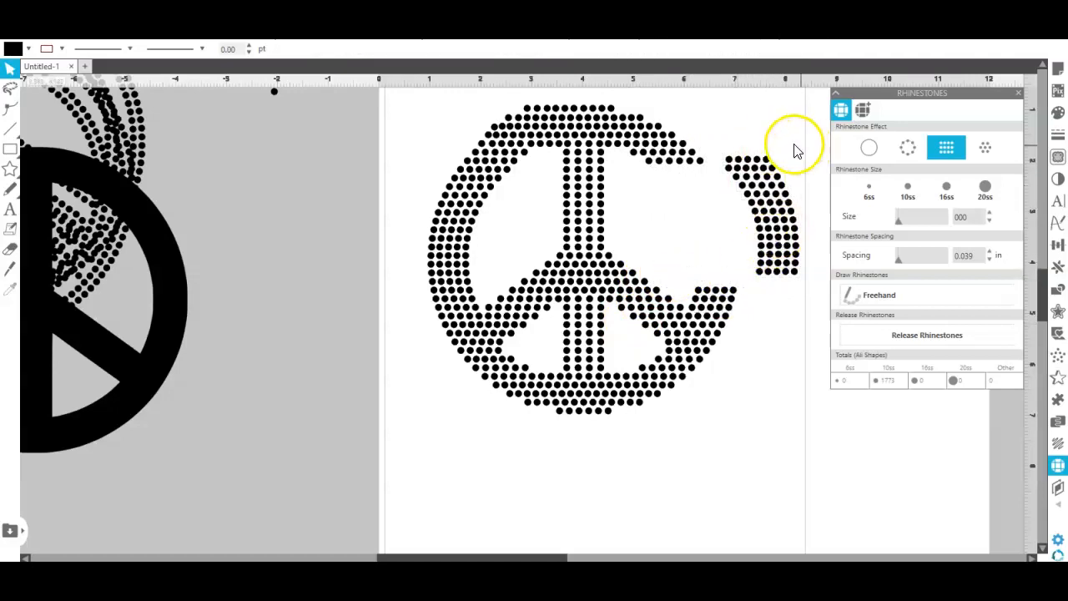
drag(723, 146, 731, 281)
click(797, 206)
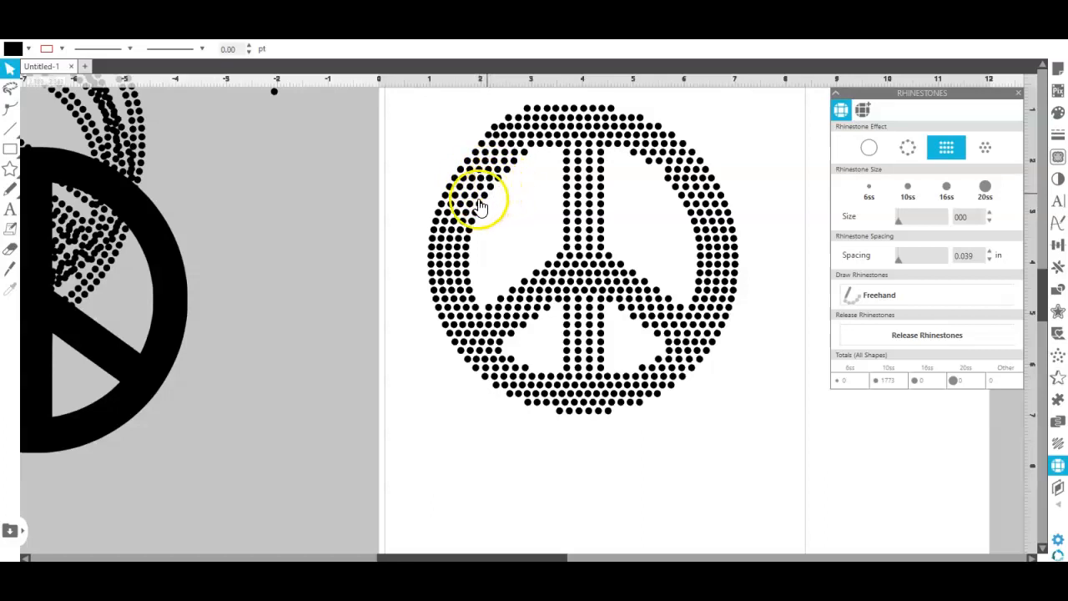
Duplicate one stone on the ring's upper-right inner edge and place the copy in the hole just above it.
click(667, 175)
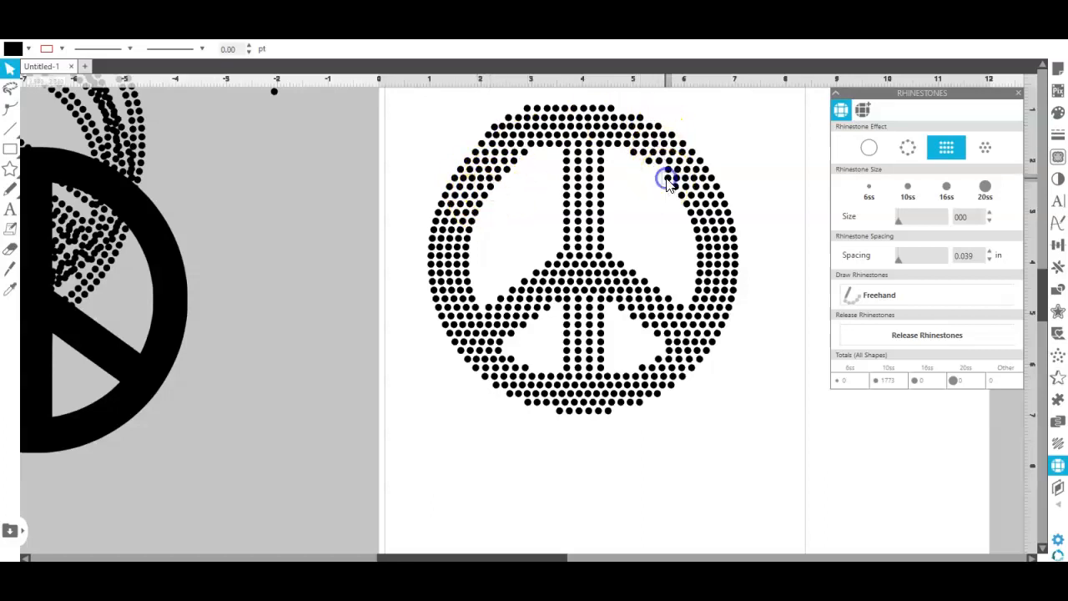
right_click(667, 176)
click(705, 280)
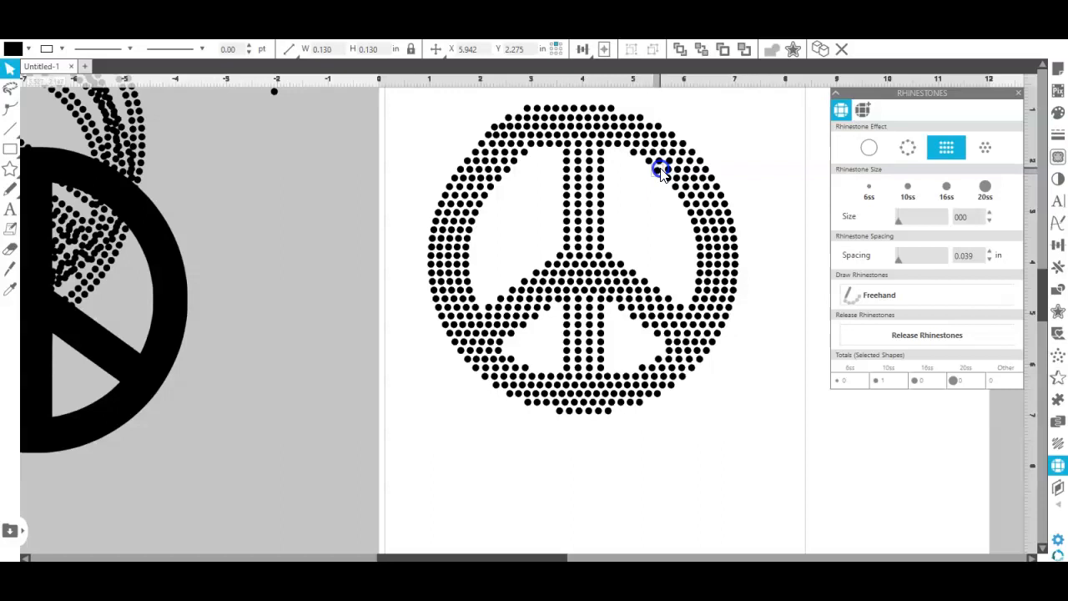
drag(660, 167, 659, 166)
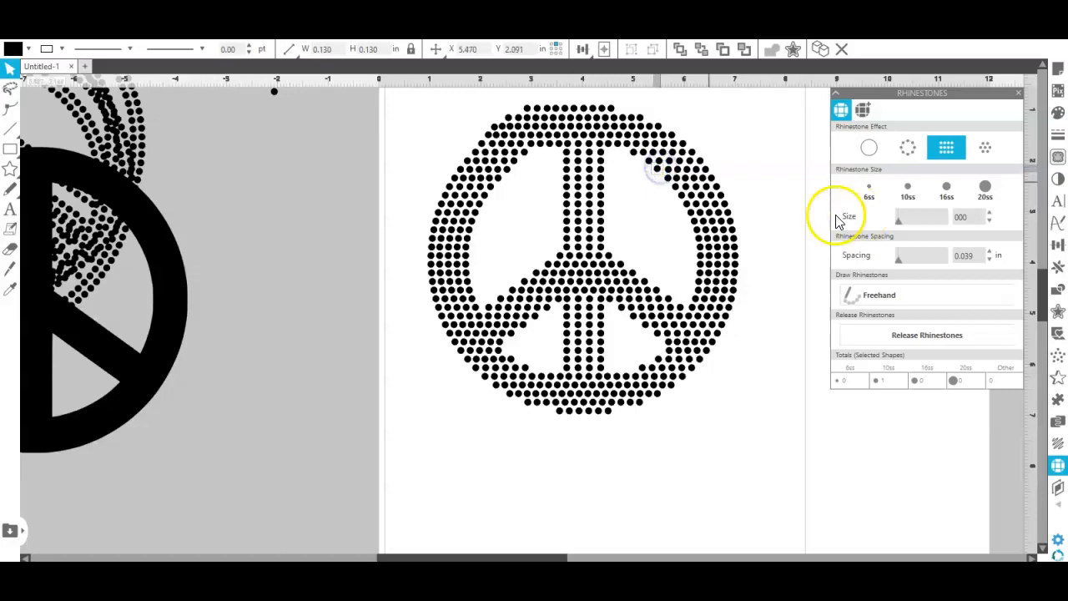
click(768, 219)
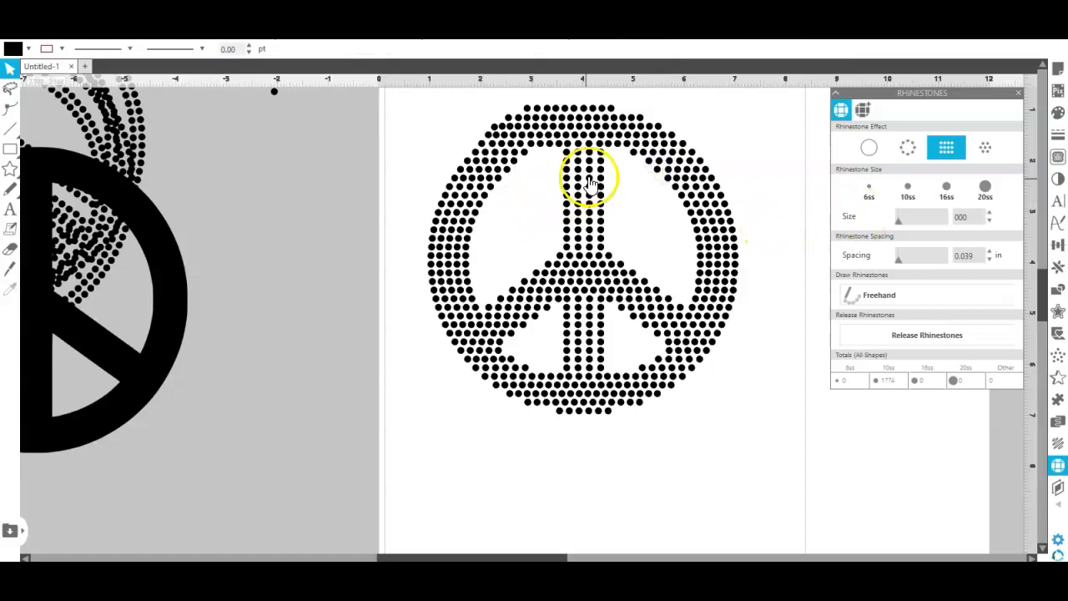
Clean up the ring's upper-right inner edge by adjusting the added stone and deleting surplus stones.
click(654, 169)
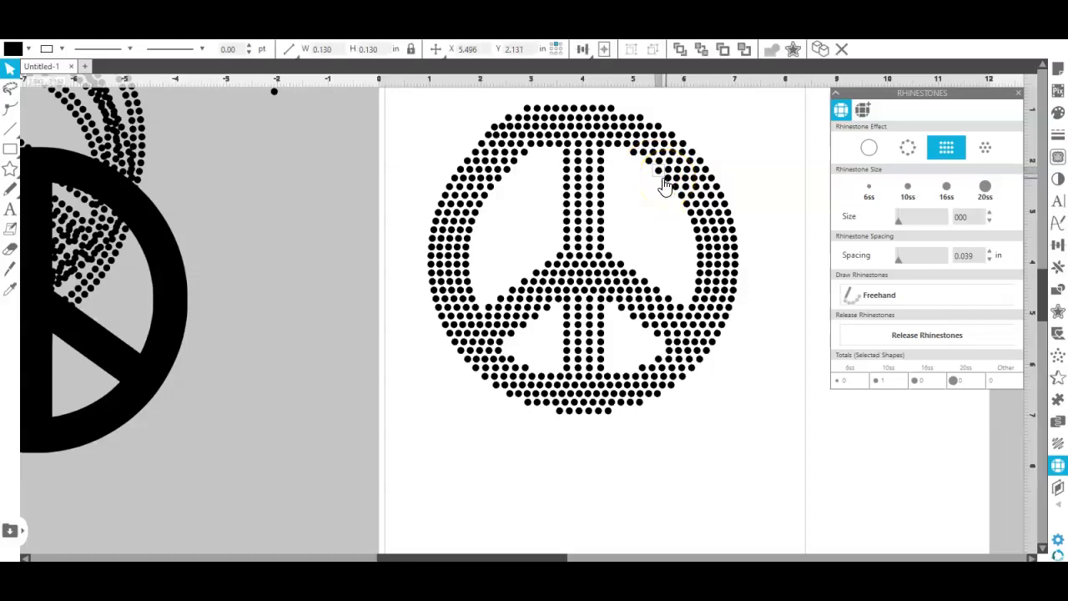
click(635, 154)
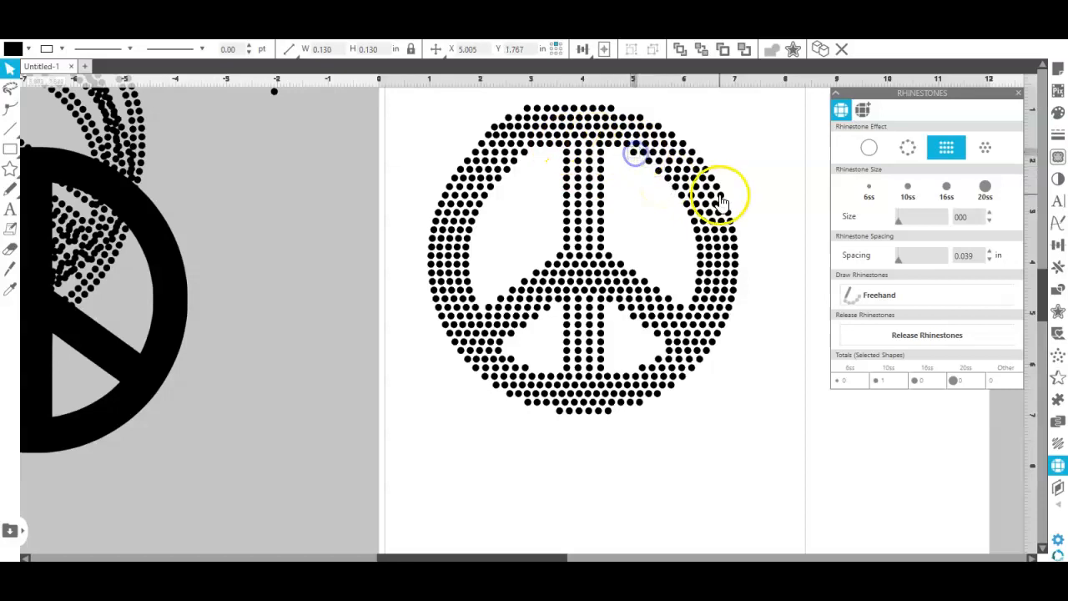
key(Delete)
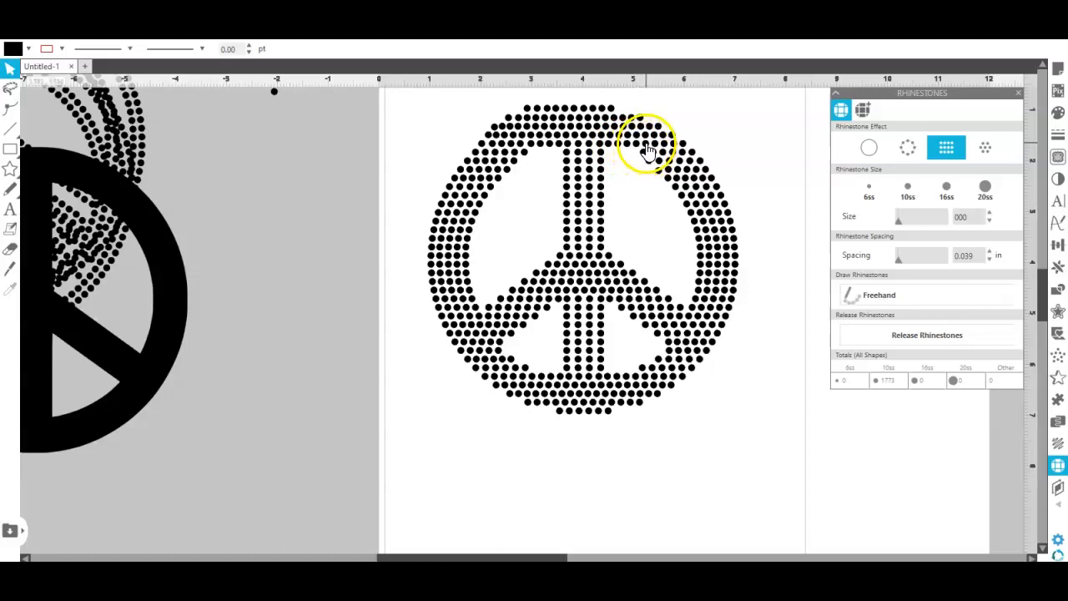
click(655, 171)
key(Delete)
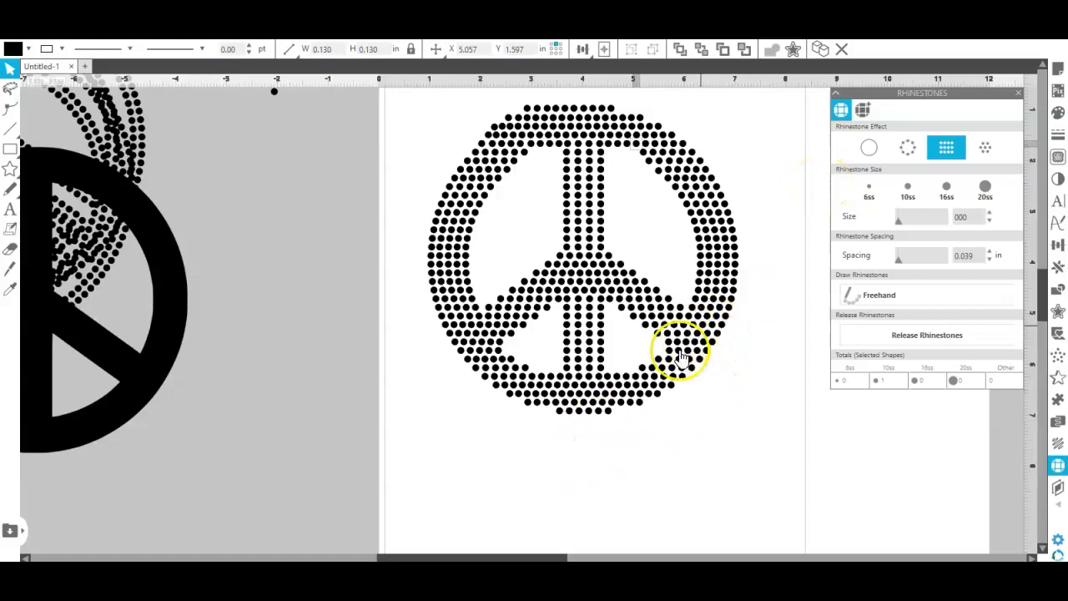
Delete the stray stones at the bottom corners of both lower openings and nudge the remaining right corner stone into place.
click(638, 371)
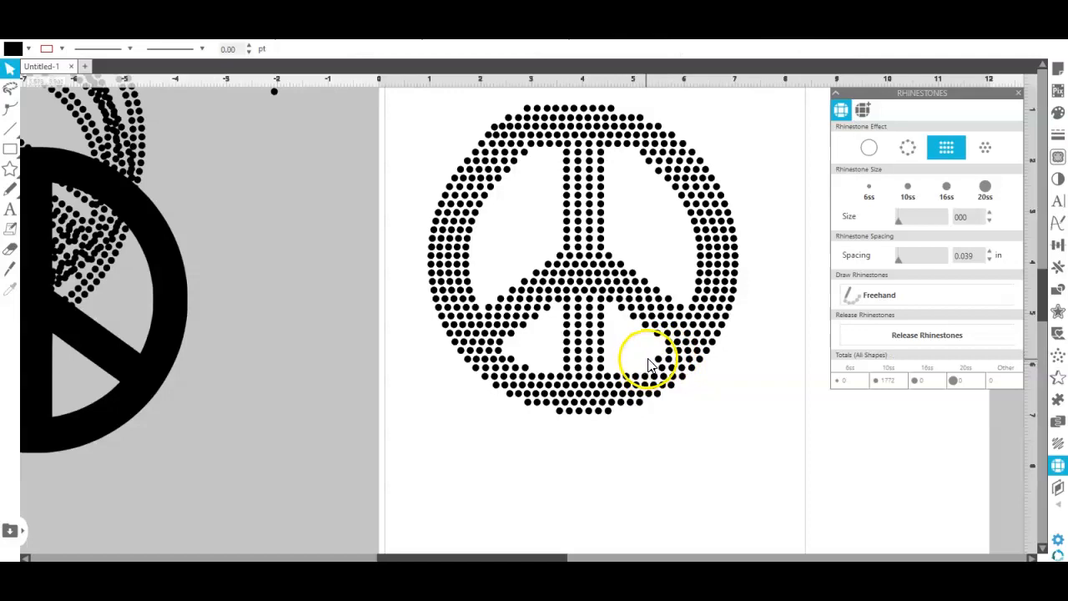
click(660, 363)
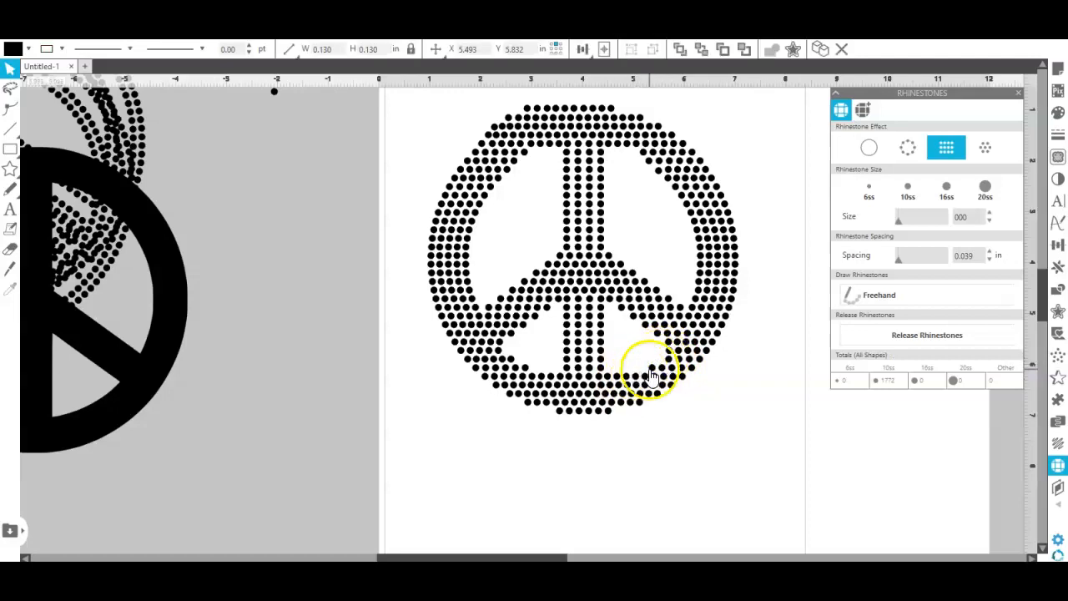
click(510, 365)
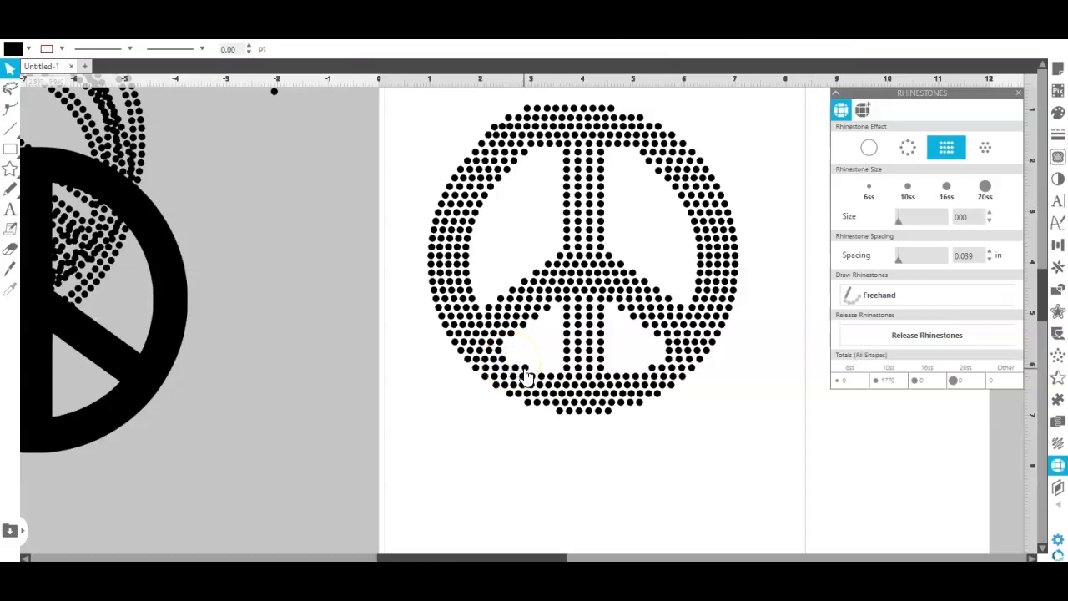
click(524, 370)
key(Delete)
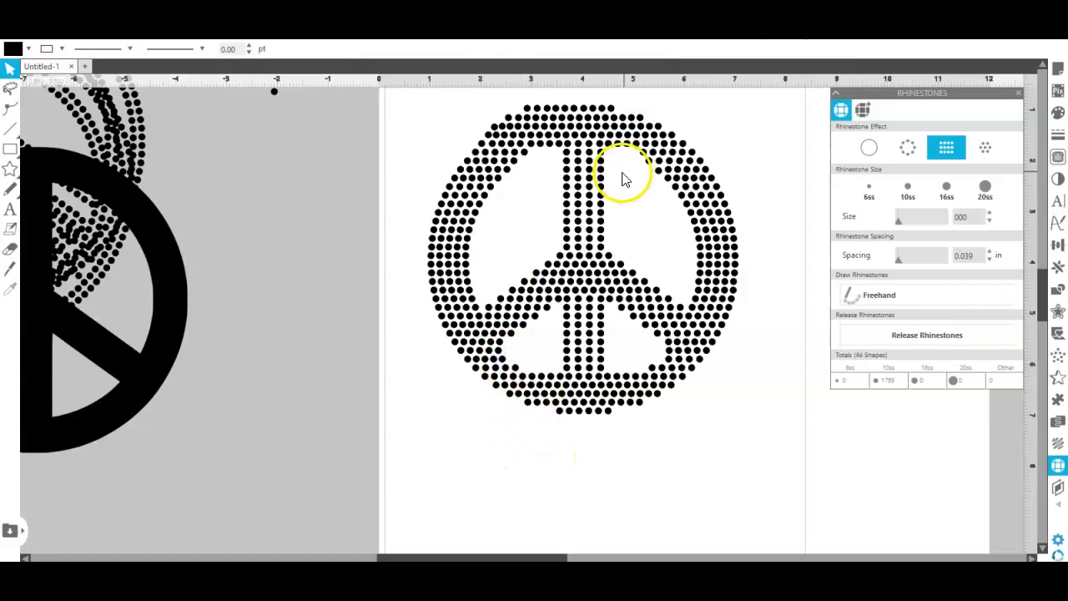
click(516, 368)
key(Delete)
click(652, 368)
key(Delete)
click(664, 368)
key(Right)
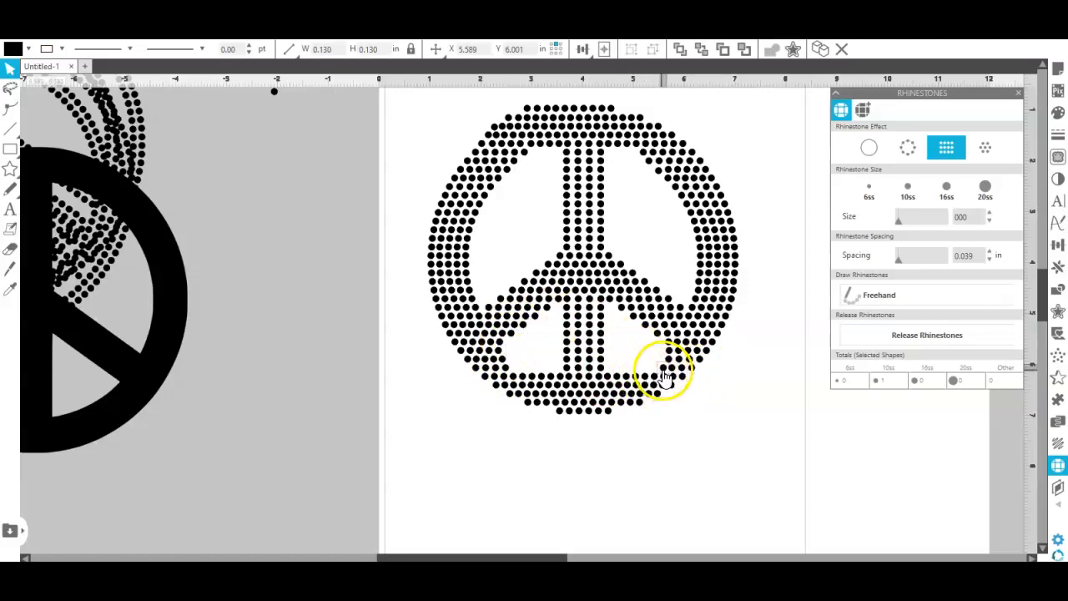
Duplicate the four stones at the ring's lower-left edge and place the copy at the left end of the bottom row.
drag(510, 403, 555, 420)
right_click(555, 423)
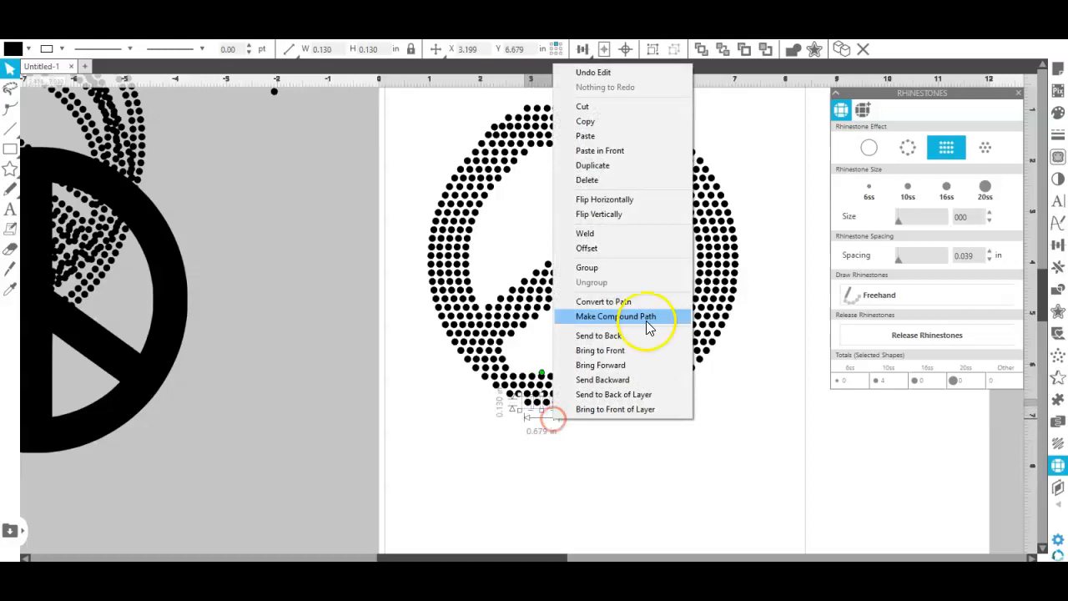
click(639, 166)
mouse_move(551, 404)
mouse_down()
mouse_move(553, 416)
mouse_move(534, 417)
mouse_up()
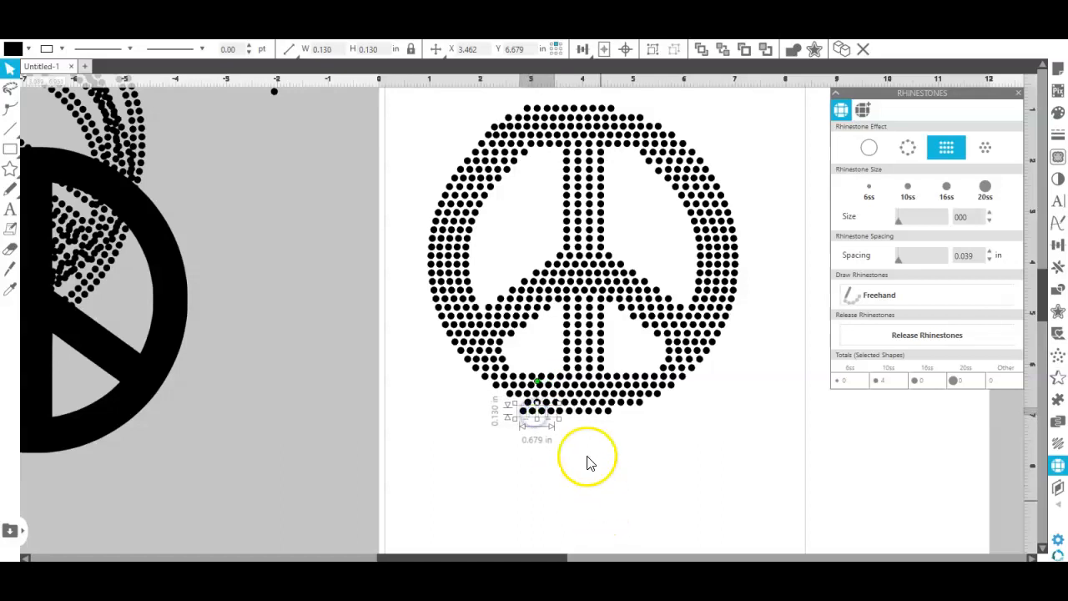
Duplicate the four-stone row to the right end of the bottom row and move its outermost stone up one row.
right_click(585, 480)
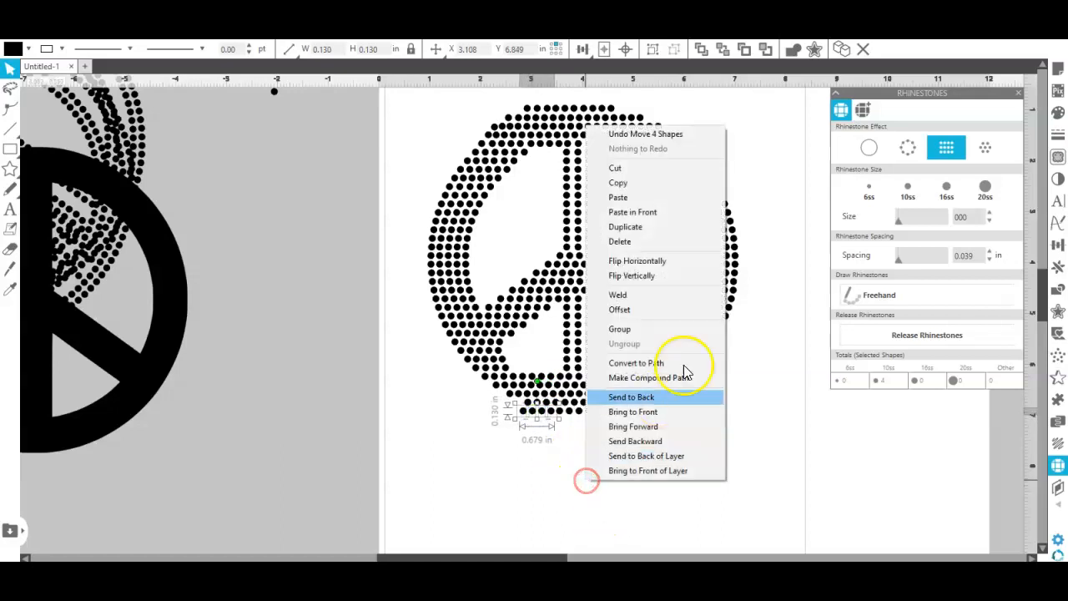
click(669, 225)
drag(574, 423, 649, 416)
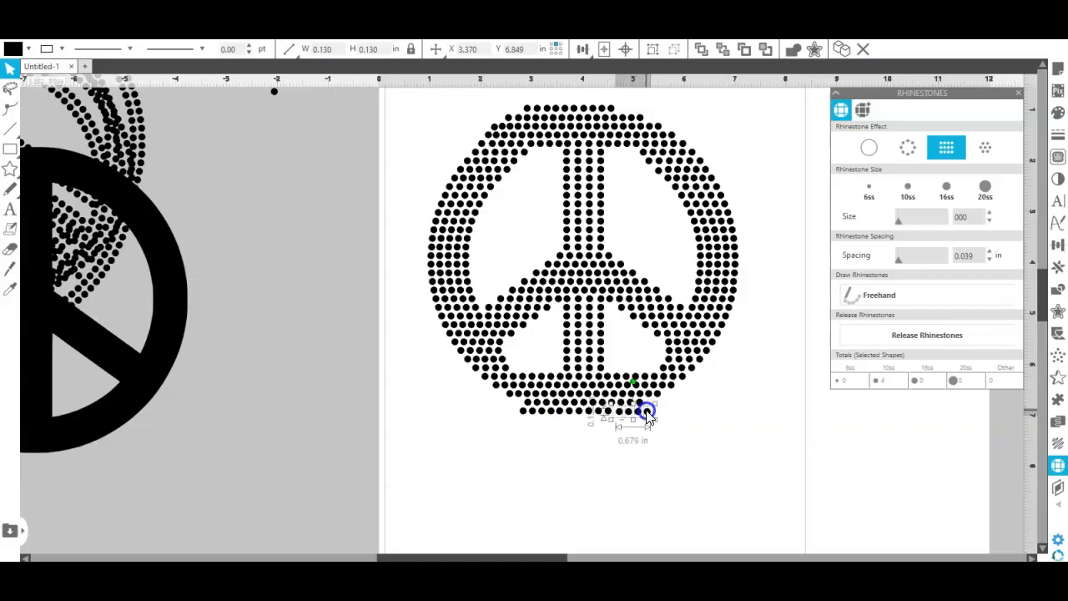
click(681, 425)
click(649, 412)
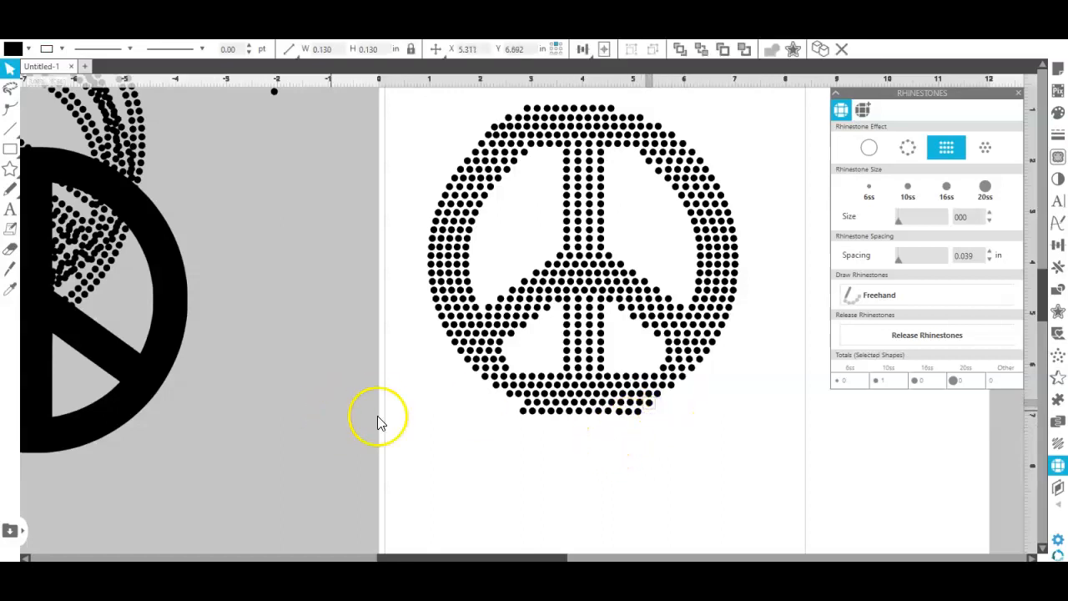
Try deleting the leftmost stone of the ring's bottom row.
right_click(525, 409)
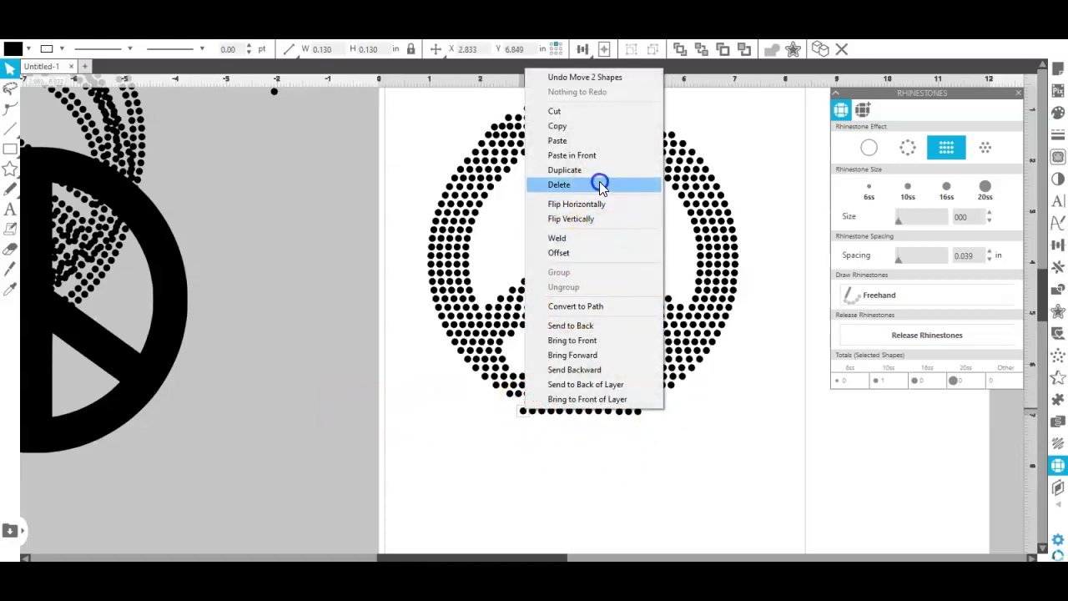
click(594, 183)
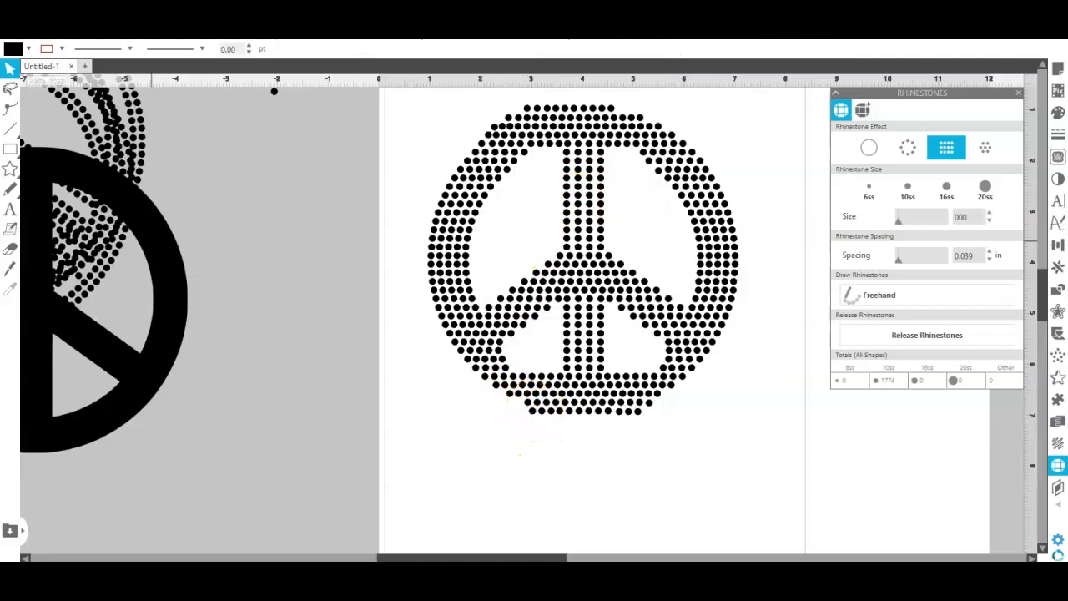
Duplicate the bottom row's leftmost stone and place the copy just above it on the ring's lower-left outer edge.
click(522, 410)
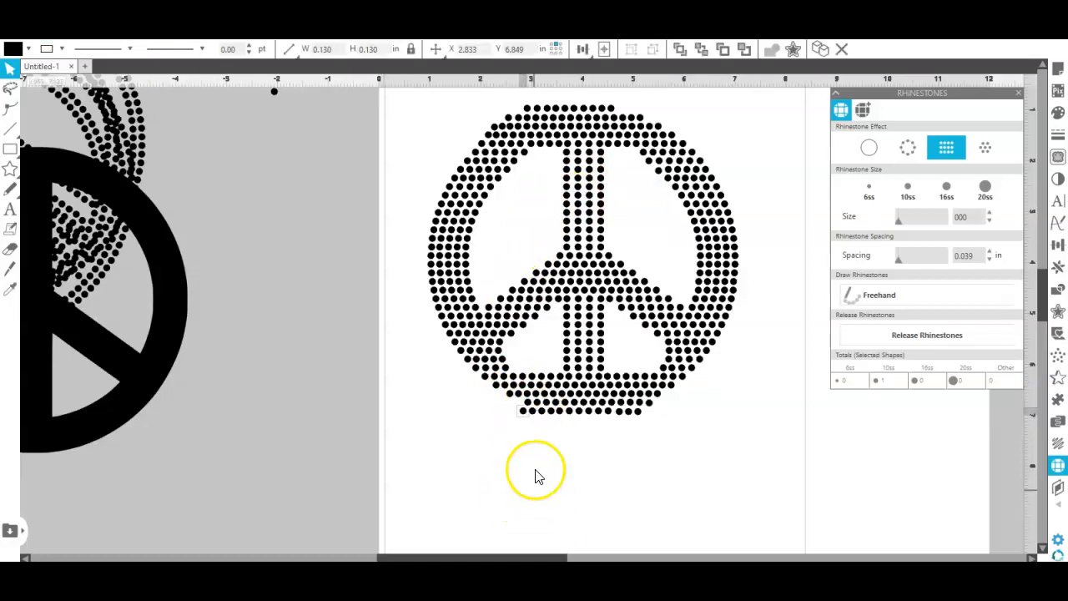
right_click(606, 488)
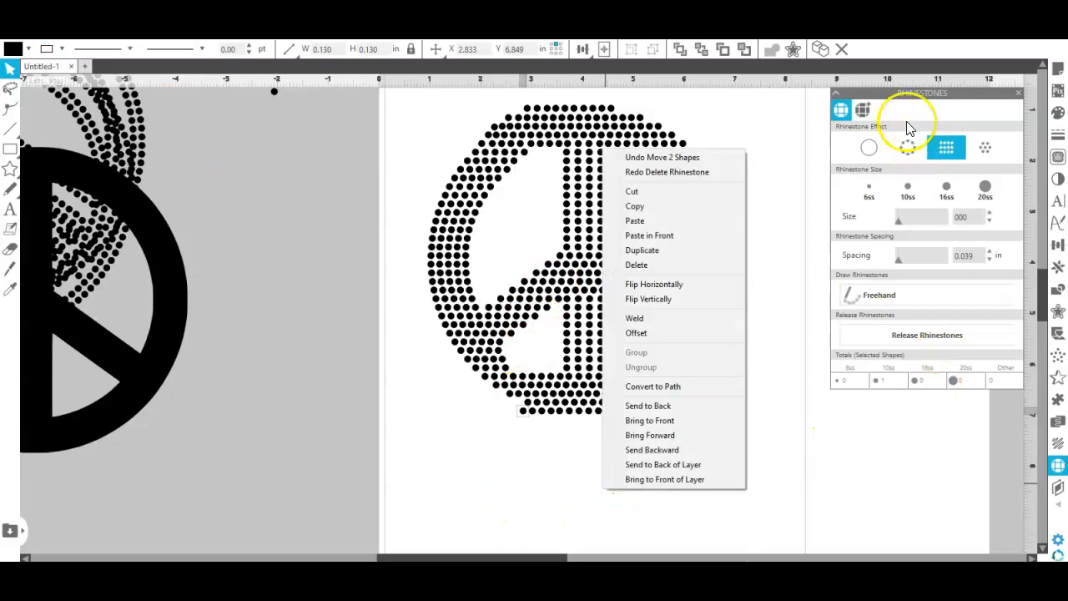
click(638, 250)
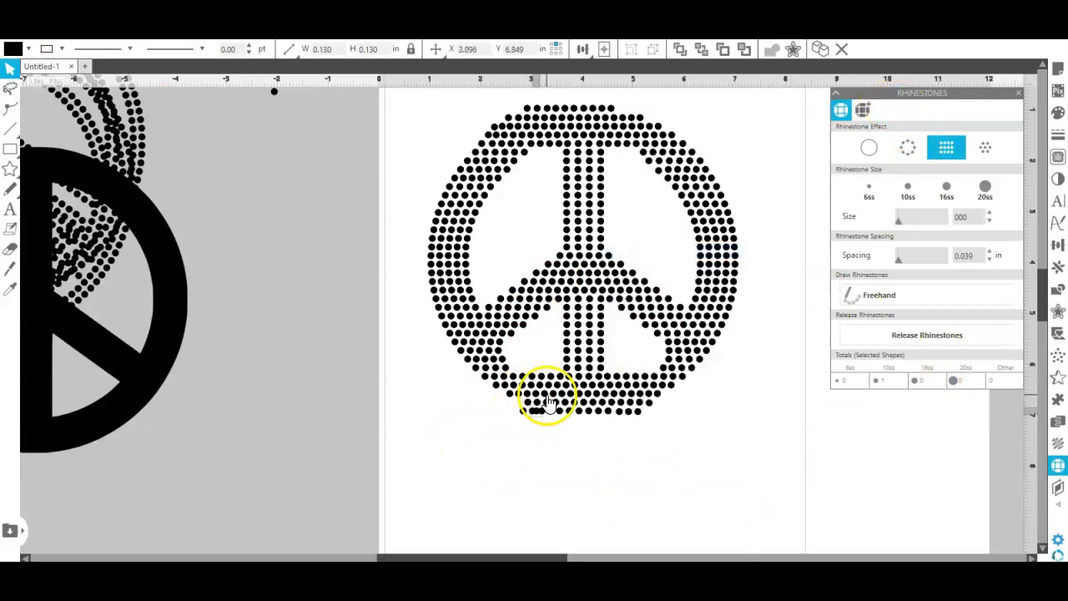
drag(532, 423, 512, 401)
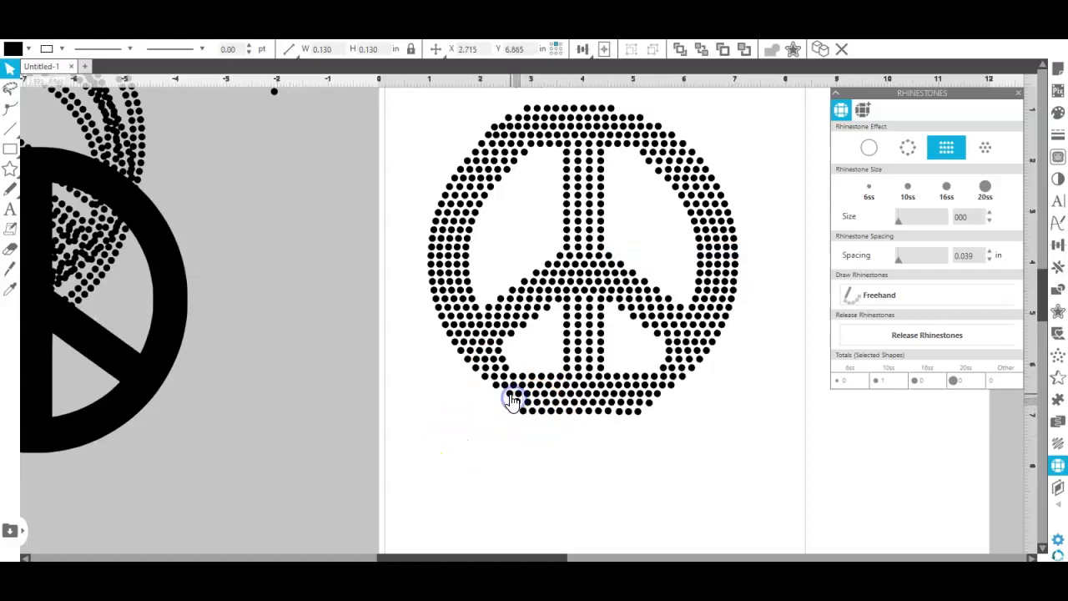
click(498, 388)
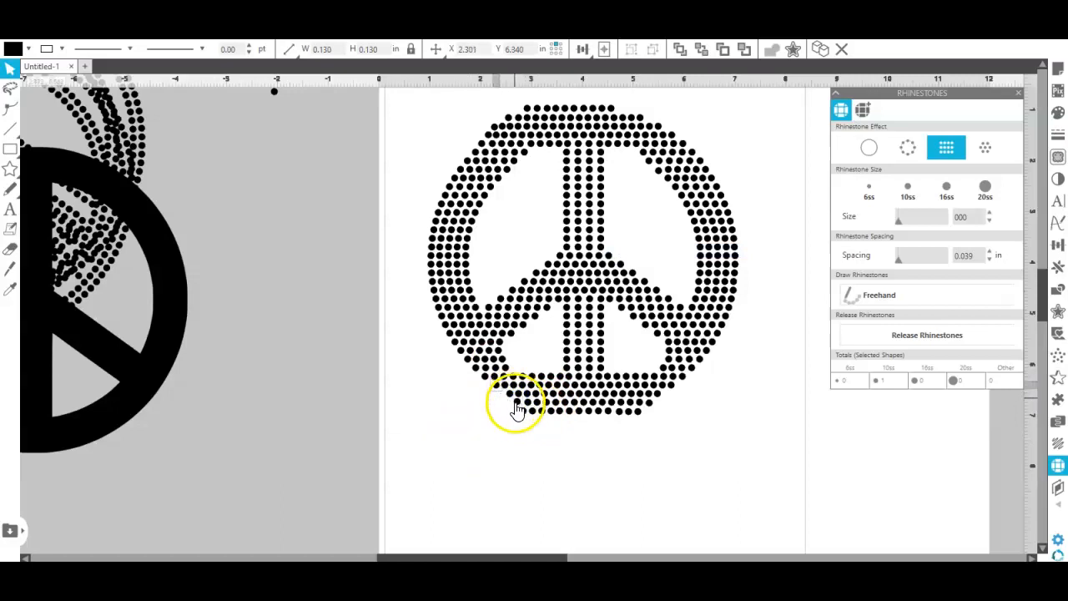
Duplicate the newly added stone on the ring's lower-left outer edge and place the copy one row higher along that edge.
right_click(514, 401)
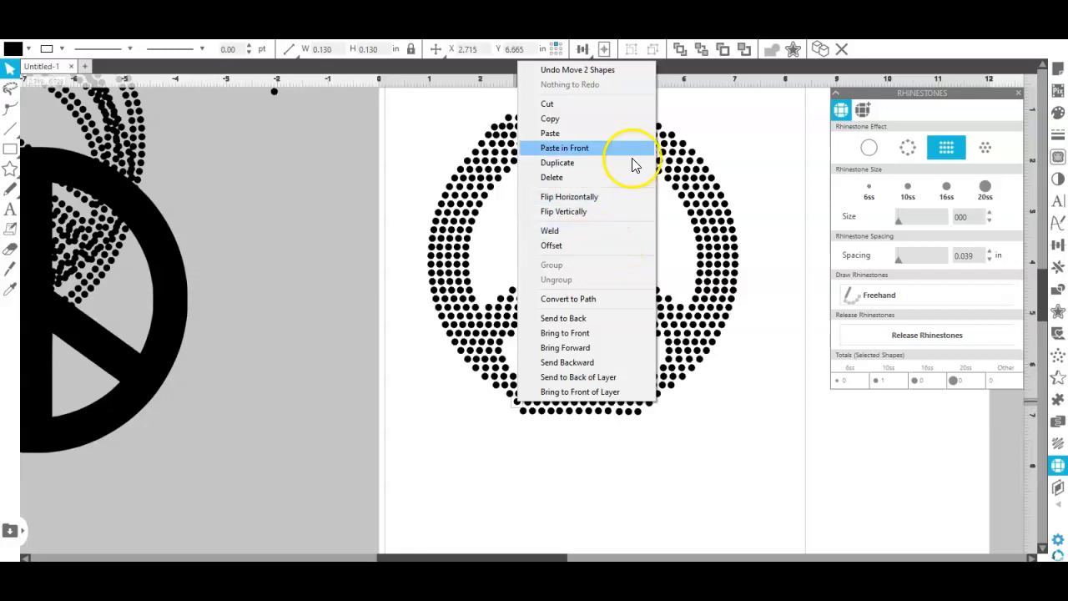
click(616, 164)
mouse_move(544, 417)
mouse_down()
mouse_move(539, 400)
mouse_move(499, 391)
mouse_up()
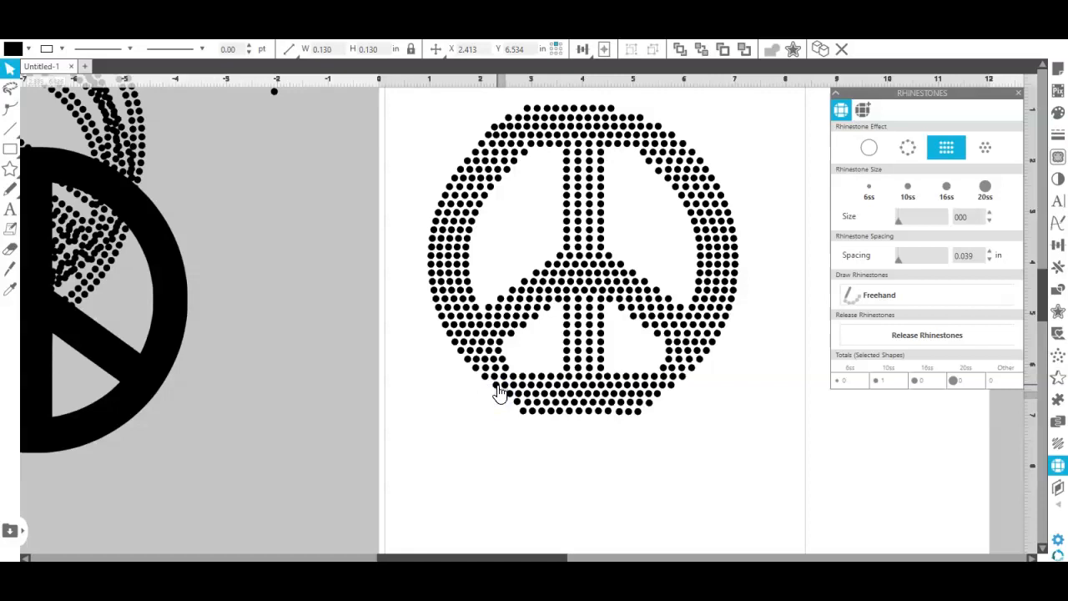
click(501, 399)
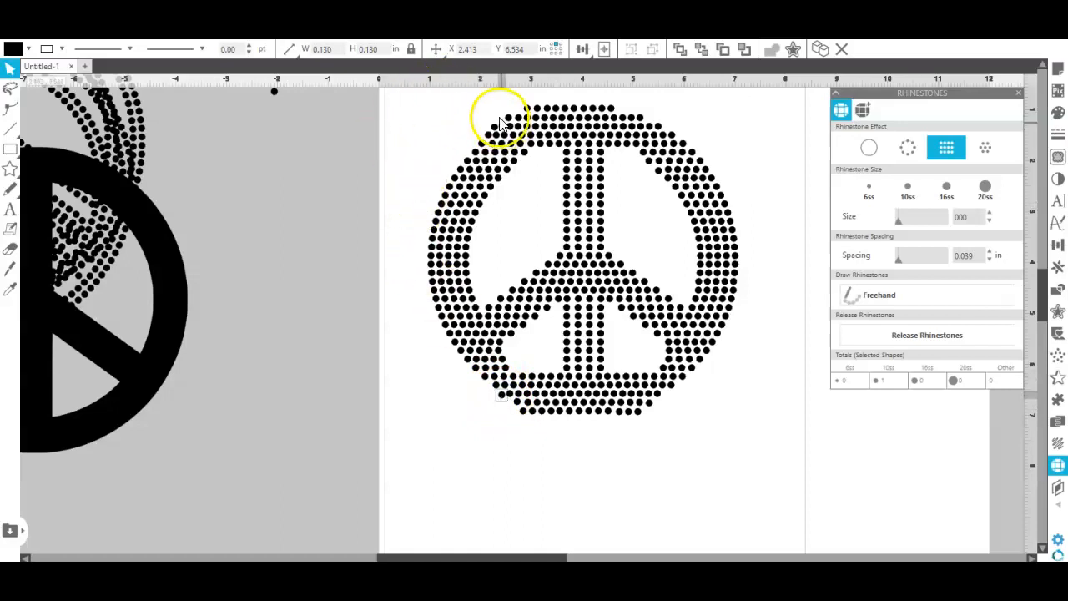
Set the outermost stone at the upper-left edge of the ring's third row to 0.135 in wide and high.
drag(418, 100, 457, 450)
drag(598, 464, 817, 467)
click(472, 166)
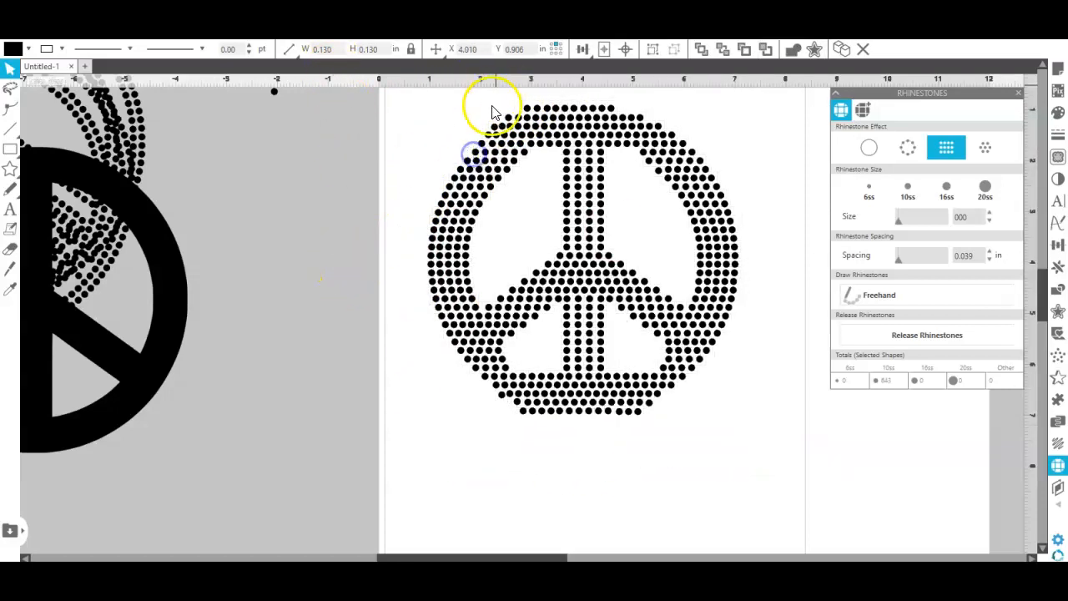
click(497, 131)
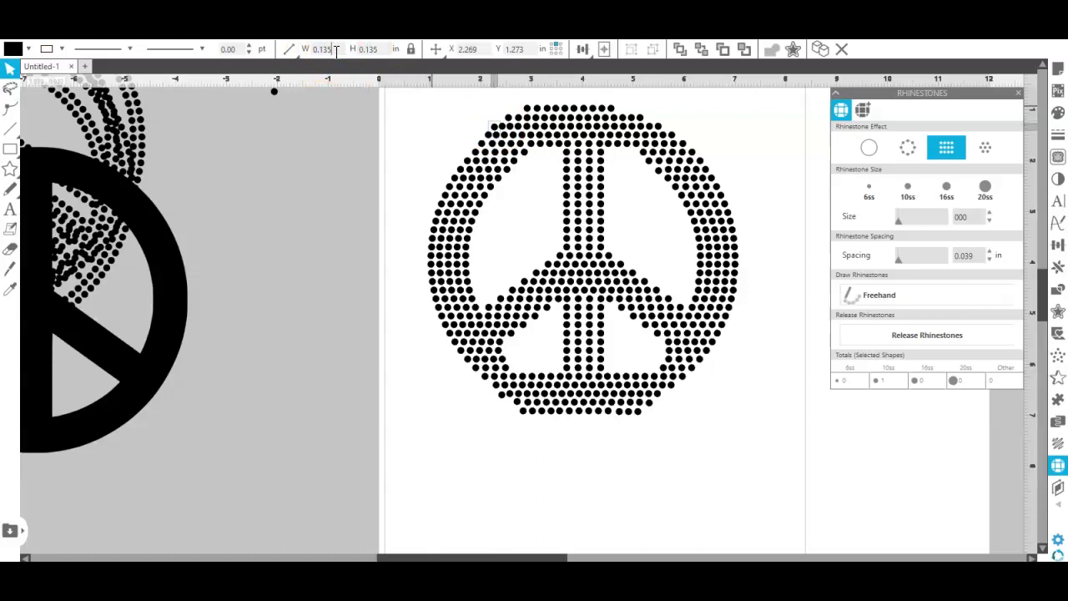
click(406, 163)
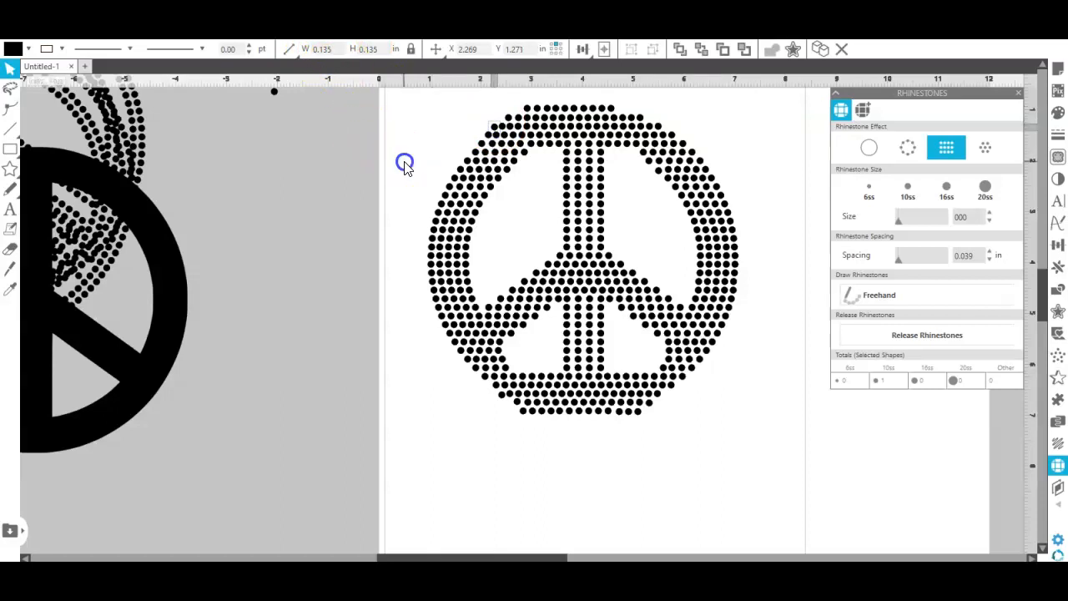
Compare the sizes of individual stones along the ring's upper-left outer edge.
click(477, 157)
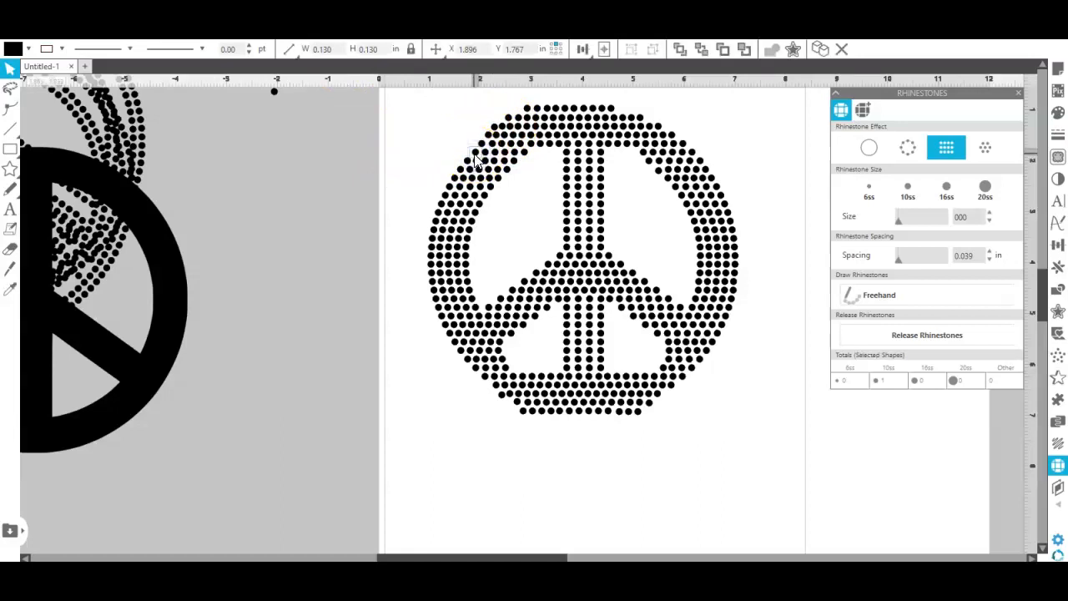
click(388, 124)
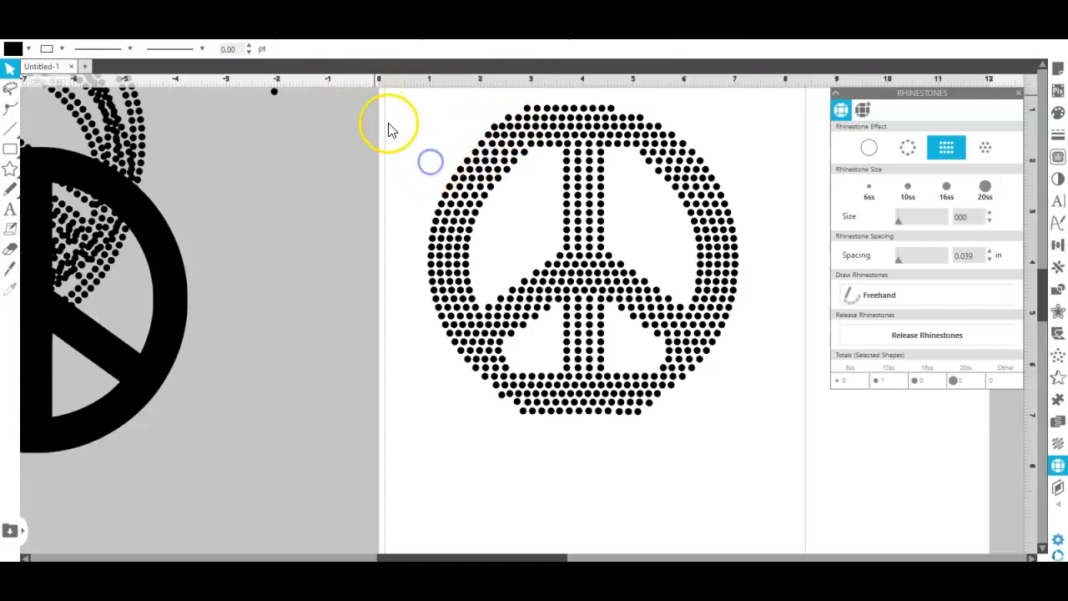
click(508, 116)
drag(511, 119, 494, 126)
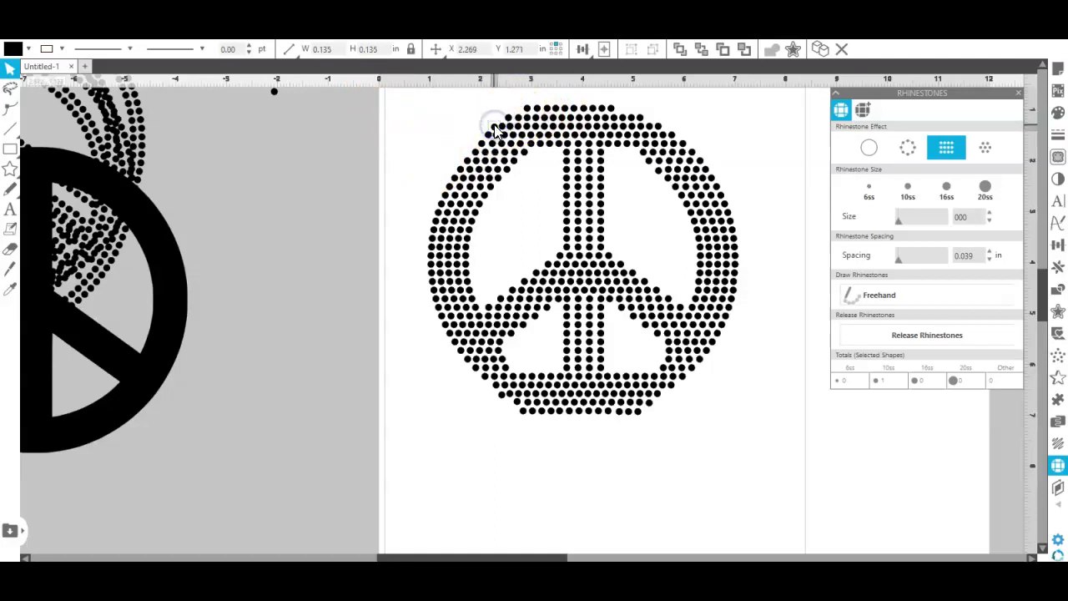
click(428, 129)
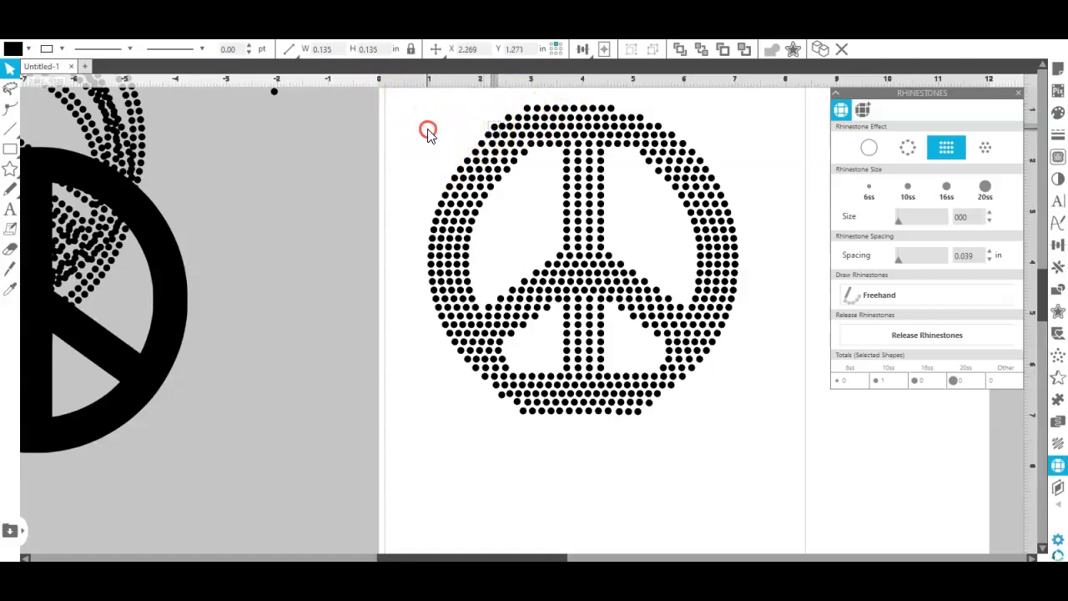
right_click(427, 132)
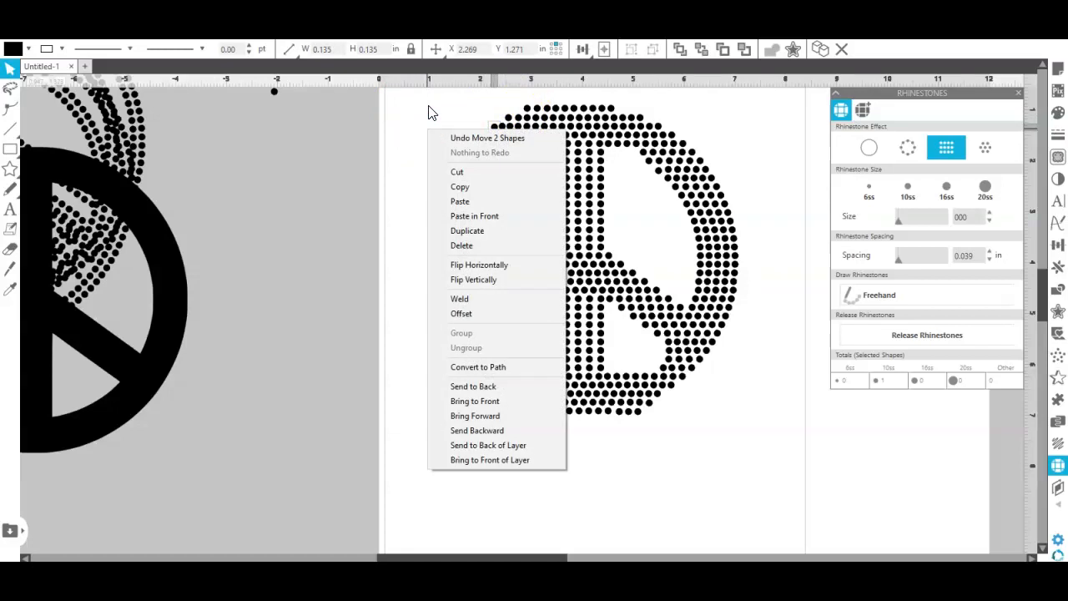
Select all stones of the peace sign and set their individual width and height to 0.135 in.
drag(426, 100, 780, 458)
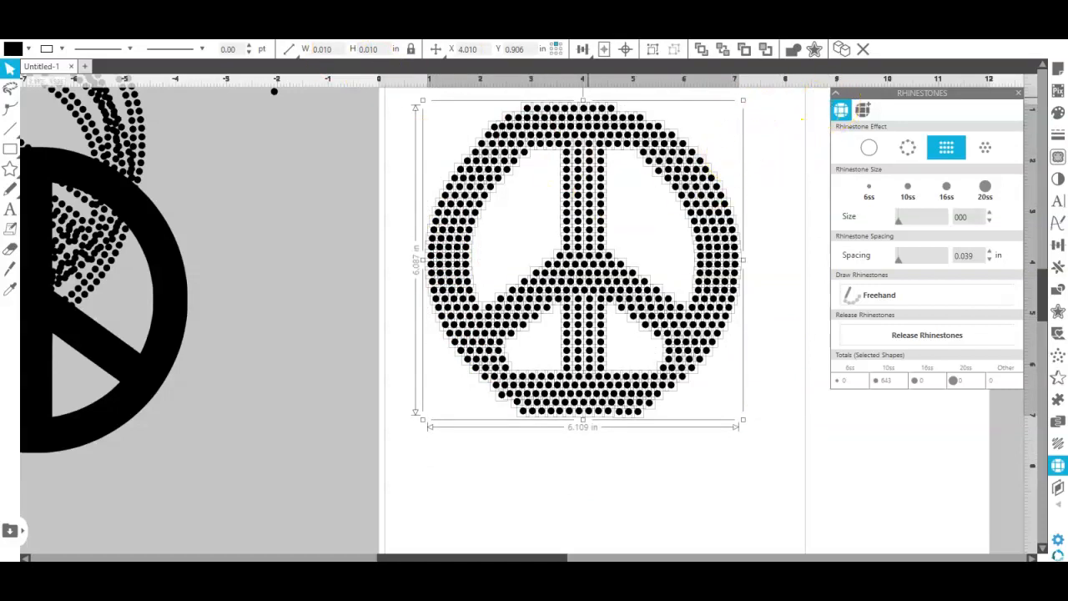
click(338, 50)
key(Return)
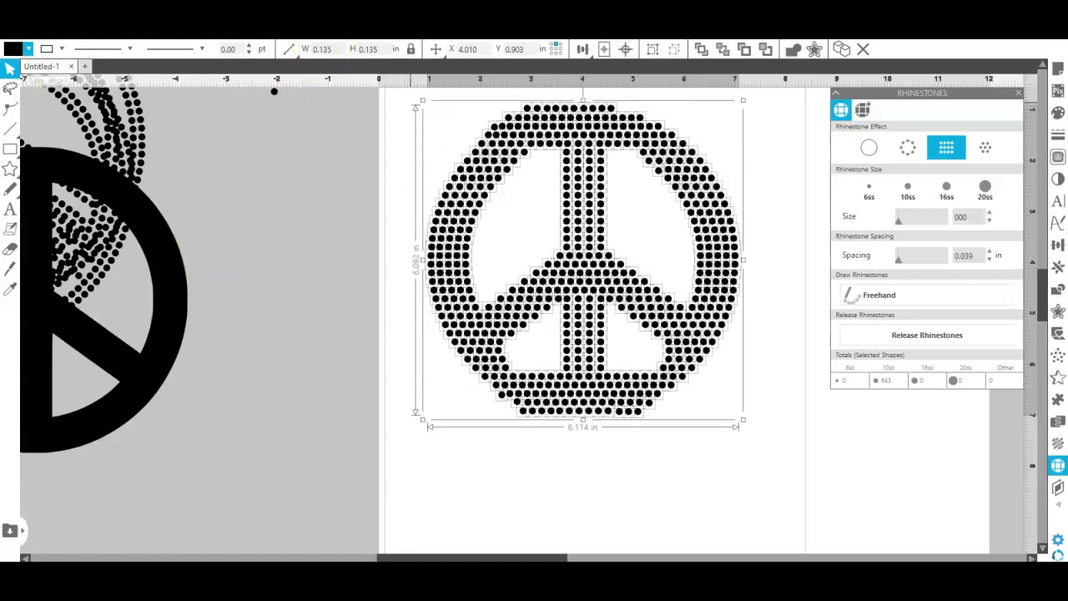
click(474, 117)
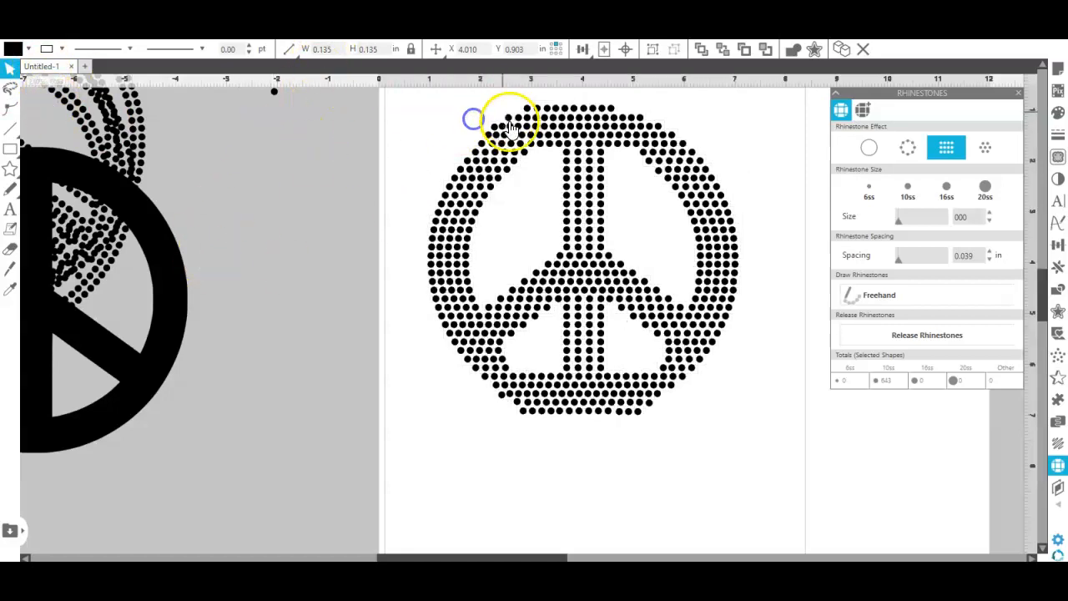
Reposition individual outer stones on the ring's upper-left edge to even out their spacing along the curve.
click(483, 151)
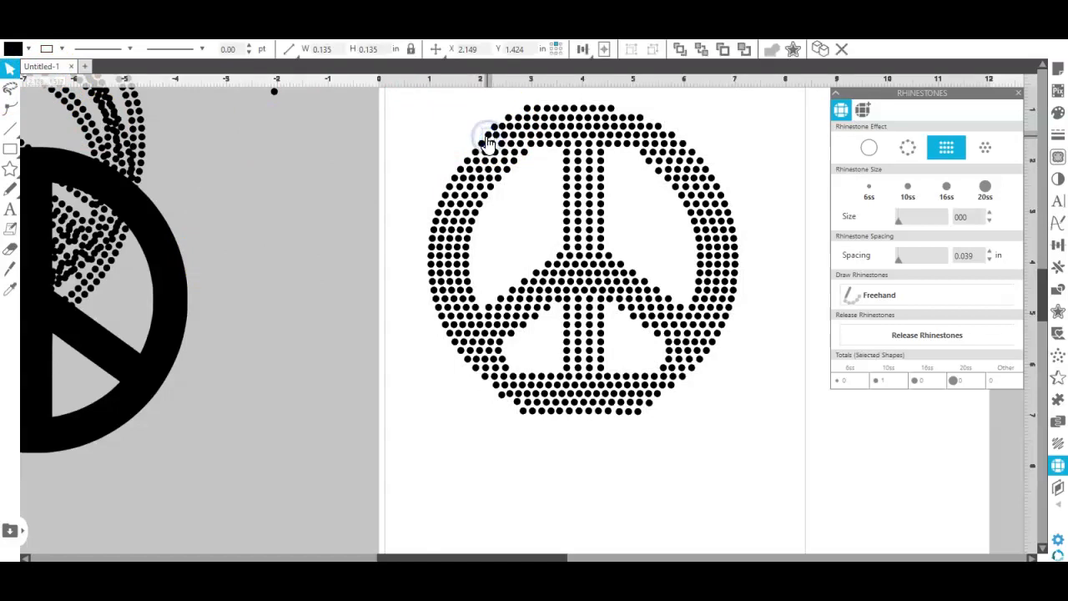
drag(482, 150, 510, 120)
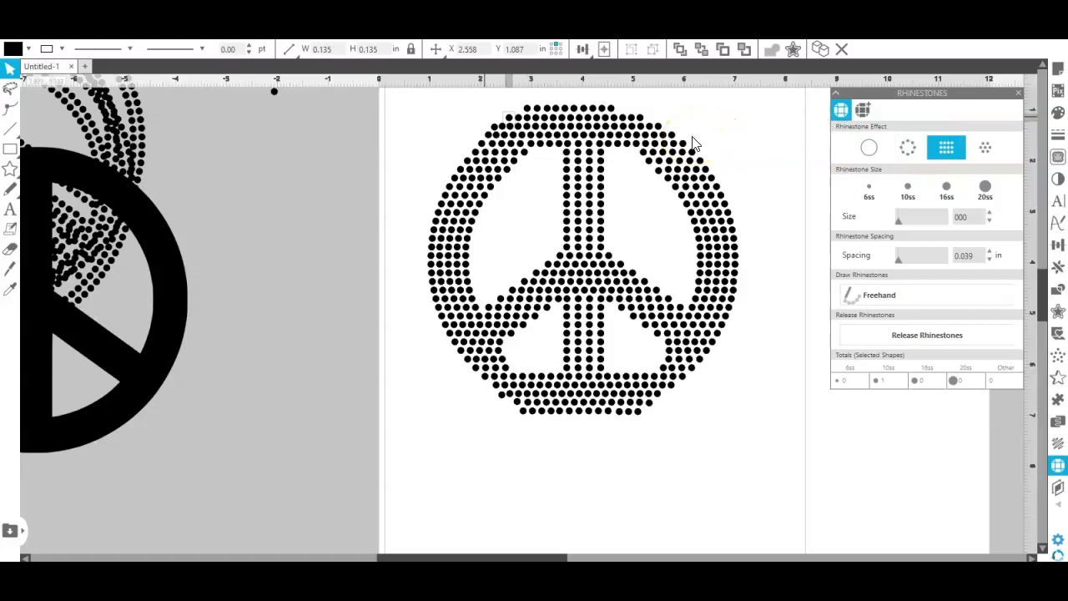
click(502, 126)
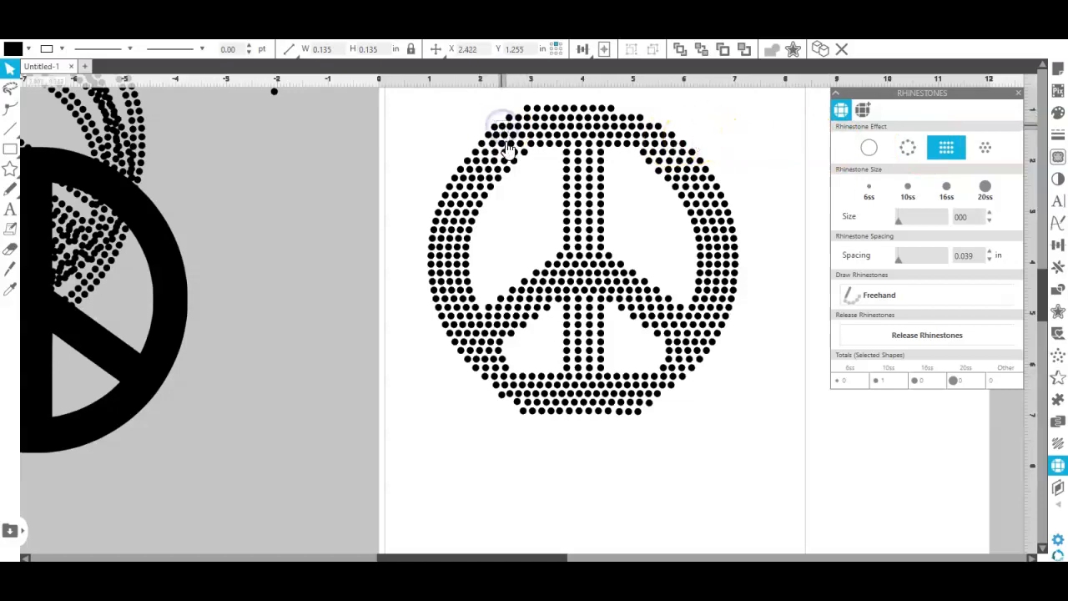
click(505, 129)
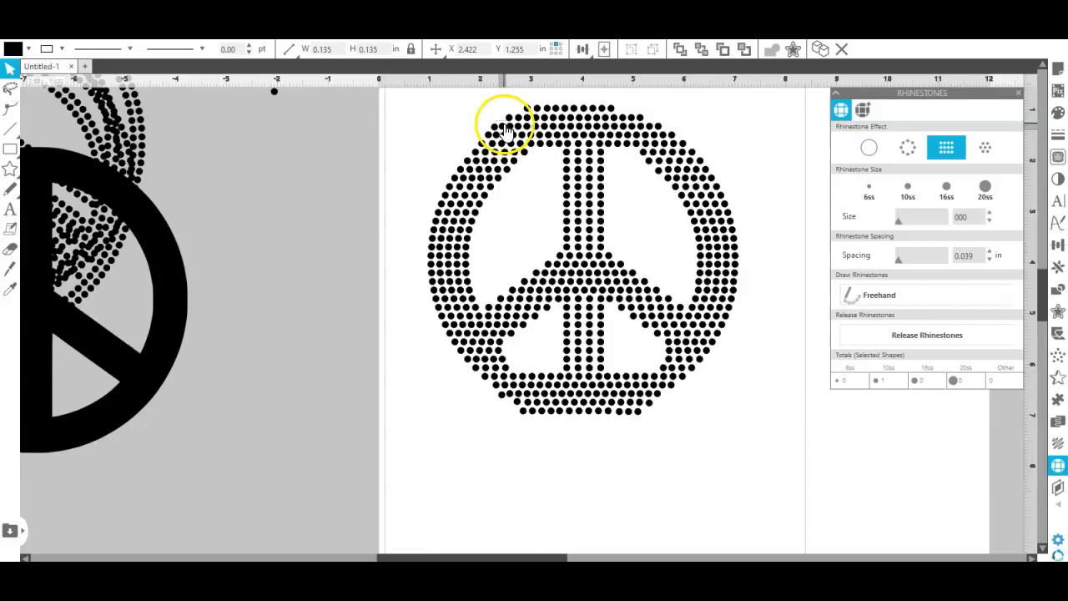
mouse_move(505, 130)
mouse_down()
mouse_move(489, 167)
mouse_move(498, 130)
mouse_up()
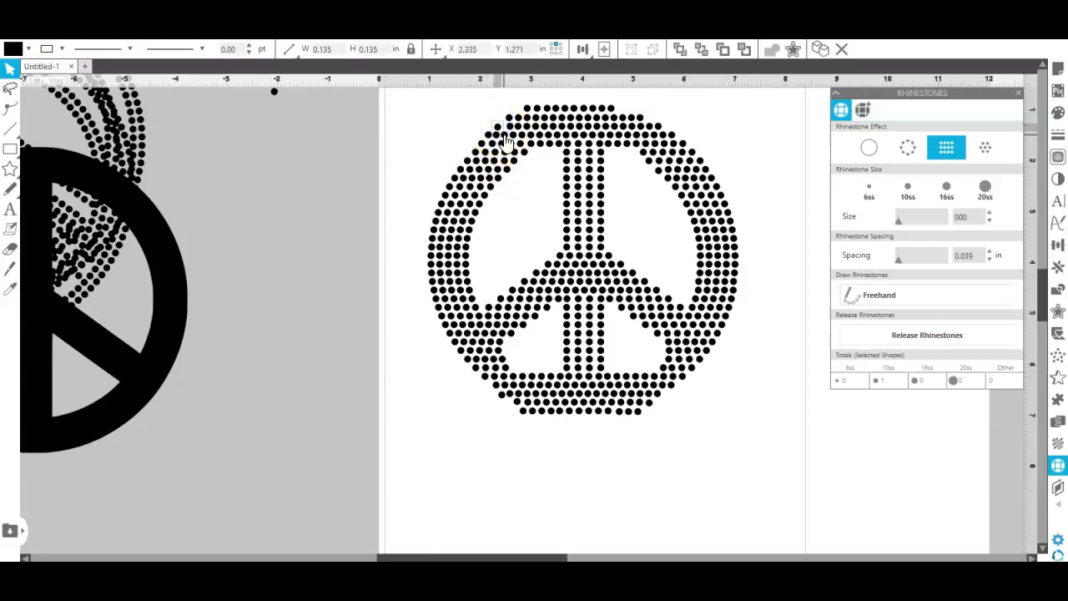
drag(505, 142, 511, 119)
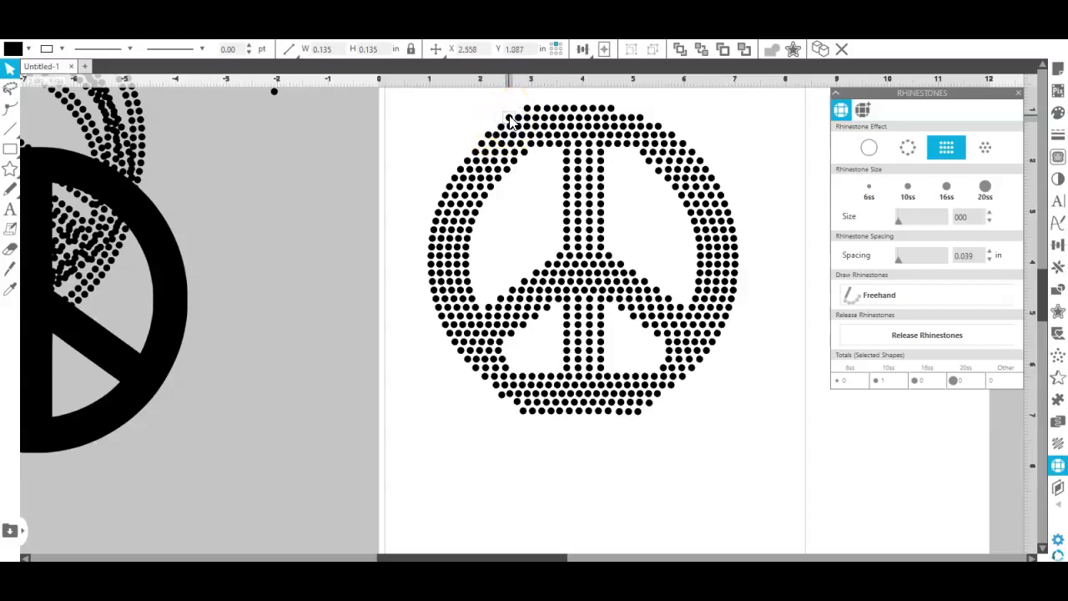
Duplicate the leftmost stone of the ring's second row and place the copy in the row below on the upper-left edge.
right_click(508, 119)
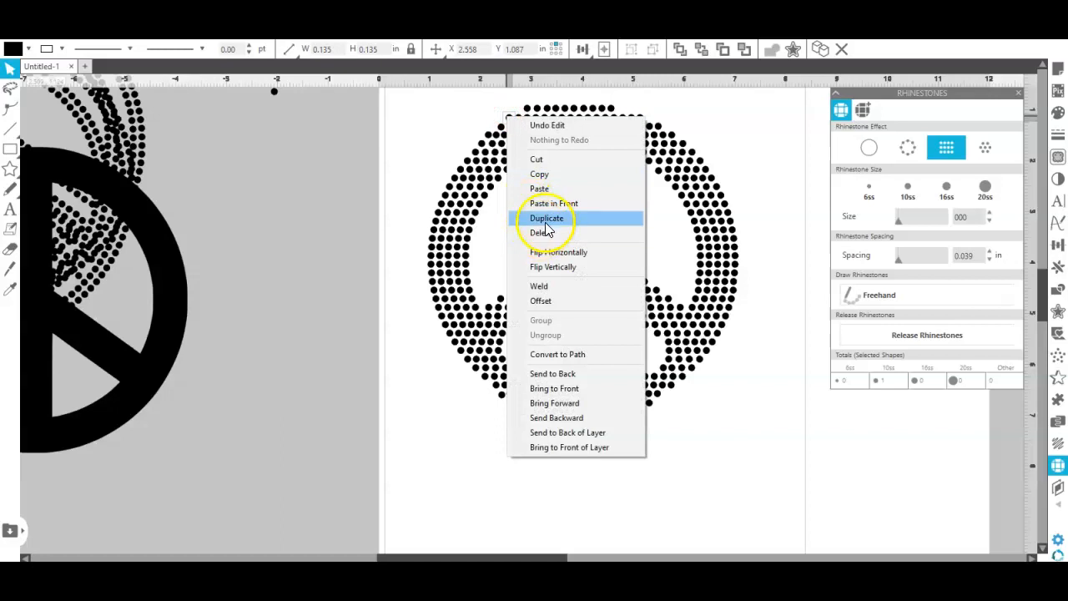
click(545, 219)
click(524, 121)
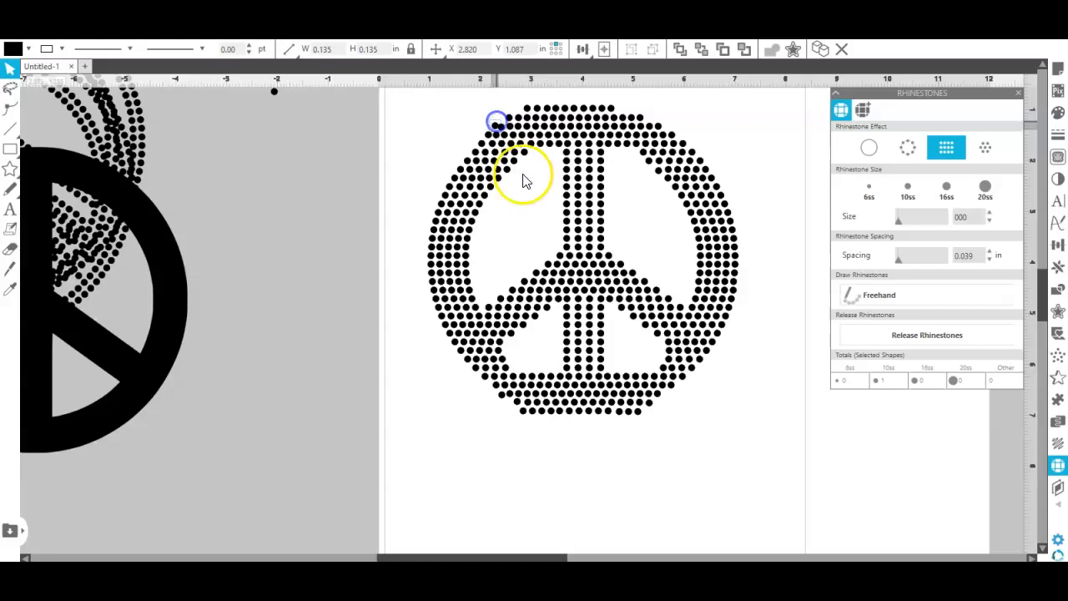
mouse_move(511, 136)
mouse_down()
mouse_move(577, 177)
mouse_move(509, 167)
mouse_move(494, 129)
mouse_up()
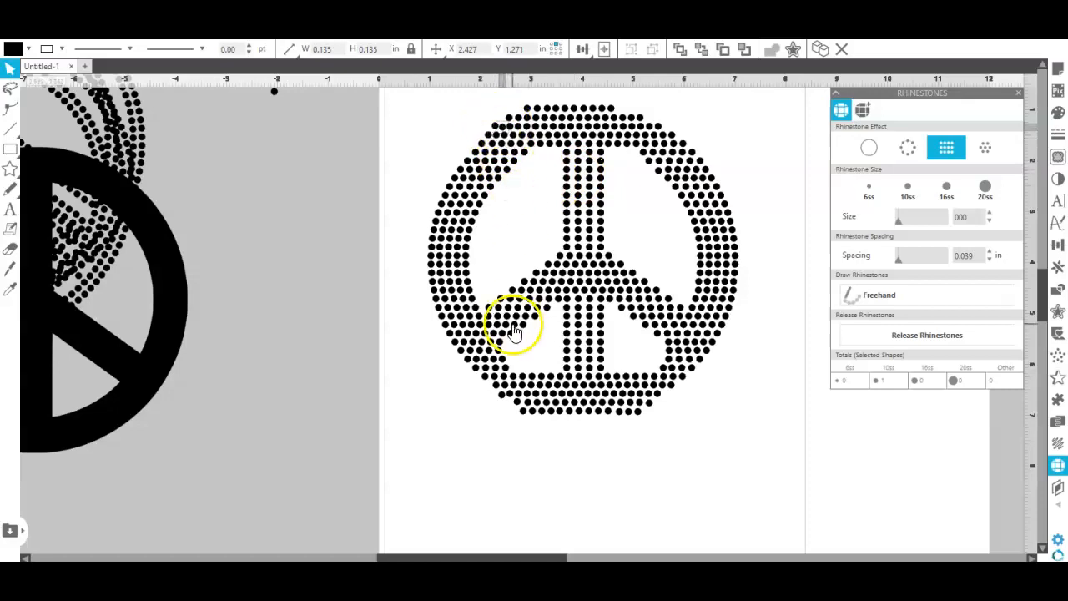
click(496, 130)
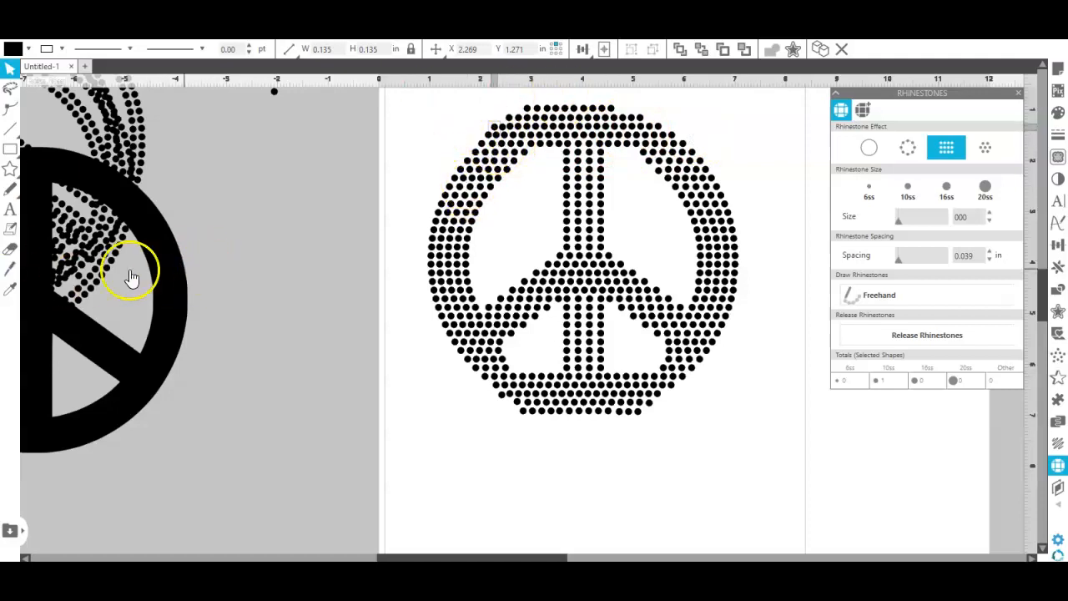
Move the solid black peace sign onto the rhinestone peace sign so the two line up, undoing any stray stone moves.
drag(172, 286, 721, 240)
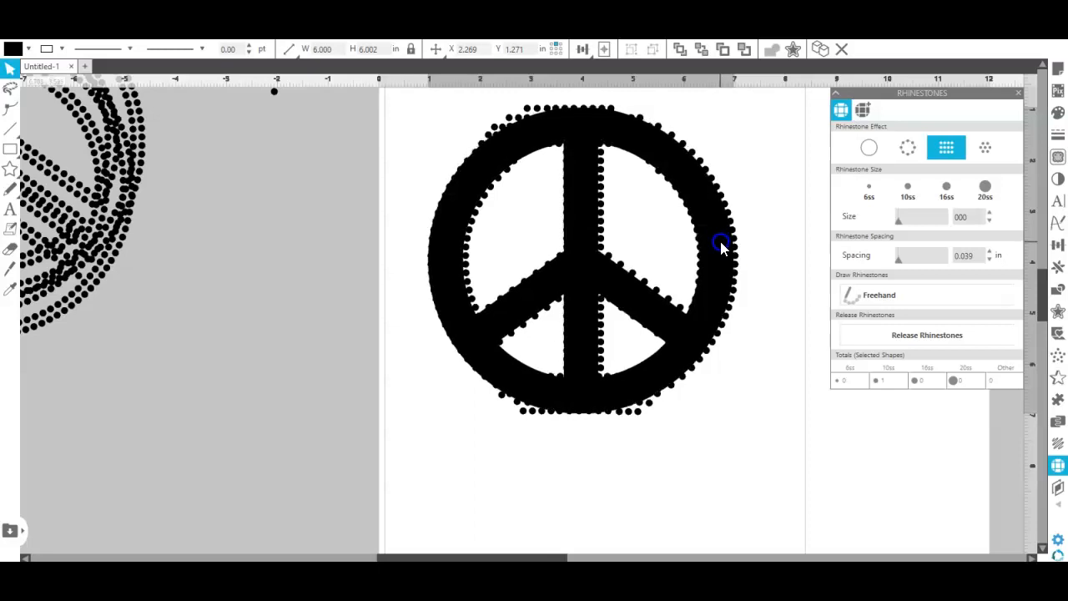
mouse_move(721, 243)
mouse_down()
mouse_move(620, 330)
mouse_move(413, 397)
mouse_up()
click(724, 243)
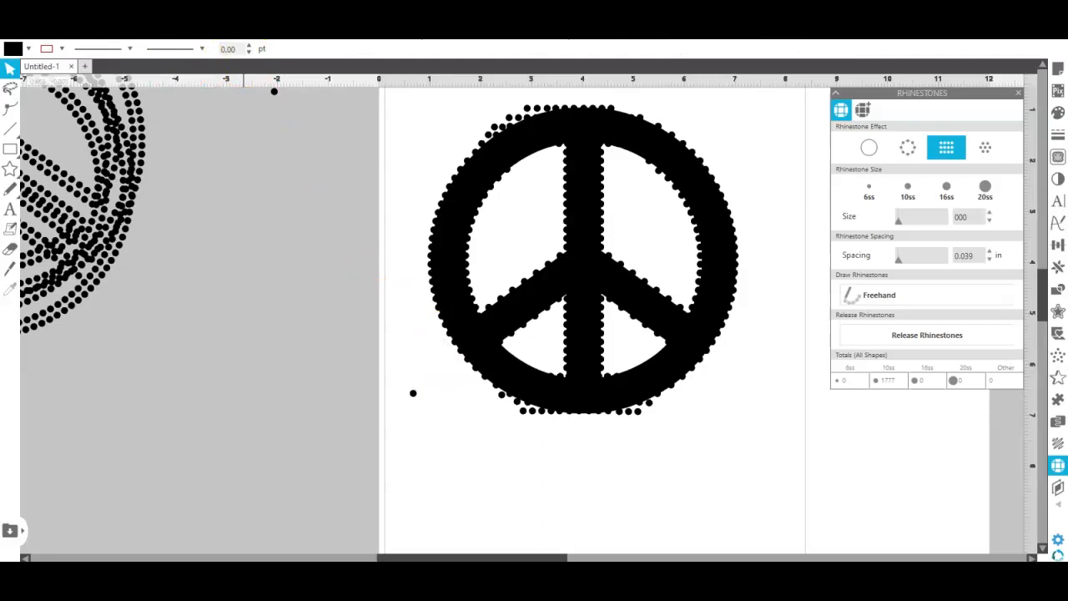
key(ctrl+z)
drag(567, 128, 493, 223)
key(ctrl+z)
click(154, 32)
drag(573, 129, 573, 130)
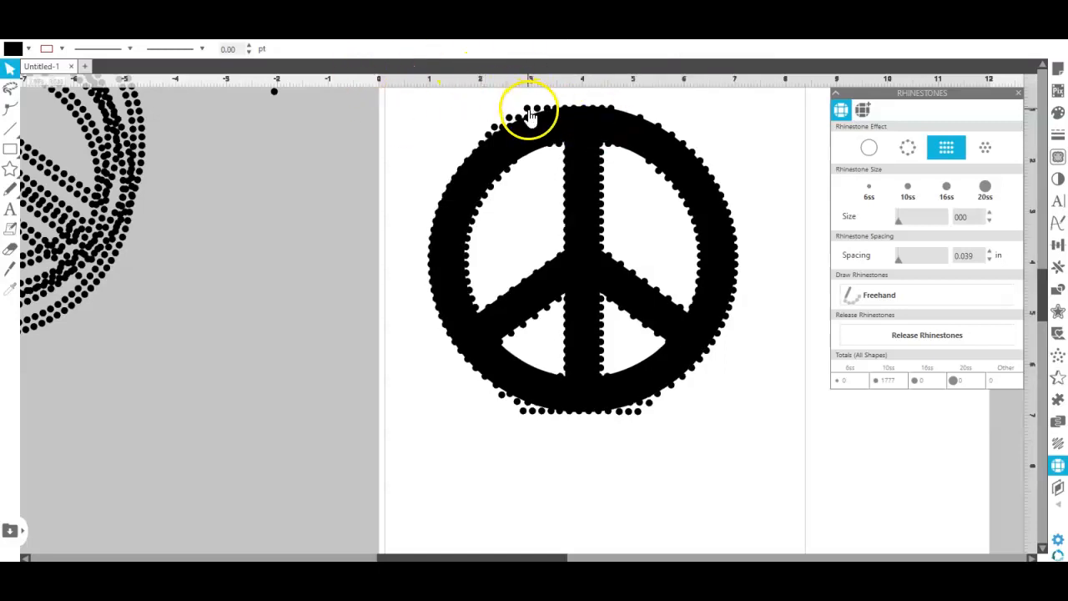
Delete the stray stones that stick out past the solid shape along the ring's upper-left outer edge.
click(532, 113)
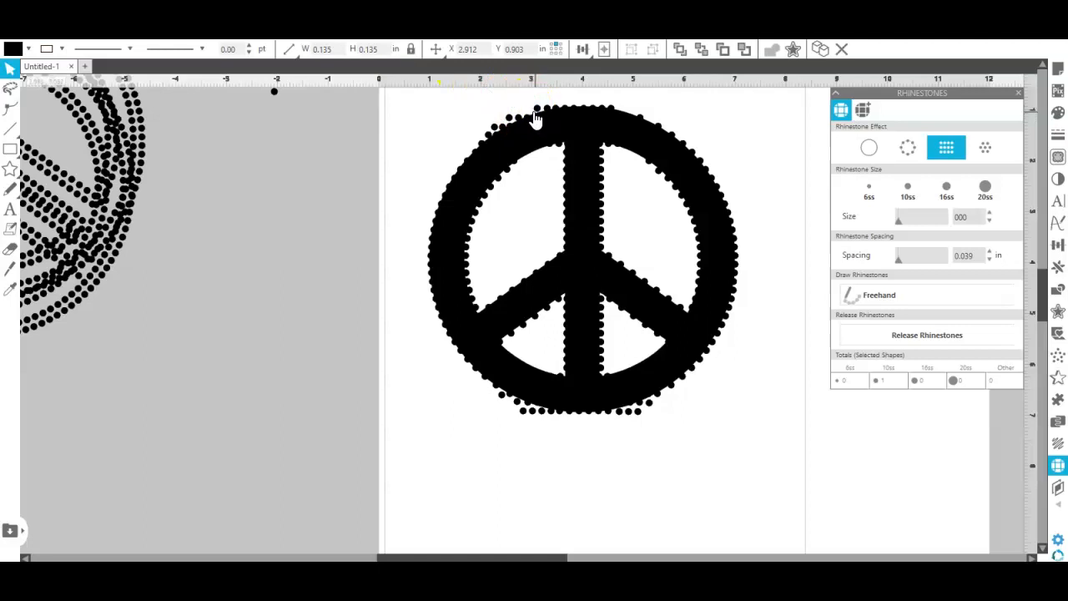
drag(535, 119, 507, 118)
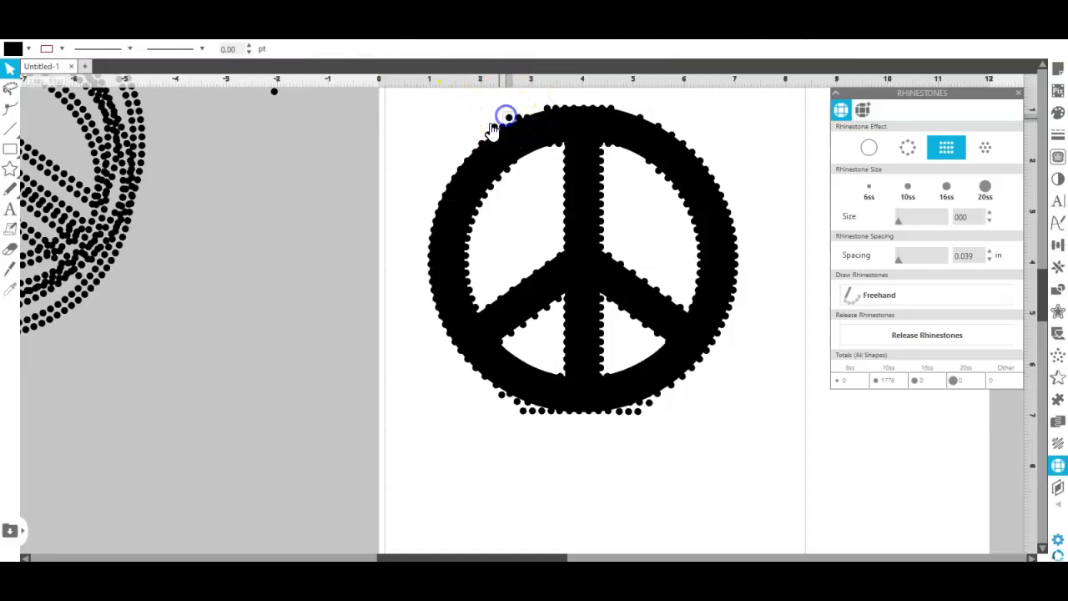
key(Delete)
click(493, 128)
key(Delete)
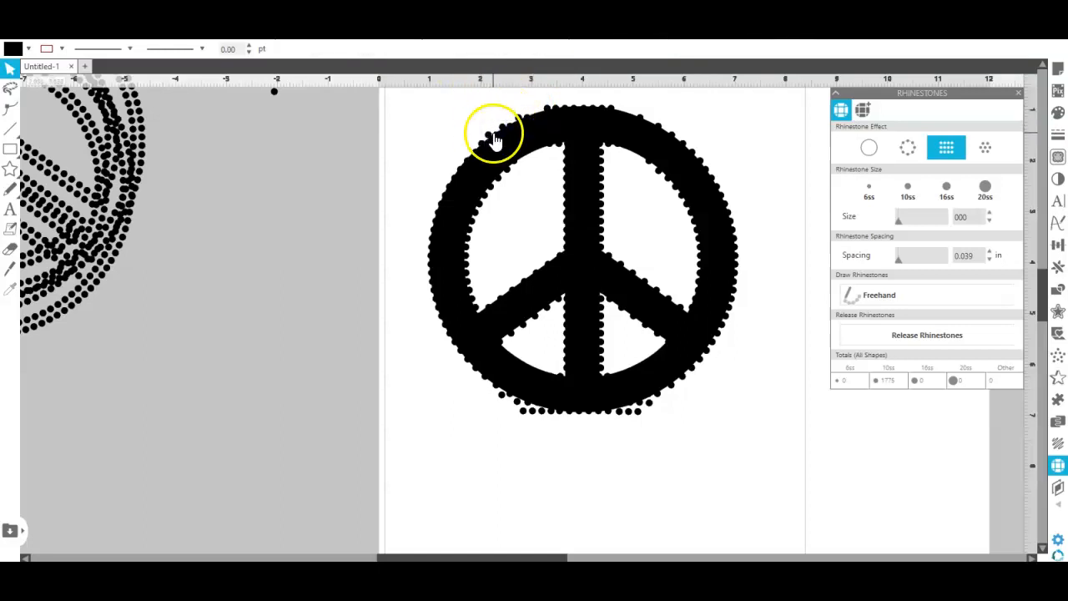
click(492, 132)
key(Delete)
click(517, 117)
key(Delete)
click(516, 117)
key(Delete)
Send the solid peace sign to the back, behind the rhinestones.
click(545, 138)
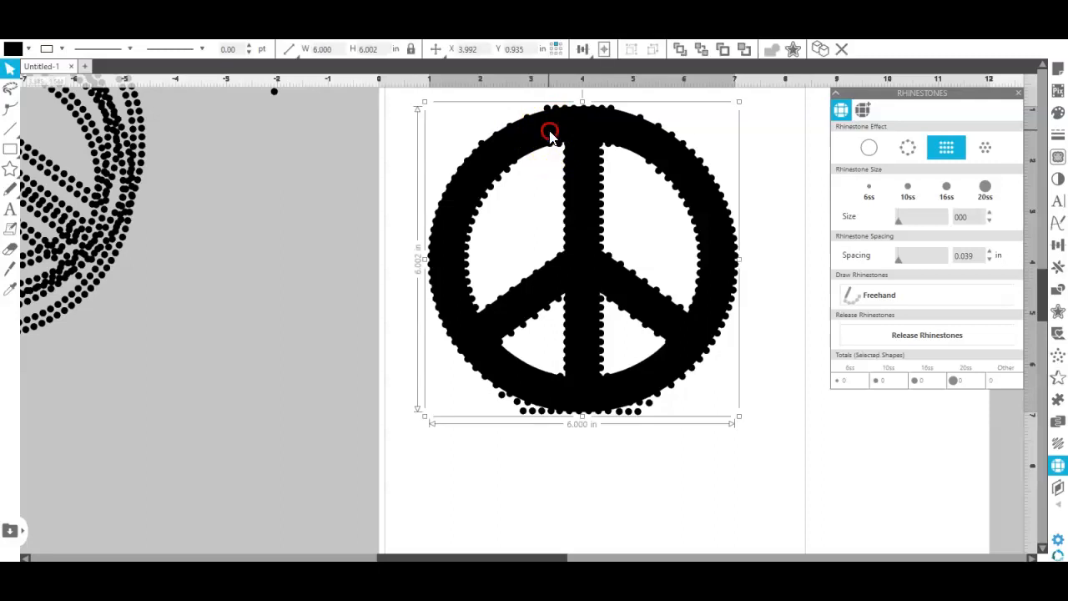
right_click(549, 132)
click(594, 403)
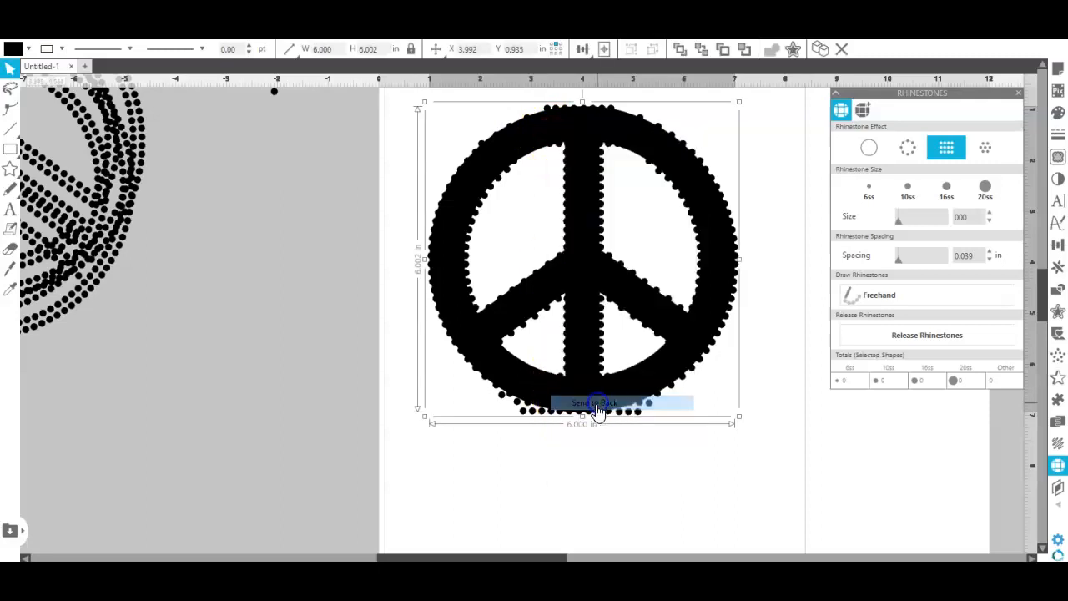
Fill the solid peace sign with red and shift it slightly to about X 3.98 in, Y 0.96 in under the stones.
click(28, 48)
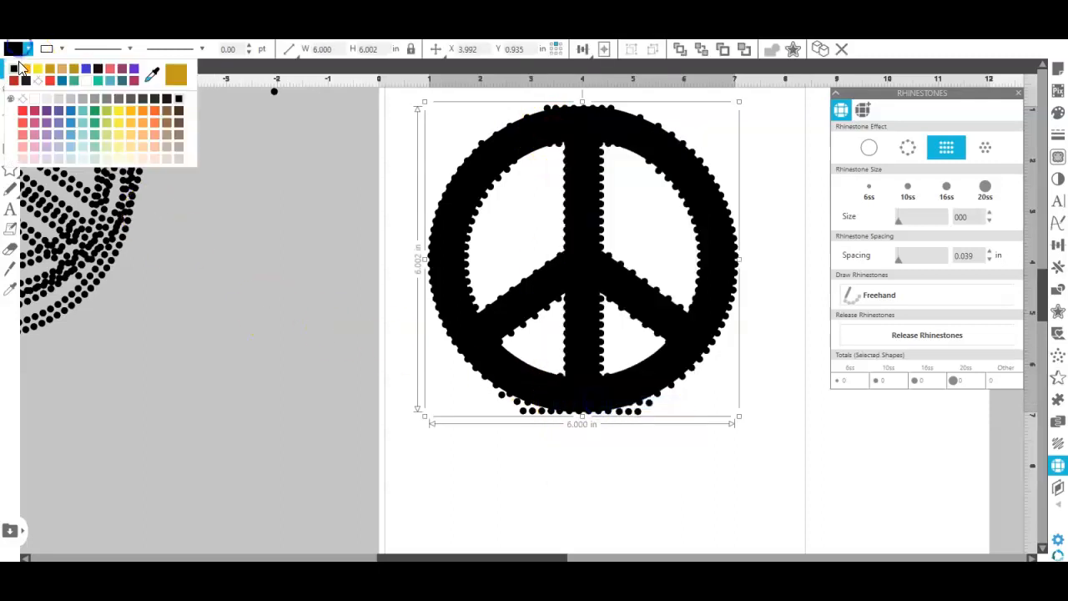
click(21, 110)
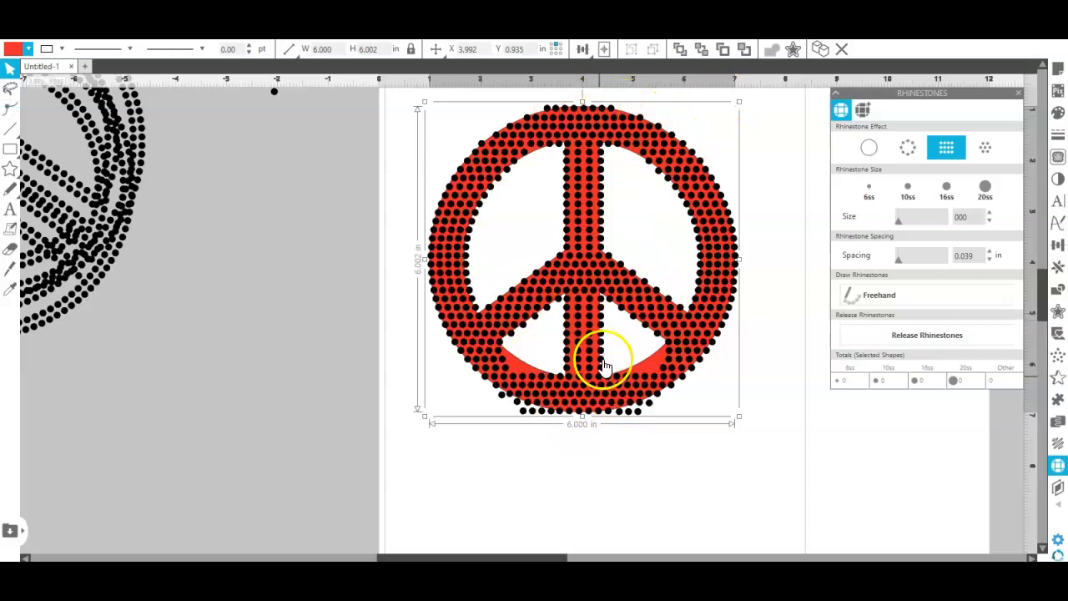
click(647, 367)
drag(647, 363, 646, 367)
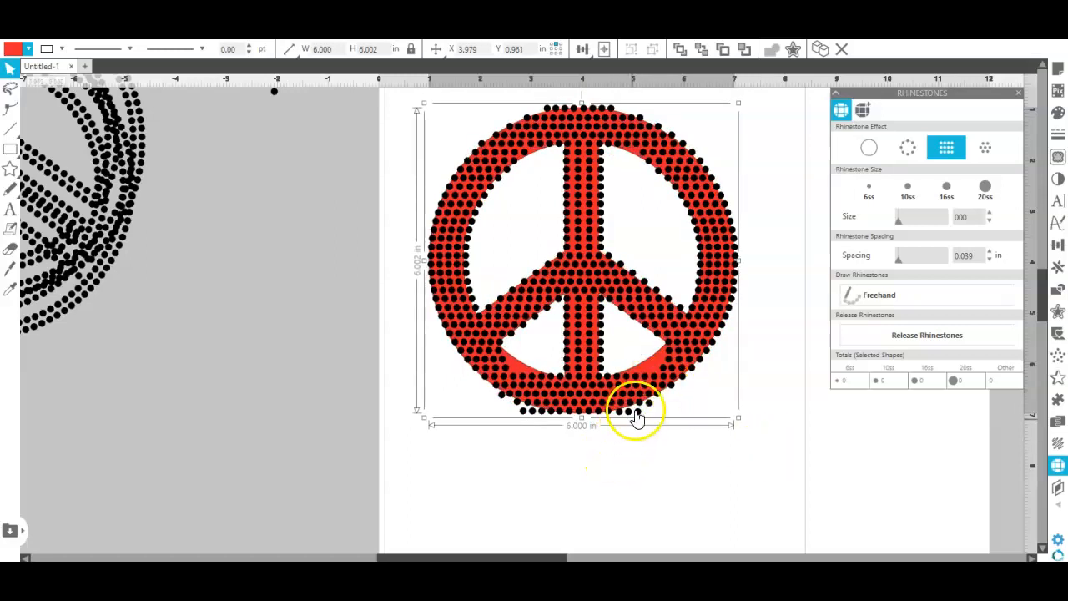
Duplicate the end stone of the bottom row, place the copy on the ring's lower-right outer edge, and adjust the stones there.
click(638, 417)
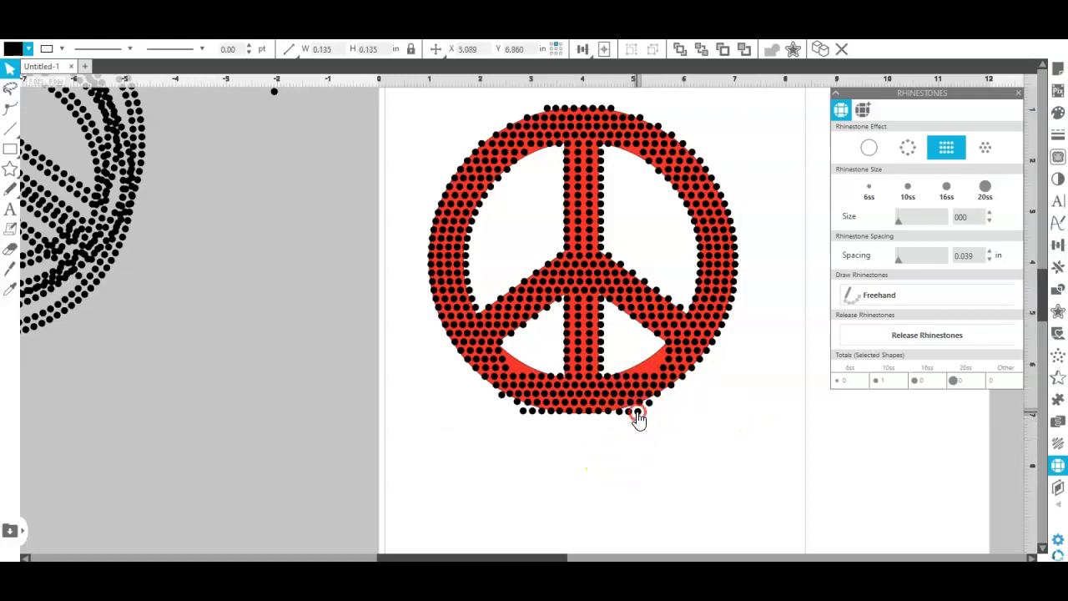
right_click(637, 417)
click(694, 171)
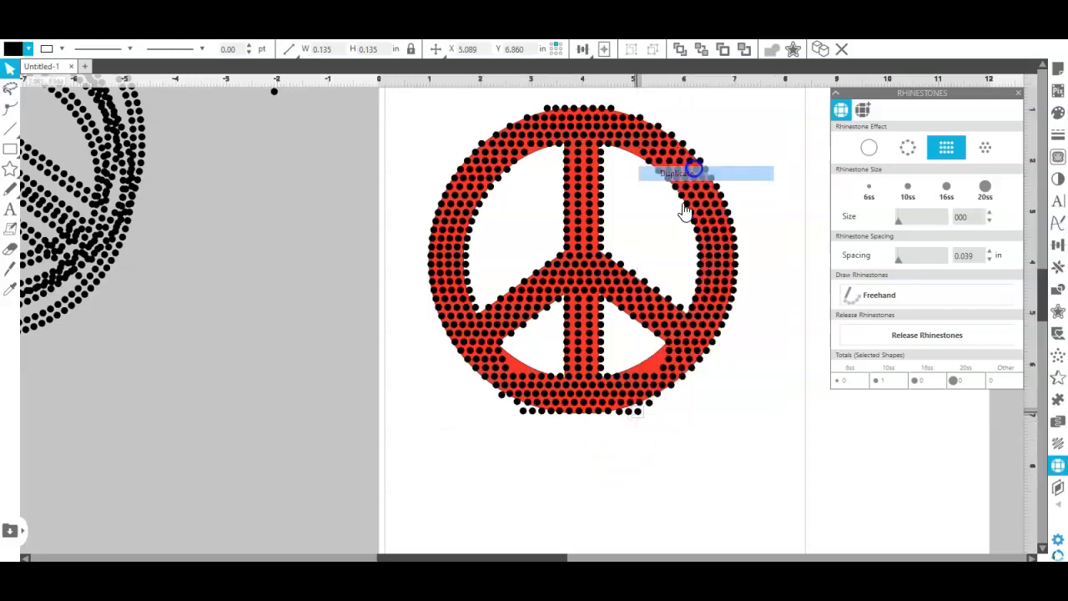
drag(653, 414, 664, 394)
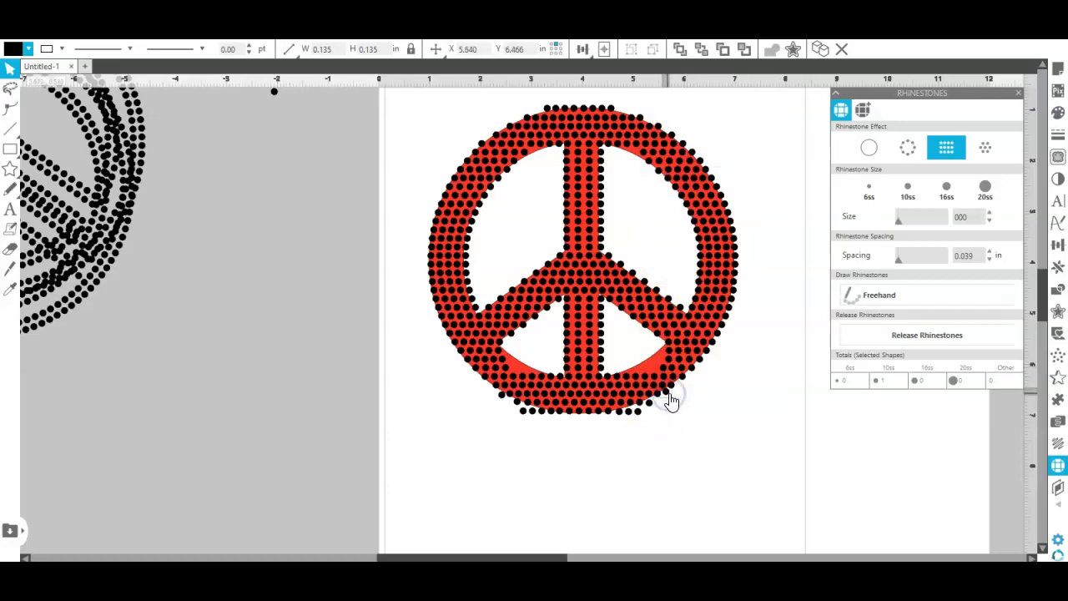
drag(668, 397, 673, 391)
click(658, 401)
click(657, 398)
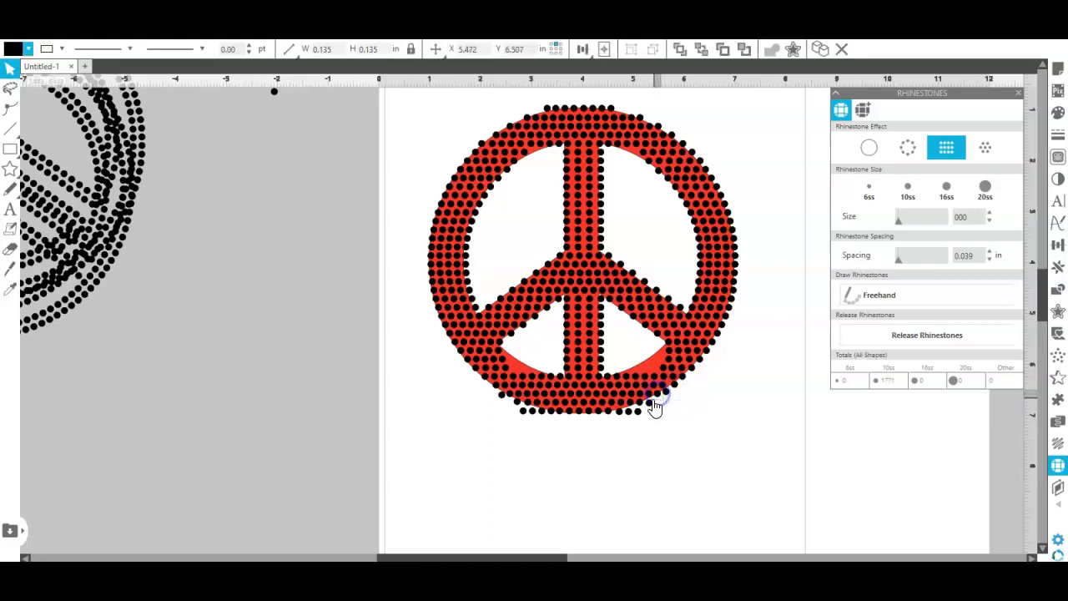
Duplicate the protruding stone on the ring's lower-right outer edge and set the copy right beside it.
right_click(653, 411)
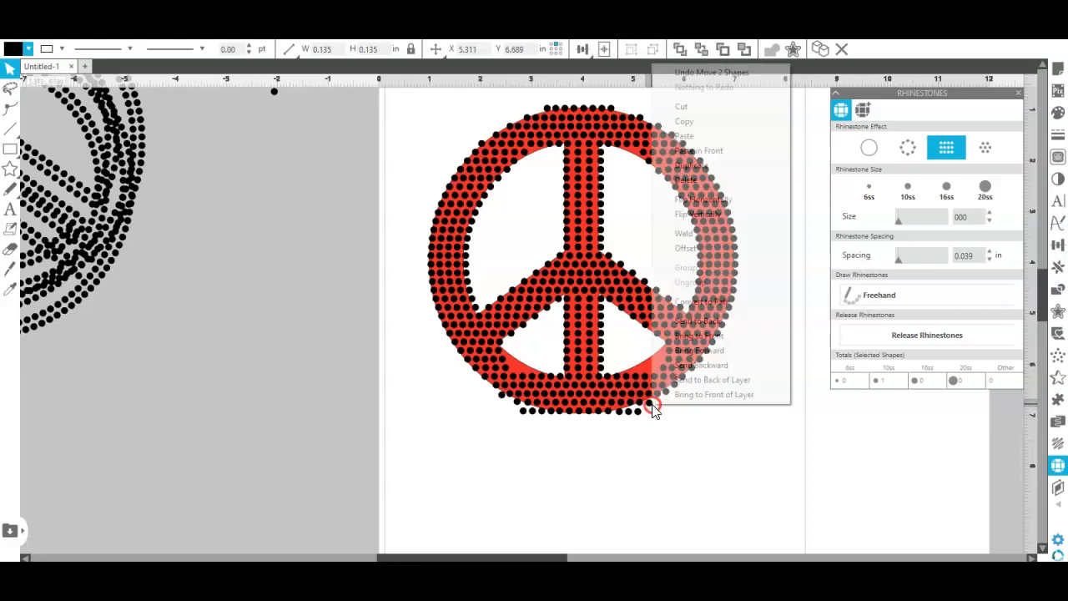
click(701, 167)
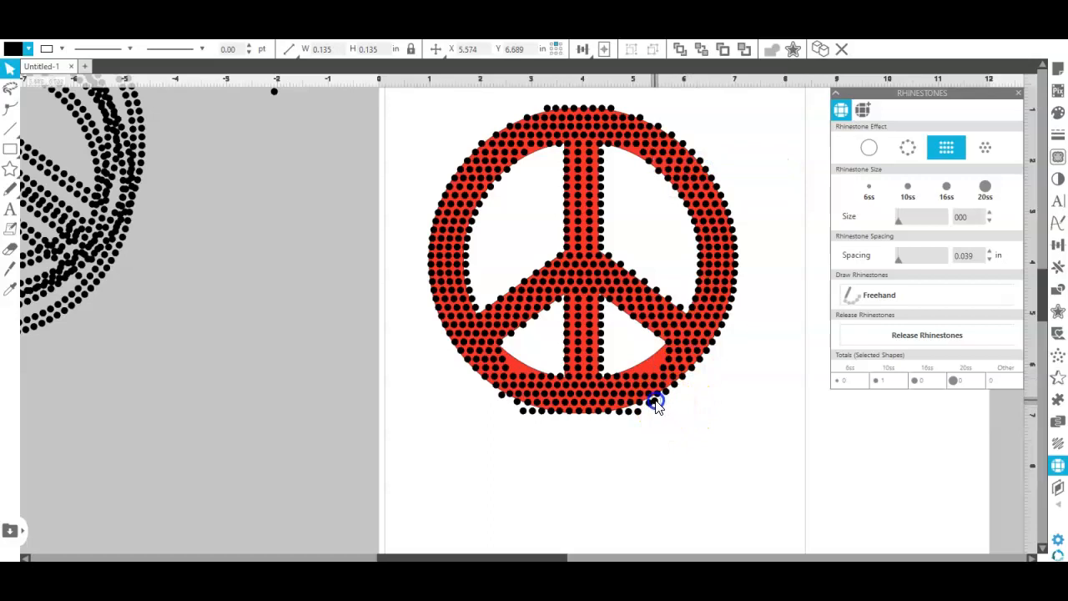
drag(658, 407, 641, 422)
Delete the stones at the right end of the bottom row that stick out past the red shape.
click(637, 415)
click(632, 414)
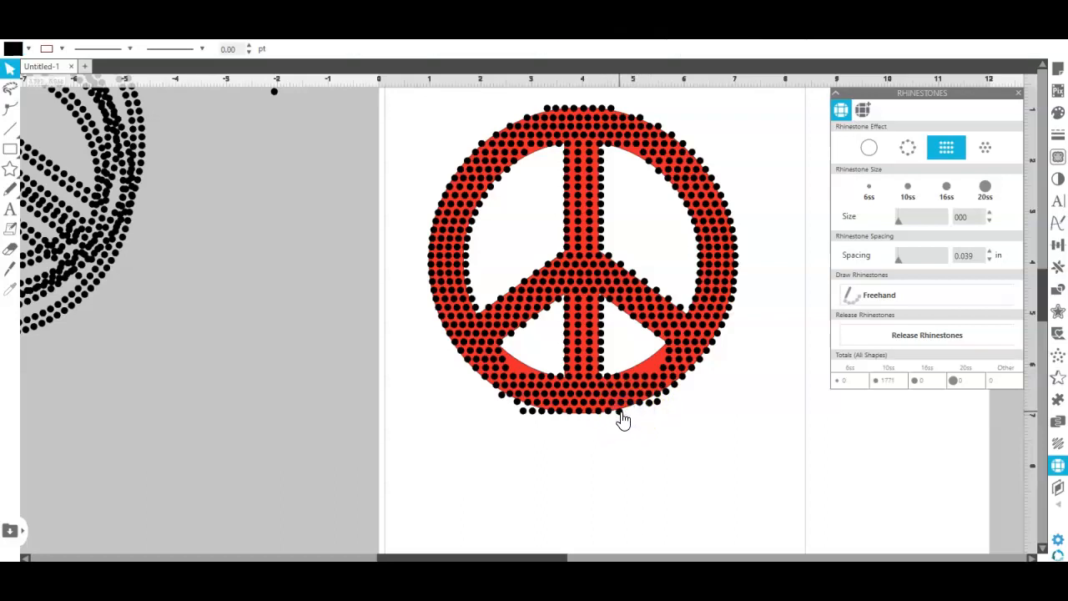
click(622, 412)
key(Delete)
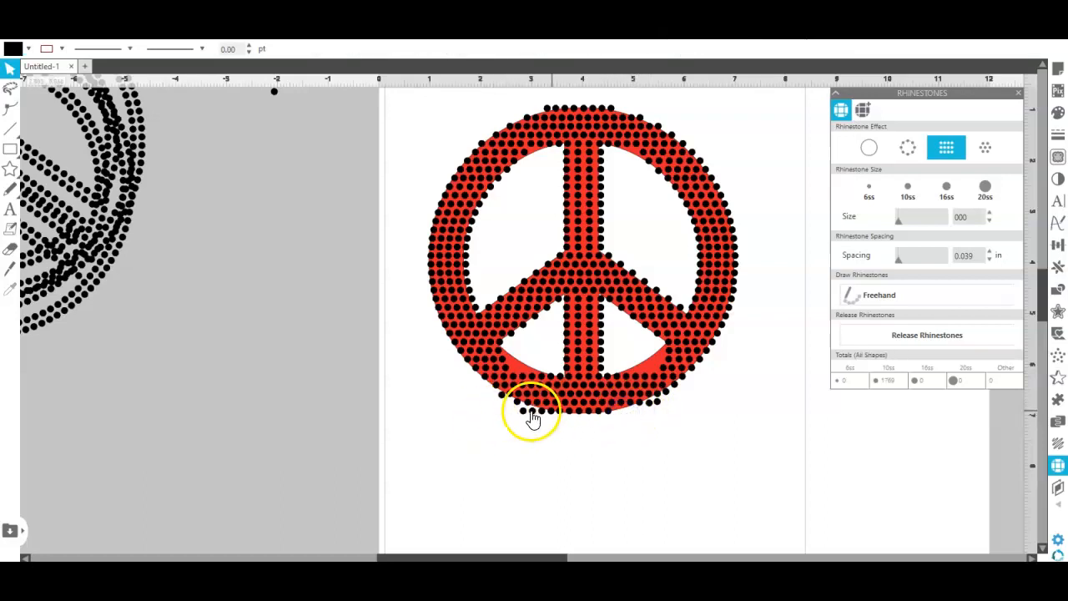
Delete the stray stones sticking out past the red shape along the ring's lower-left outer edge.
click(520, 409)
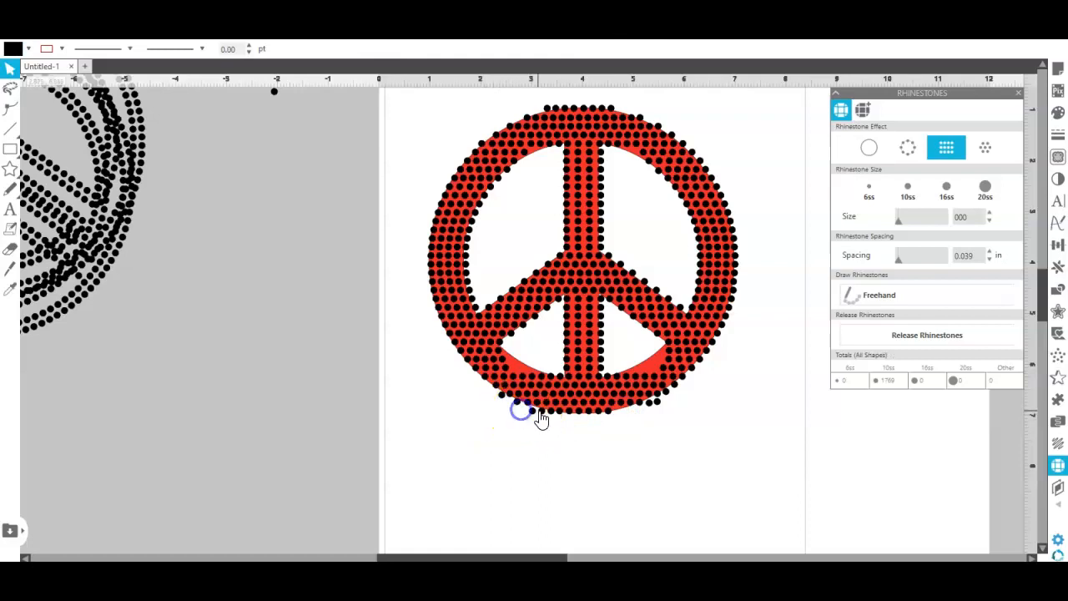
click(531, 412)
key(Delete)
click(518, 408)
key(Delete)
click(518, 408)
key(Delete)
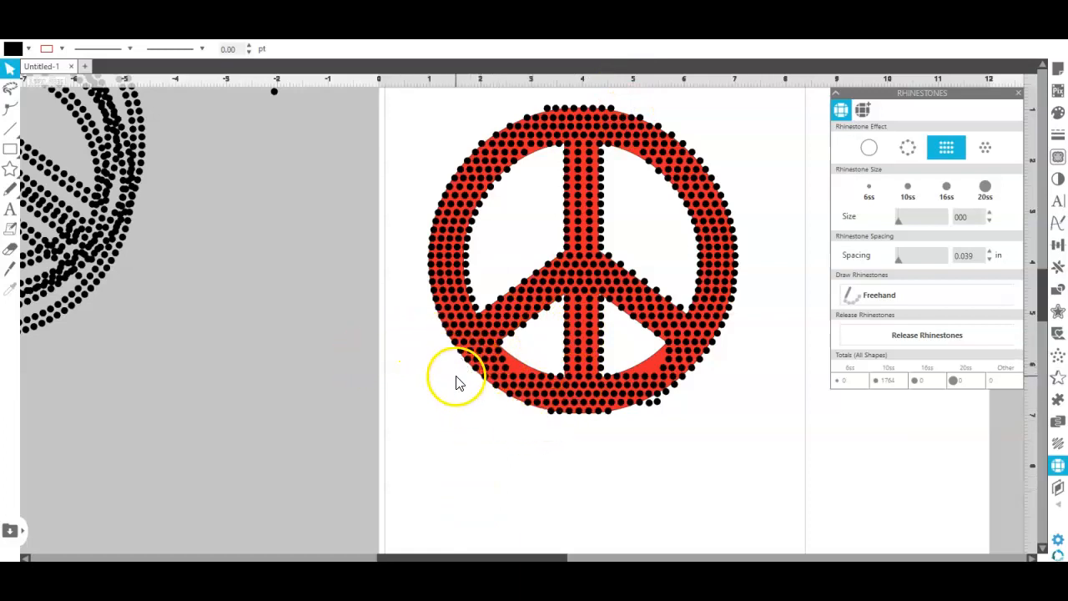
Duplicate a pair of stones beside the lower-left opening and fit the copies next to them along the ring's inner edge.
click(484, 381)
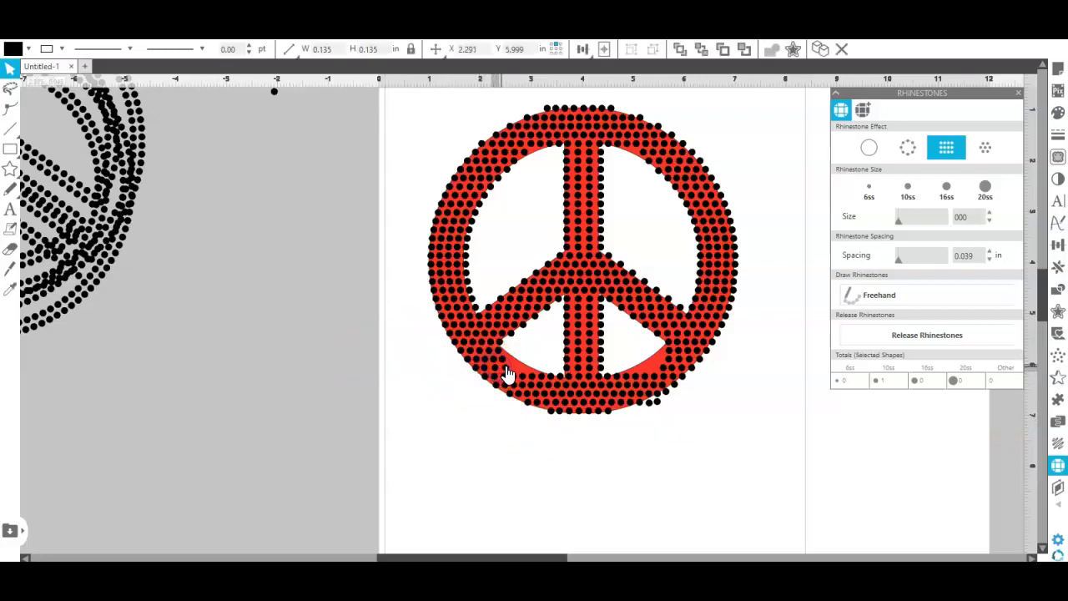
drag(502, 375, 501, 361)
shift+click(500, 369)
right_click(506, 376)
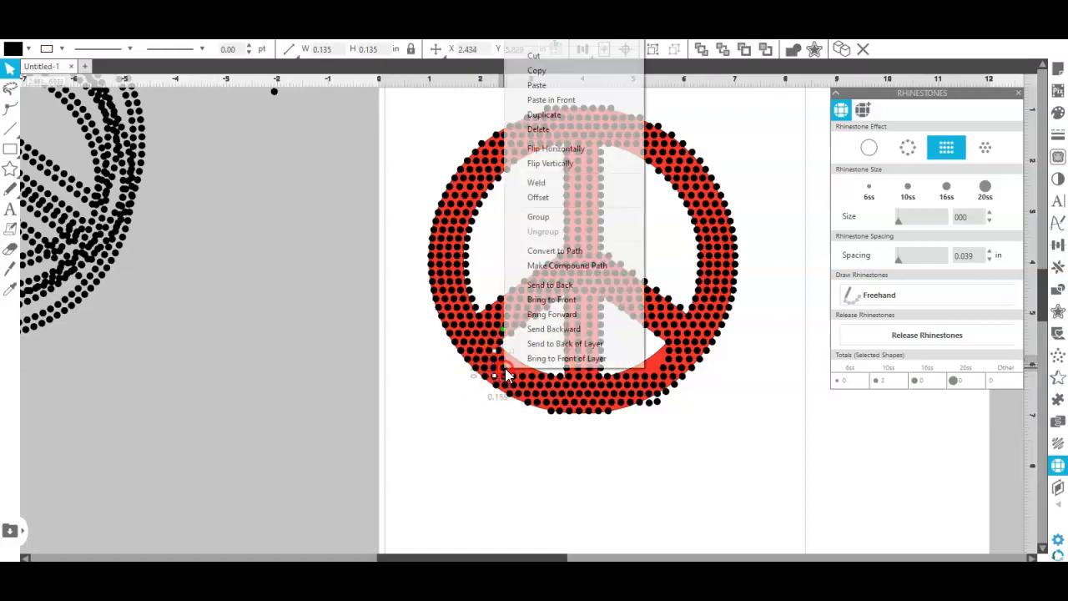
click(598, 125)
click(517, 373)
drag(517, 372, 514, 372)
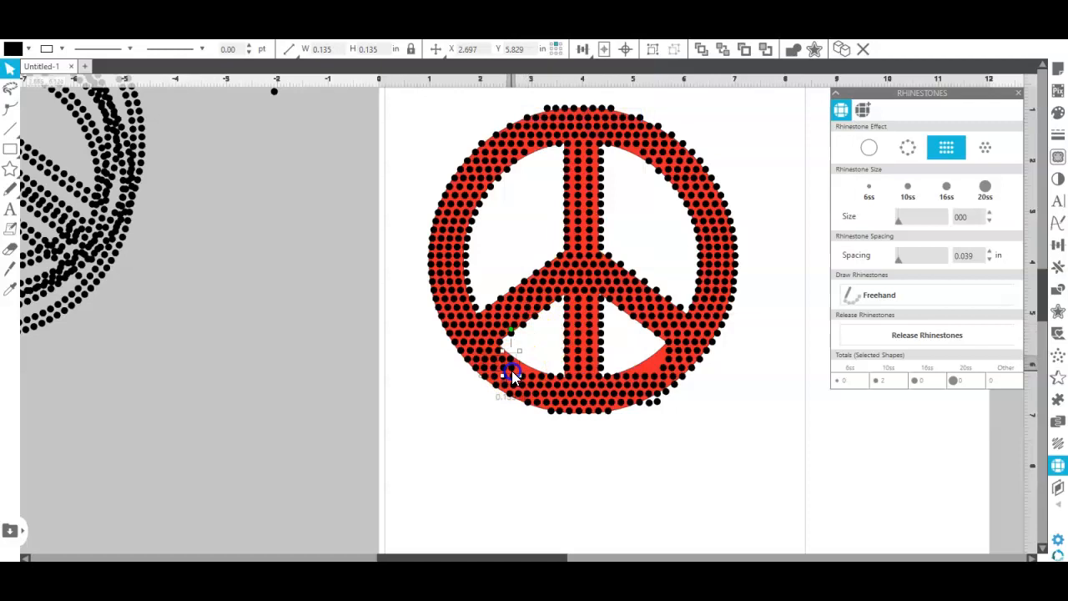
drag(515, 377, 512, 357)
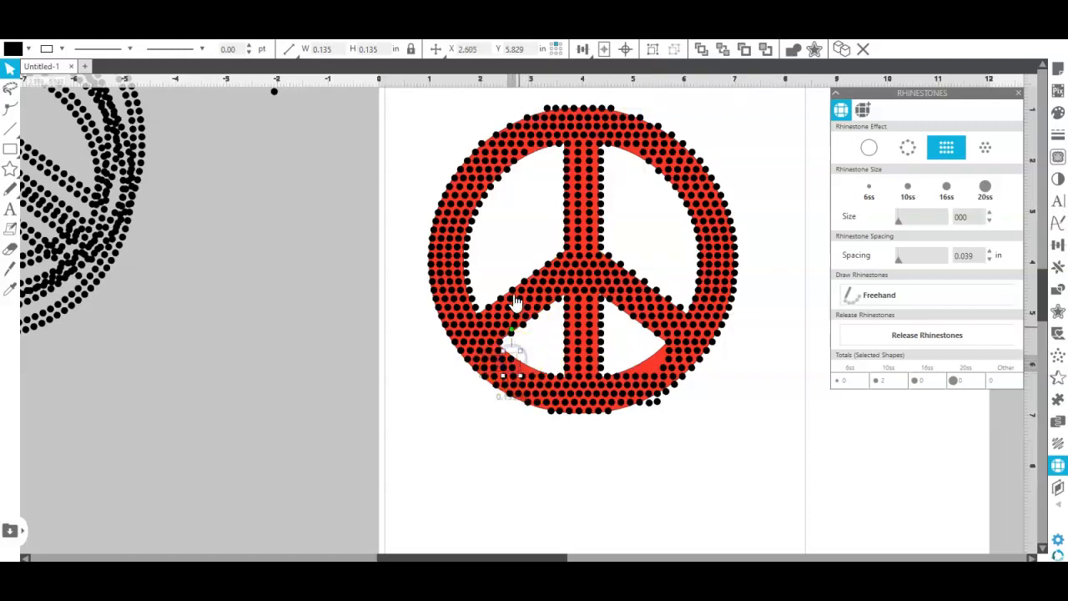
Duplicate the stone pair again, rotate and place the copies along the lower-left opening's inner curve, and fine-tune the end stone.
right_click(748, 224)
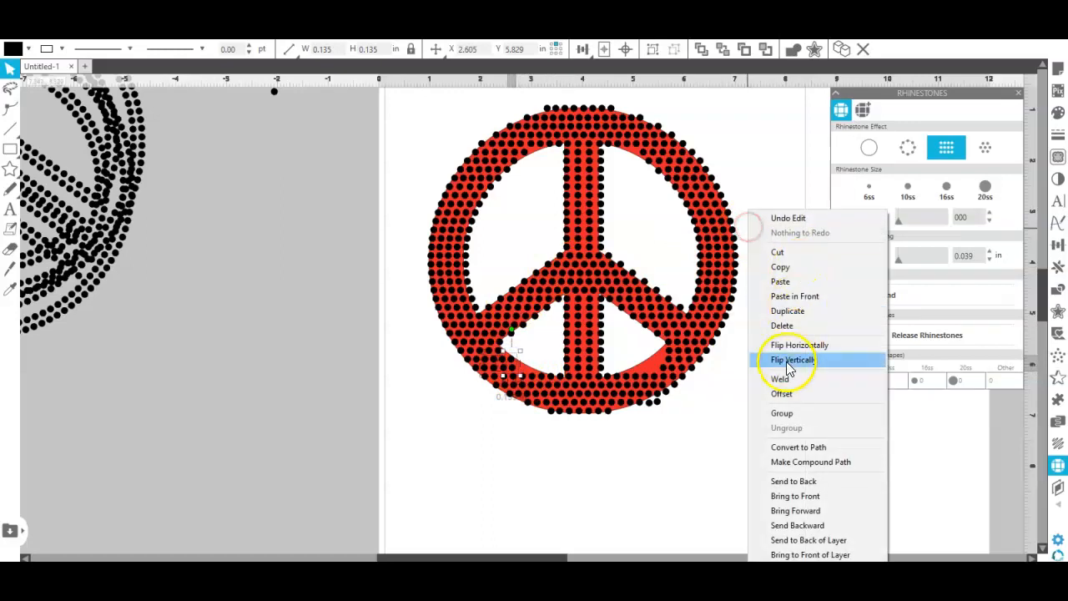
click(794, 309)
mouse_move(524, 369)
mouse_down()
mouse_move(515, 367)
mouse_move(533, 349)
mouse_move(509, 332)
mouse_move(543, 381)
mouse_move(529, 358)
mouse_move(522, 375)
mouse_up()
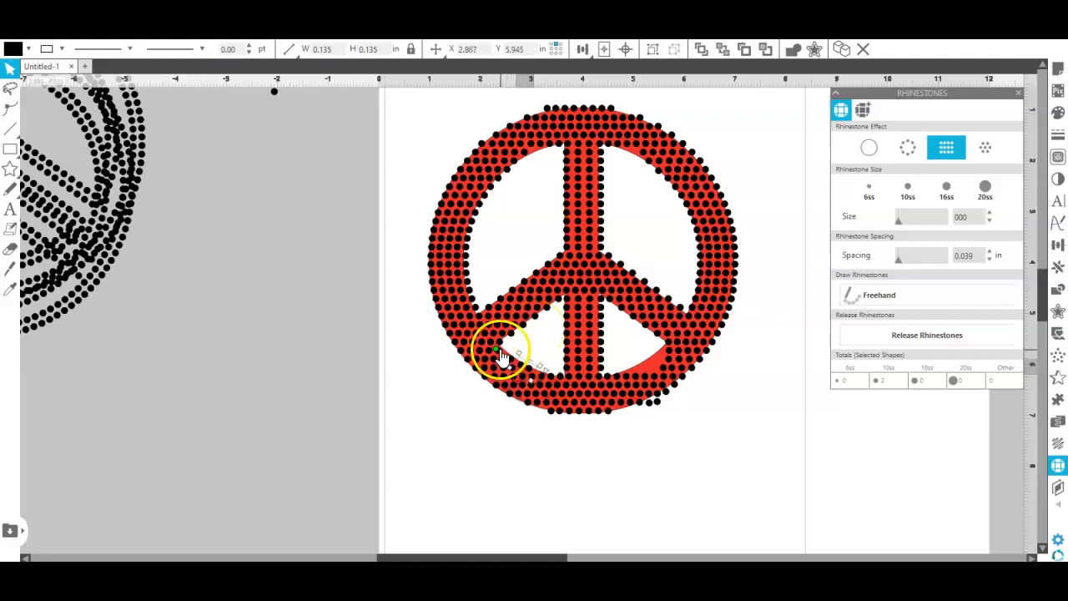
drag(495, 348, 495, 351)
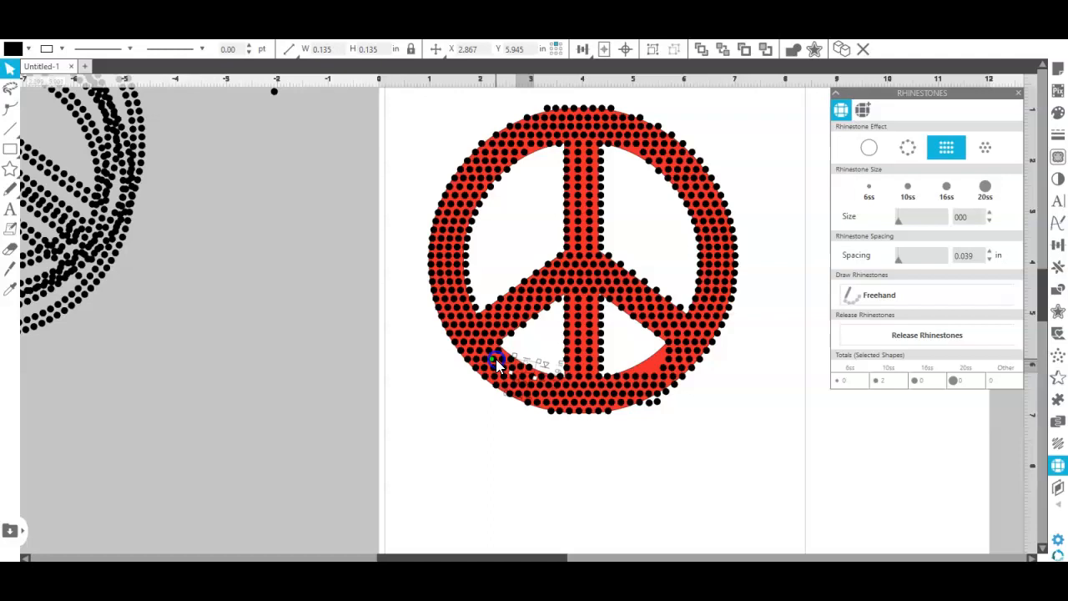
click(574, 488)
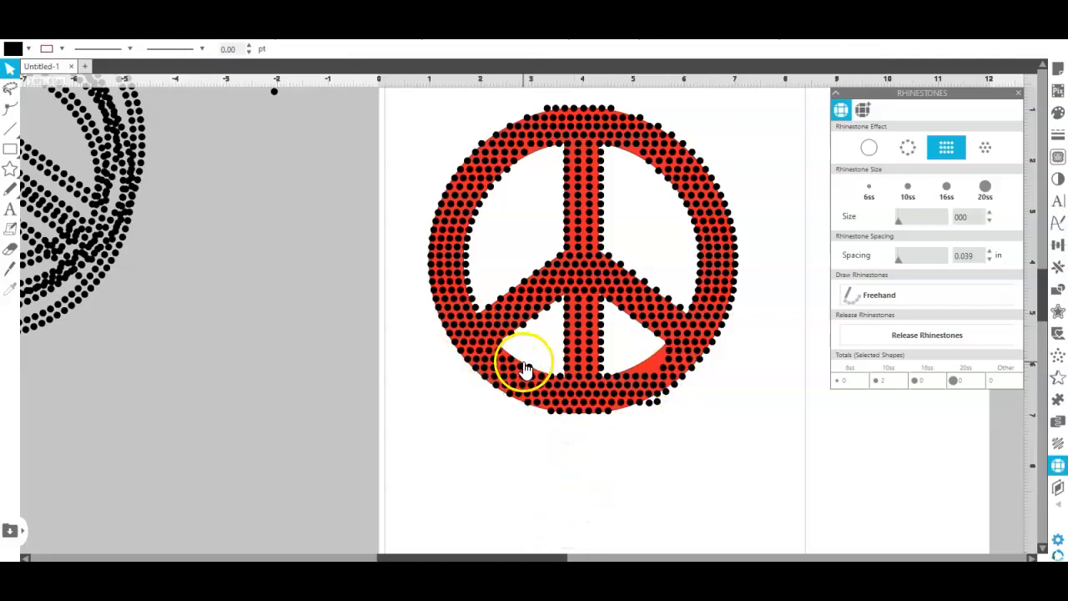
click(532, 368)
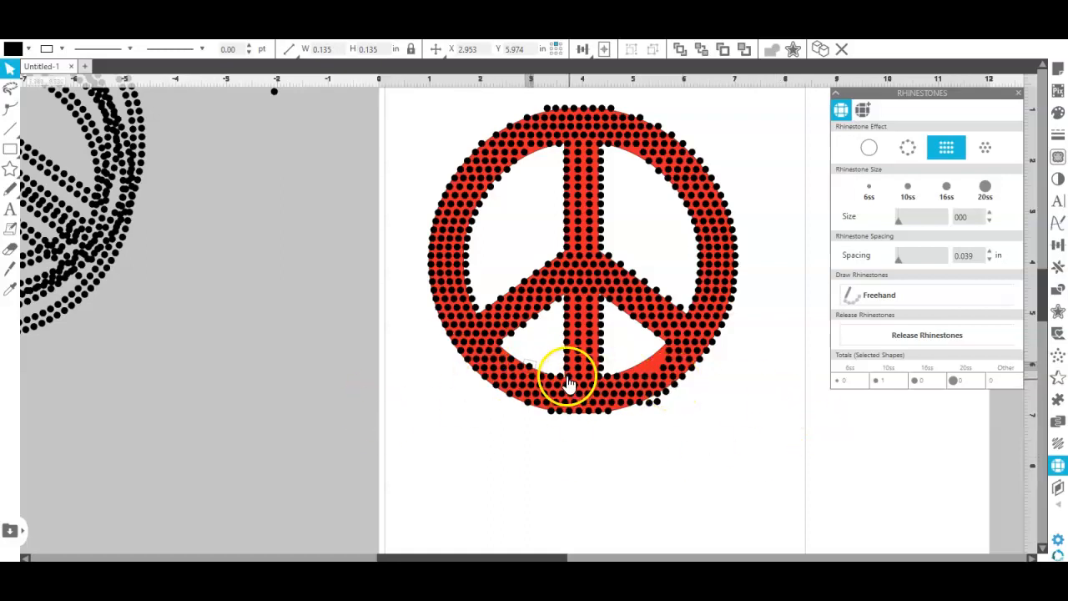
Shift the red peace sign slightly to about X 4.02 in, Y 0.92 in under the stones.
click(653, 361)
drag(653, 361, 658, 359)
click(656, 359)
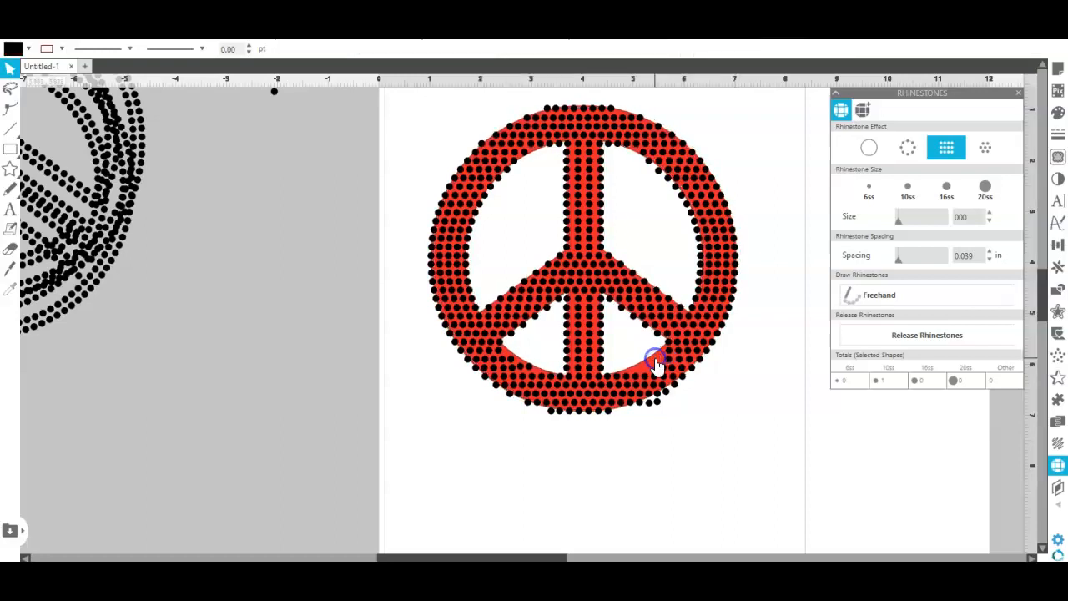
click(683, 386)
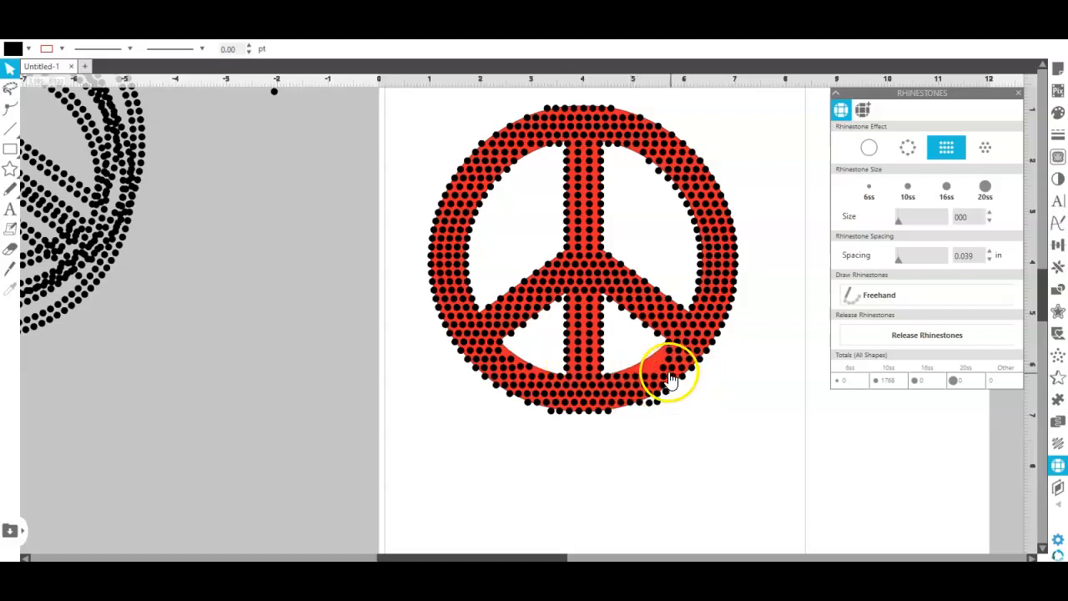
Duplicate four adjacent stones below the lower-right opening and place the copies as a row above them on the bare red area.
click(656, 375)
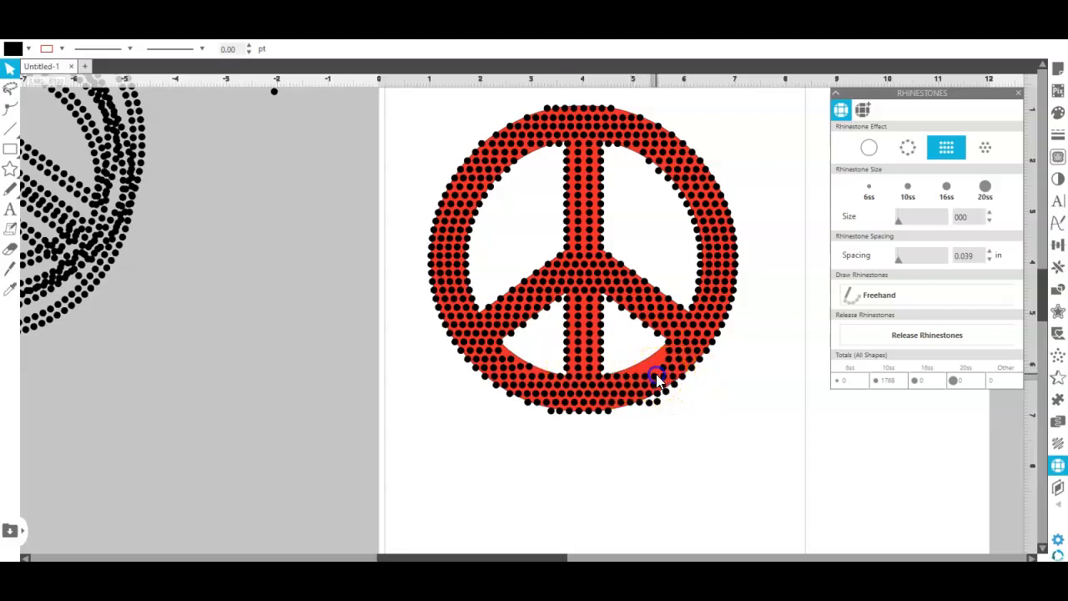
click(646, 375)
shift+click(640, 382)
shift+click(635, 377)
shift+click(627, 377)
right_click(632, 347)
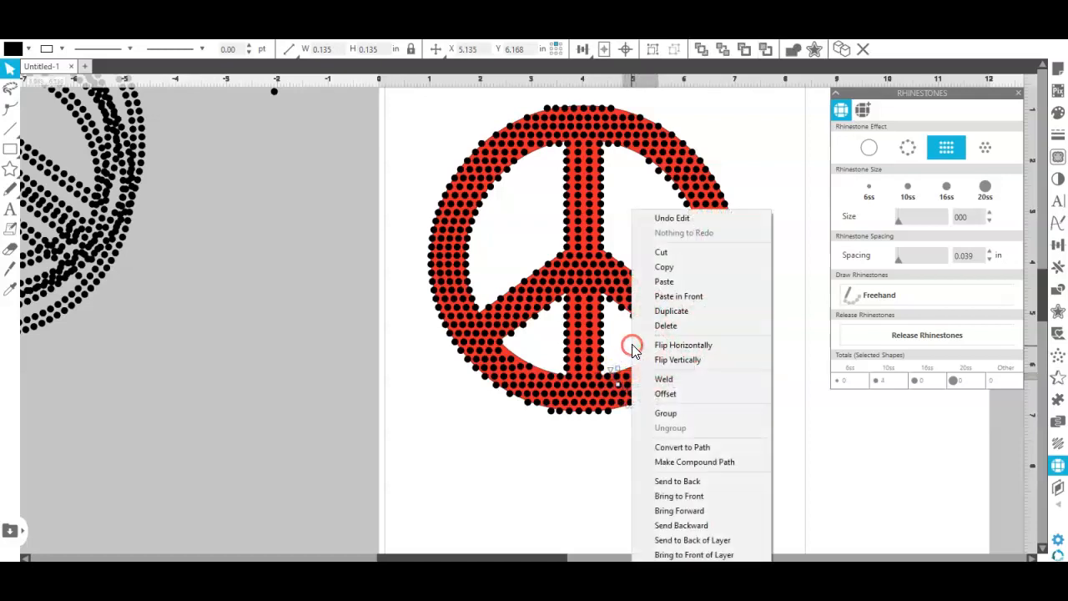
click(667, 312)
drag(663, 375, 651, 369)
Delete the leftmost stone of the new row in the lower-right opening.
click(625, 332)
click(626, 365)
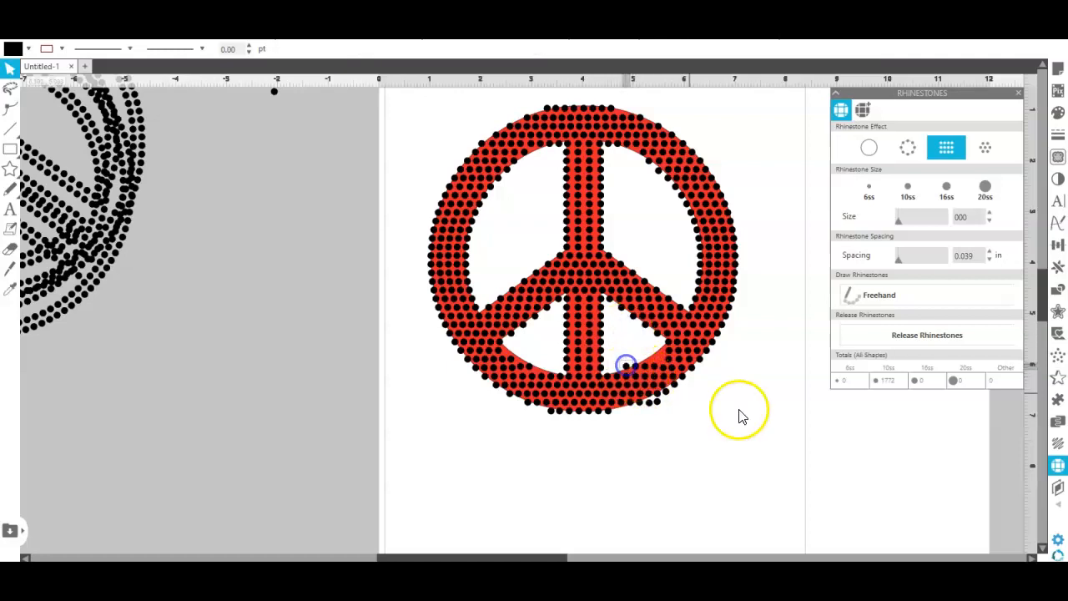
key(Delete)
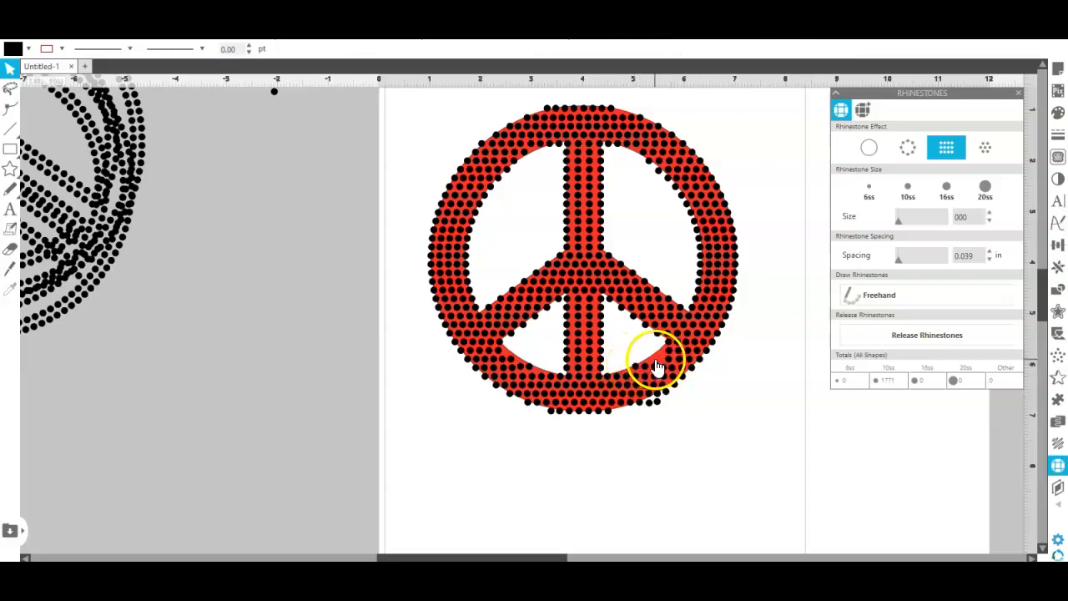
click(625, 359)
drag(626, 359, 655, 369)
right_click(656, 372)
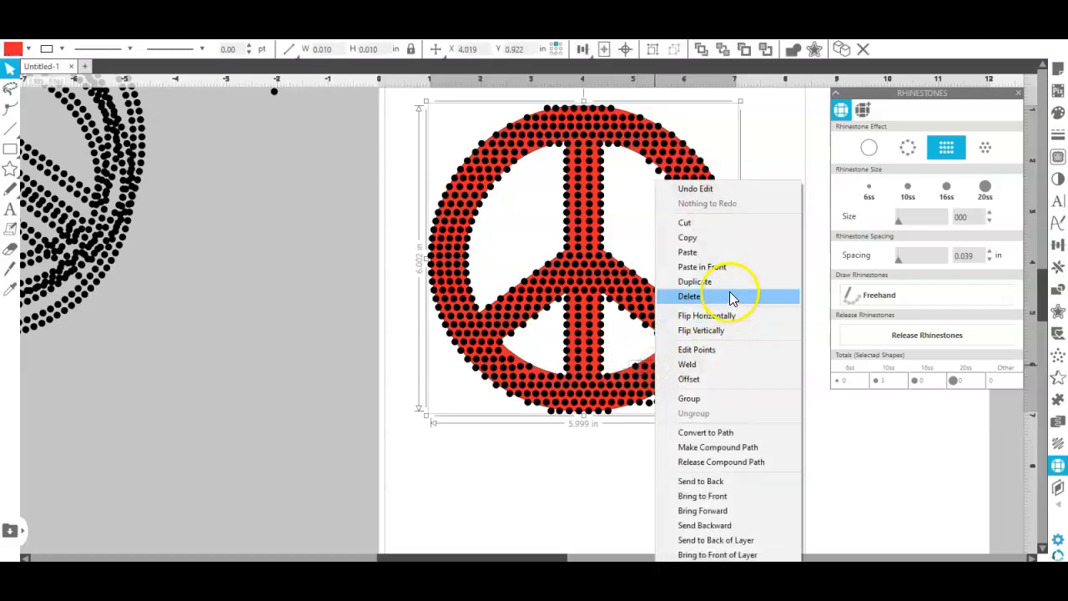
click(738, 294)
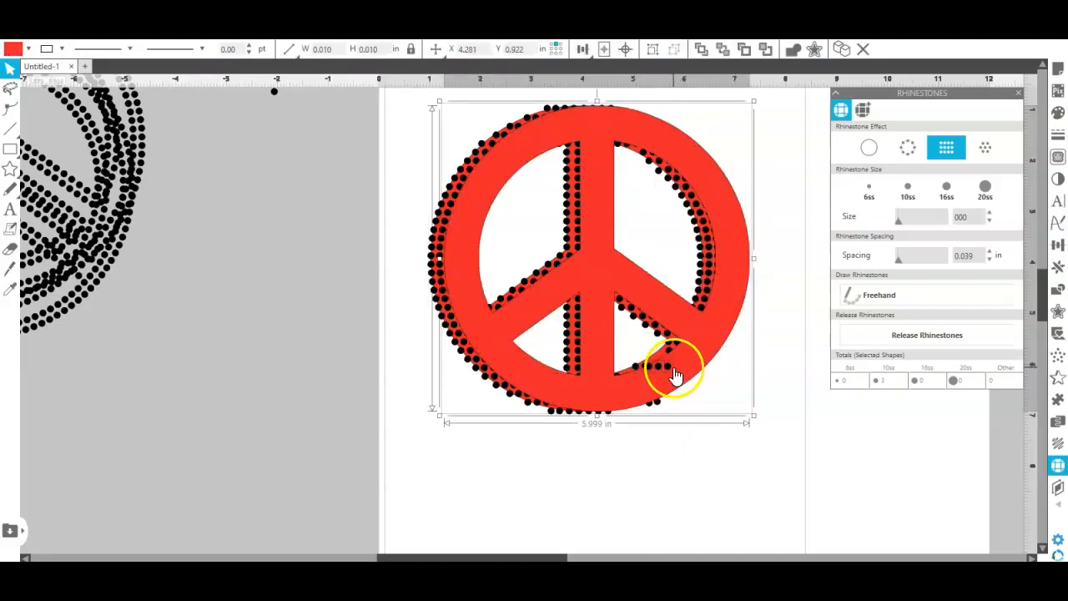
right_click(708, 358)
click(664, 359)
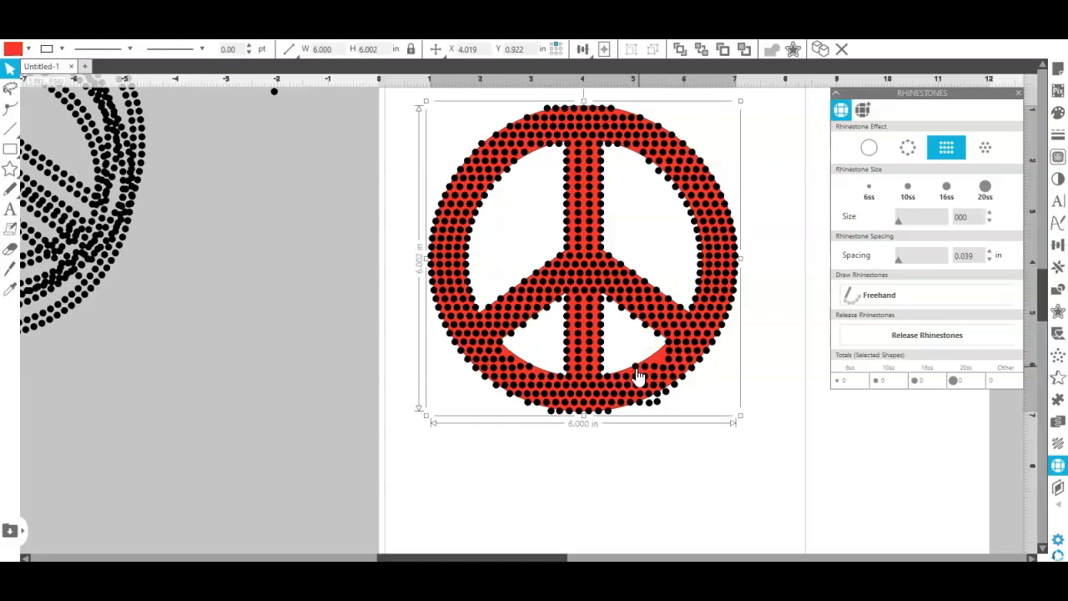
click(634, 369)
drag(634, 372, 639, 371)
shift+click(653, 368)
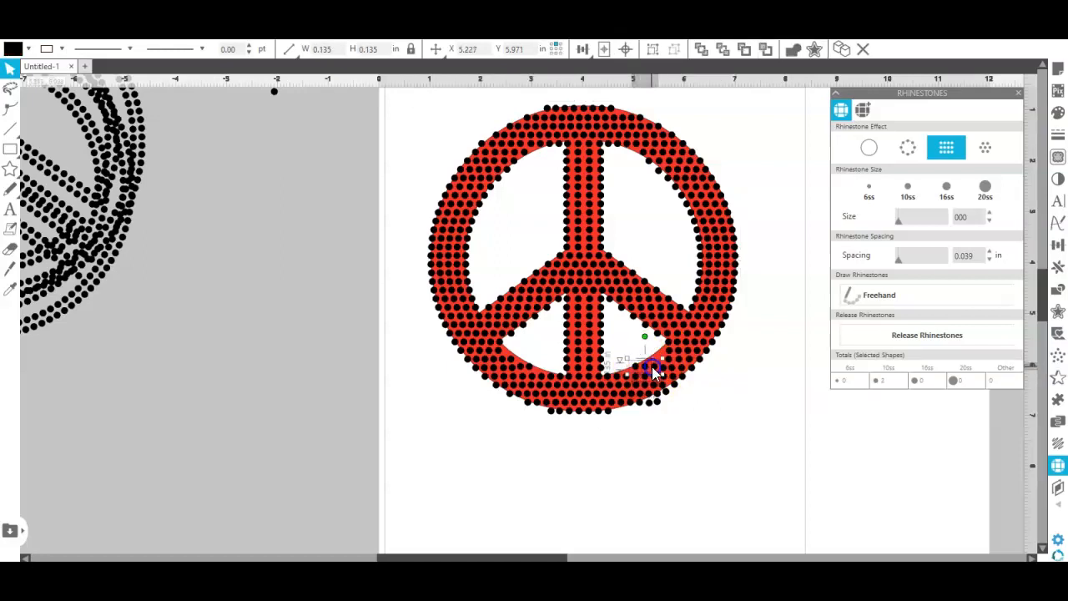
right_click(653, 361)
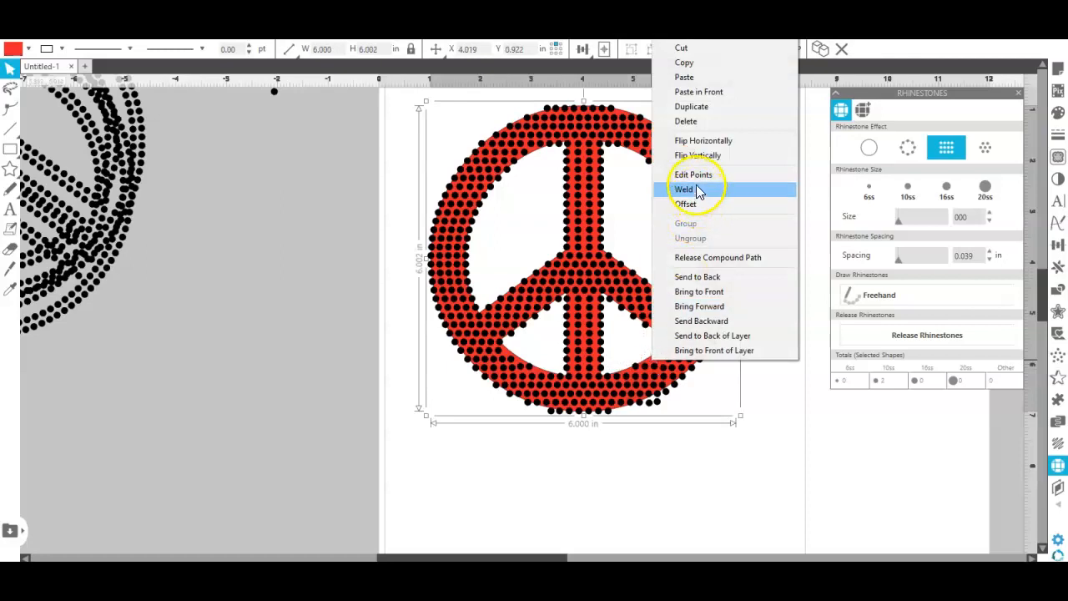
click(703, 106)
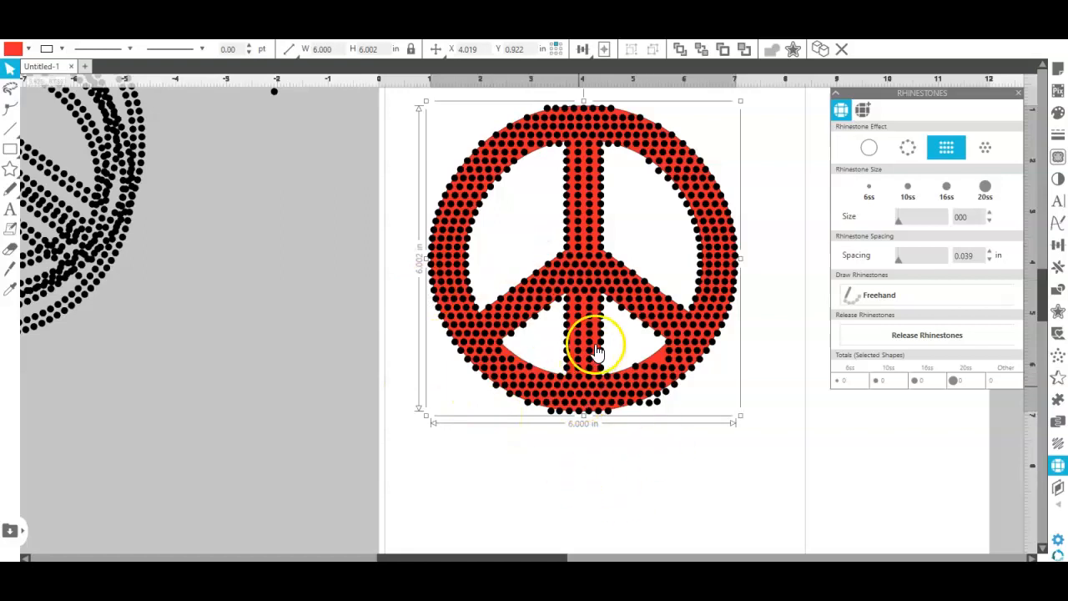
Duplicate one stone of the new row by the lower-right opening and place the copy in the gap near the opening's right corner.
click(636, 367)
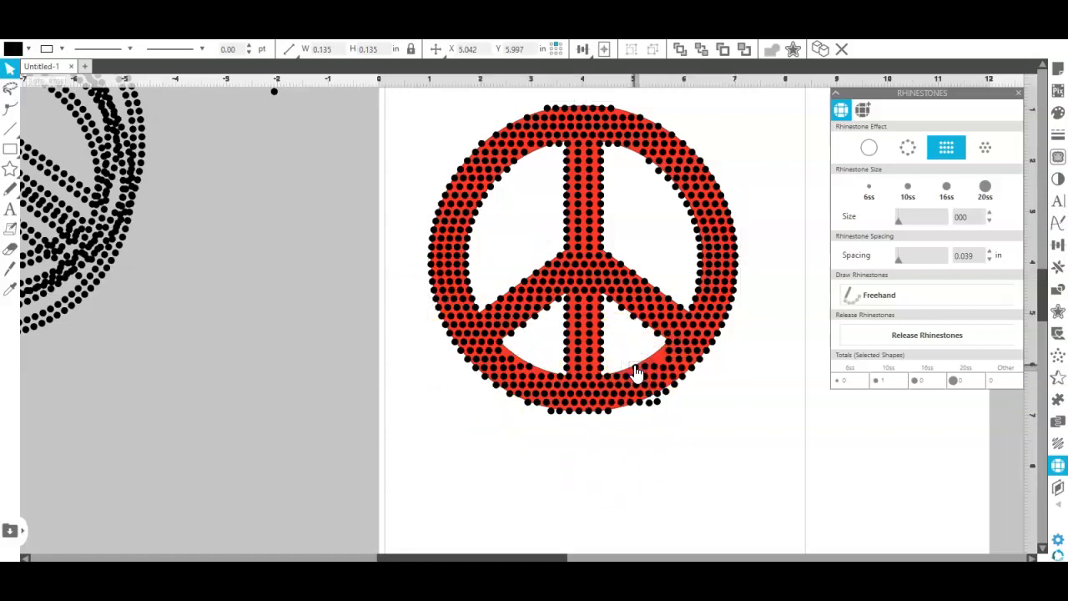
click(650, 367)
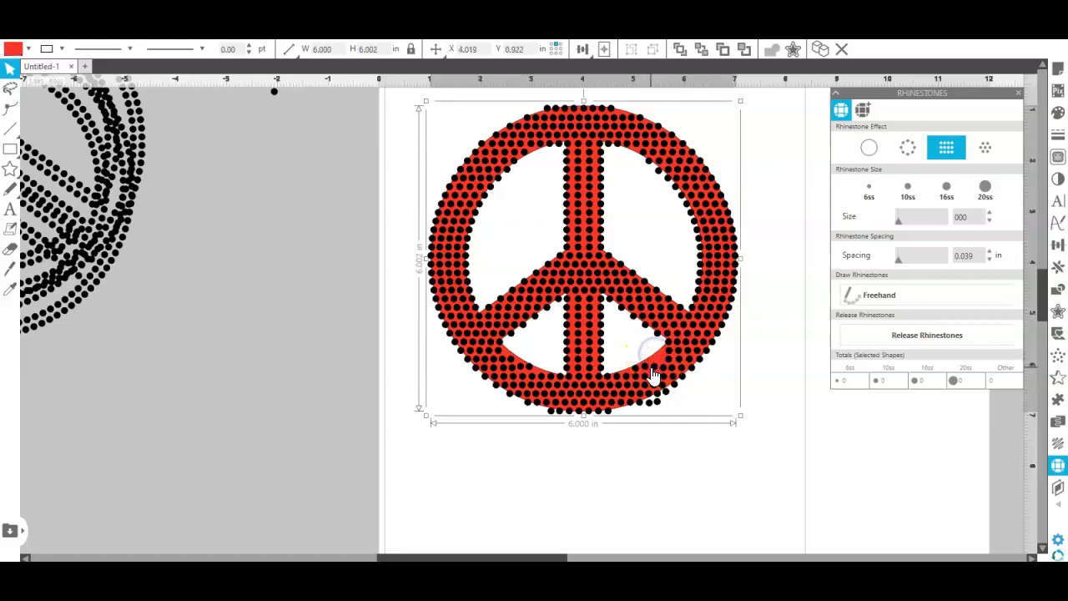
click(655, 371)
right_click(656, 370)
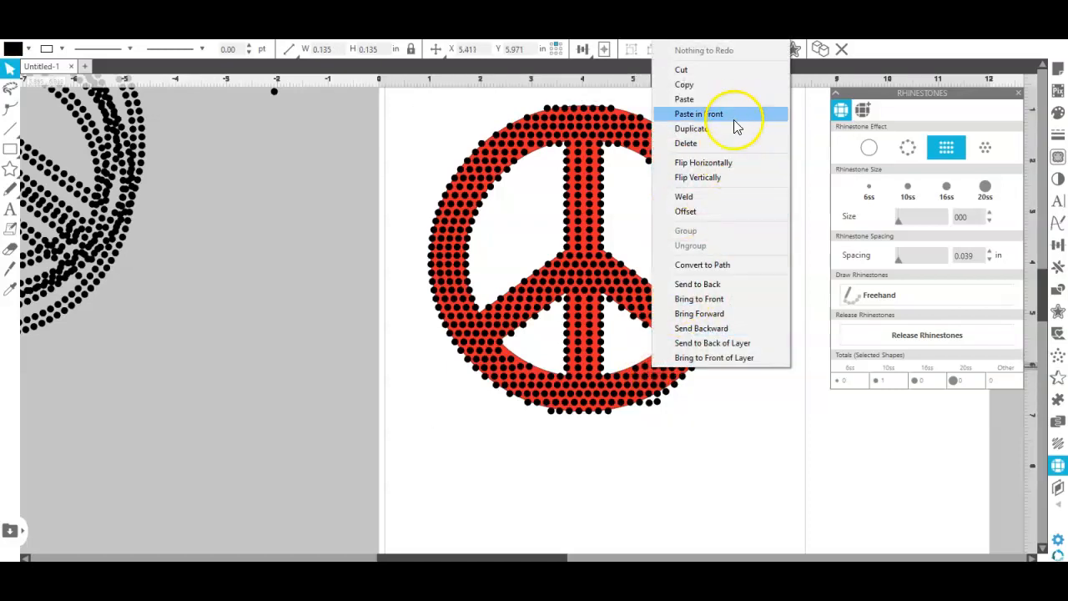
click(692, 128)
drag(667, 367, 669, 368)
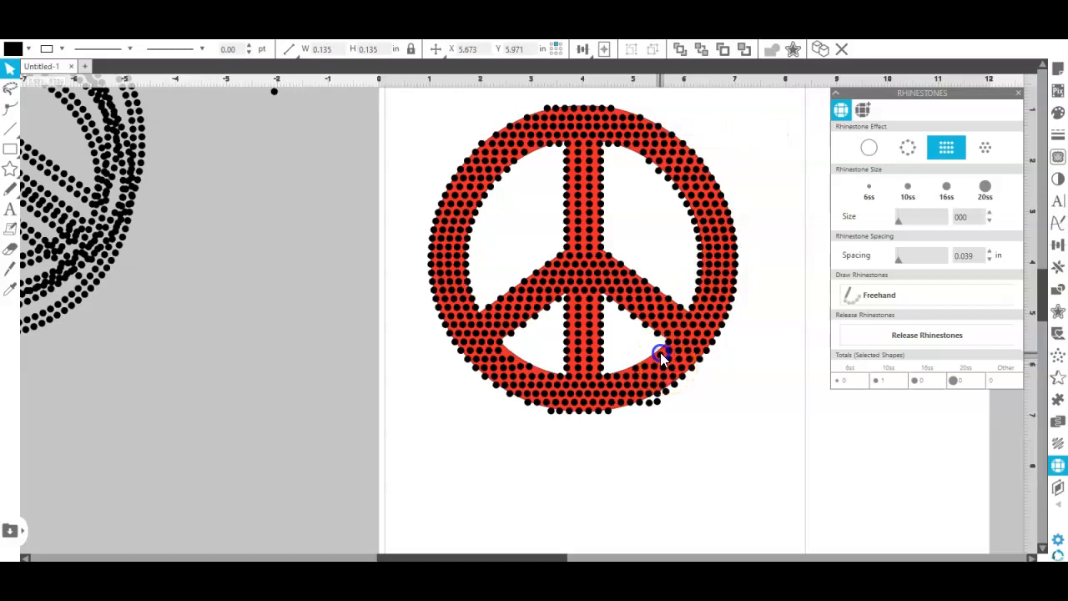
Duplicate the stone at the right end of the lower-right opening's bottom row and place the copy in the adjacent bare spot.
right_click(661, 357)
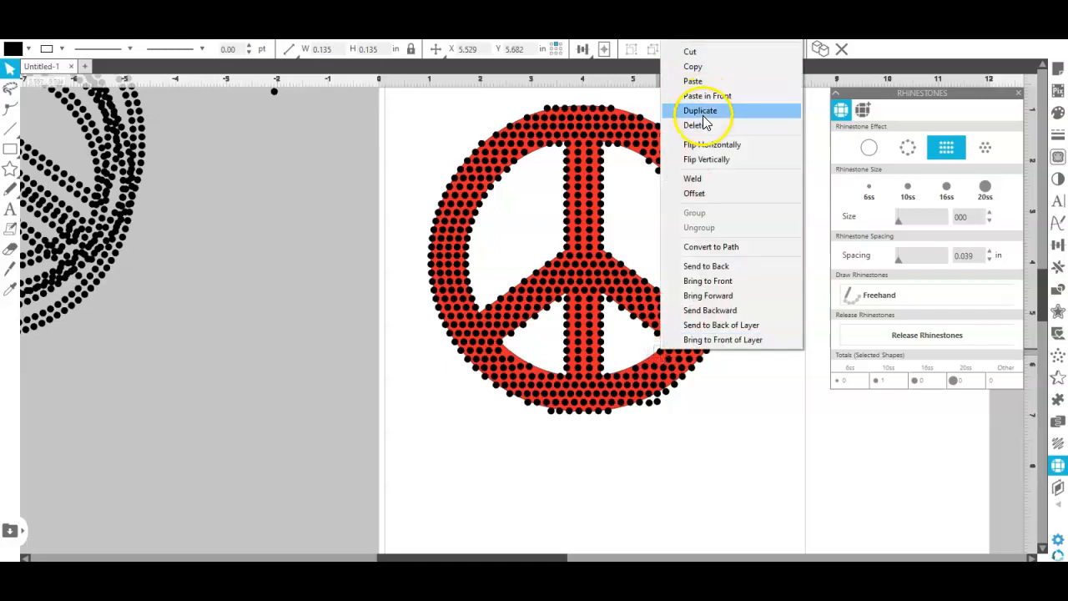
click(706, 110)
drag(670, 365, 674, 356)
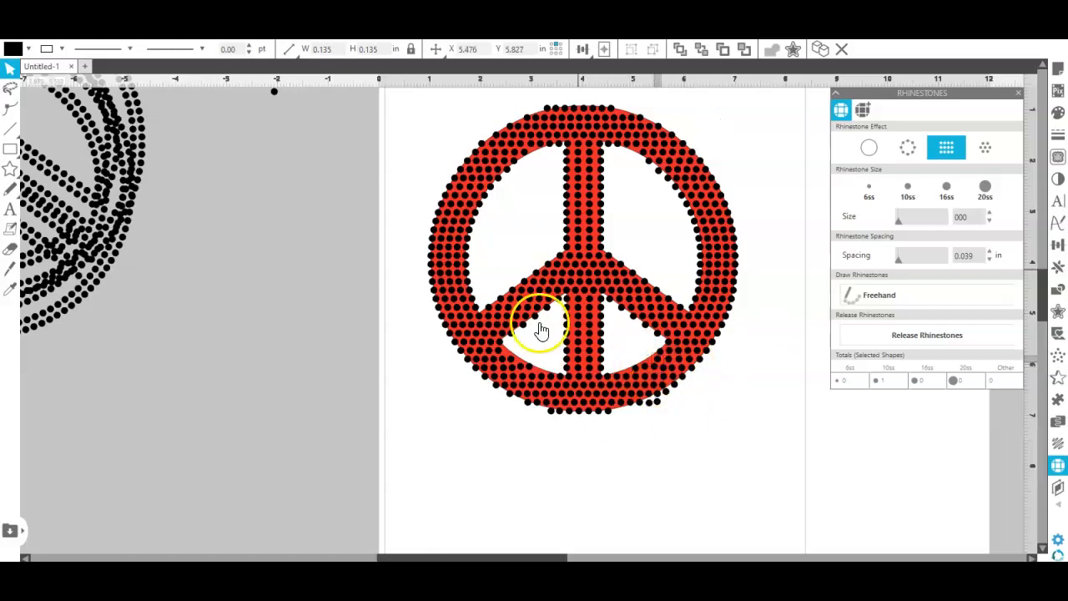
Delete the two stray stones protruding below the ring's lower-right outer edge.
click(656, 408)
key(Delete)
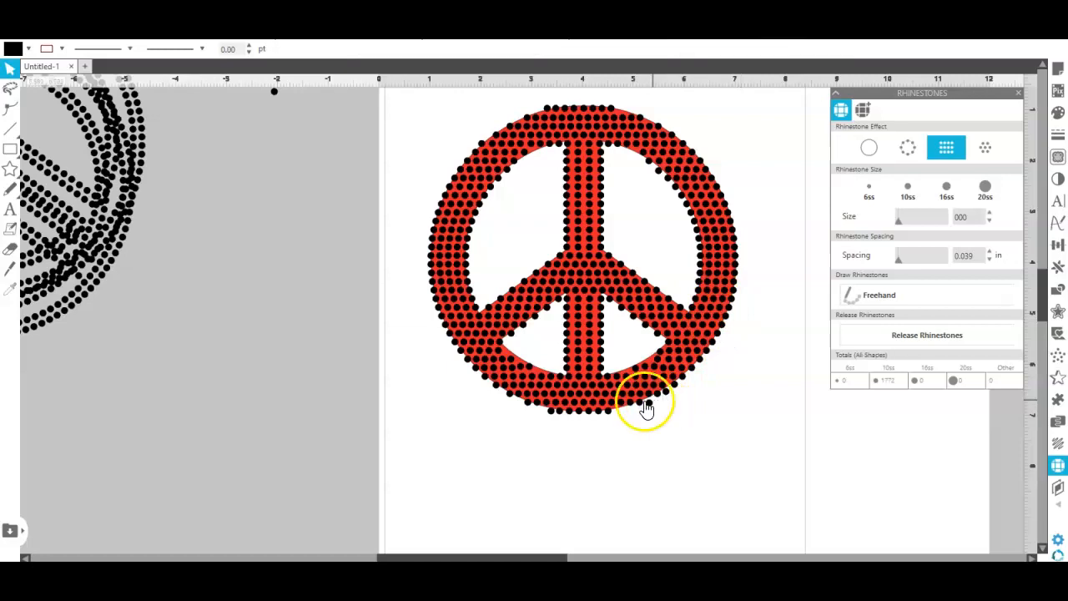
click(648, 403)
key(Delete)
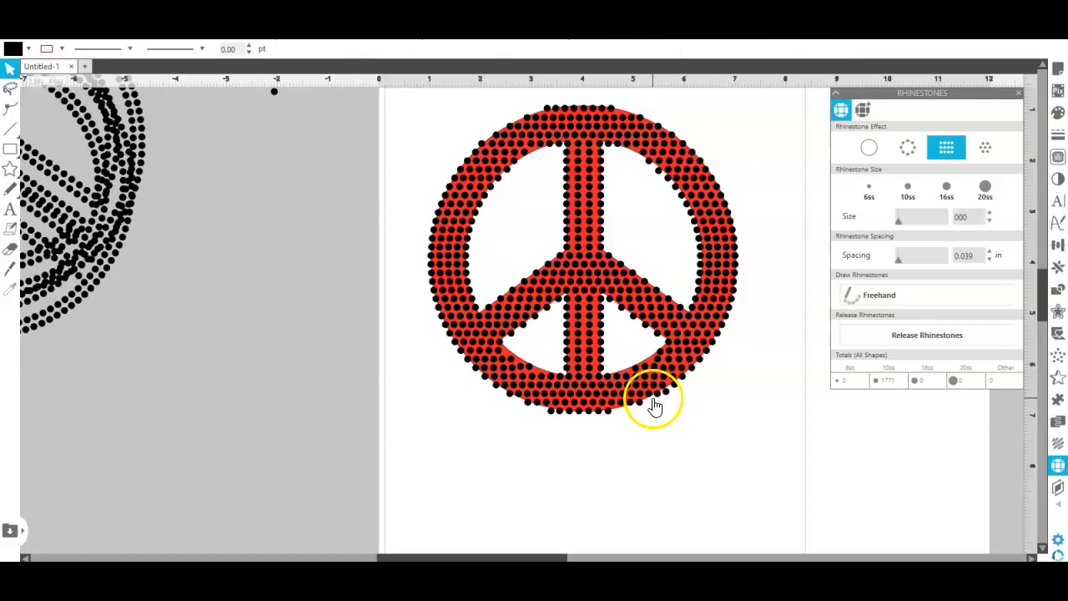
Adjust a stone on the ring's lower-right outer edge and place a duplicated stone beside it at about X 5.34 in, Y 6.65 in.
click(658, 401)
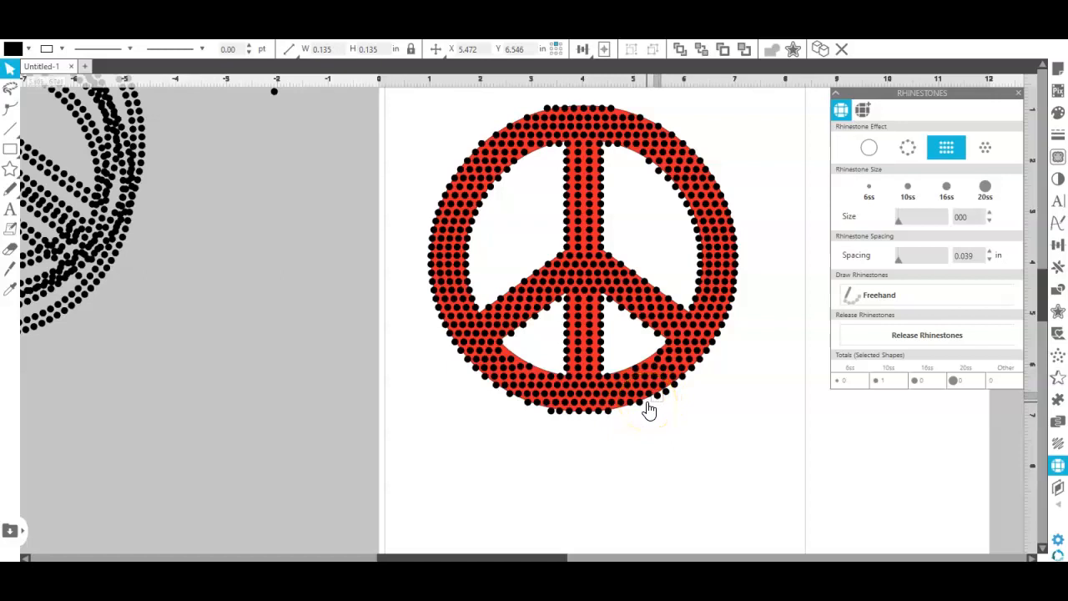
click(647, 396)
right_click(650, 402)
click(707, 158)
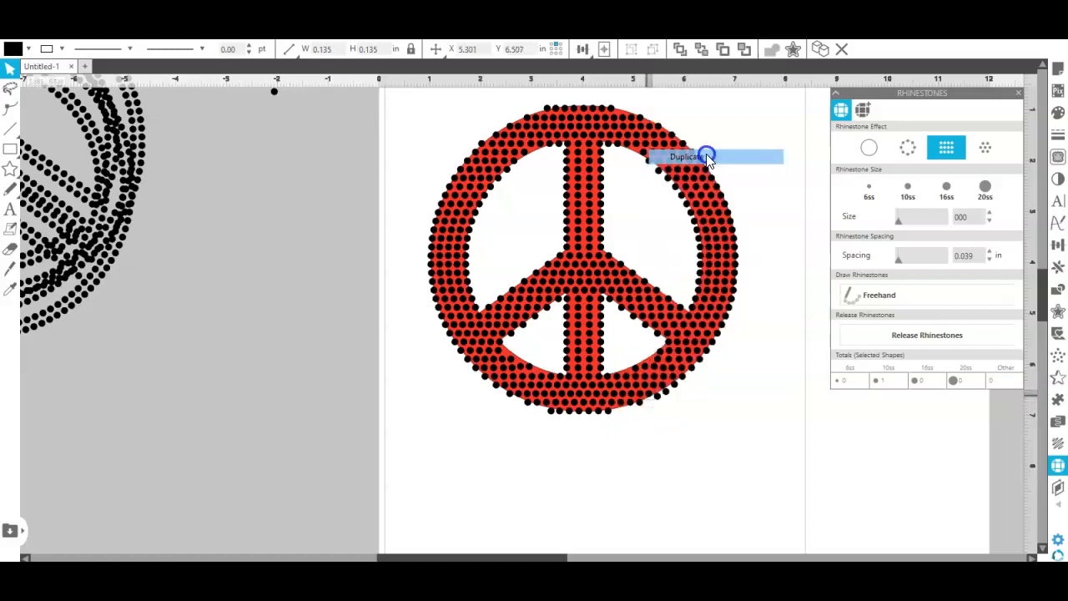
click(656, 399)
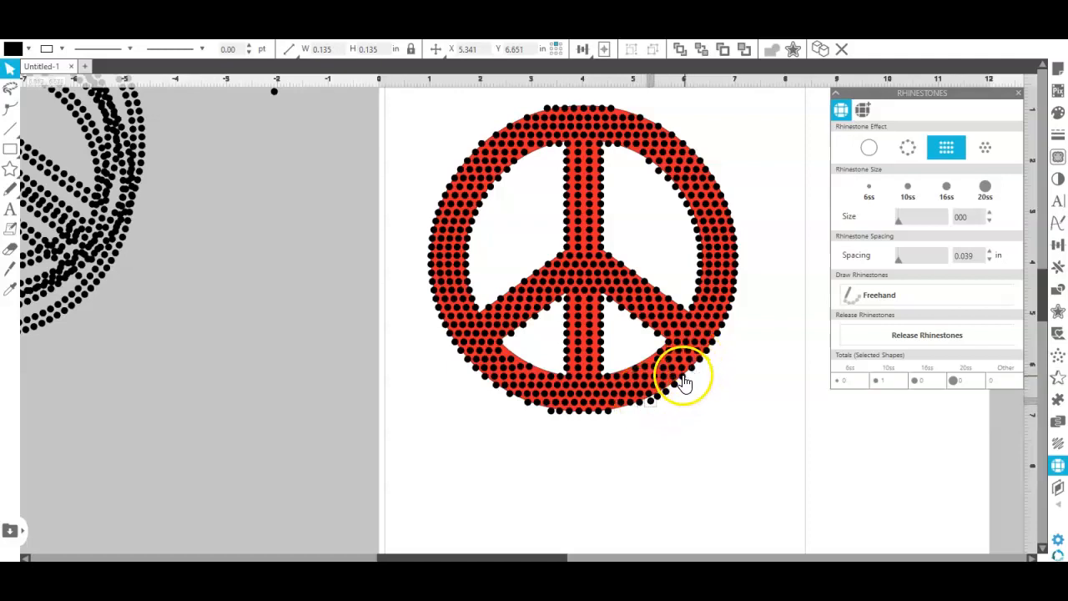
Nudge the neighbouring stones along the ring's lower-right outer edge so they follow the red curve with even gaps.
click(682, 380)
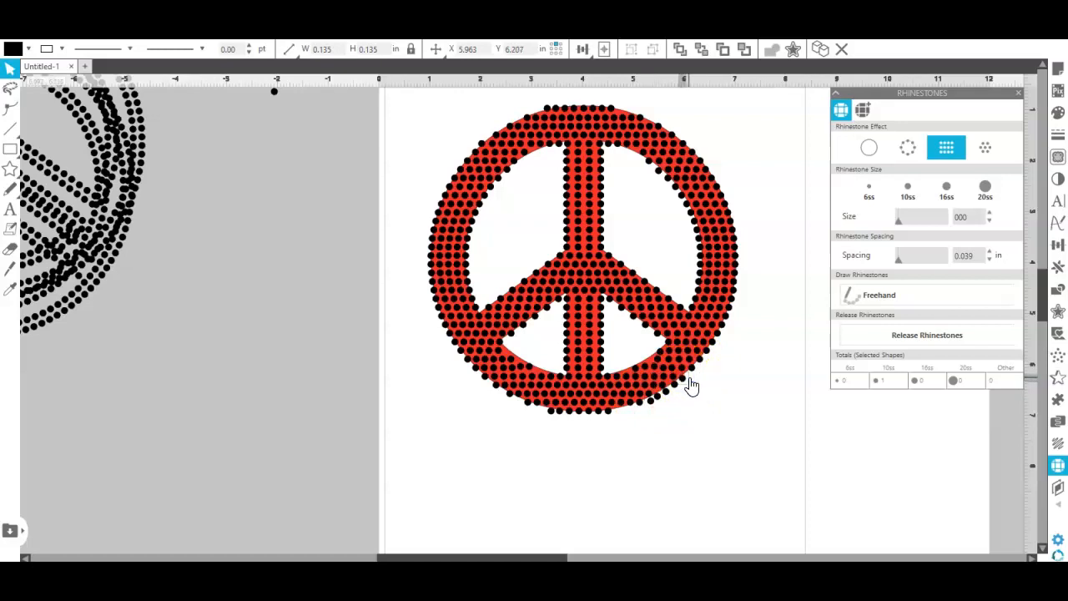
key(Right)
click(691, 367)
key(Right)
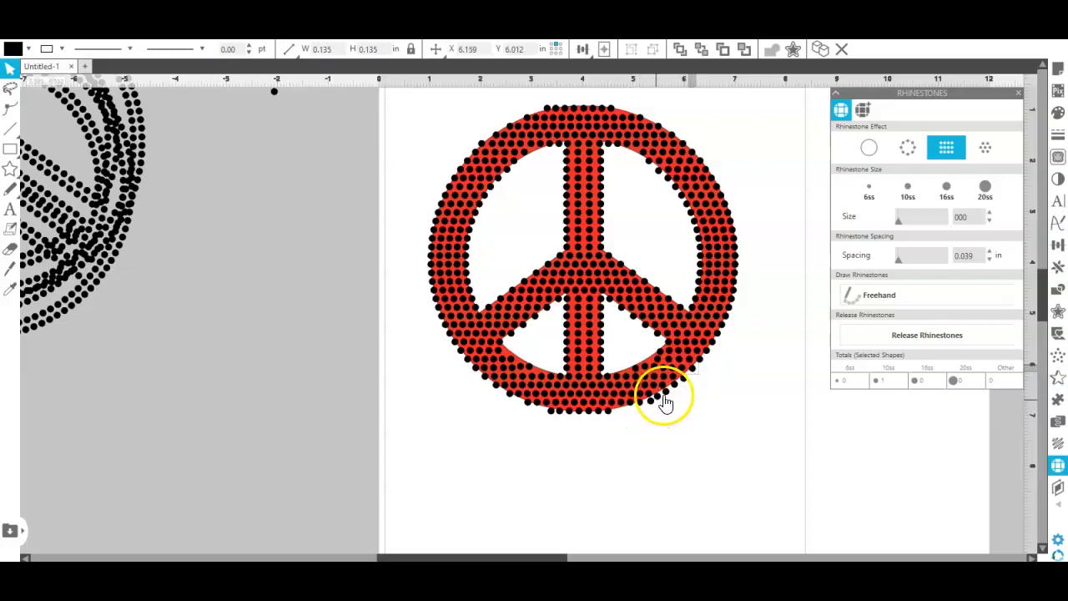
click(663, 407)
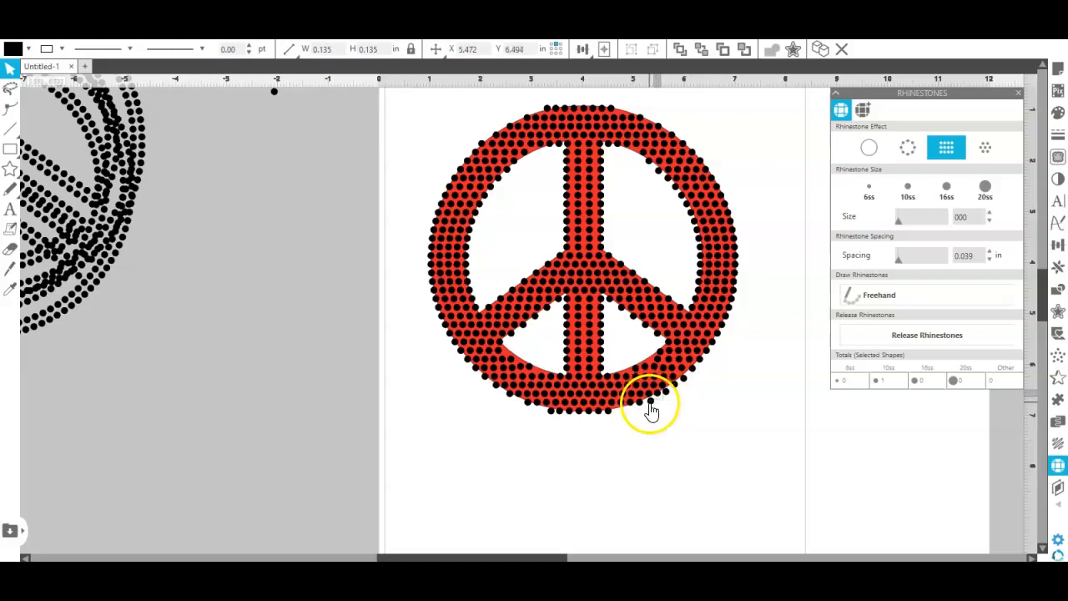
Duplicate the lowest stone of the lower-right outer edge three times to make a row of spare stones.
right_click(650, 405)
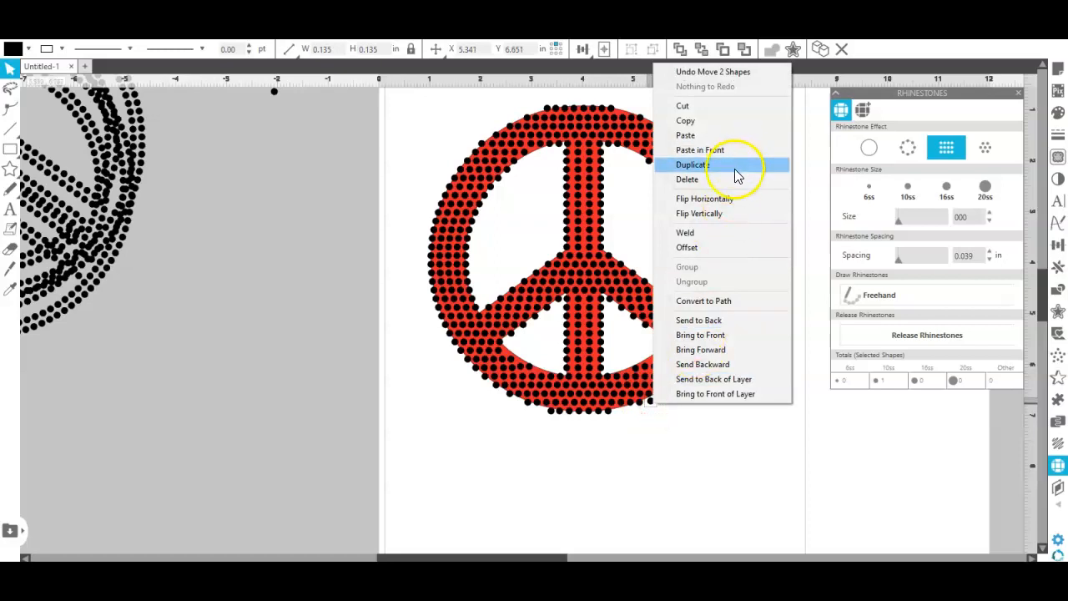
click(740, 166)
right_click(699, 402)
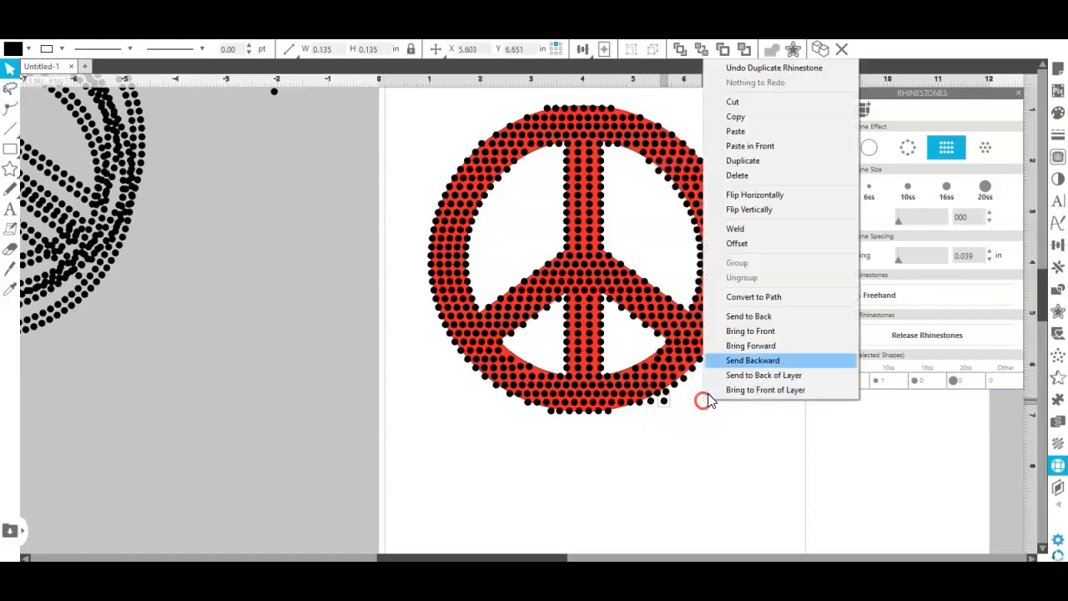
click(774, 163)
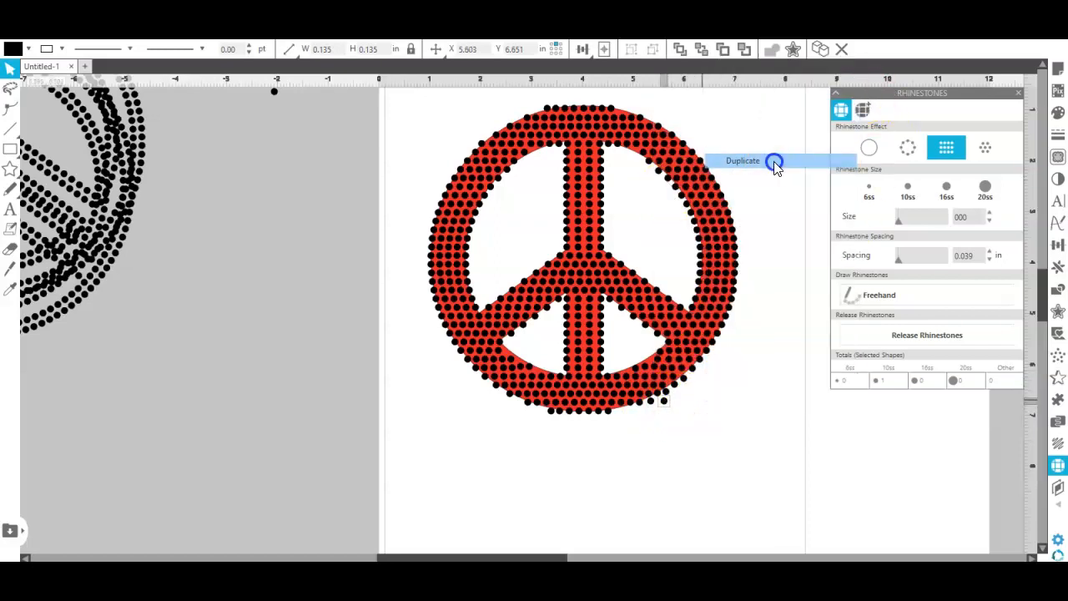
right_click(779, 297)
click(831, 330)
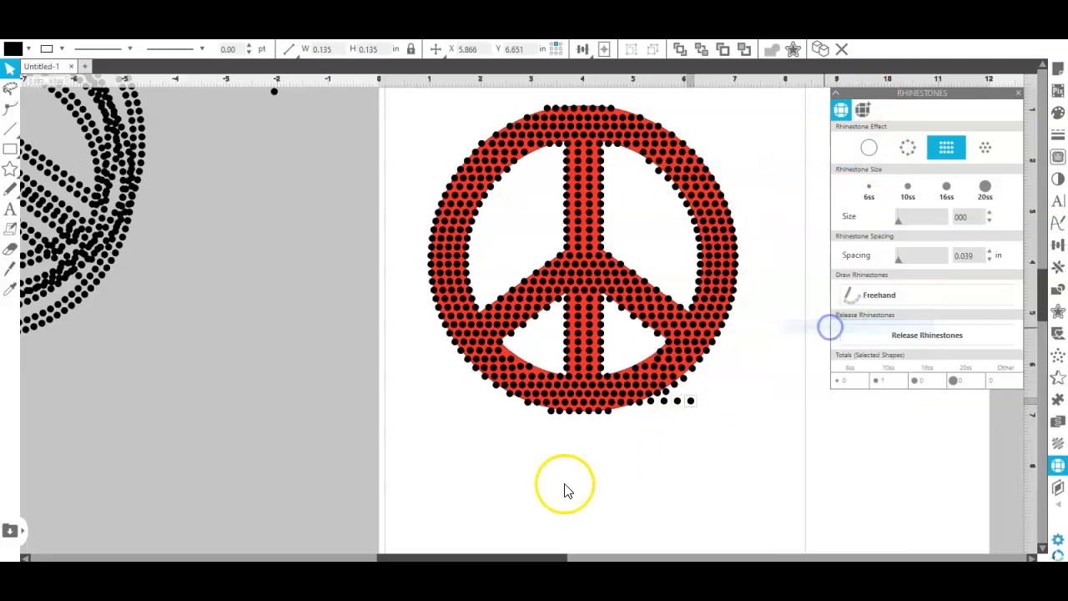
Move the edge stone and two of the spare copies into the gaps along the ring's bottom-right outer edge.
click(650, 398)
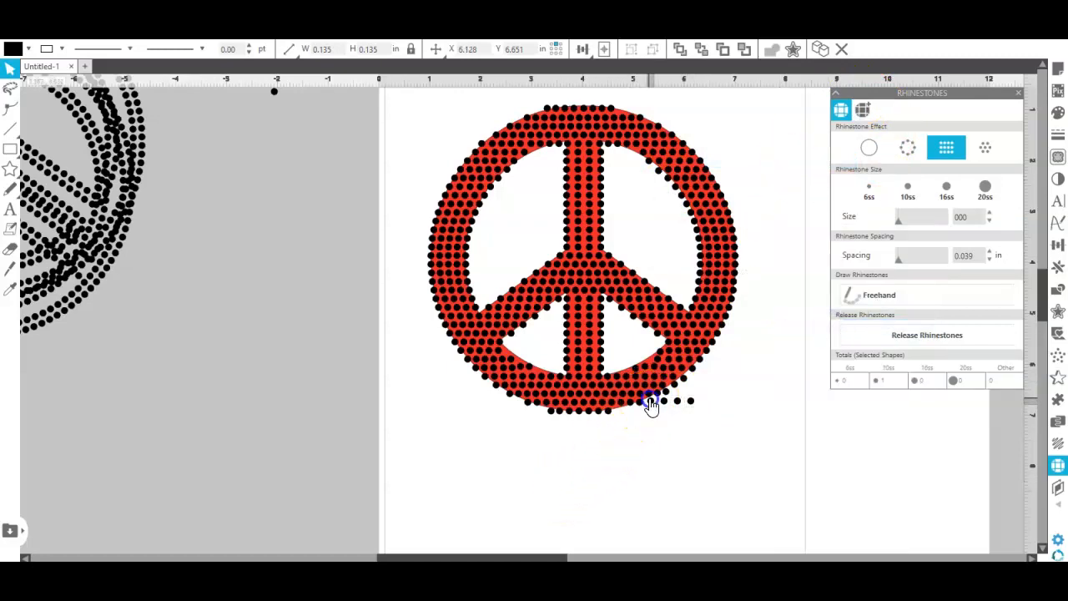
drag(647, 399, 610, 412)
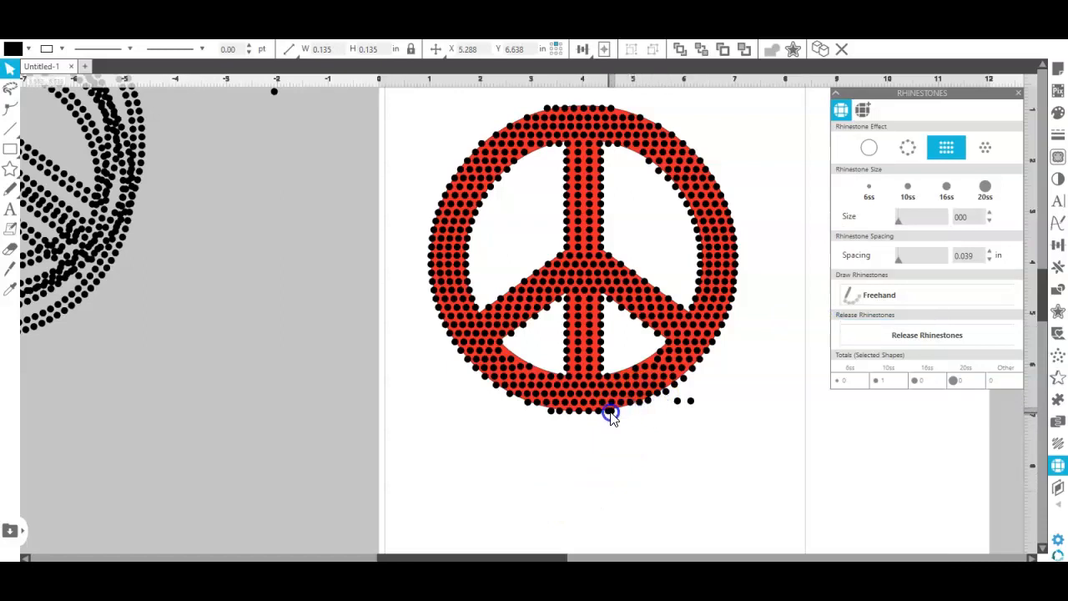
drag(677, 403, 621, 414)
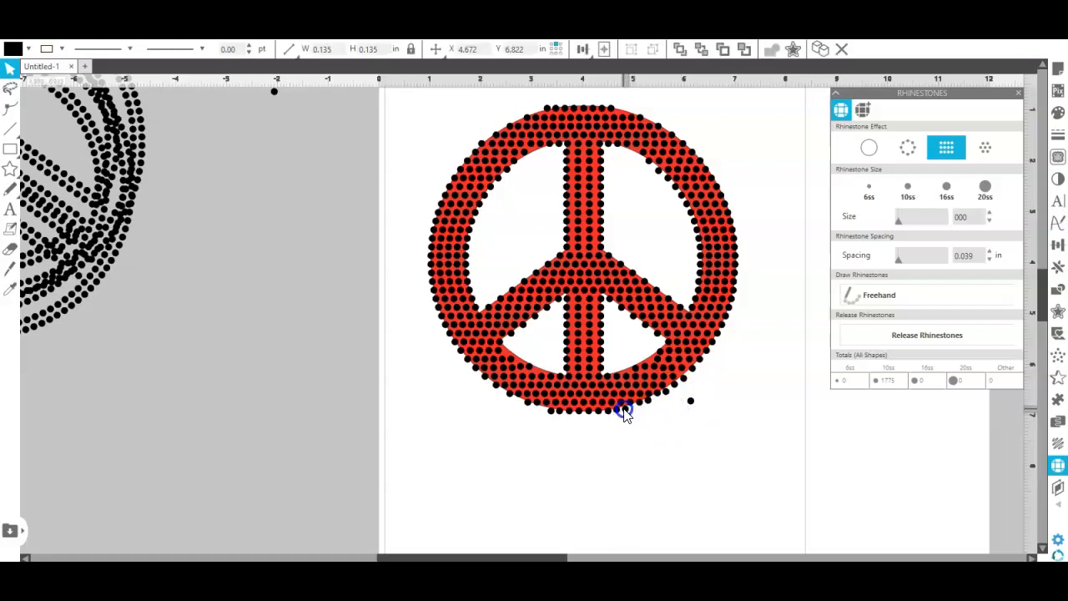
Space the bottom-right edge stones evenly and move the last spare stone to the left end of the ring's bottom row.
click(626, 415)
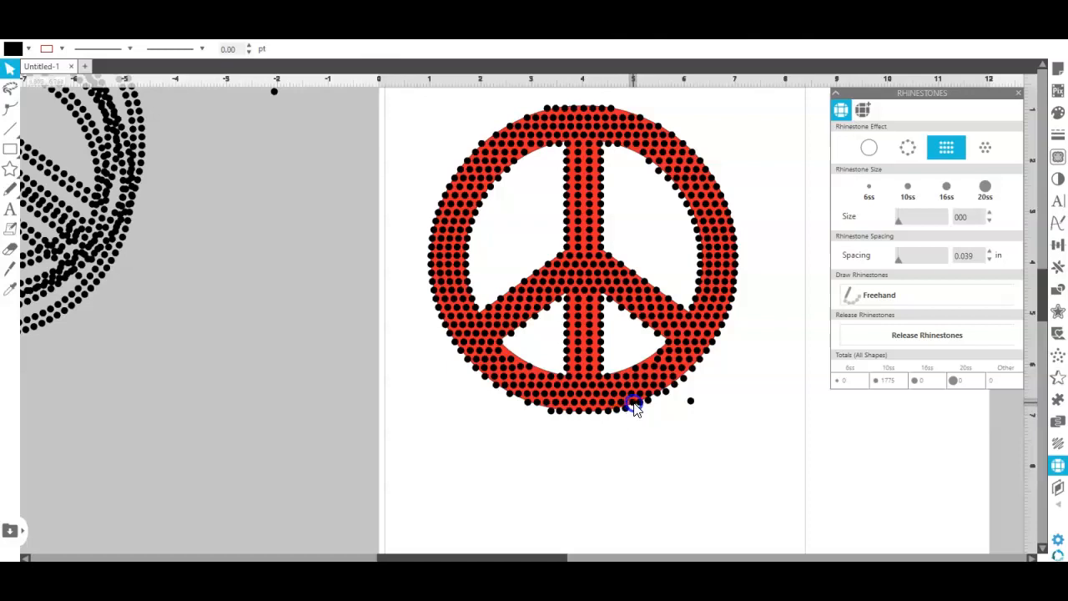
click(634, 405)
click(632, 404)
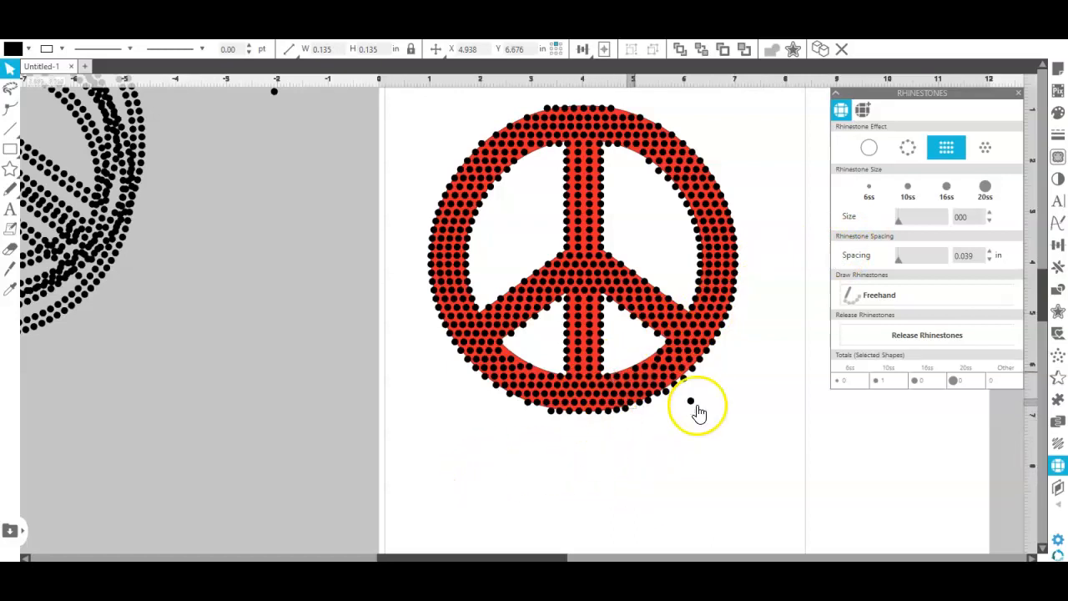
click(639, 405)
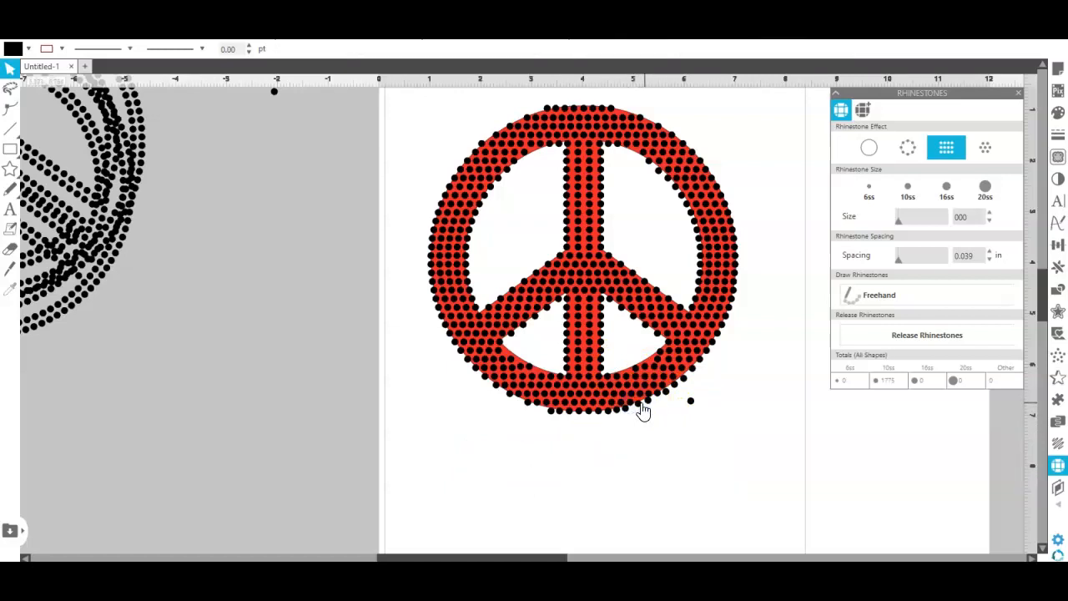
click(639, 406)
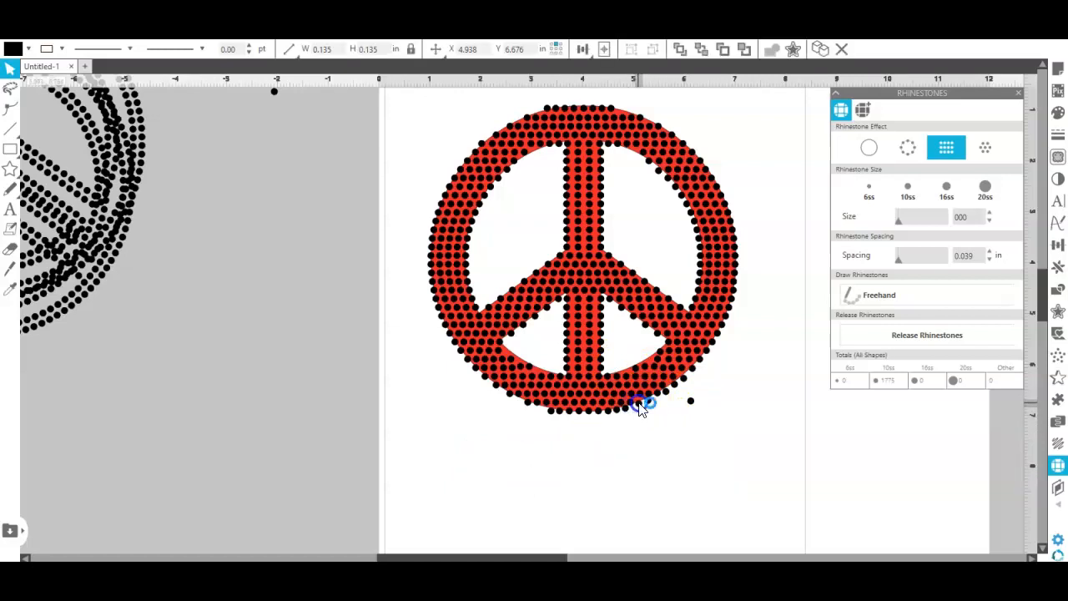
mouse_move(637, 410)
mouse_down()
mouse_move(626, 403)
mouse_move(634, 409)
mouse_up()
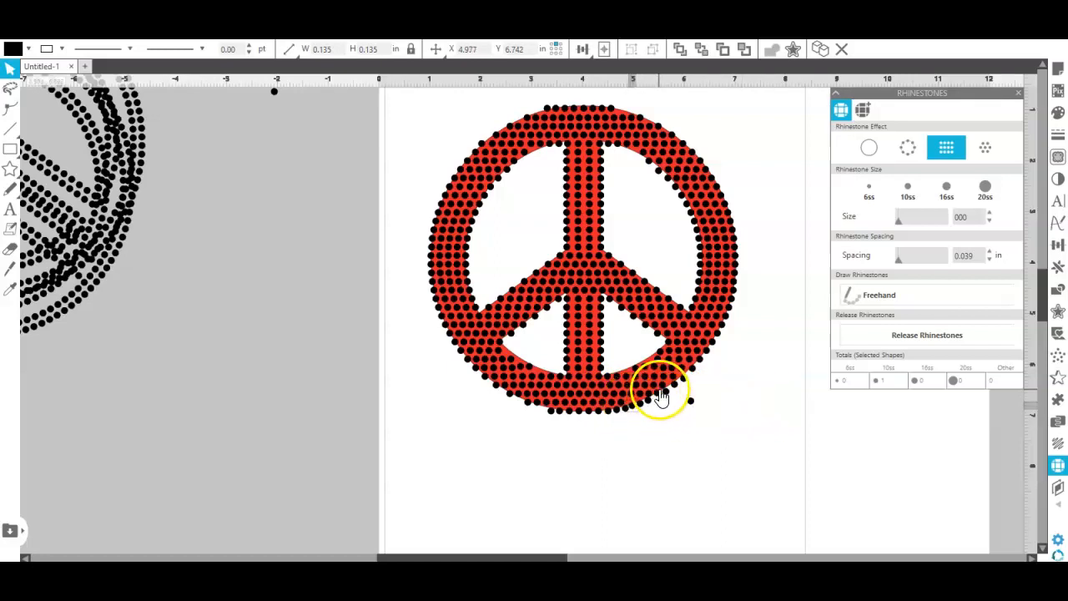
drag(658, 392, 543, 415)
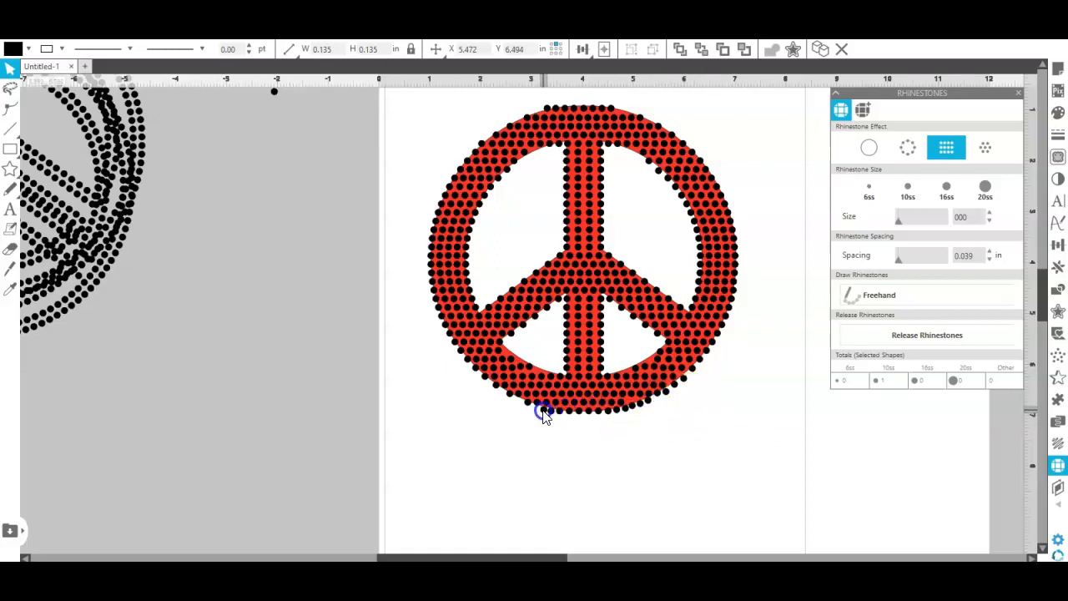
Duplicate a stone on the lower-left outer edge, park the copy beside the peace sign, and duplicate it three more times in a row.
click(524, 411)
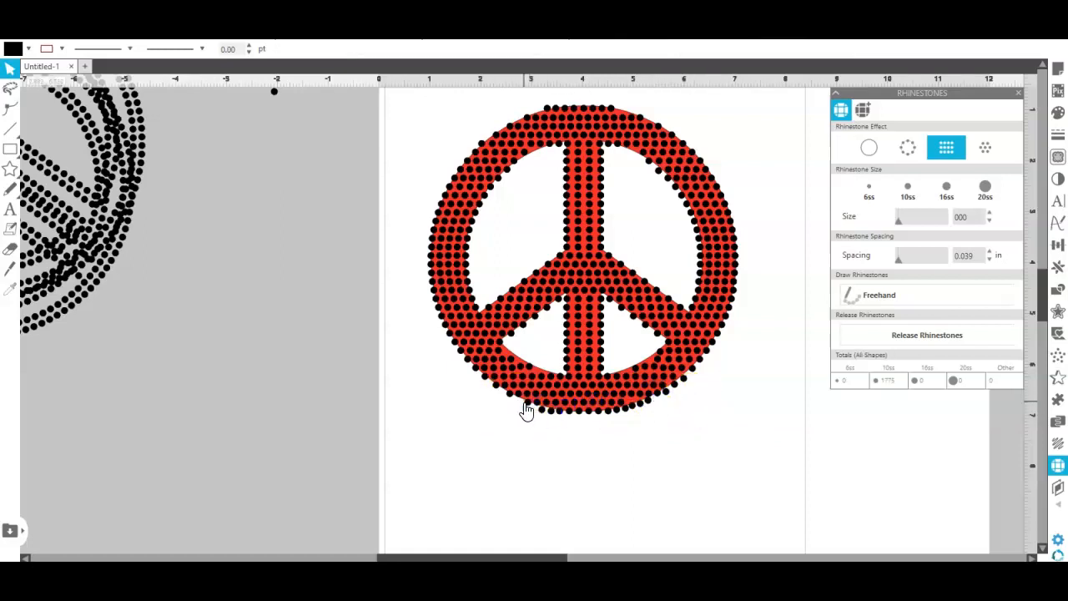
right_click(527, 407)
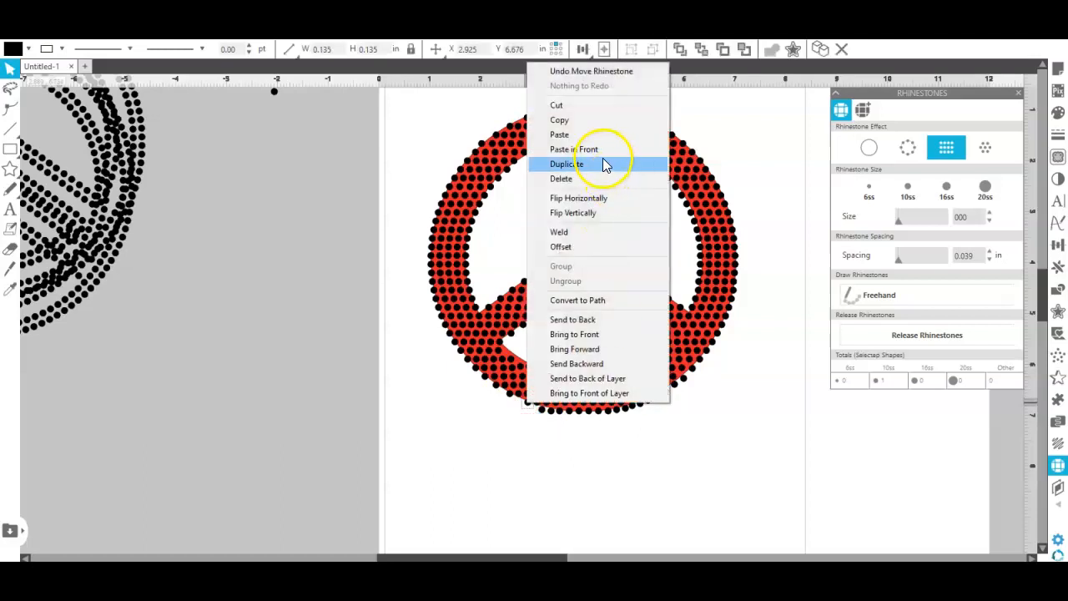
click(615, 165)
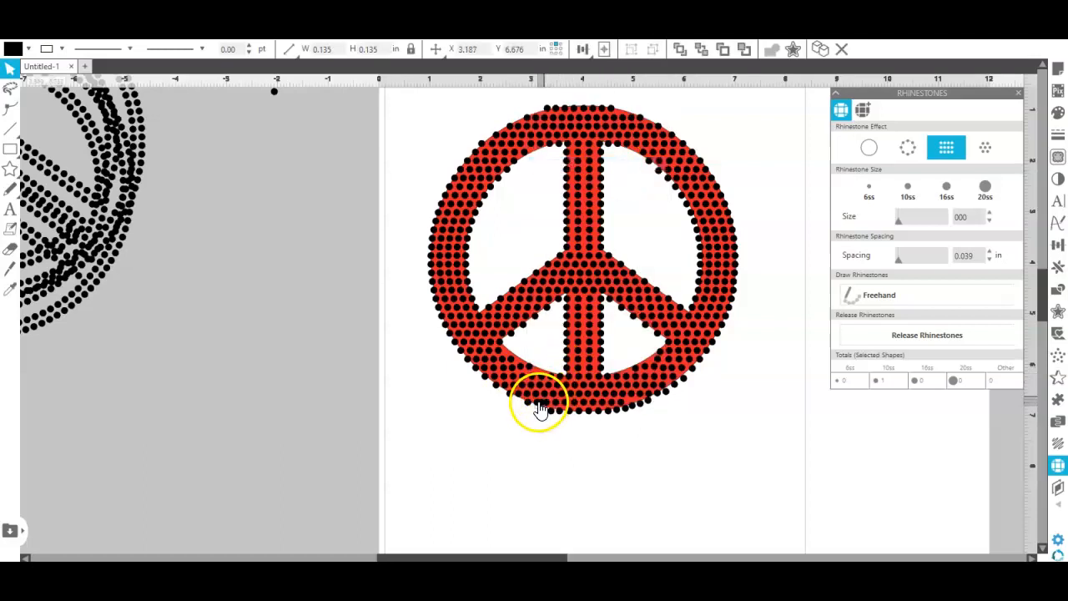
drag(540, 407, 353, 399)
right_click(353, 399)
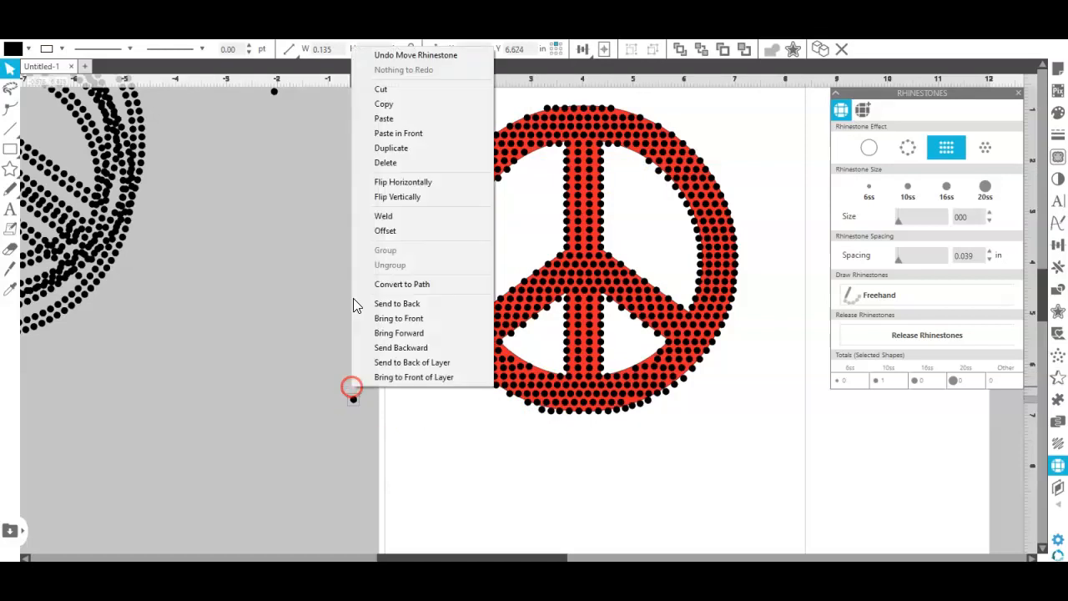
click(451, 148)
right_click(449, 147)
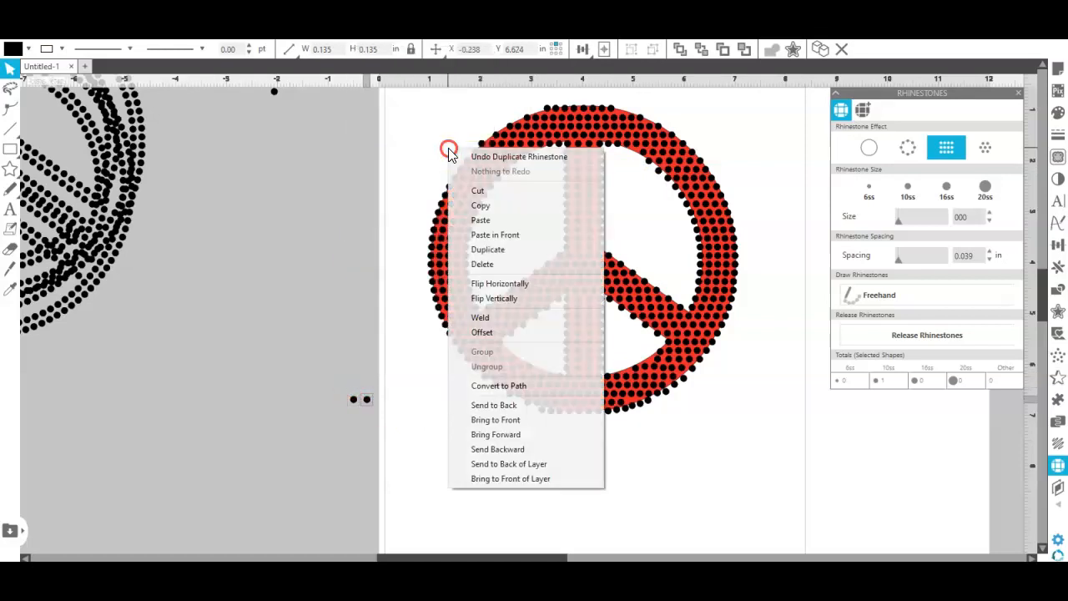
click(510, 250)
right_click(532, 213)
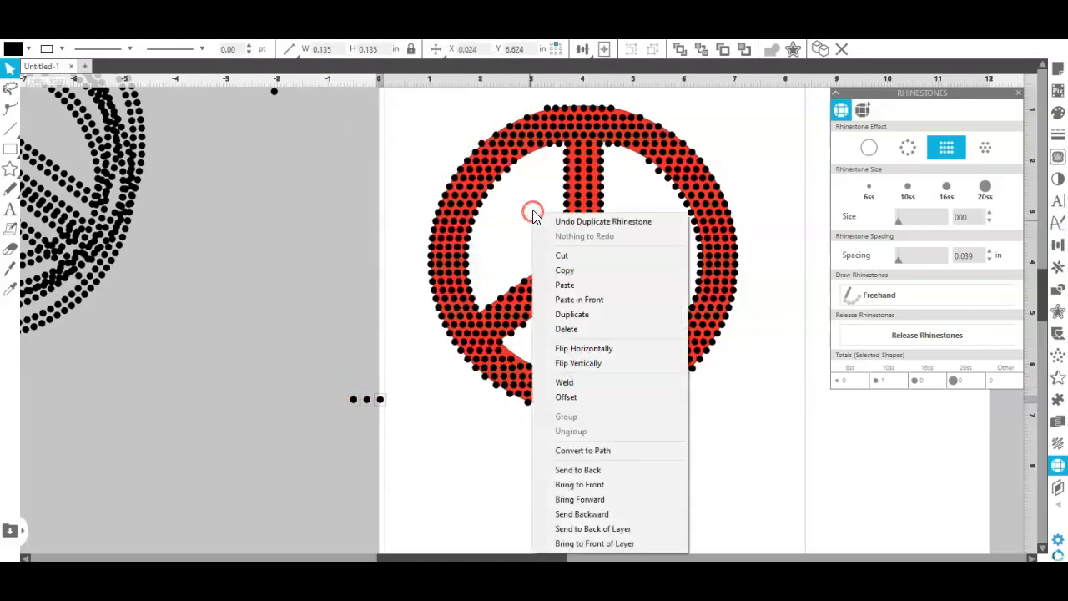
click(594, 314)
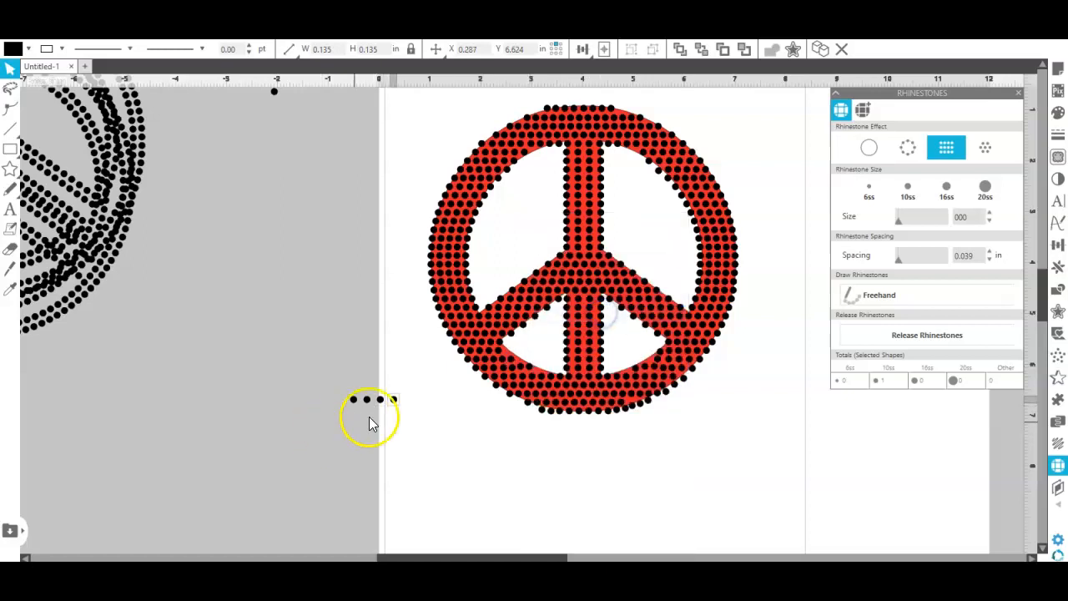
Place one spare stone on the lower-left outer edge at about X 2.74 in, Y 6.62 in and nudge its neighbour to even the spacing.
drag(394, 399, 510, 411)
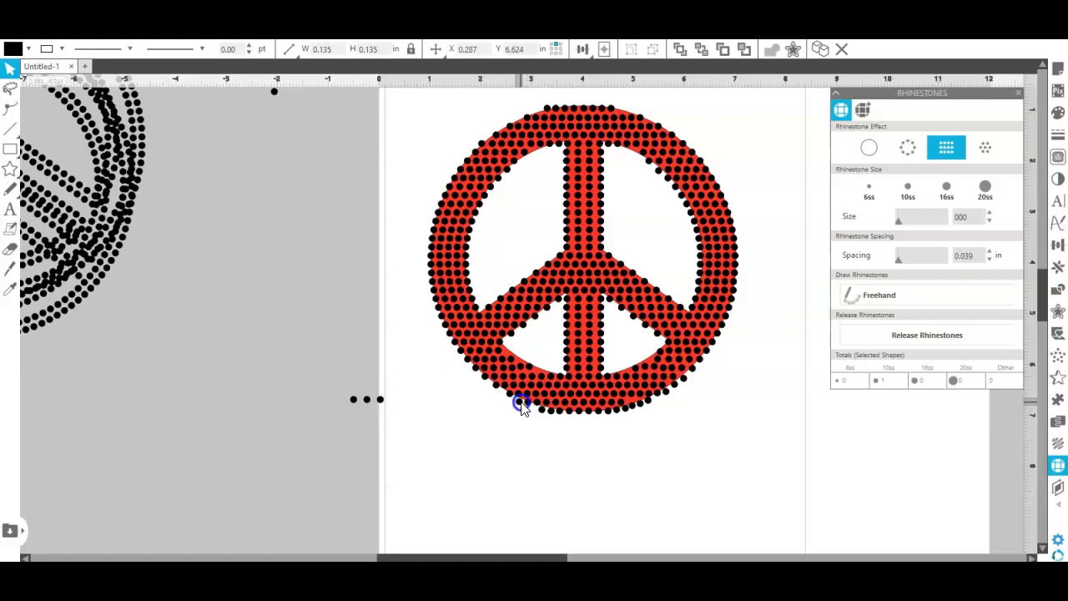
drag(519, 400, 519, 400)
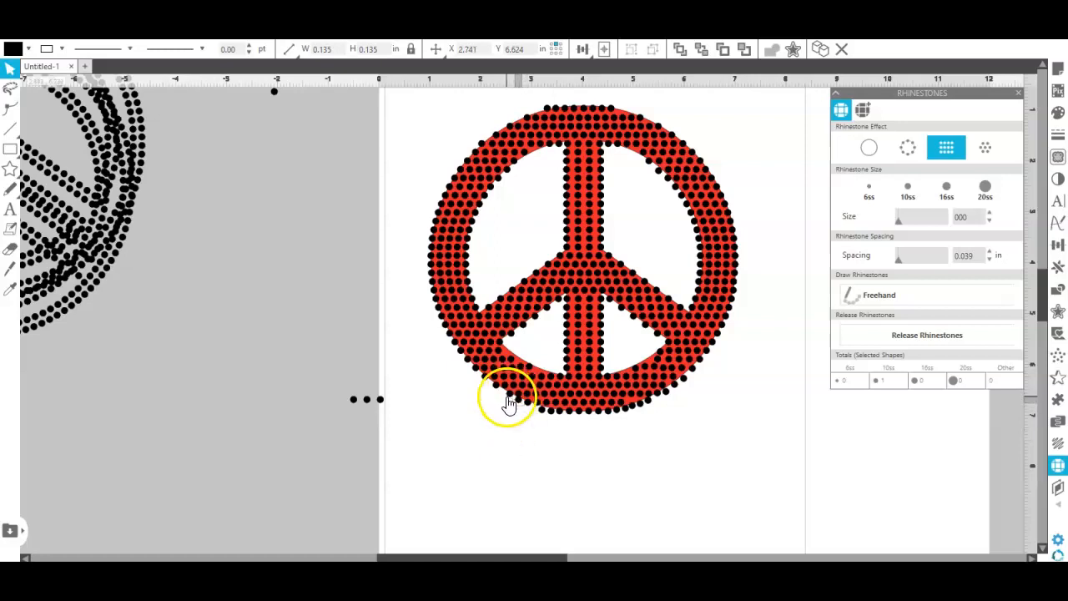
click(507, 397)
click(517, 398)
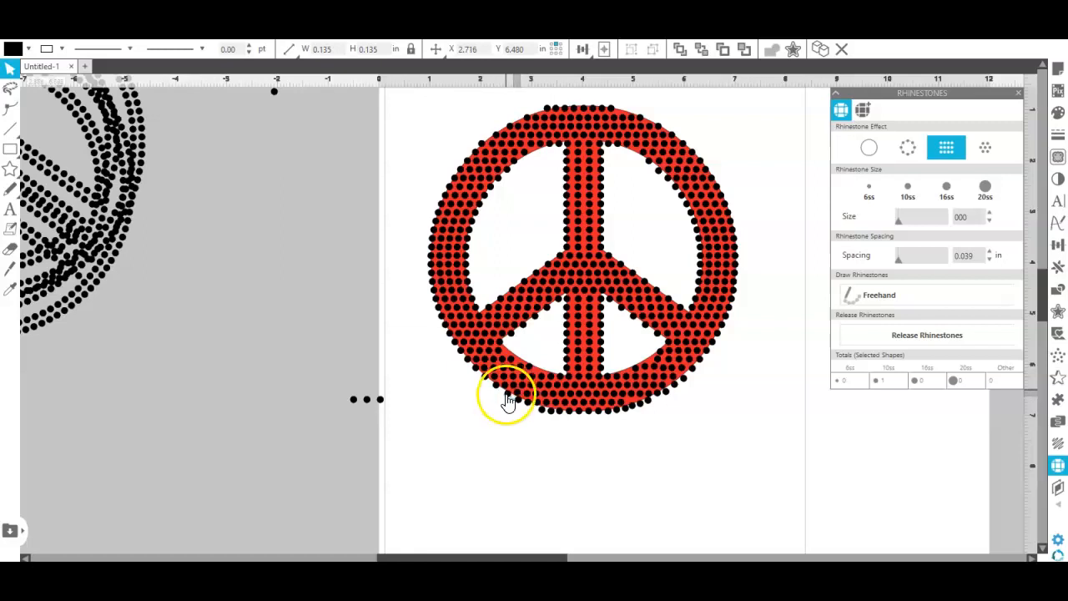
Duplicate a stone on the ring's bottom-right outer edge and move the copy into the gap at about X 4.91 in, Y 6.64 in.
click(651, 404)
right_click(651, 404)
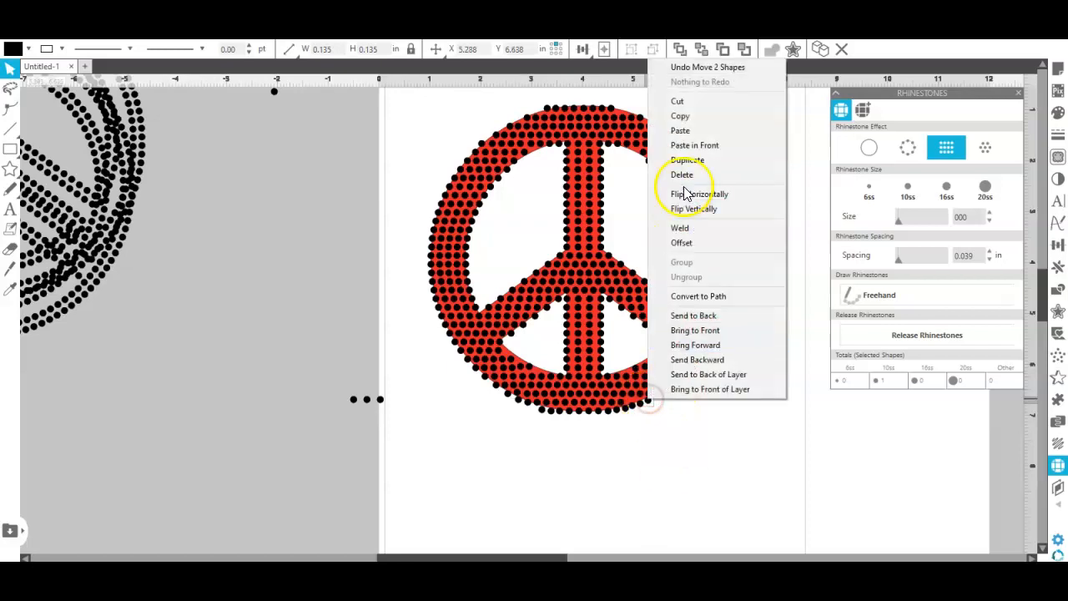
click(699, 162)
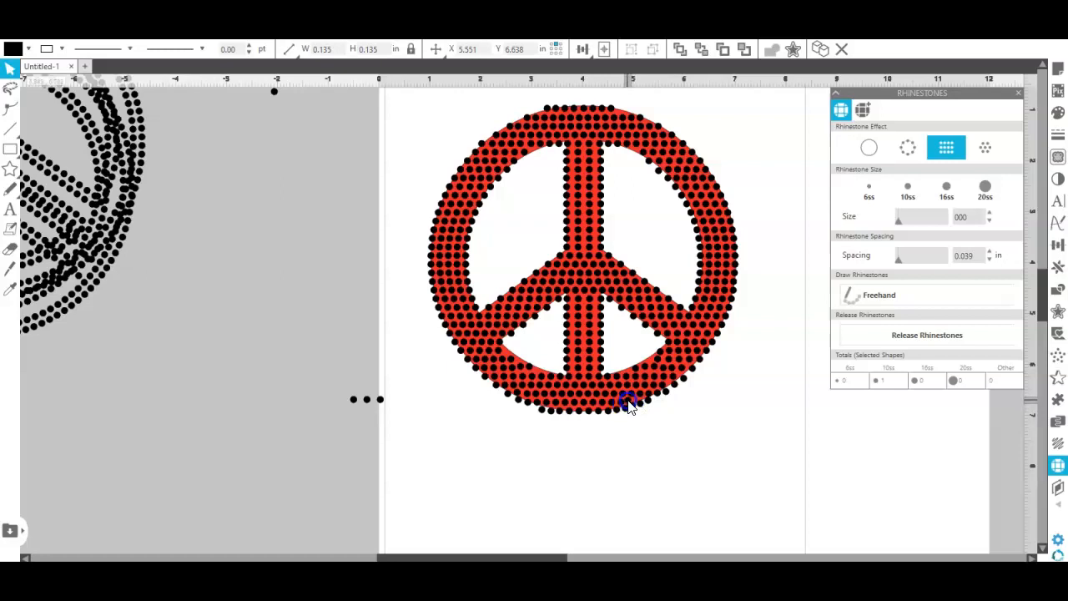
click(643, 420)
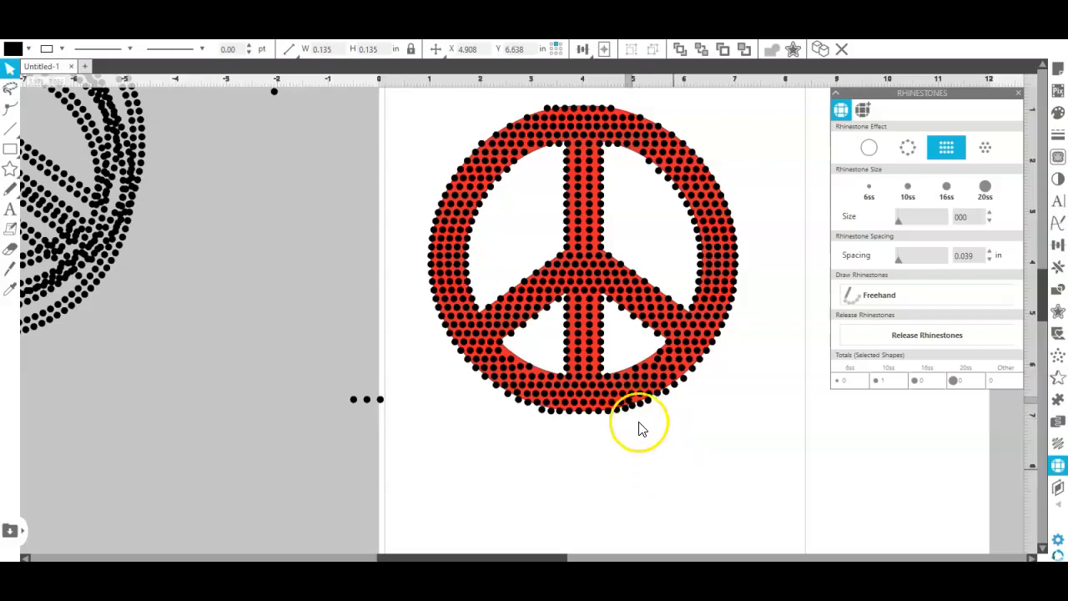
Nudge the neighbouring stones along the ring's bottom-right outer edge to even out their spacing.
click(632, 406)
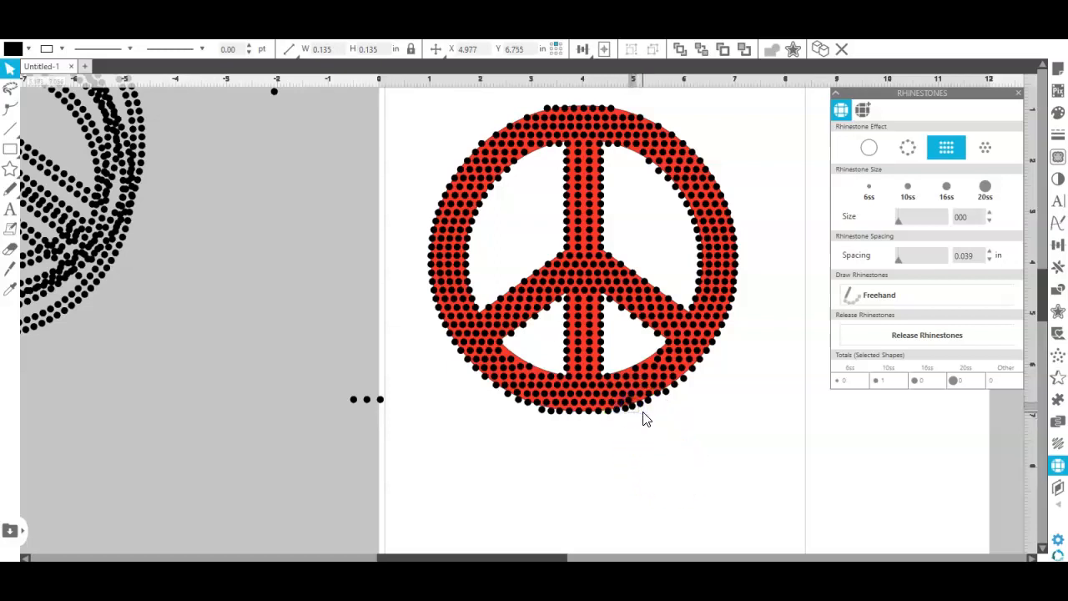
click(627, 410)
click(657, 394)
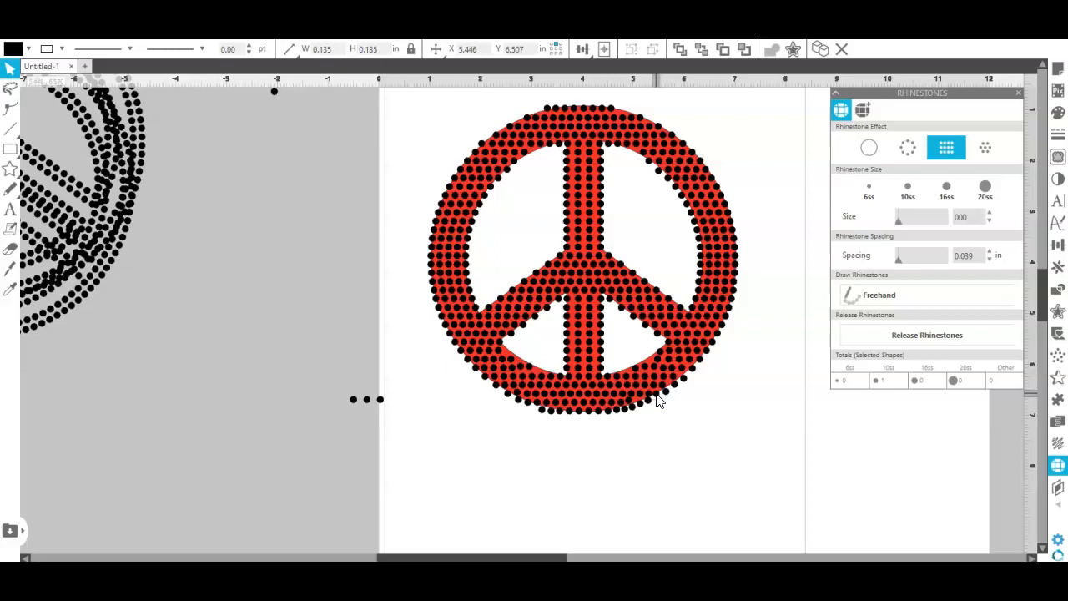
click(665, 395)
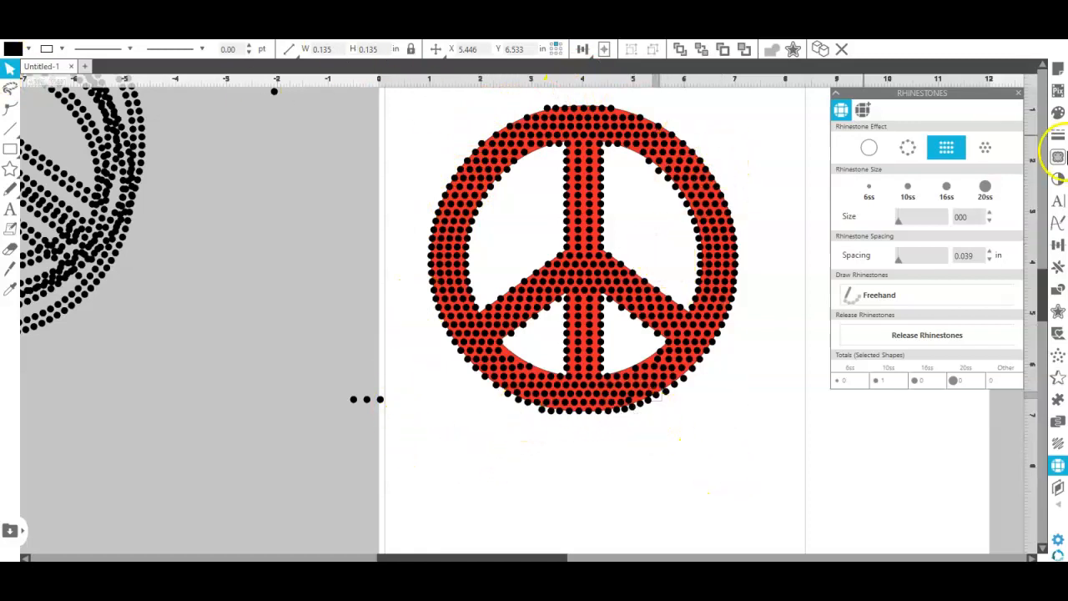
Move the red solid peace sign out from under the rhinestones to an empty area below and to the left of them.
click(1062, 70)
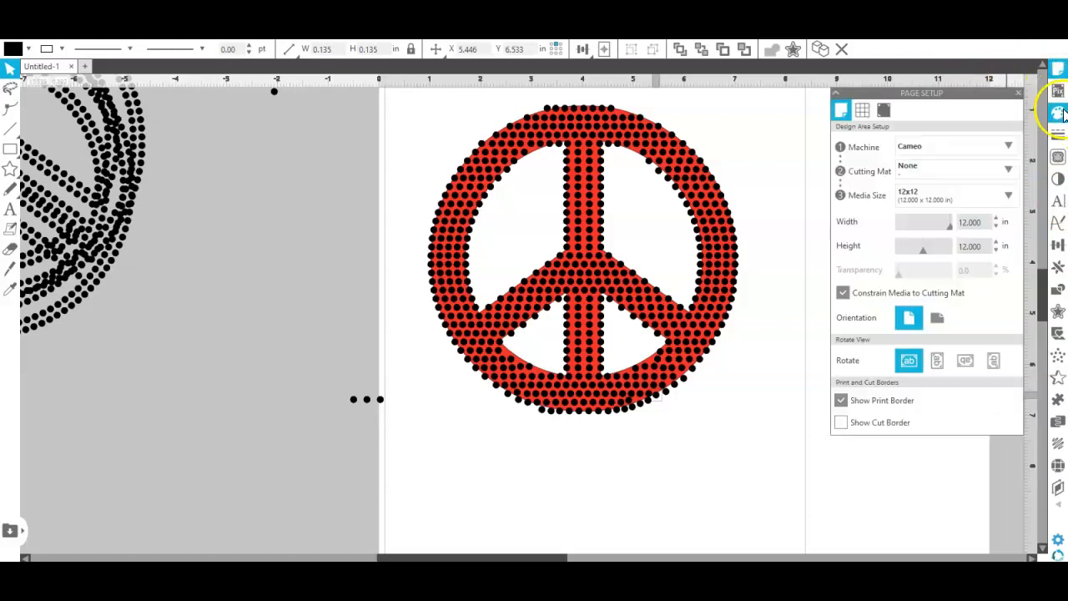
click(1057, 138)
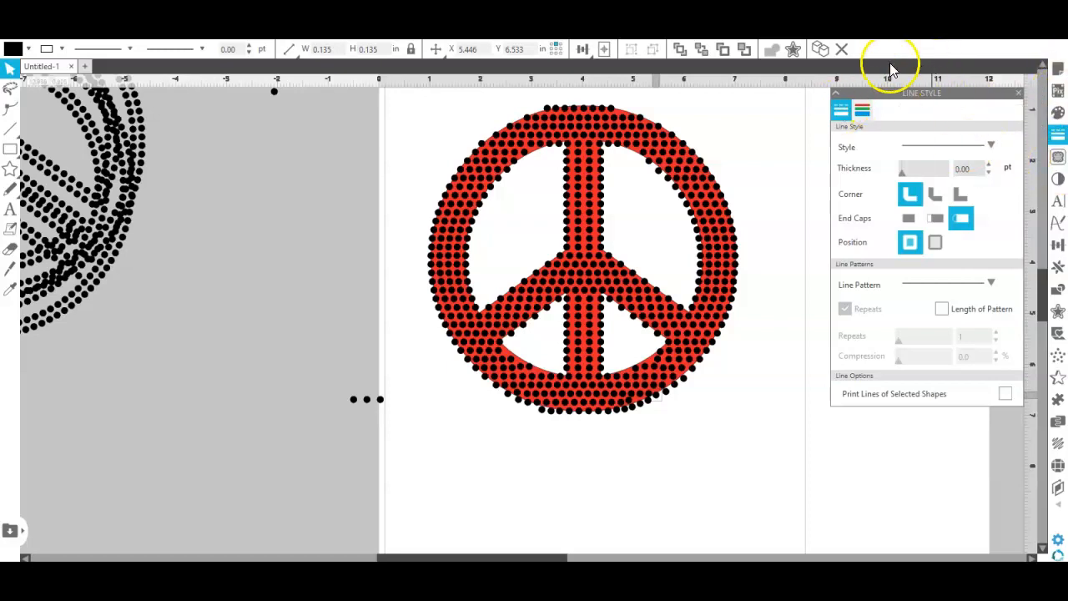
click(620, 112)
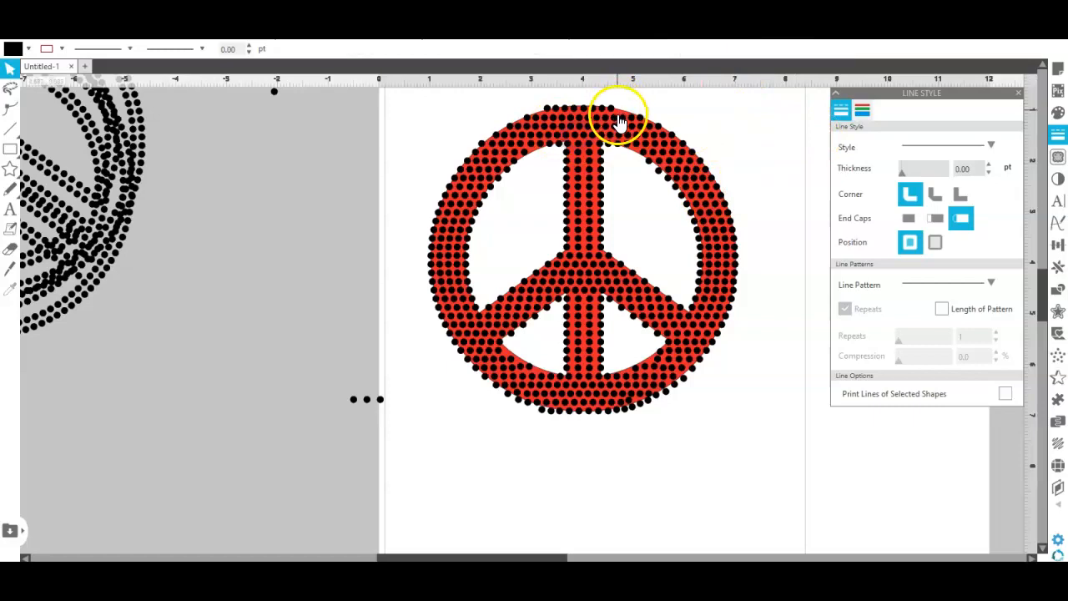
drag(620, 111, 308, 371)
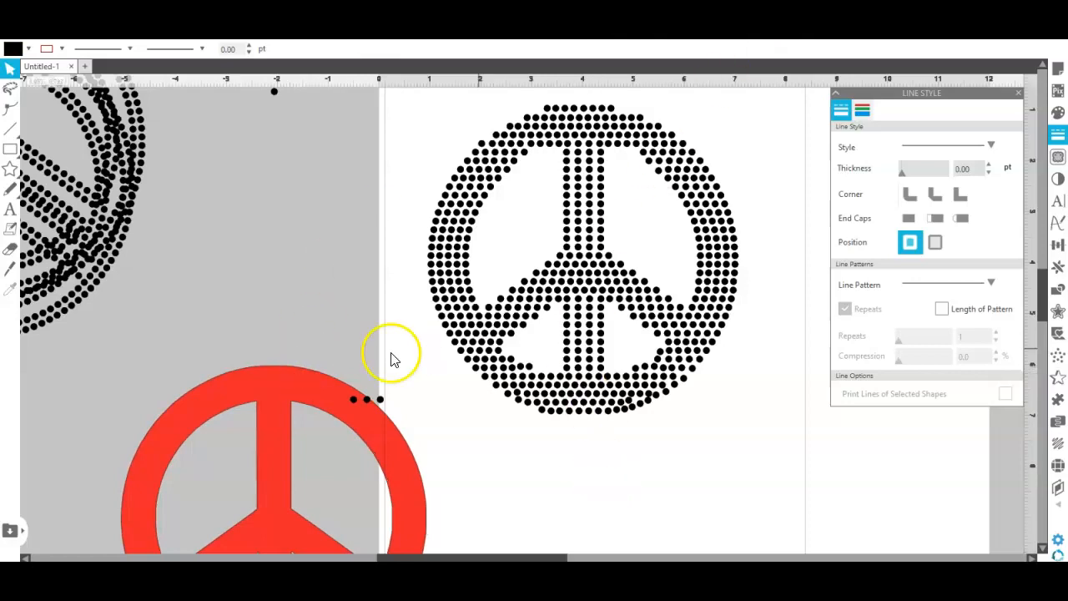
Delete the two stray stones sticking into the lower openings on either side of the peace sign's stem.
click(528, 367)
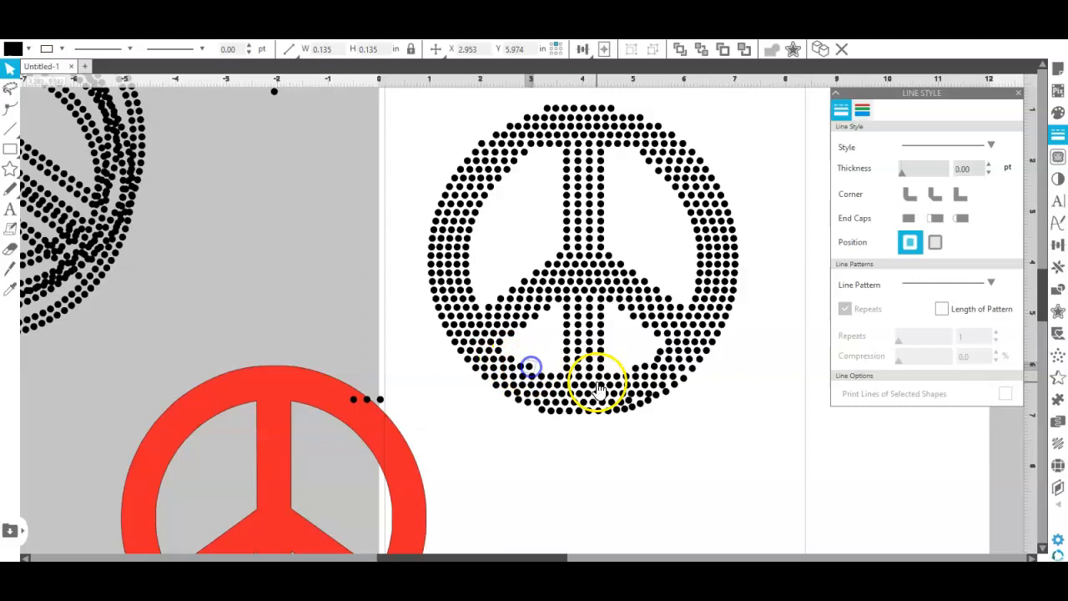
click(596, 379)
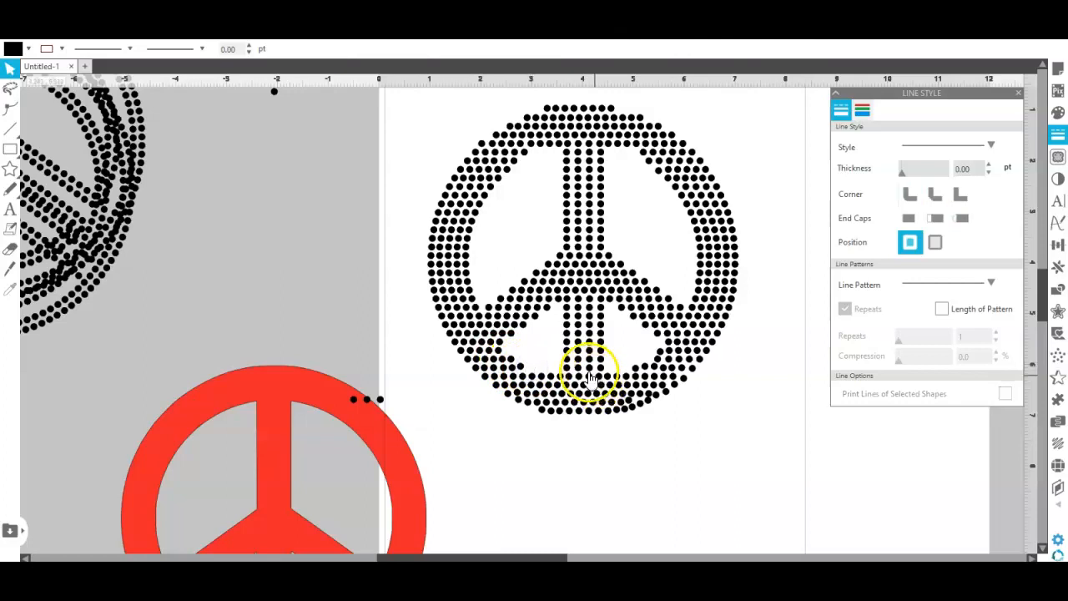
click(635, 370)
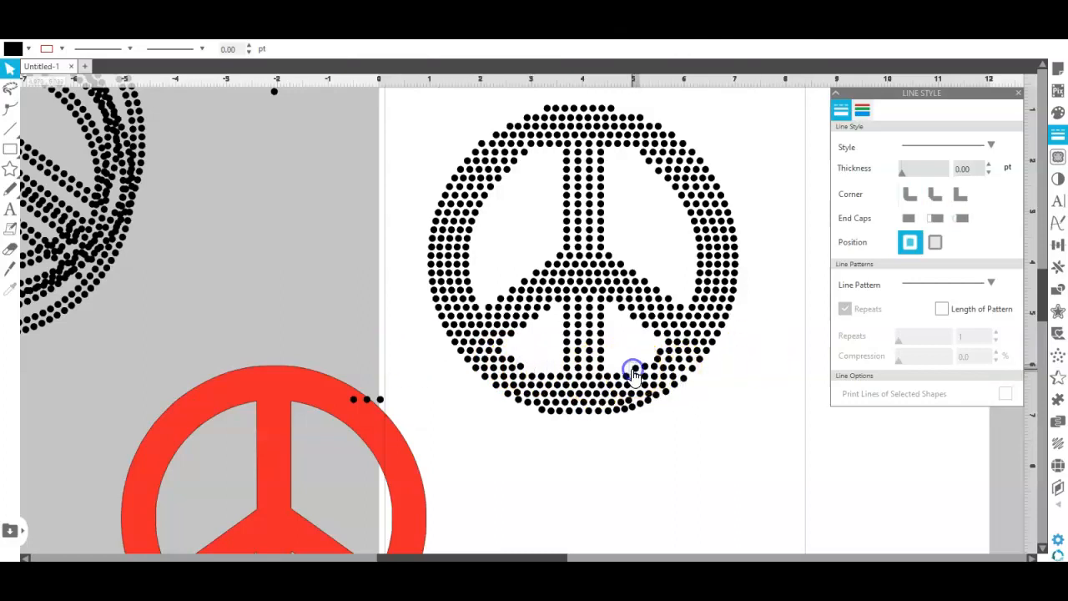
key(Delete)
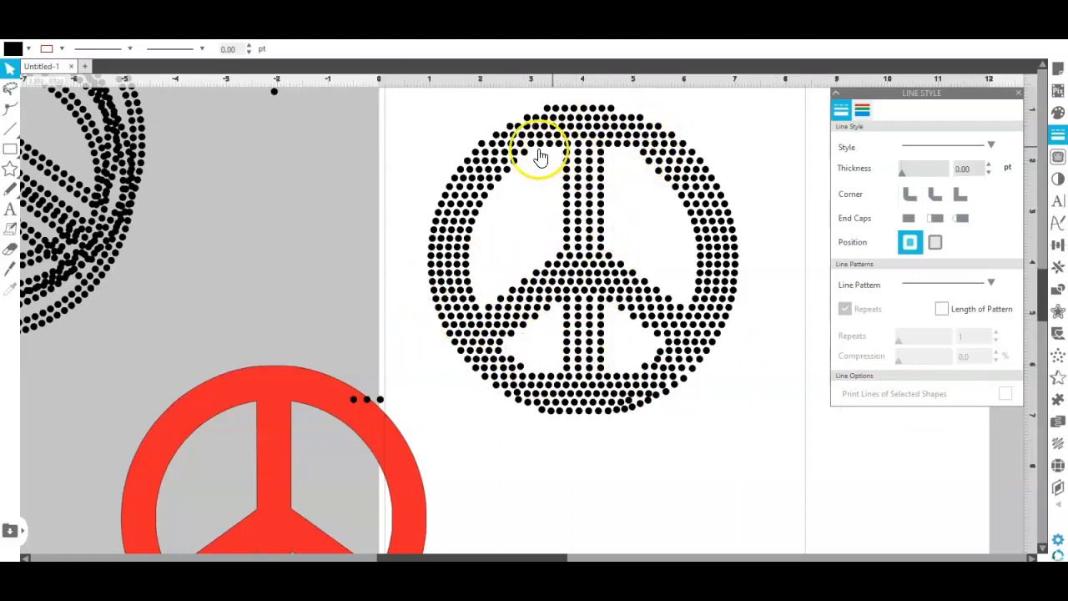
Nudge the stones along the ring's upper-right inner edge outward to smooth the curve.
click(650, 164)
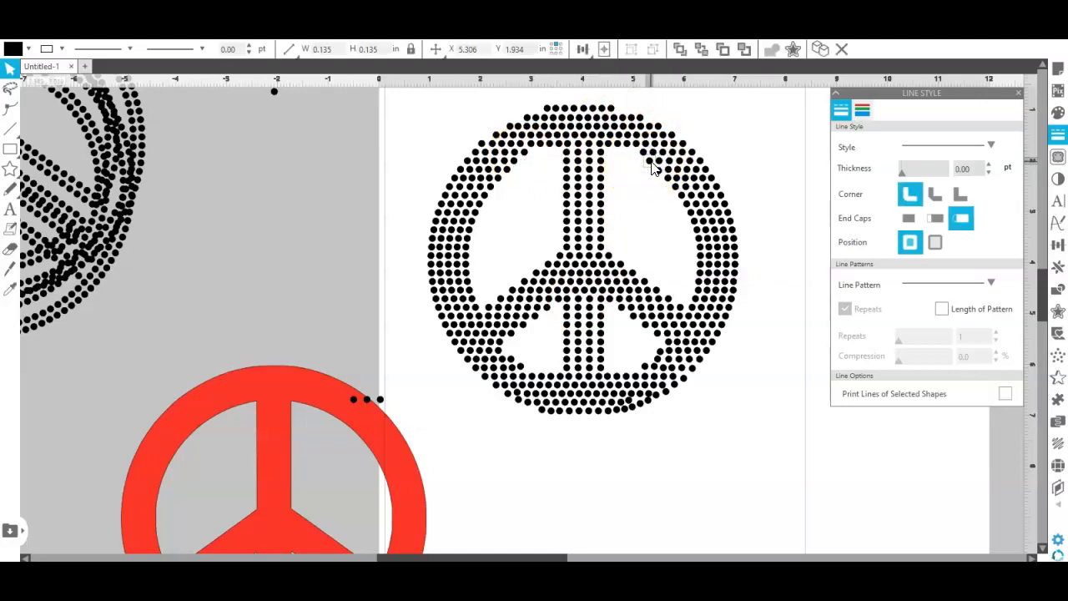
click(757, 132)
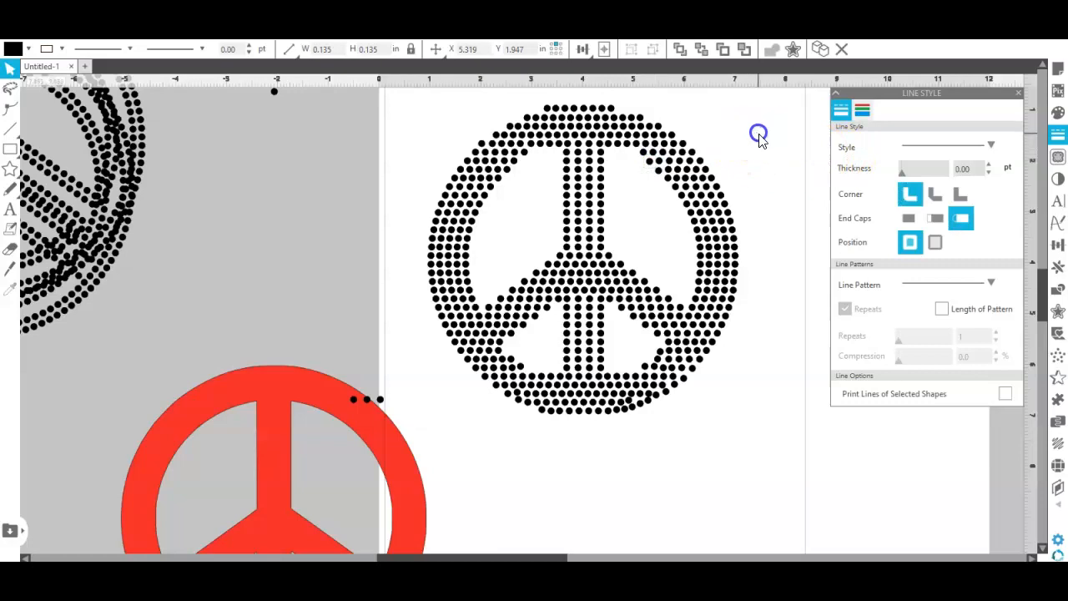
click(652, 165)
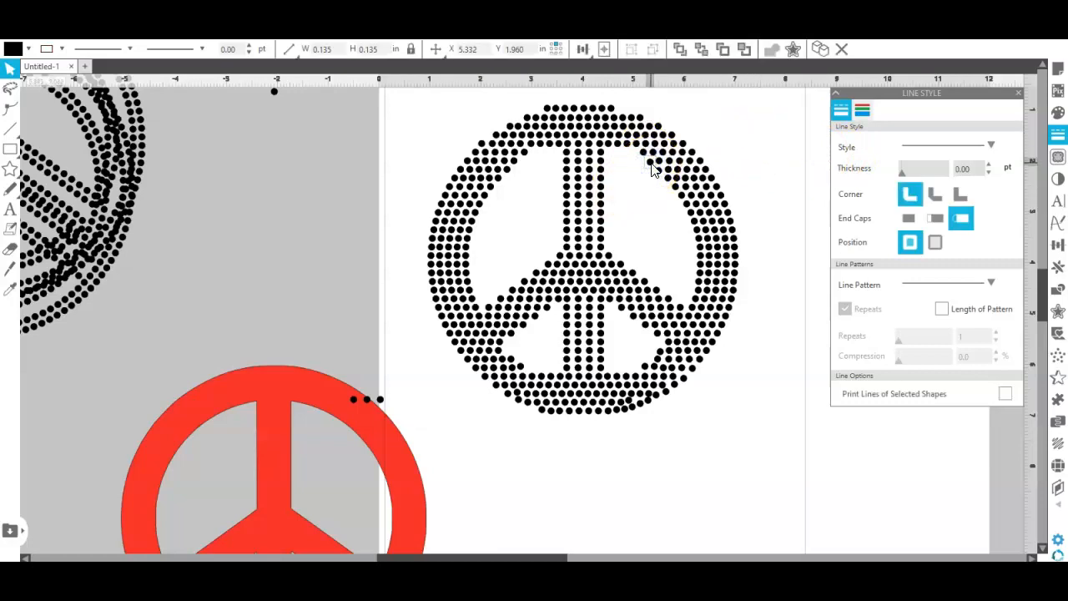
mouse_move(661, 173)
mouse_down()
mouse_move(639, 238)
mouse_move(660, 172)
mouse_move(670, 184)
mouse_up()
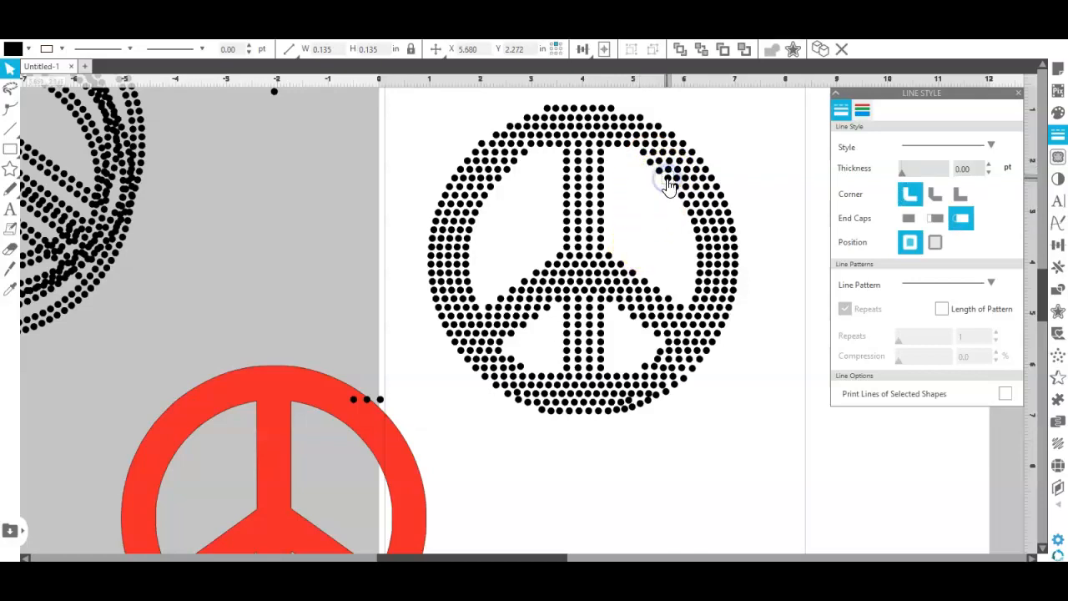
click(757, 140)
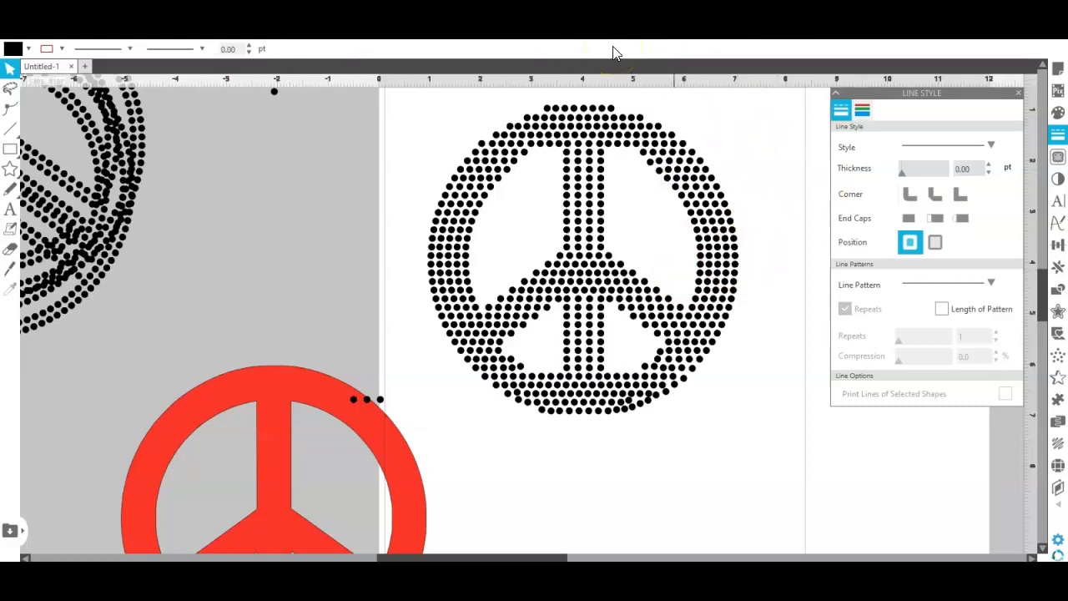
Adjust the stones in the rows behind the upper-right inner edge so the spacing across the ring is even.
click(658, 165)
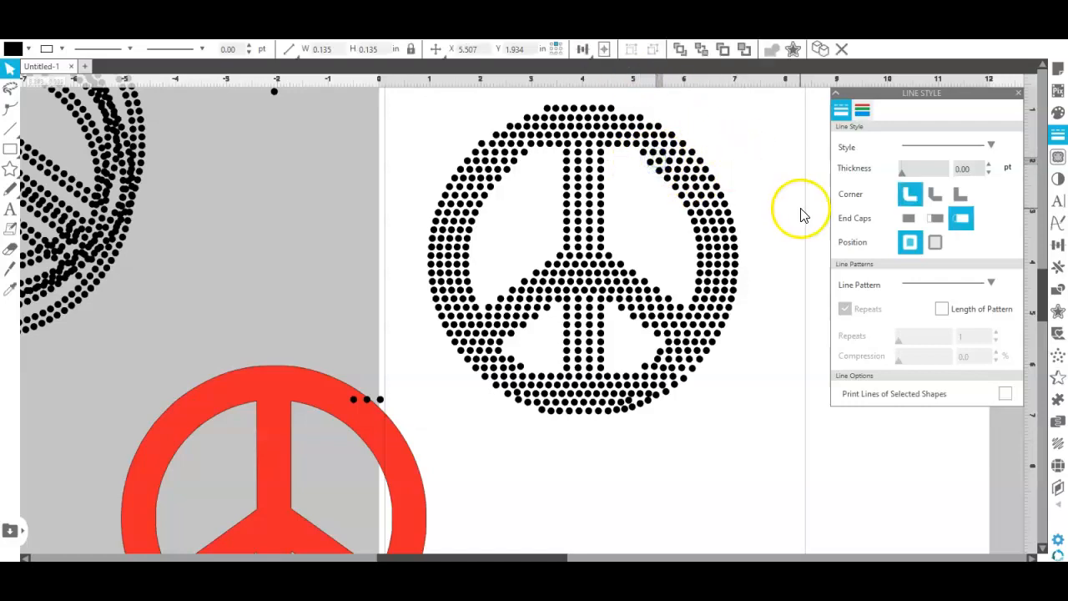
click(682, 156)
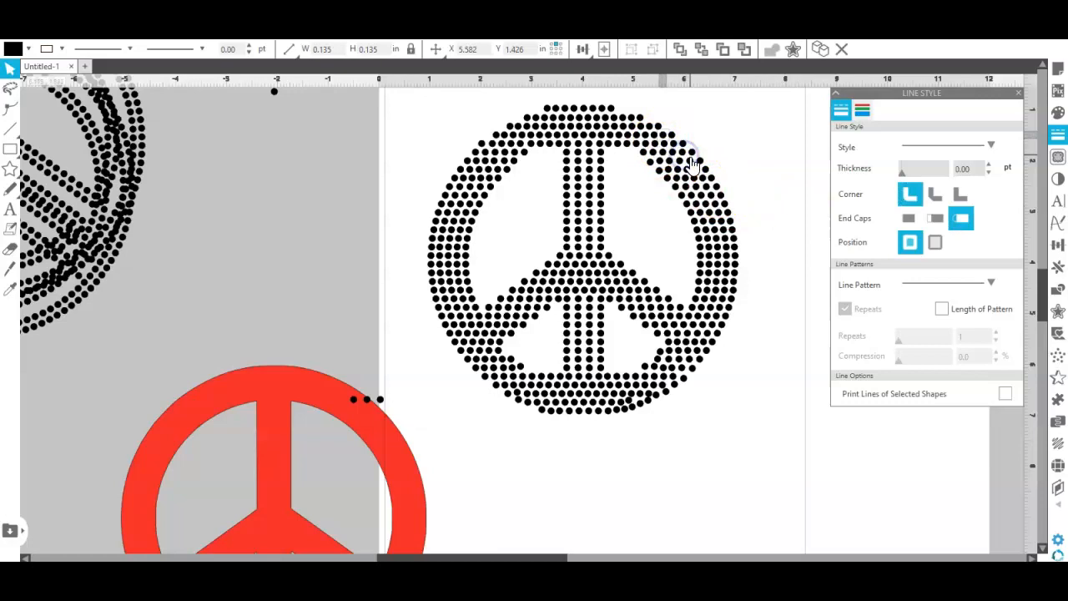
click(721, 183)
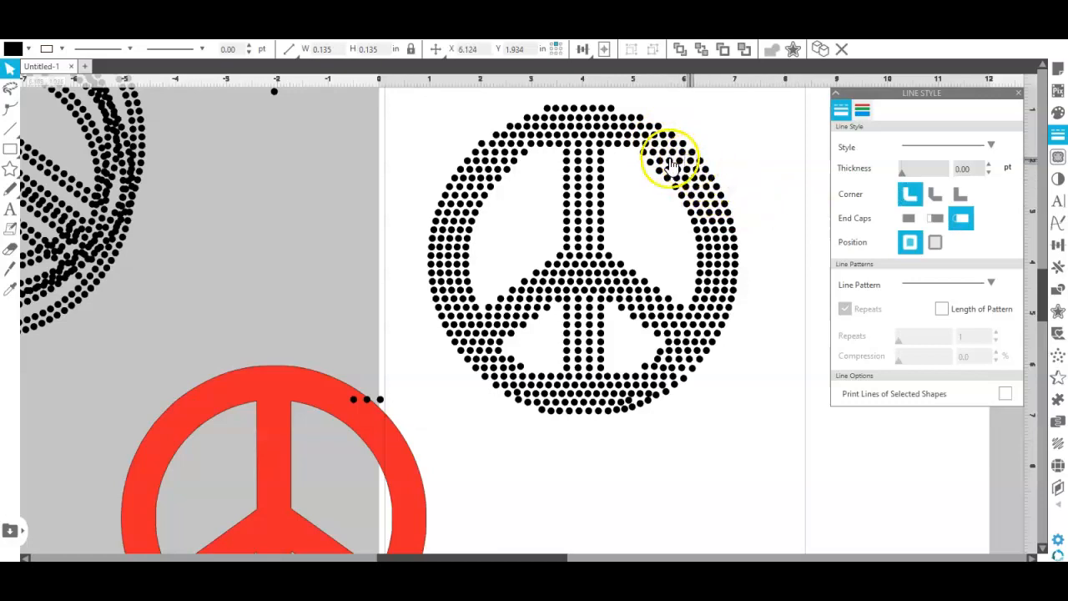
click(680, 167)
click(674, 160)
click(730, 178)
key(Right)
click(661, 162)
click(807, 179)
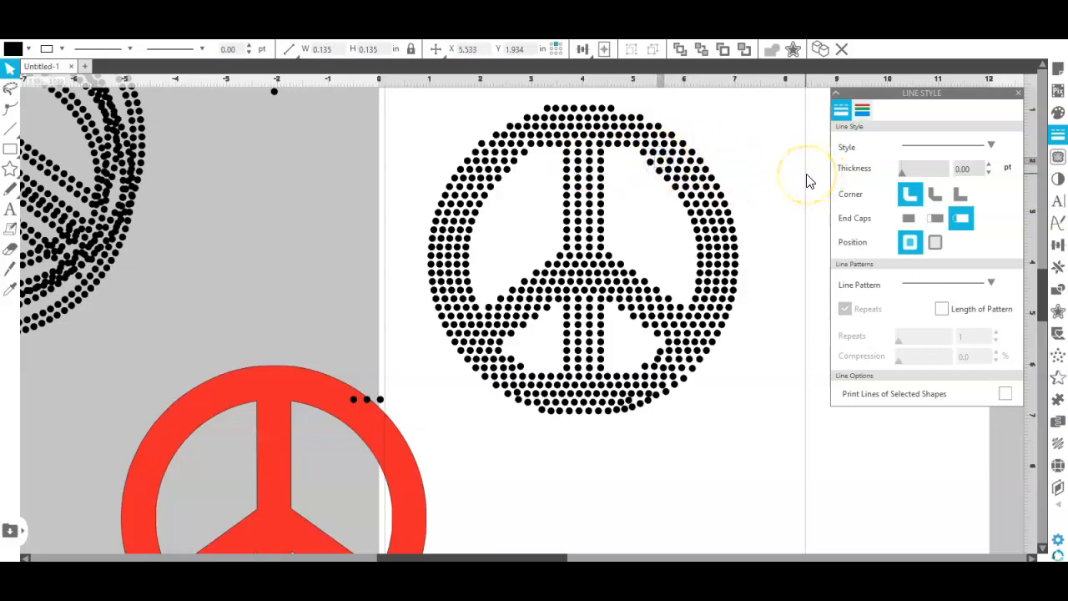
click(768, 142)
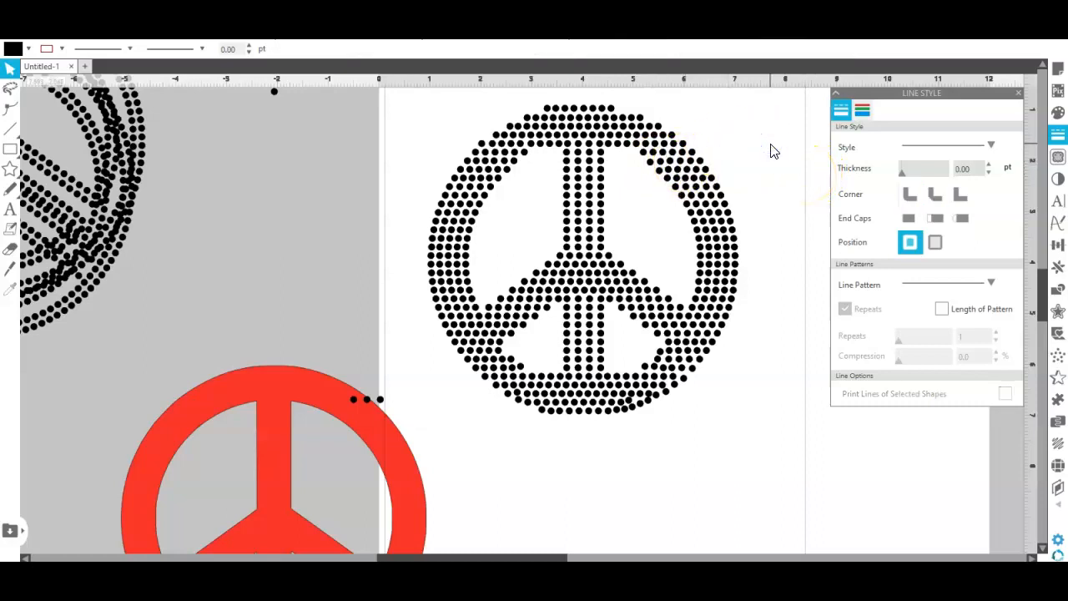
Duplicate stones from the ring's top row, park one copy beside the sign and place another at about X 2.73 in, Y 1.07 in.
click(546, 107)
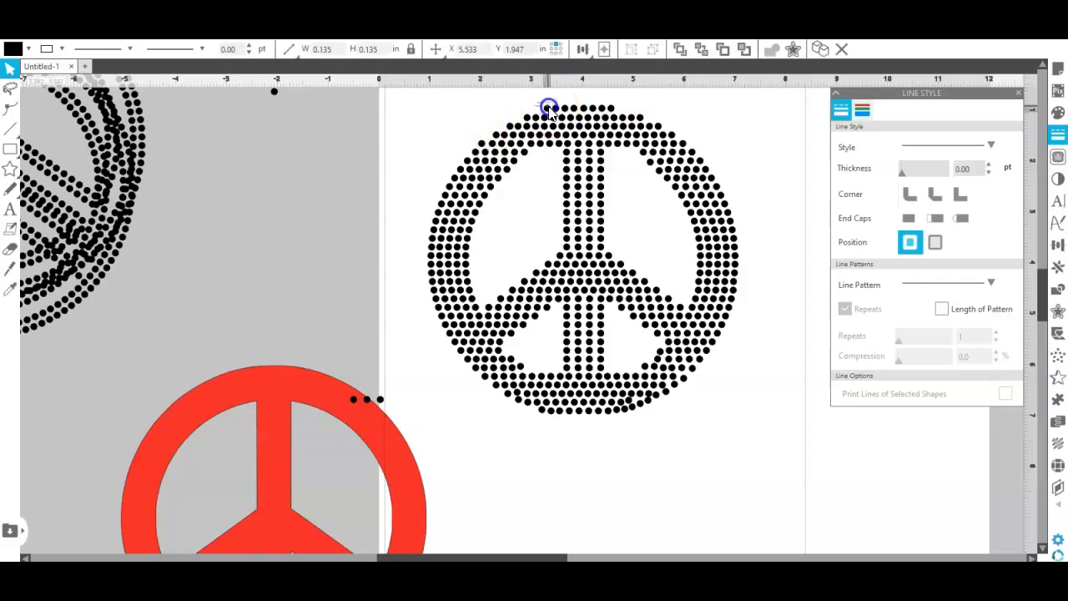
click(568, 109)
right_click(568, 109)
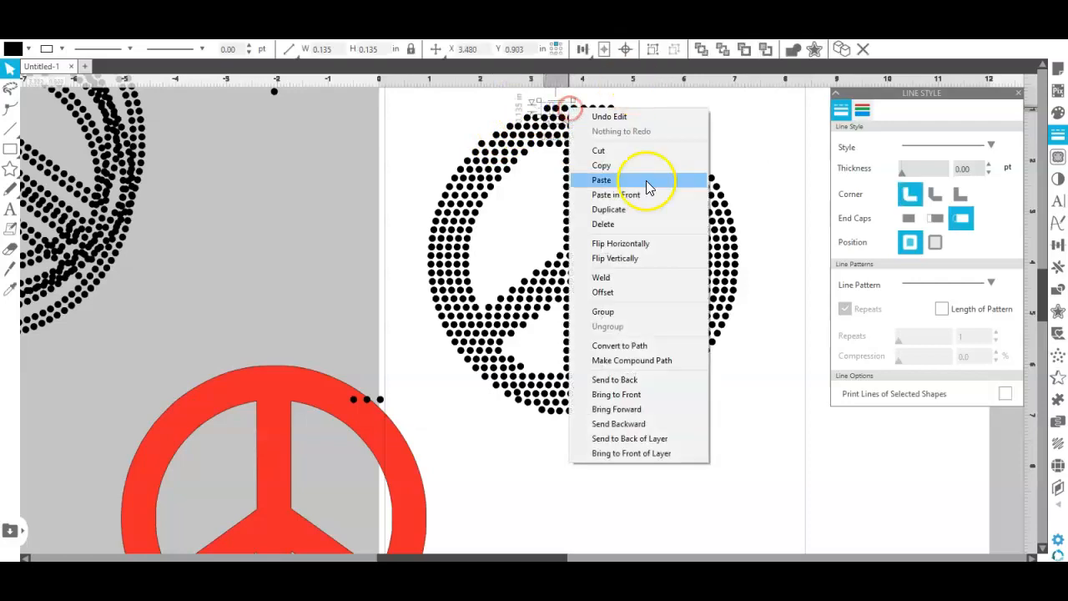
click(643, 200)
drag(574, 109, 405, 101)
drag(562, 110, 515, 115)
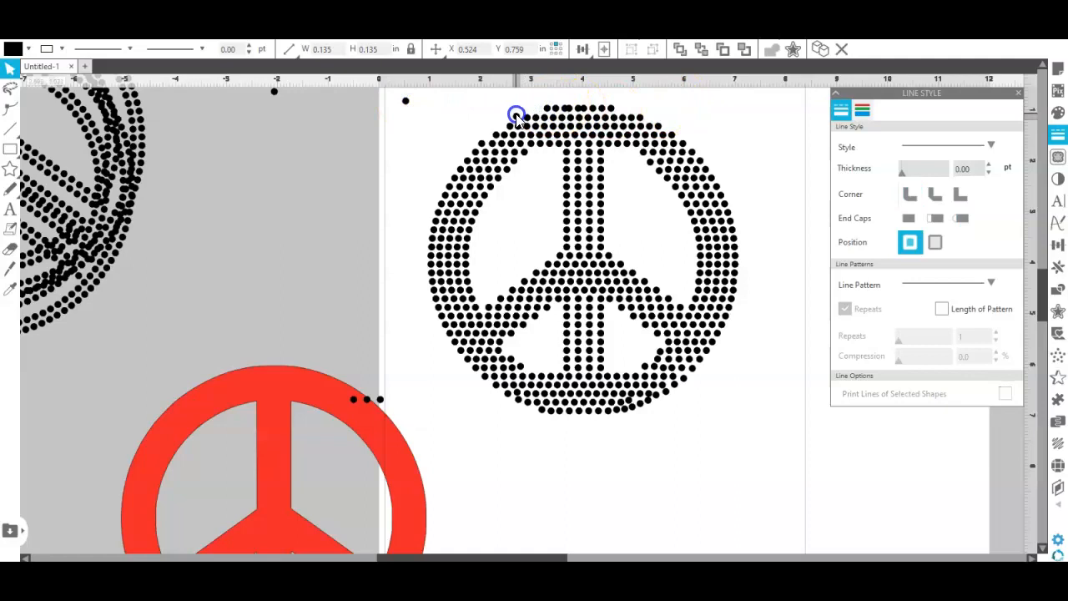
Move the parked copy into the gap on the ring's upper-left outer edge and adjust the adjacent stone.
click(424, 108)
drag(406, 101, 488, 139)
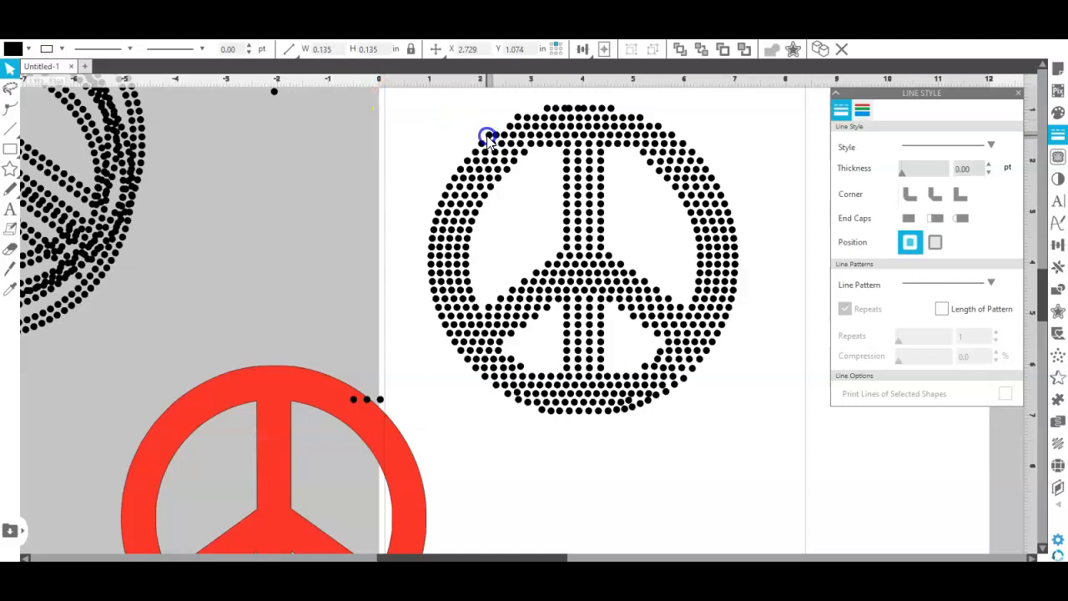
drag(489, 138, 496, 141)
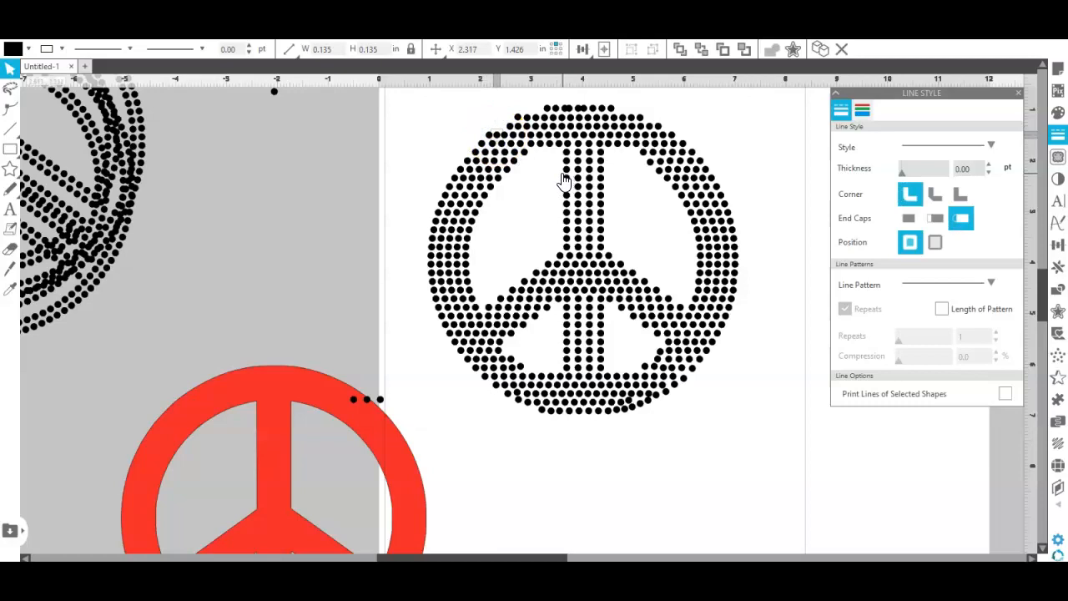
Duplicate the upper-left edge stone and place the copy along the outer edge at about X 2.36 in, Y 1.26 in.
click(492, 133)
right_click(506, 122)
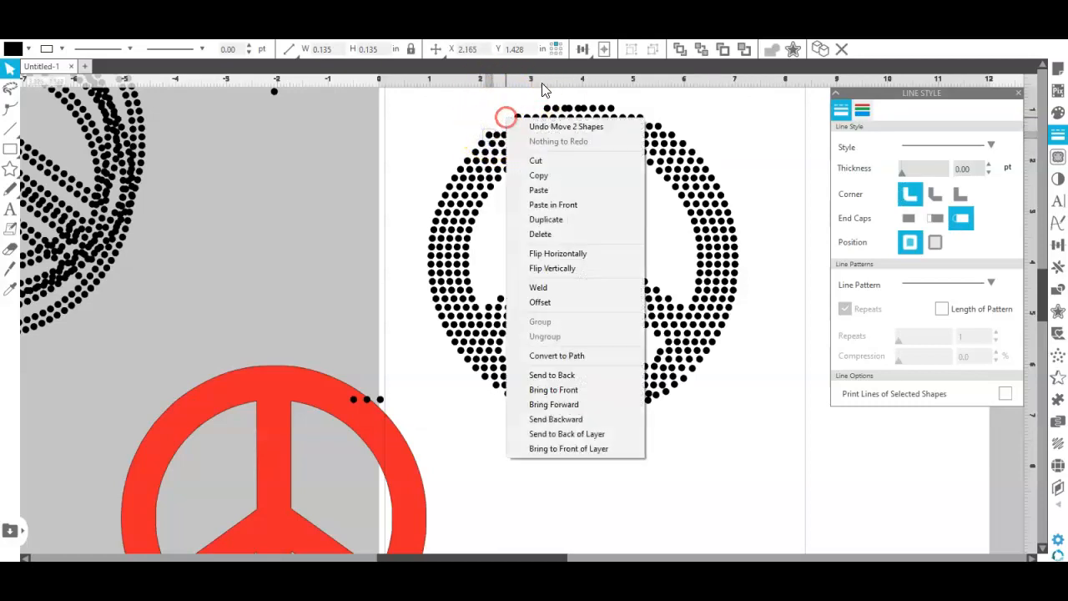
click(571, 221)
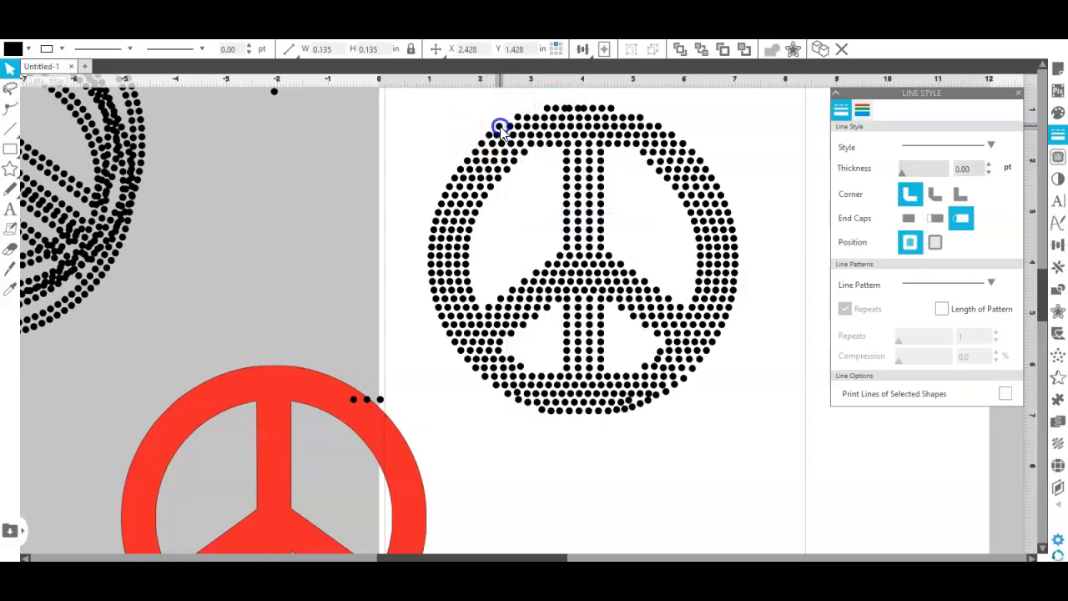
Place a spare stone on the upper-left outer edge at about X 2.52 in, Y 1.11 in and nudge the nearby edge stone.
mouse_move(367, 399)
mouse_down()
mouse_move(480, 139)
mouse_move(517, 113)
mouse_up()
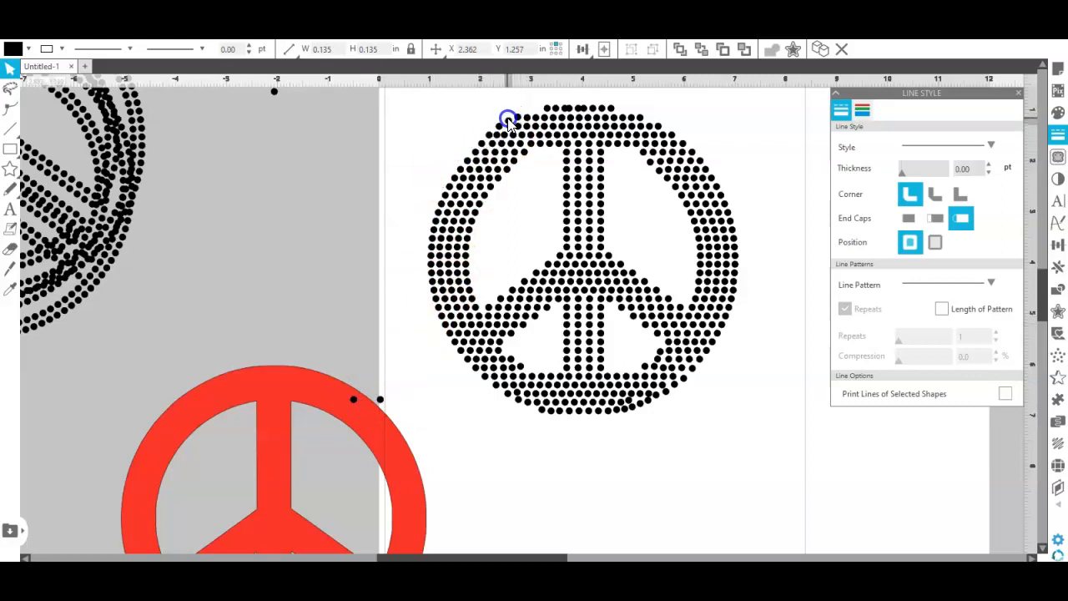
click(507, 120)
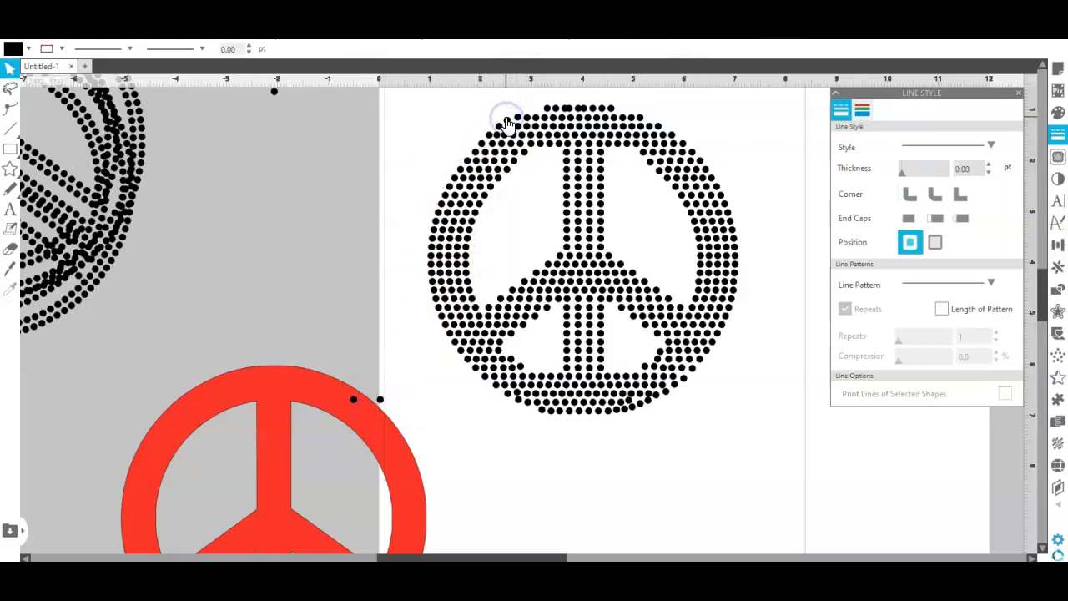
click(511, 123)
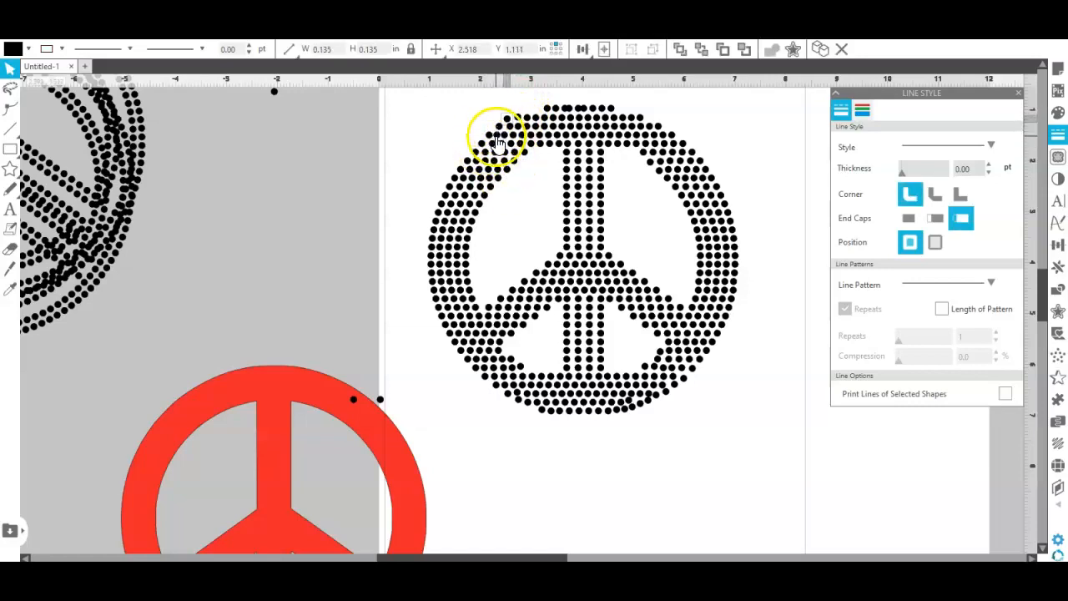
click(487, 138)
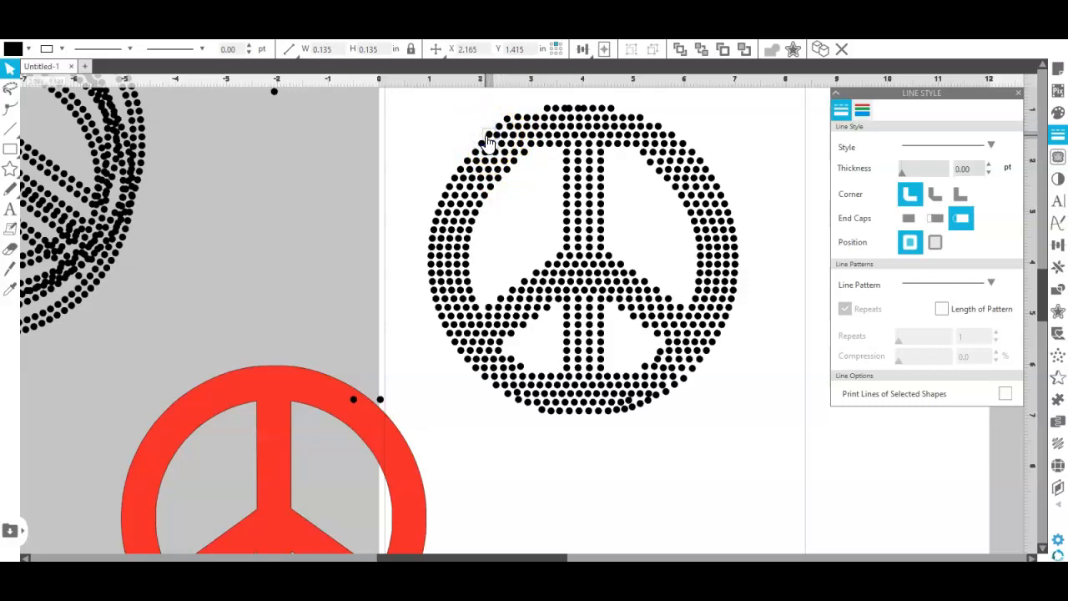
Nudge the neighbouring stones at about Y 1.43 in on the ring's upper-left edge to even out their spacing.
click(497, 137)
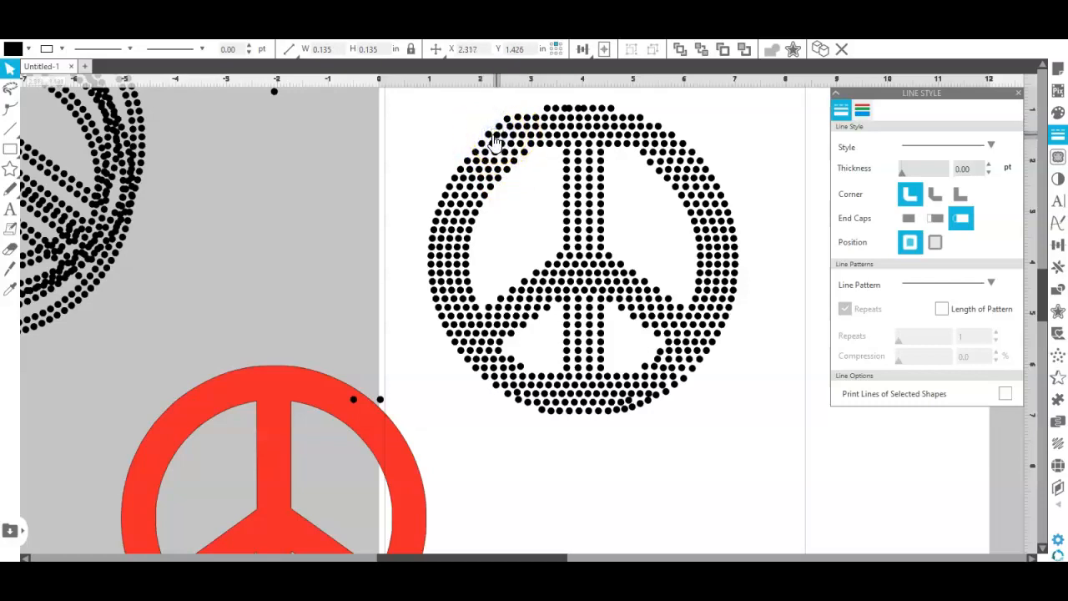
click(490, 136)
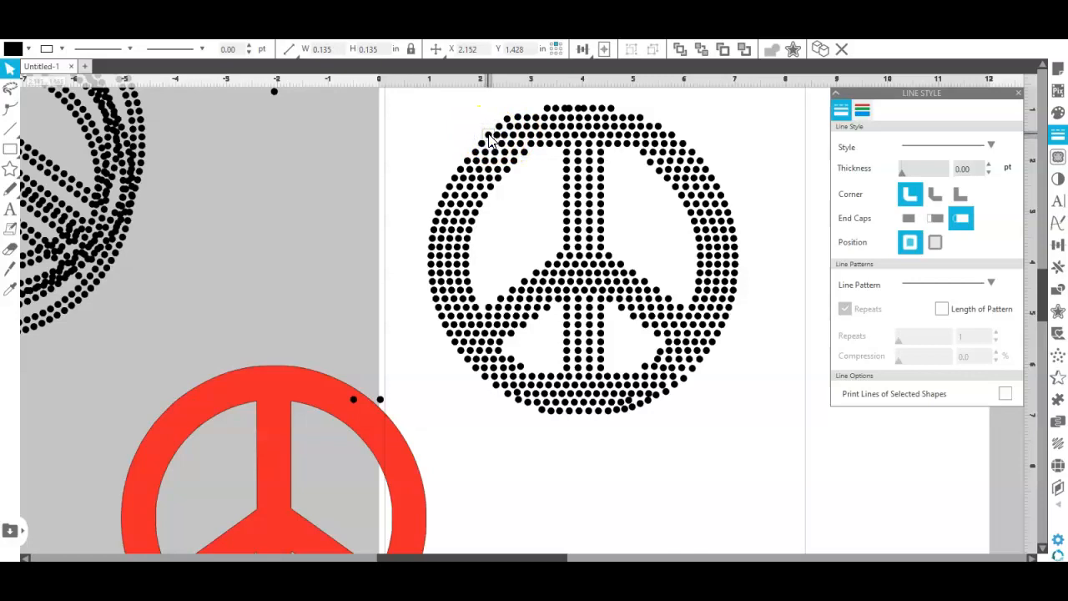
click(502, 135)
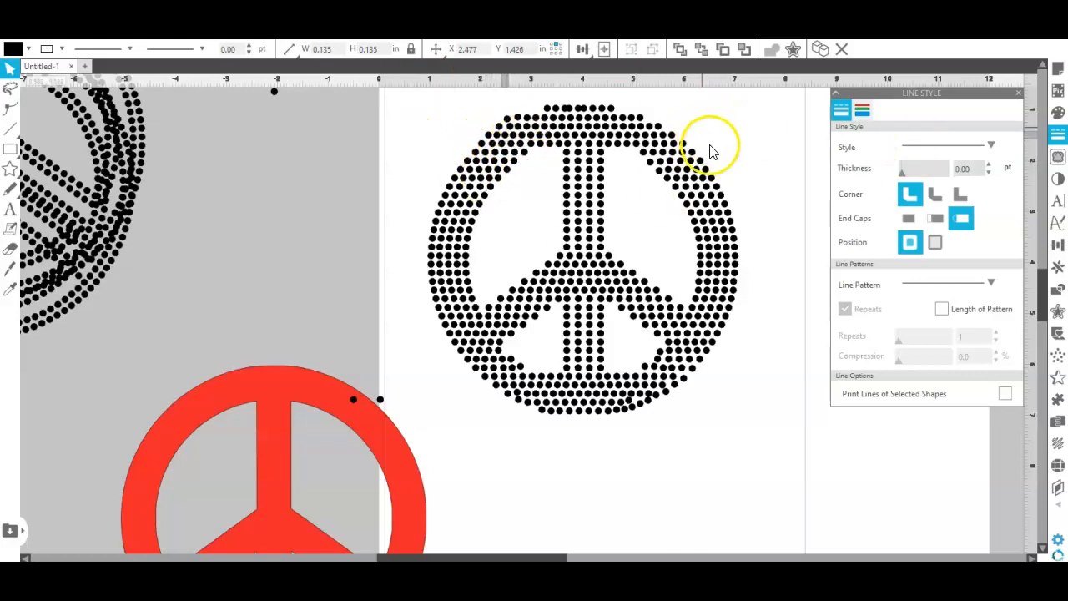
Take a crowding stone out of the ring's top row, move another to the row's left end and nudge it into line.
drag(584, 108, 383, 126)
click(562, 108)
click(553, 133)
click(584, 110)
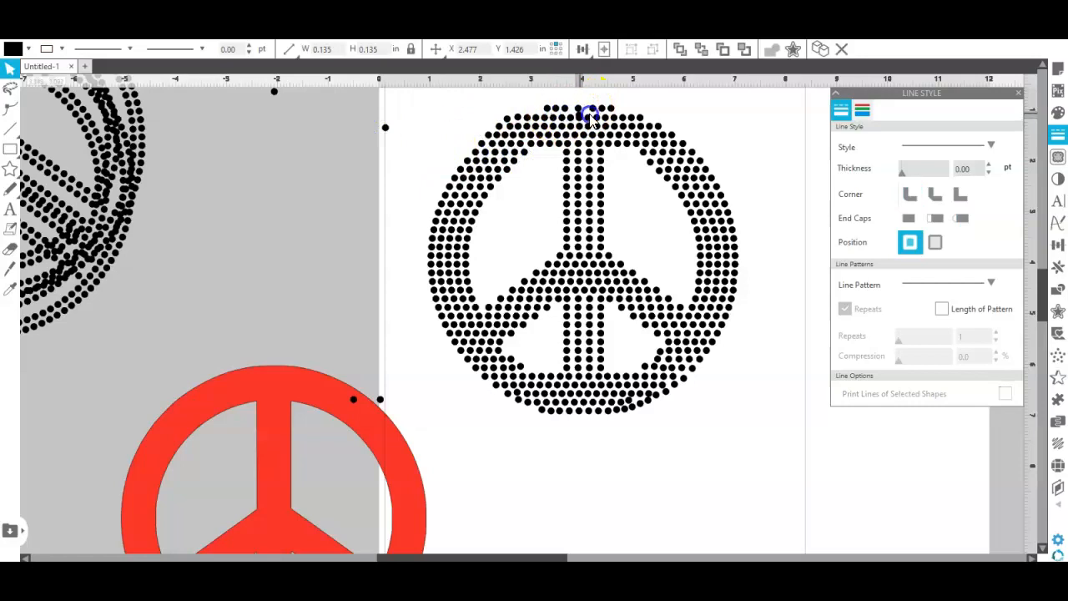
mouse_move(588, 110)
mouse_down()
mouse_move(381, 124)
mouse_move(577, 110)
mouse_move(535, 113)
mouse_up()
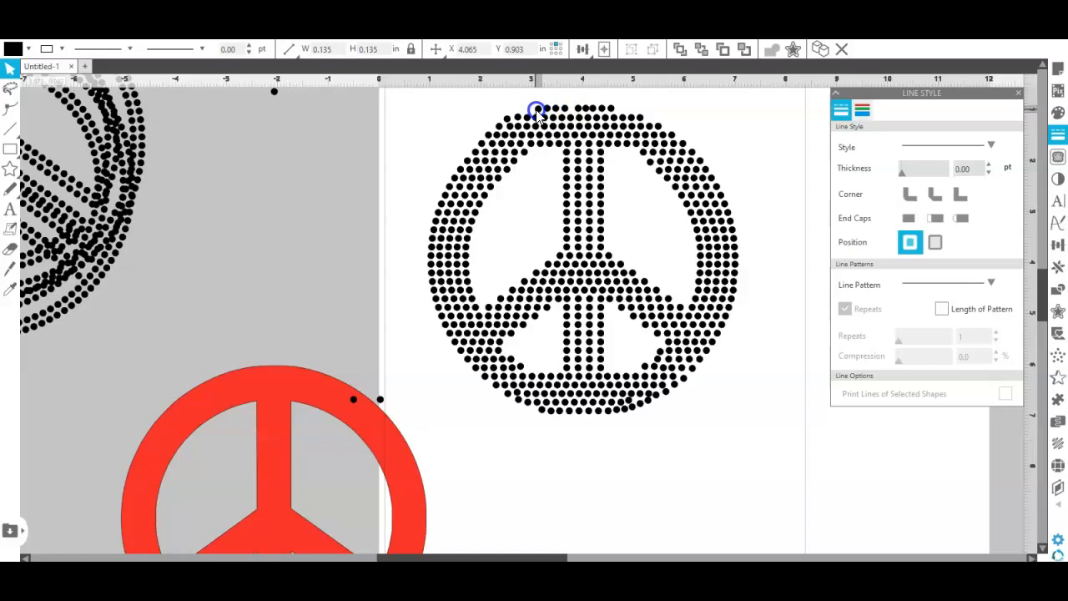
click(537, 115)
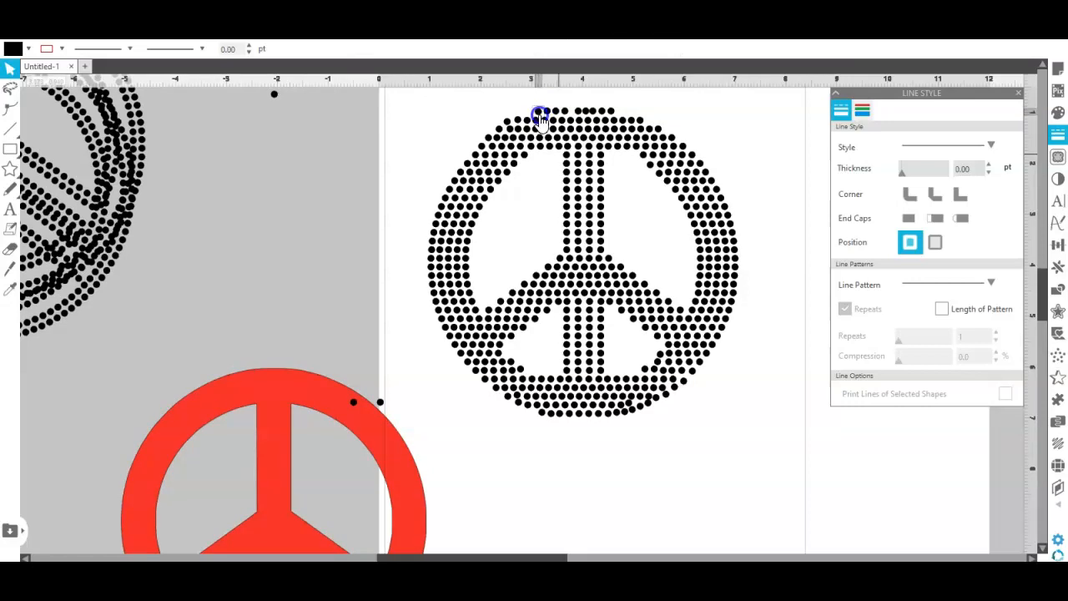
click(539, 115)
key(Down)
click(740, 192)
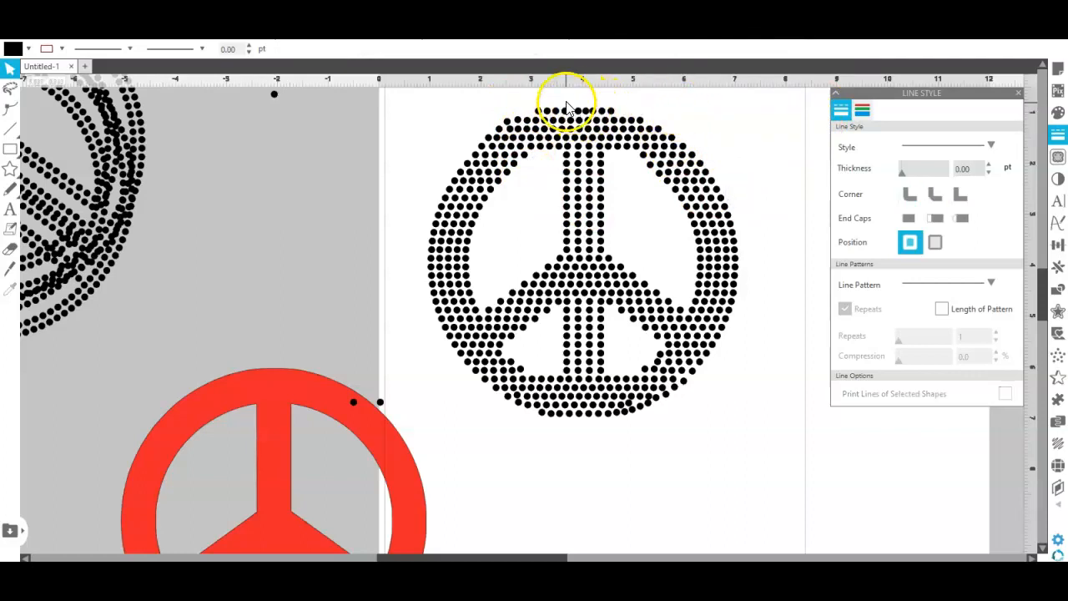
Select all the stones in the ring's top row and space them evenly along the row.
click(609, 109)
drag(610, 110, 533, 108)
right_click(513, 96)
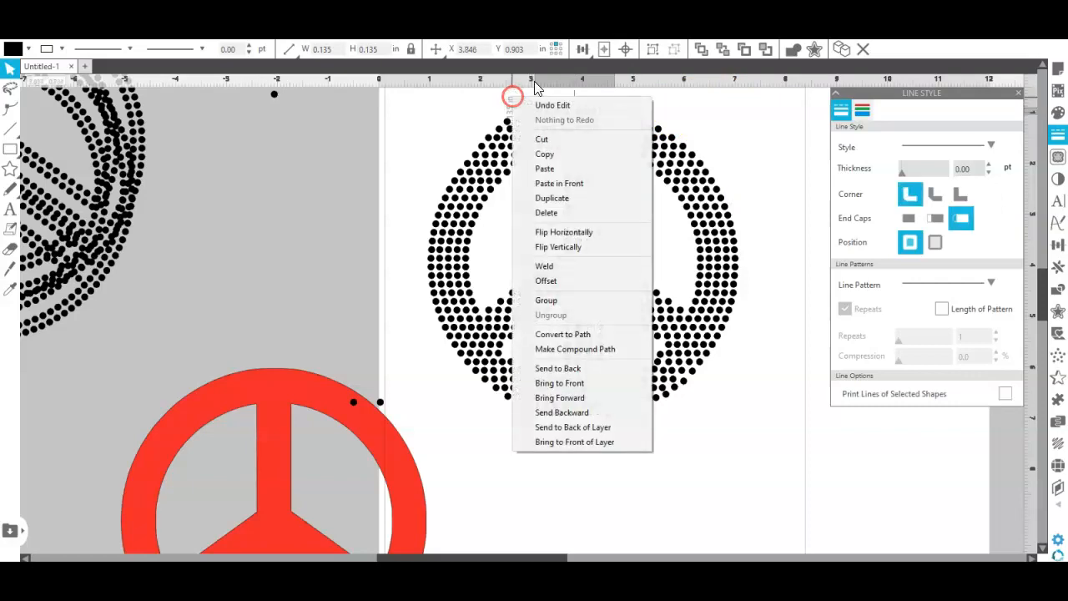
click(583, 50)
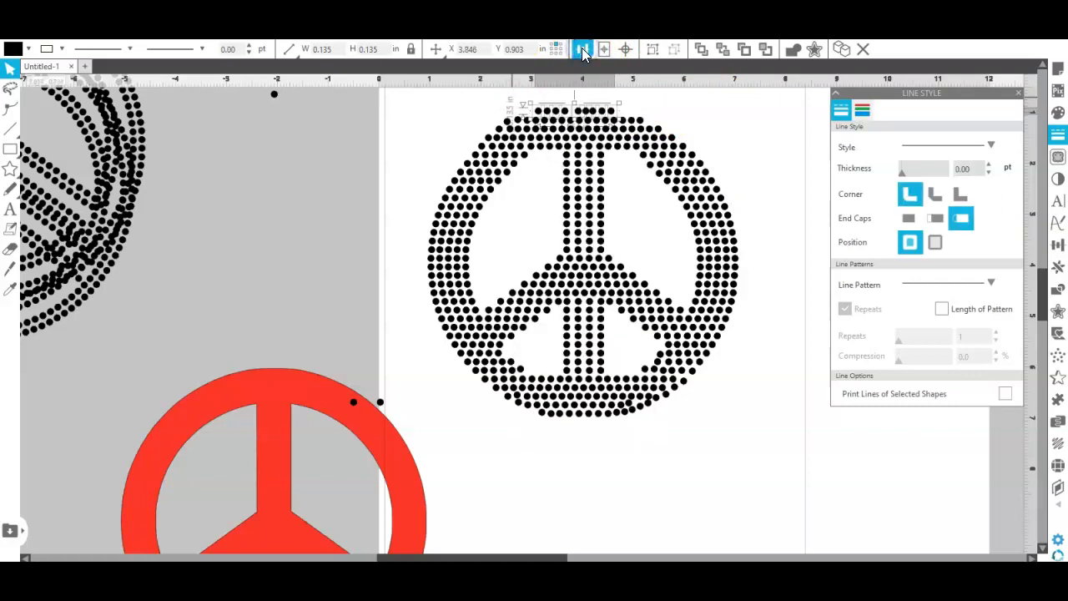
click(581, 115)
click(583, 49)
click(584, 116)
click(695, 119)
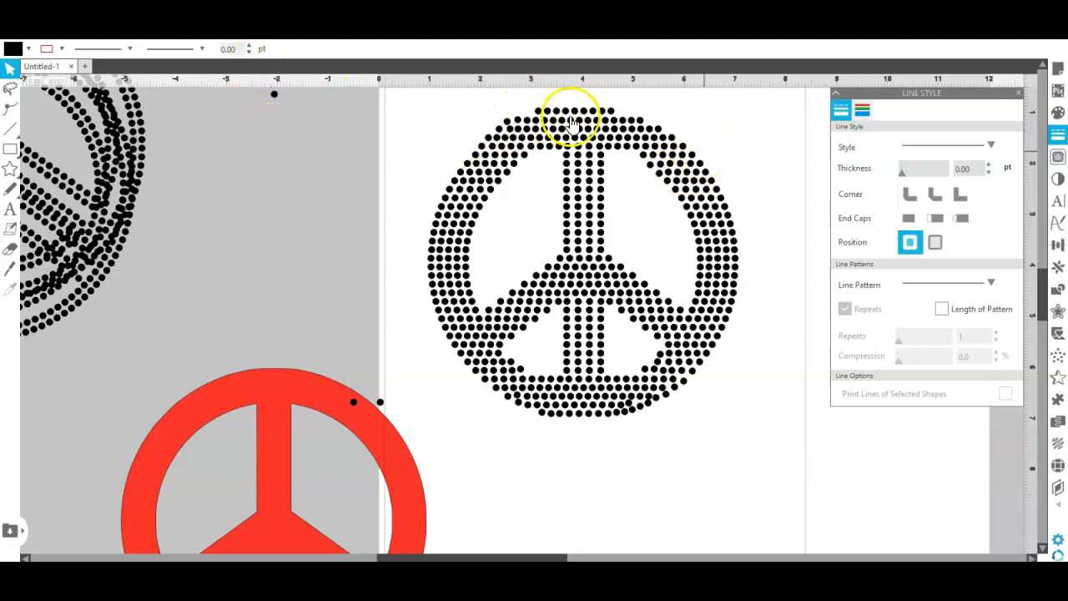
Duplicate the upper-left edge stone to about X 2.89 in, Y 0.91 in and place a spare stone at the top row's right end.
click(506, 120)
right_click(507, 120)
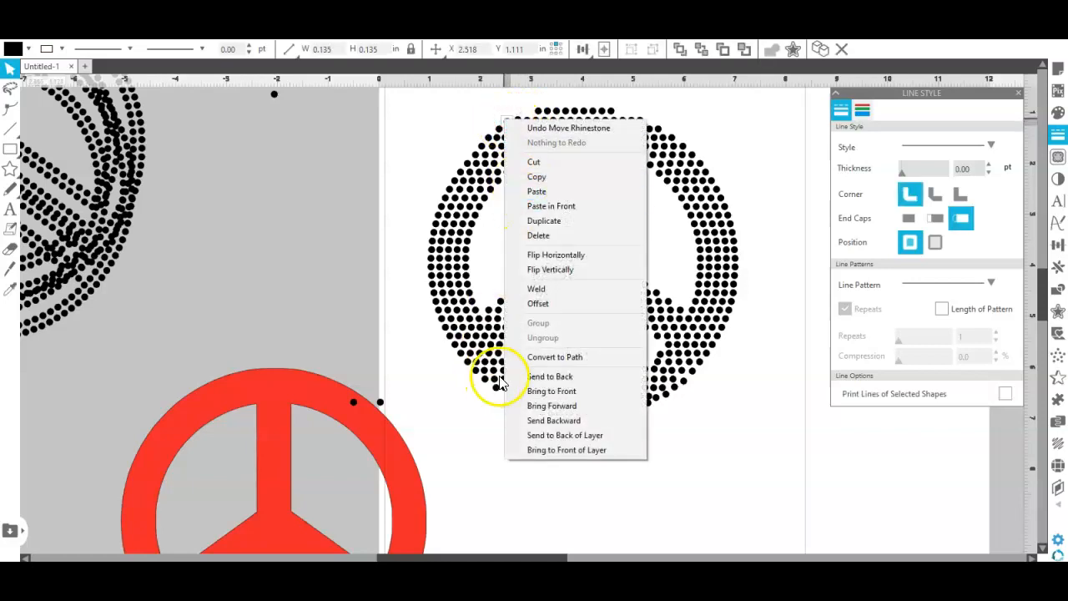
click(559, 219)
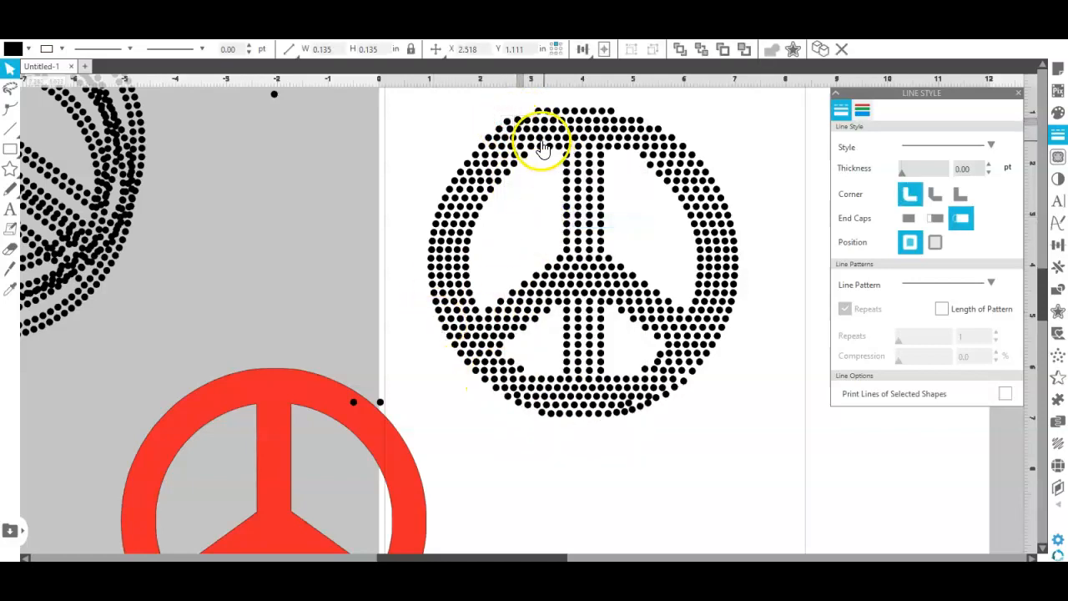
drag(520, 119, 526, 111)
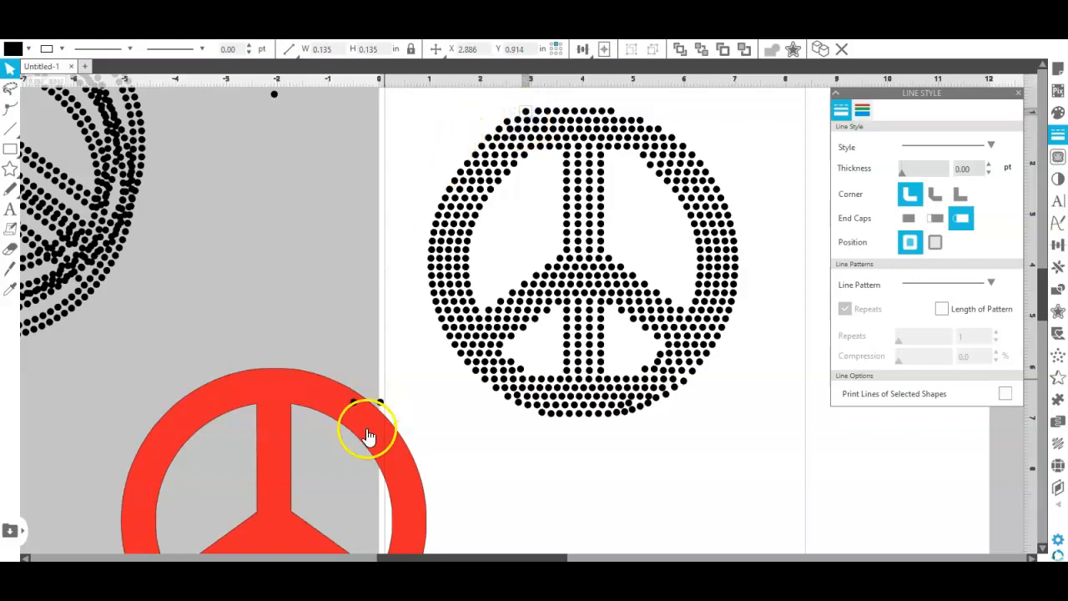
mouse_move(380, 405)
mouse_down()
mouse_move(436, 309)
mouse_move(648, 95)
mouse_move(622, 117)
mouse_up()
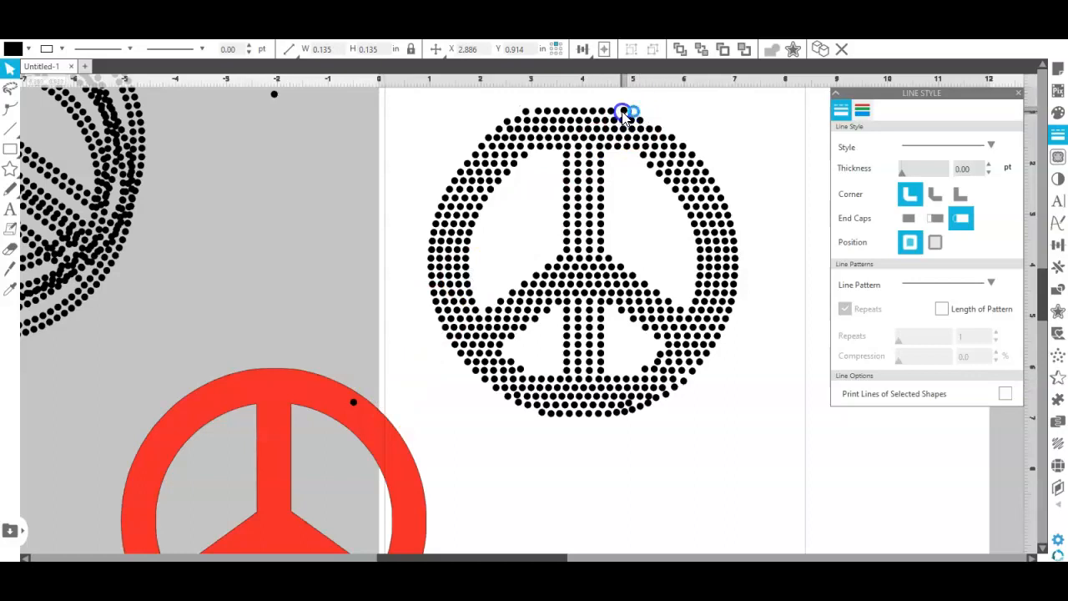
Try to round the ring's top edge by nudging the middle and left stones of the top row slightly outward.
click(583, 113)
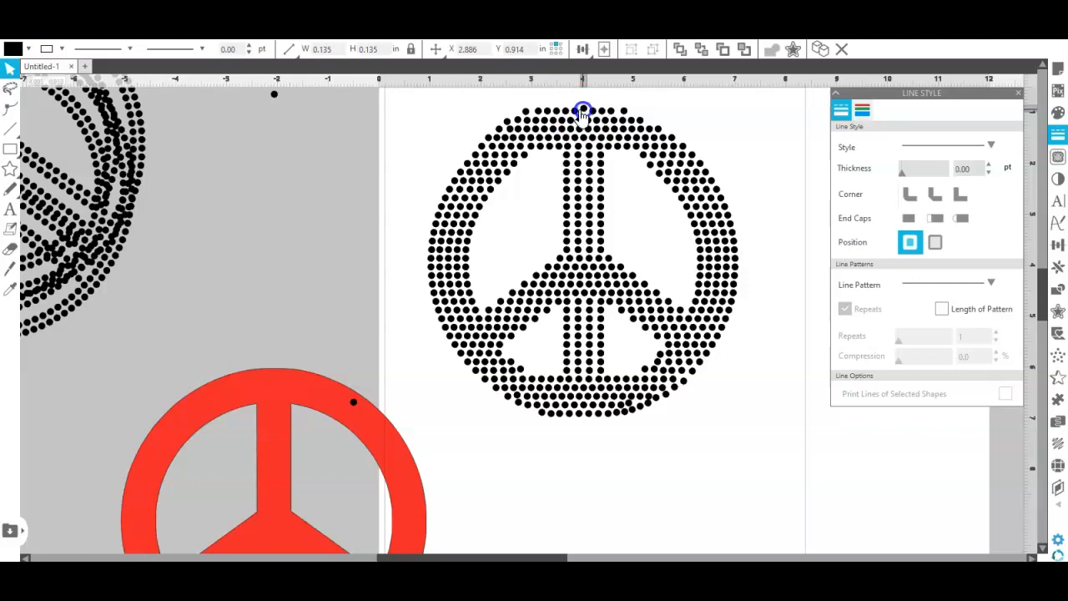
click(577, 115)
drag(577, 115, 560, 108)
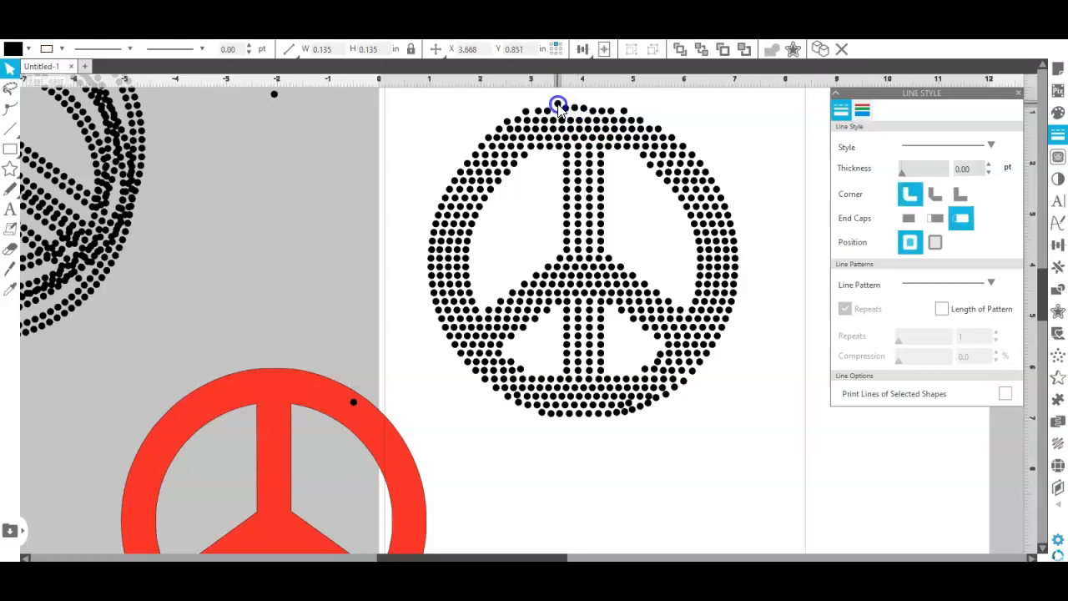
click(300, 408)
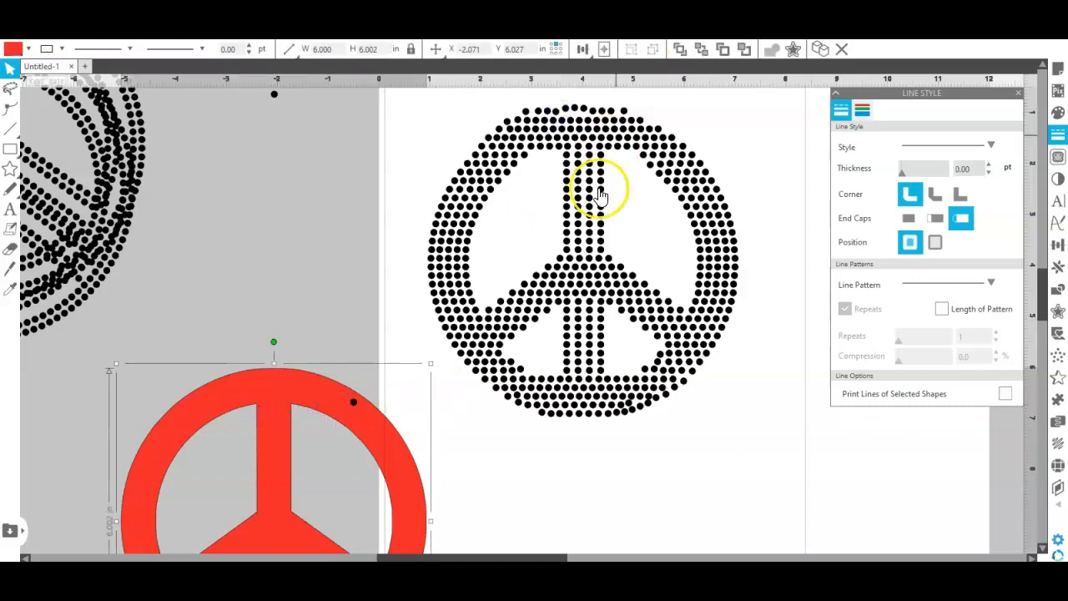
click(556, 117)
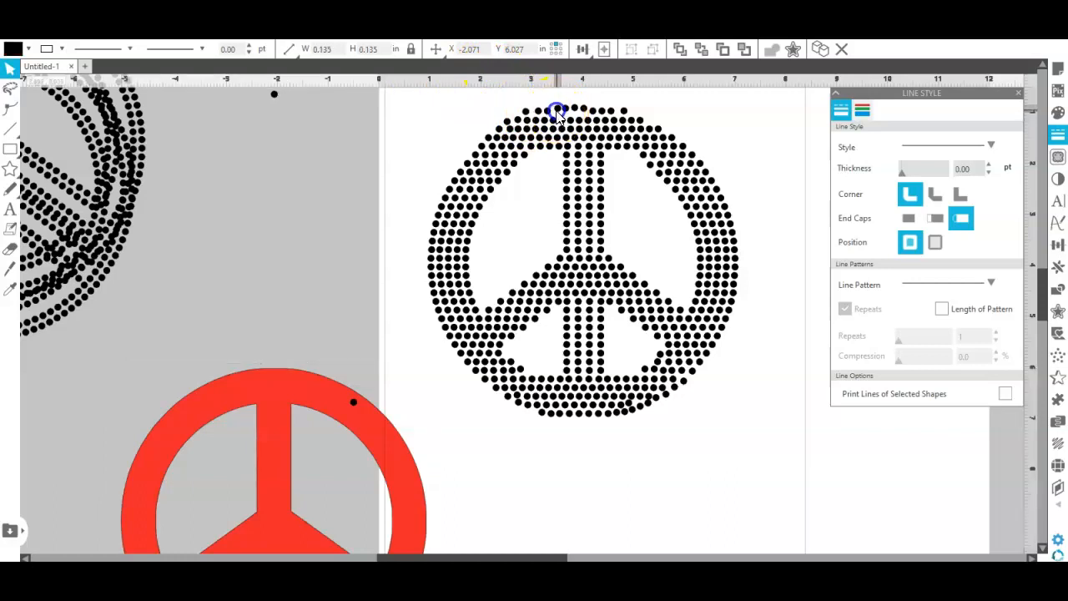
click(551, 117)
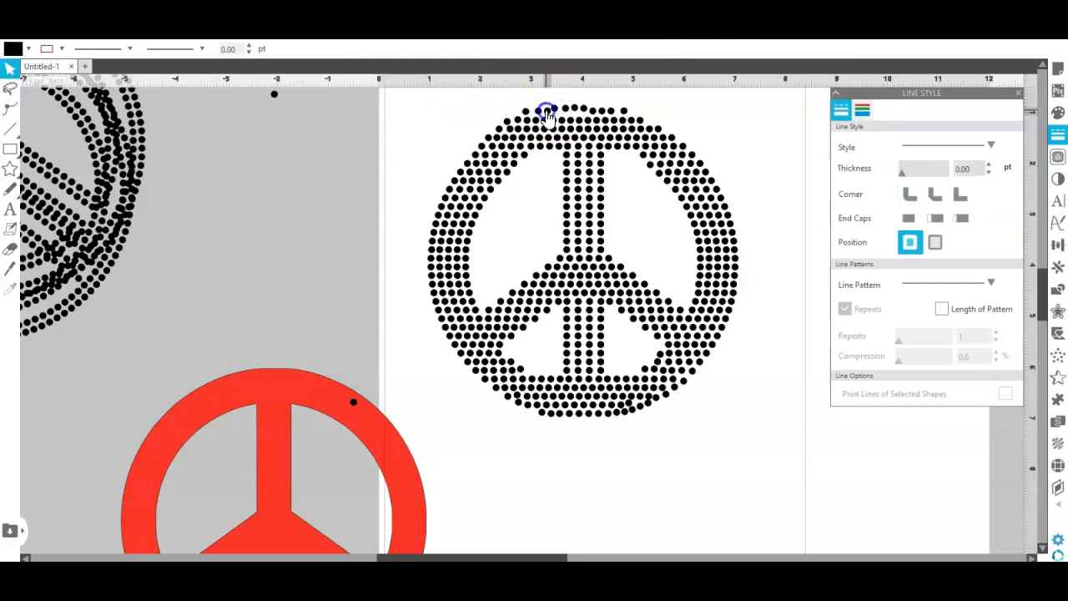
click(546, 113)
drag(534, 121, 544, 117)
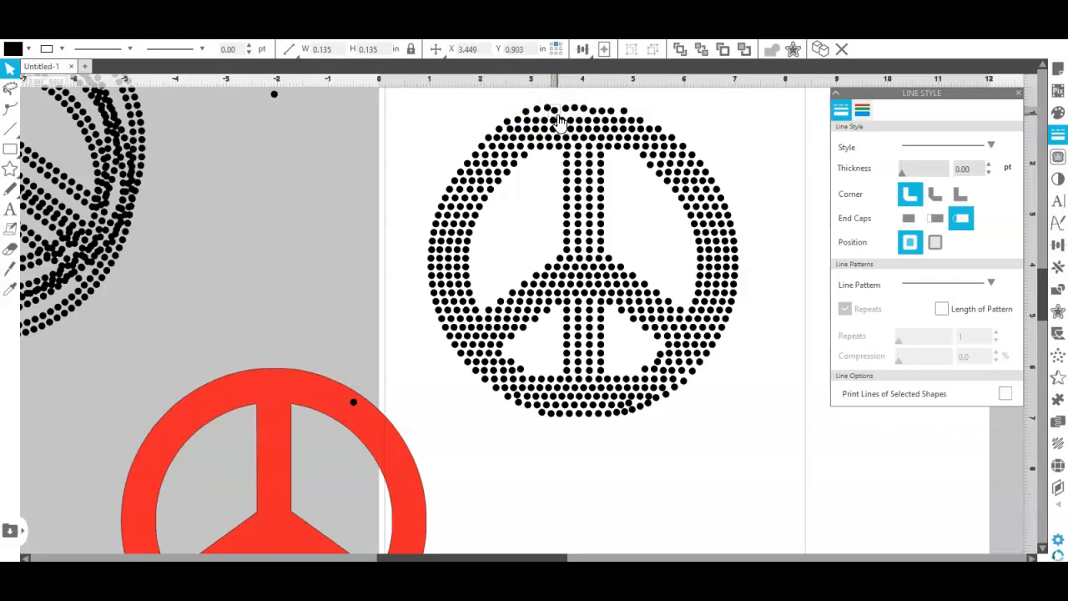
key(Right)
key(Right)
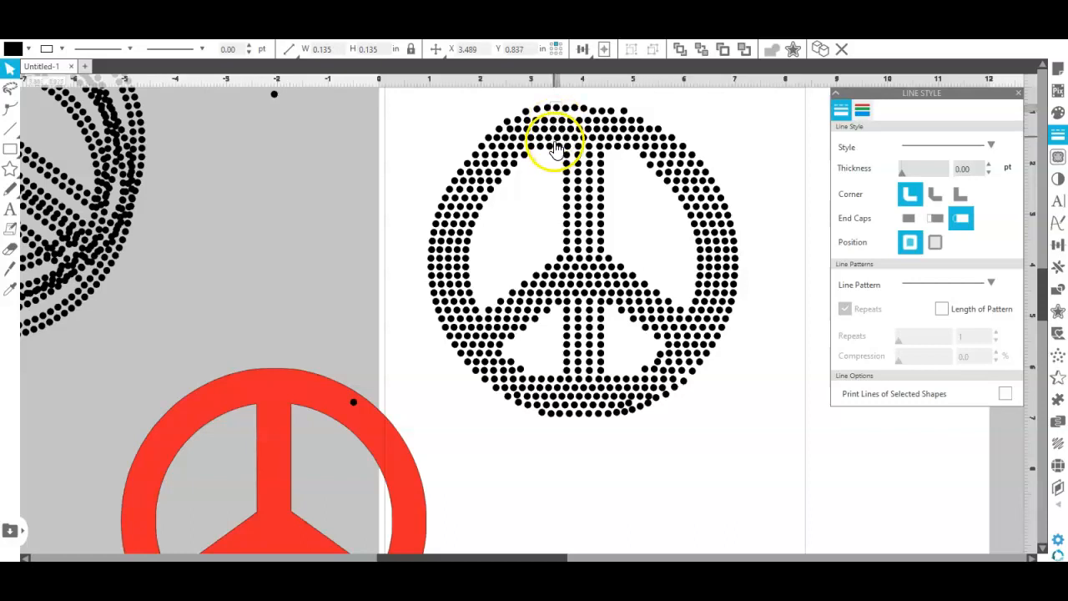
Raise the stones in the right half of the top row and shift the end stone to about X 4.78 in, Y 0.91 in.
click(592, 111)
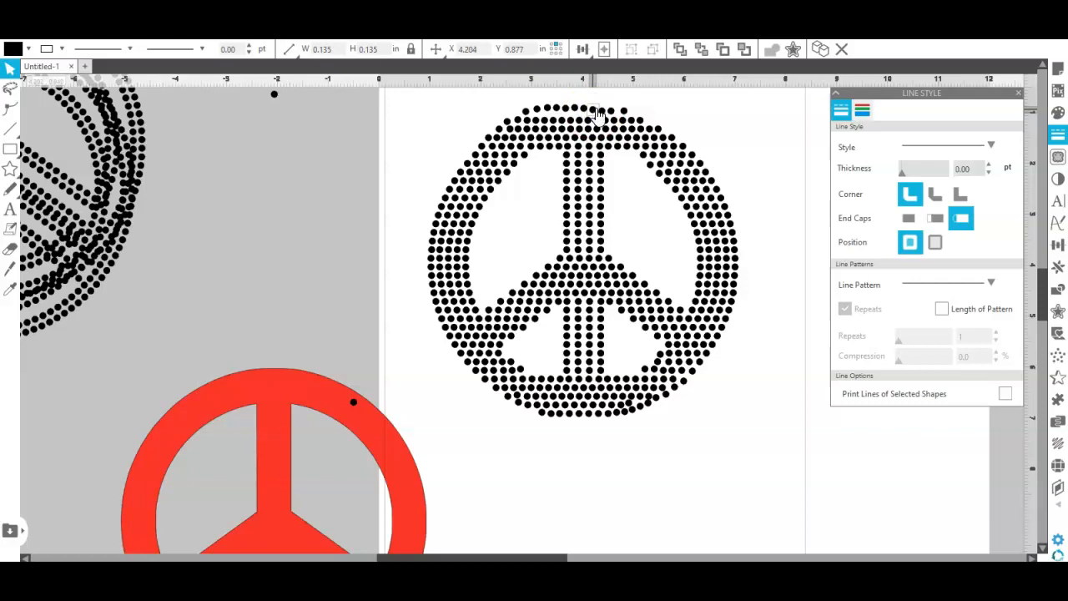
click(602, 112)
key(Up)
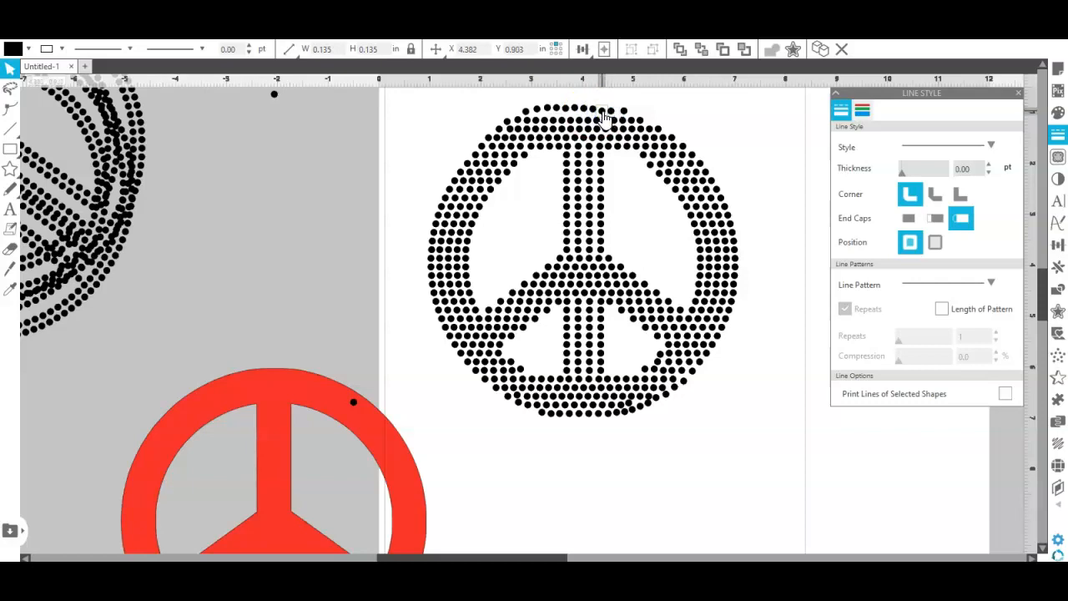
drag(610, 116, 625, 113)
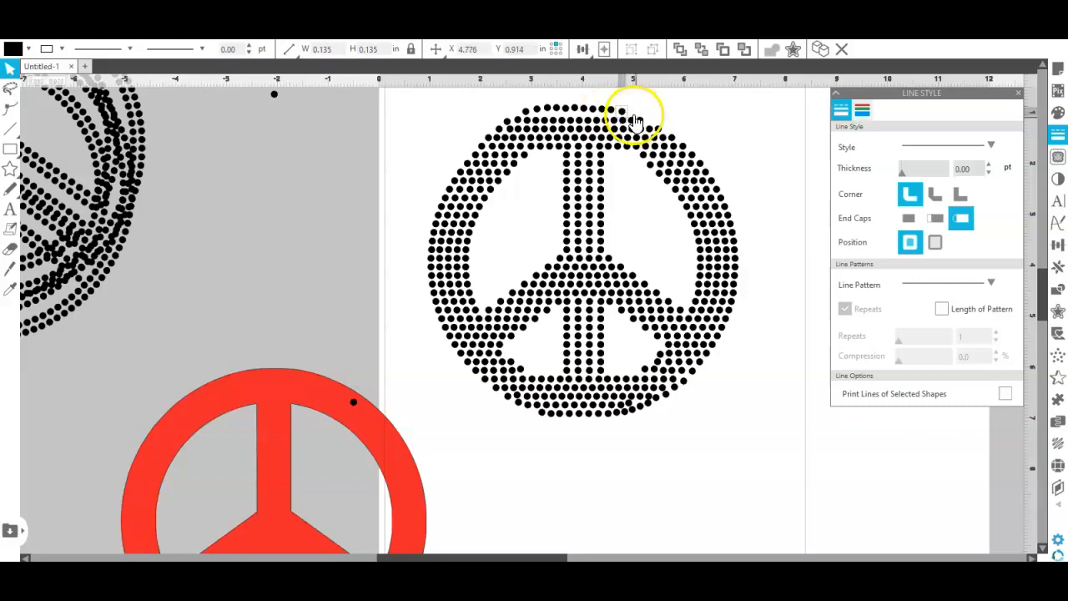
Duplicate the top row's right end stone, place the copy at about X 4.95 in, Y 0.93 in and adjust its neighbour.
right_click(643, 98)
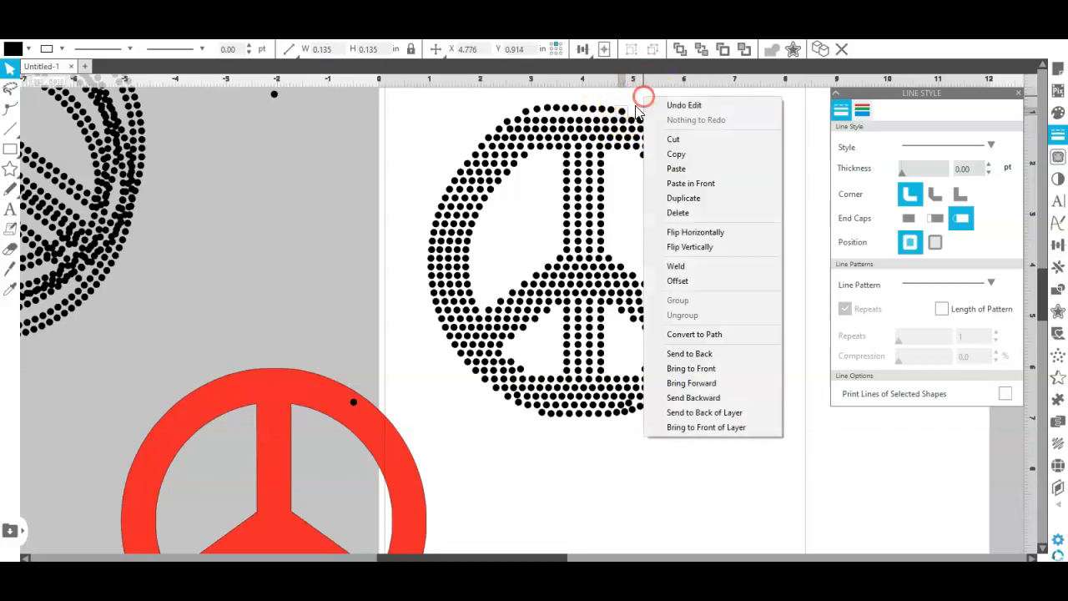
click(682, 198)
drag(611, 107, 626, 113)
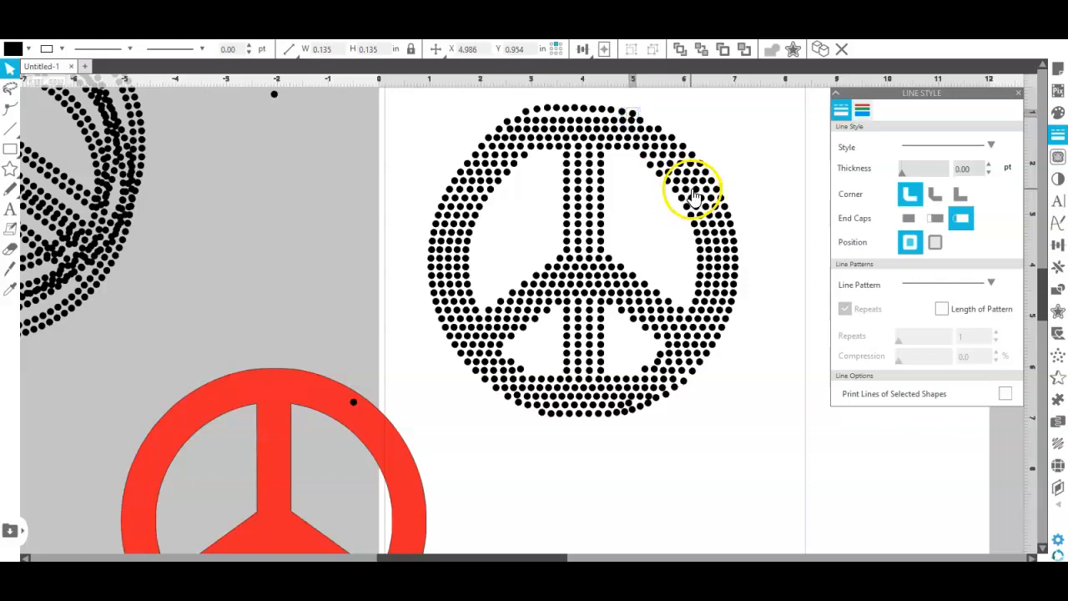
mouse_move(630, 119)
mouse_down()
mouse_move(624, 107)
mouse_move(631, 122)
mouse_up()
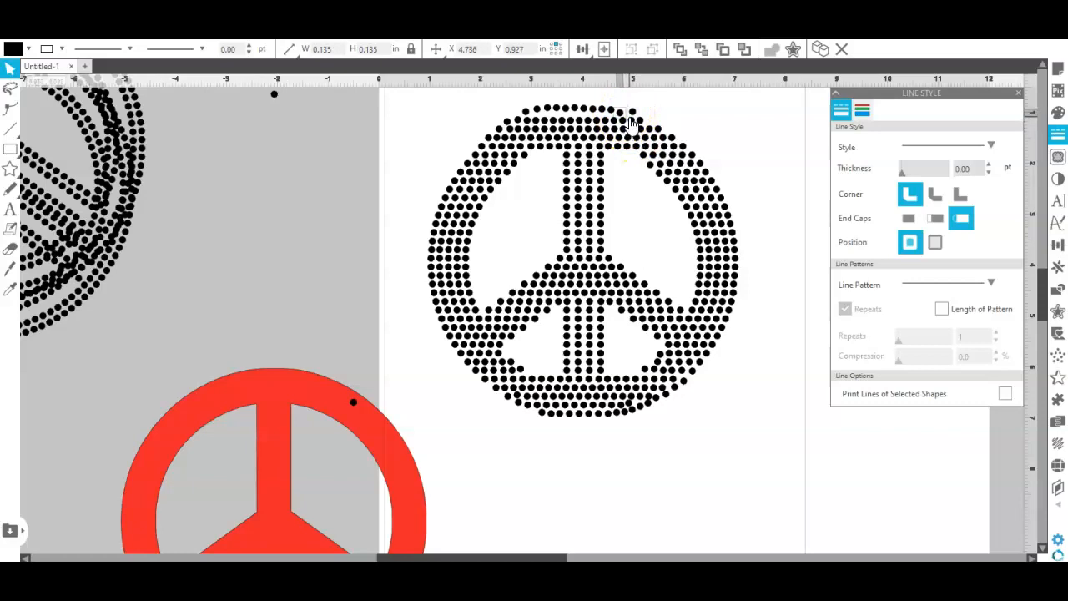
drag(631, 114, 632, 112)
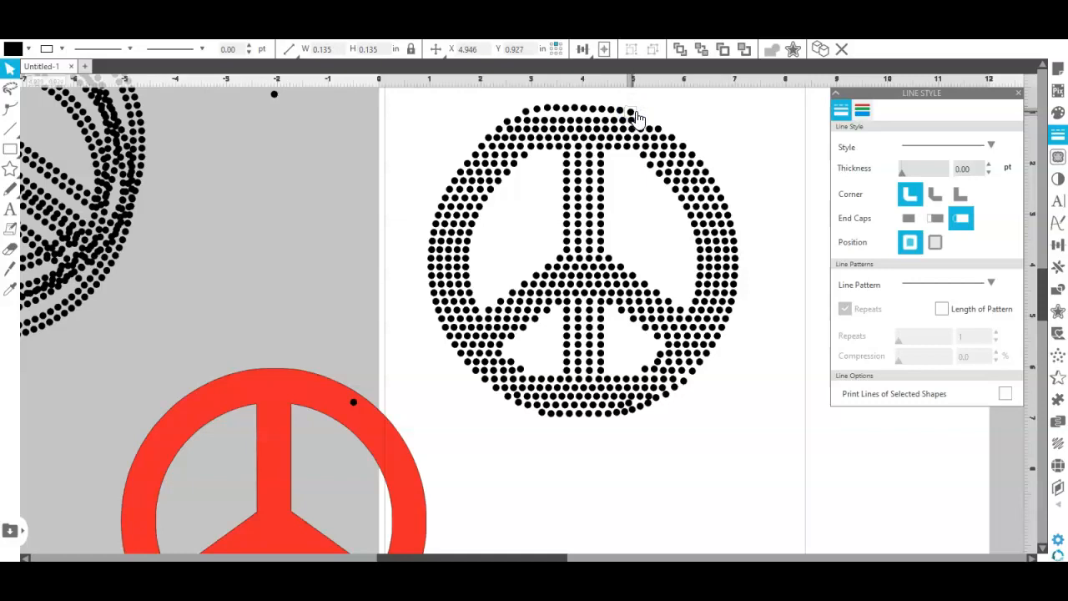
Add two duplicated stones to the upper-right outer edge at about X 5.37 in, Y 1.09 in and X 5.16 in, Y 0.93 in.
right_click(641, 106)
click(678, 212)
mouse_move(643, 112)
mouse_down()
mouse_move(666, 121)
mouse_move(655, 126)
mouse_up()
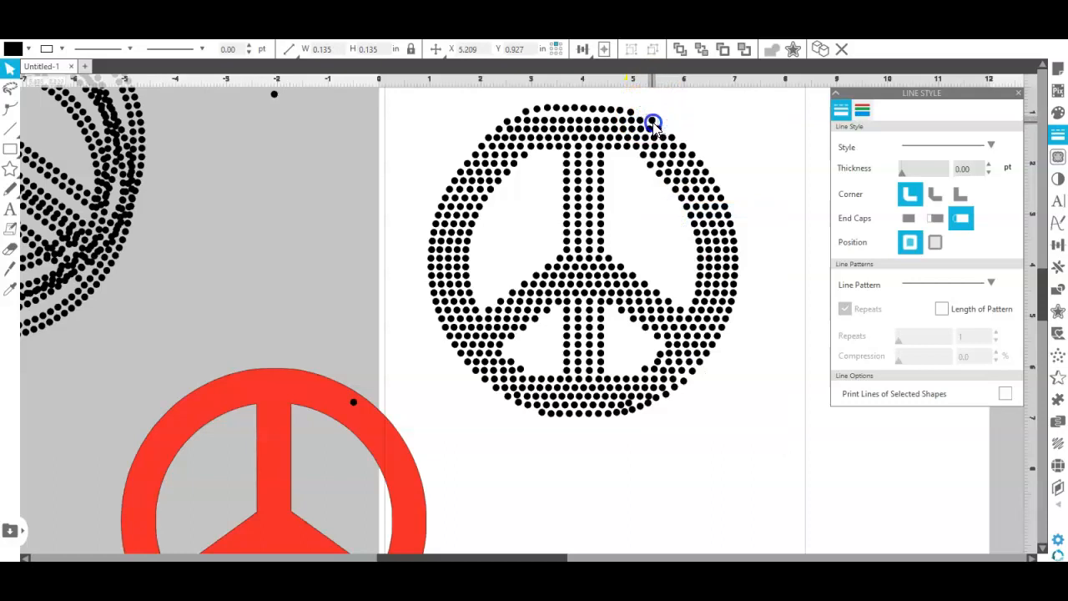
right_click(735, 108)
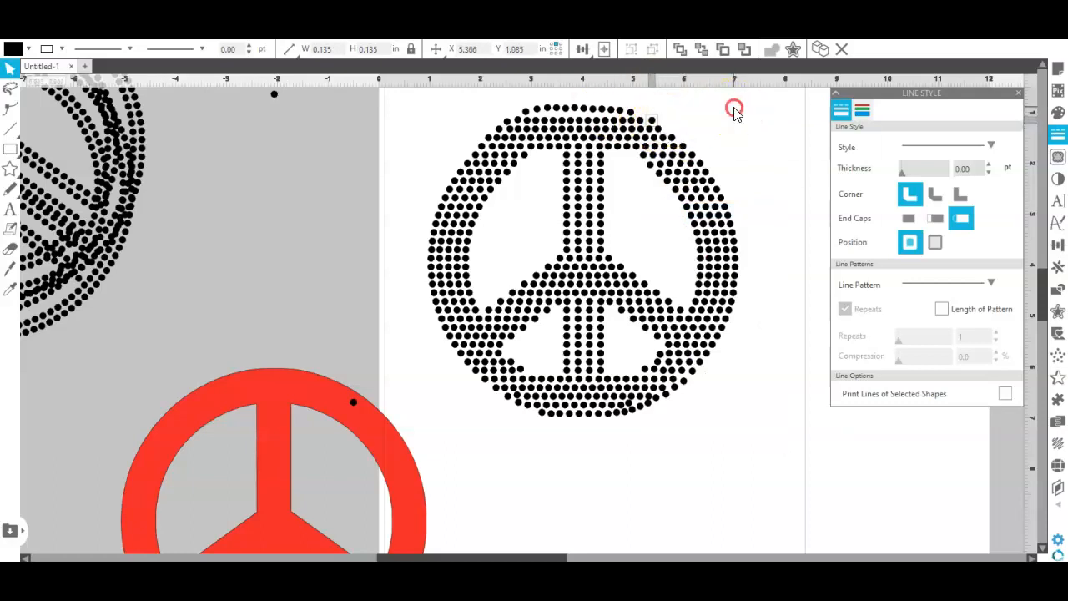
click(794, 208)
mouse_move(658, 119)
mouse_down()
mouse_move(665, 127)
mouse_move(639, 112)
mouse_up()
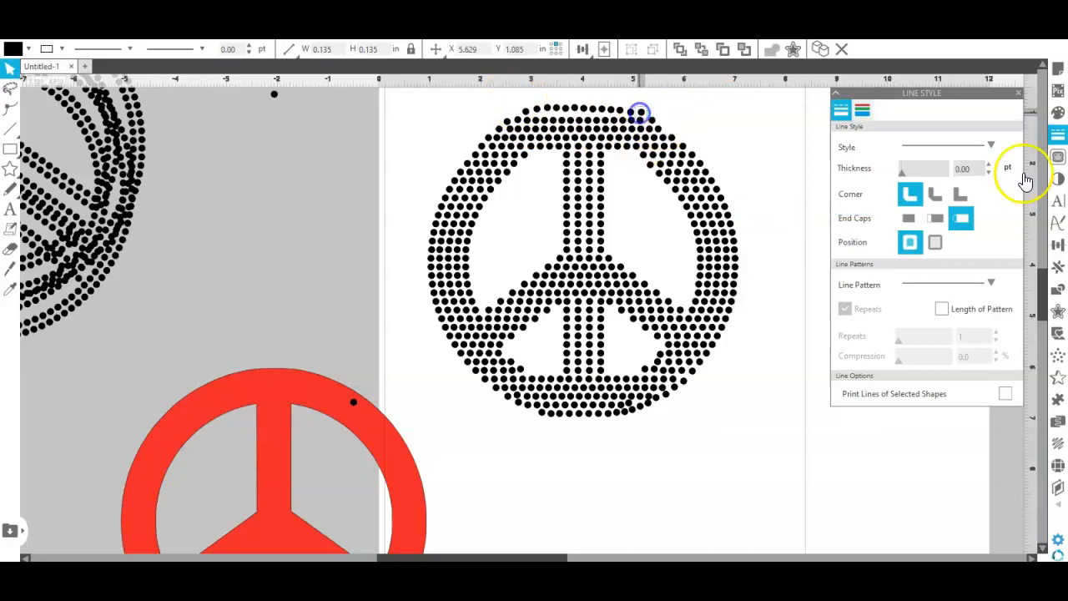
click(776, 209)
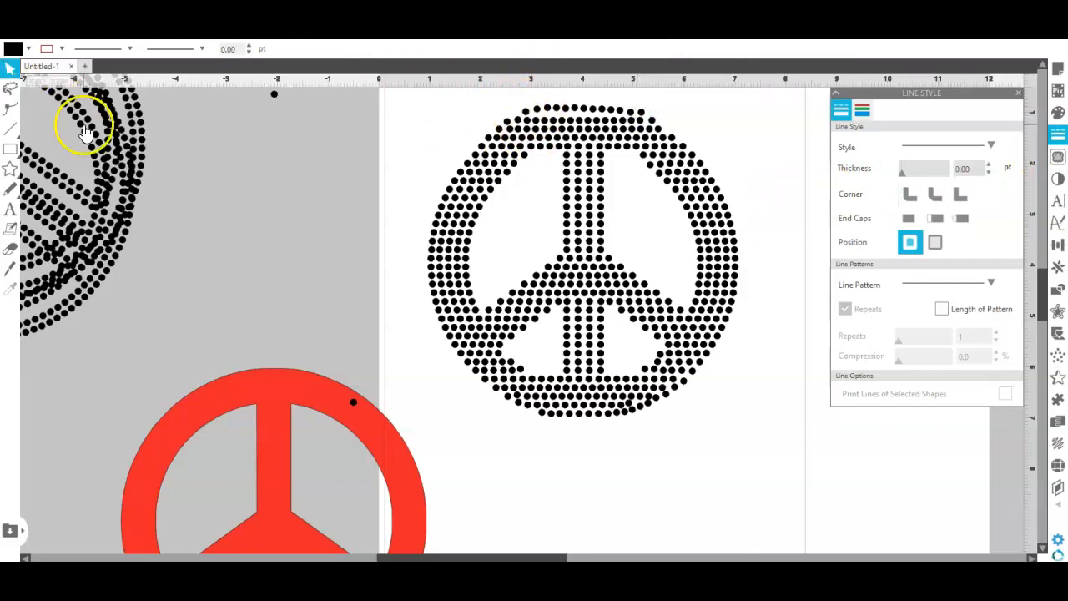
Nudge a stone near the top row's right end sideways and delete the extra stone beside it.
click(639, 112)
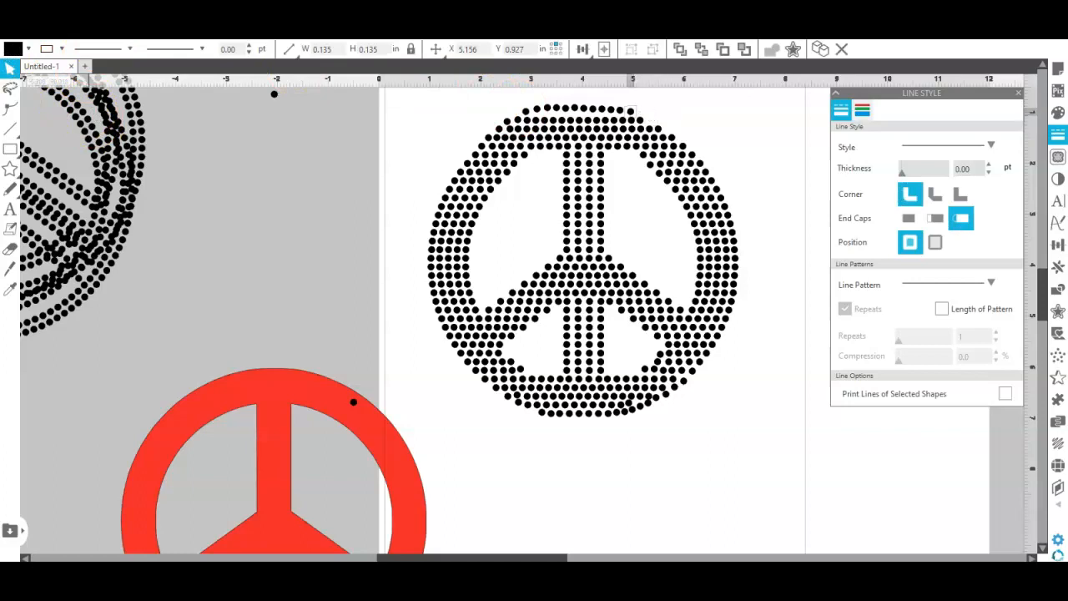
click(620, 109)
key(Right)
click(632, 111)
key(Delete)
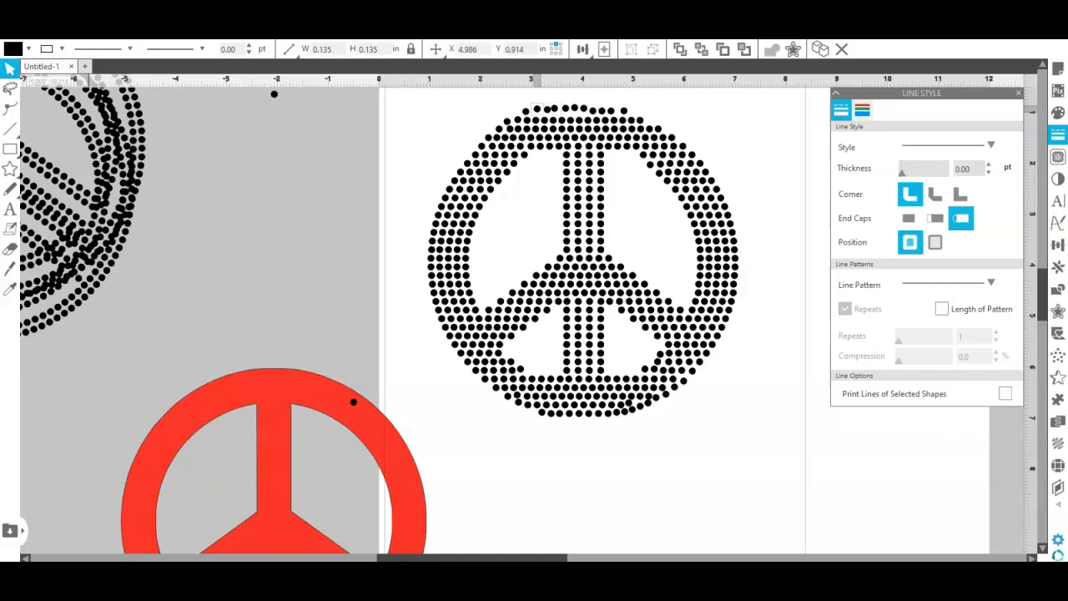
Undo the recent stone edits along the ring's top edge, back to the straight top row without the added end stones.
click(156, 31)
click(155, 31)
click(155, 31)
click(155, 31)
click(155, 31)
click(155, 31)
click(156, 30)
click(155, 31)
click(155, 31)
click(155, 31)
click(155, 31)
click(155, 31)
click(155, 31)
click(155, 31)
click(156, 31)
click(155, 31)
click(156, 31)
click(155, 31)
click(156, 30)
click(155, 31)
click(155, 31)
click(155, 31)
click(155, 31)
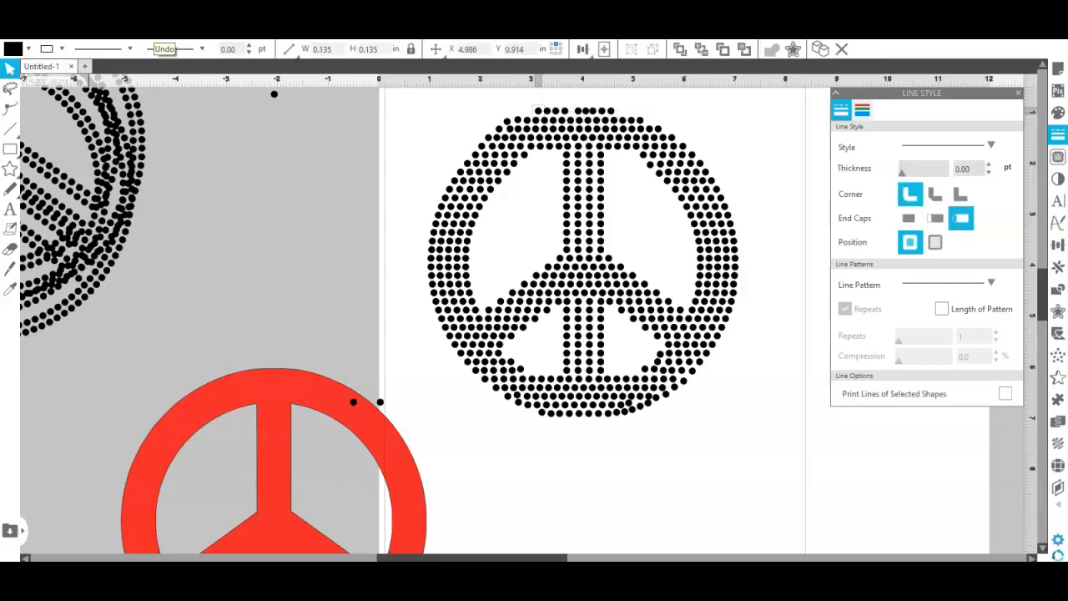
Undo the last stone edit on the filled peace sign and select a loose stone beside the page.
click(155, 48)
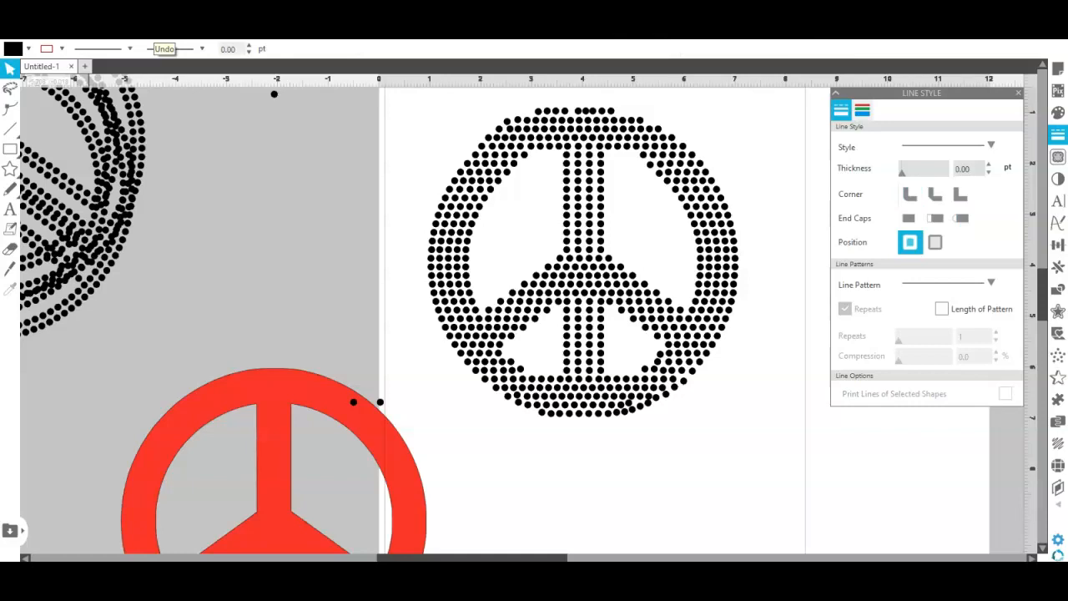
click(380, 403)
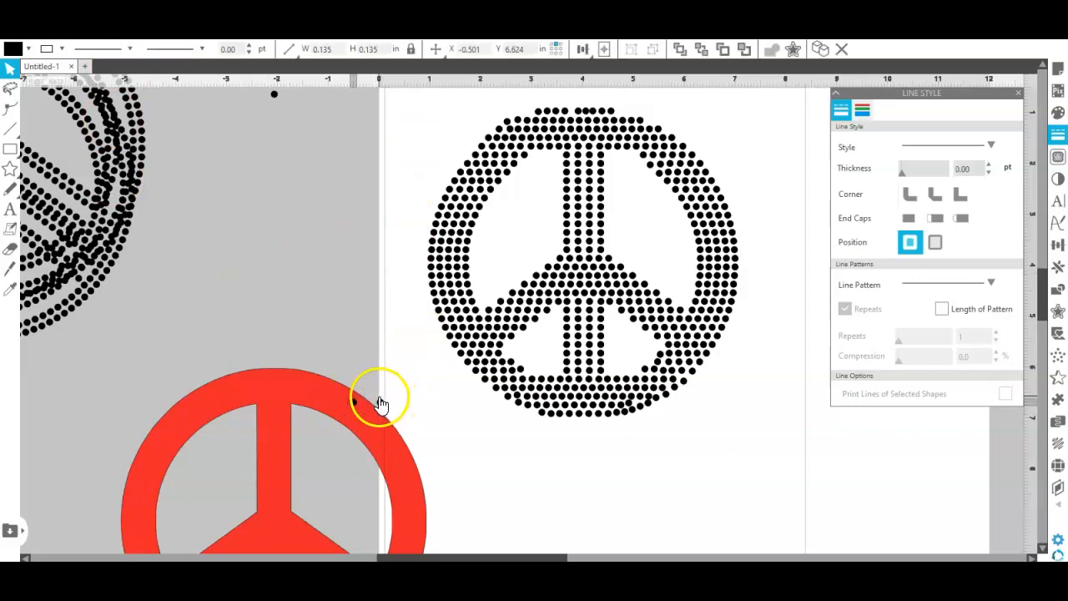
click(380, 403)
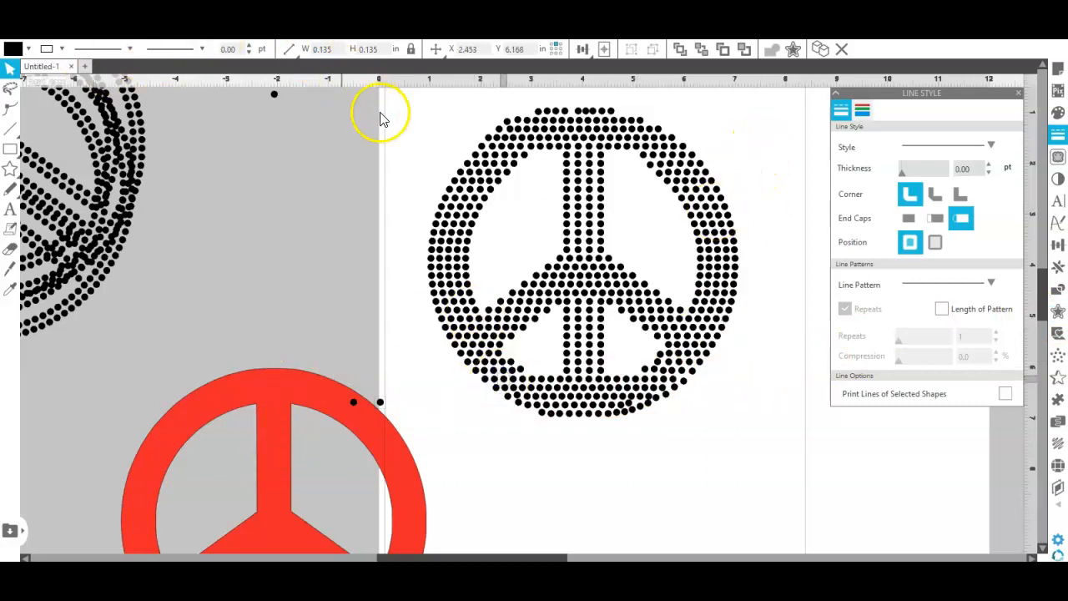
Select the rhinestone-filled peace sign together with the red peace sign and group them.
drag(397, 105, 843, 502)
right_click(762, 177)
click(815, 389)
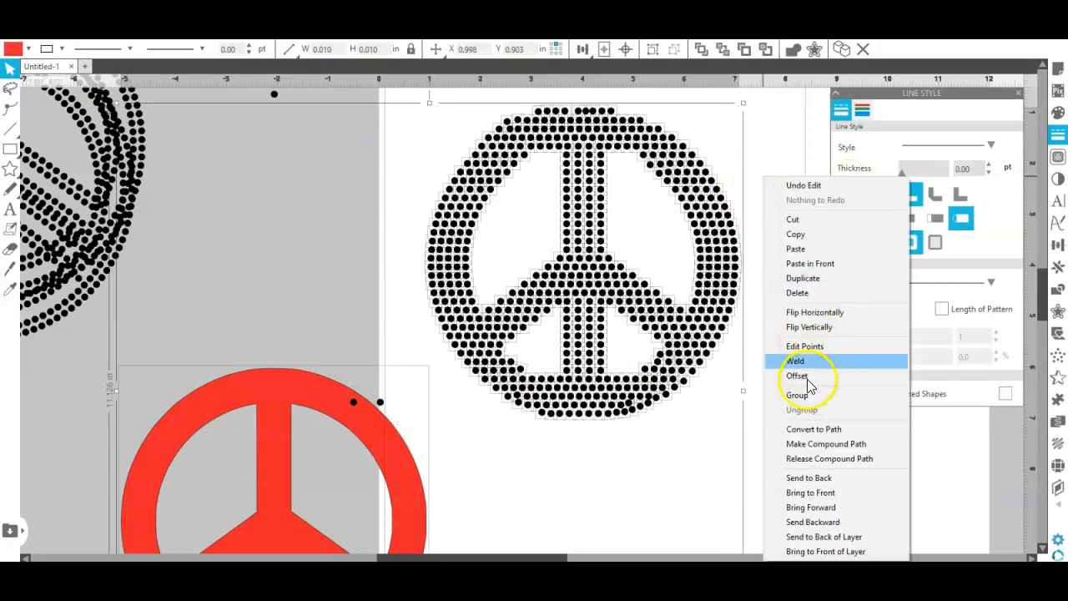
click(801, 395)
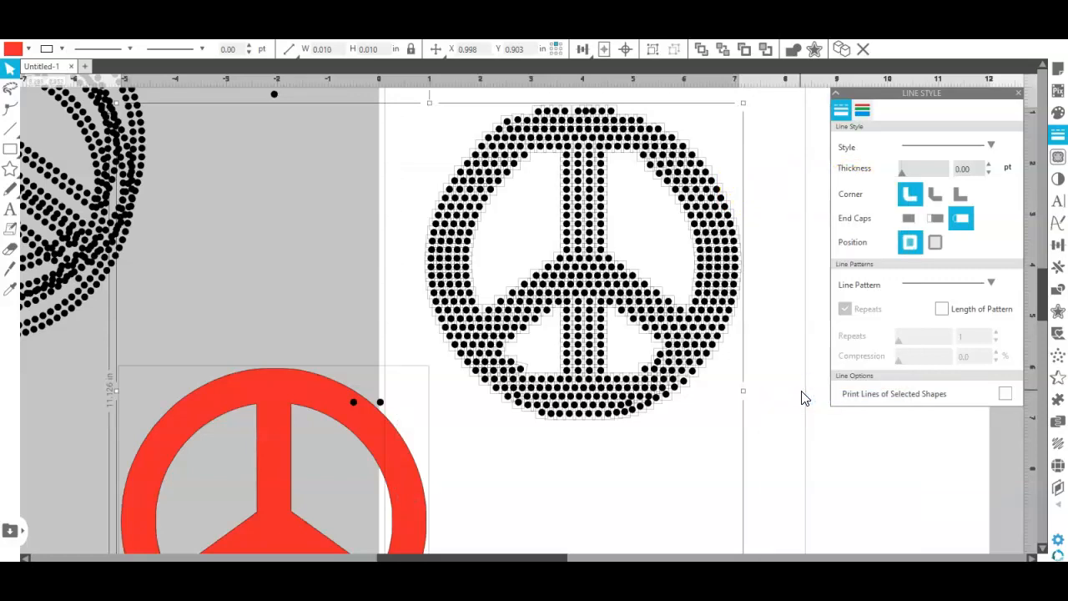
click(803, 398)
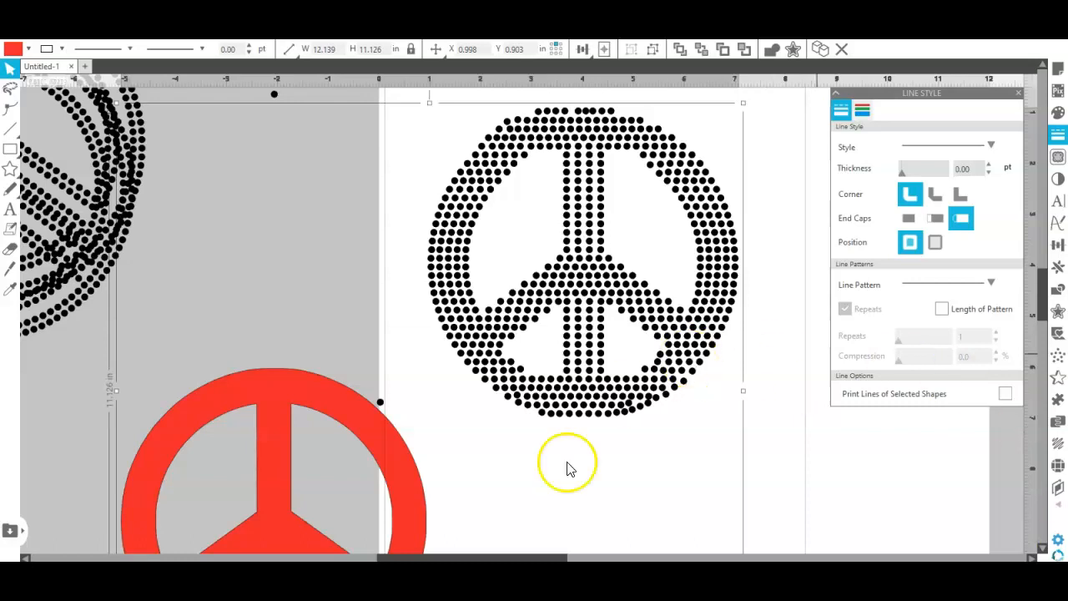
Move the grouped peace signs off the page to about X -13.4 in, Y 8.2 in and delete the two loose stones left behind.
mouse_move(573, 577)
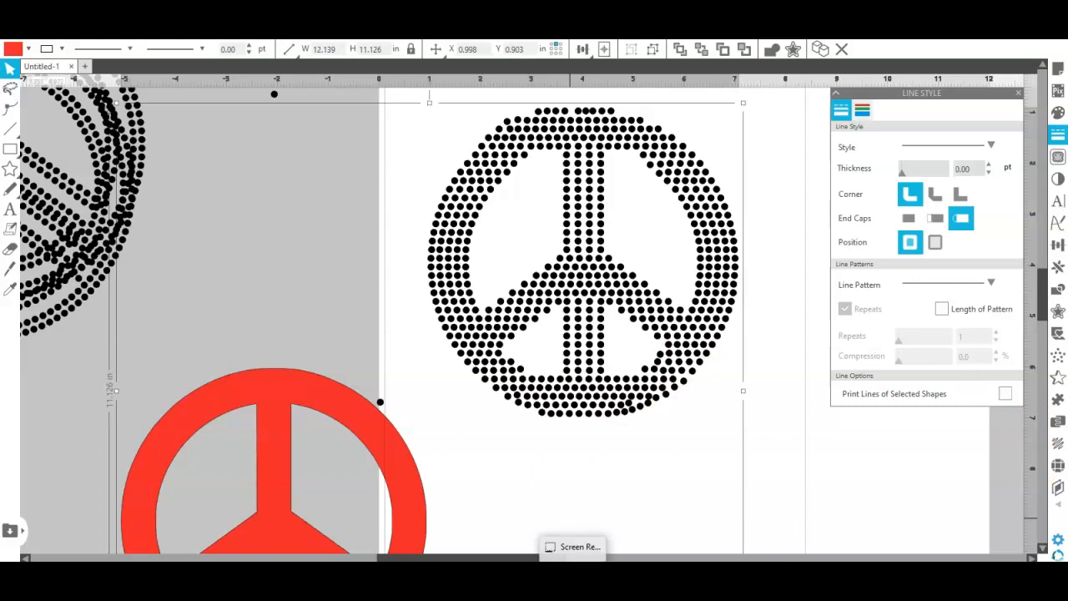
drag(408, 117, 831, 469)
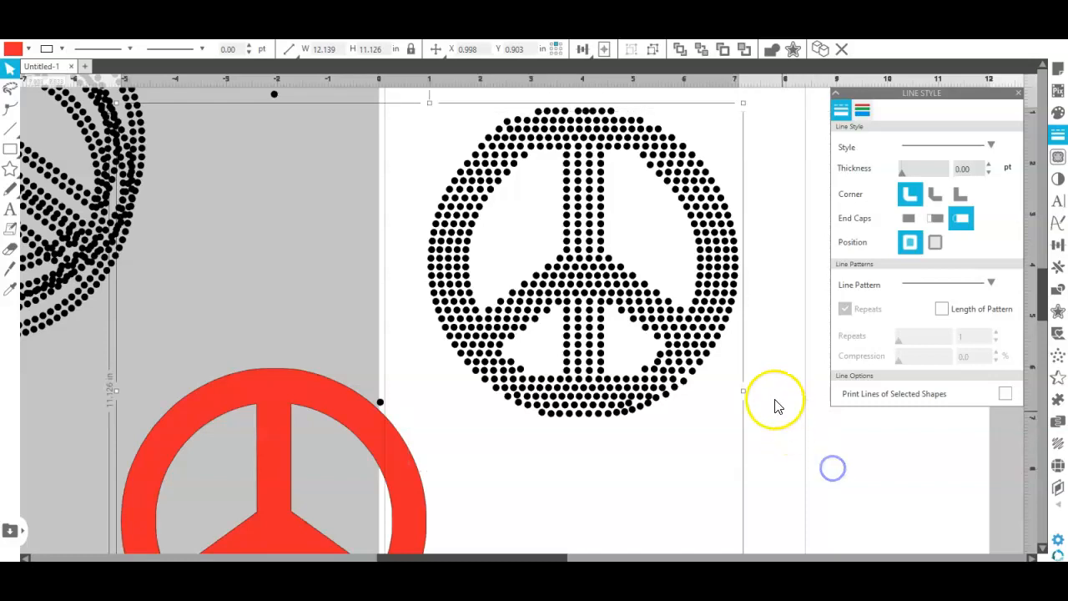
drag(707, 246, 3, 597)
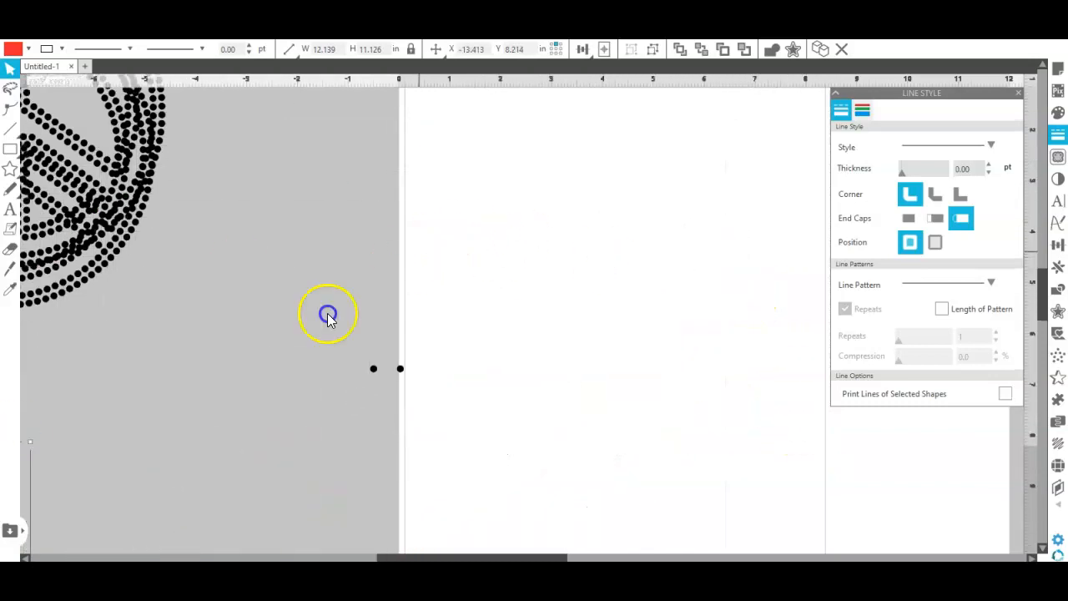
drag(350, 342, 446, 403)
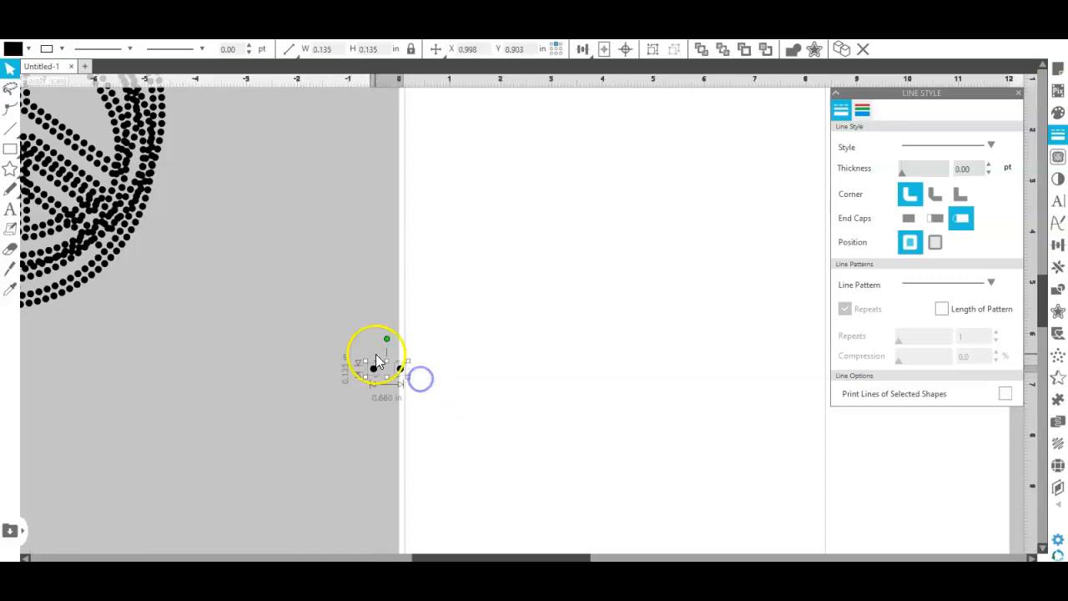
key(Delete)
click(10, 128)
mouse_move(74, 144)
mouse_down()
mouse_move(293, 258)
mouse_move(429, 298)
mouse_up()
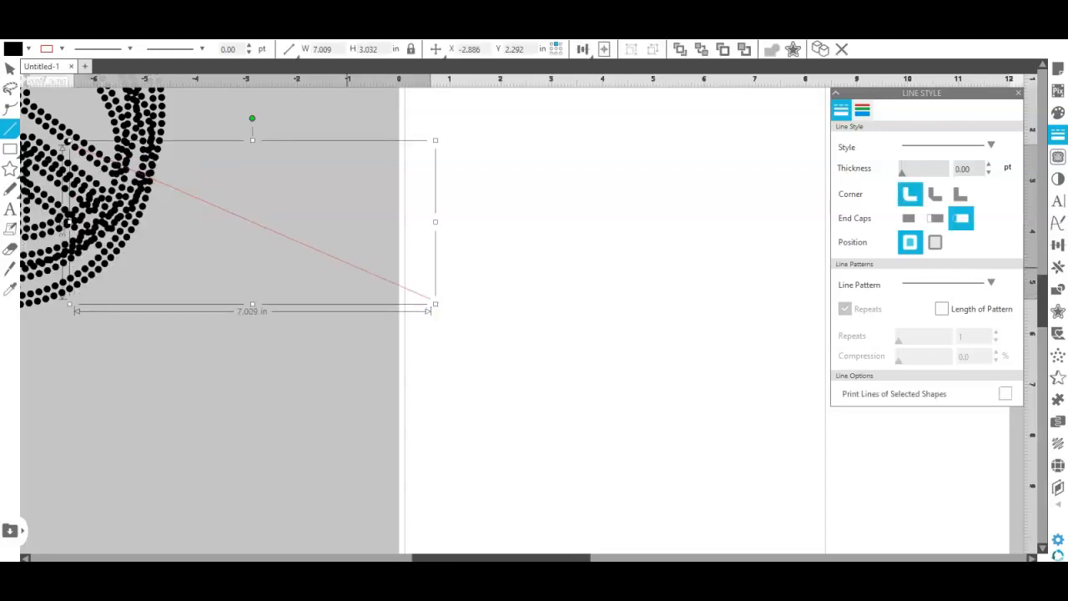
key(Delete)
click(7, 70)
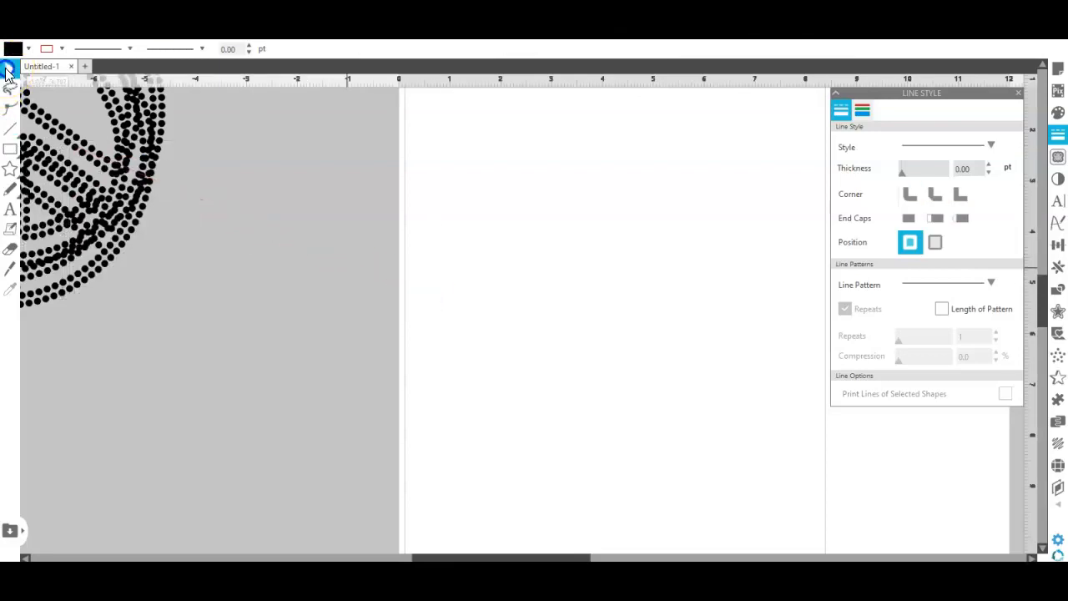
Move the rhinestone-outlined peace sign onto the page at about X 4.03 in, Y 1.42 in and ungroup it.
drag(100, 155, 697, 301)
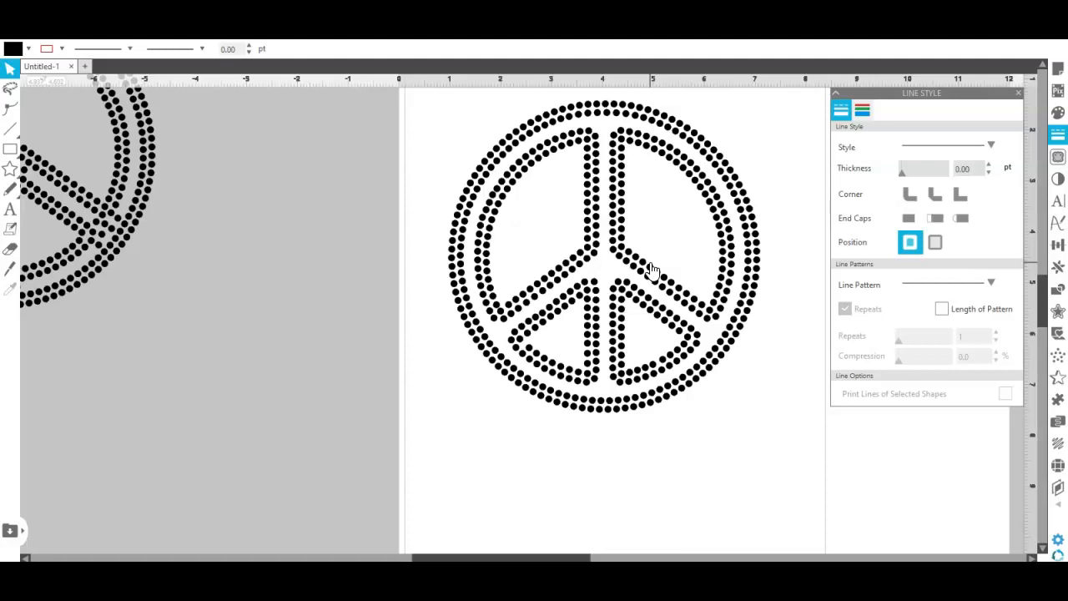
click(511, 140)
right_click(511, 140)
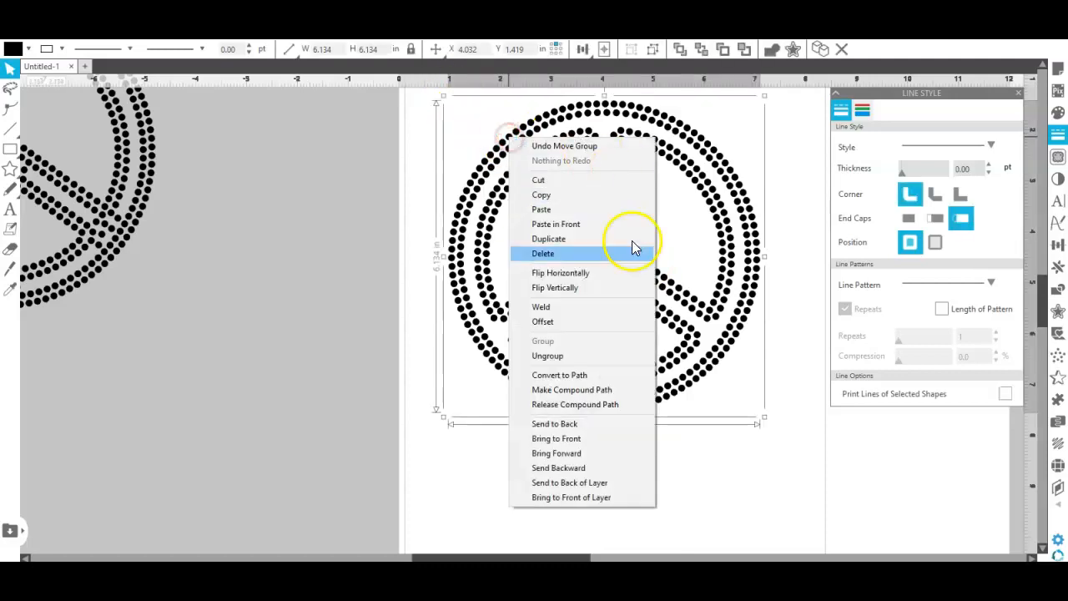
click(615, 357)
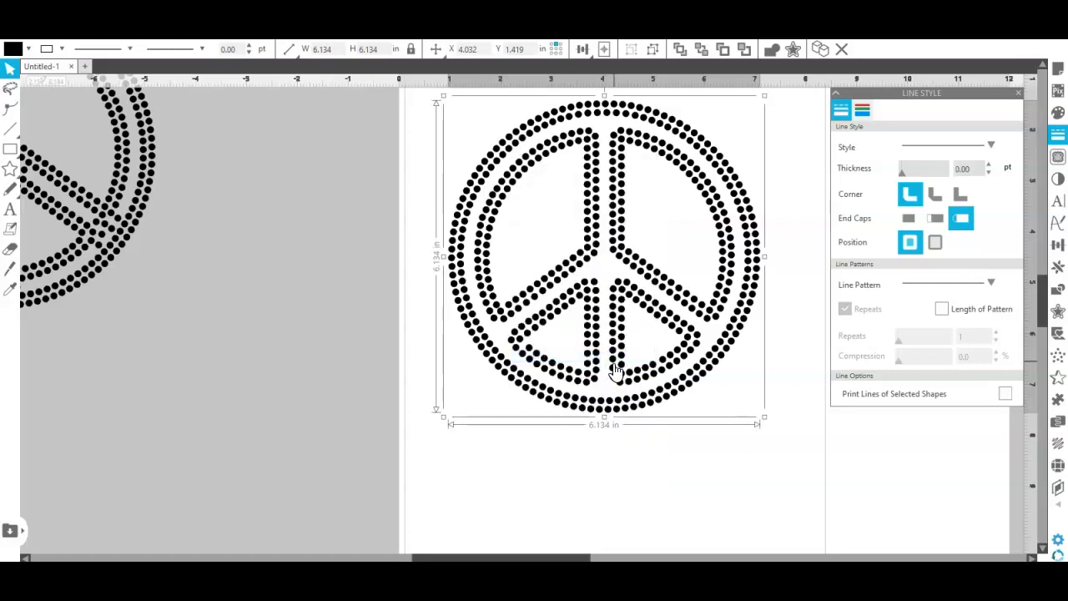
click(595, 375)
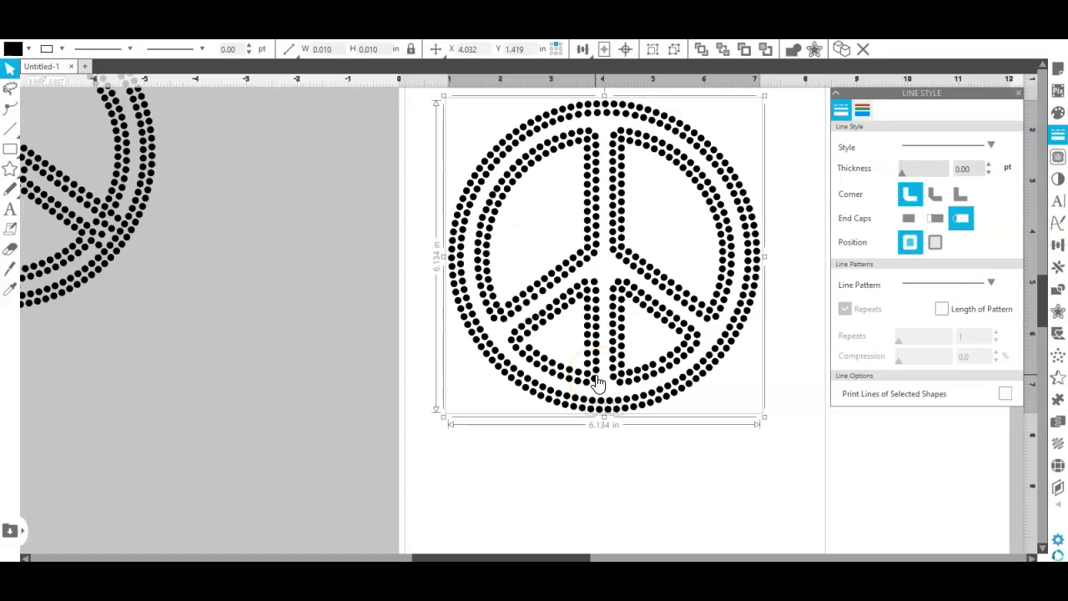
click(716, 326)
click(507, 409)
click(720, 380)
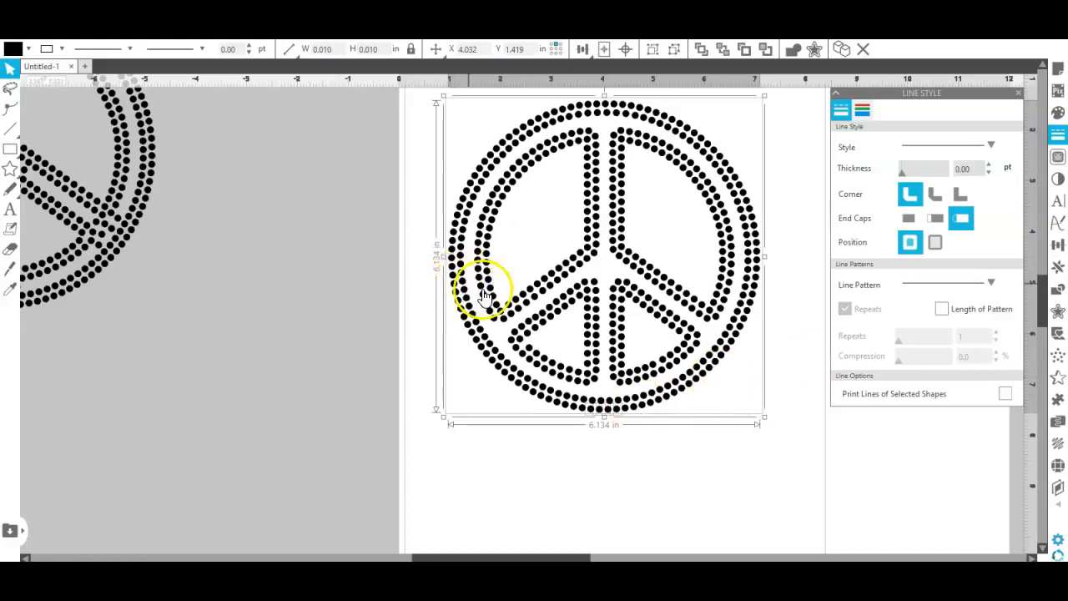
click(475, 322)
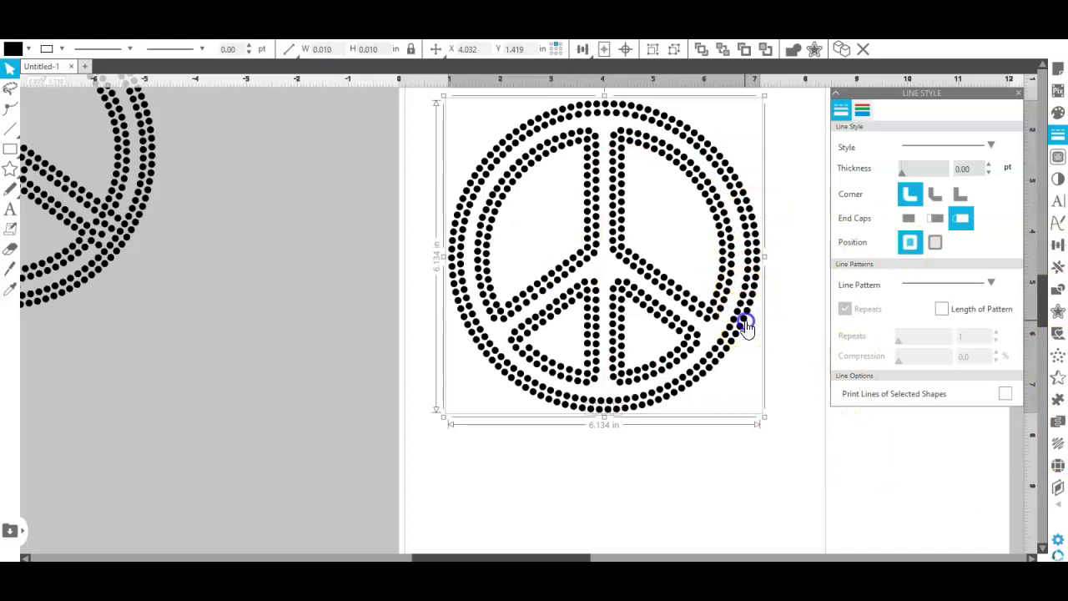
Scale the outlined peace sign down to about 5.61 in wide and select it.
mouse_move(765, 417)
mouse_down()
mouse_move(873, 503)
mouse_move(695, 367)
mouse_move(769, 384)
mouse_move(803, 466)
mouse_move(772, 421)
mouse_up()
drag(737, 389, 770, 424)
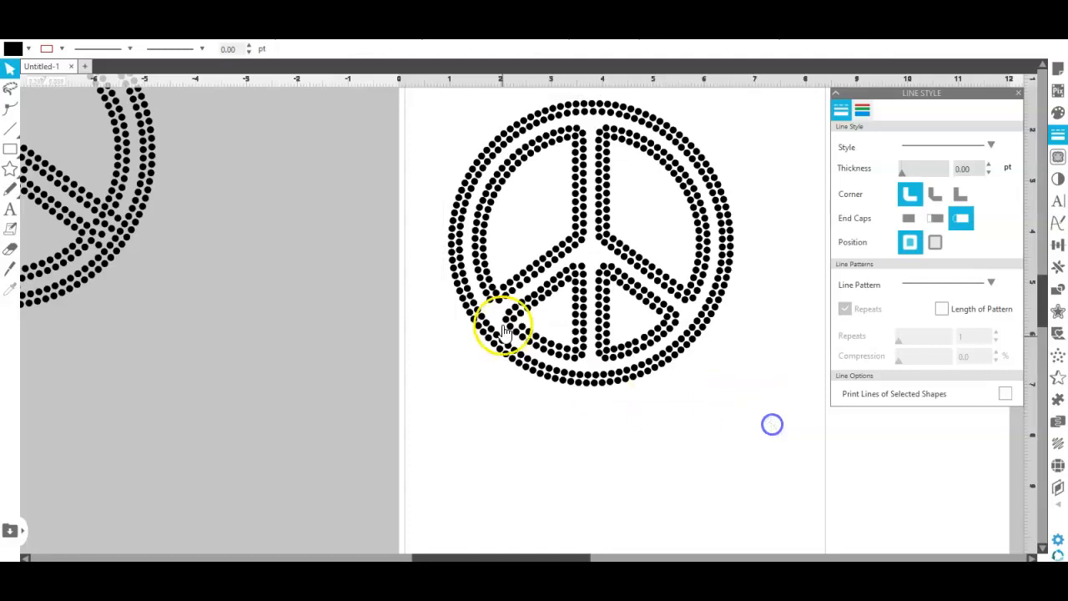
click(507, 299)
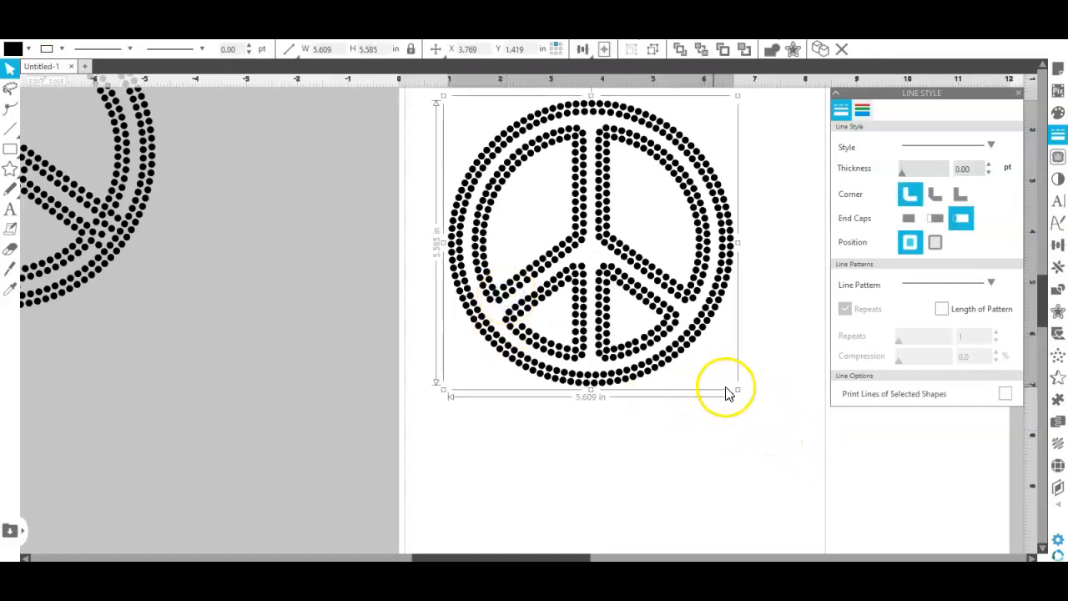
Try scaling the outlined peace sign down to about 1.56 in wide and undo the scaling.
drag(738, 389, 808, 448)
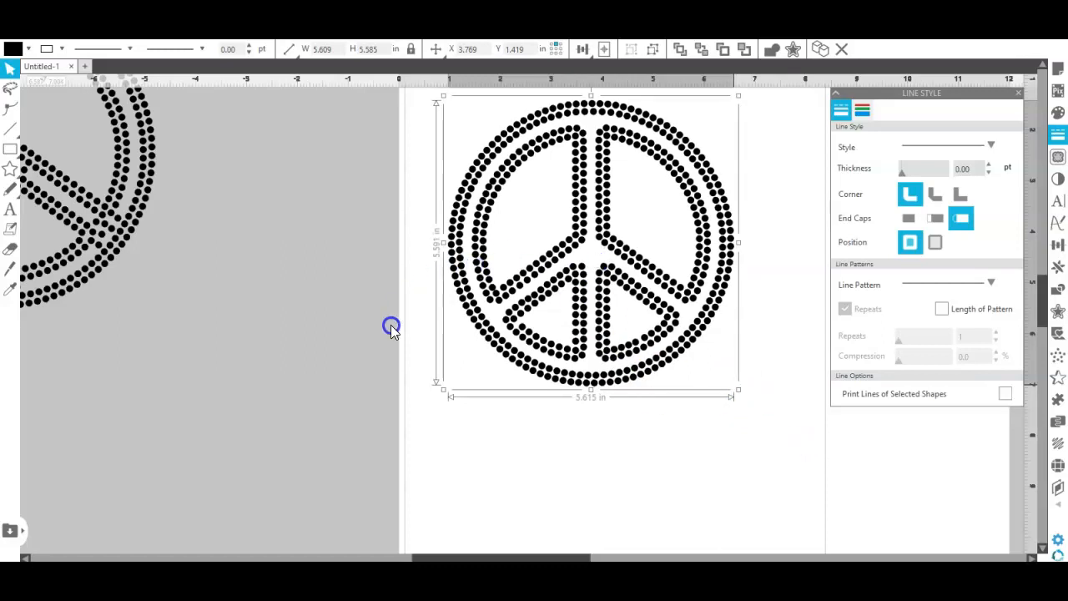
drag(391, 324, 390, 326)
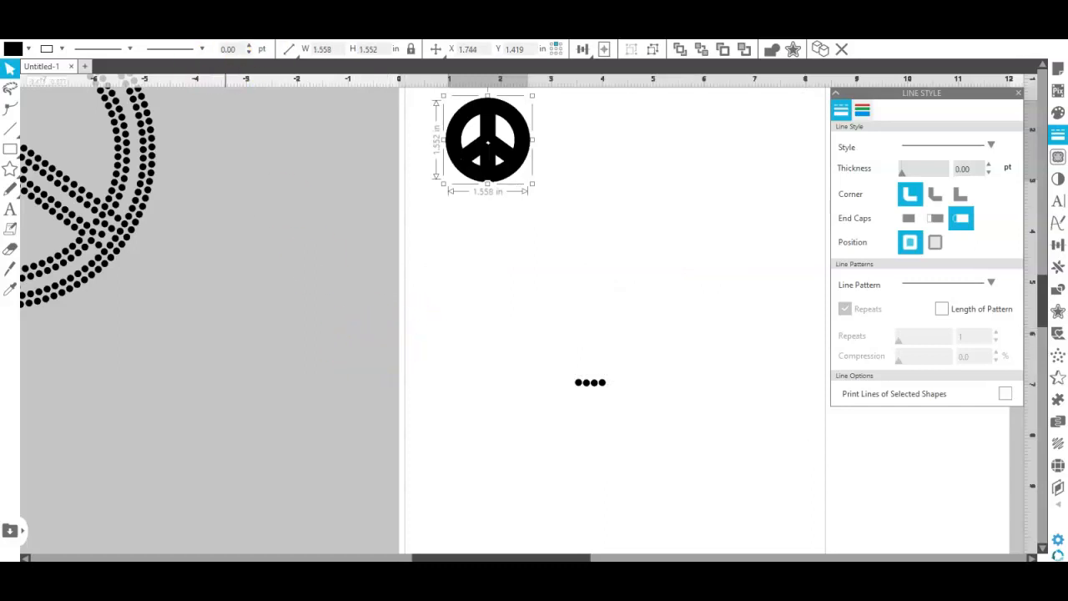
key(ctrl+z)
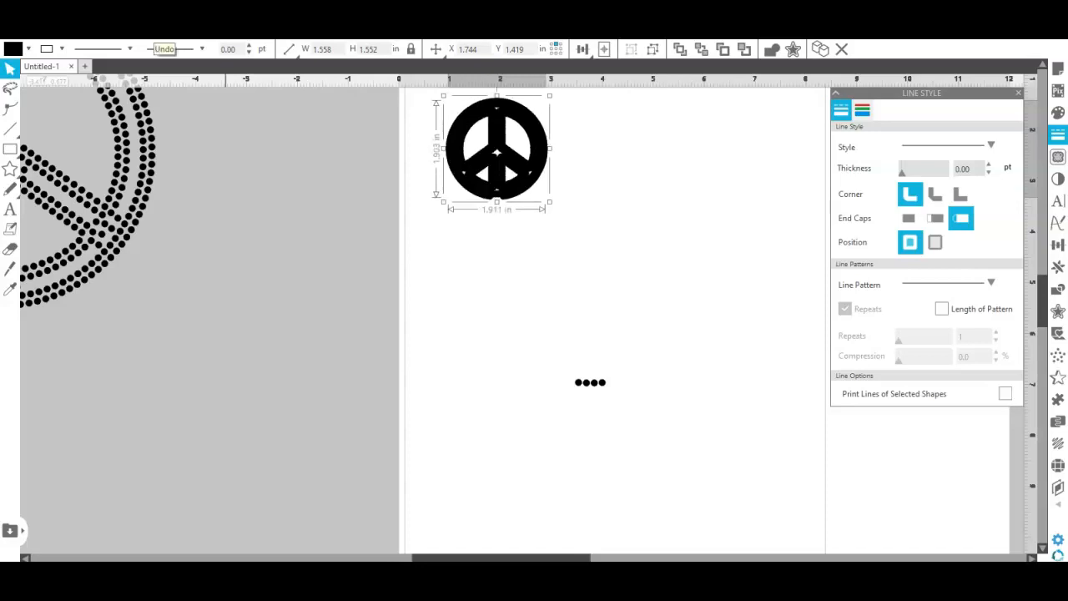
key(ctrl+z)
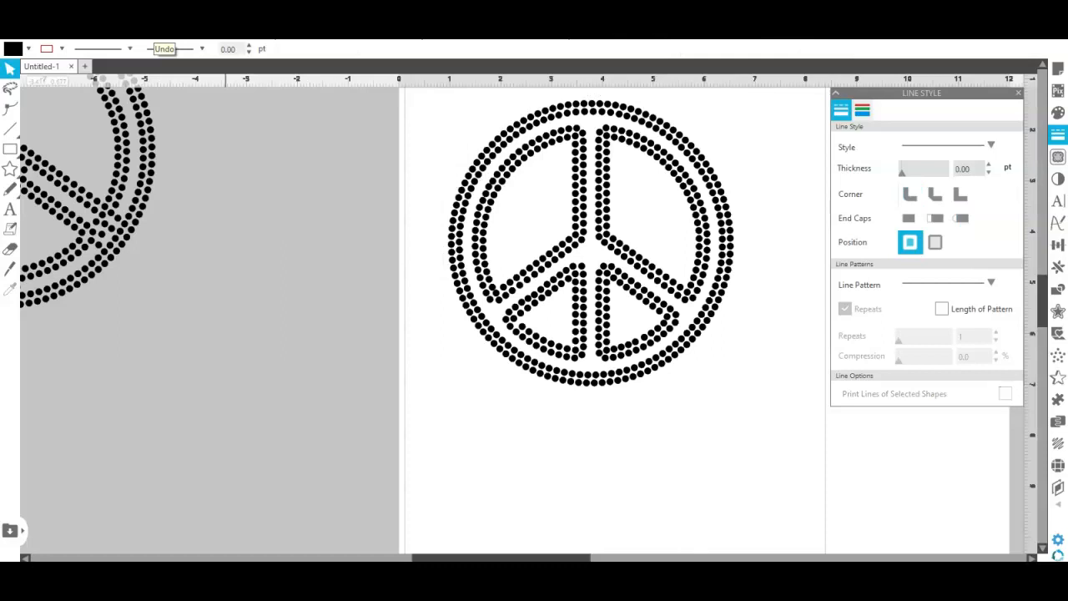
Try setting the outlined peace sign's width to 7 in and return it to about 5.61 in wide.
click(588, 217)
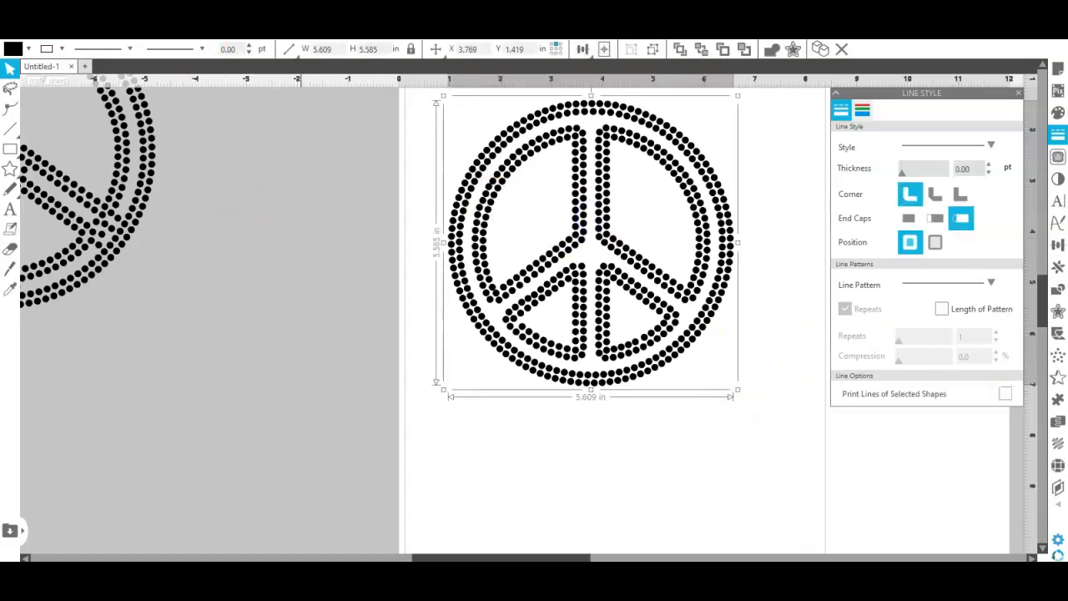
click(292, 52)
text(7.)
key(Return)
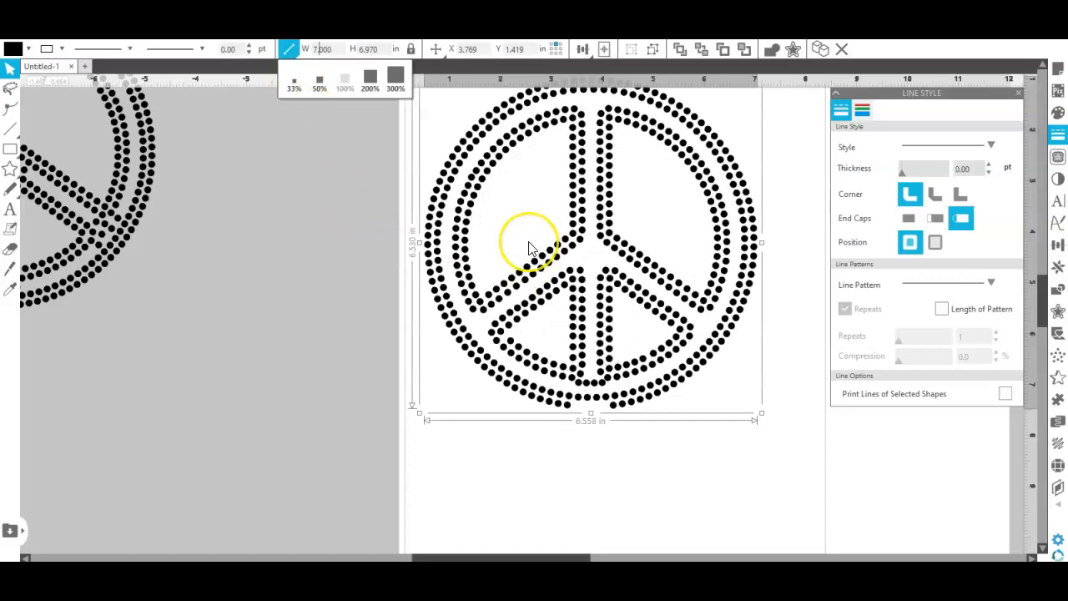
scroll(736, 144, down, 5)
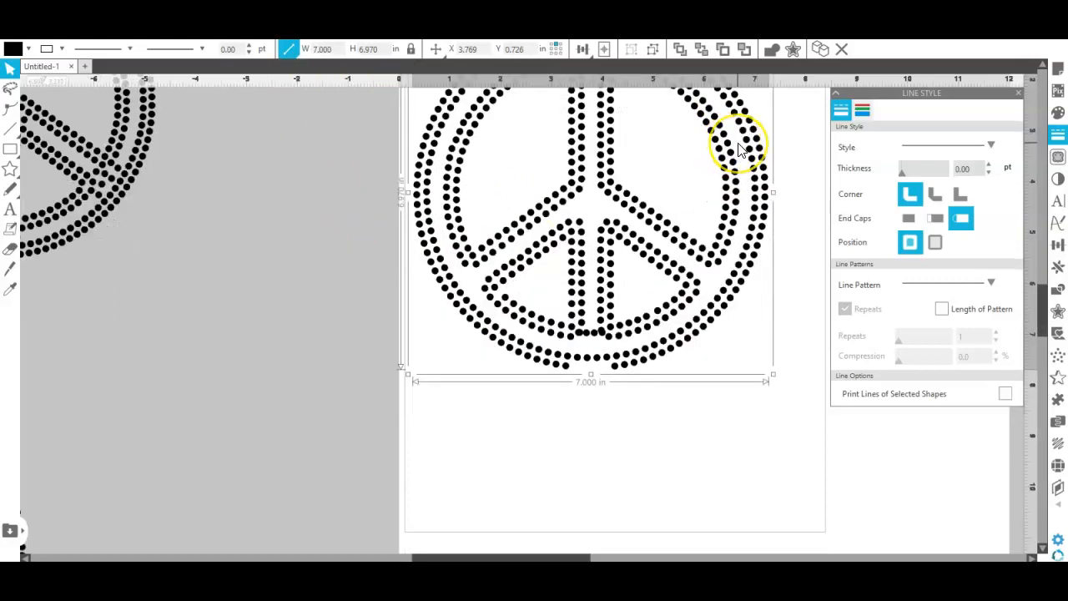
scroll(738, 144, up, 2)
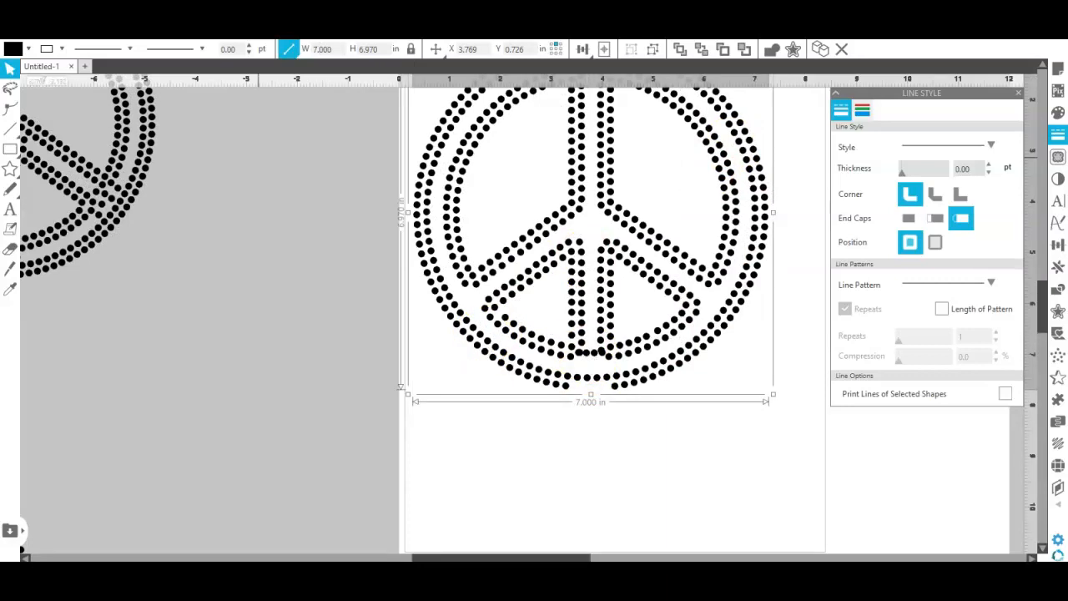
scroll(531, 317, up, 1)
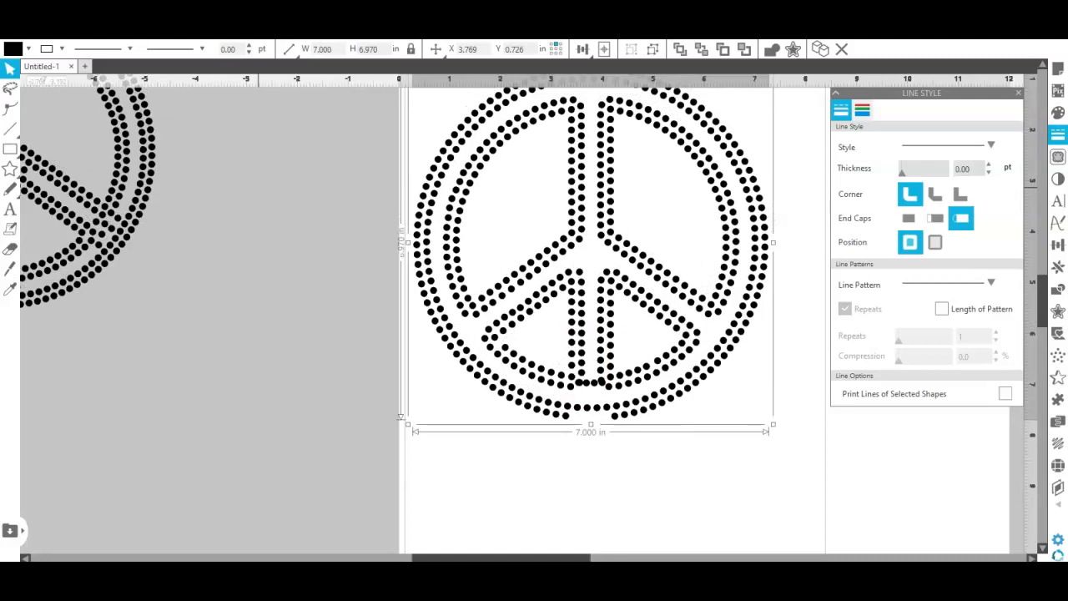
drag(774, 424, 737, 390)
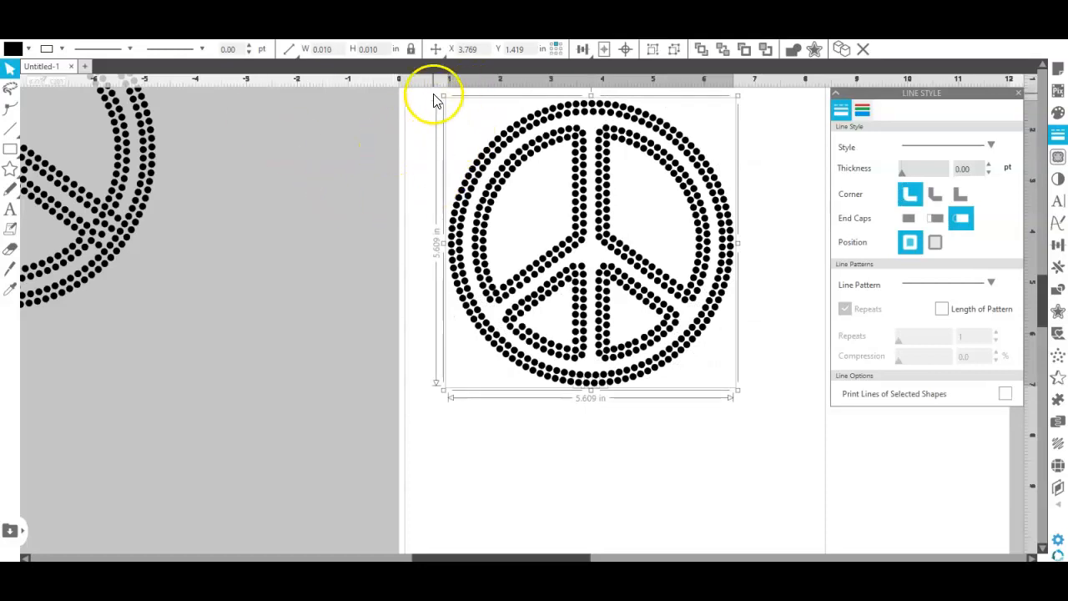
Select all stones of the outlined peace sign and try to set the selection's width to 7 in.
click(345, 268)
drag(421, 97, 787, 490)
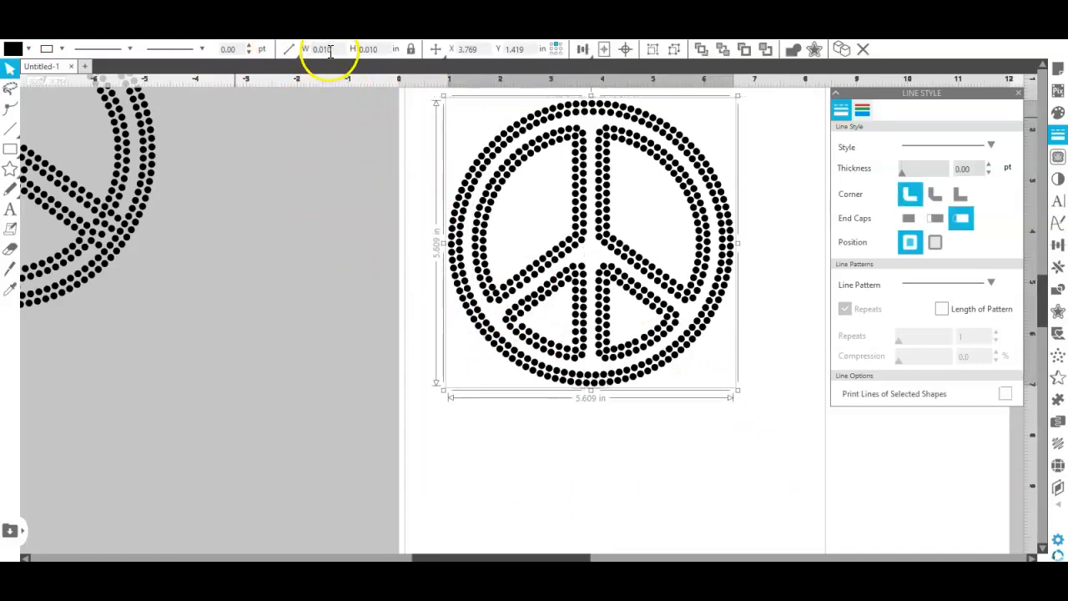
click(336, 49)
key(BackSpace)
key(BackSpace)
key(BackSpace)
key(BackSpace)
key(BackSpace)
text(7)
key(Return)
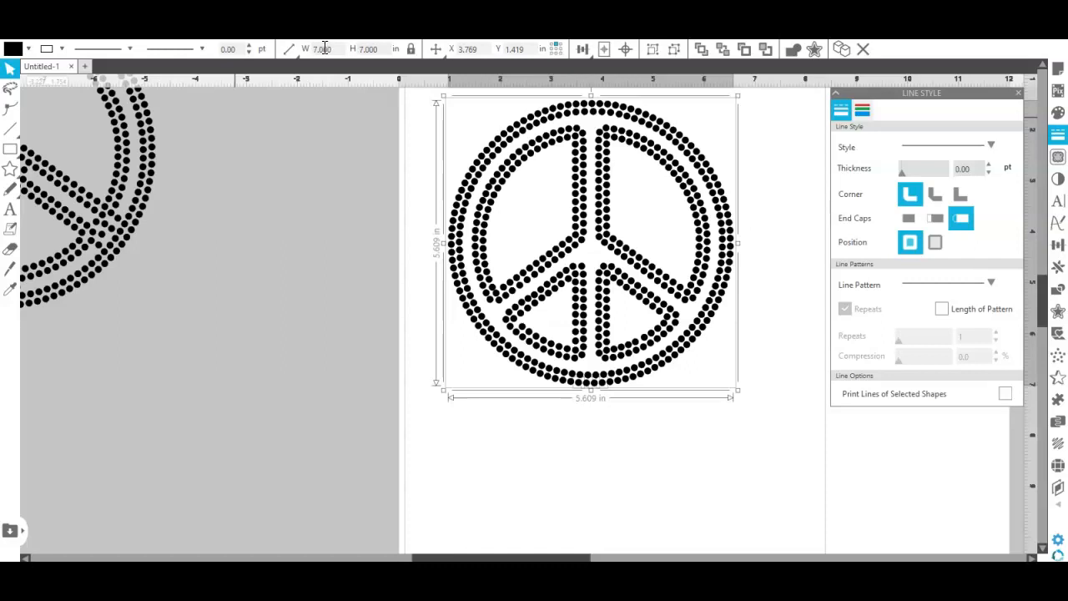
click(322, 50)
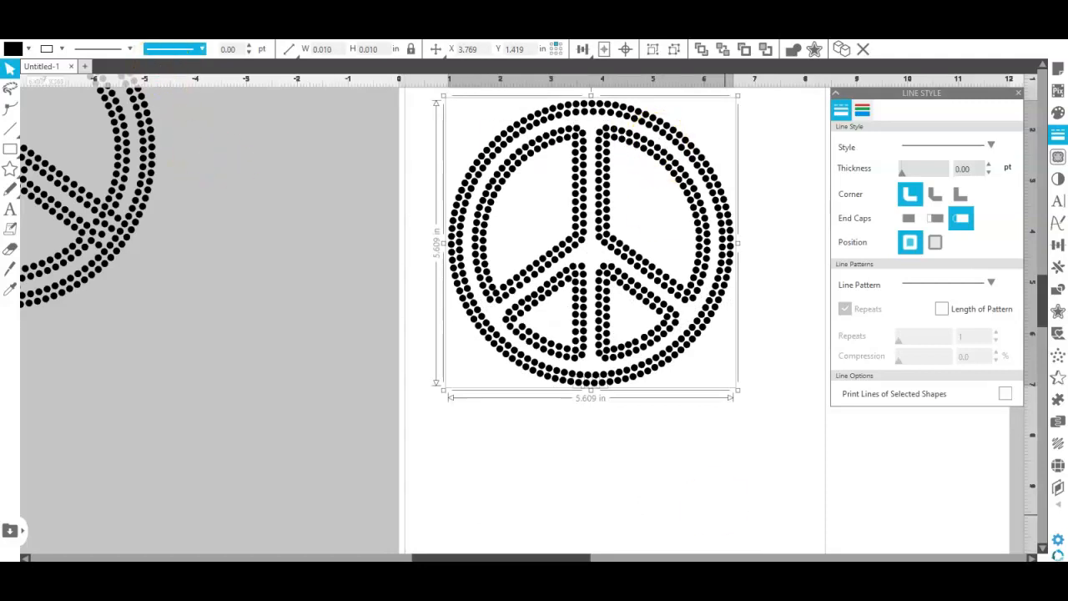
Release the outlined peace sign's rhinestones into individual stones using the rhinestone settings.
click(1057, 466)
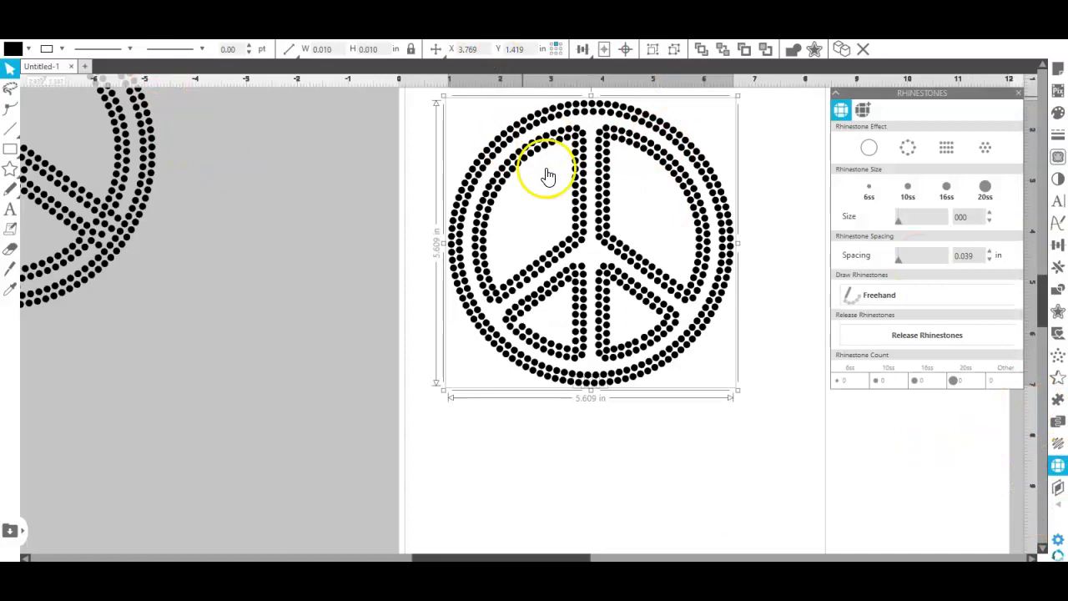
click(574, 197)
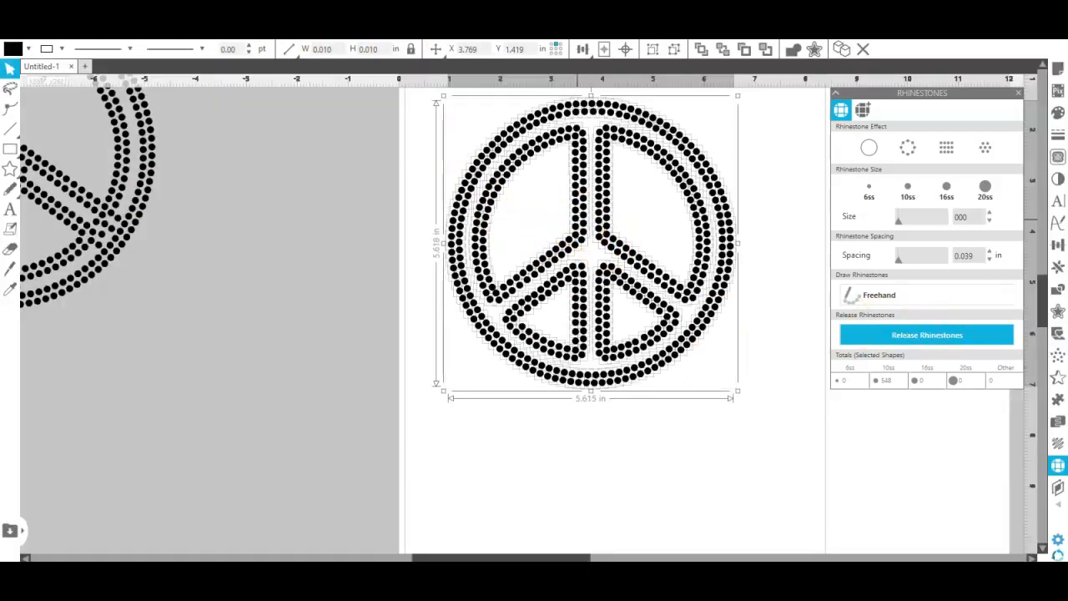
scroll(572, 220, down, 5)
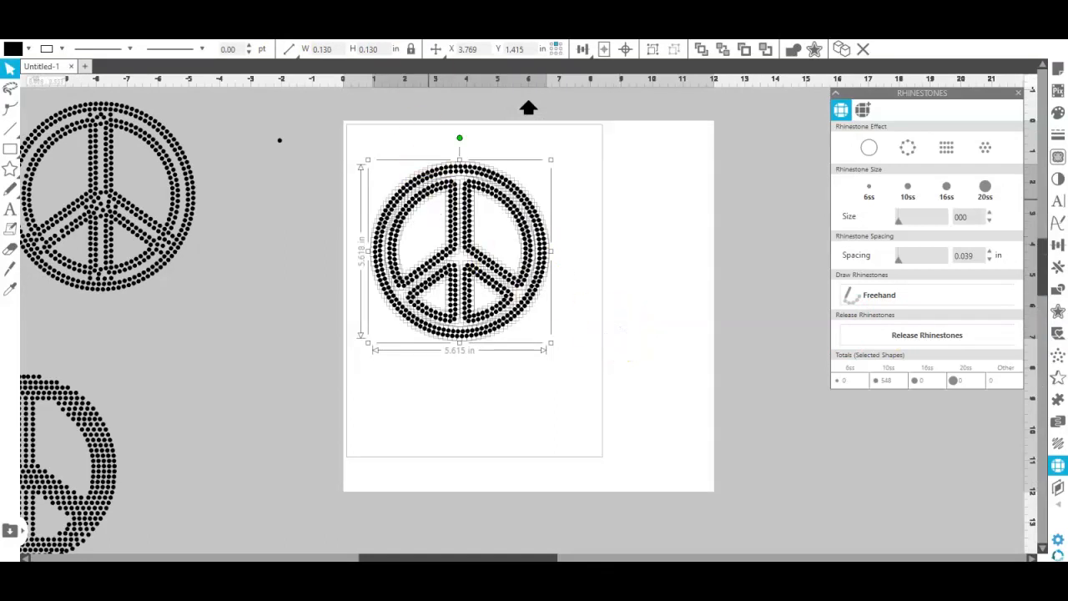
Set the width and height of all selected stones in the outlined peace sign to 0.135 in.
click(289, 32)
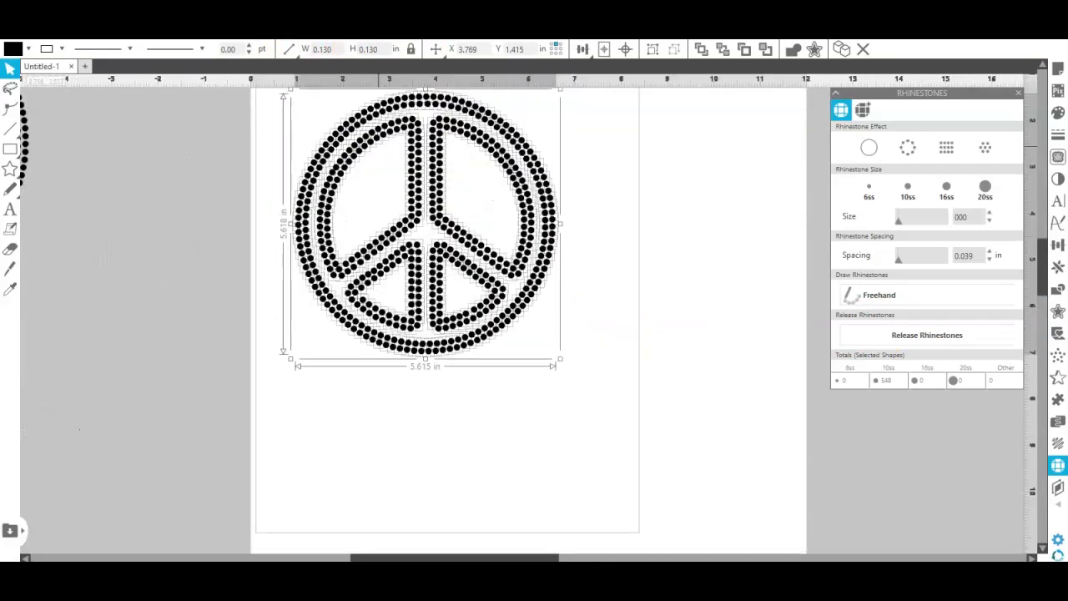
click(290, 31)
drag(1040, 299, 1042, 267)
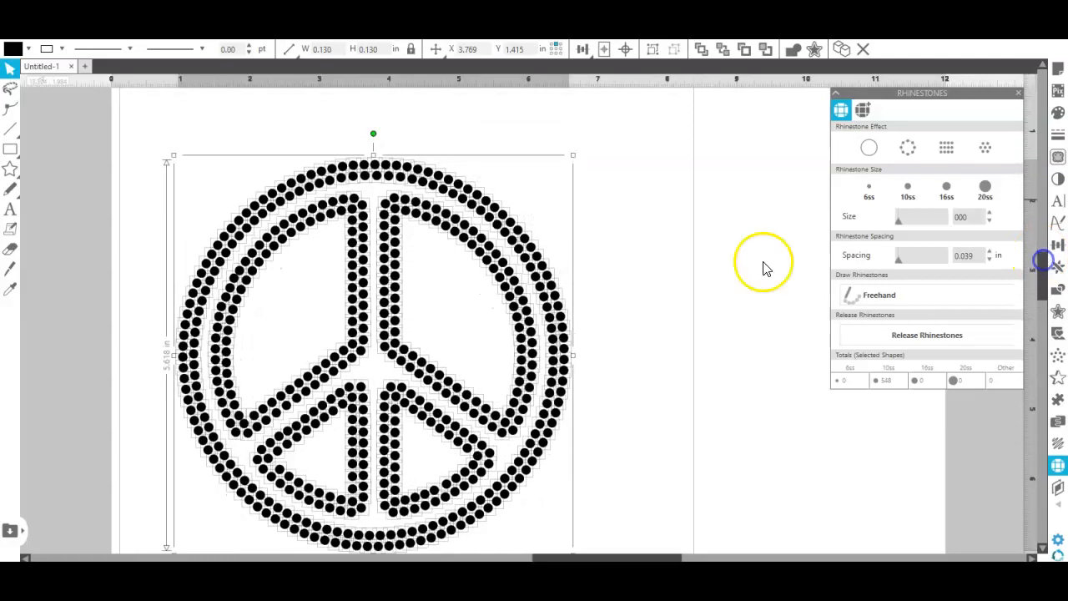
click(441, 177)
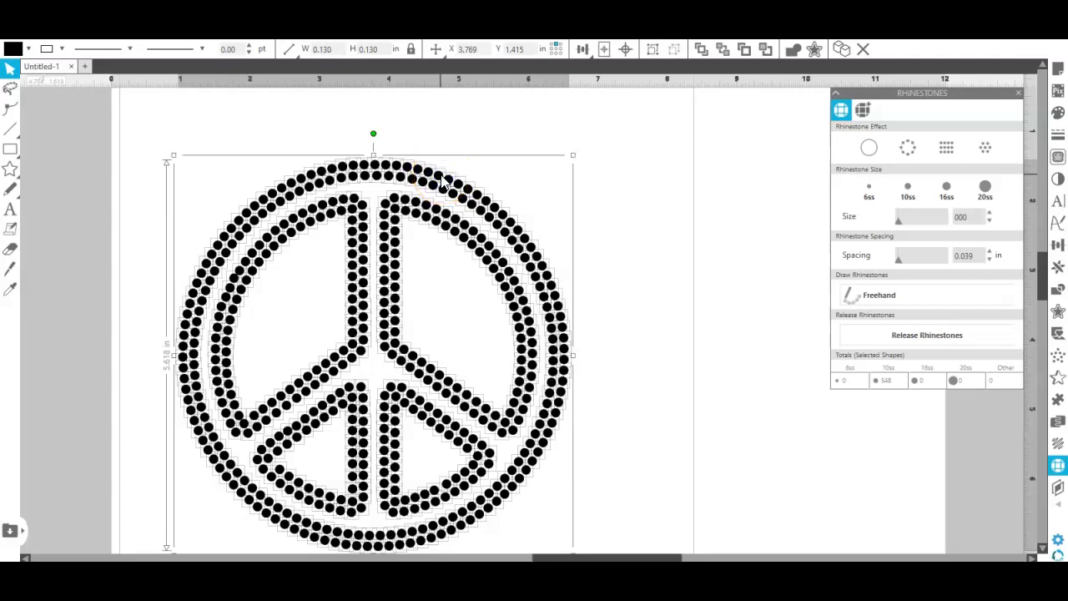
right_click(441, 178)
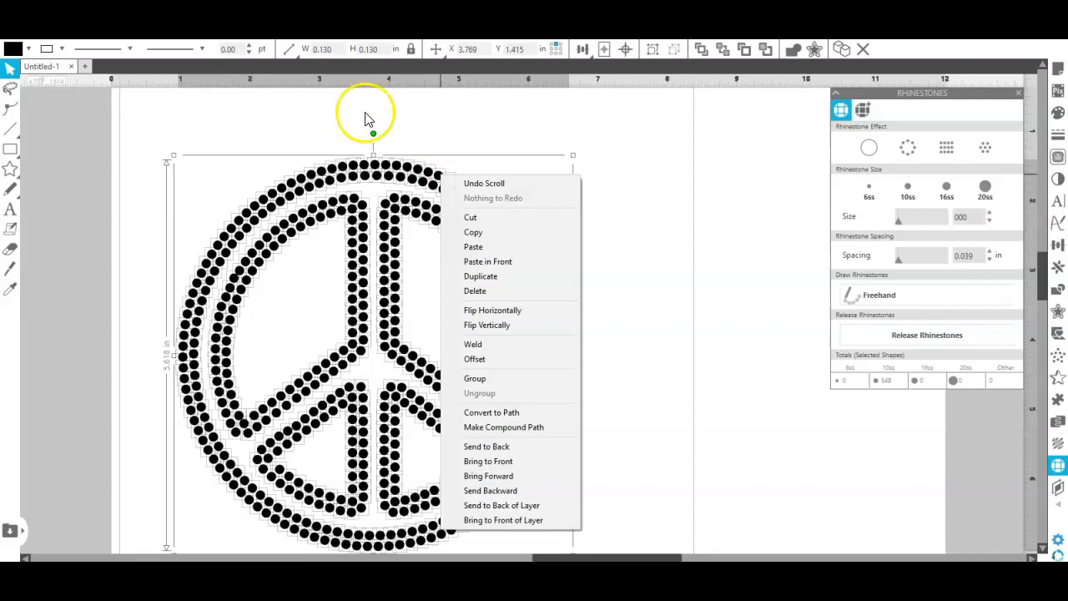
click(332, 51)
key(BackSpace)
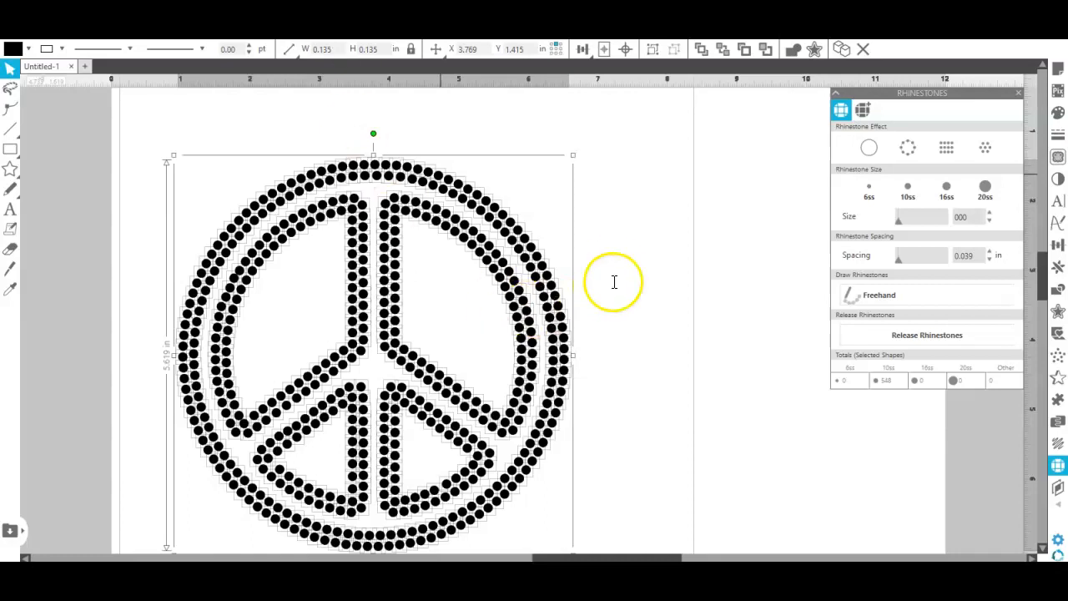
Check the size of individual stones in the outer ring and inner sections of the peace sign.
click(577, 265)
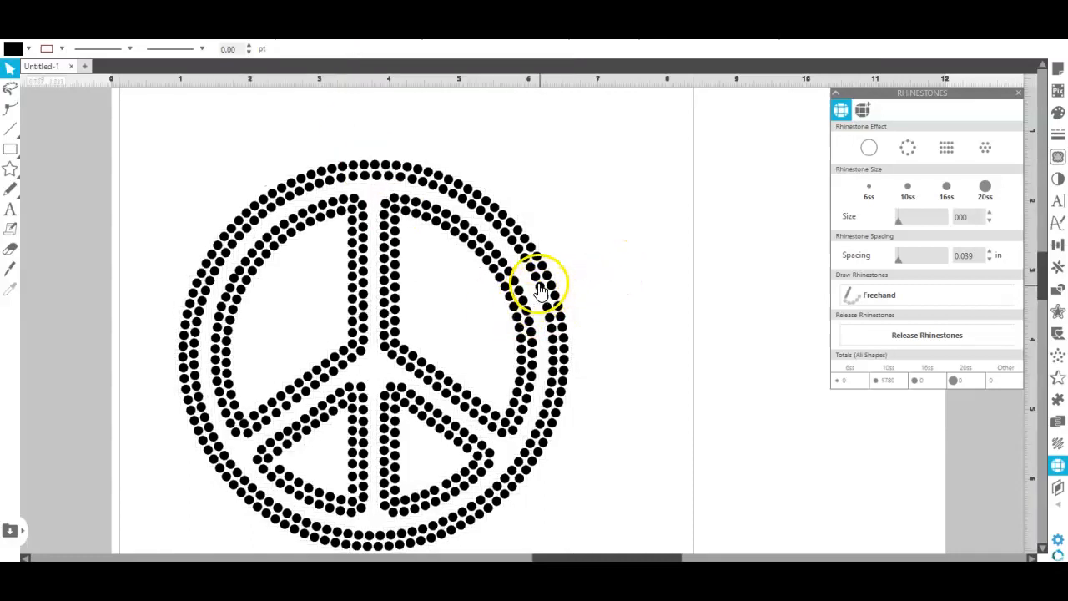
click(539, 316)
click(527, 387)
click(511, 401)
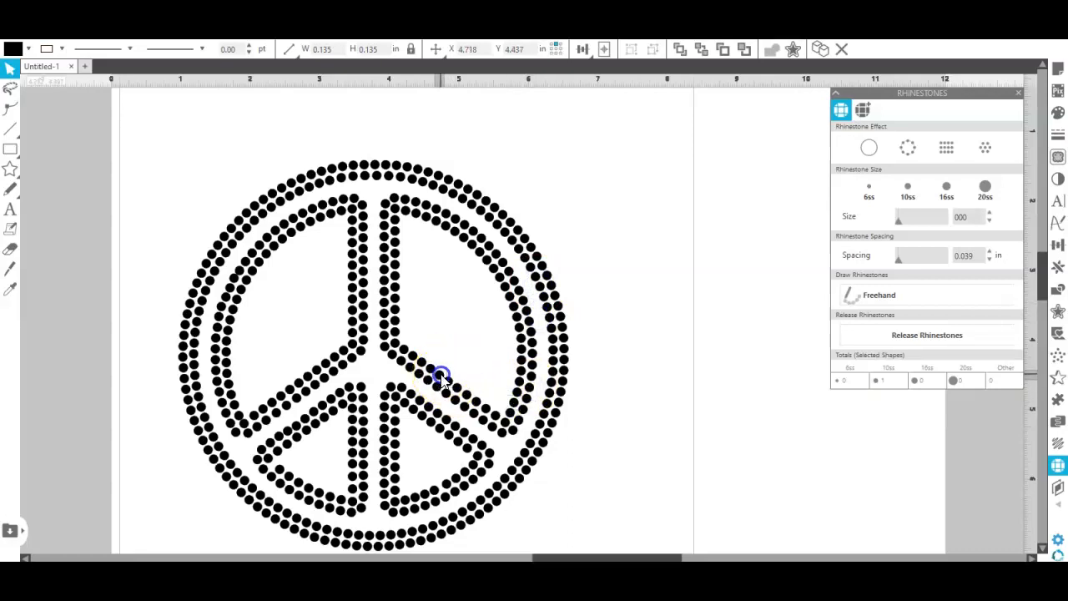
click(632, 372)
Select all stones of the outlined peace sign and group them.
drag(131, 129, 681, 556)
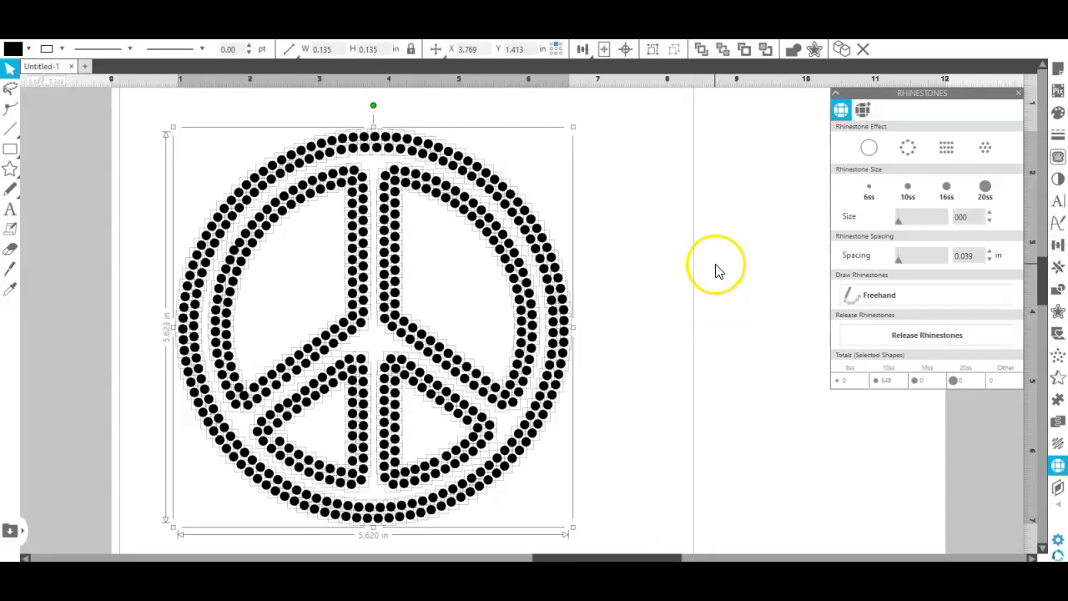
click(908, 190)
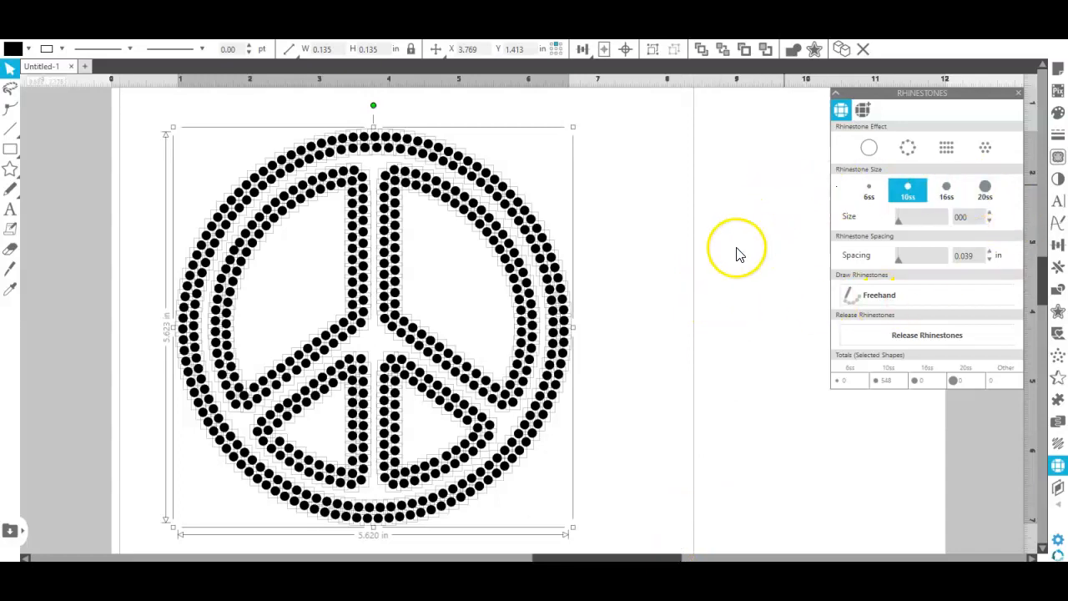
right_click(723, 226)
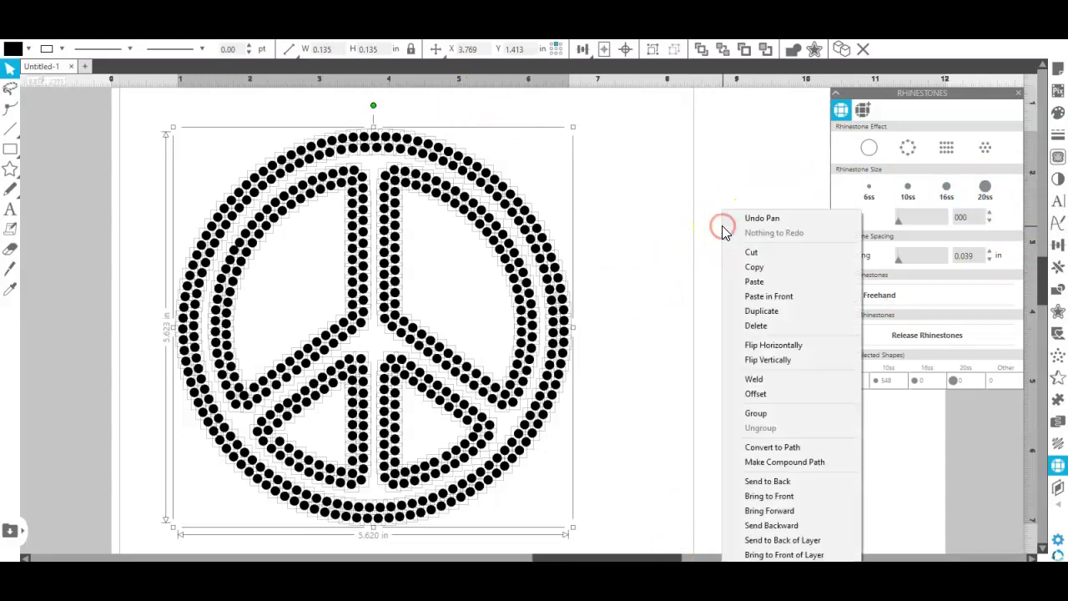
click(754, 413)
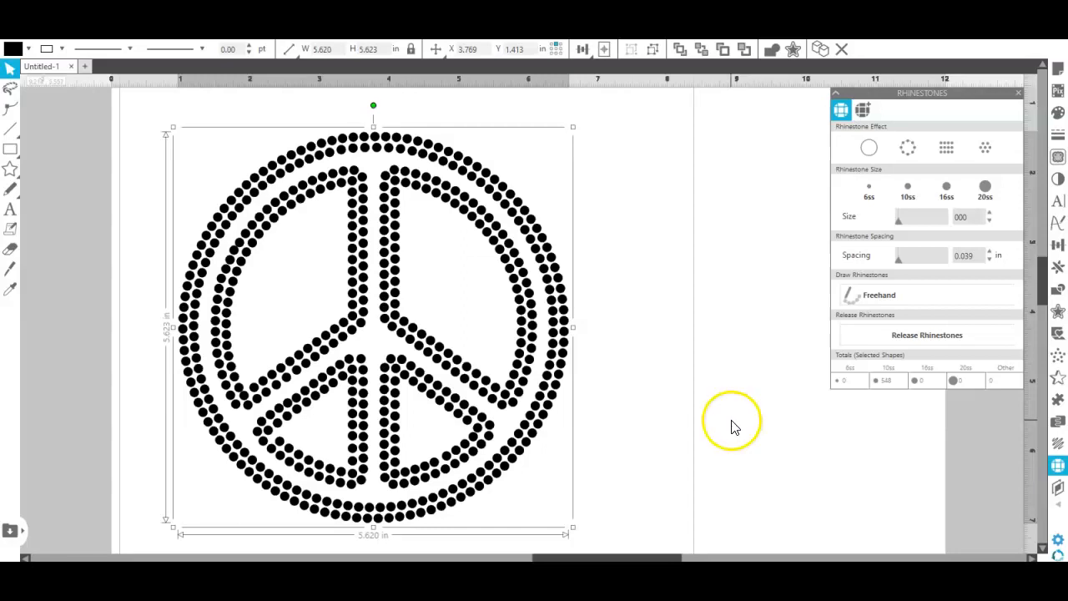
Move the grouped peace sign to about X 3.03, Y 1.08 in and set its width to 7 in.
click(695, 310)
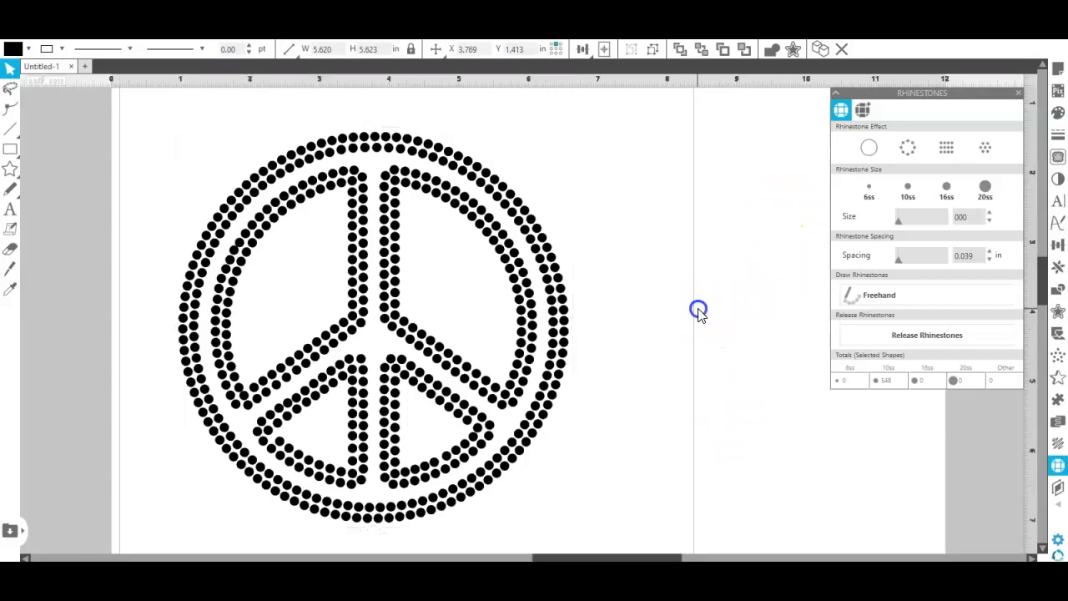
drag(540, 340, 476, 305)
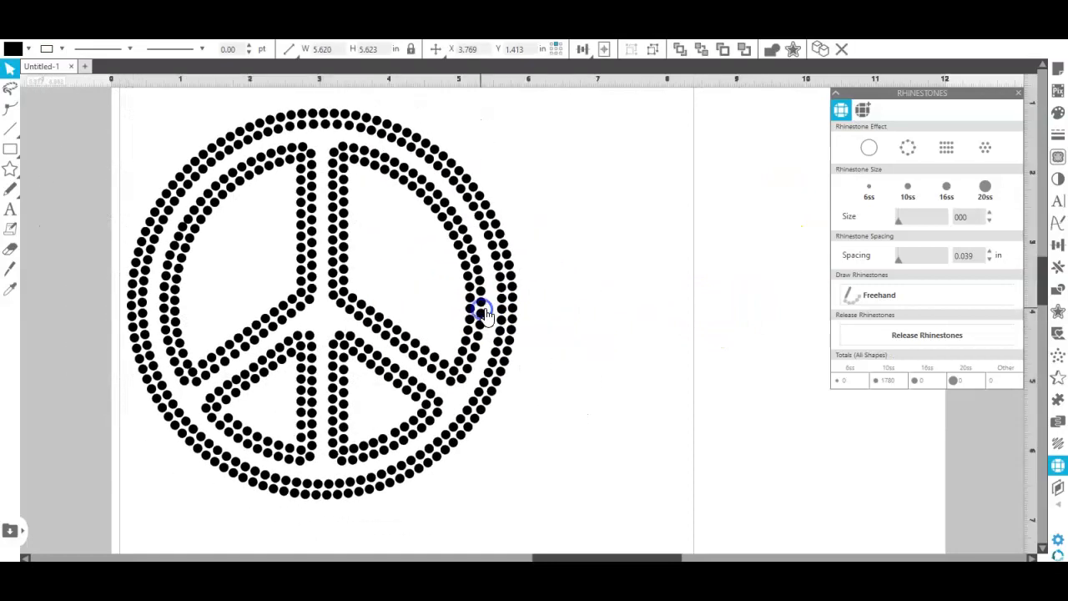
click(517, 310)
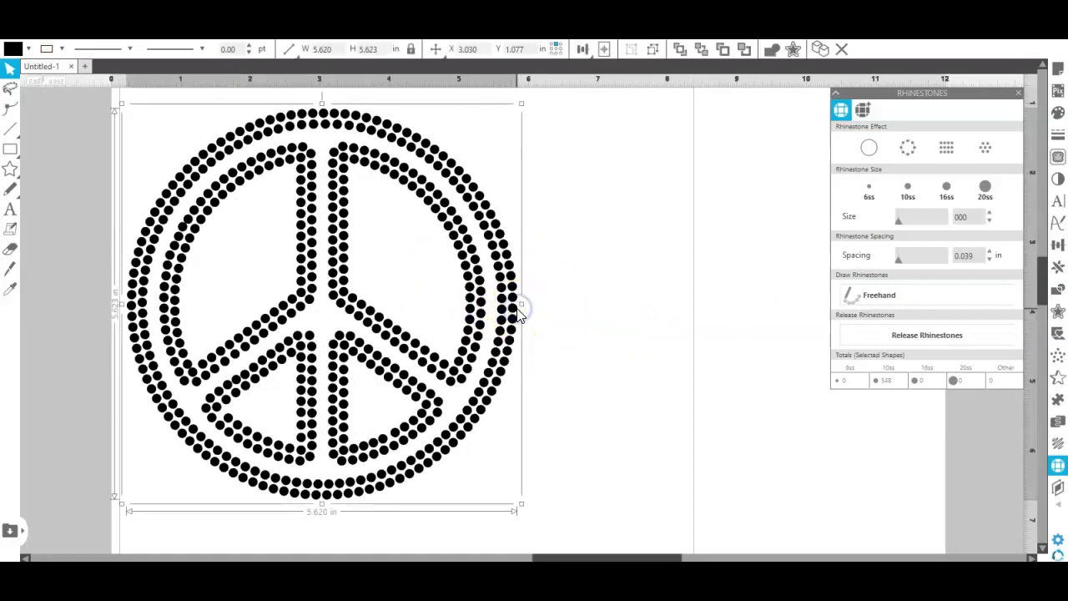
click(288, 50)
text(7.)
key(Return)
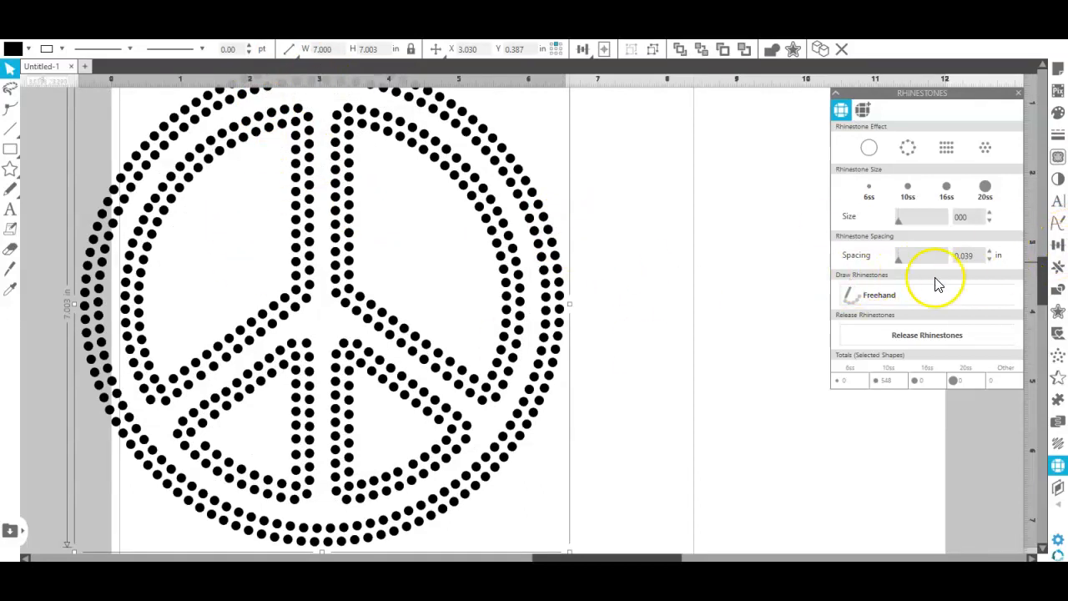
Release the enlarged peace sign's rhinestones and check the width of a single stone in the outer ring.
click(922, 337)
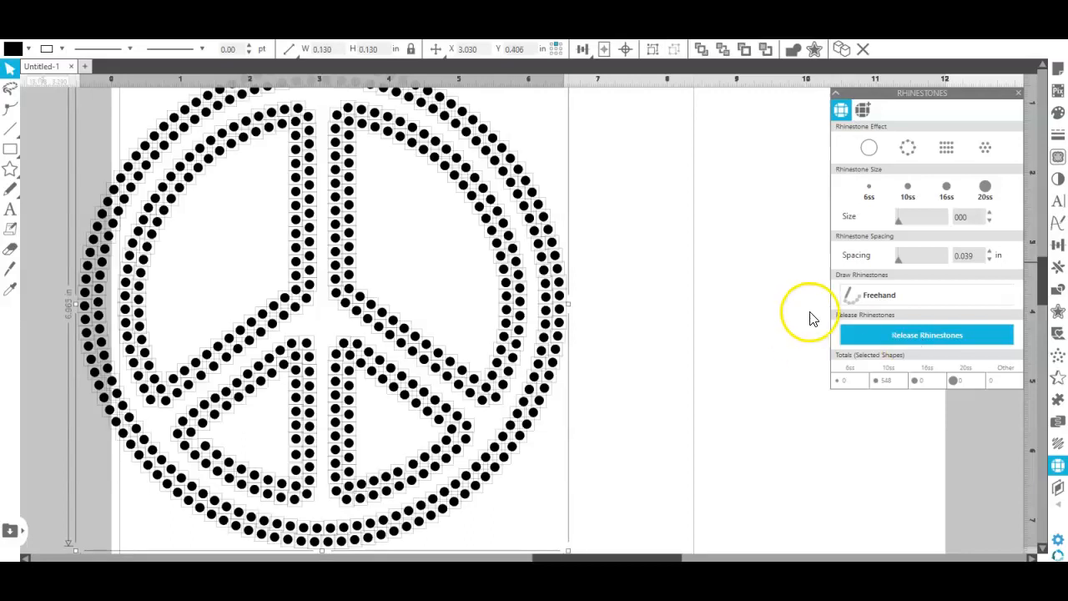
click(621, 279)
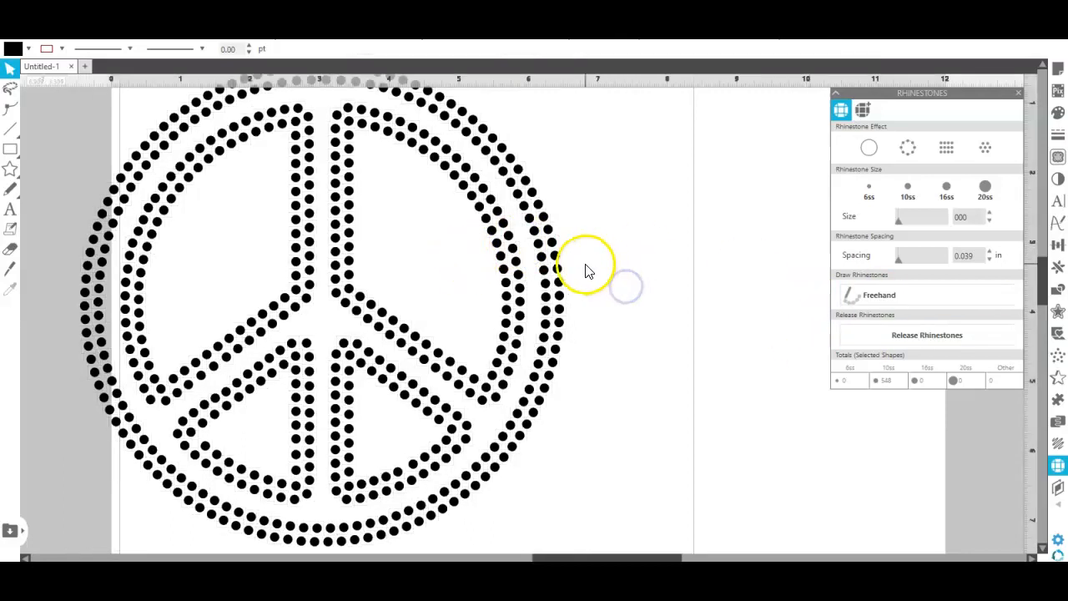
click(556, 258)
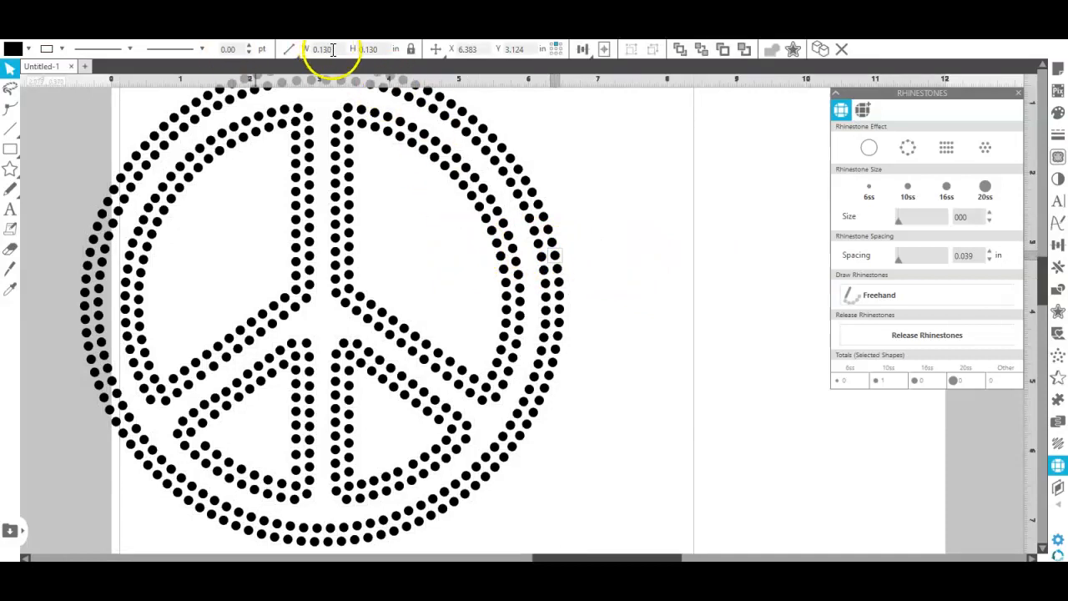
click(332, 50)
click(644, 241)
click(628, 257)
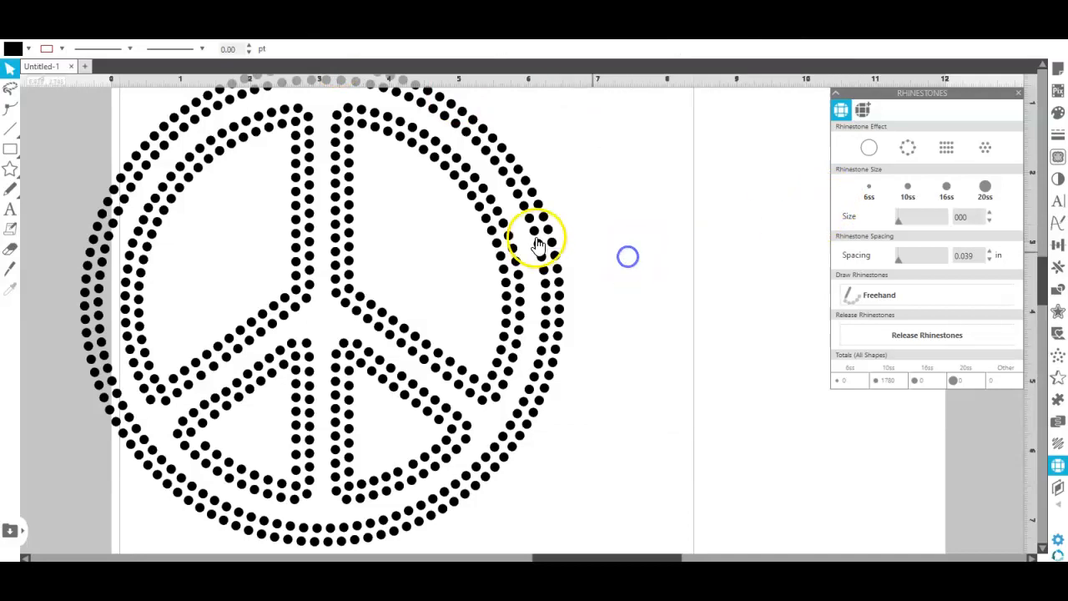
Compare the sizes of several neighbouring stones along the enlarged peace sign's outer ring.
click(543, 217)
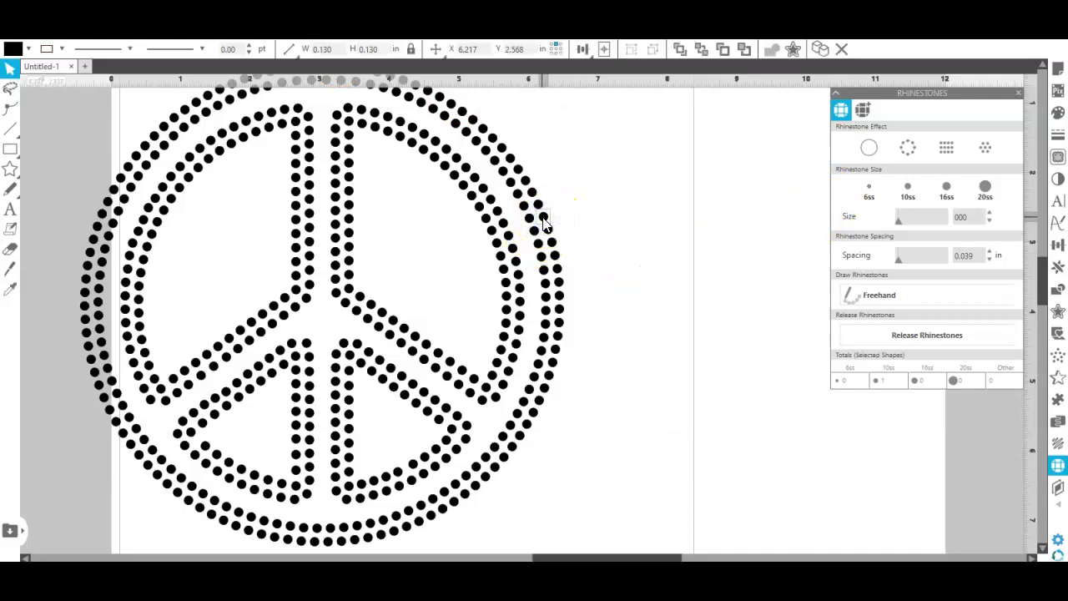
drag(546, 234, 559, 295)
click(404, 138)
click(332, 48)
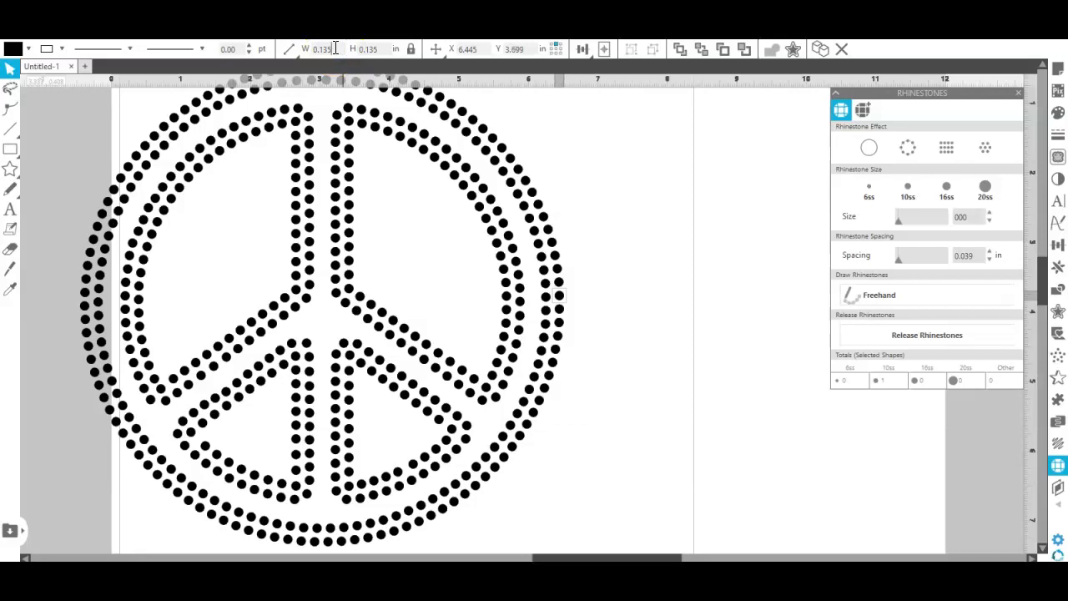
click(552, 242)
drag(553, 243, 543, 218)
click(547, 230)
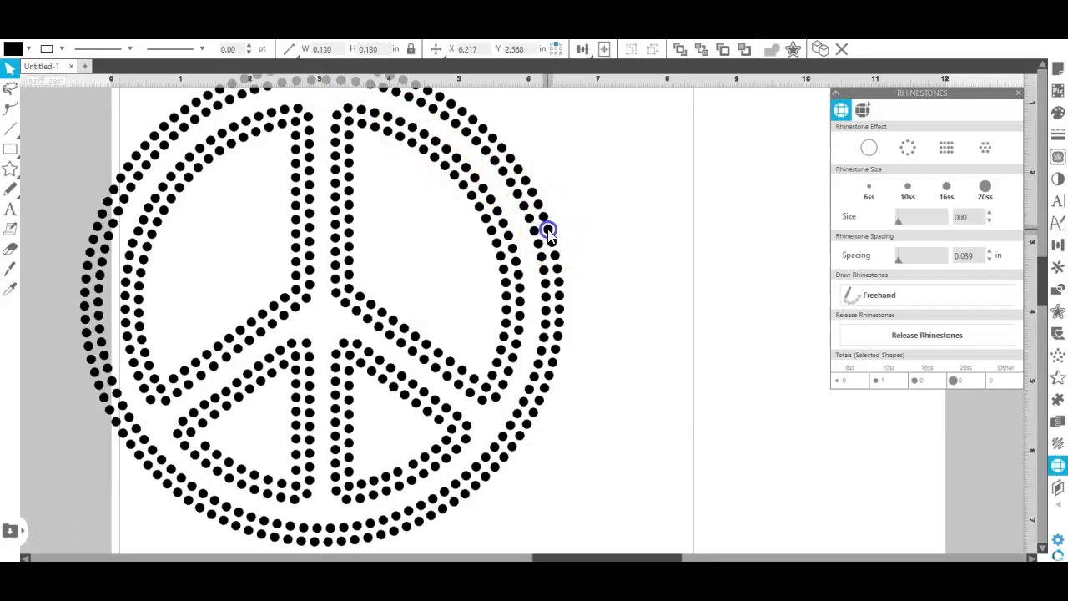
click(558, 295)
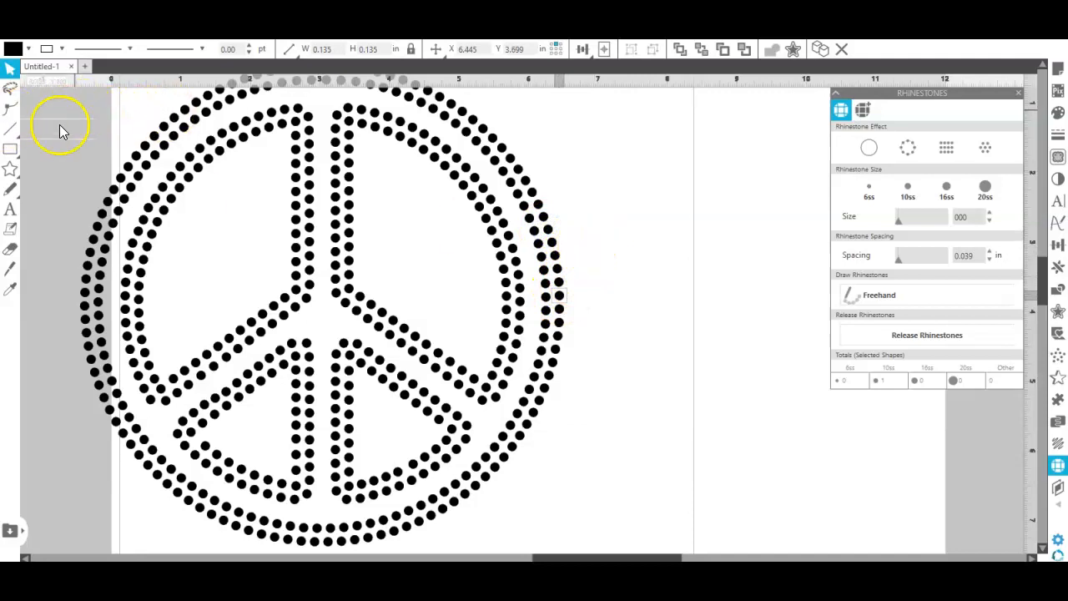
Select all stones of the enlarged peace sign and set their width and height to 0.135 in.
scroll(51, 134, down, 2)
scroll(50, 135, up, 4)
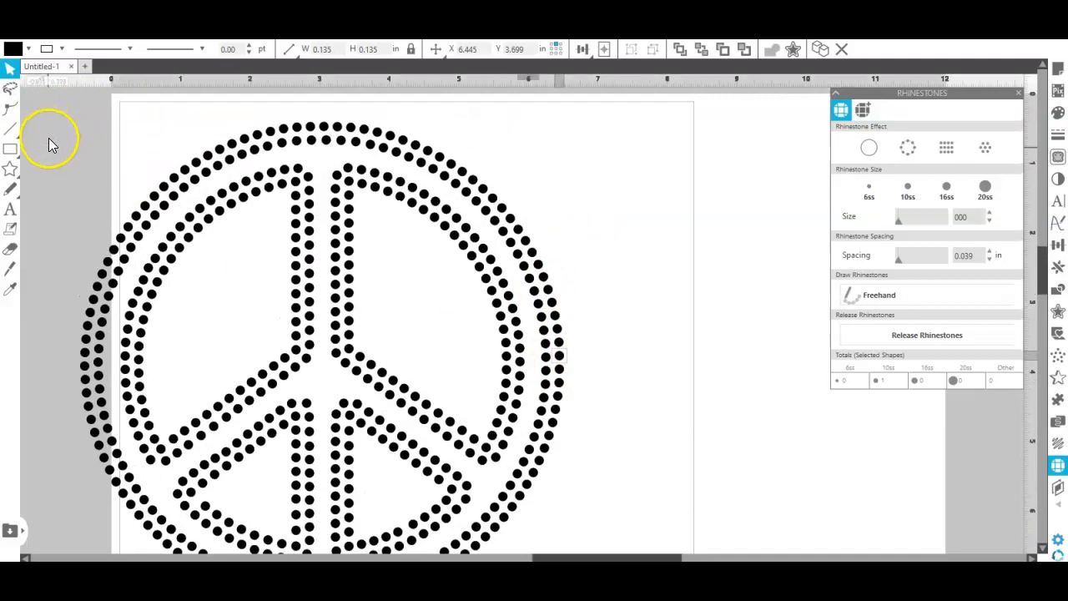
scroll(50, 139, down, 1)
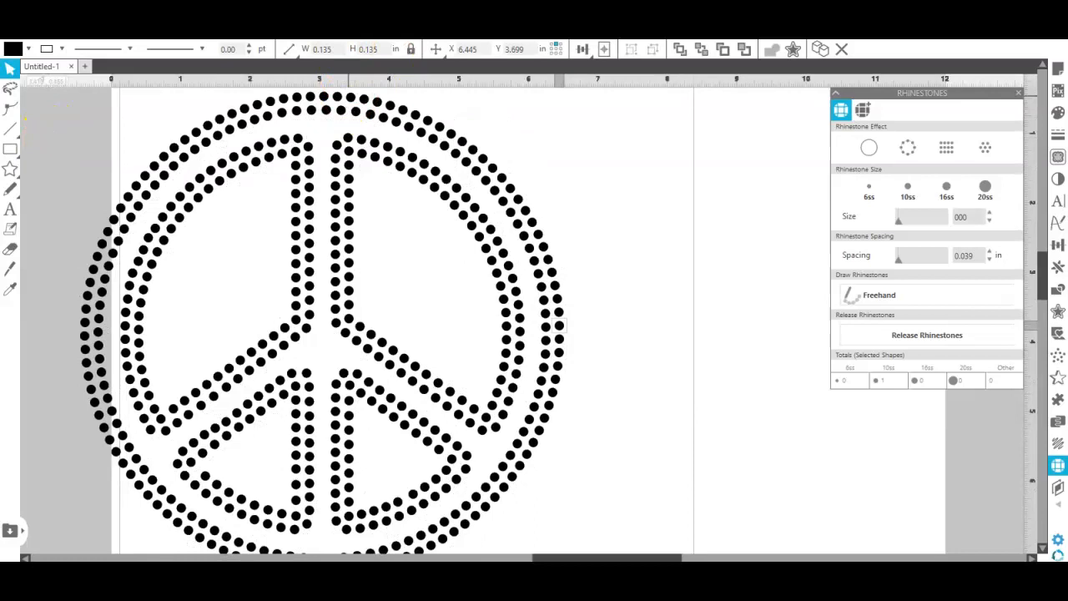
click(308, 31)
click(309, 32)
drag(217, 155, 646, 459)
click(331, 50)
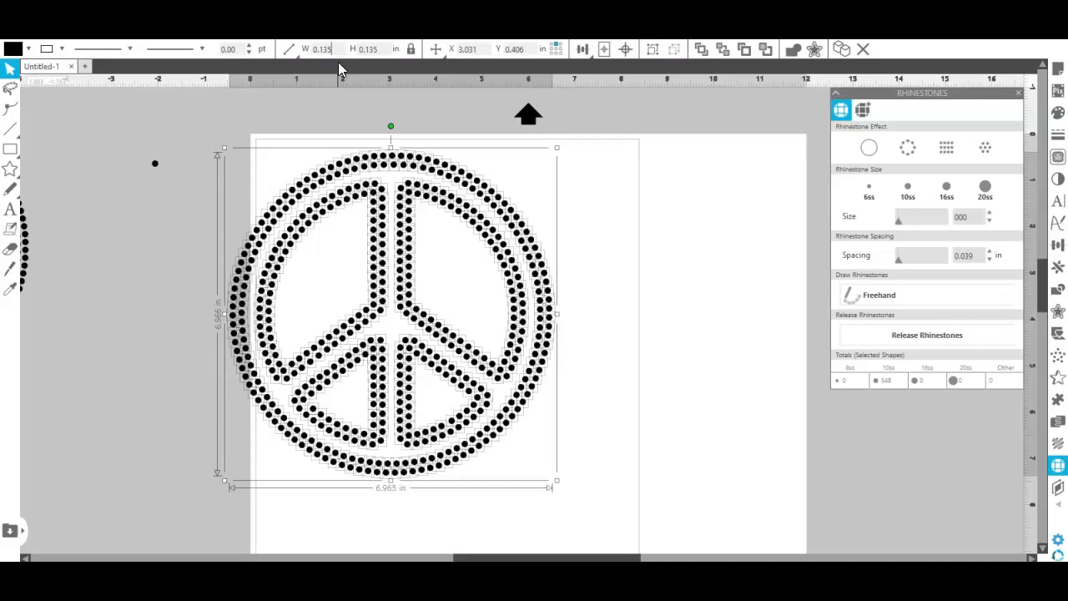
Check the size of individual stones across the outer ring, vertical bars and lower section of the enlarged peace sign.
click(322, 202)
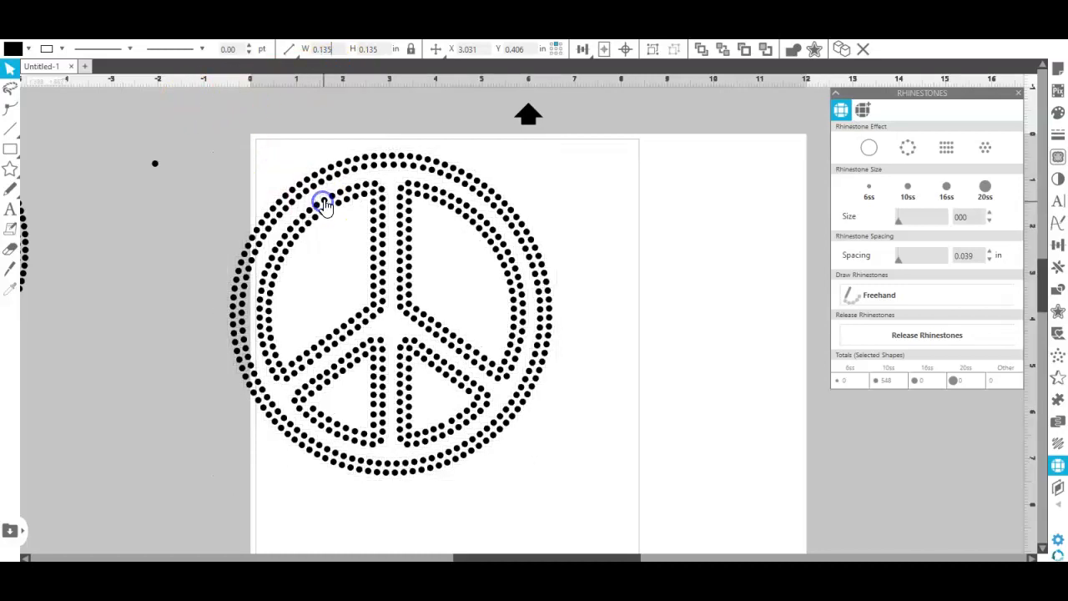
click(315, 173)
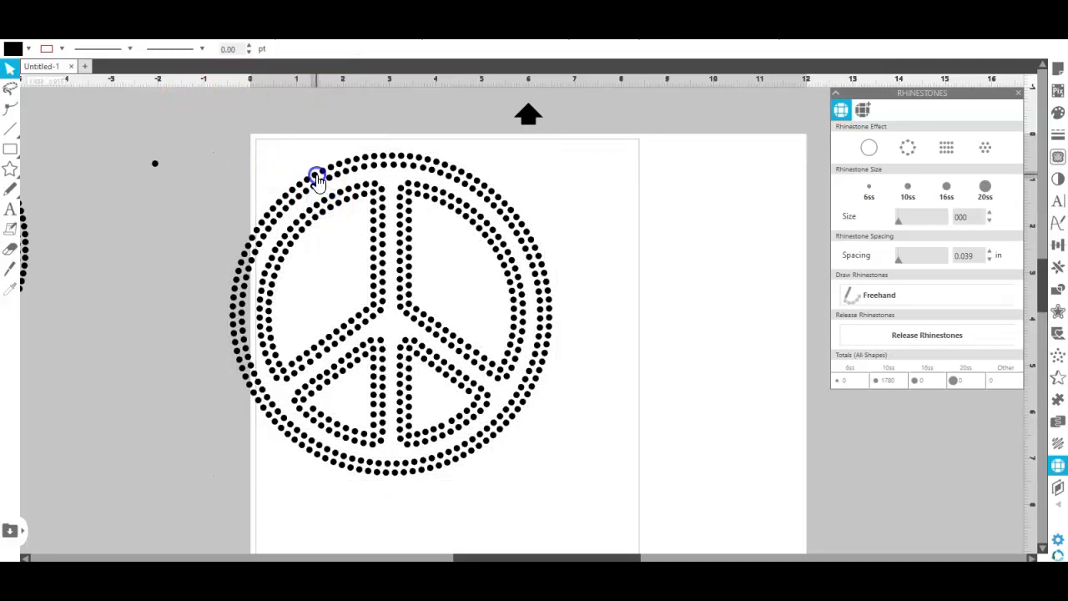
click(373, 261)
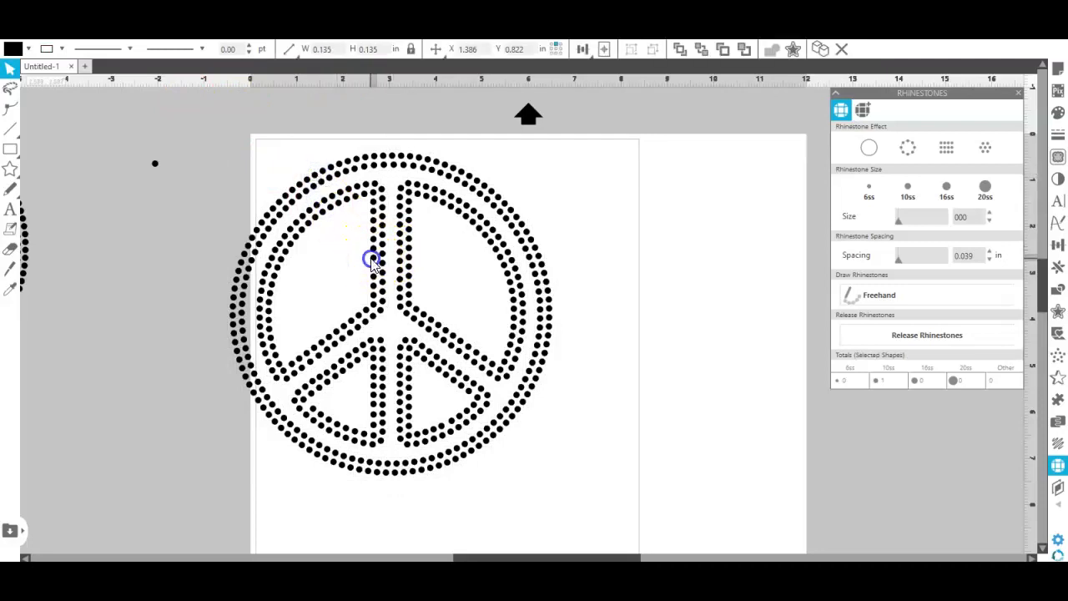
click(401, 359)
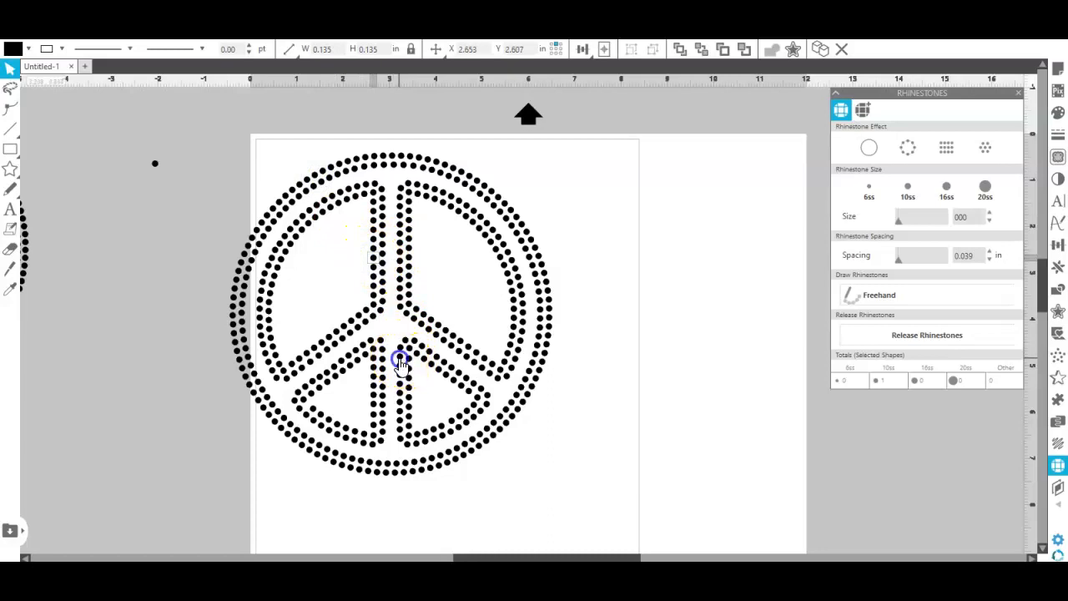
click(404, 432)
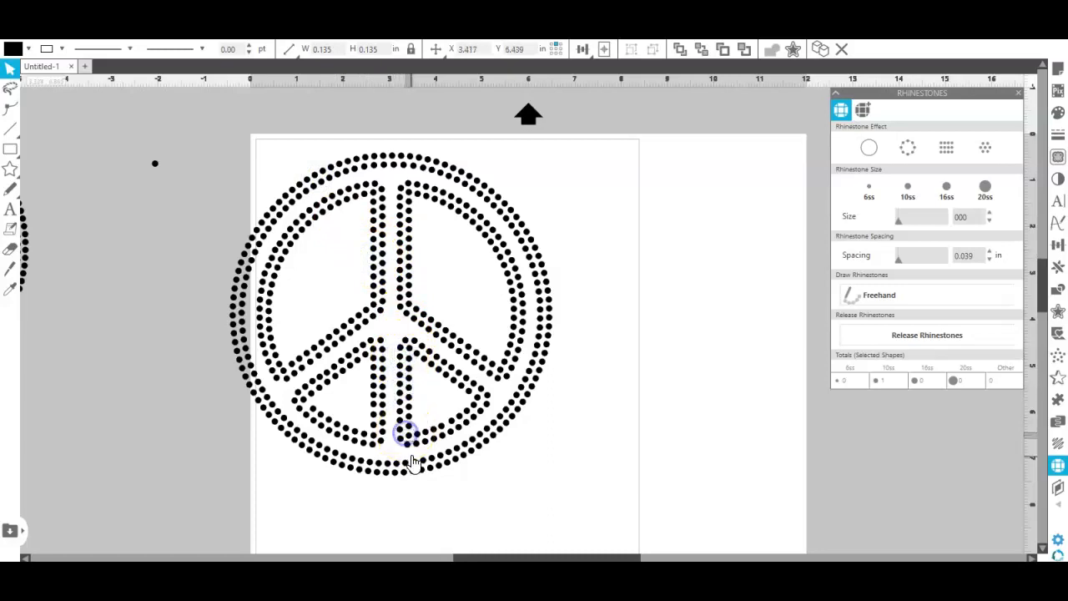
click(424, 441)
click(437, 440)
click(443, 437)
click(447, 434)
click(453, 428)
click(461, 484)
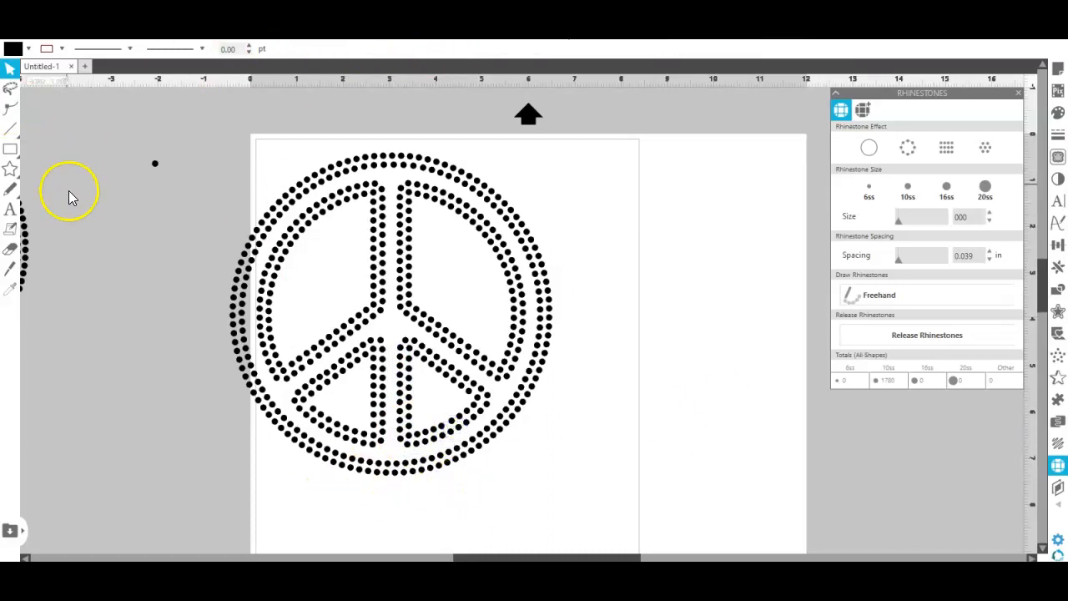
Move the stray stone further away from the peace sign, and group all stones of the enlarged peace sign.
drag(155, 164, 55, 178)
drag(177, 148, 754, 554)
click(985, 147)
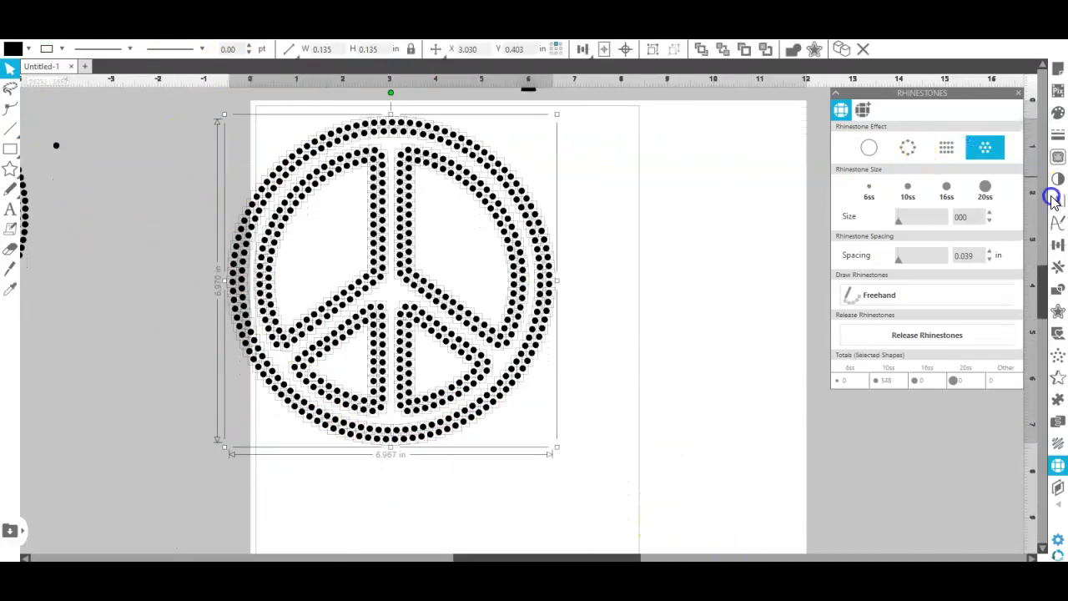
right_click(643, 199)
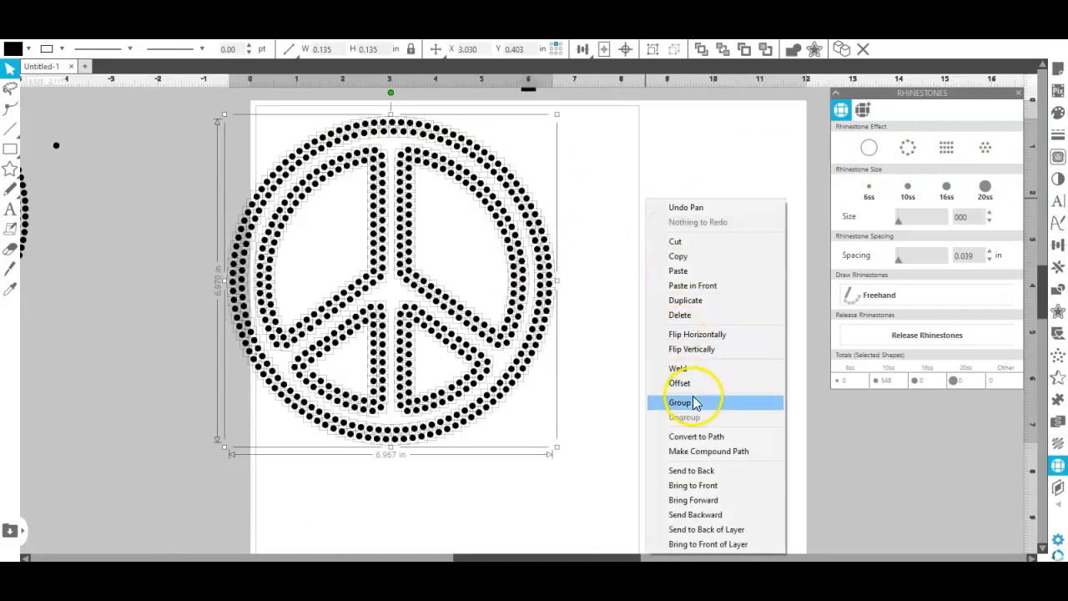
click(696, 403)
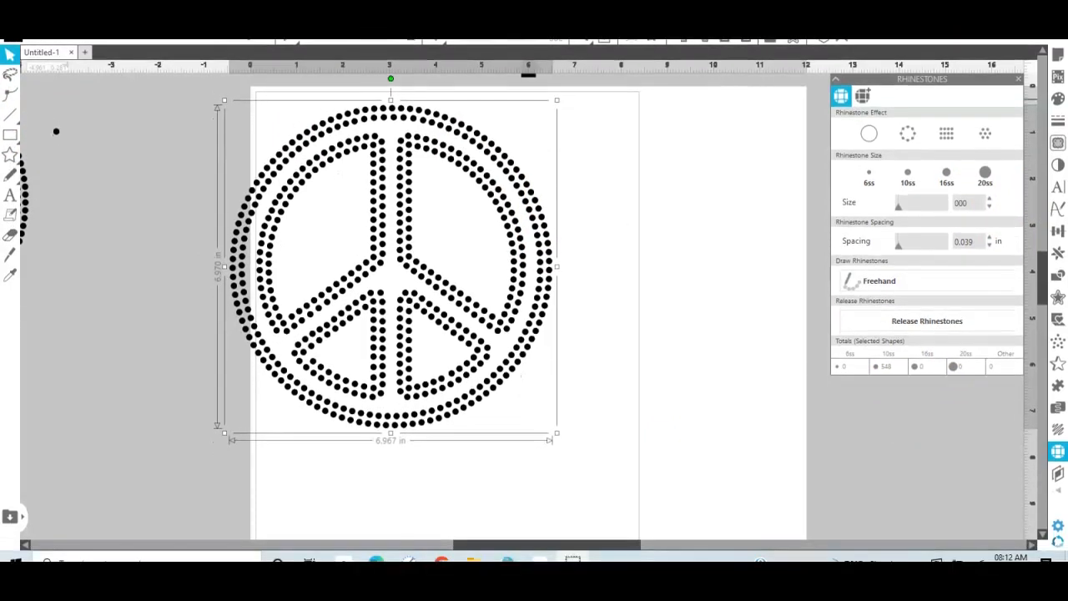
Start saving the grouped peace sign with the file name Peace 7 inch and the SVG file type.
click(10, 12)
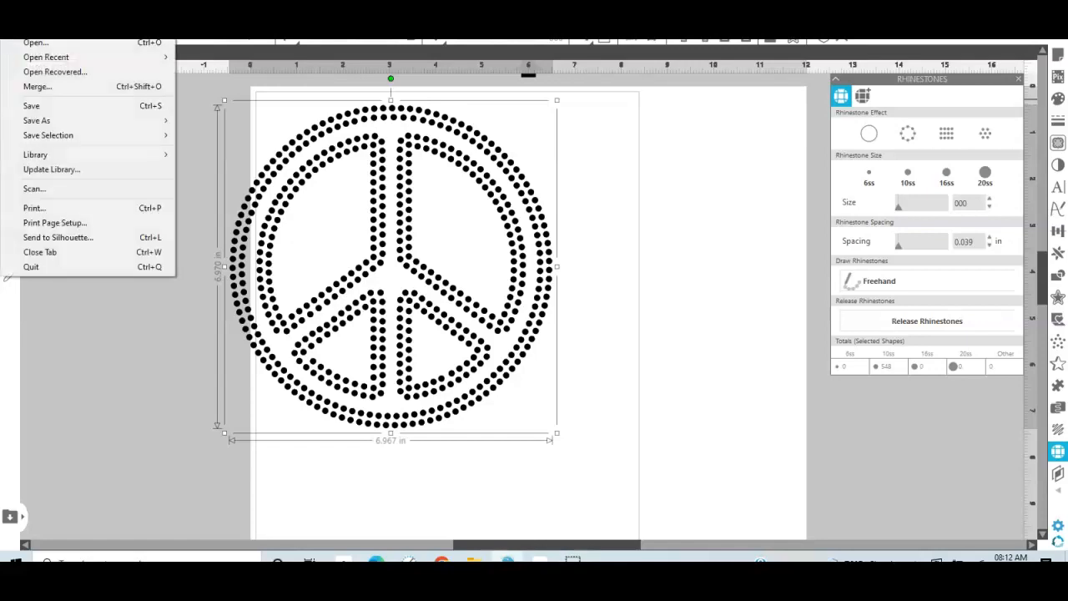
click(32, 106)
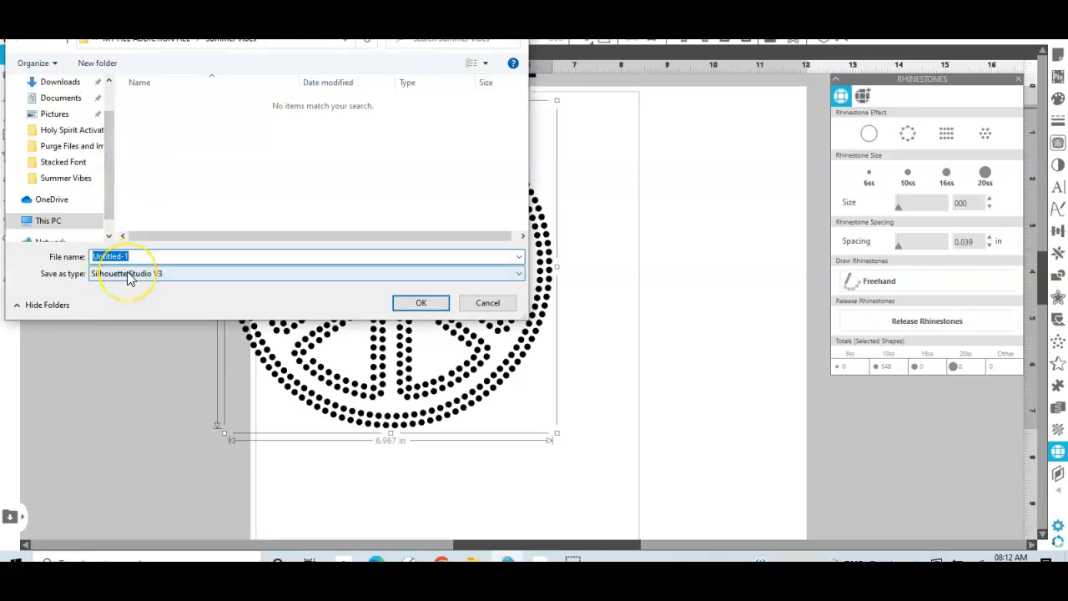
text(PECE)
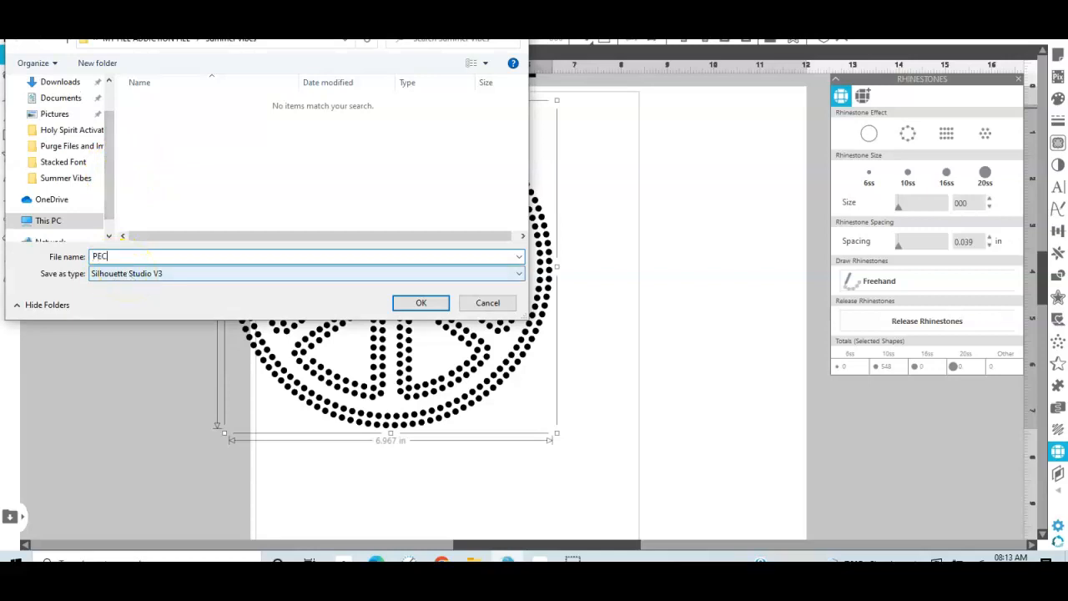
key(BackSpace)
key(BackSpace)
key(BackSpace)
text(EACE)
key(BackSpace)
text(Peace)
key(BackSpace)
key(BackSpace)
key(BackSpace)
key(BackSpace)
key(BackSpace)
text(Peace 7 inch)
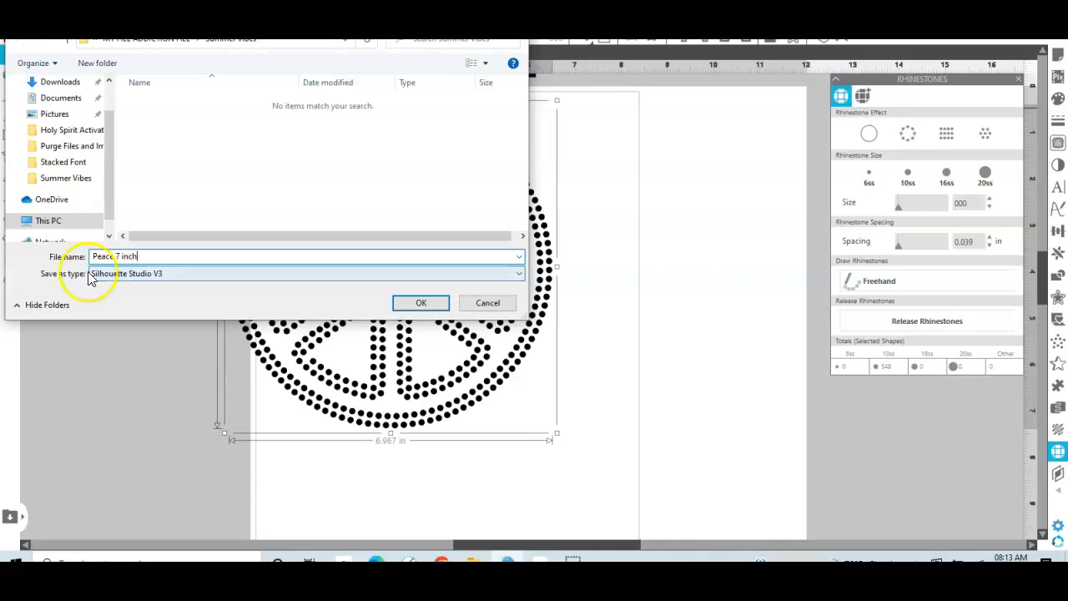
click(517, 275)
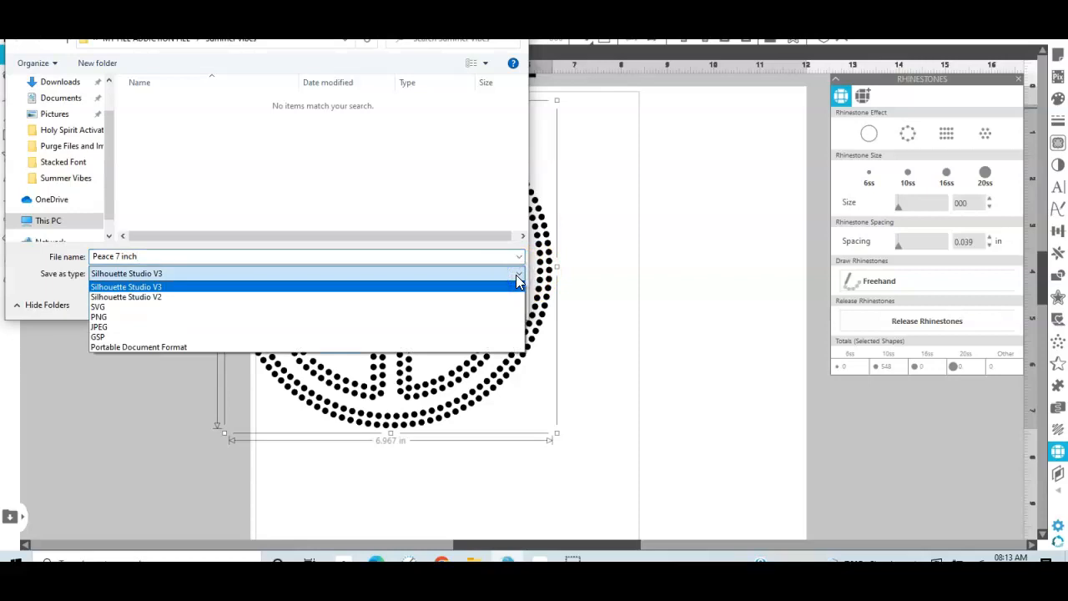
click(492, 313)
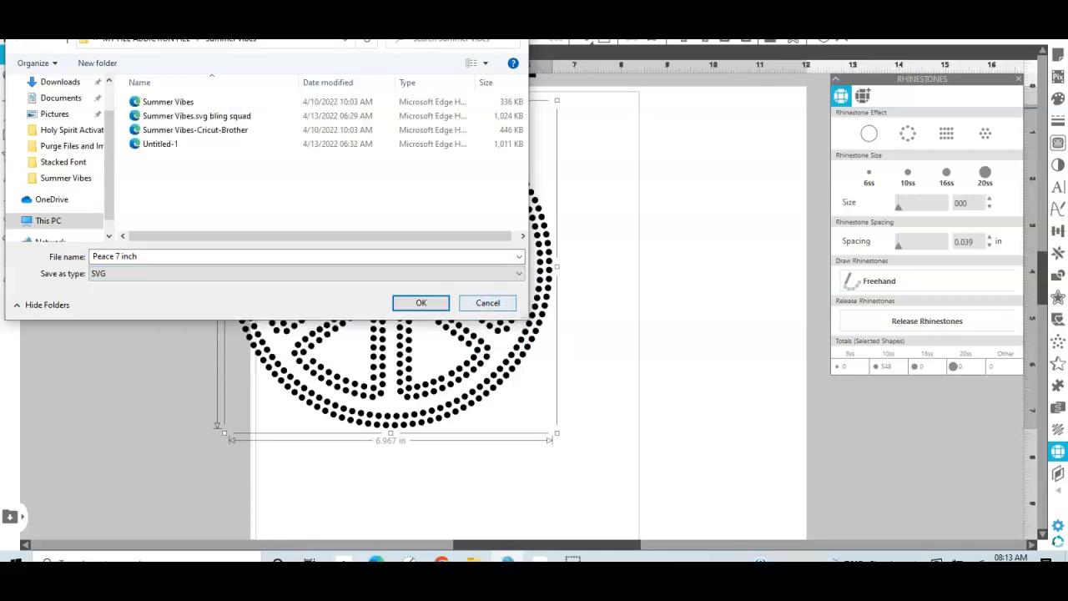
Choose the RHINESTONESTEMPLATE & DESIGNS folder on the Desktop as the destination and save the file.
drag(109, 166, 121, 105)
click(72, 110)
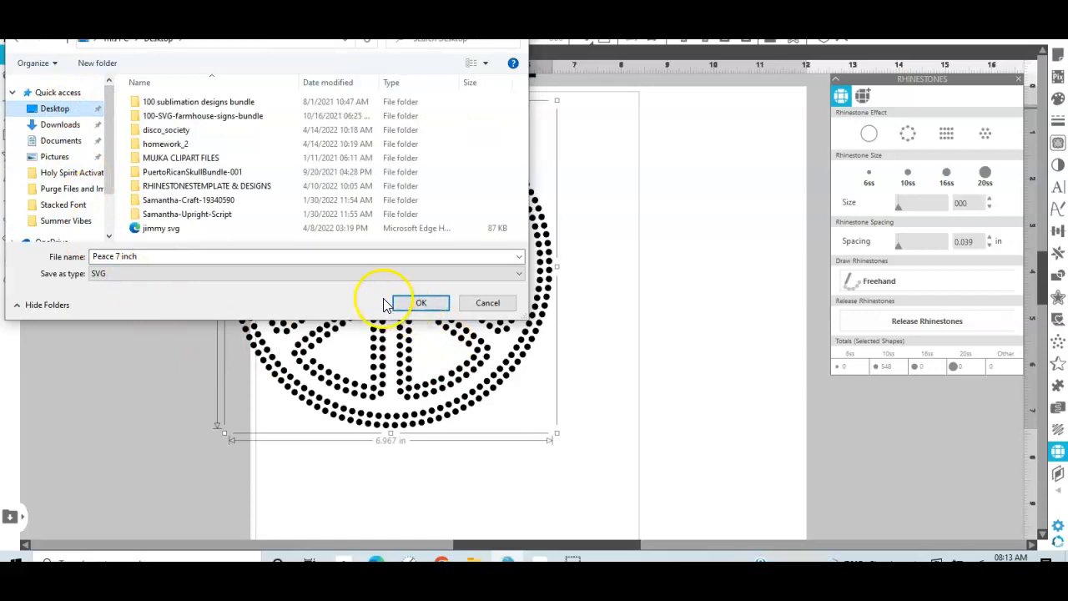
click(202, 188)
double_click(203, 188)
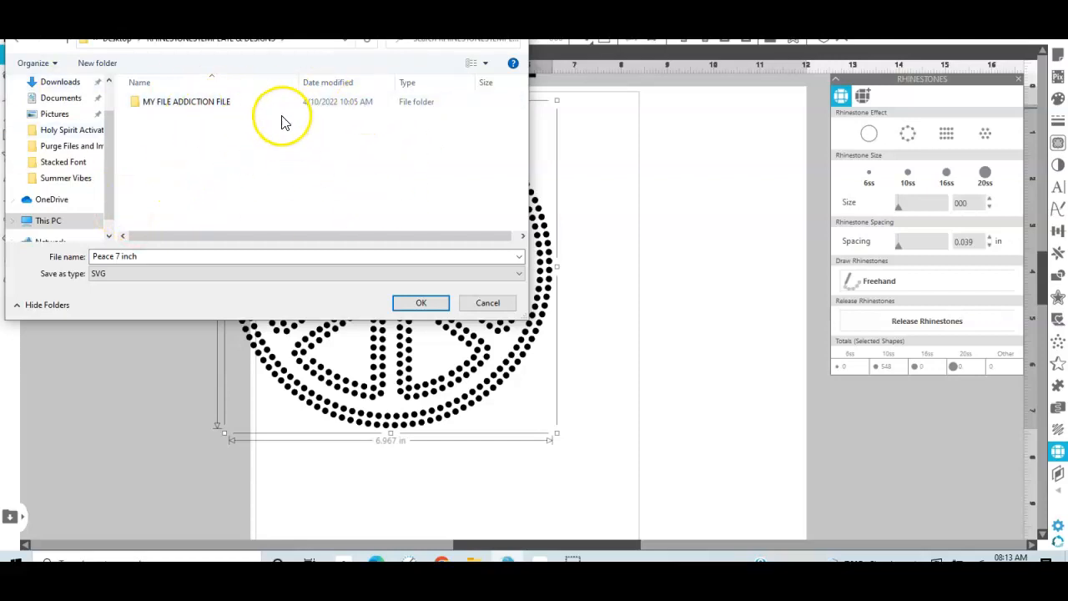
click(421, 305)
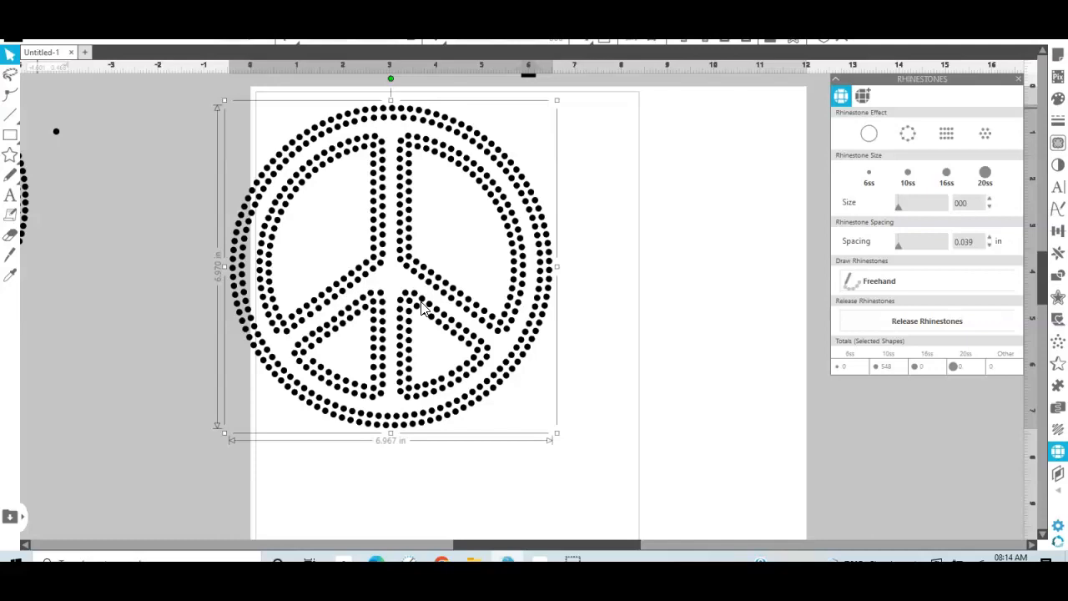
click(483, 301)
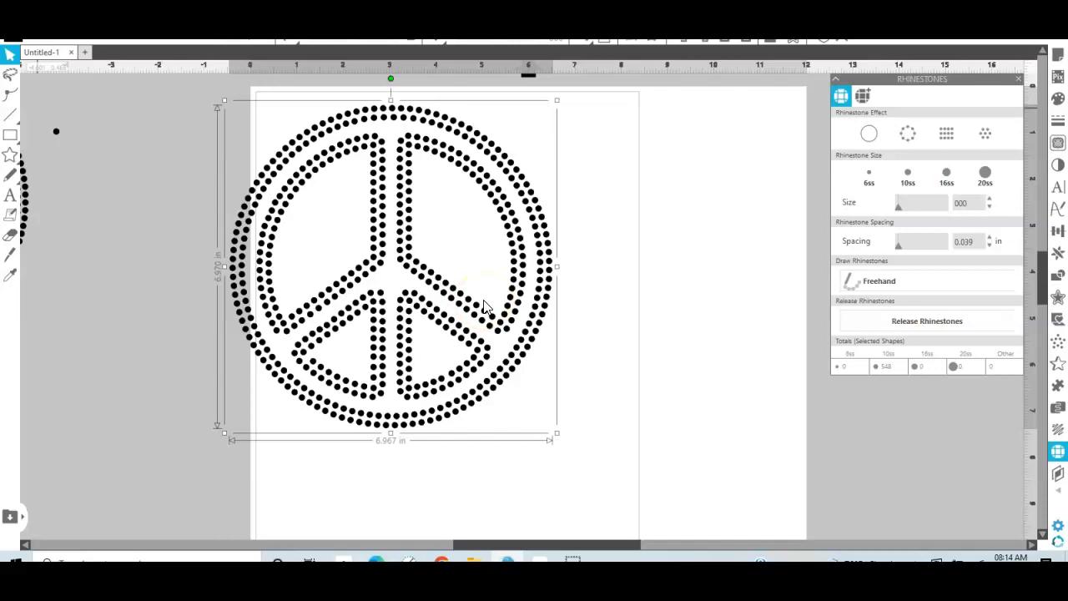